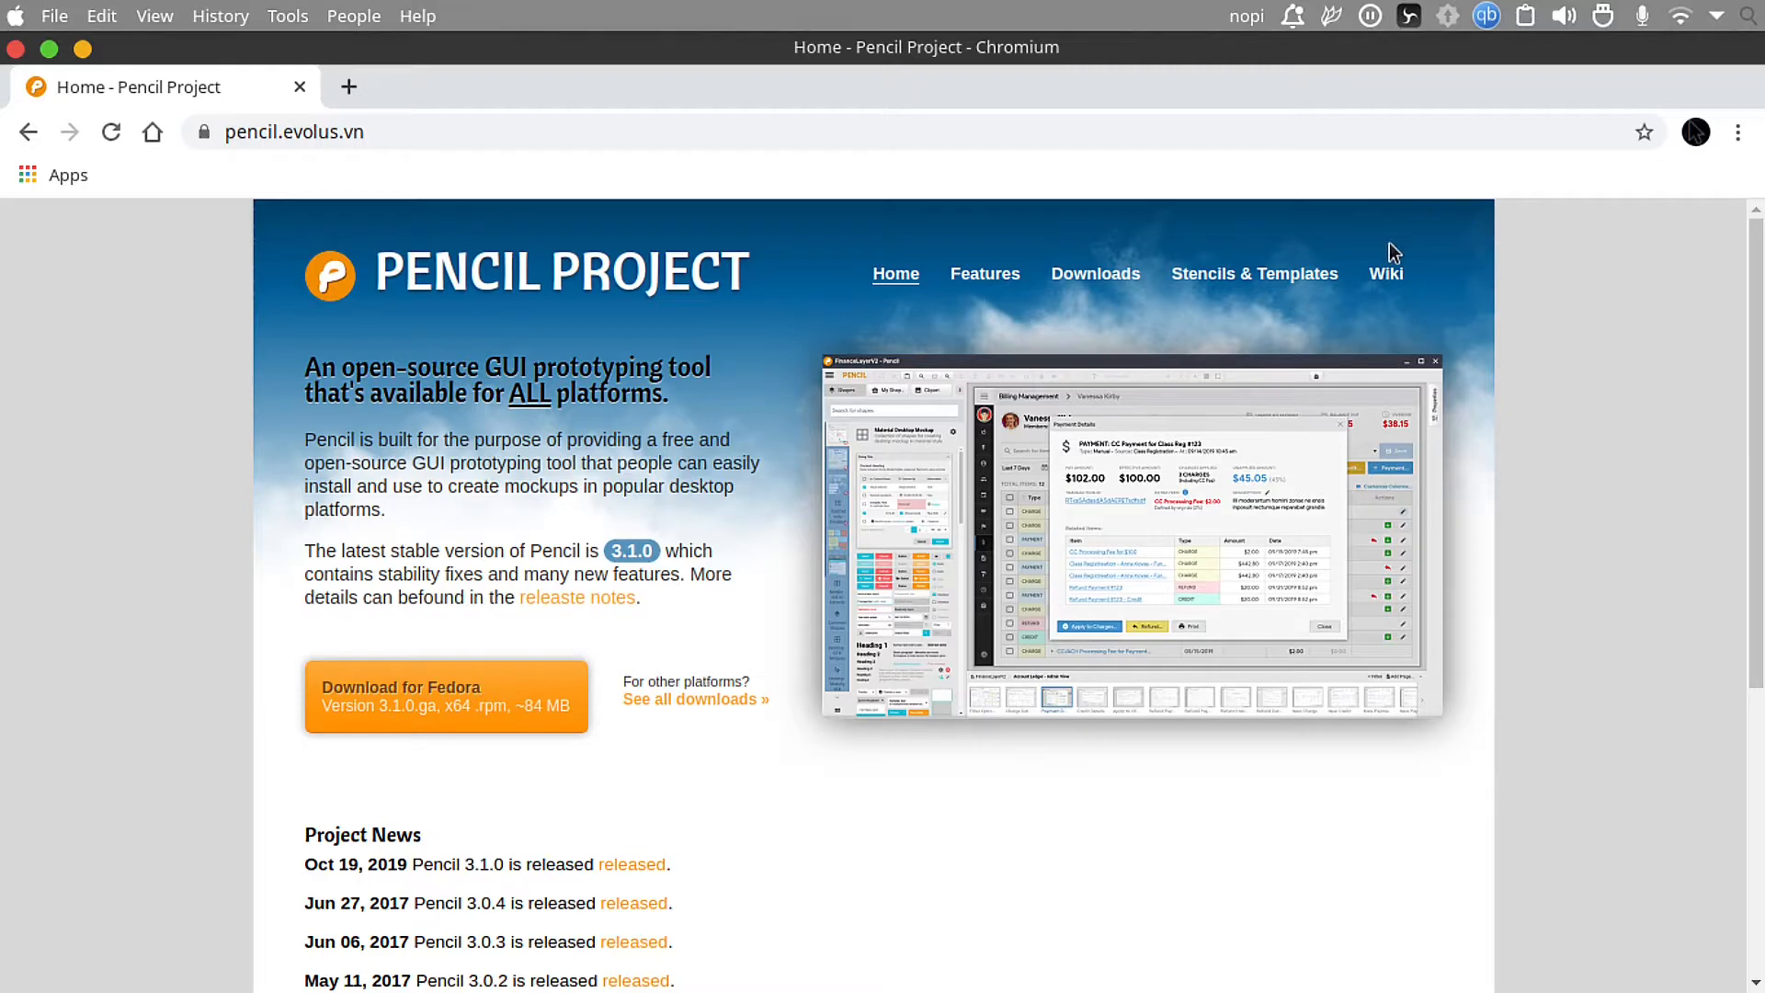
# Step: Open the Pencil Project downloads page, dismiss the ad, and review the standalone packages for each operating system
pyautogui.click(1103, 274)
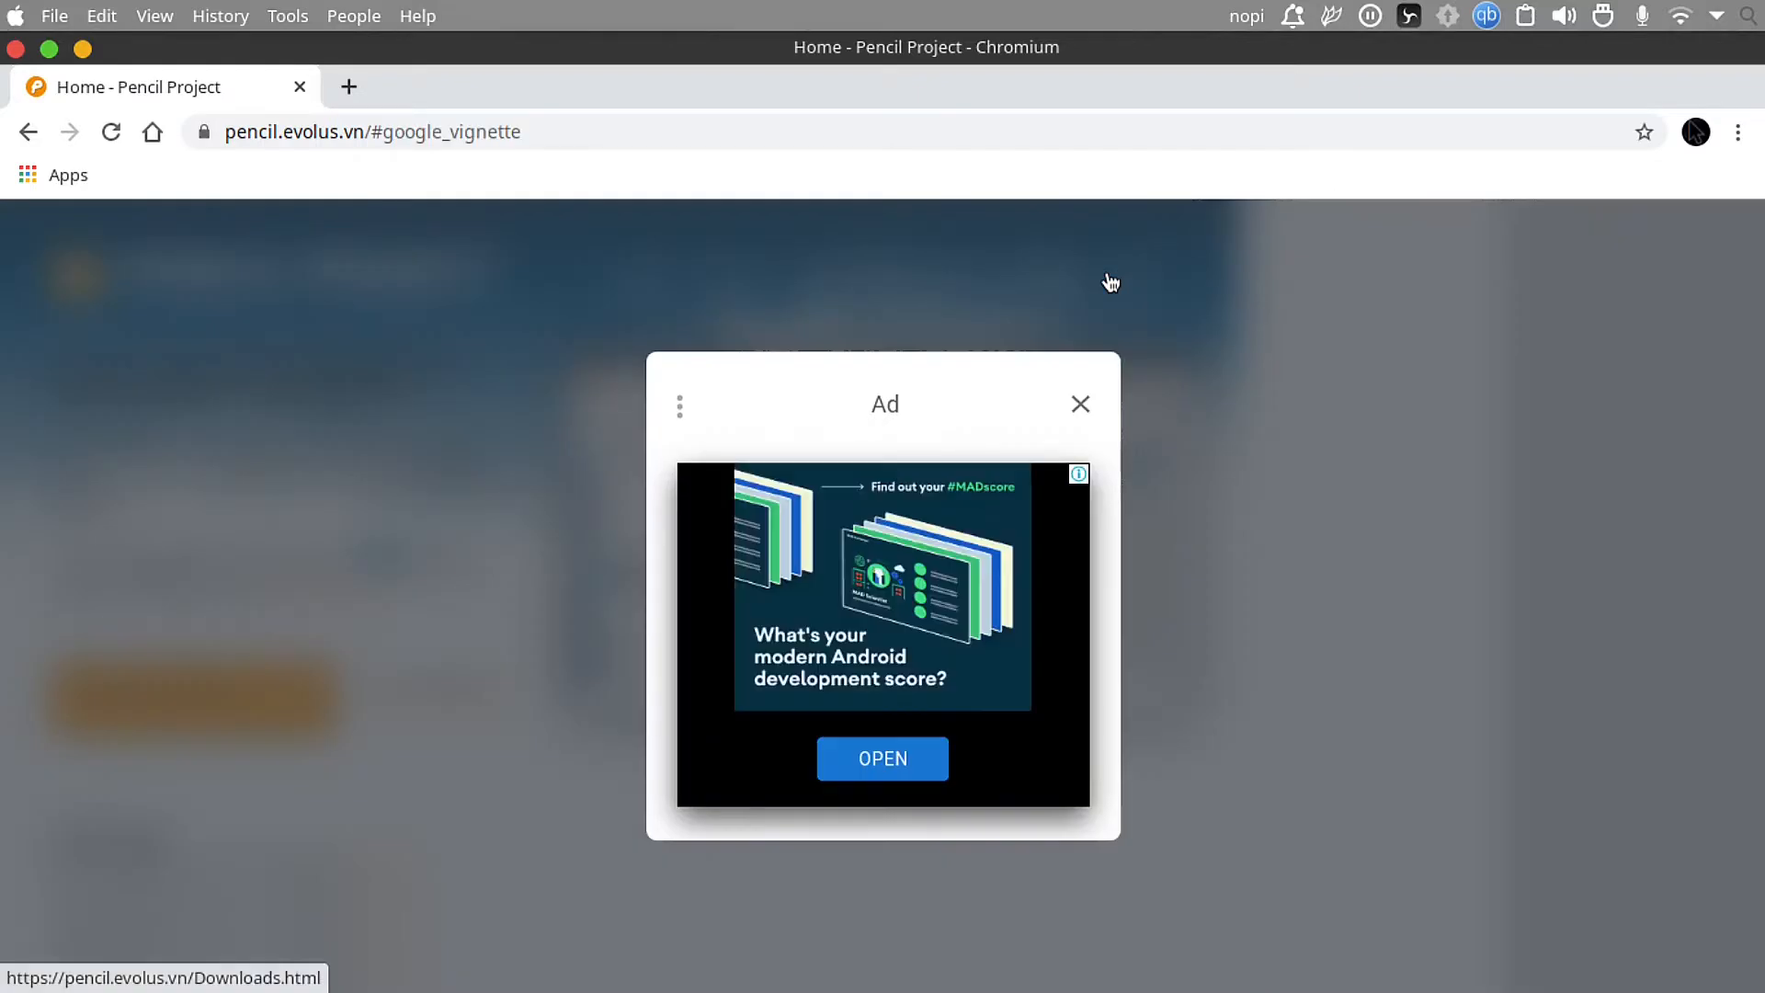
pyautogui.click(1080, 403)
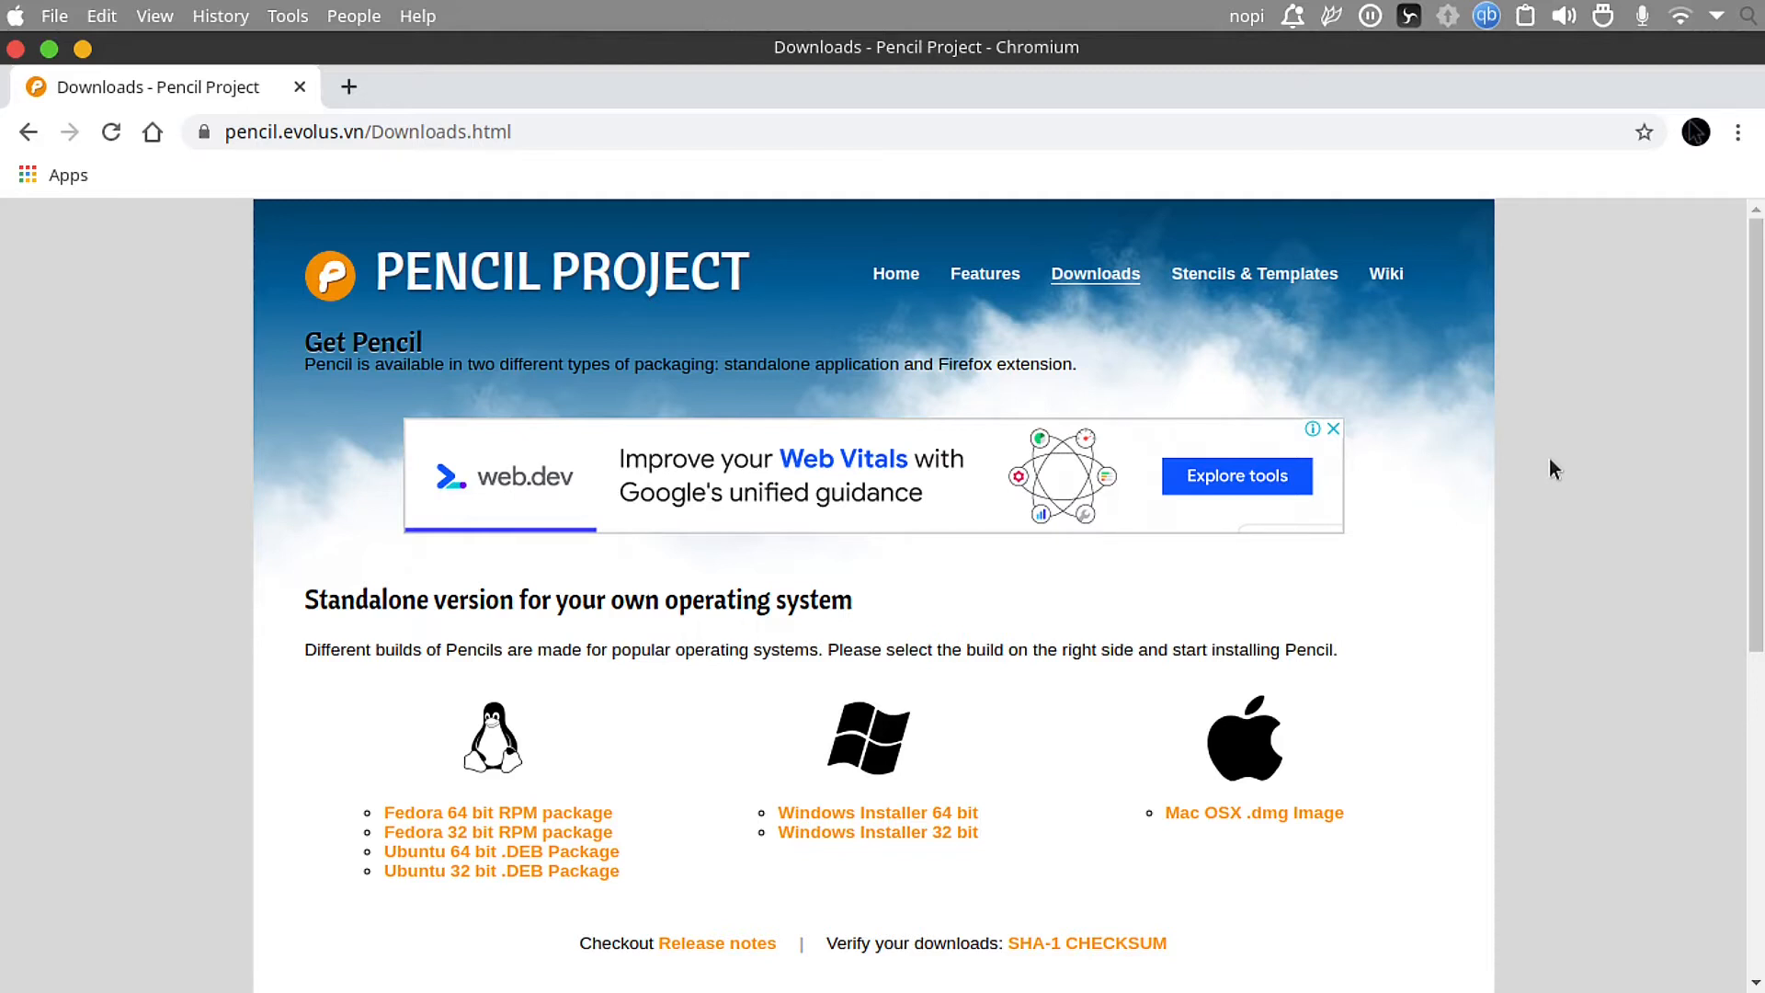
pyautogui.scroll(-3, 1548, 468)
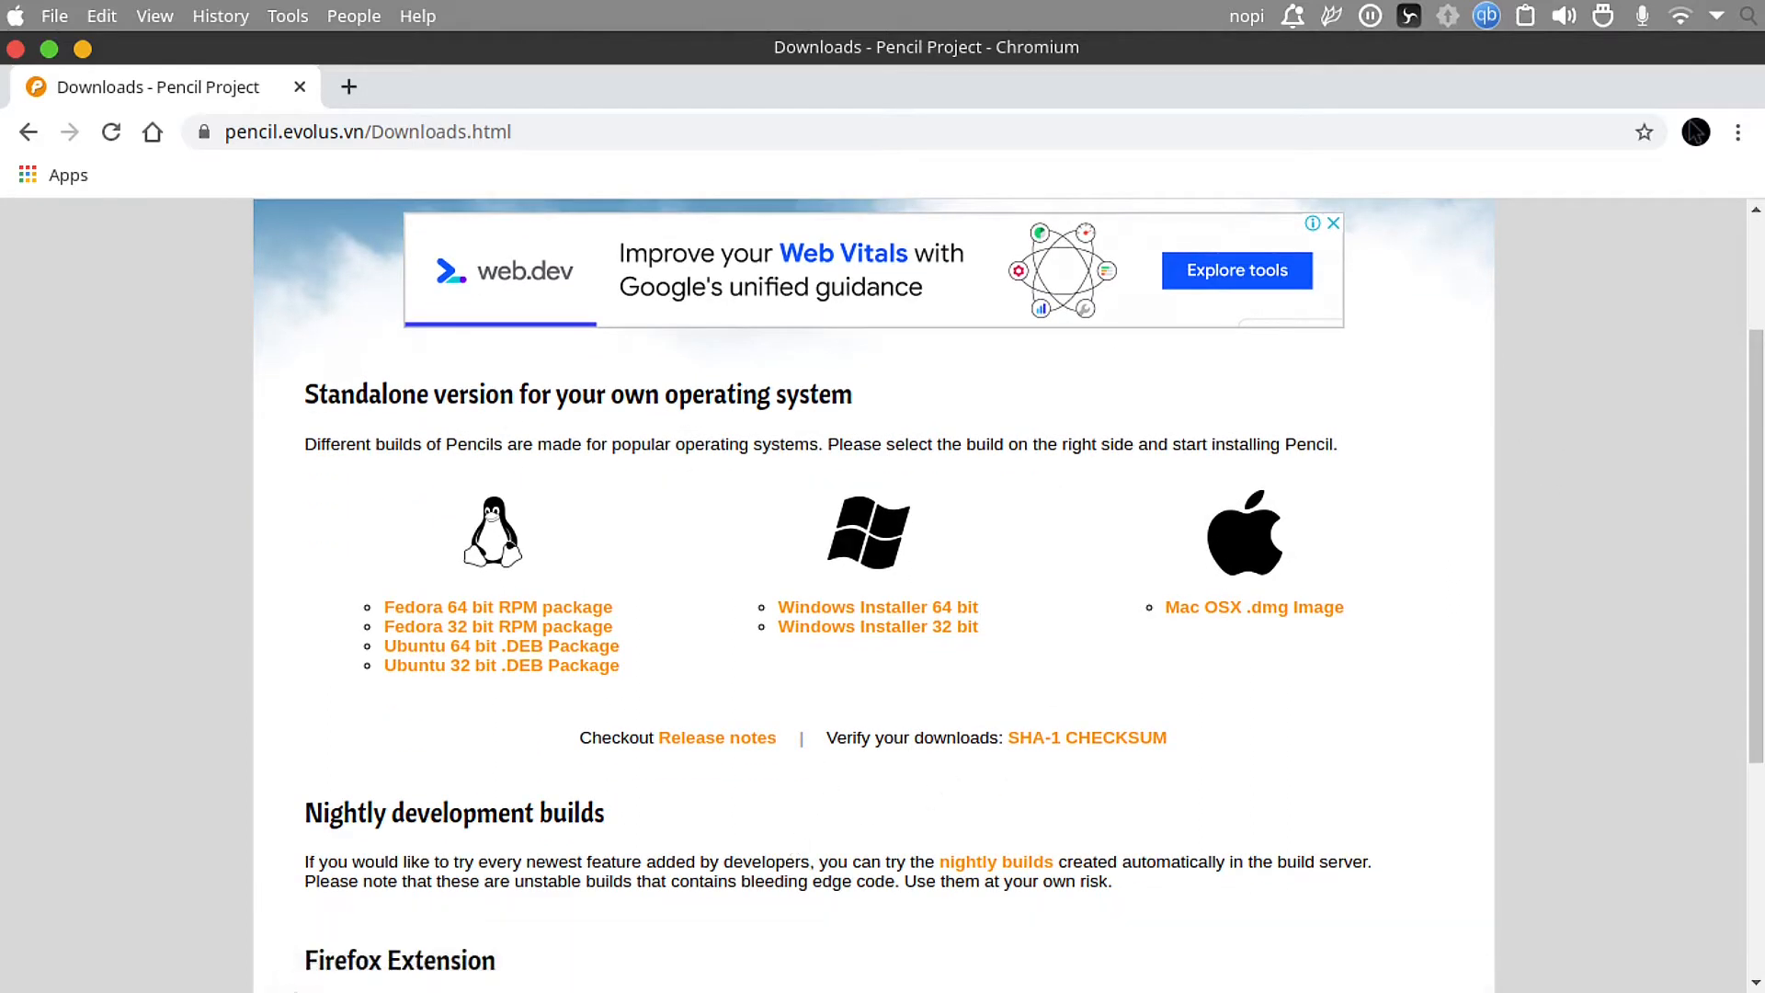
# Step: Launch the installed Pencil application and dismiss its information message
pyautogui.click(329, 970)
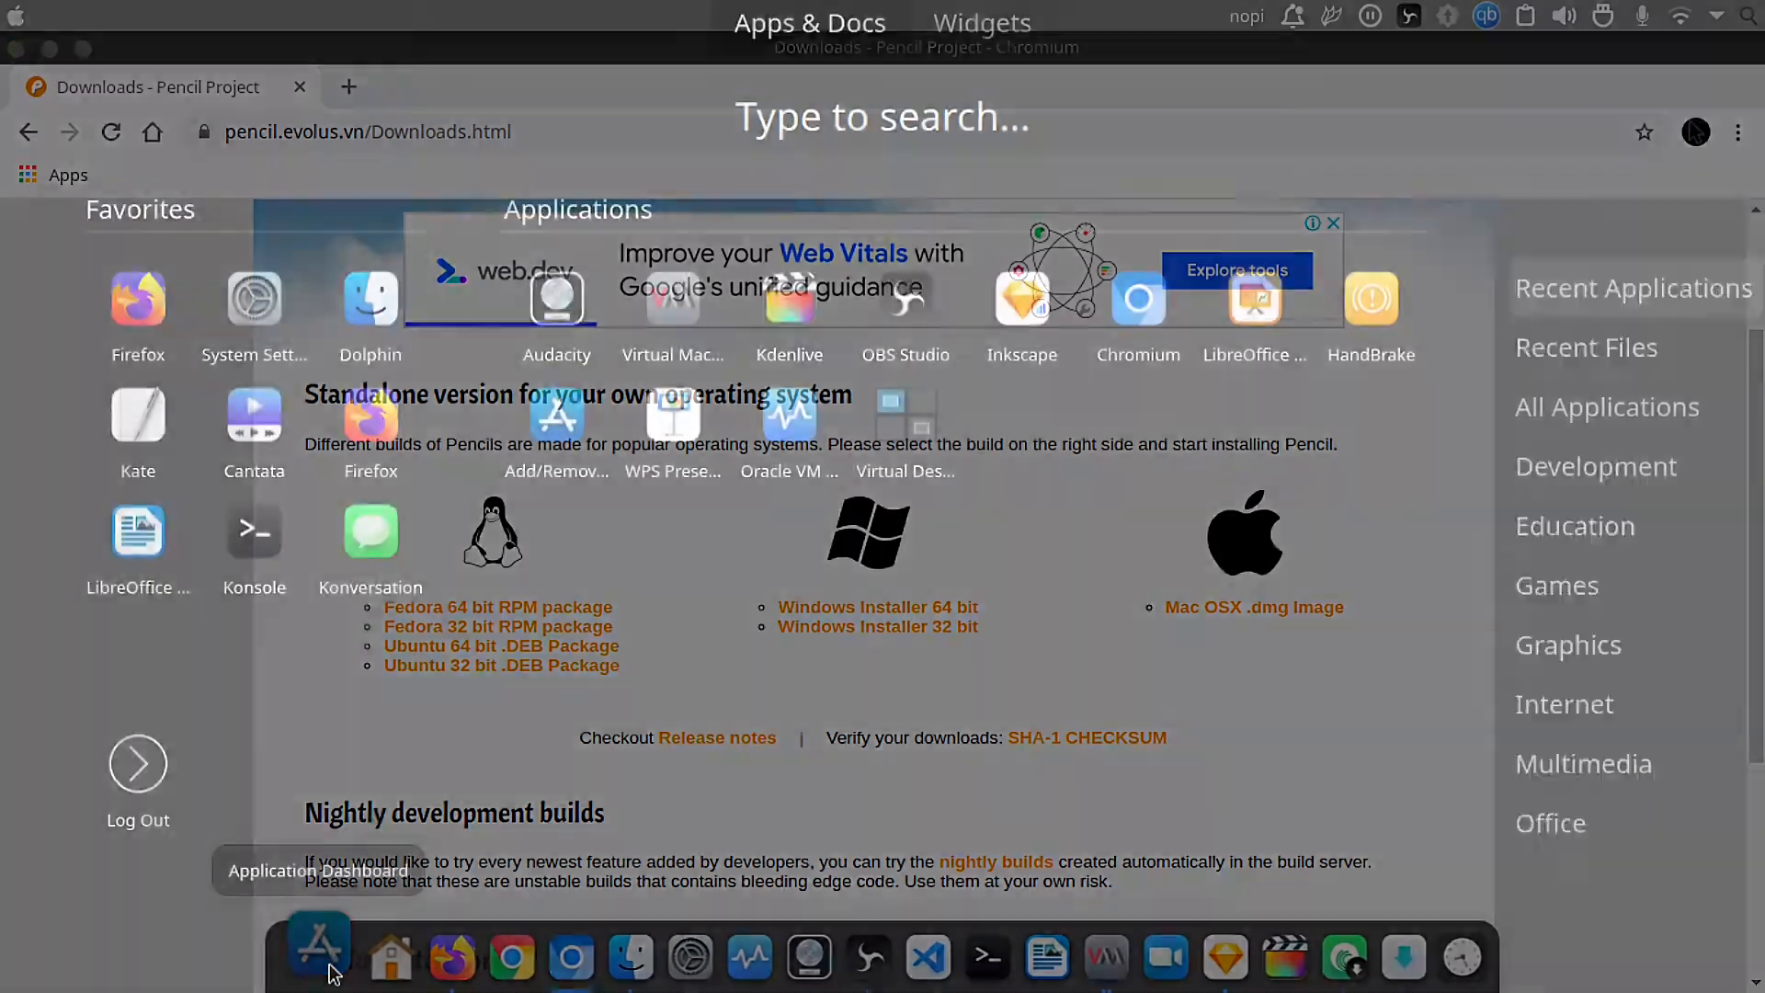
pyautogui.write('penc')
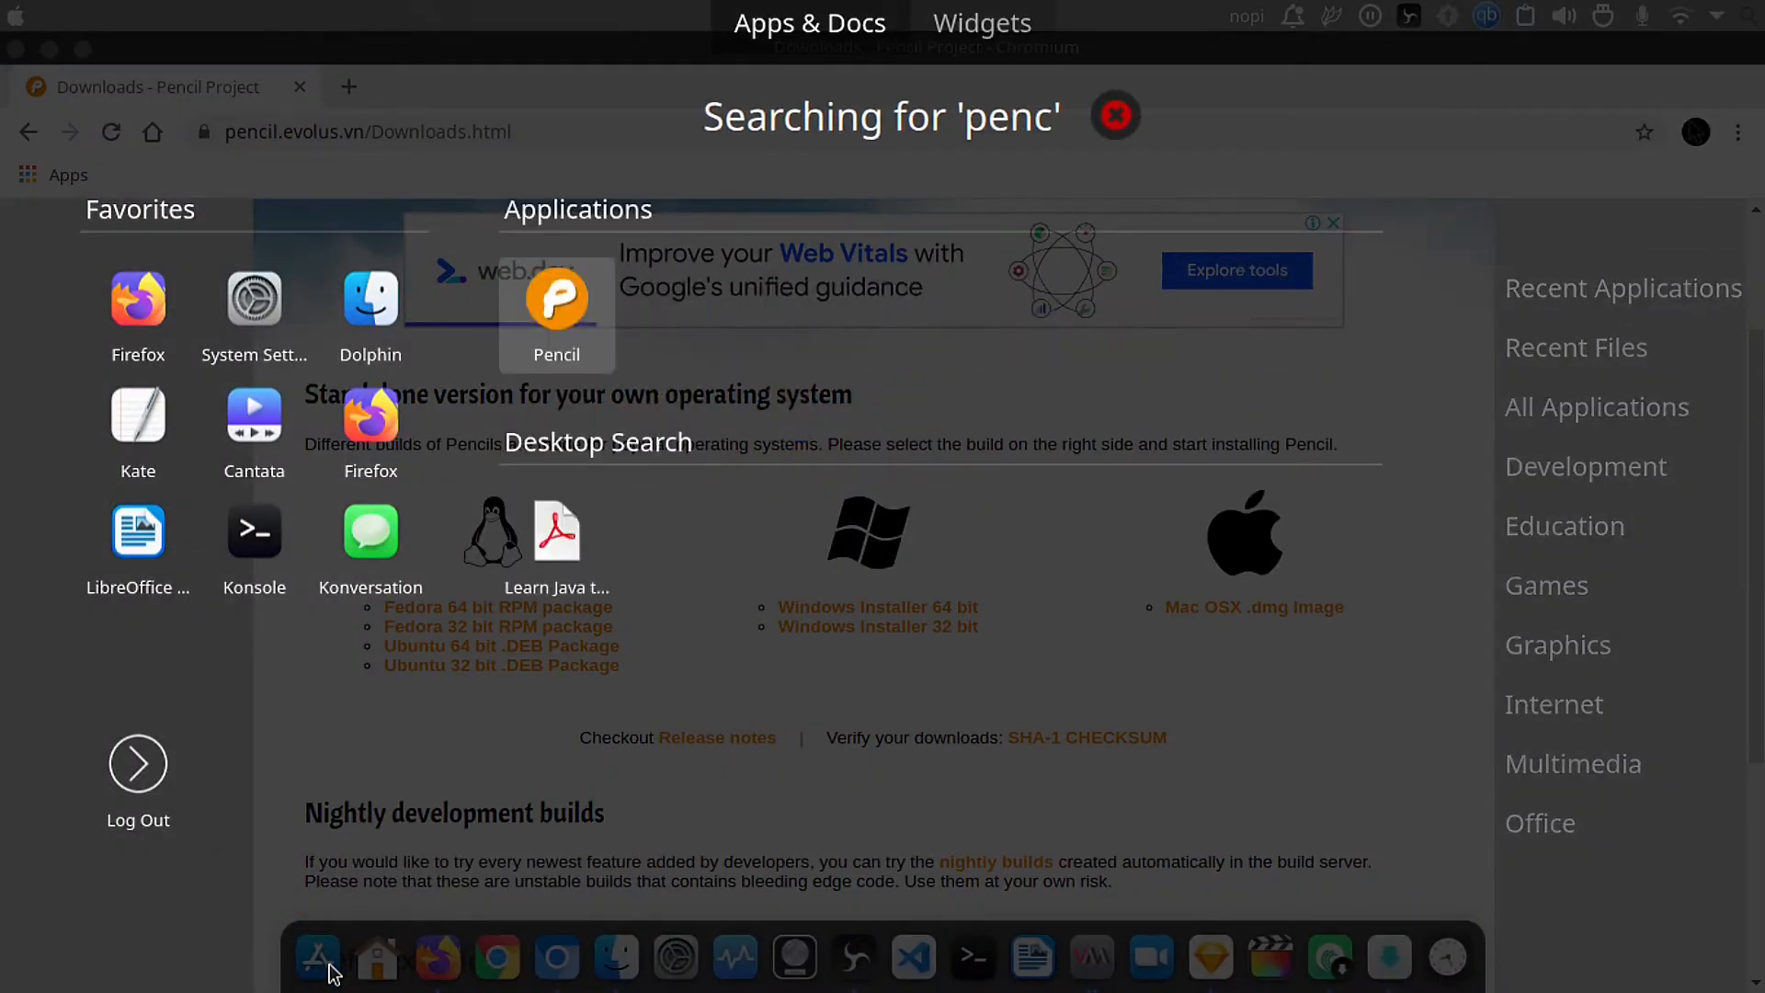
pyautogui.press('Return')
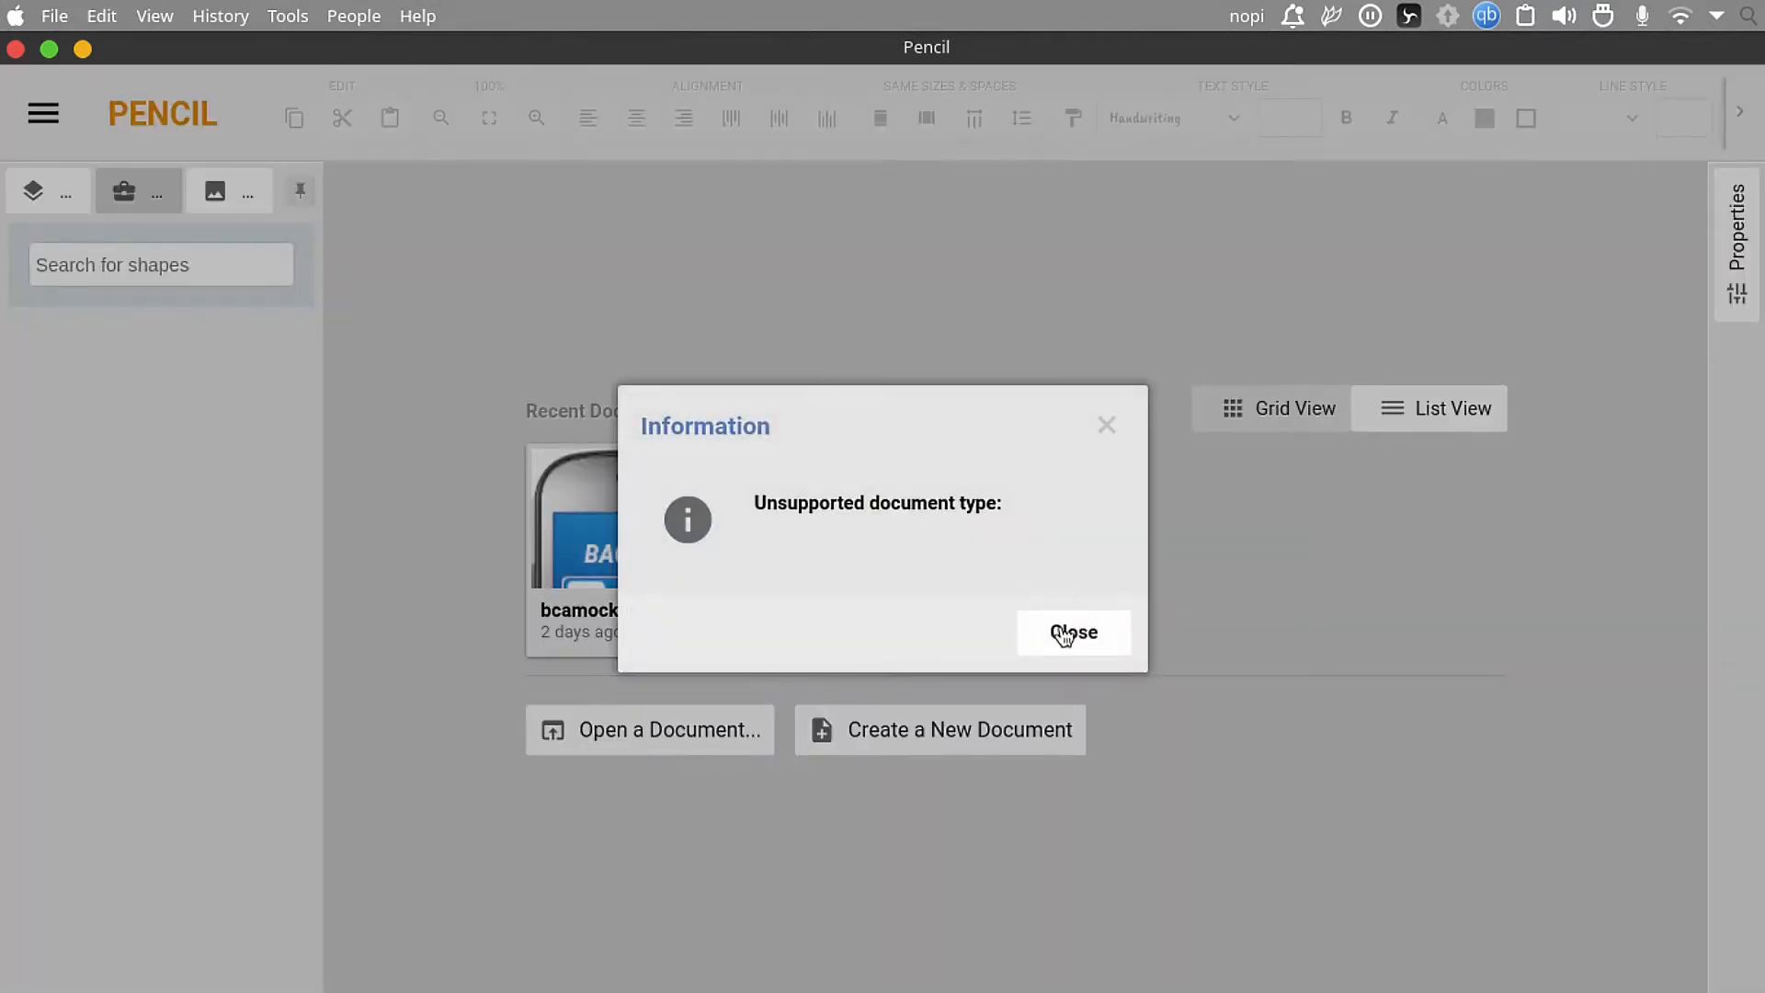
pyautogui.click(1064, 634)
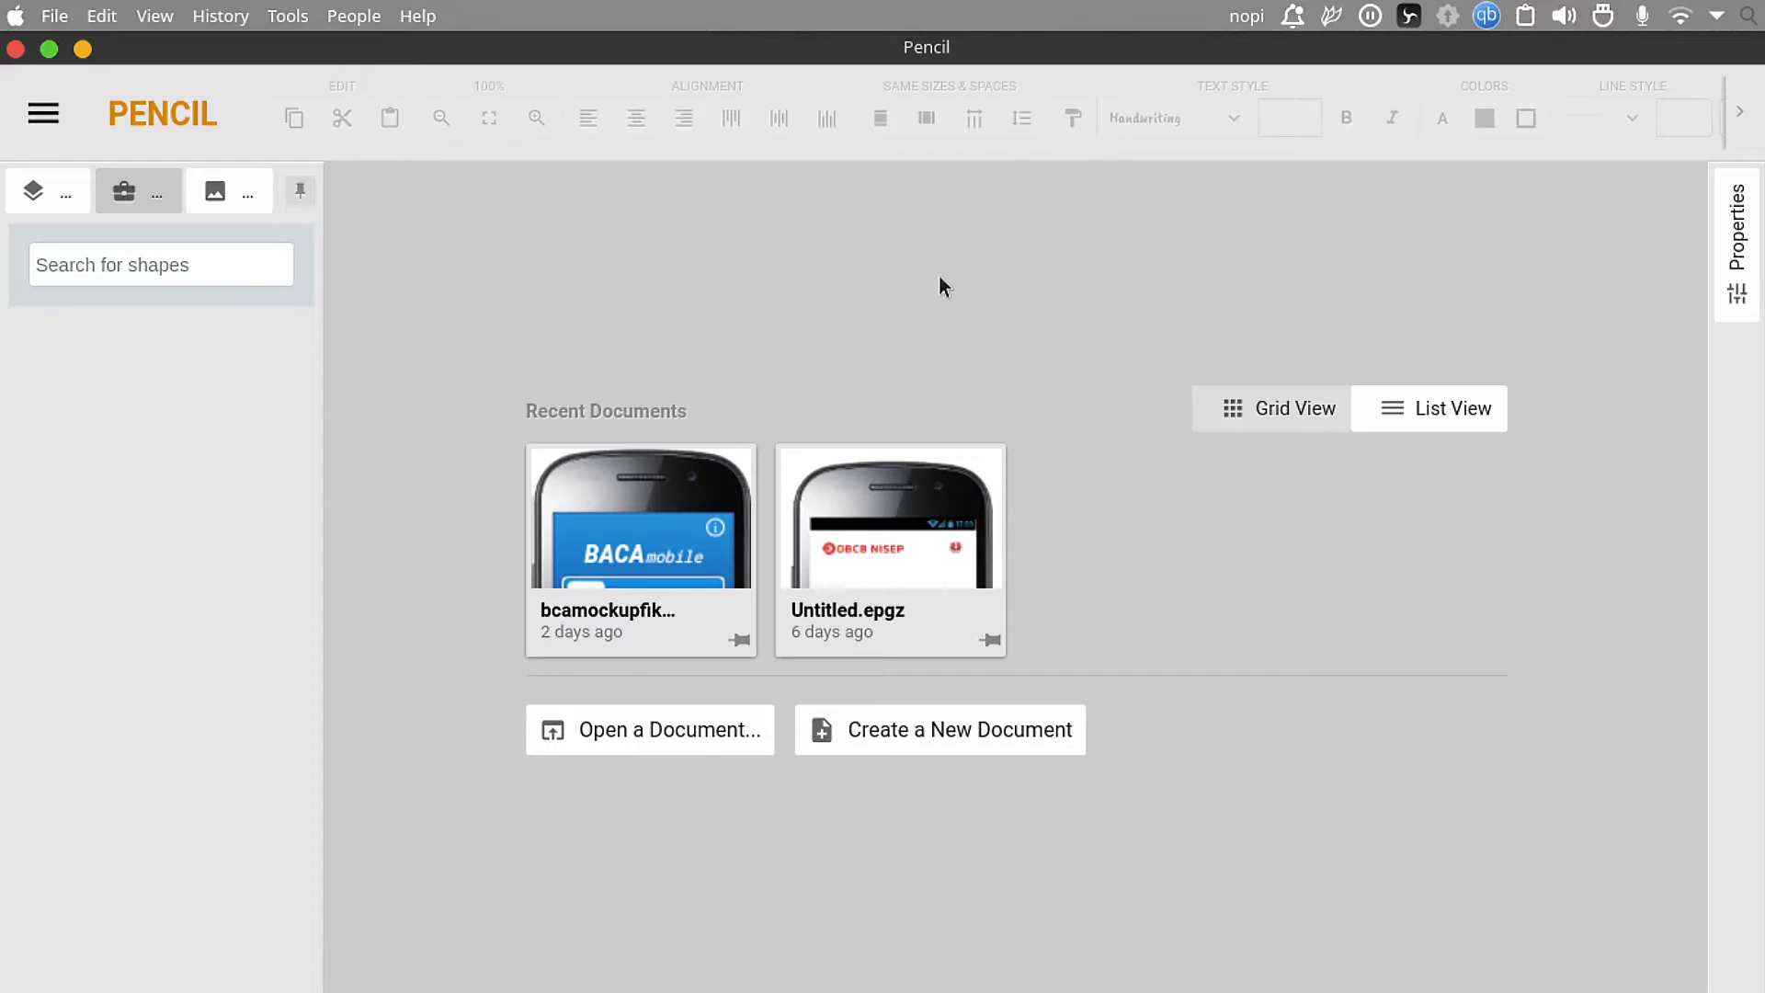
# Step: Open the recent bcamockupfiks document and examine its Halaman Awal, Halaman Login and Halaman Menu Transaksi pages
pyautogui.click(636, 508)
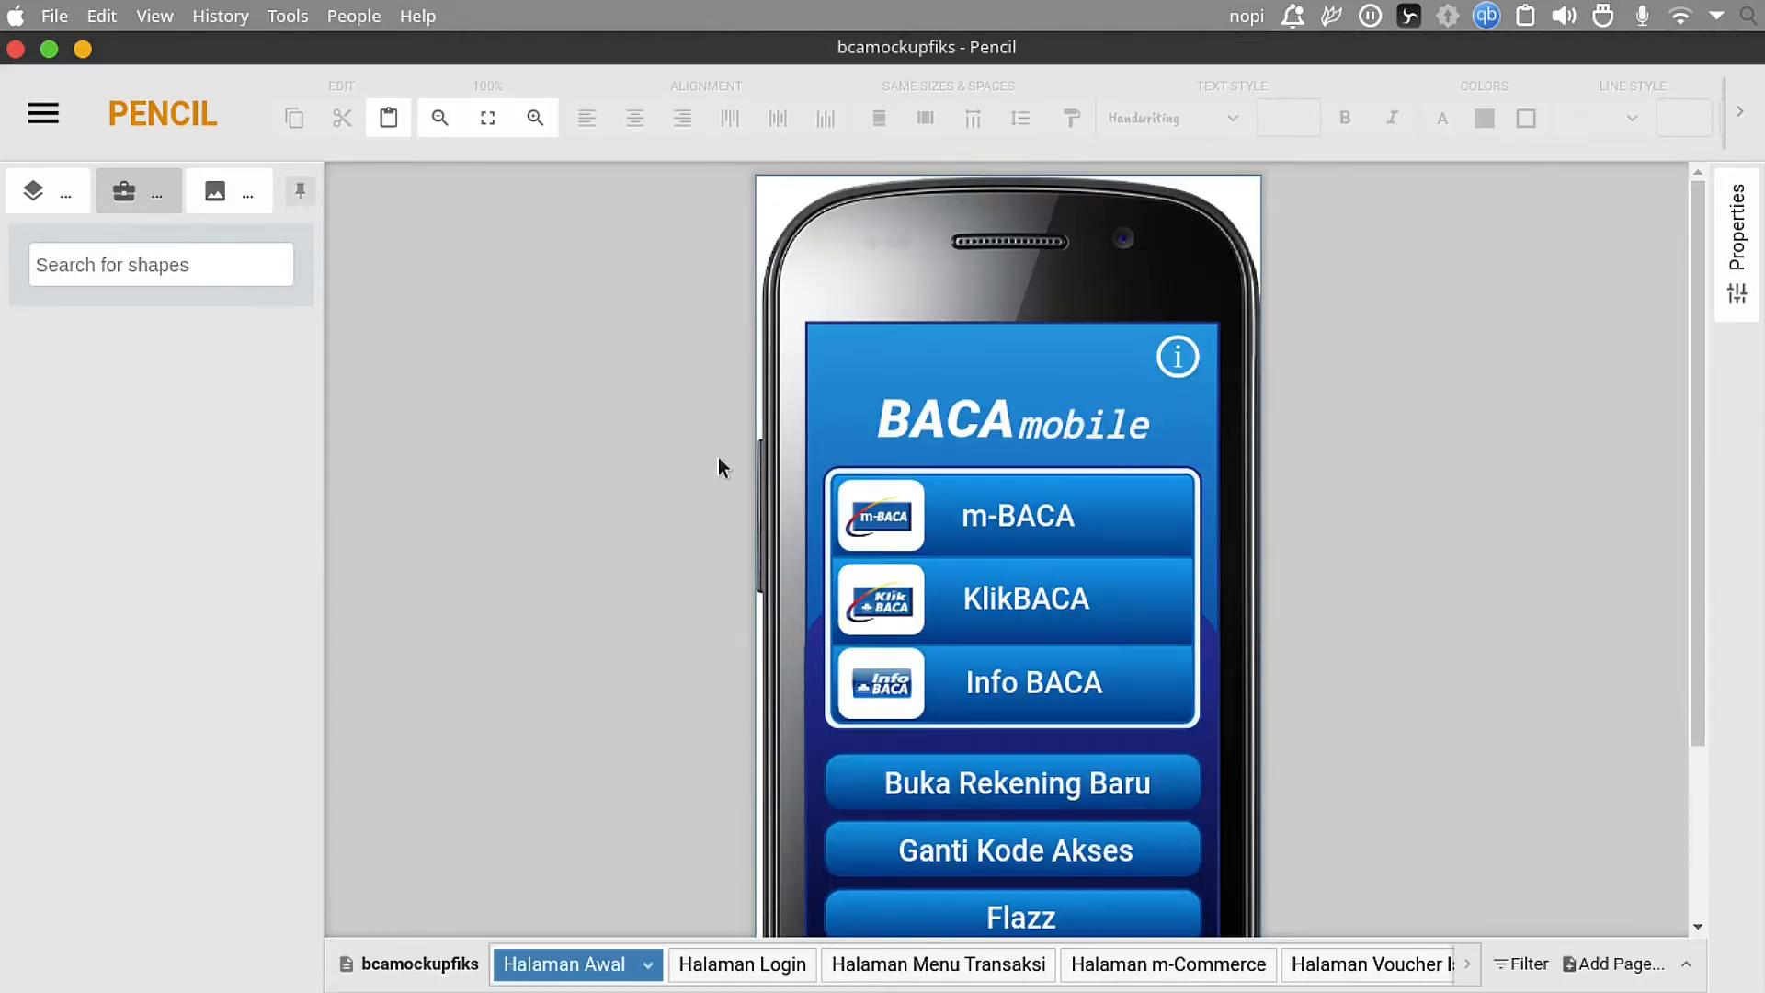
pyautogui.scroll(-1, 719, 468)
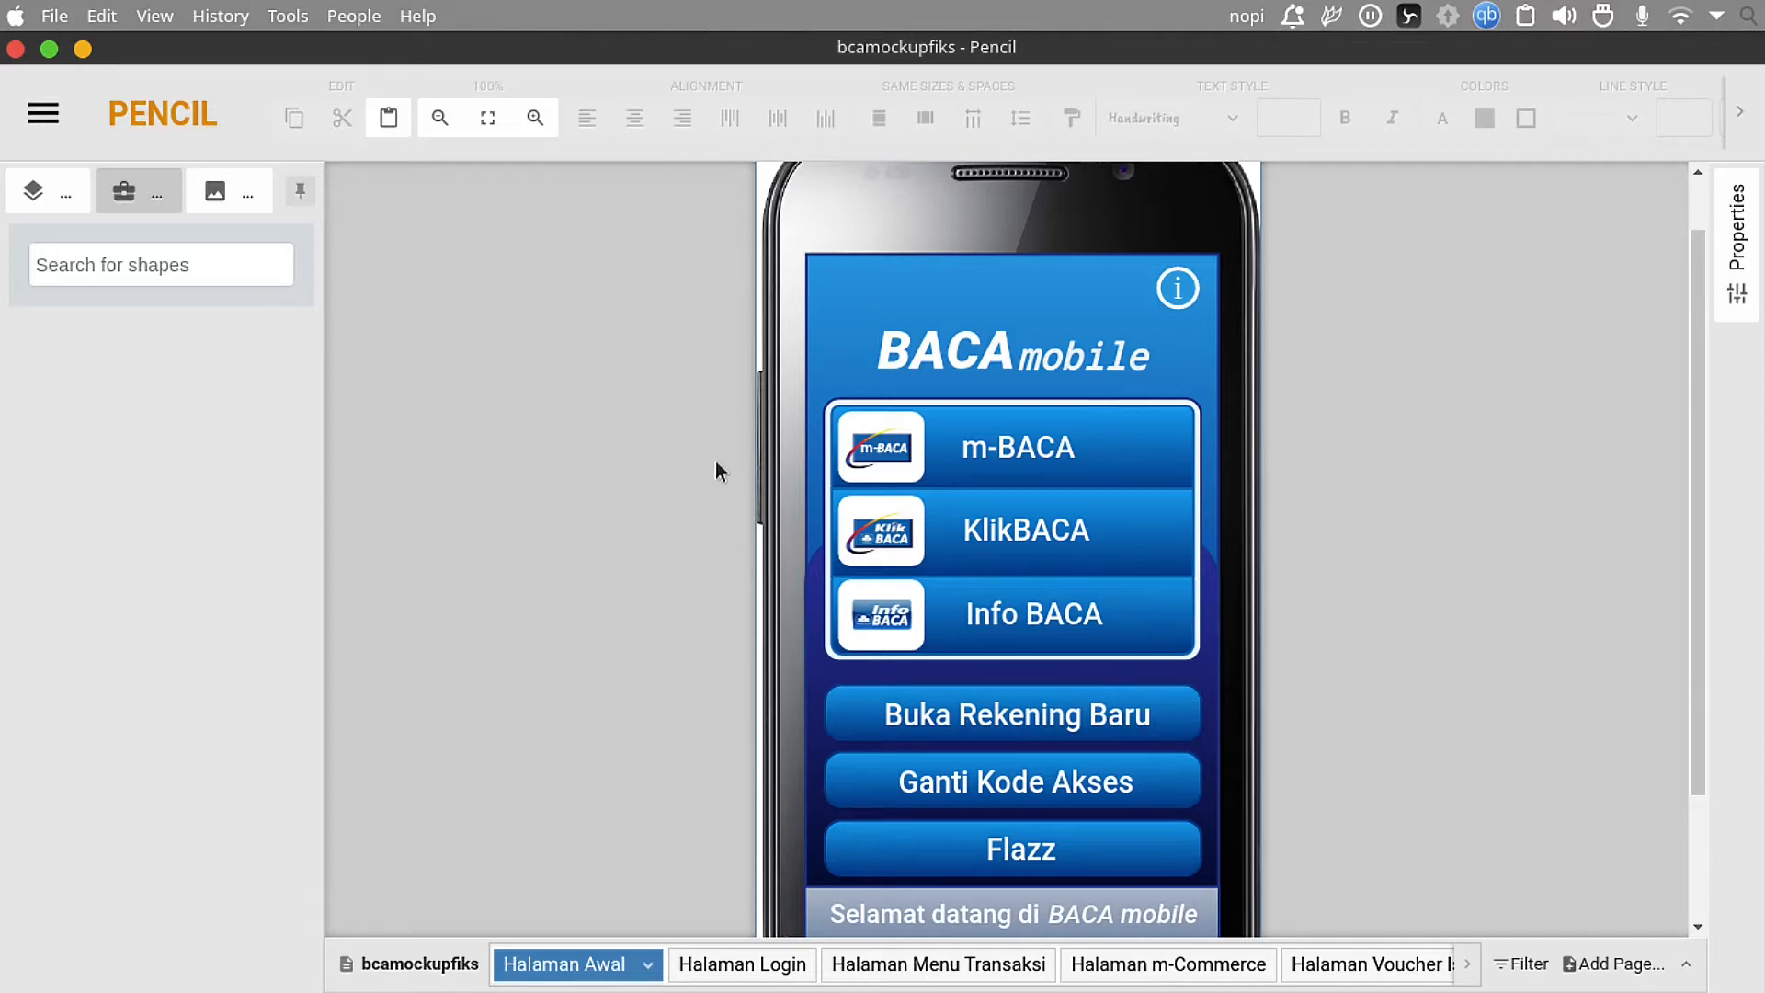
pyautogui.scroll(-2, 715, 461)
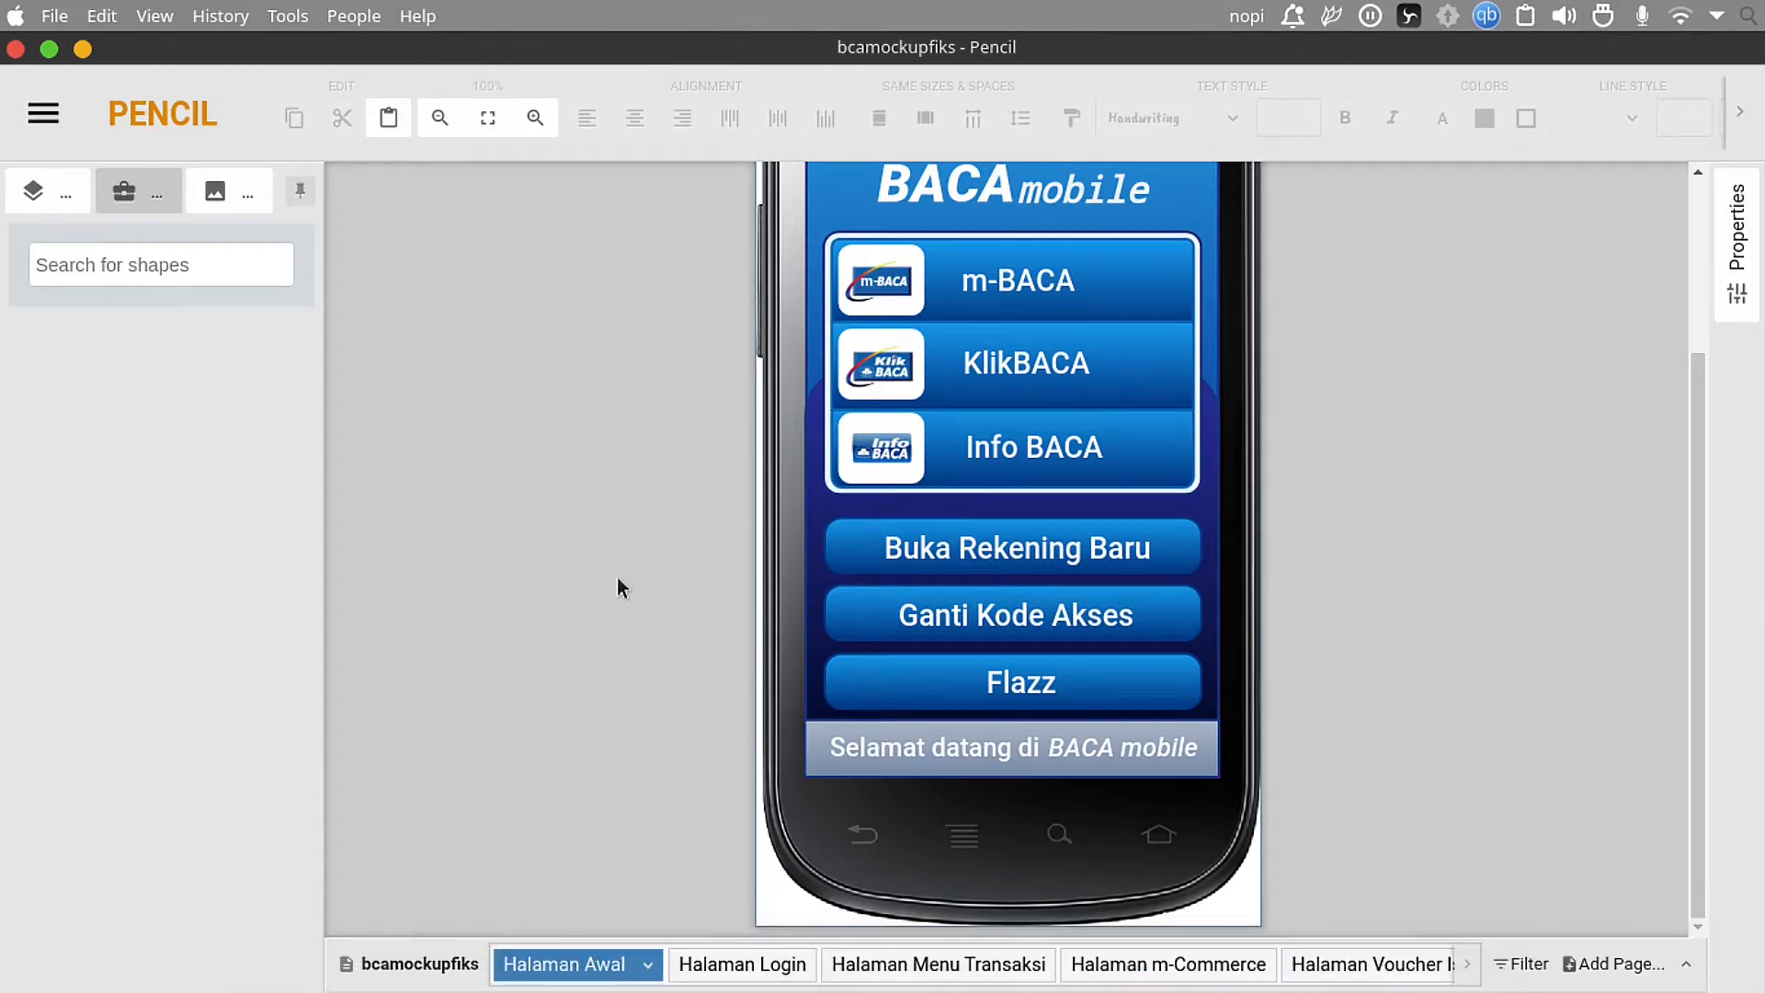
pyautogui.click(692, 976)
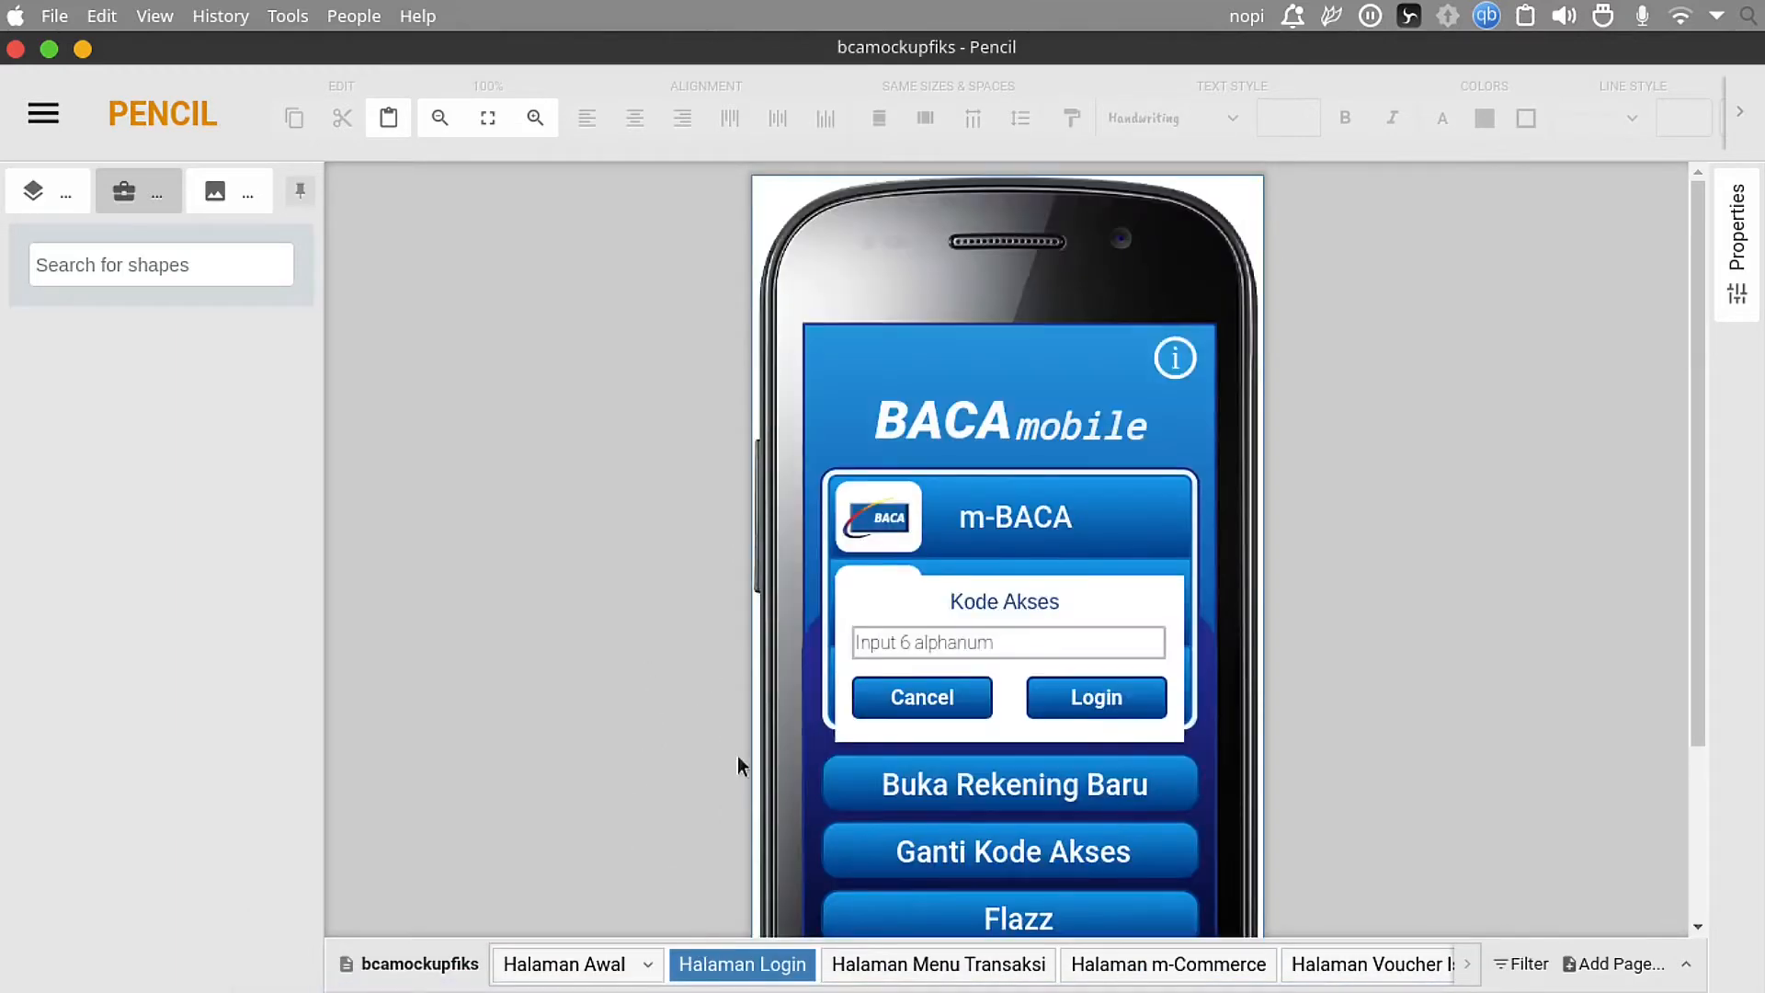
pyautogui.scroll(-1, 1065, 579)
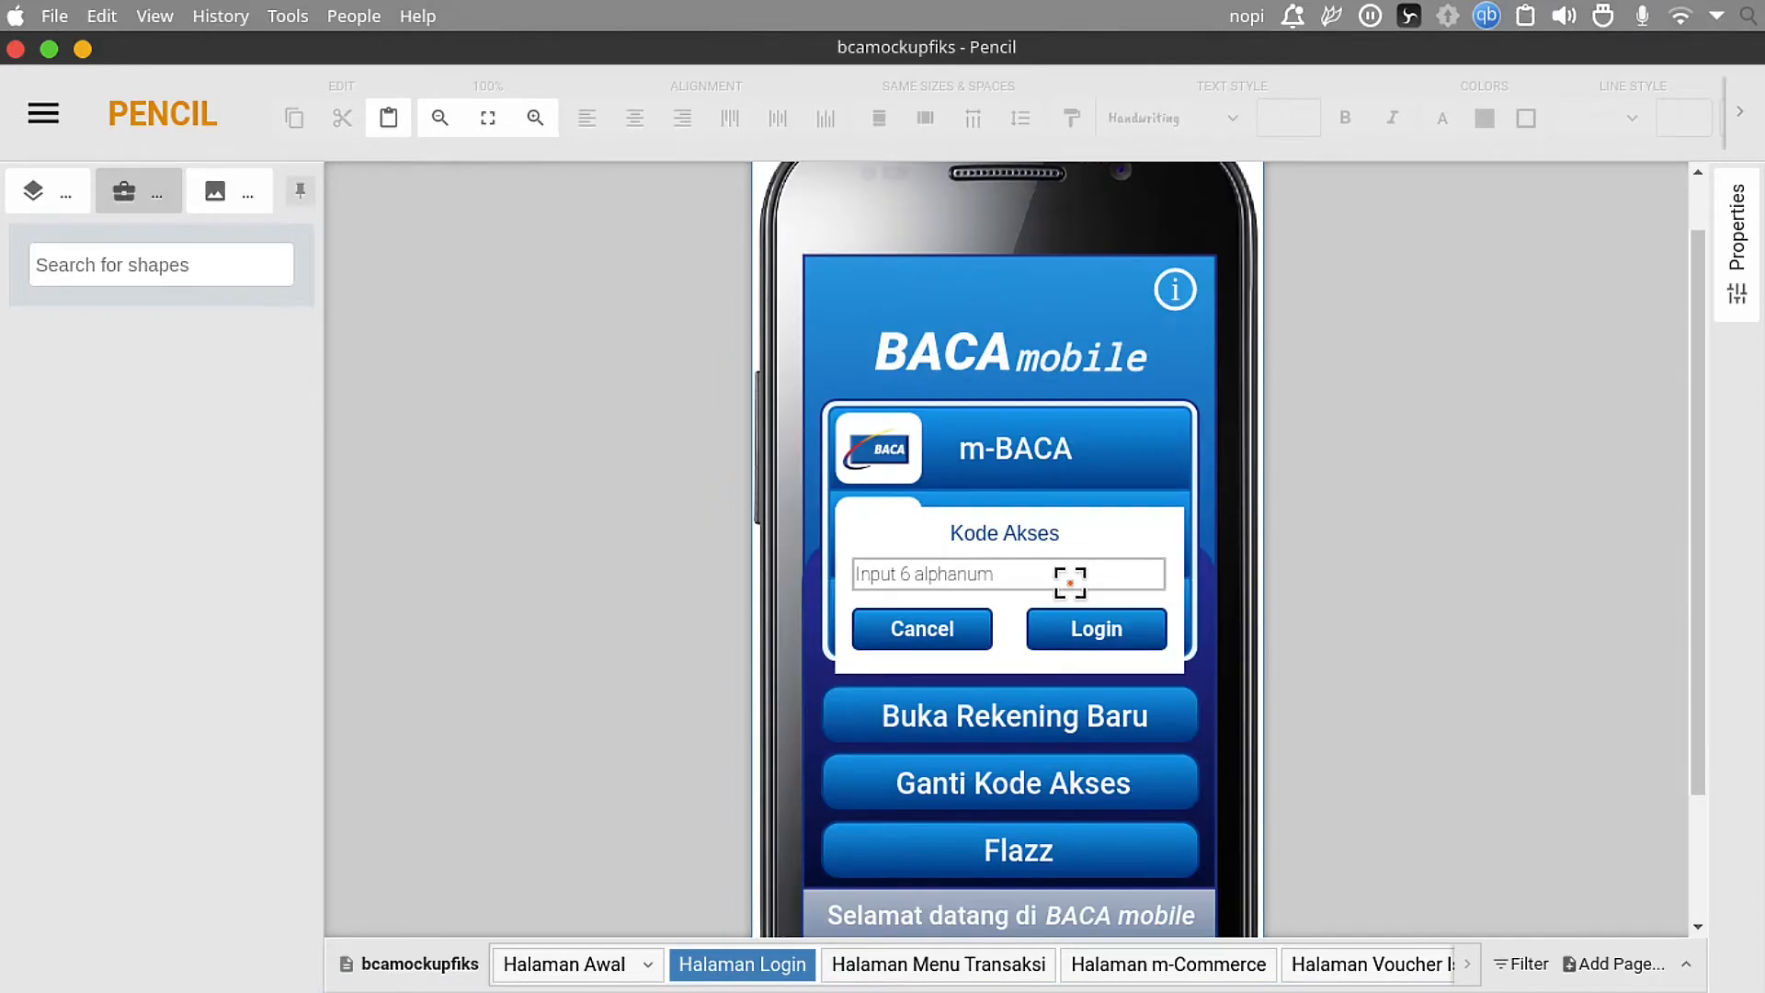
pyautogui.click(906, 964)
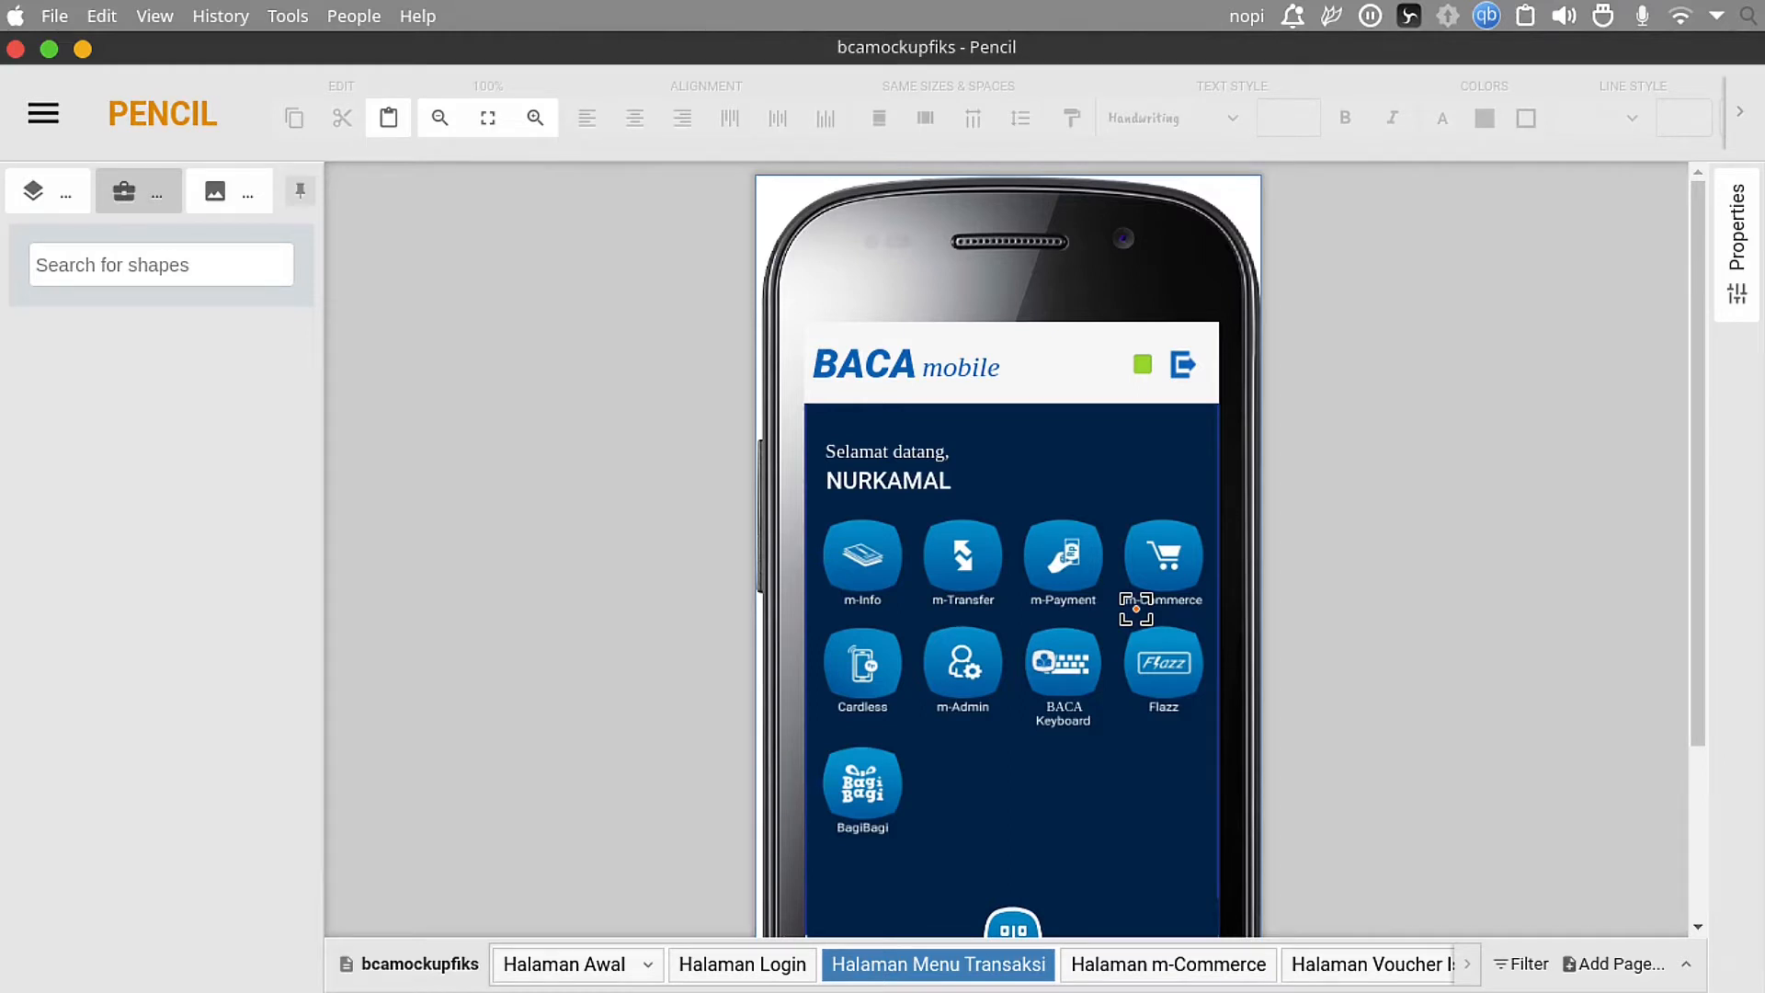
# Step: Create a new blank document and show the shape collections
pyautogui.click(37, 115)
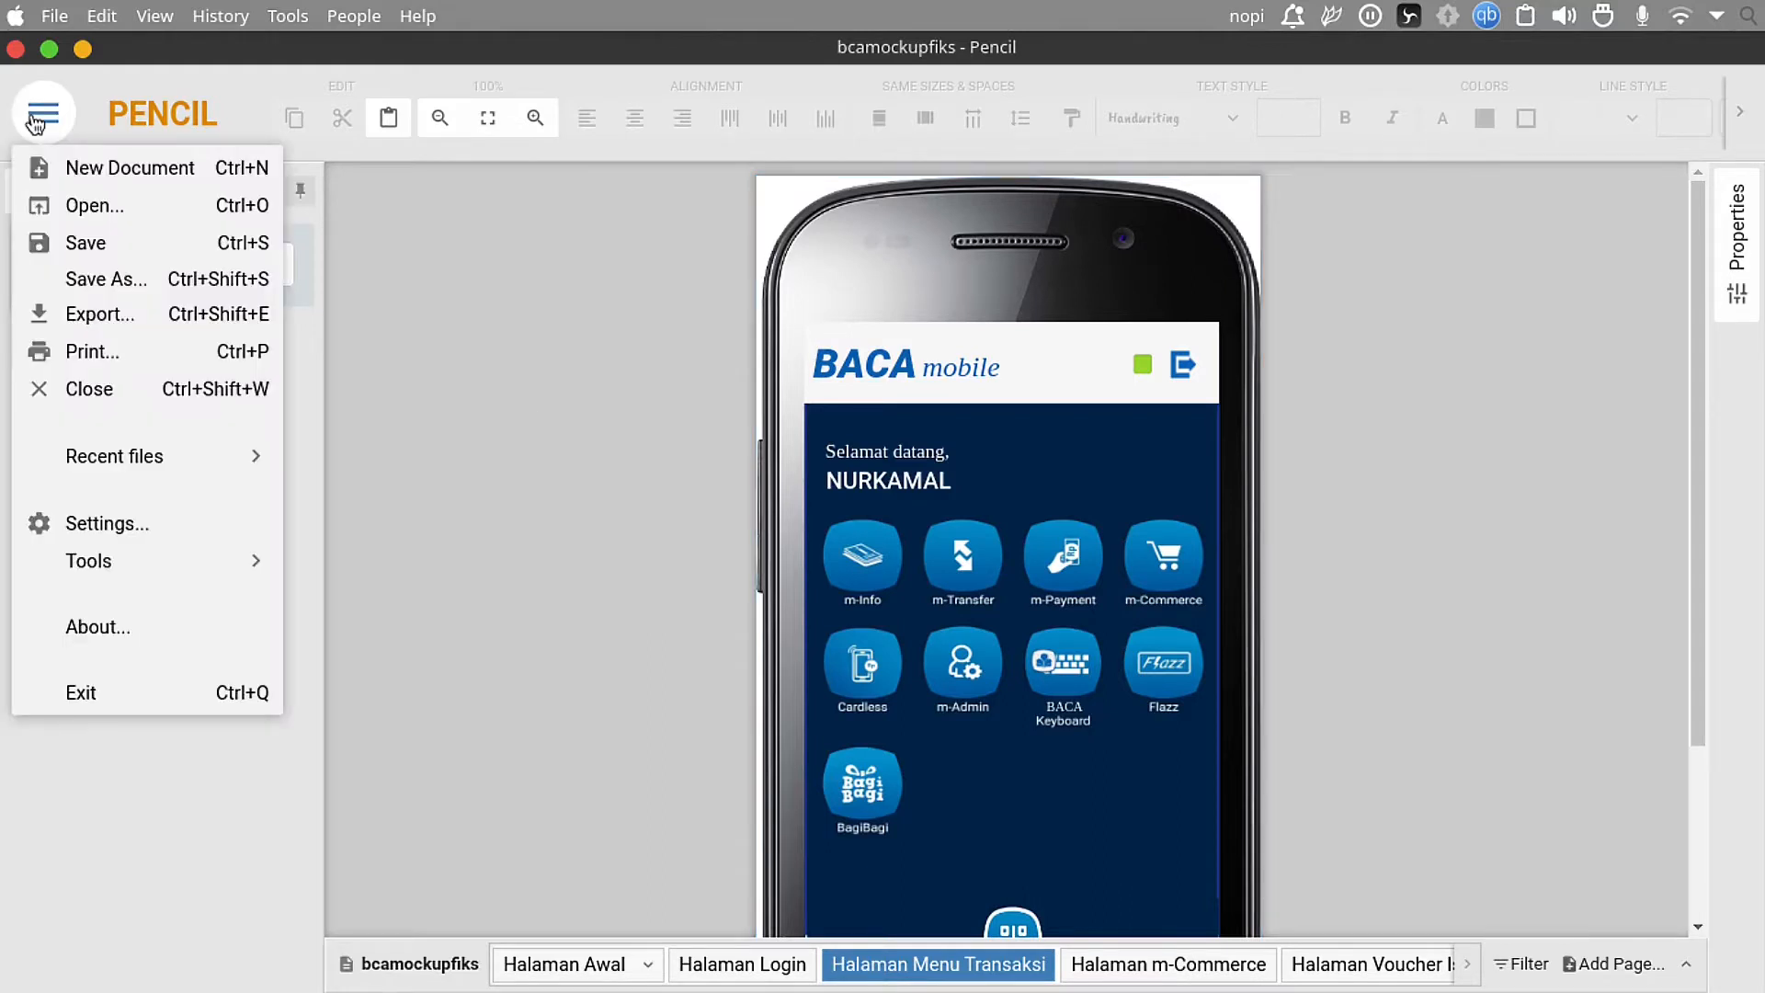
pyautogui.click(79, 174)
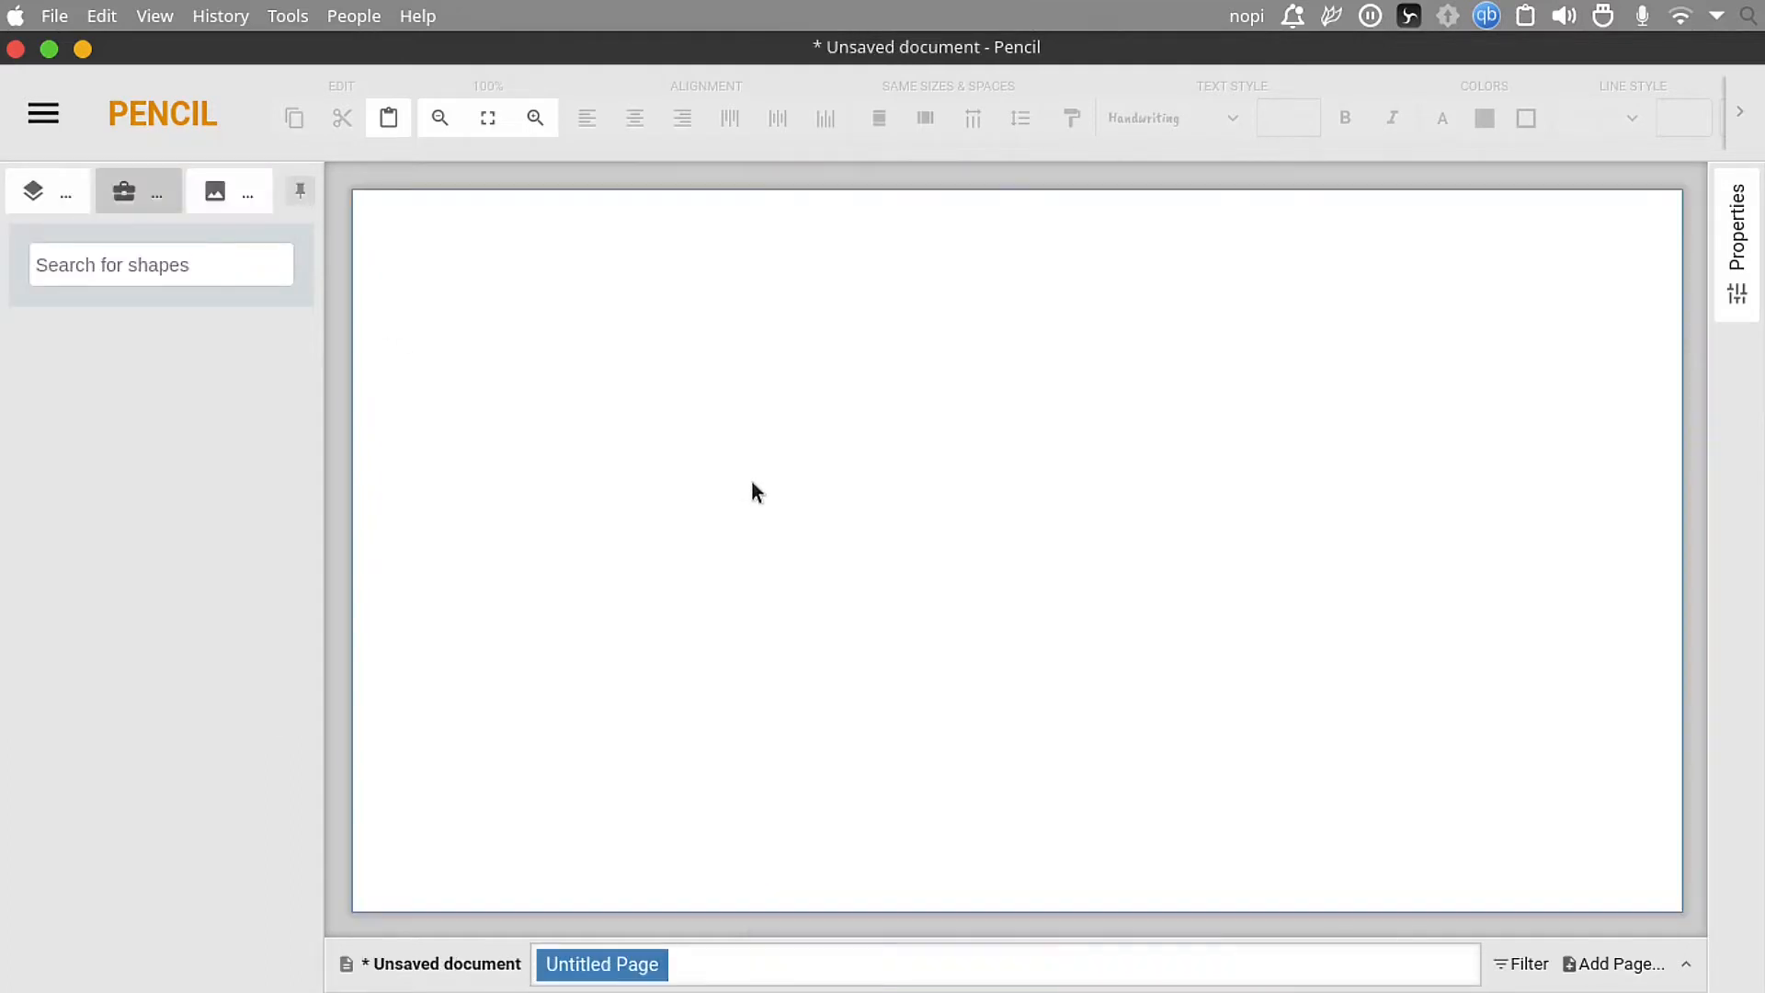
pyautogui.click(65, 208)
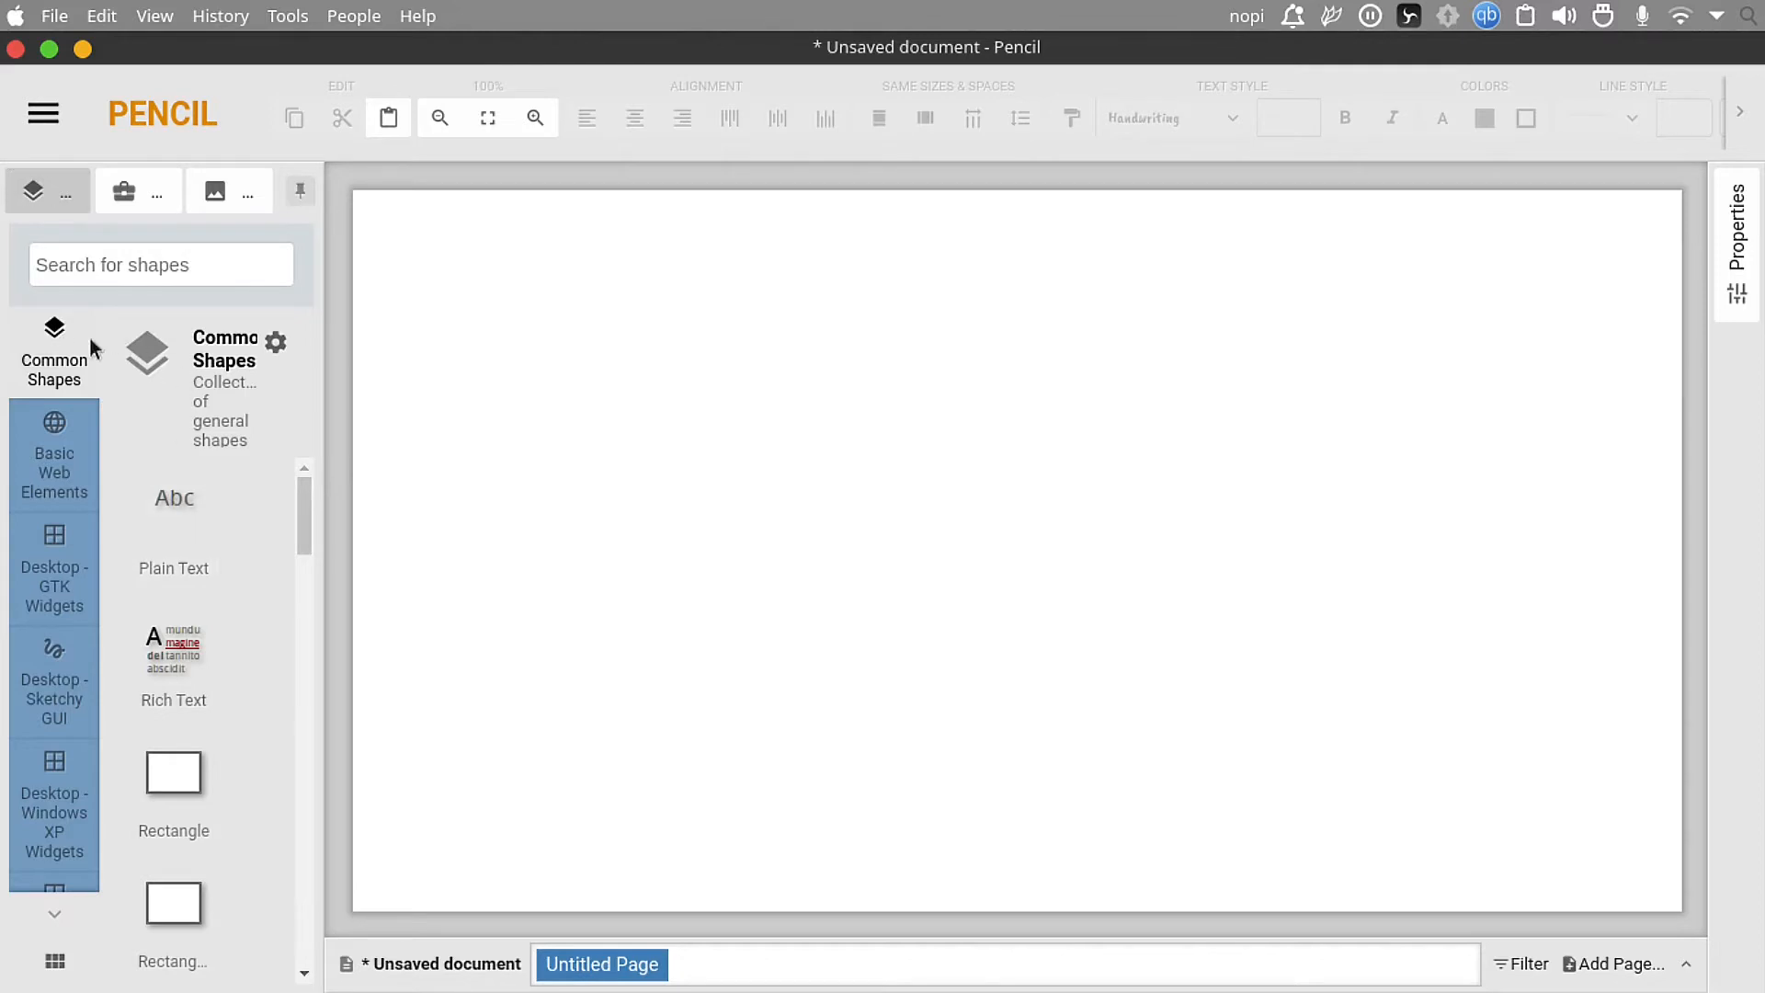
# Step: Browse the available shape collections, including the shapes in Common Shapes and Desktop - Prototype GUI
pyautogui.scroll(-2, 212, 469)
pyautogui.scroll(-3, 211, 469)
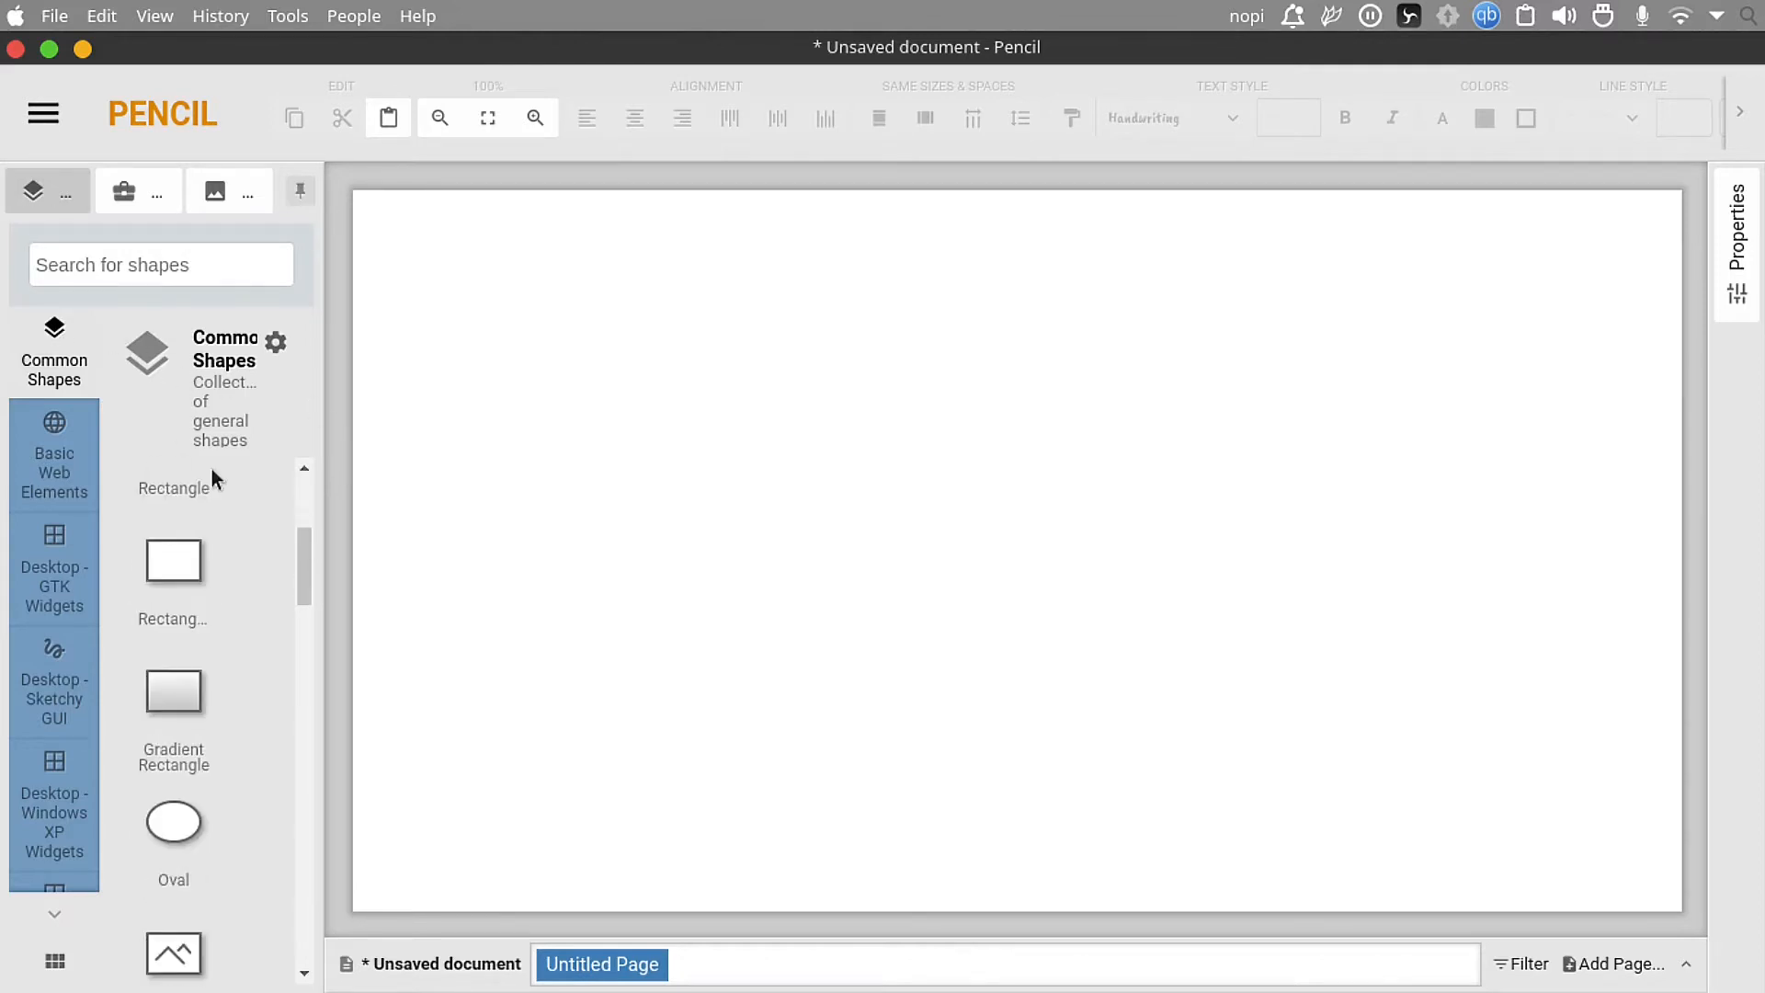
pyautogui.scroll(-10, 211, 473)
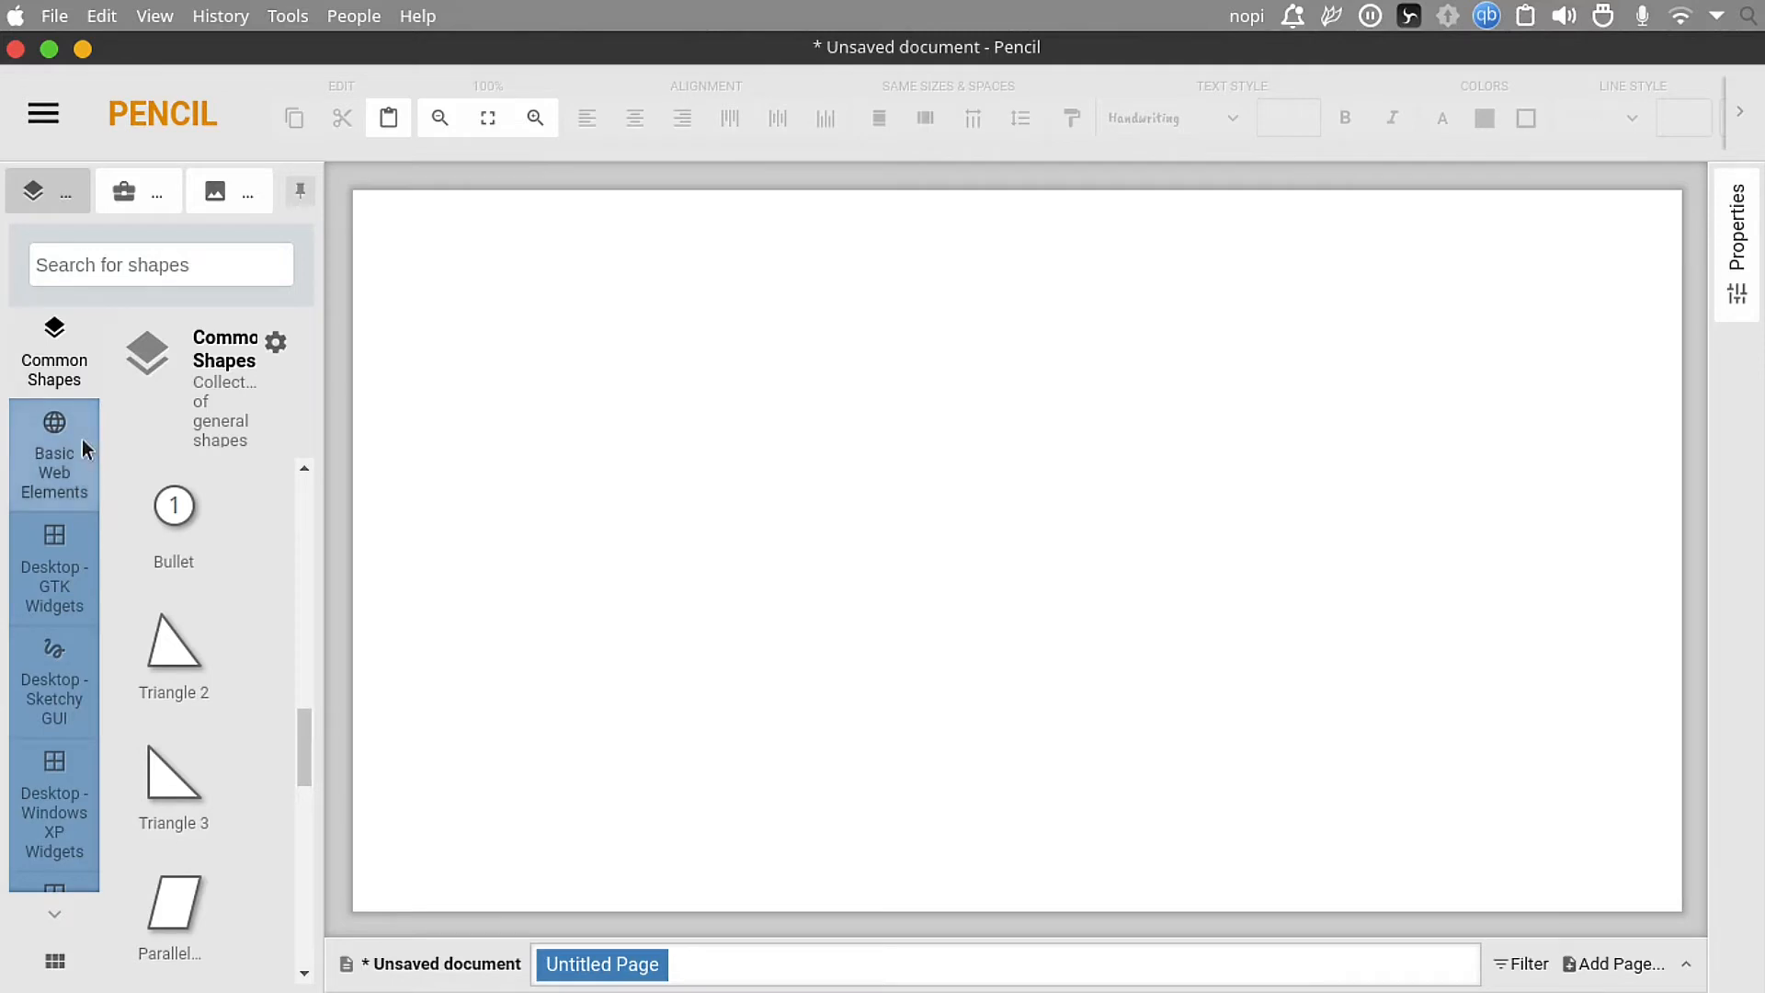
pyautogui.scroll(-1, 57, 511)
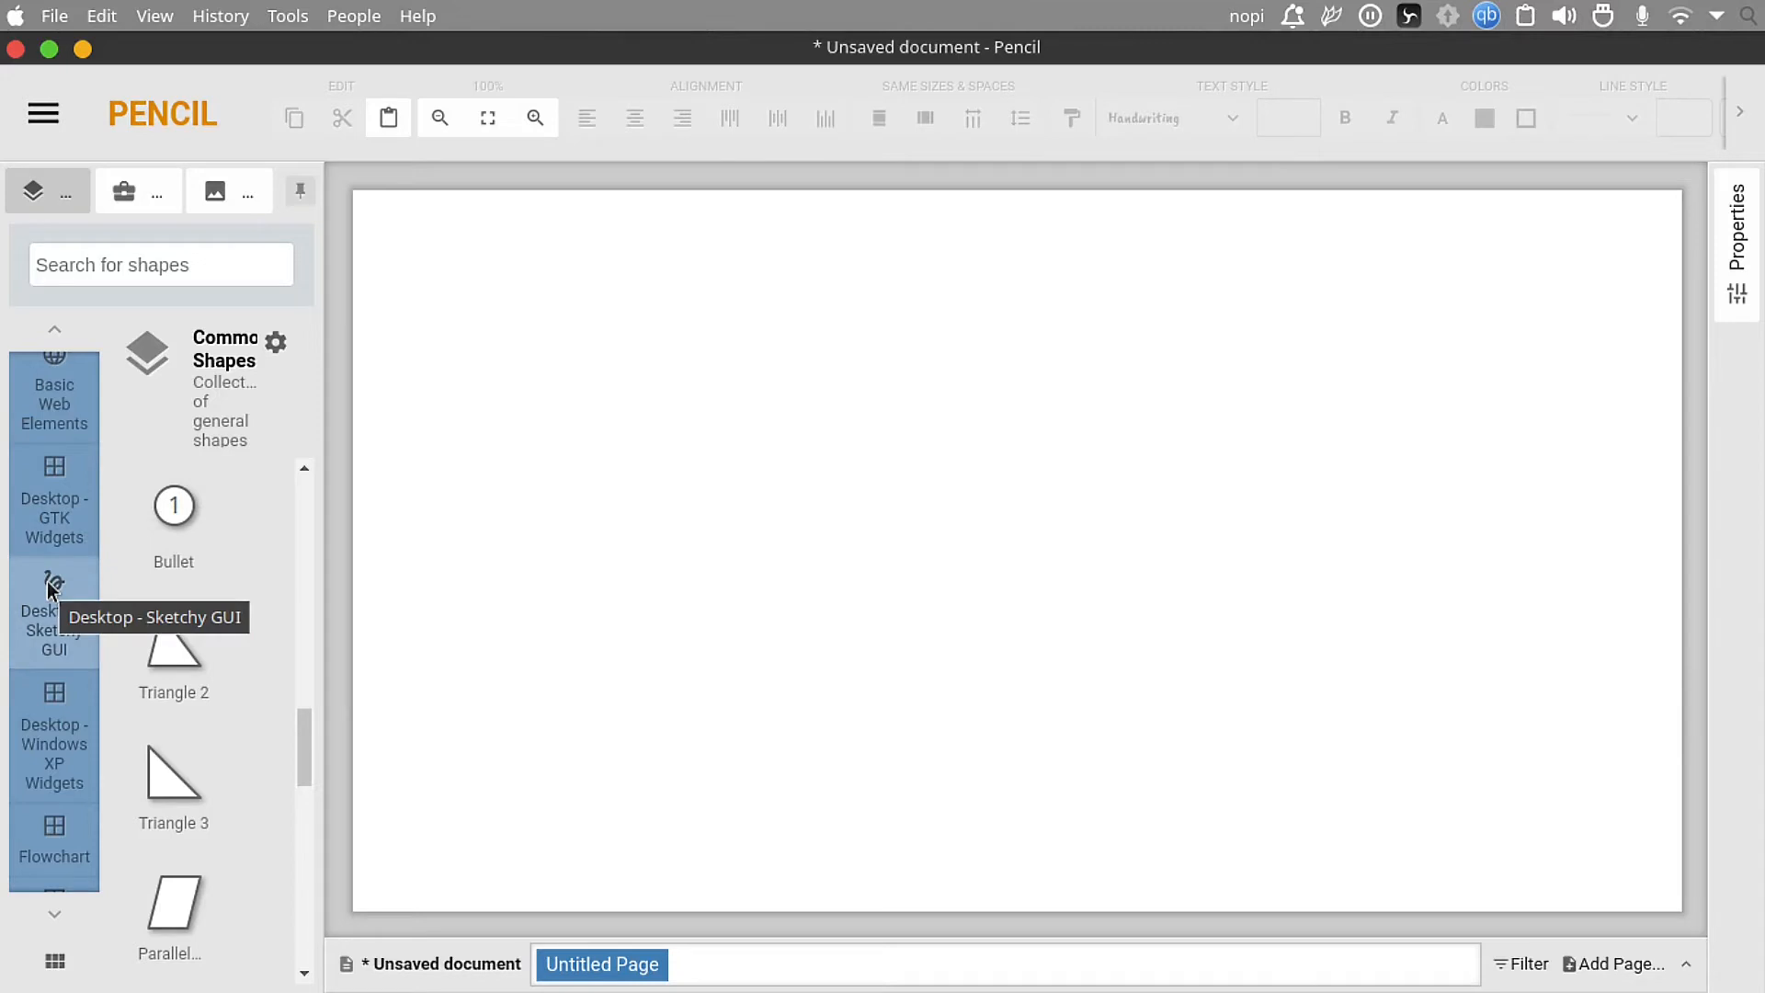
pyautogui.scroll(-1, 51, 589)
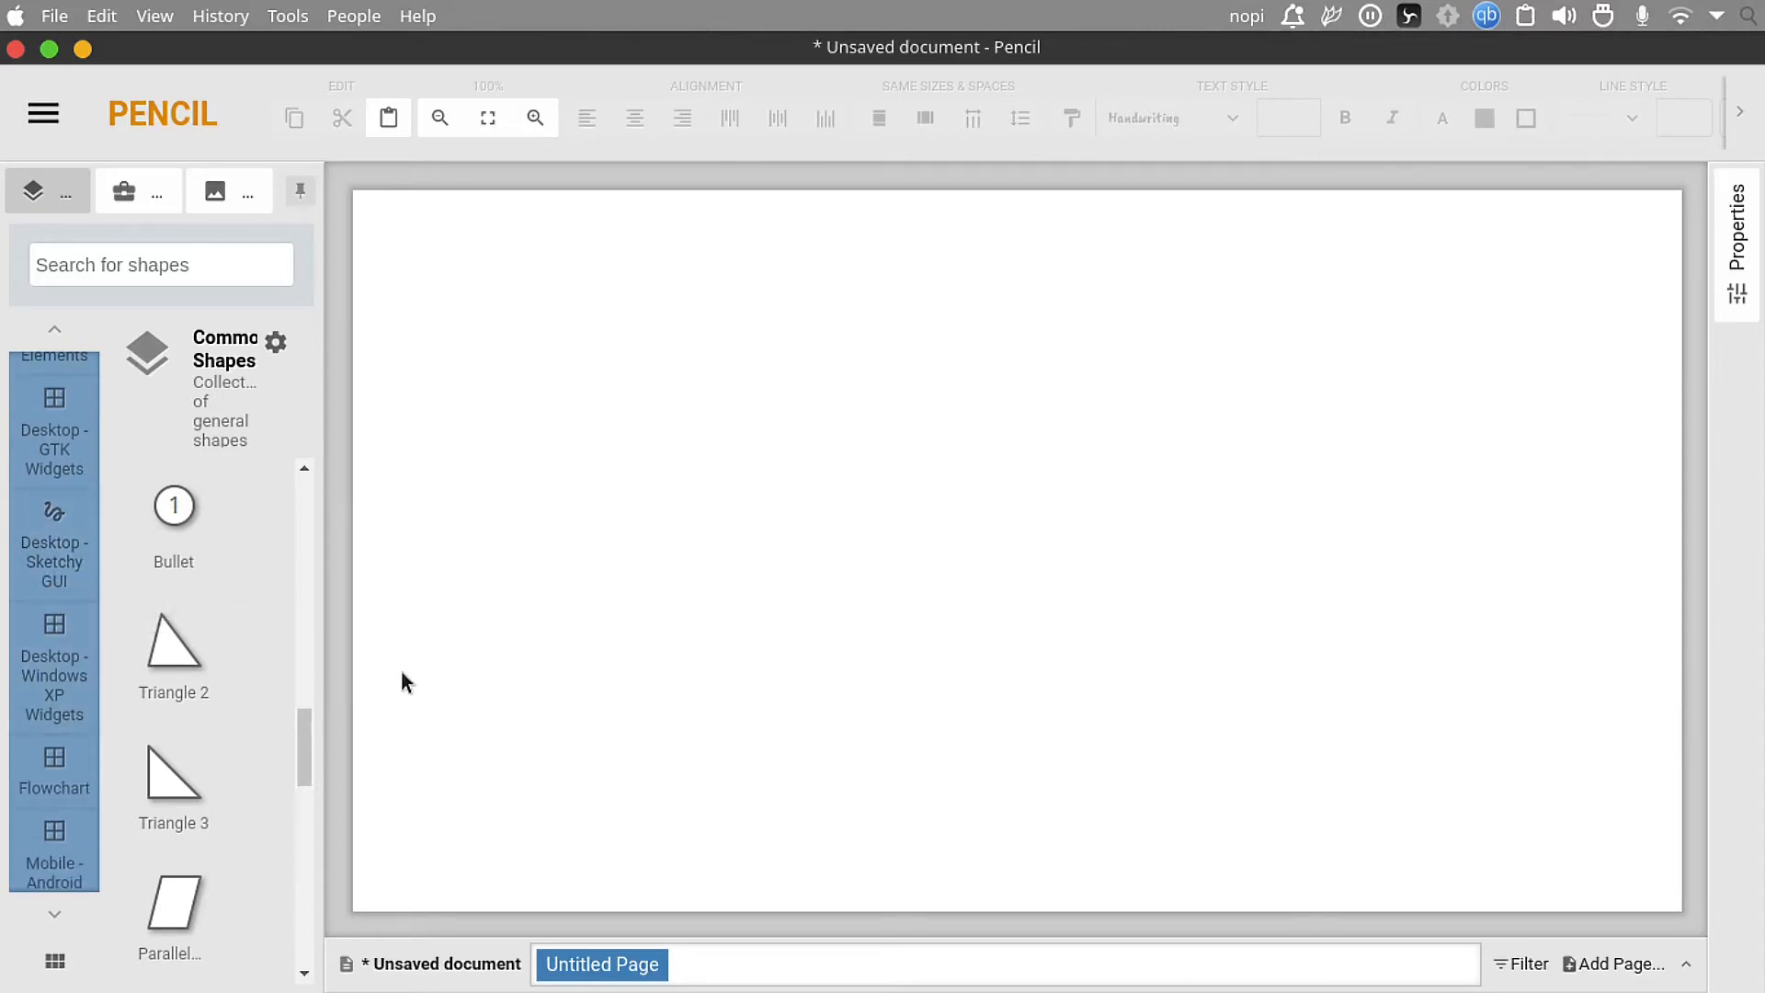
pyautogui.scroll(-5, 30, 713)
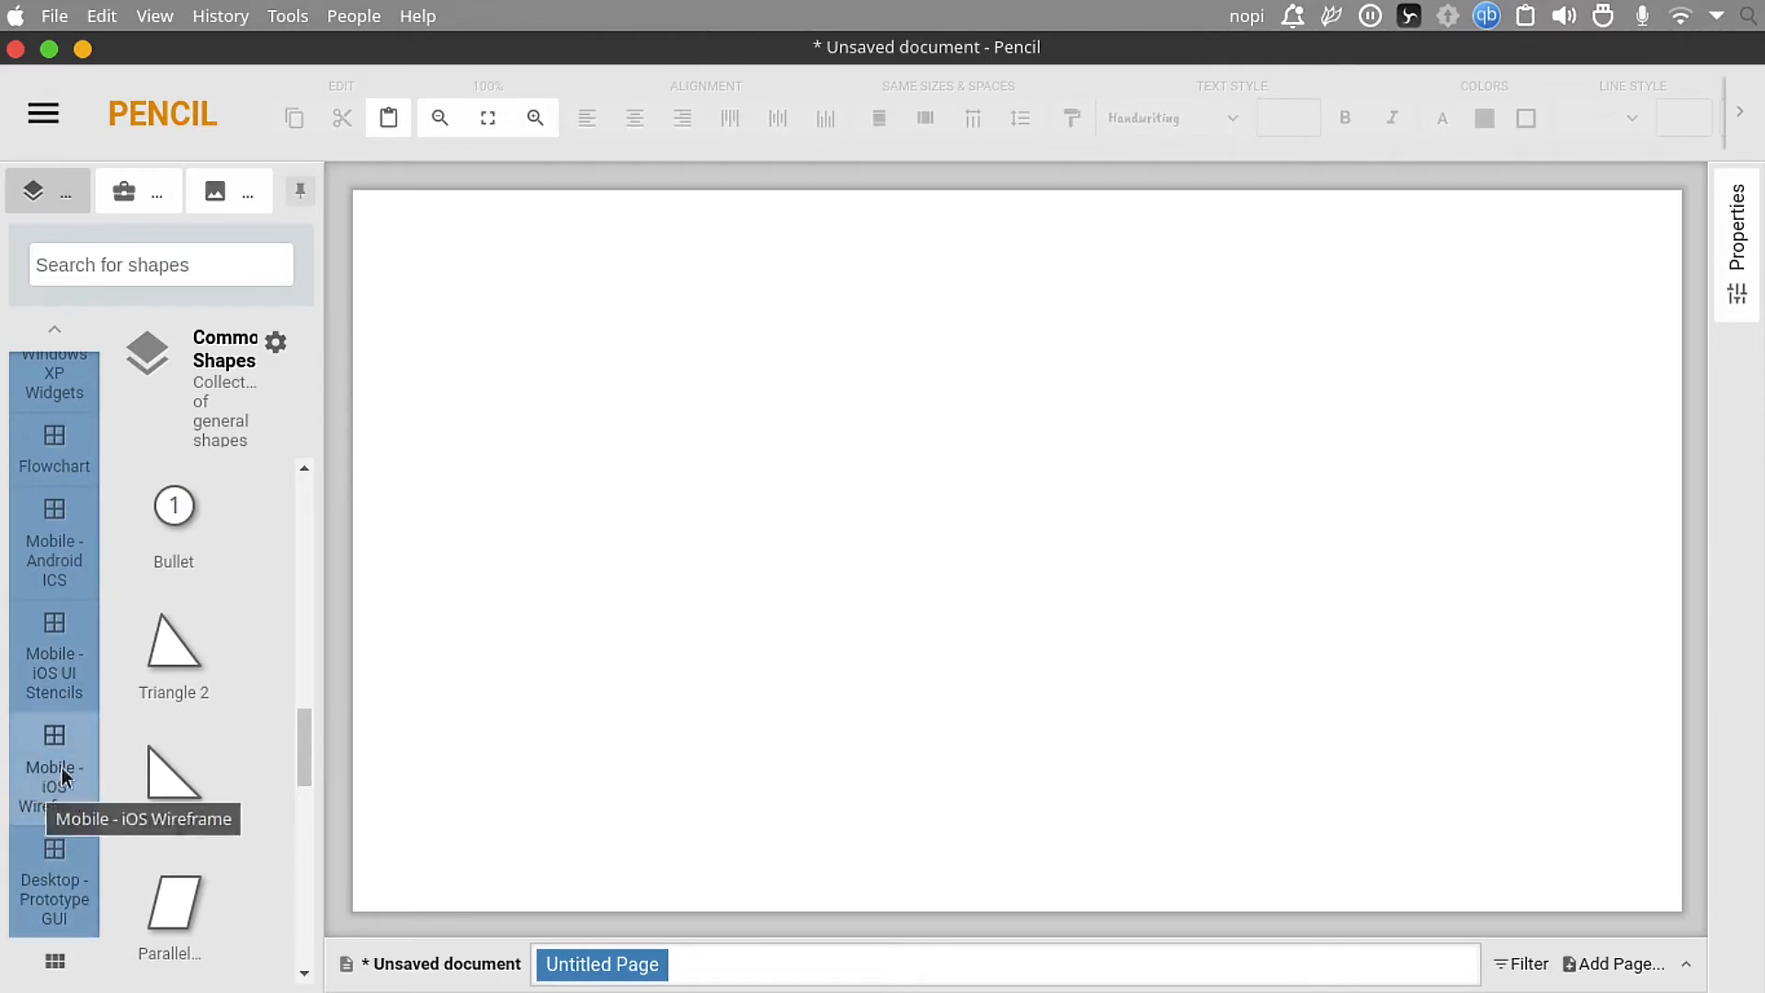
pyautogui.click(63, 863)
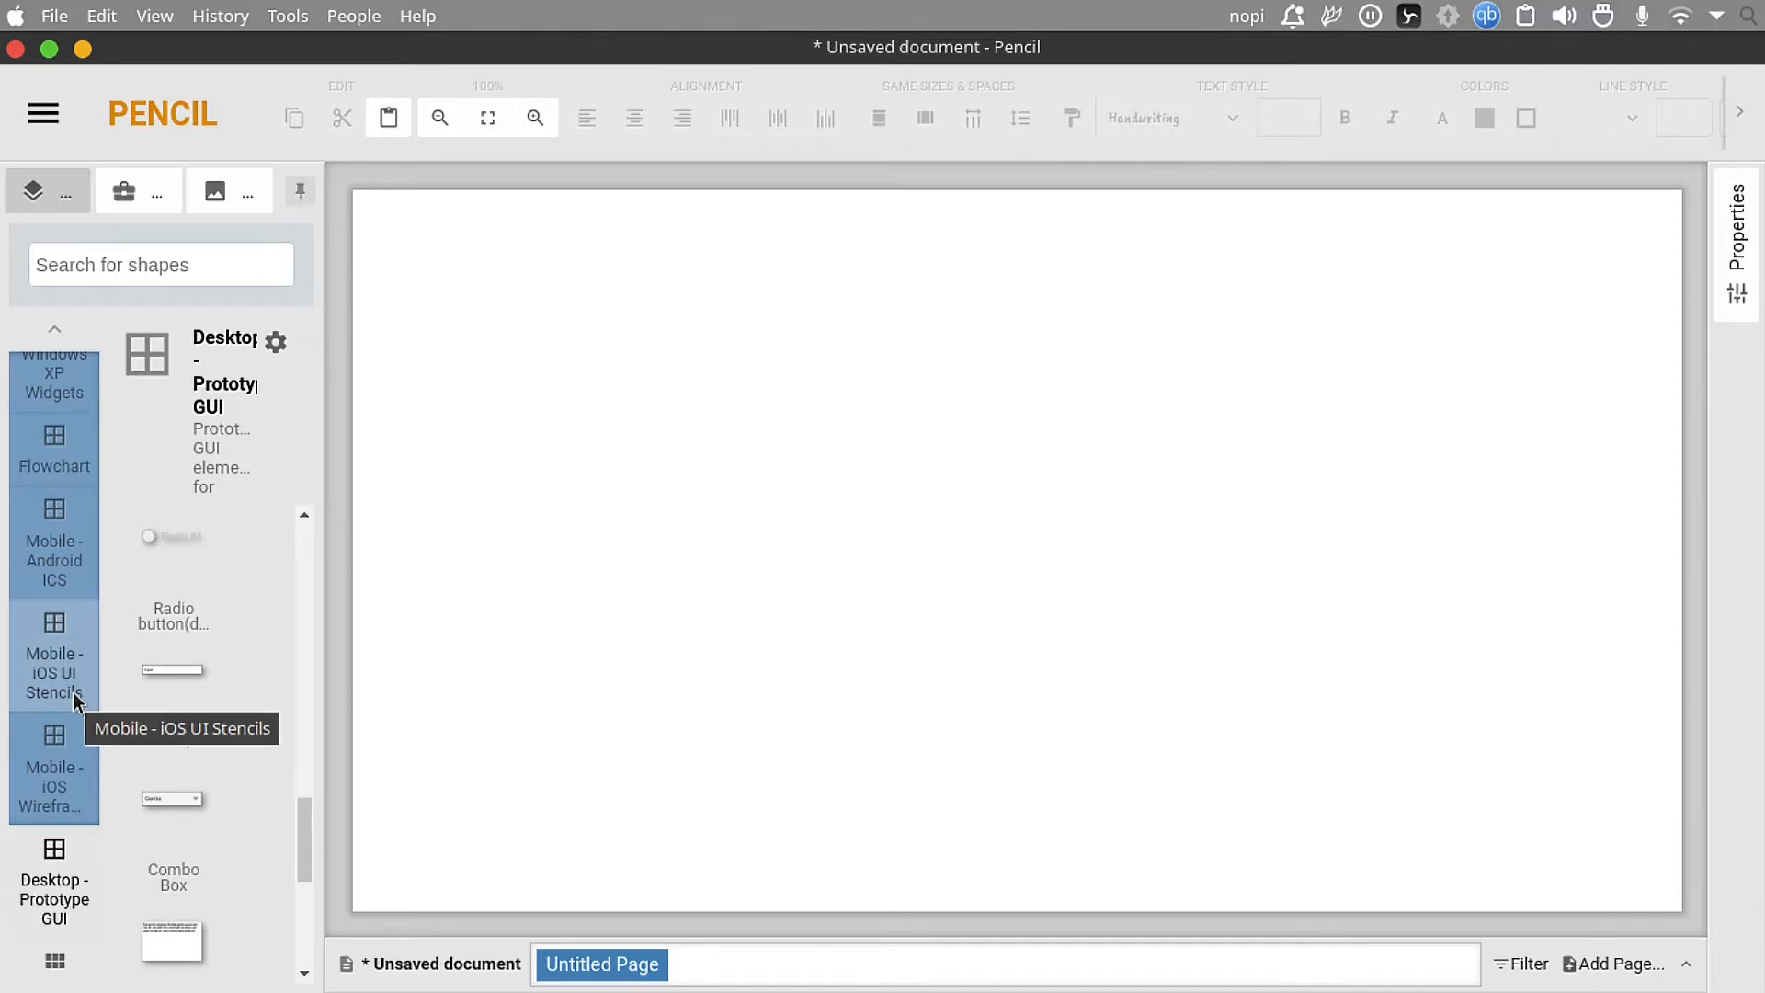
pyautogui.scroll(2, 74, 700)
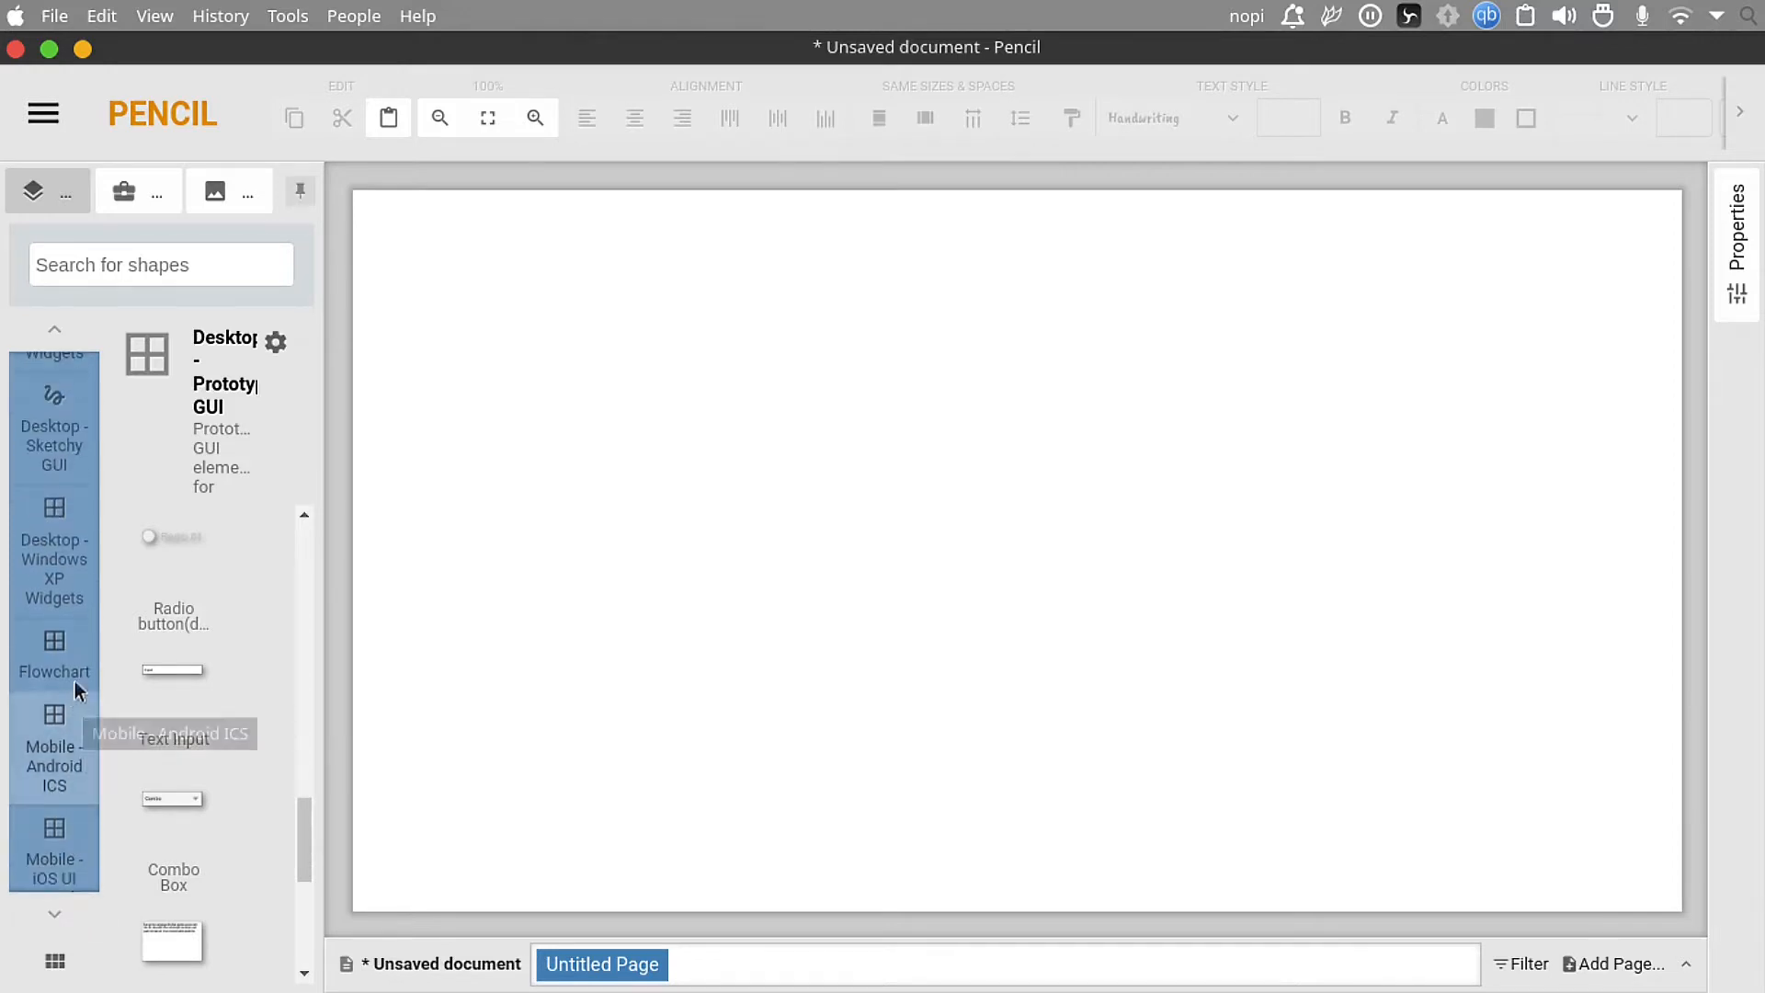
pyautogui.scroll(2, 47, 666)
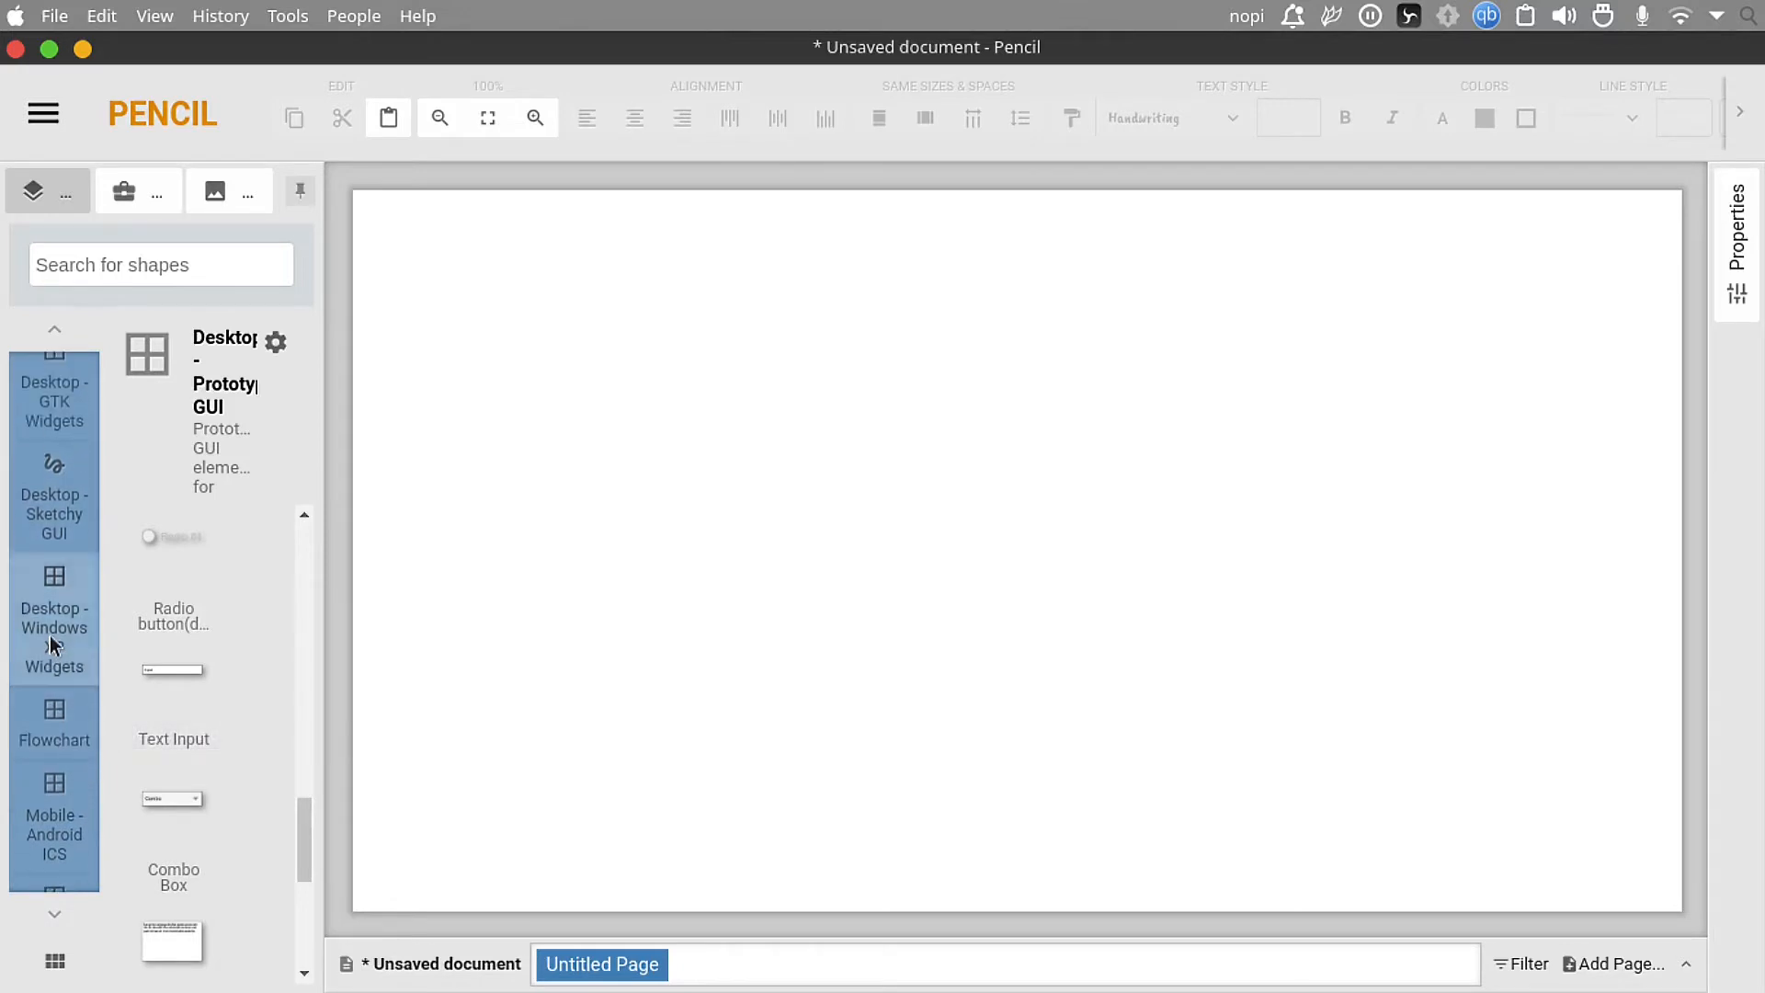
# Step: Place a Window Frame from the Desktop - Sketchy GUI collection on the page and enlarge it to fill the middle of the canvas
pyautogui.click(54, 575)
pyautogui.scroll(-10, 206, 726)
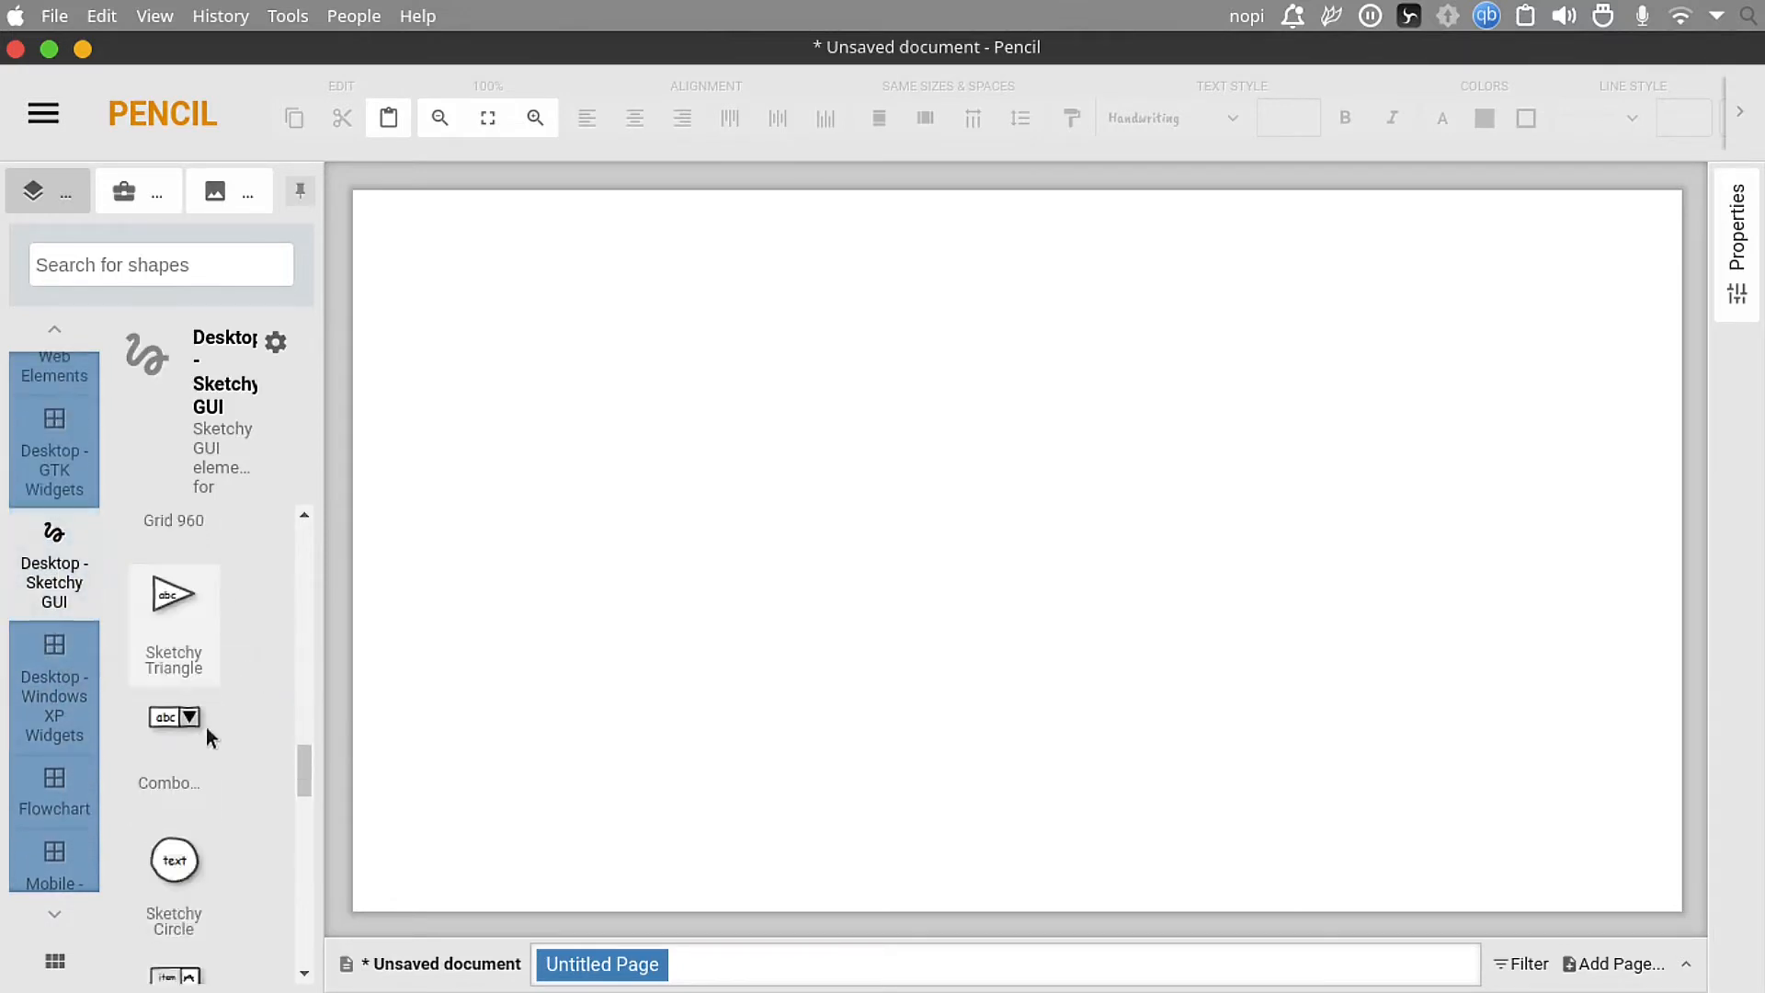
pyautogui.scroll(-3, 206, 746)
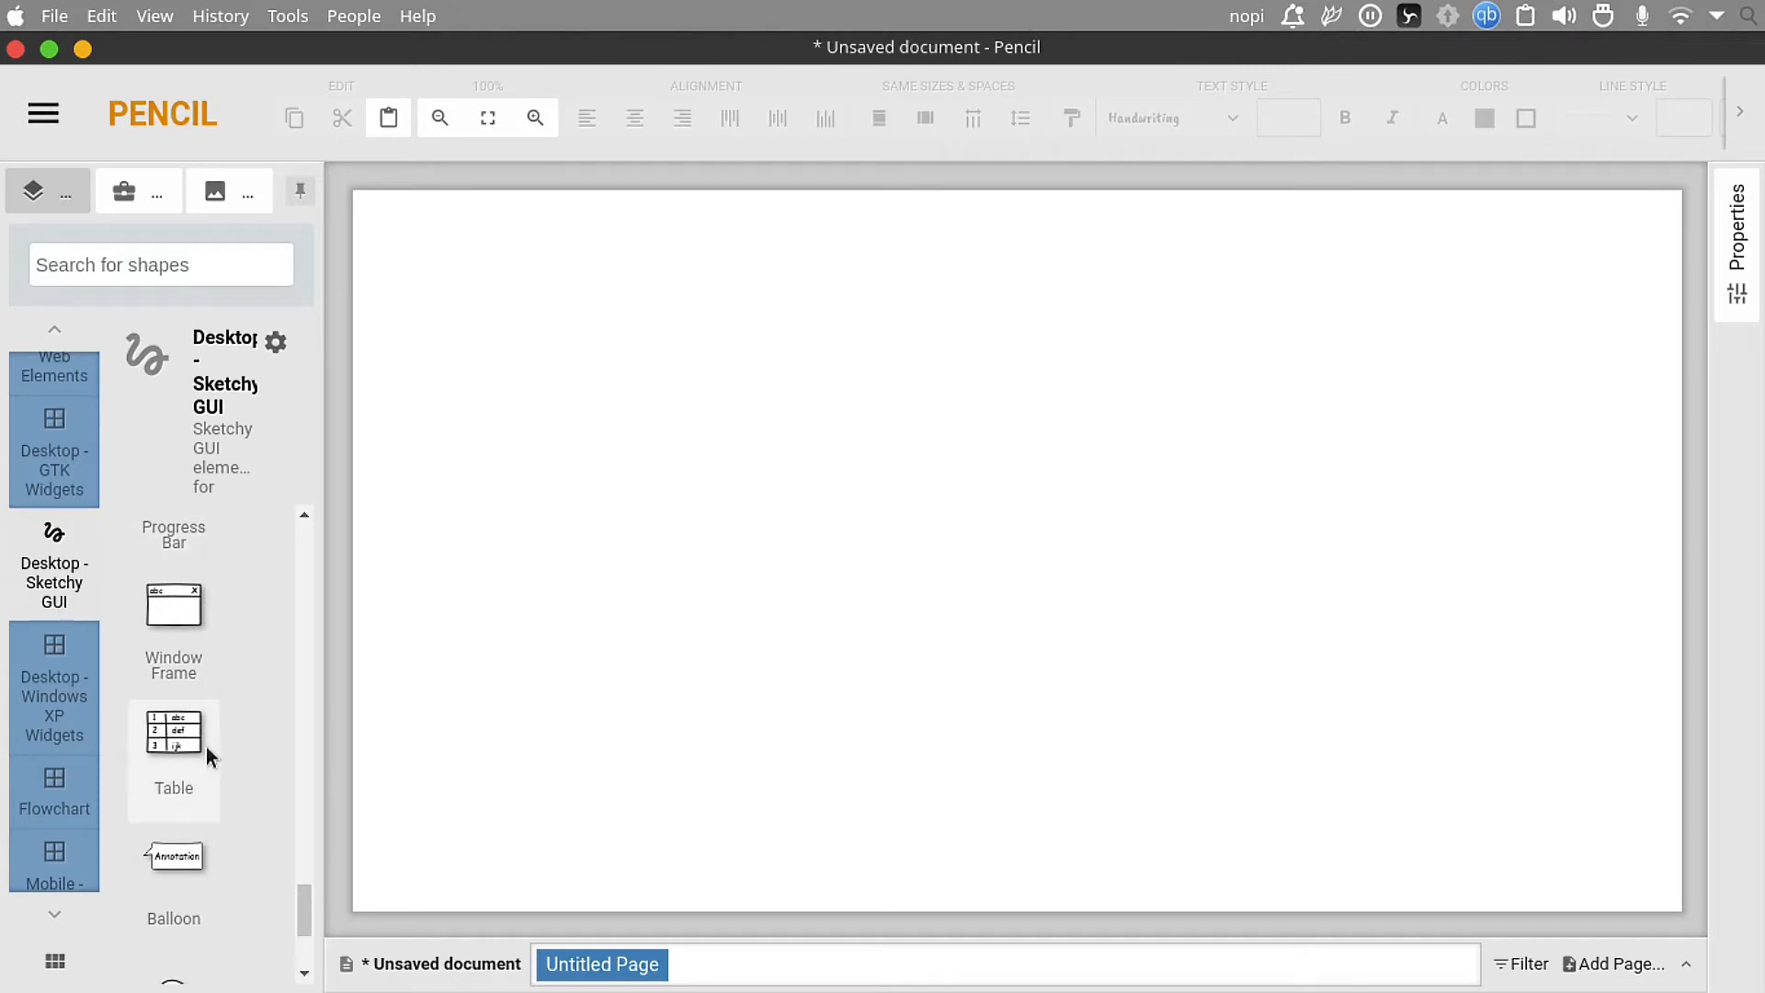
pyautogui.moveTo(295, 591); pyautogui.dragTo(588, 308)
pyautogui.moveTo(972, 562); pyautogui.dragTo(1248, 820)
pyautogui.click(1536, 741)
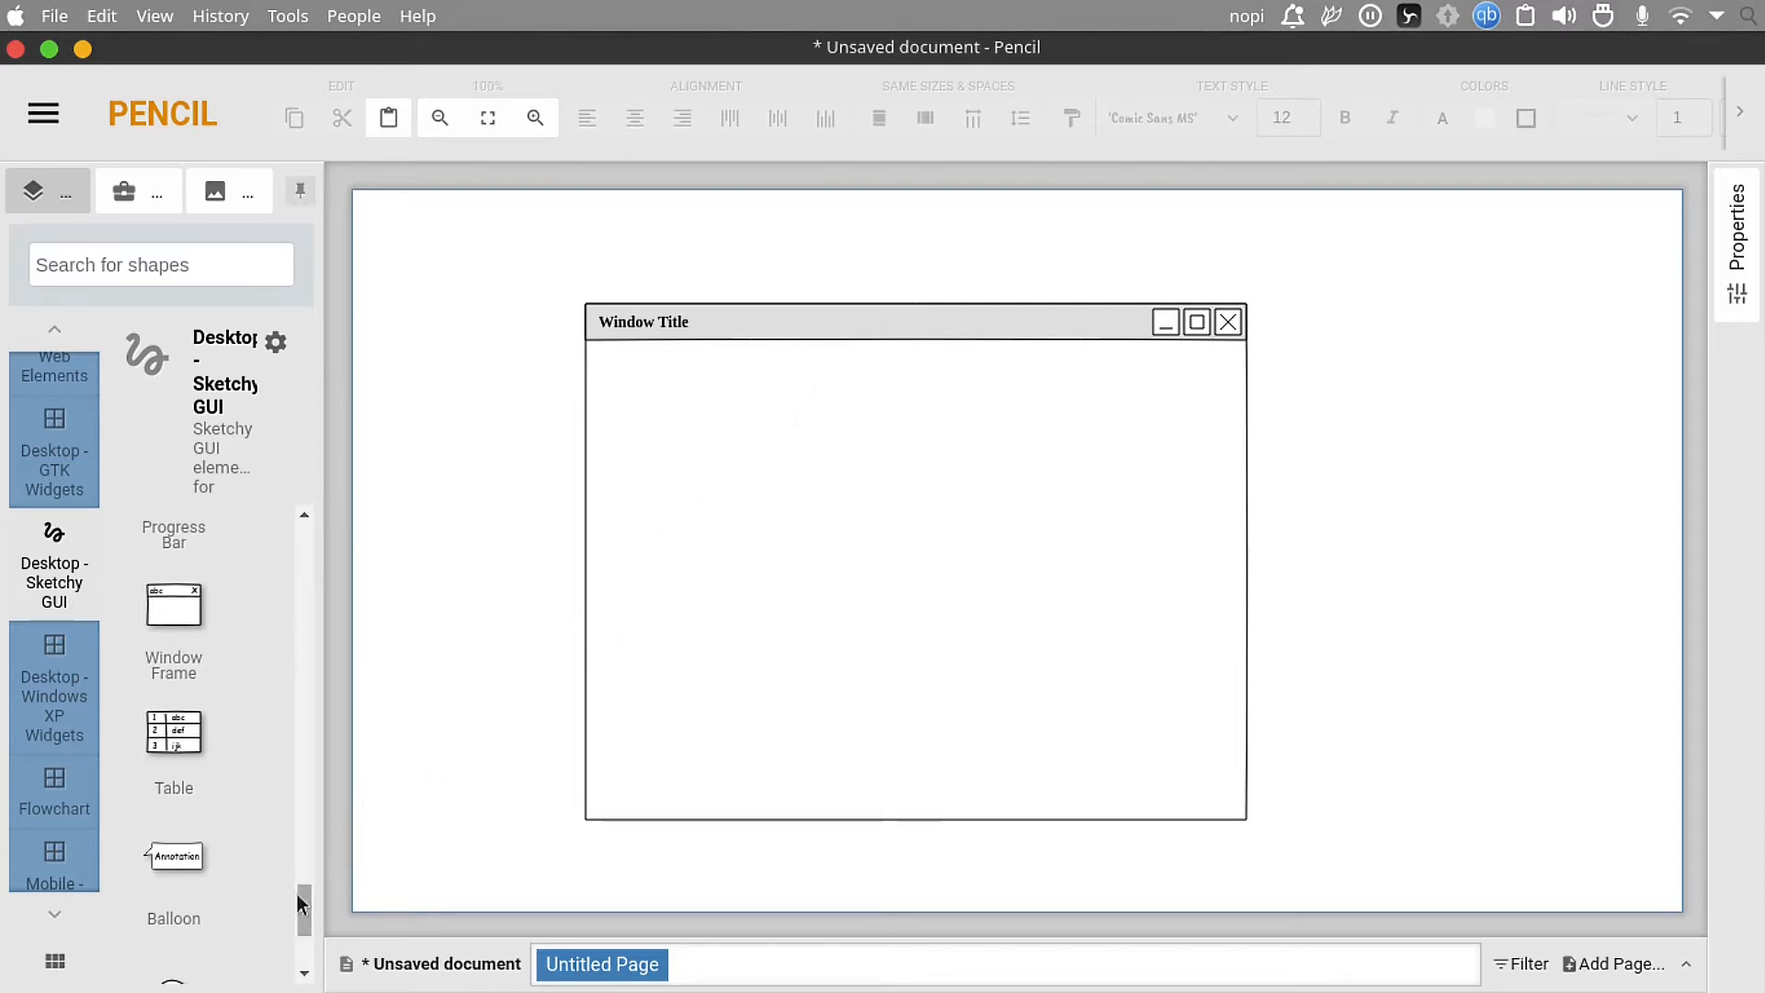
# Step: Add a Label from the Desktop - GTK Widgets collection near the window frame's upper-left corner and set its text to "Nama"
pyautogui.moveTo(302, 925)
pyautogui.mouseDown()
pyautogui.moveTo(273, 775)
pyautogui.moveTo(301, 677)
pyautogui.mouseUp()
pyautogui.moveTo(316, 642); pyautogui.dragTo(307, 505)
pyautogui.click(72, 426)
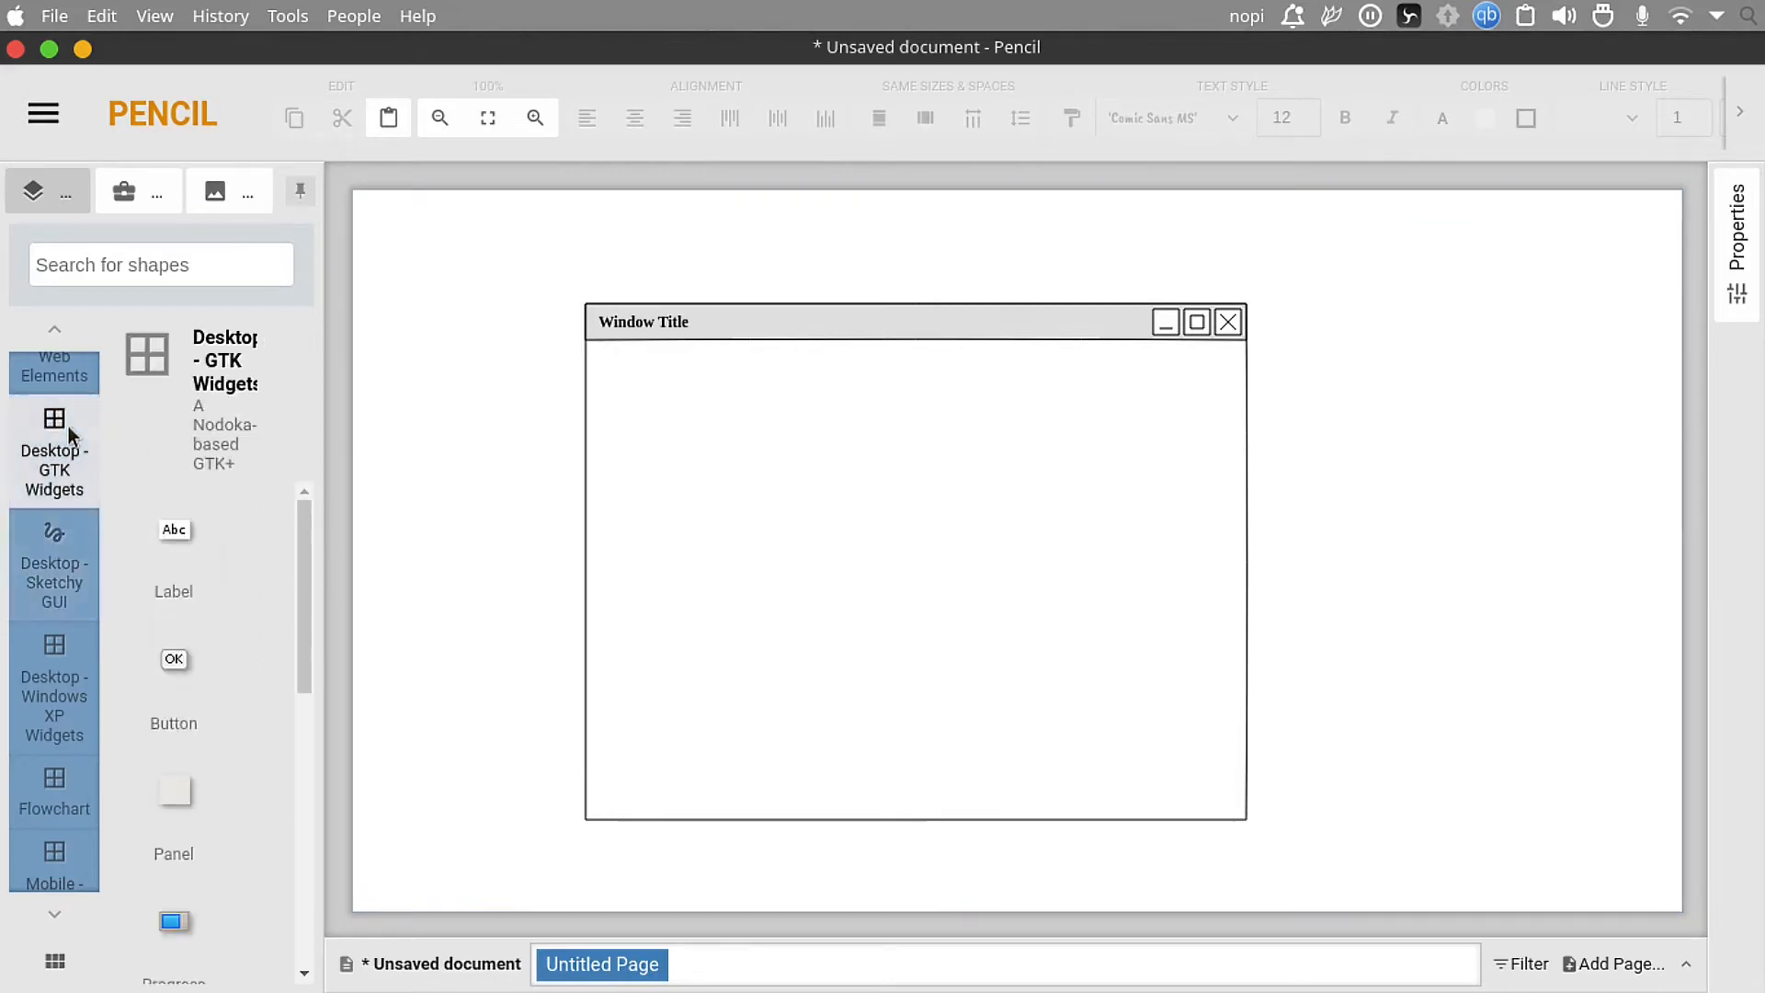
pyautogui.moveTo(203, 533)
pyautogui.mouseDown()
pyautogui.moveTo(793, 497)
pyautogui.moveTo(641, 414)
pyautogui.moveTo(641, 436)
pyautogui.mouseUp()
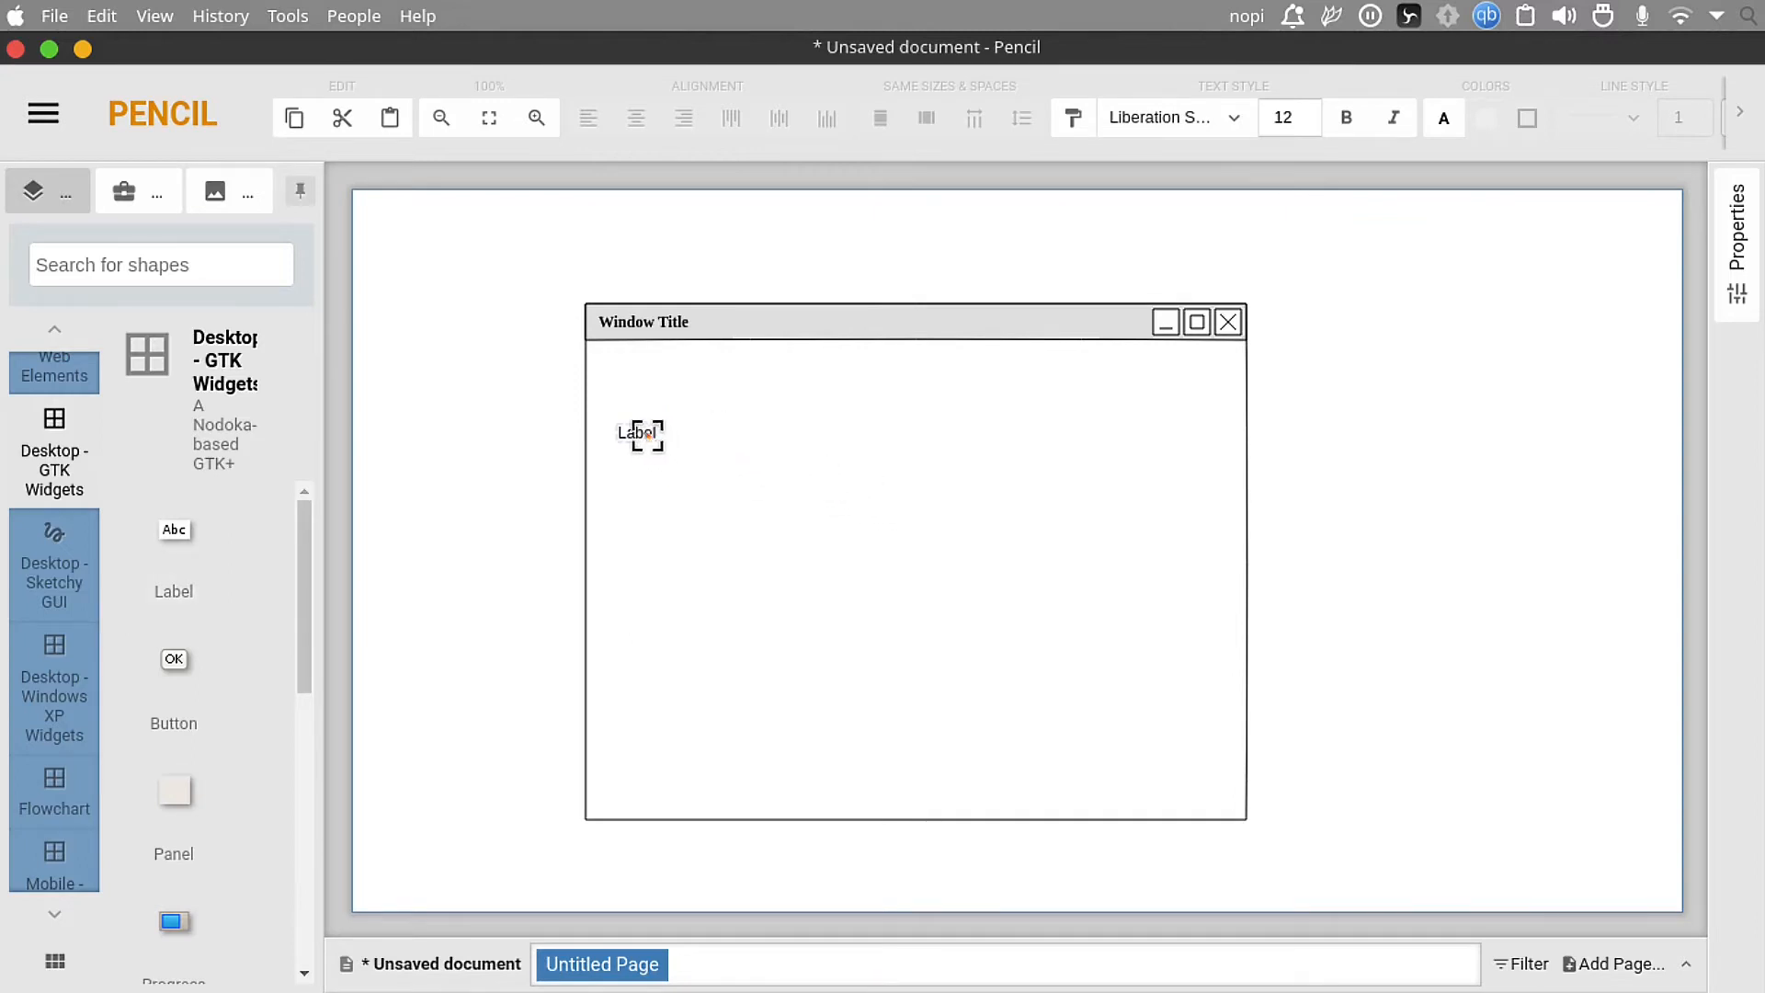
pyautogui.doubleClick(639, 431)
pyautogui.write('Nama')
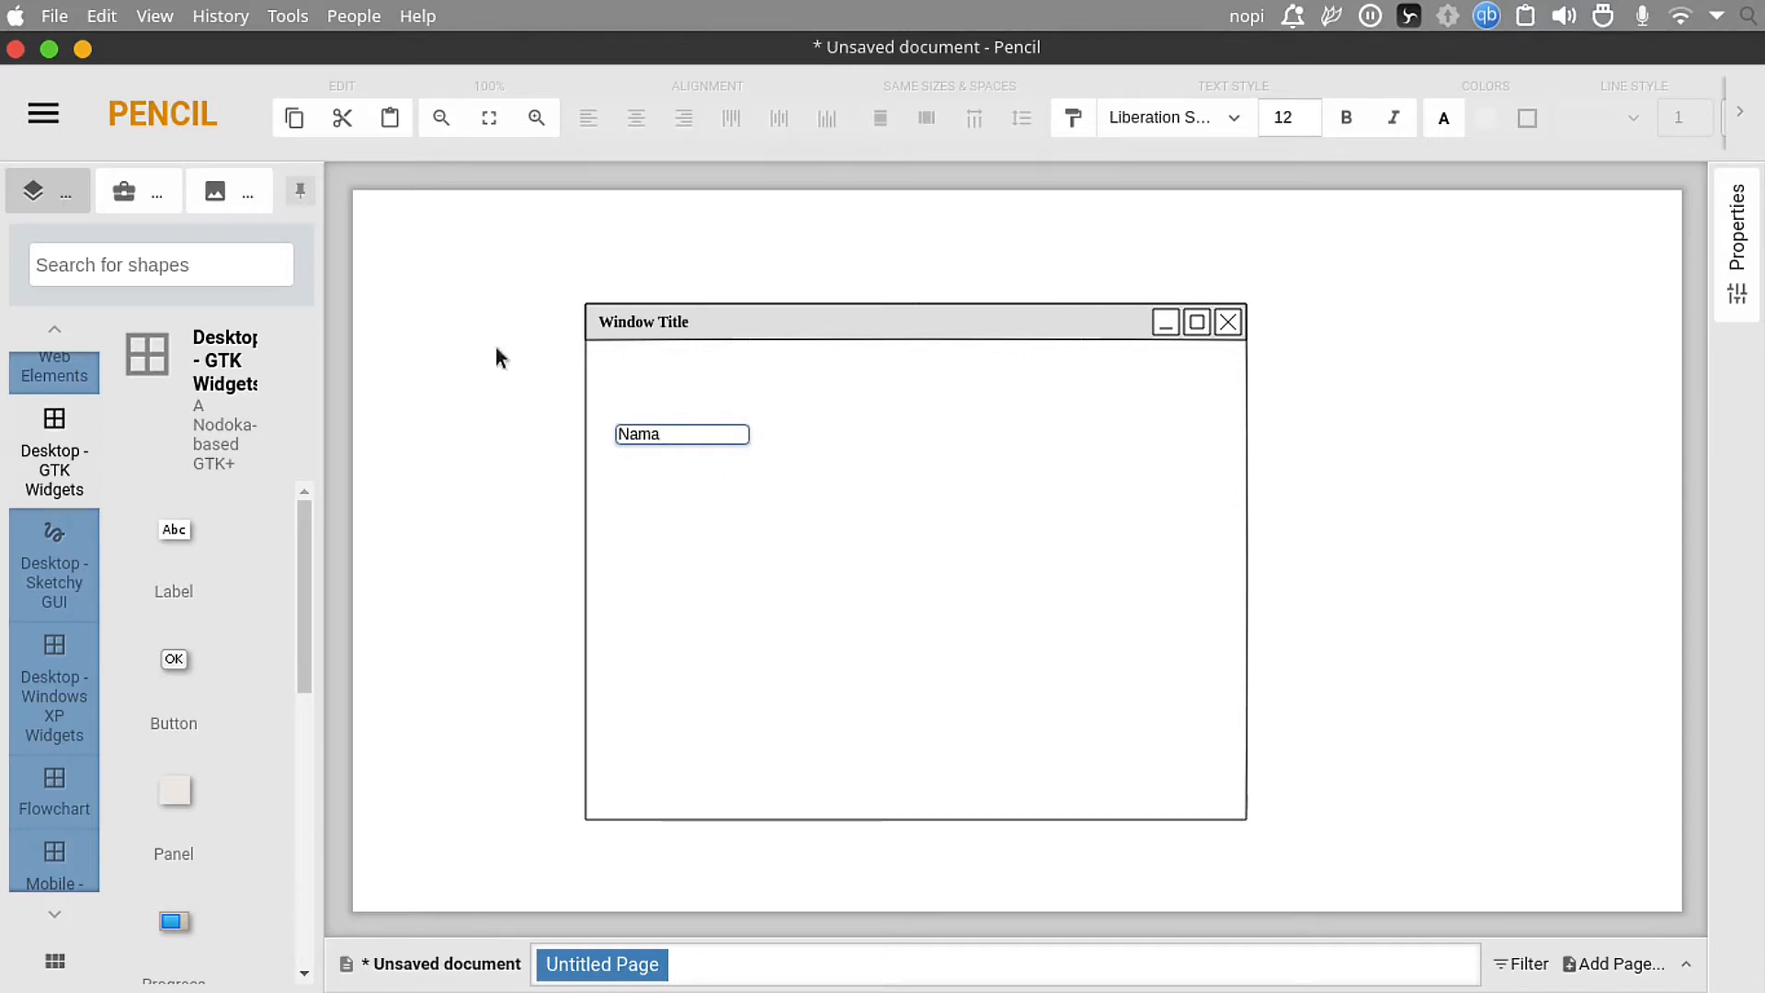
pyautogui.click(395, 455)
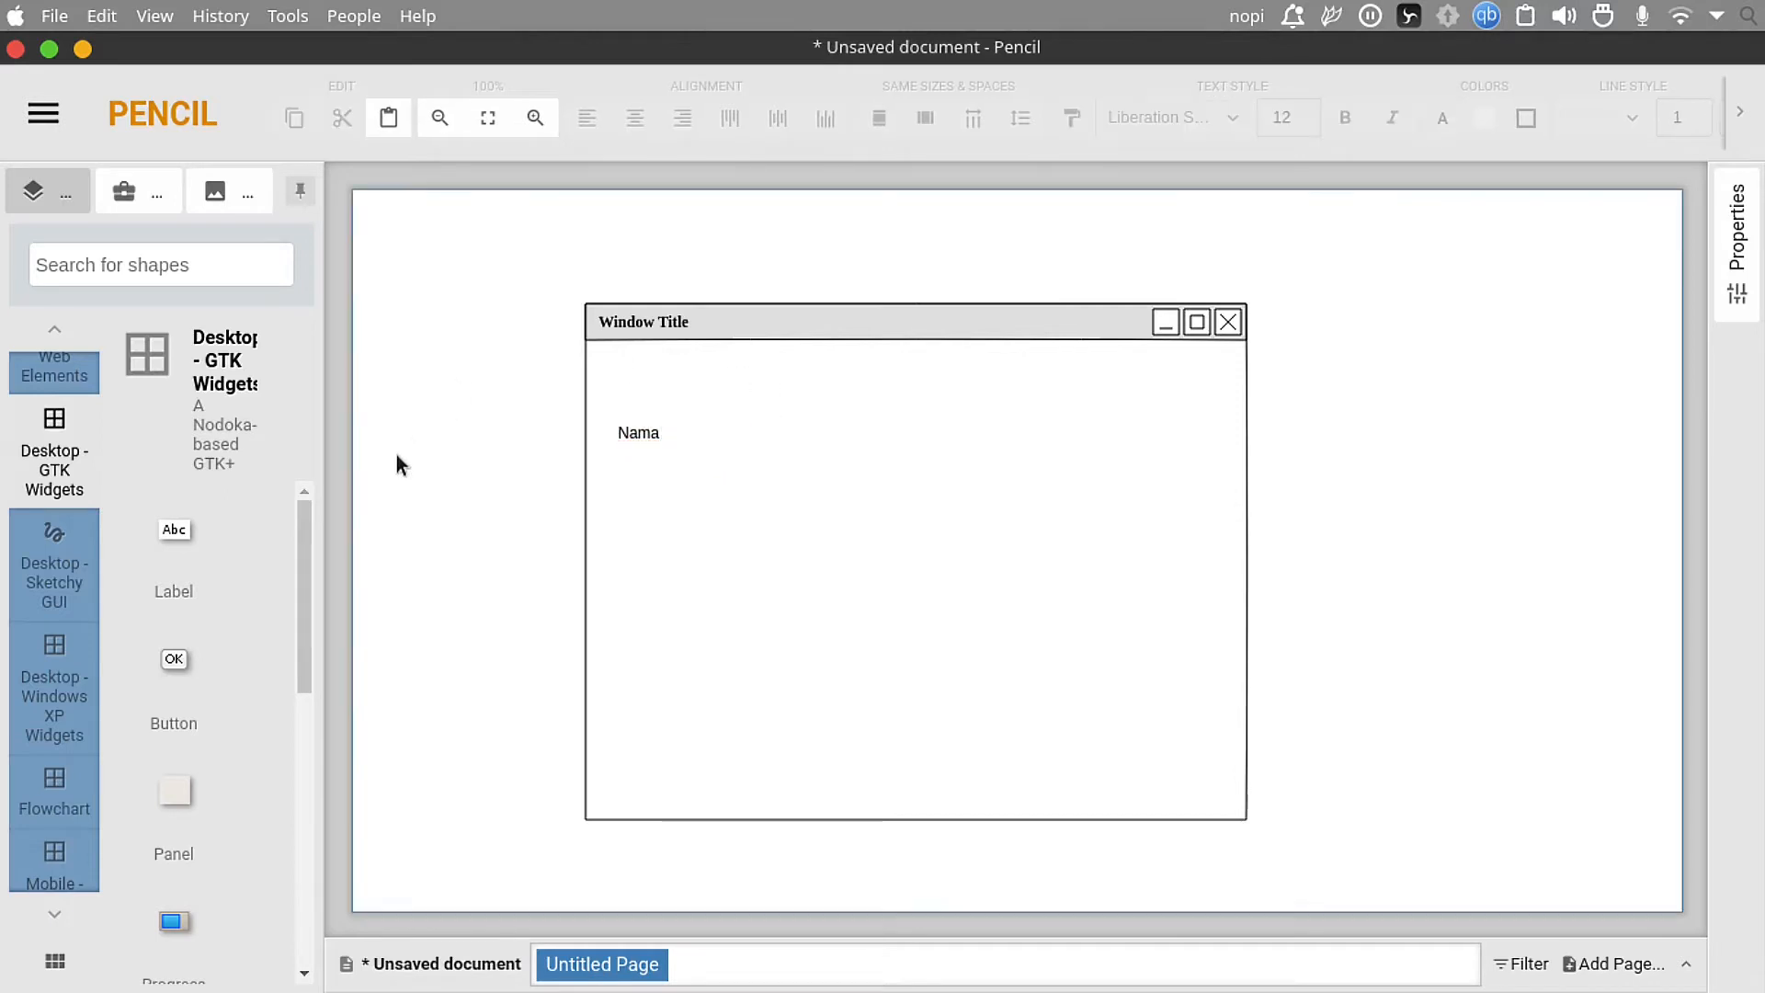
# Step: Duplicate the "Nama" label, place the copy directly below it, and set its text to "Tempat Lahir"
pyautogui.click(639, 432)
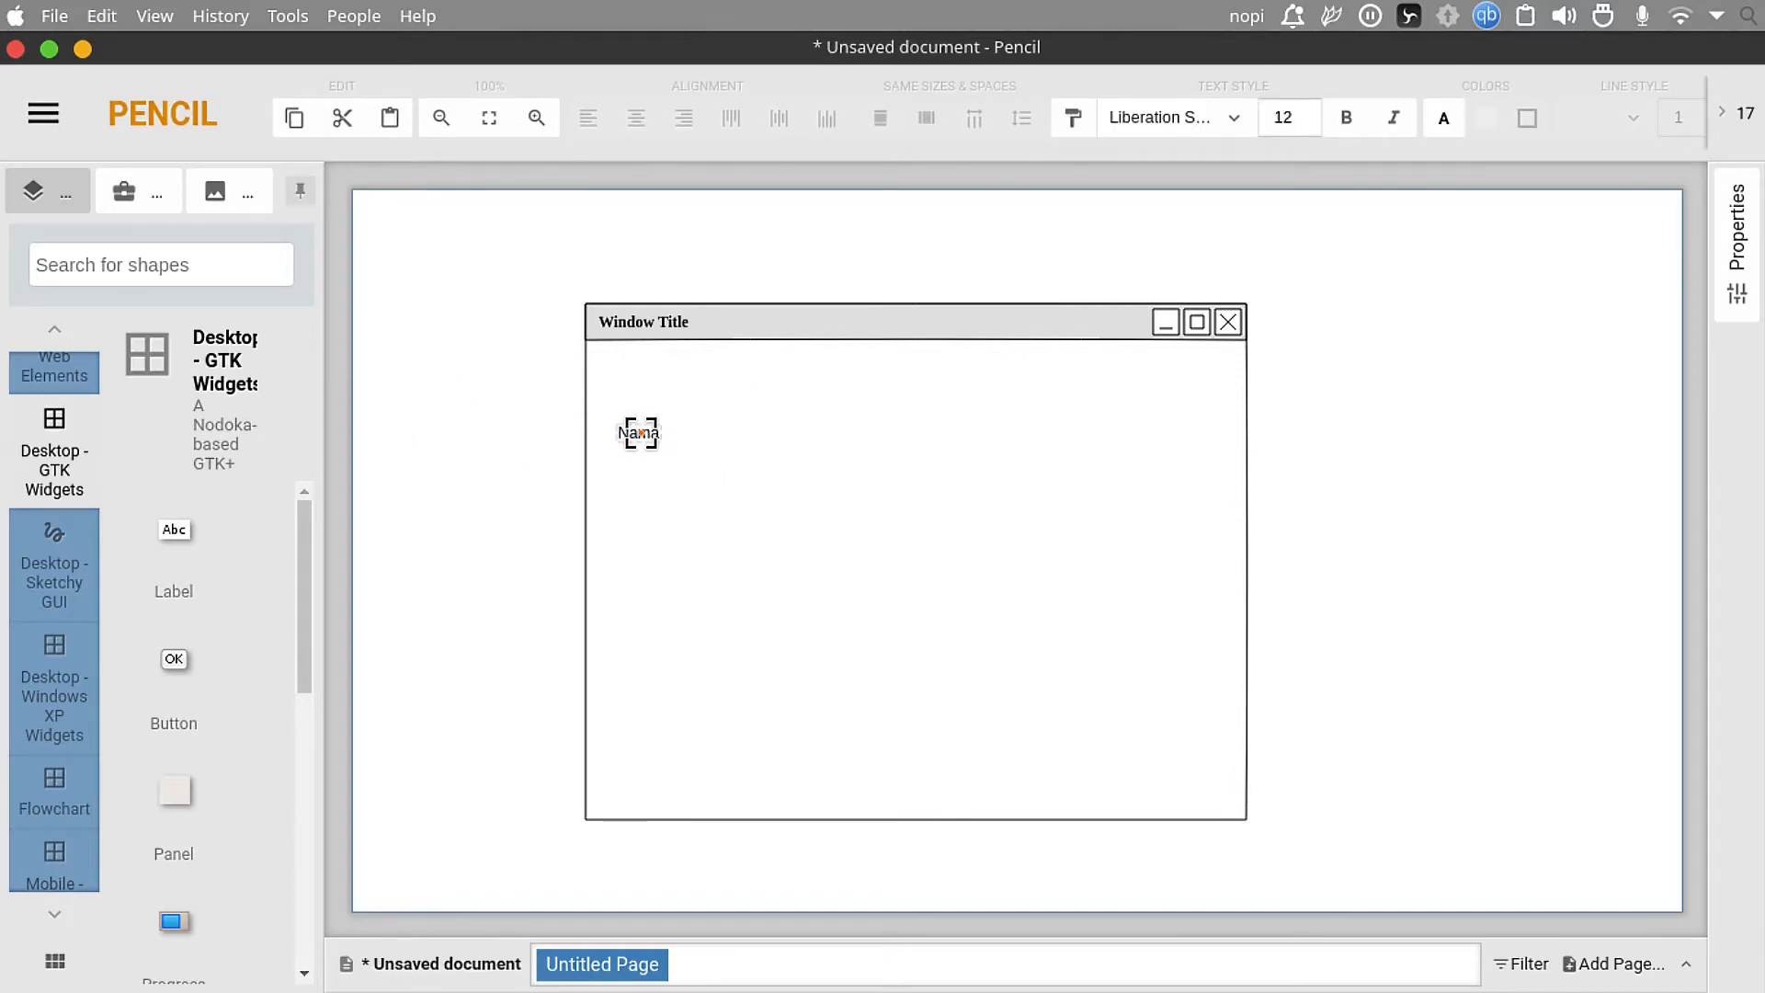
pyautogui.hotkey('ctrl', 'c')
pyautogui.hotkey('ctrl', 'v')
pyautogui.moveTo(698, 453); pyautogui.dragTo(639, 474)
pyautogui.doubleClick(639, 474)
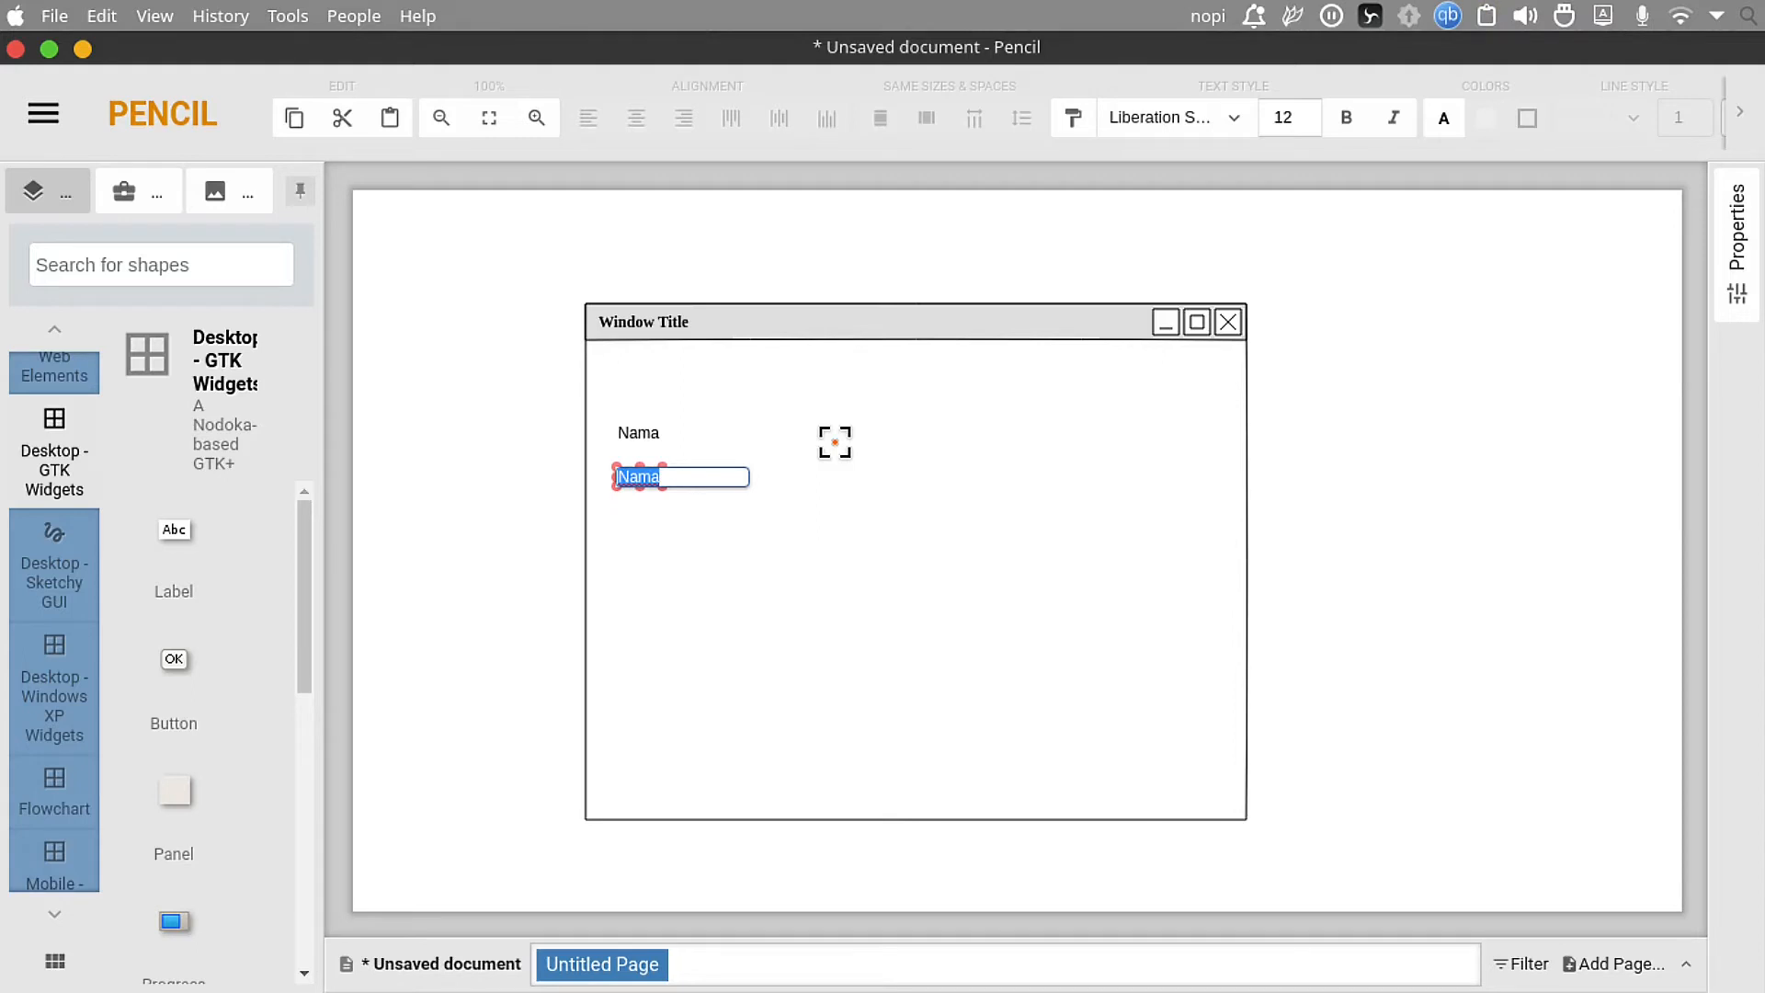
pyautogui.write('Tempat')
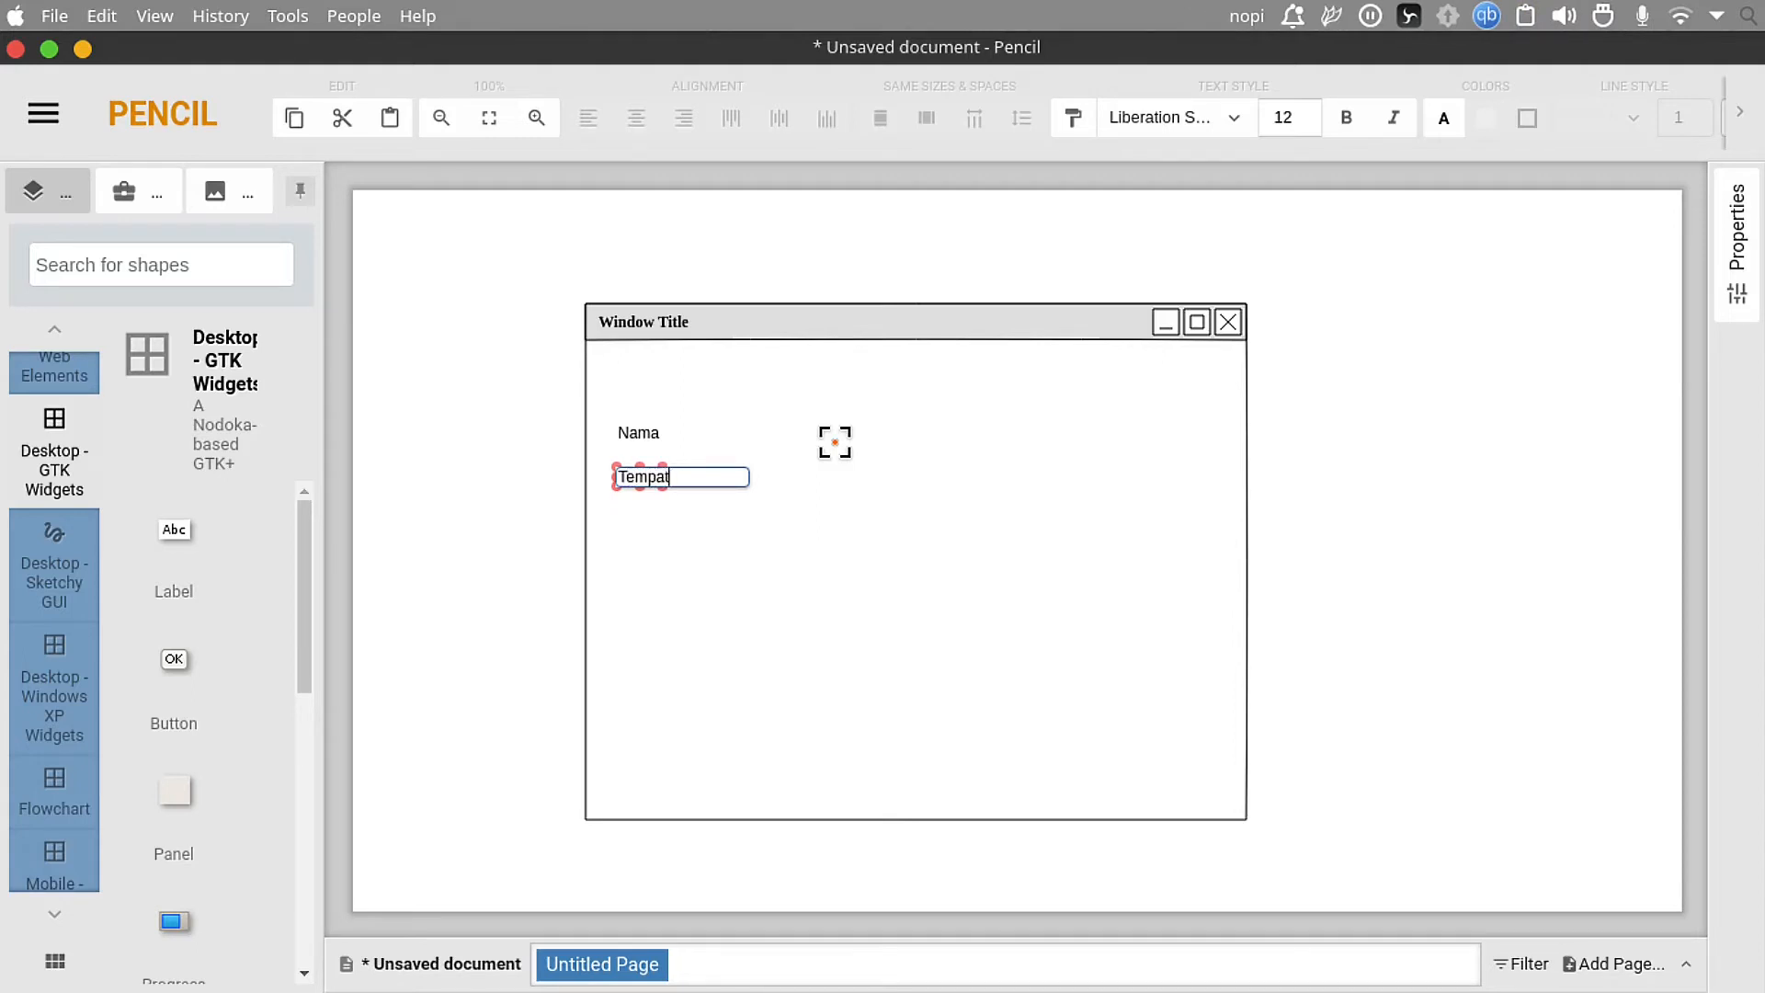
pyautogui.write(' Lahir')
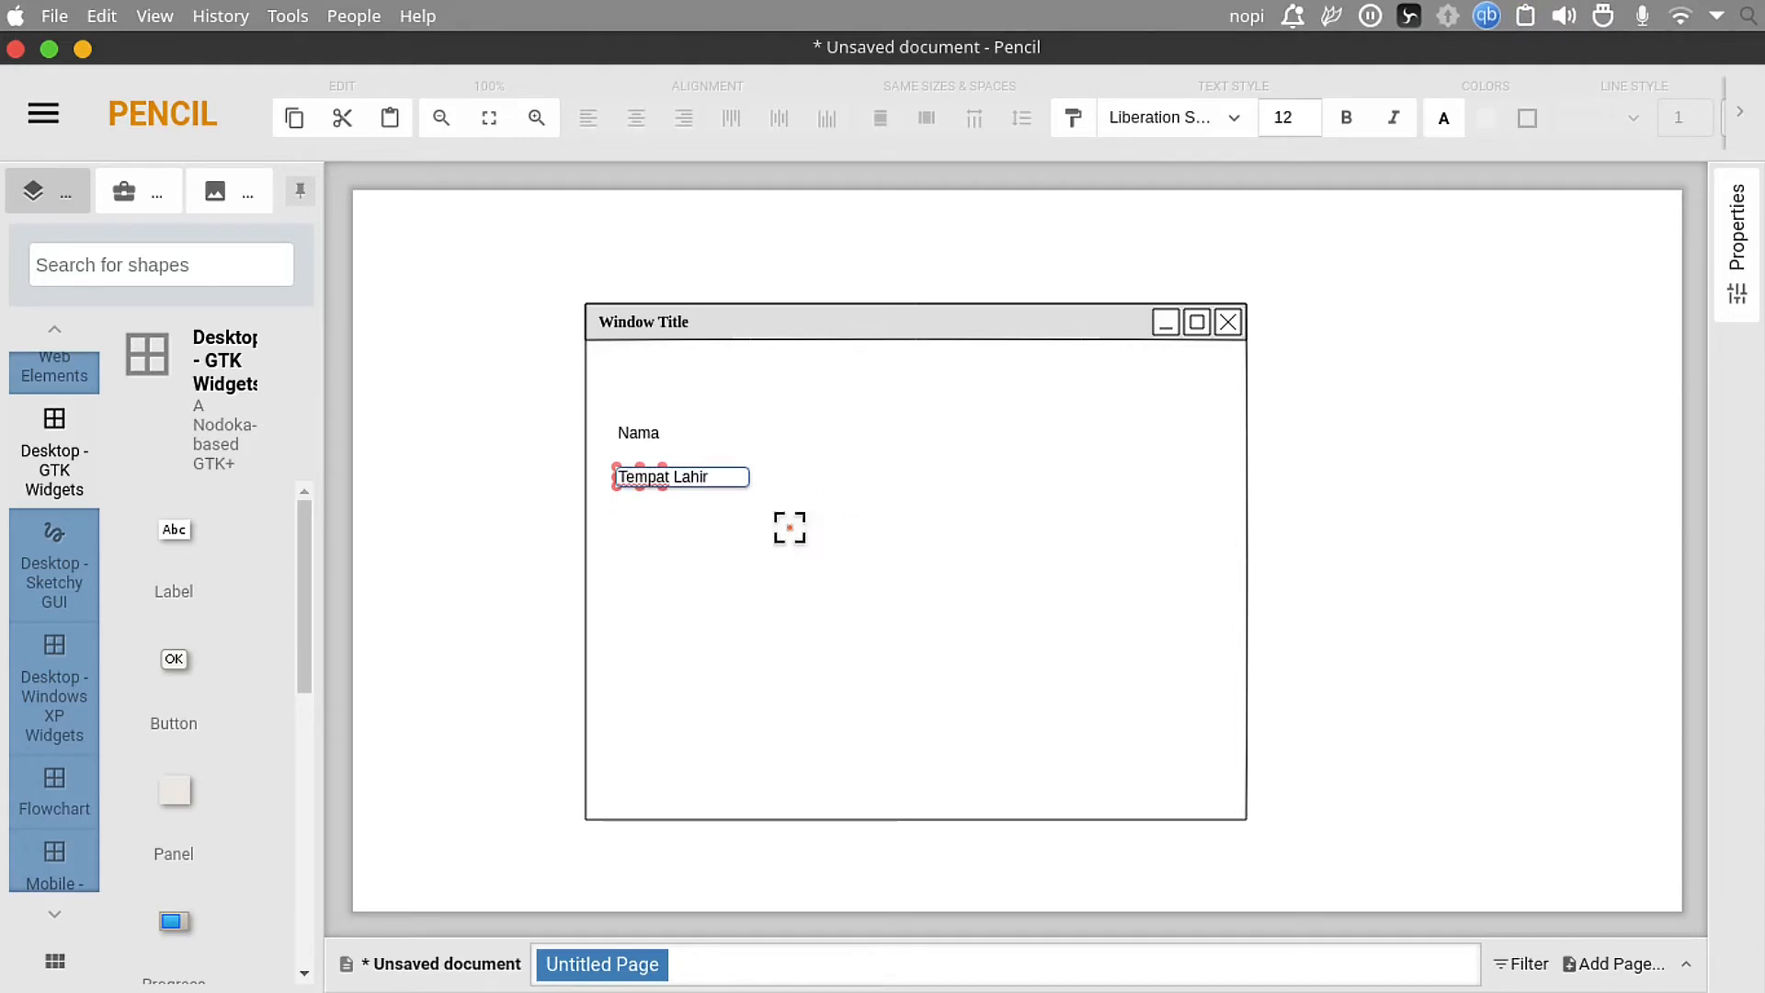
pyautogui.click(482, 526)
# Step: Add a Label from Desktop - GTK Widgets below "Tempat Lahir" and set its text to "Tanggal Lahir"
pyautogui.moveTo(185, 598); pyautogui.dragTo(635, 517)
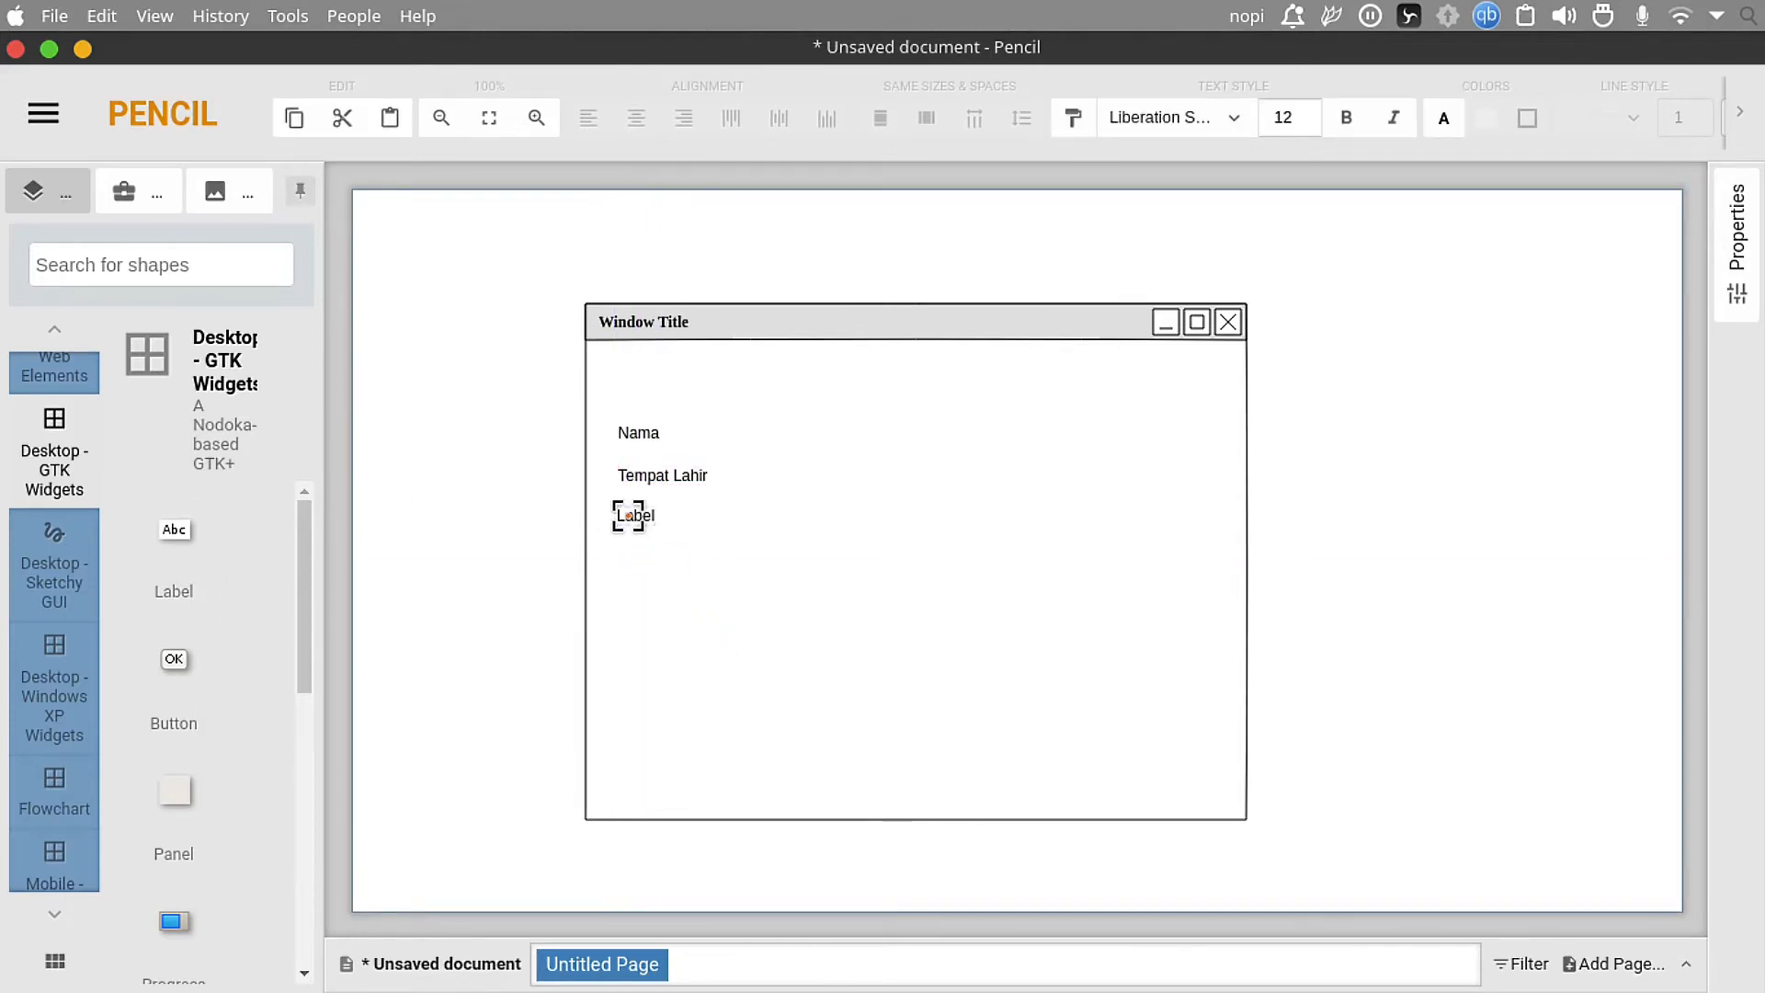
pyautogui.doubleClick(639, 516)
pyautogui.write('Tan')
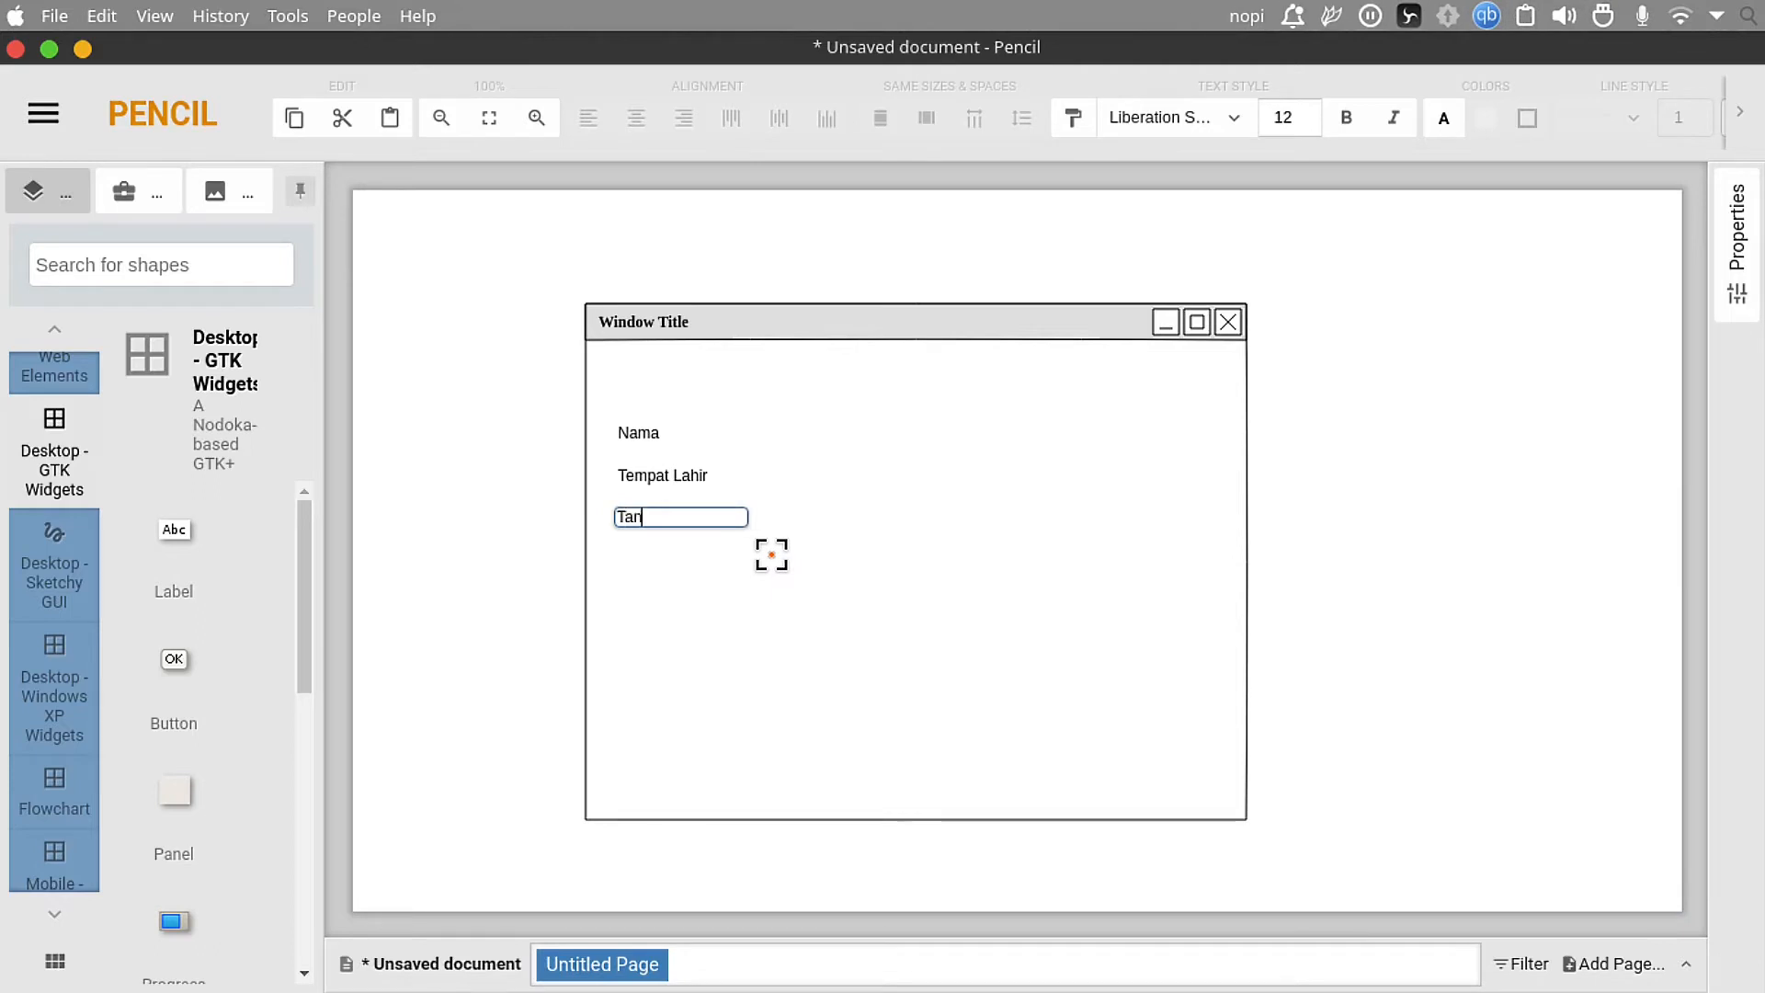
pyautogui.write('ggal Lahir')
pyautogui.click(540, 536)
# Step: Add a Label with the text "Jenis Kelamin" below "Tanggal Lahir" and align it with the labels above
pyautogui.moveTo(174, 552); pyautogui.dragTo(632, 559)
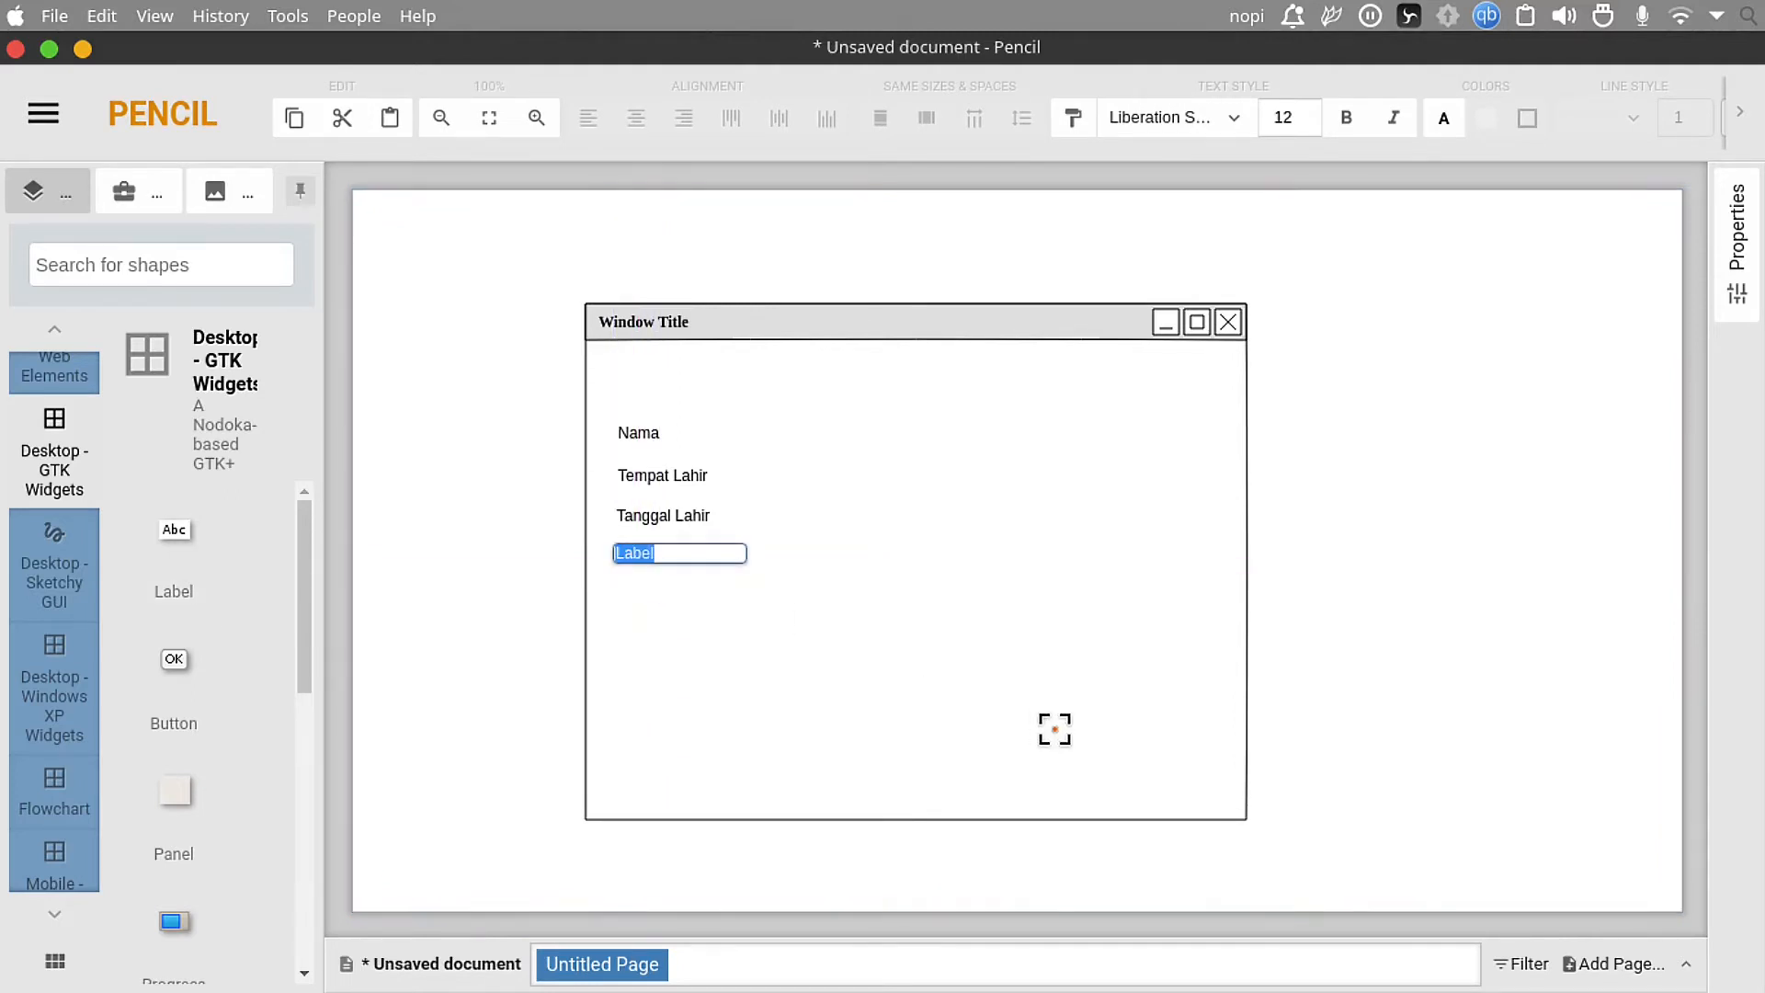
pyautogui.write('Jenis Kelamin')
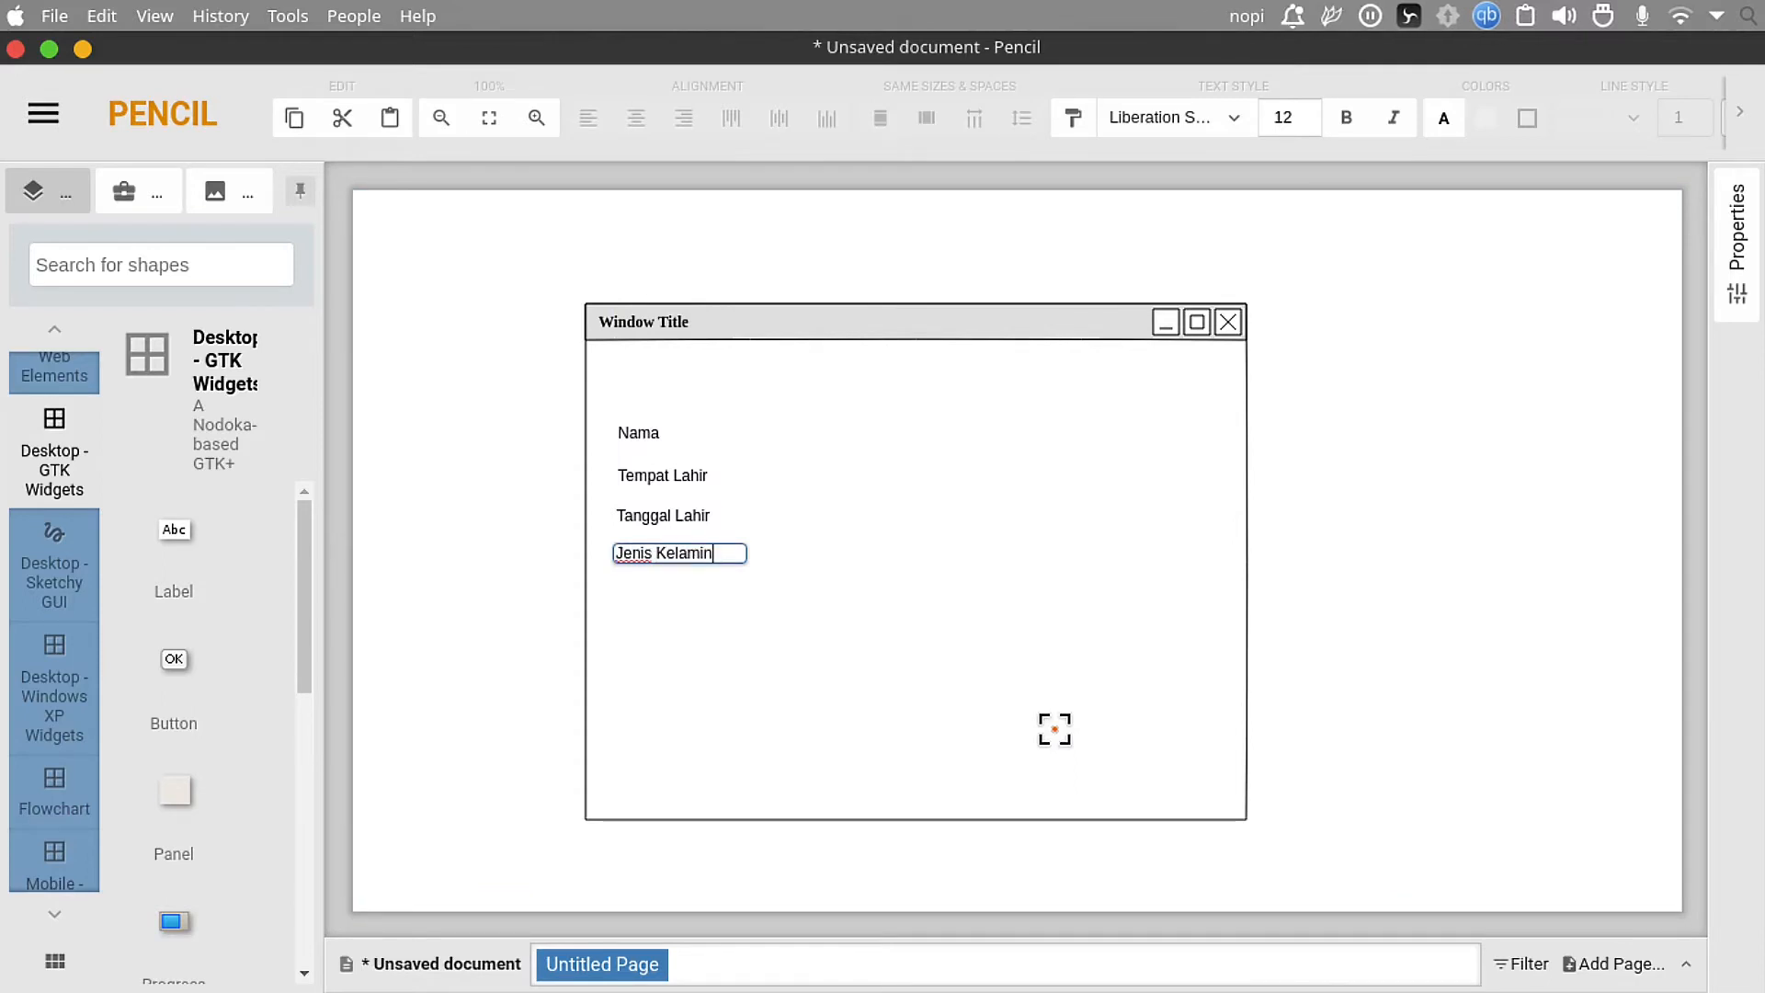
pyautogui.click(482, 643)
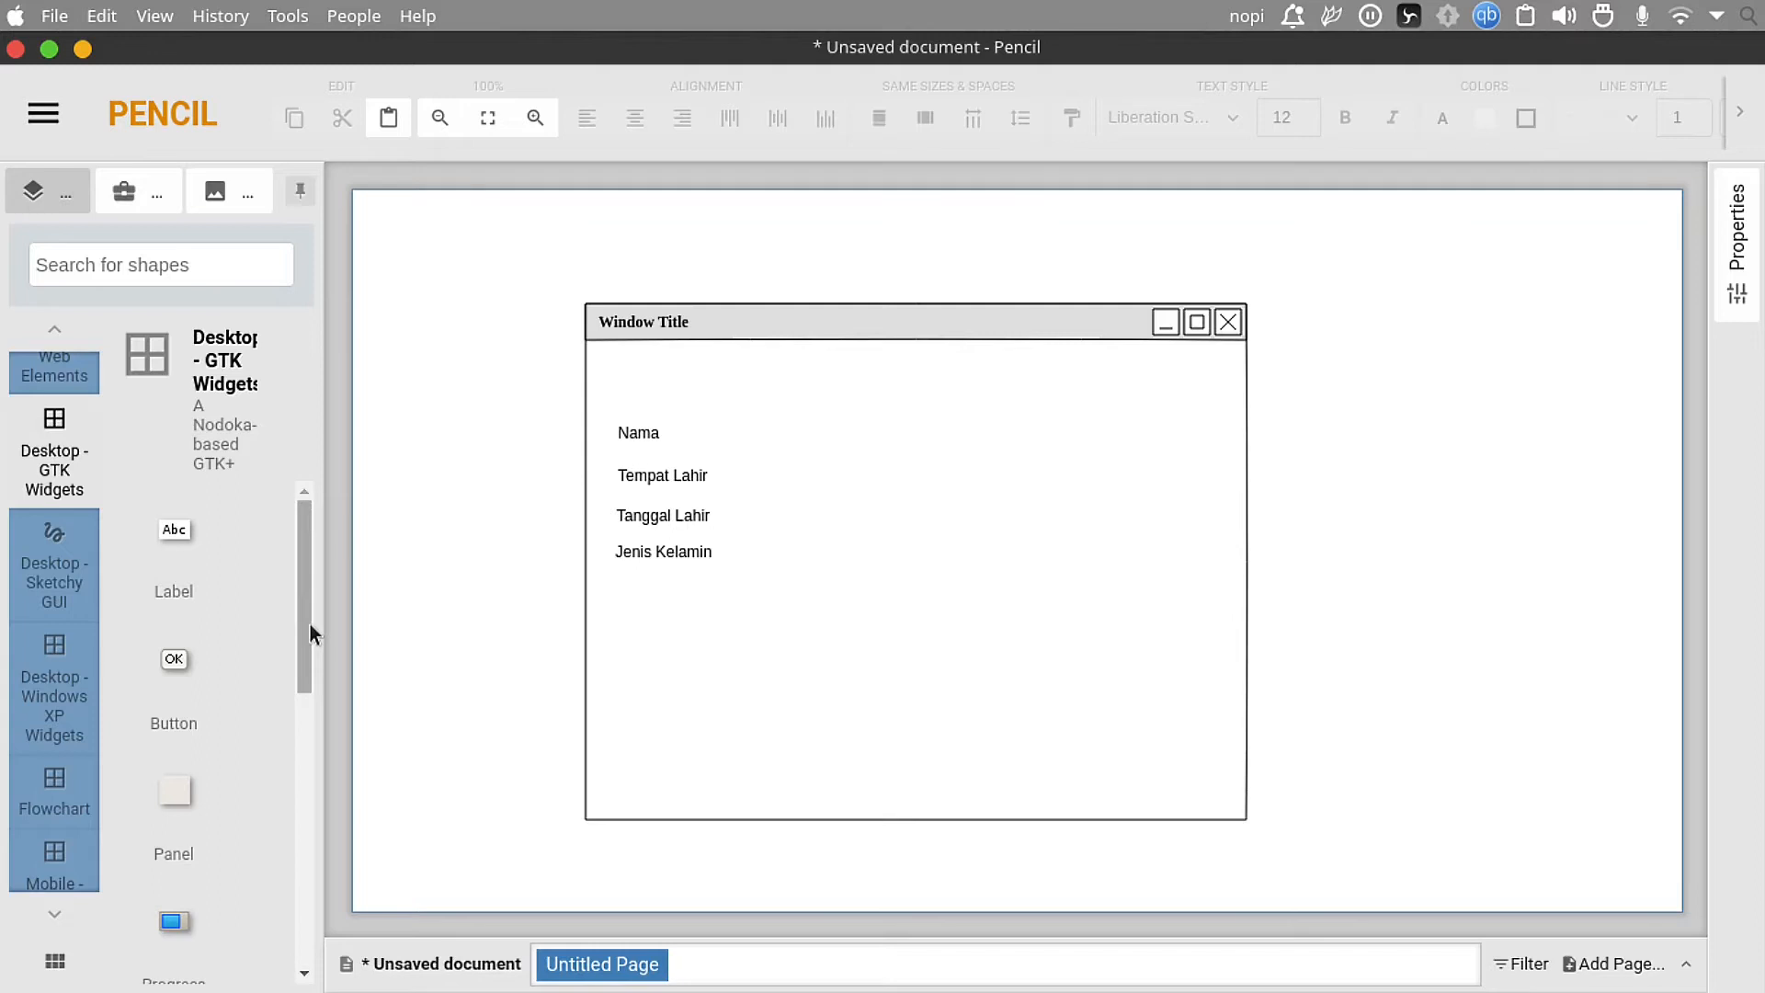
pyautogui.moveTo(311, 628); pyautogui.dragTo(323, 758)
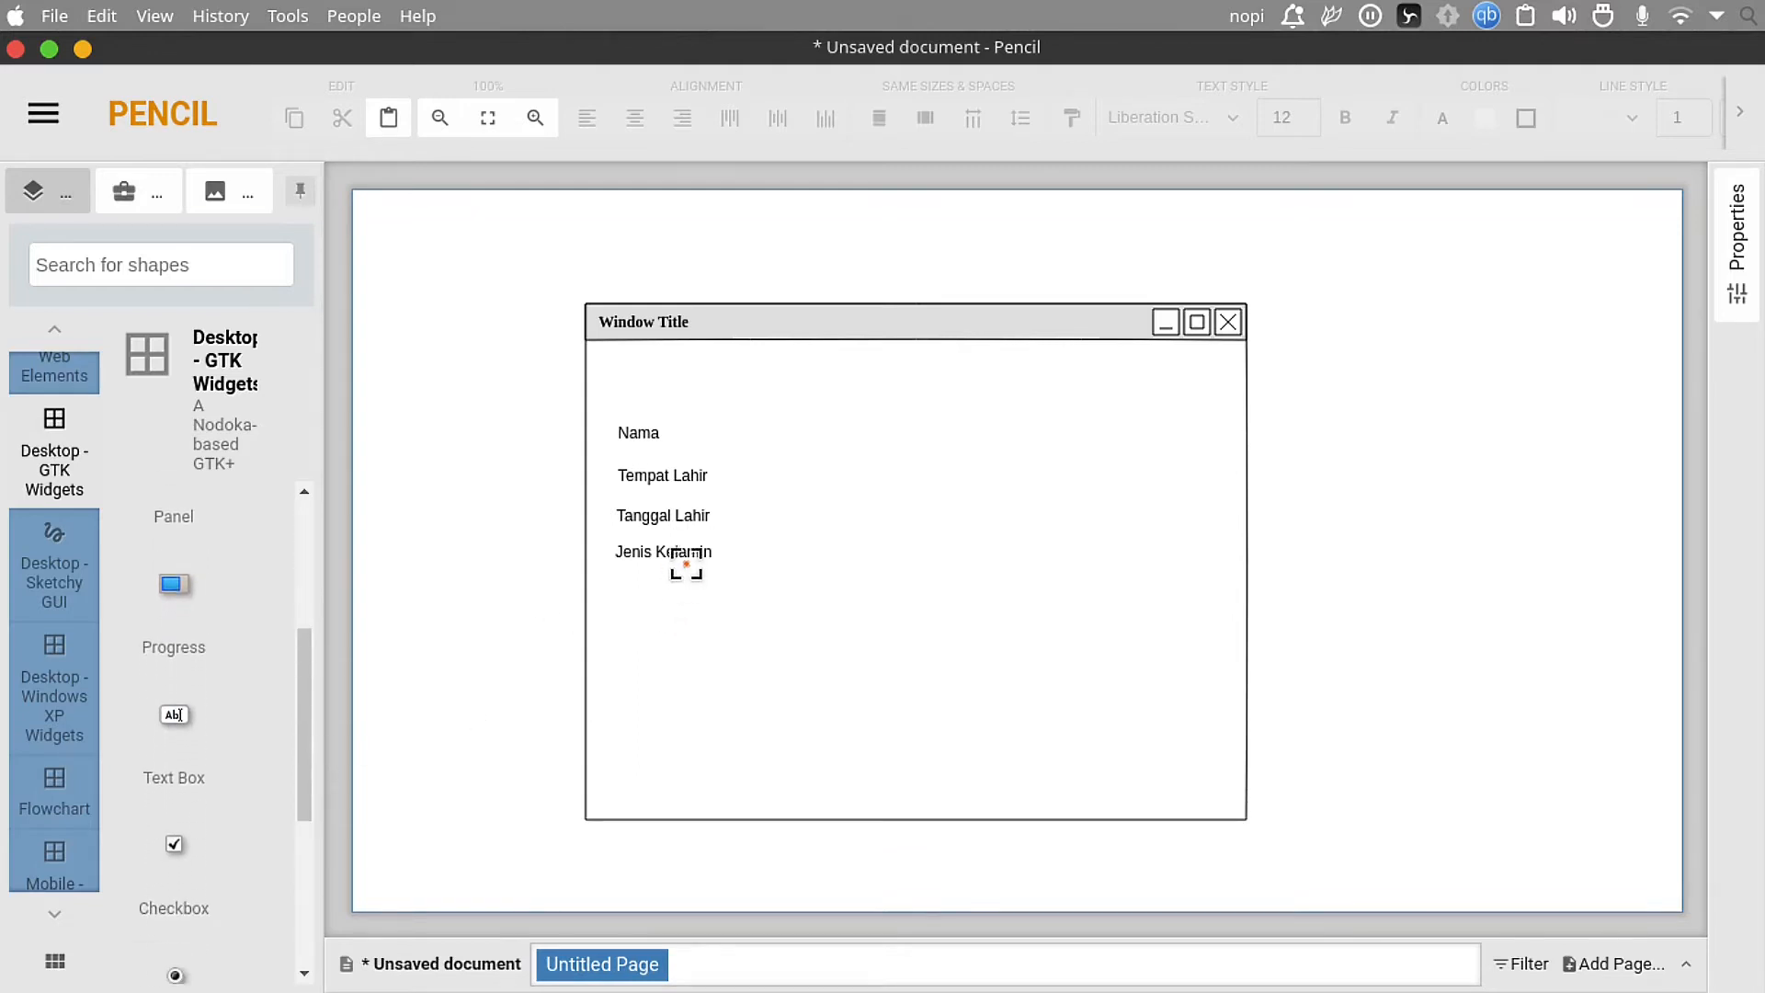
pyautogui.moveTo(678, 551)
pyautogui.mouseDown()
pyautogui.moveTo(685, 574)
pyautogui.moveTo(679, 560)
pyautogui.mouseUp()
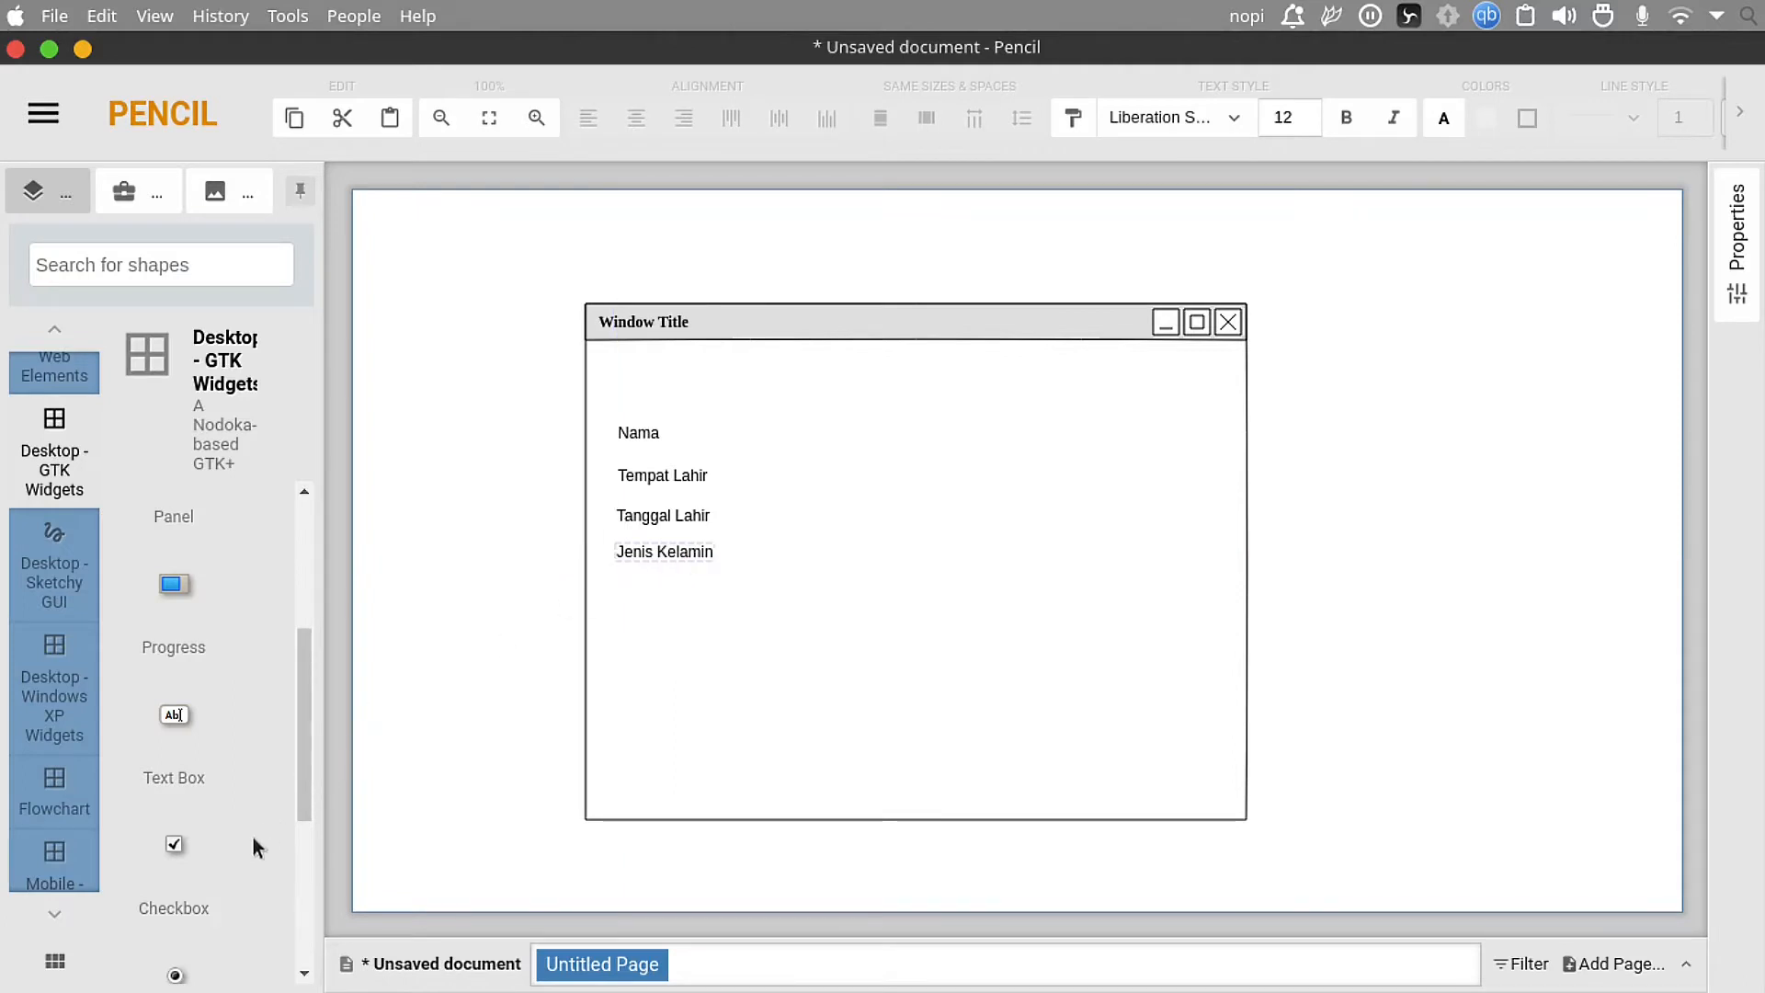
# Step: Add another Label below "Jenis Kelamin" and set its text to "Alamat"
pyautogui.moveTo(185, 859); pyautogui.dragTo(658, 586)
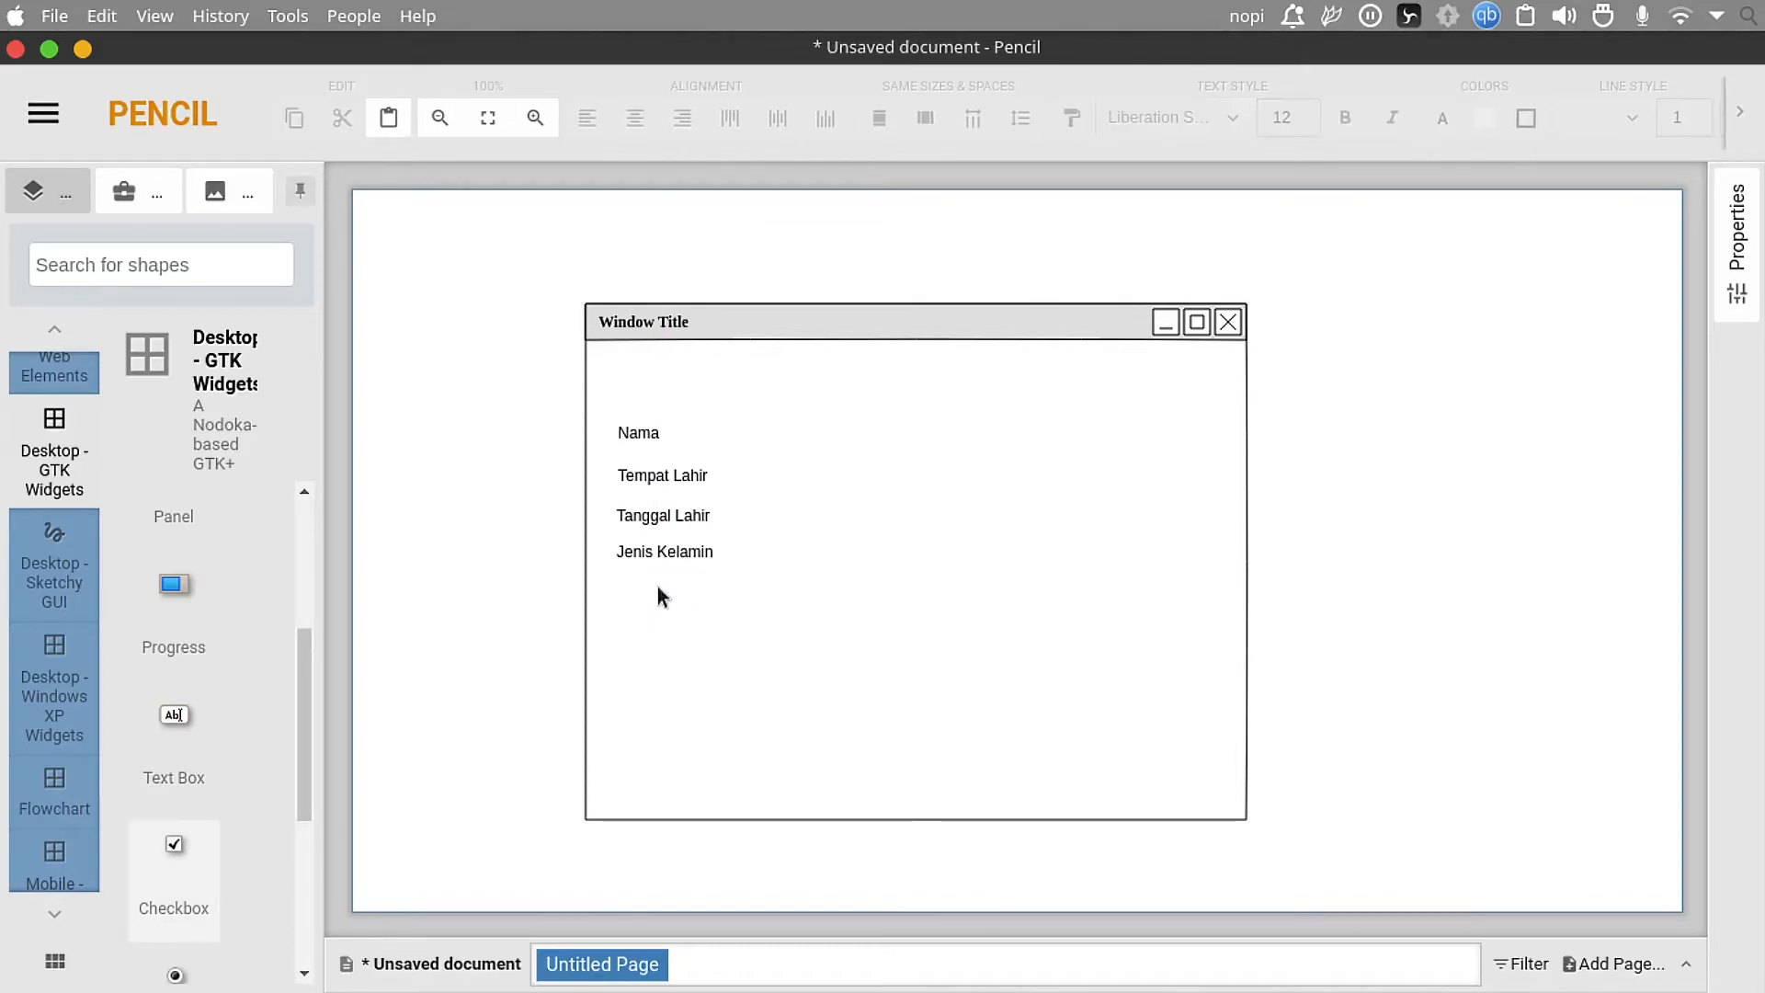
pyautogui.moveTo(311, 707); pyautogui.dragTo(637, 597)
pyautogui.doubleClick(636, 598)
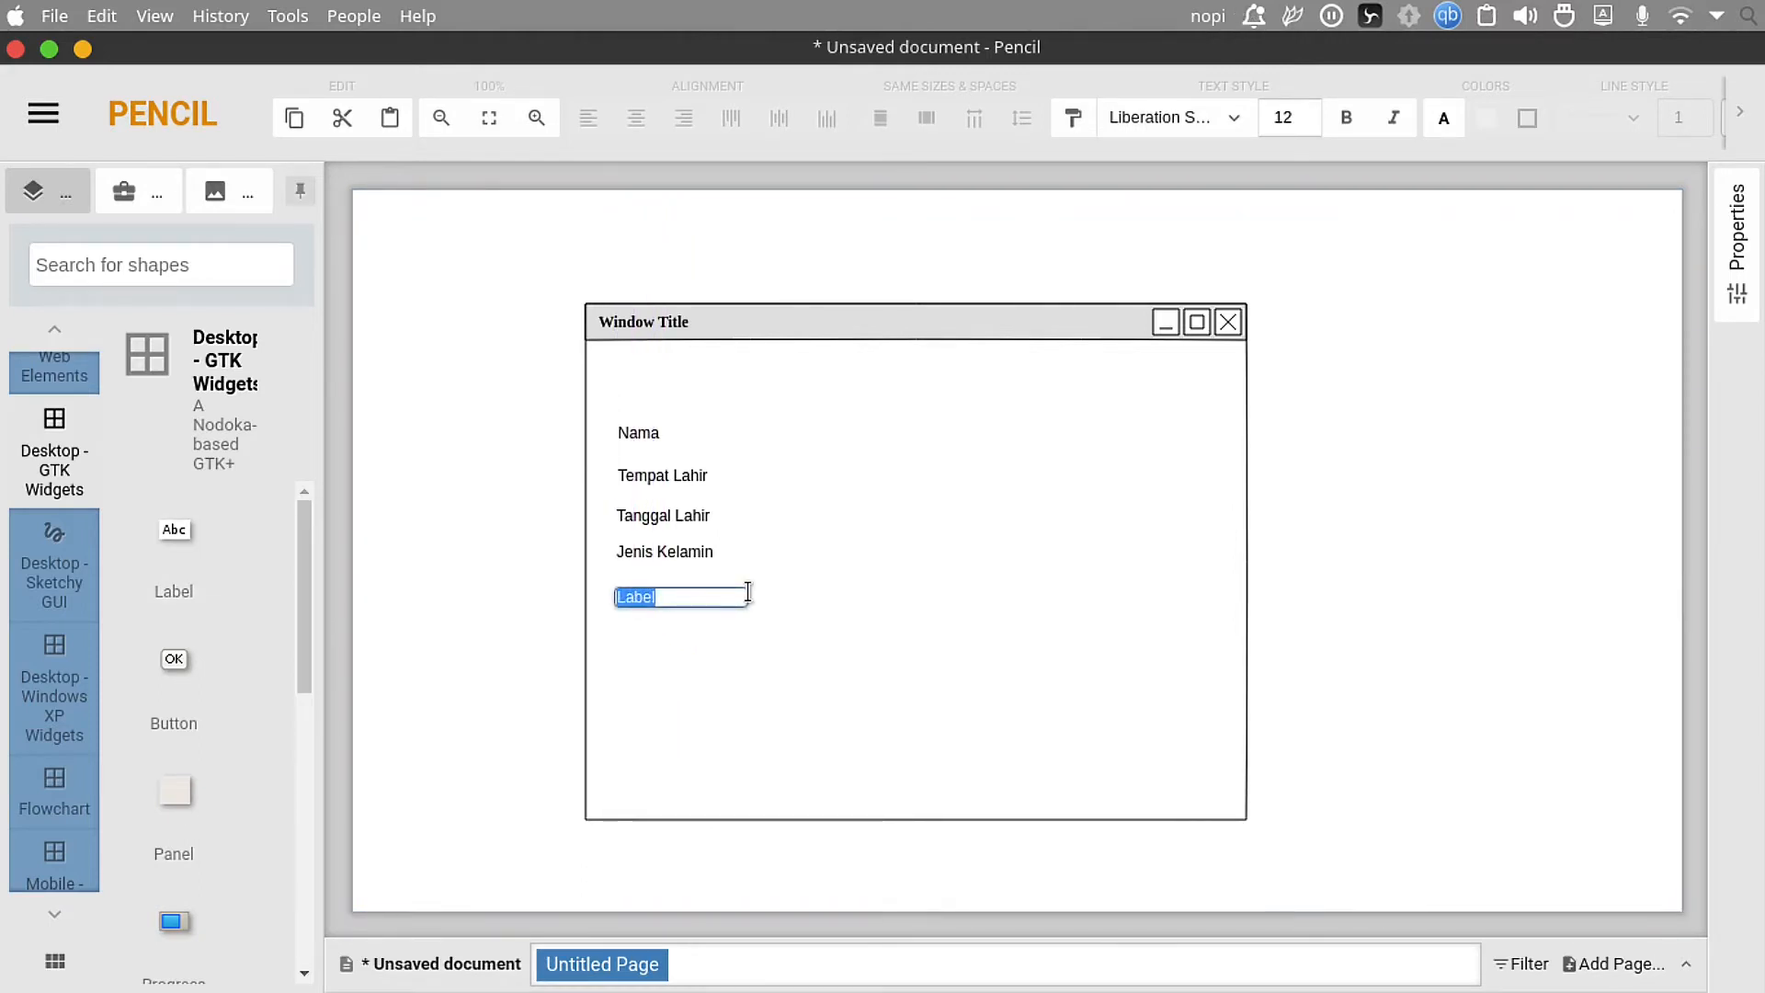
pyautogui.press('BackSpace')
pyautogui.write('Al')
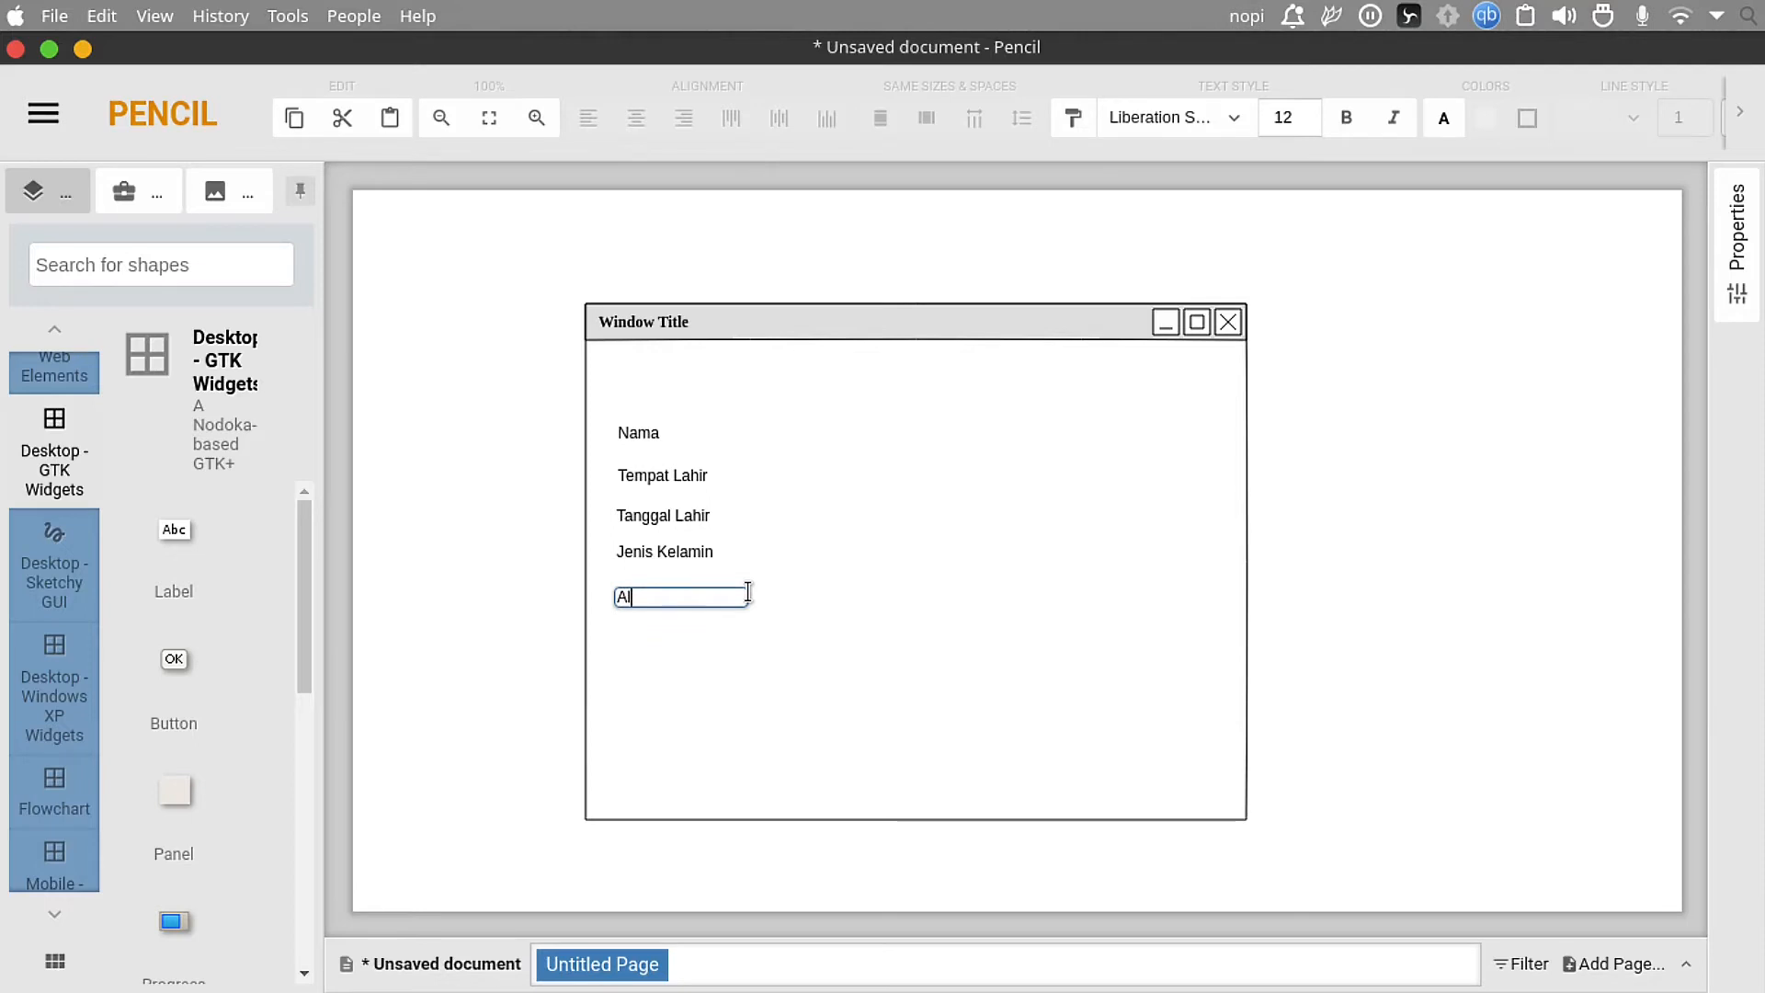
pyautogui.write('amat')
pyautogui.click(520, 389)
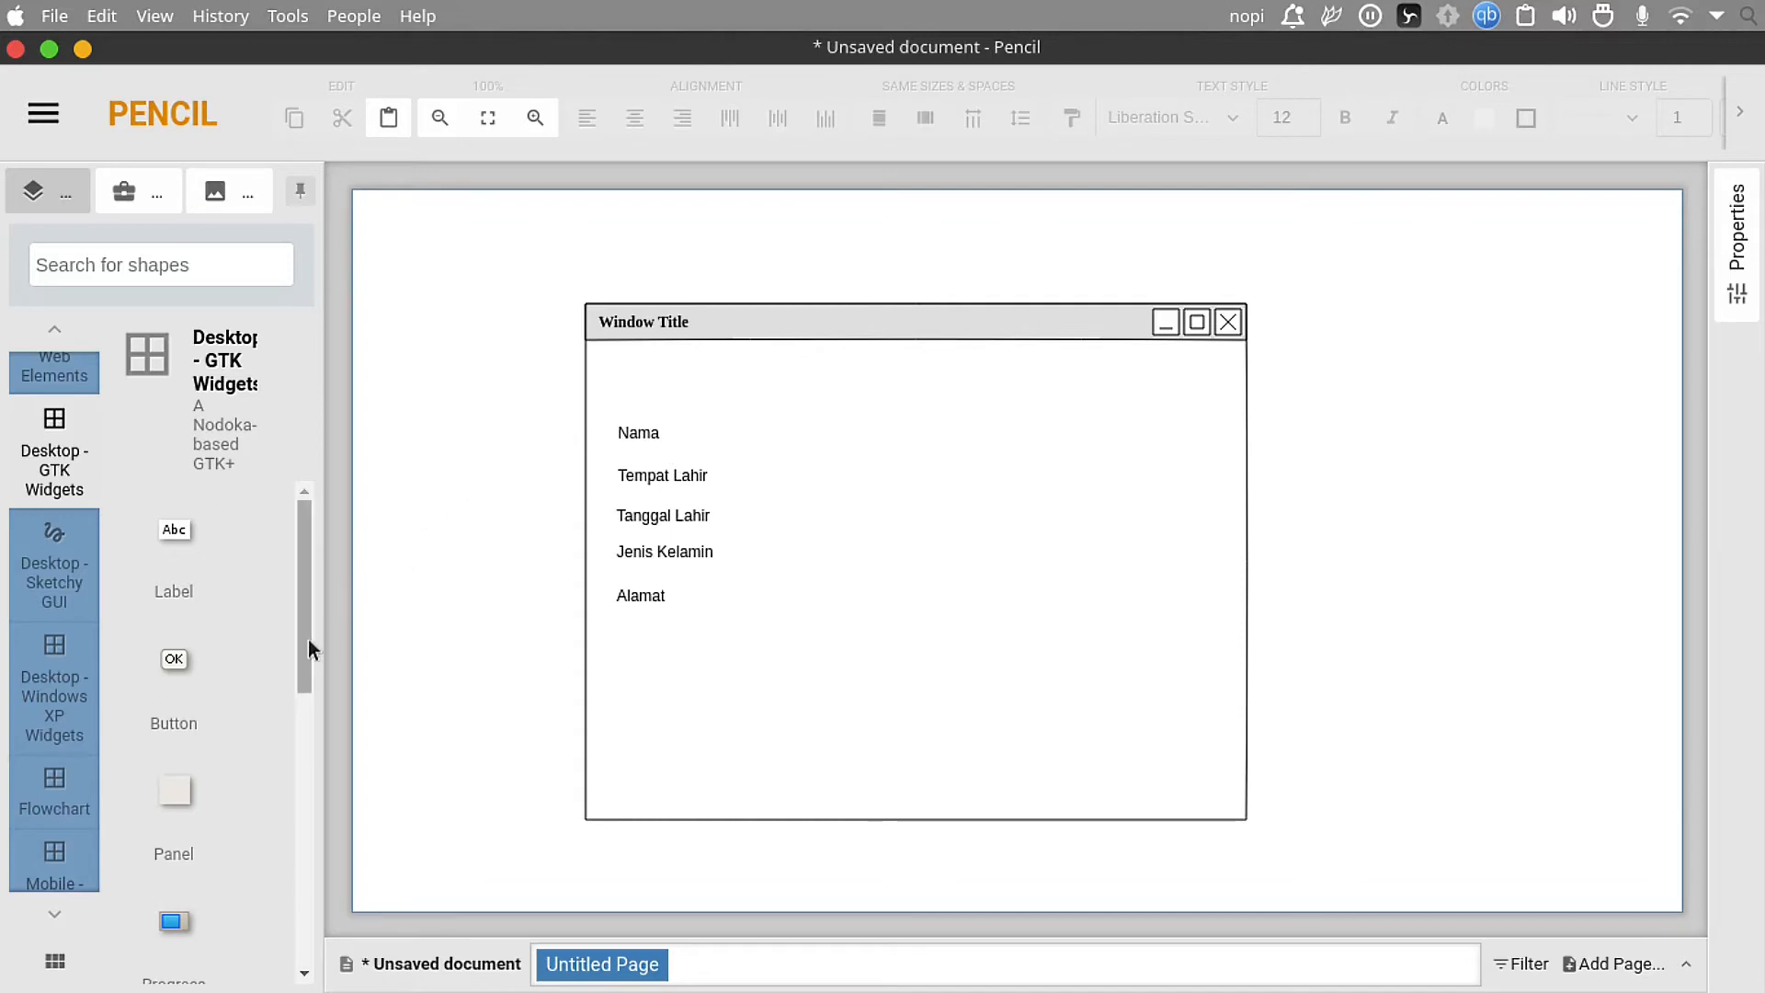
# Step: Place a GTK Text Box beside the "Nama" label and put a copy of it beside "Tempat Lahir"
pyautogui.moveTo(307, 638); pyautogui.dragTo(311, 813)
pyautogui.moveTo(165, 597); pyautogui.dragTo(880, 423)
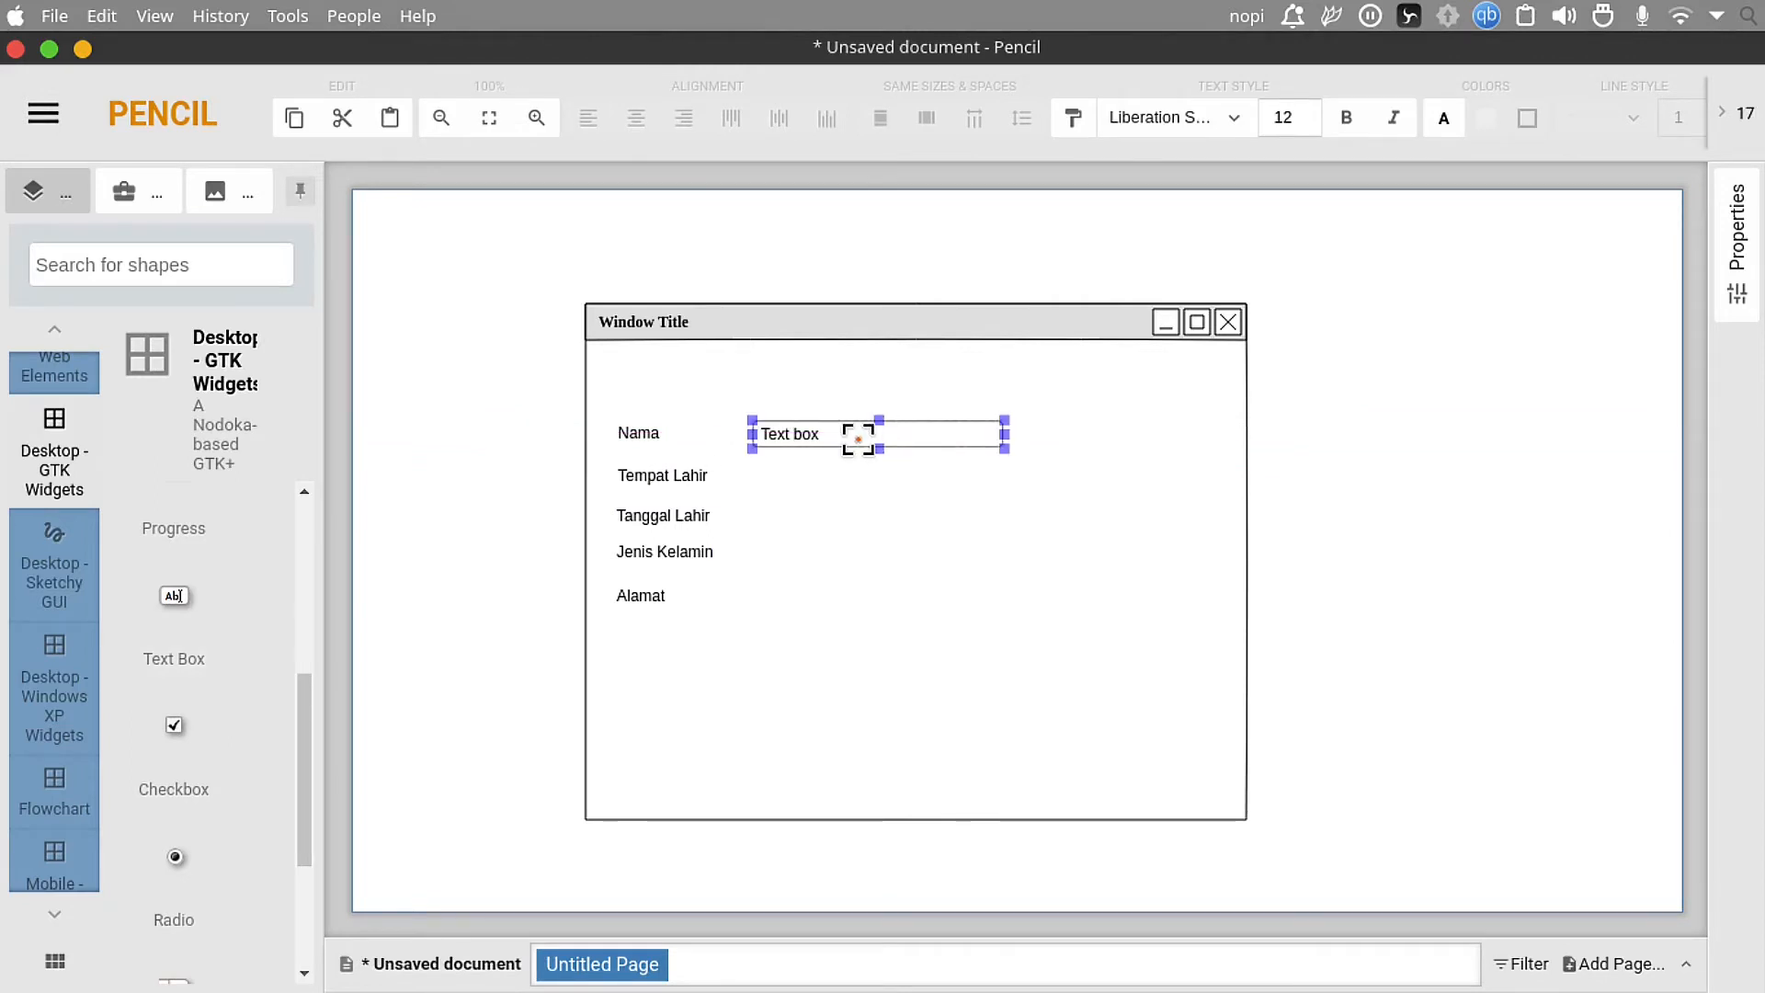
pyautogui.hotkey('ctrl', 'c')
pyautogui.hotkey('ctrl', 'v')
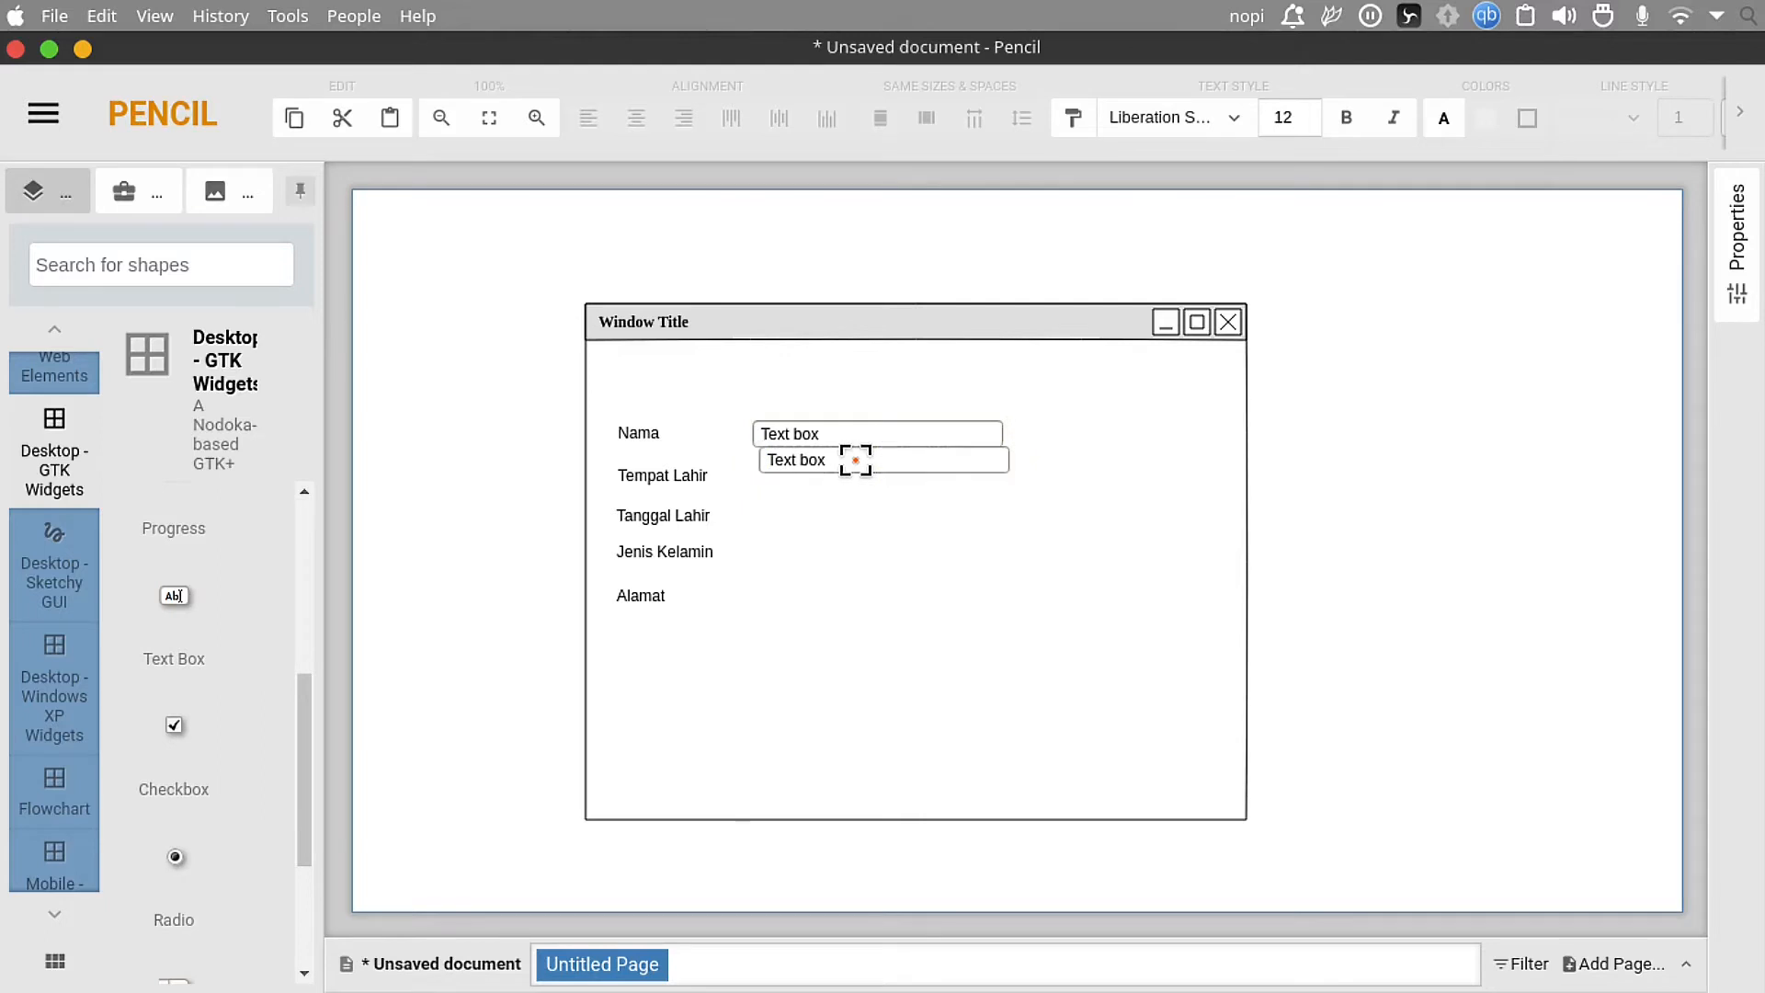
pyautogui.moveTo(855, 459); pyautogui.dragTo(847, 478)
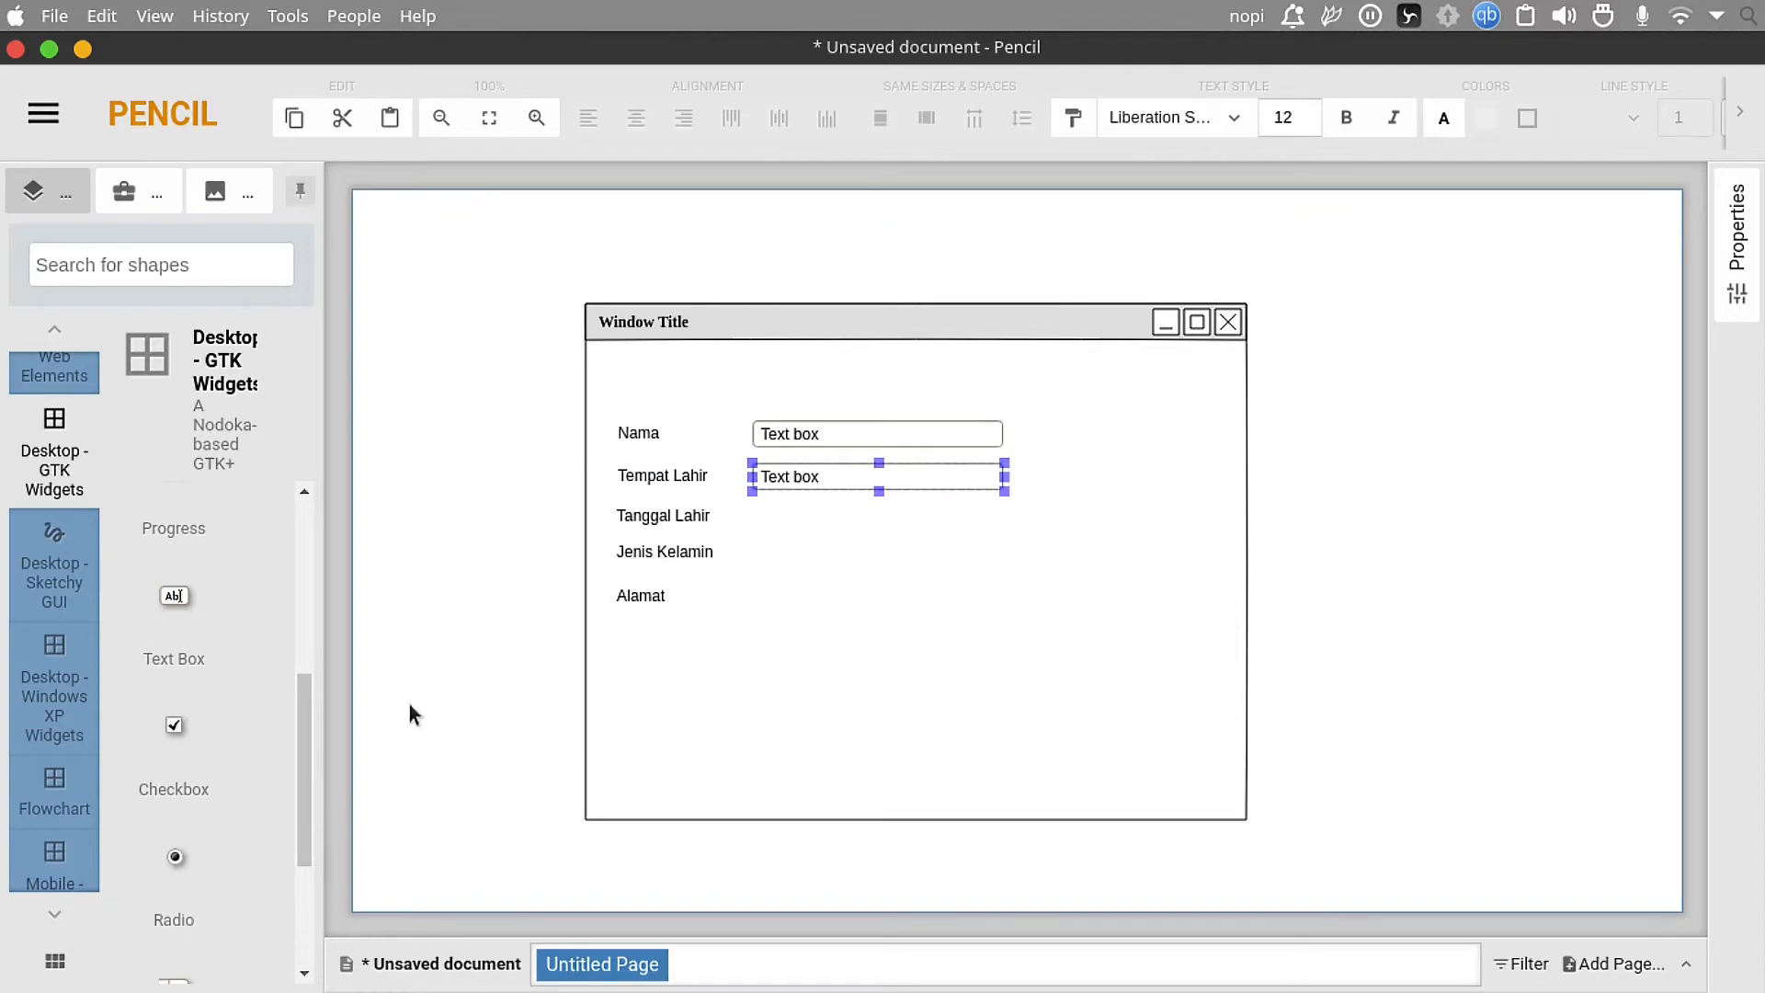
# Step: Look for a date shape in the Desktop - Sketchy GUI and Desktop - Windows XP Widgets collections and by searching for "dat"
pyautogui.moveTo(302, 728); pyautogui.dragTo(399, 516)
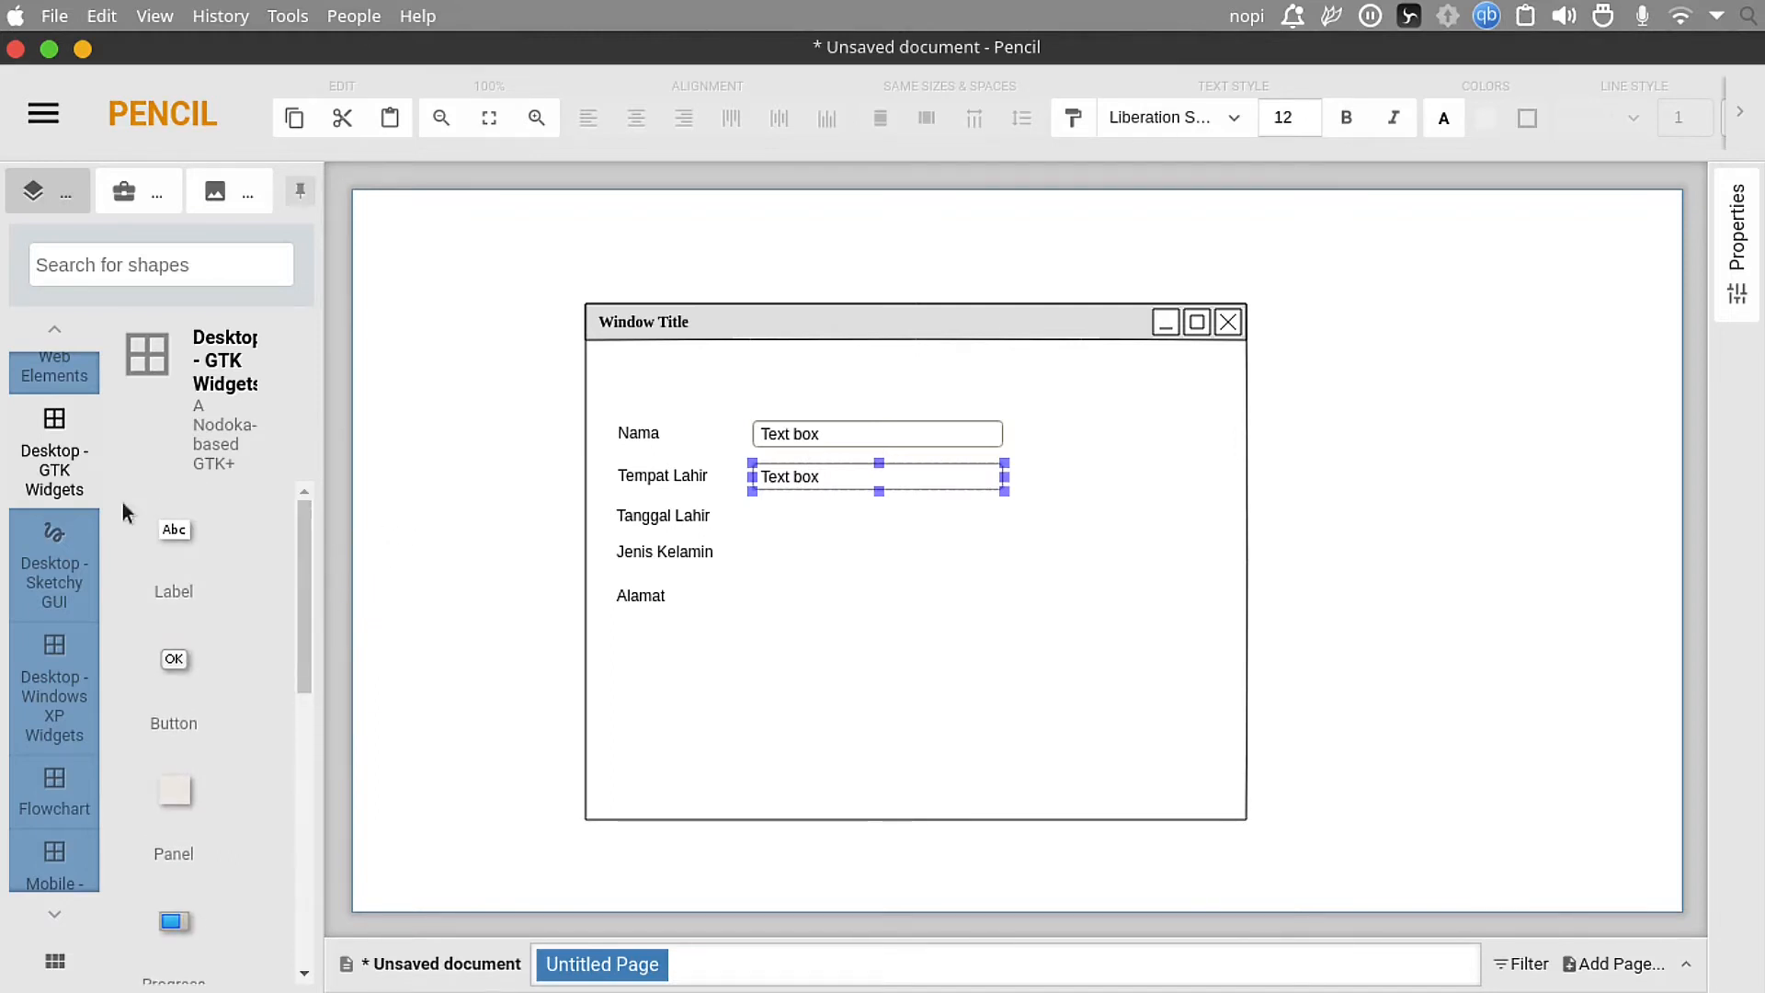
pyautogui.click(56, 561)
pyautogui.moveTo(310, 543)
pyautogui.mouseDown()
pyautogui.moveTo(303, 754)
pyautogui.moveTo(331, 937)
pyautogui.mouseUp()
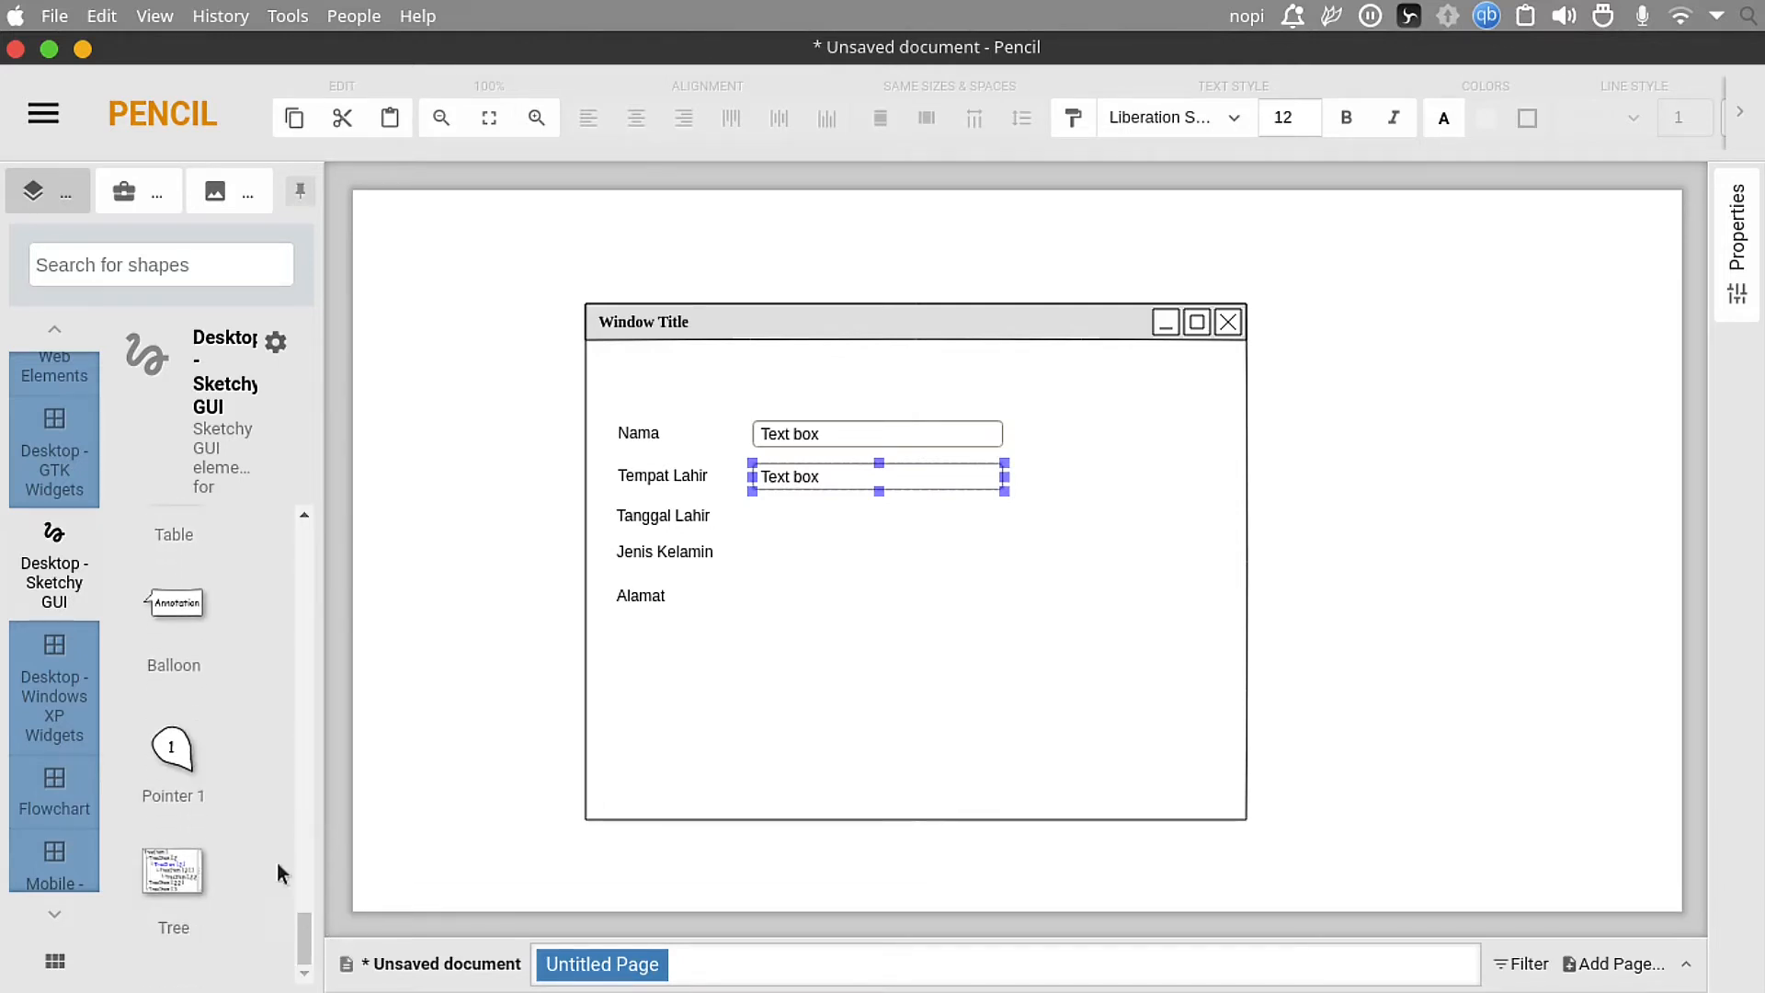
pyautogui.click(70, 680)
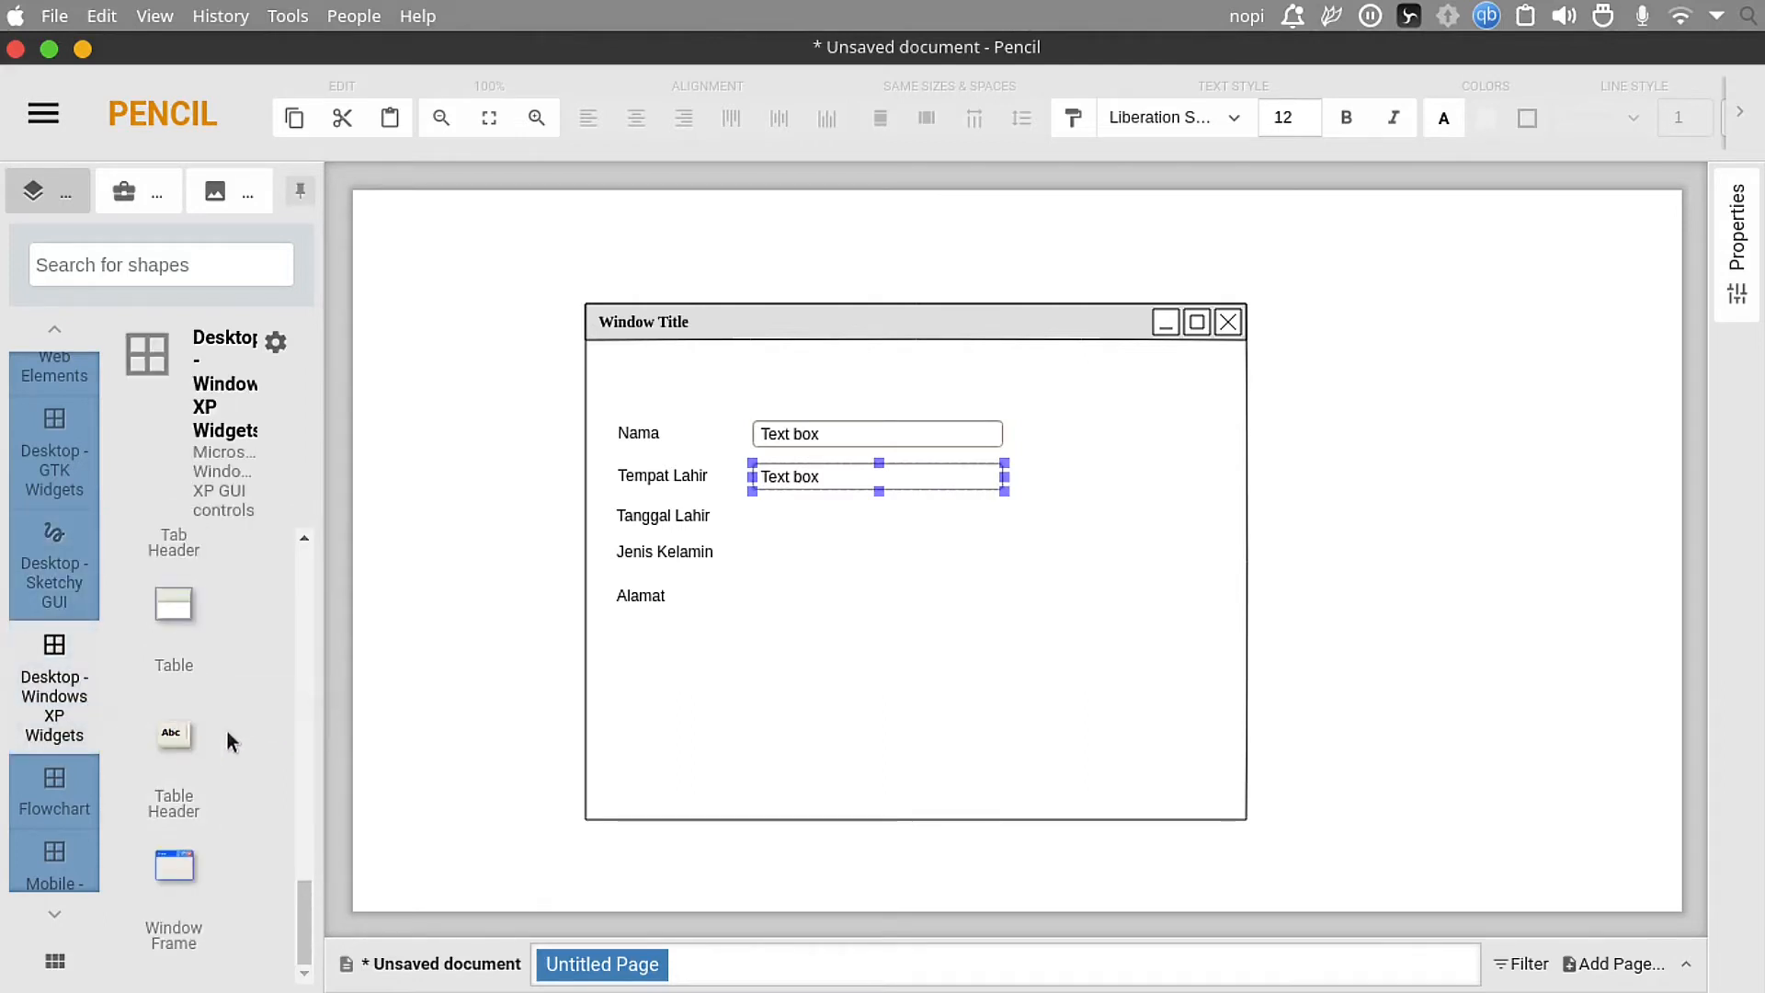
pyautogui.moveTo(307, 903); pyautogui.dragTo(320, 574)
pyautogui.click(185, 280)
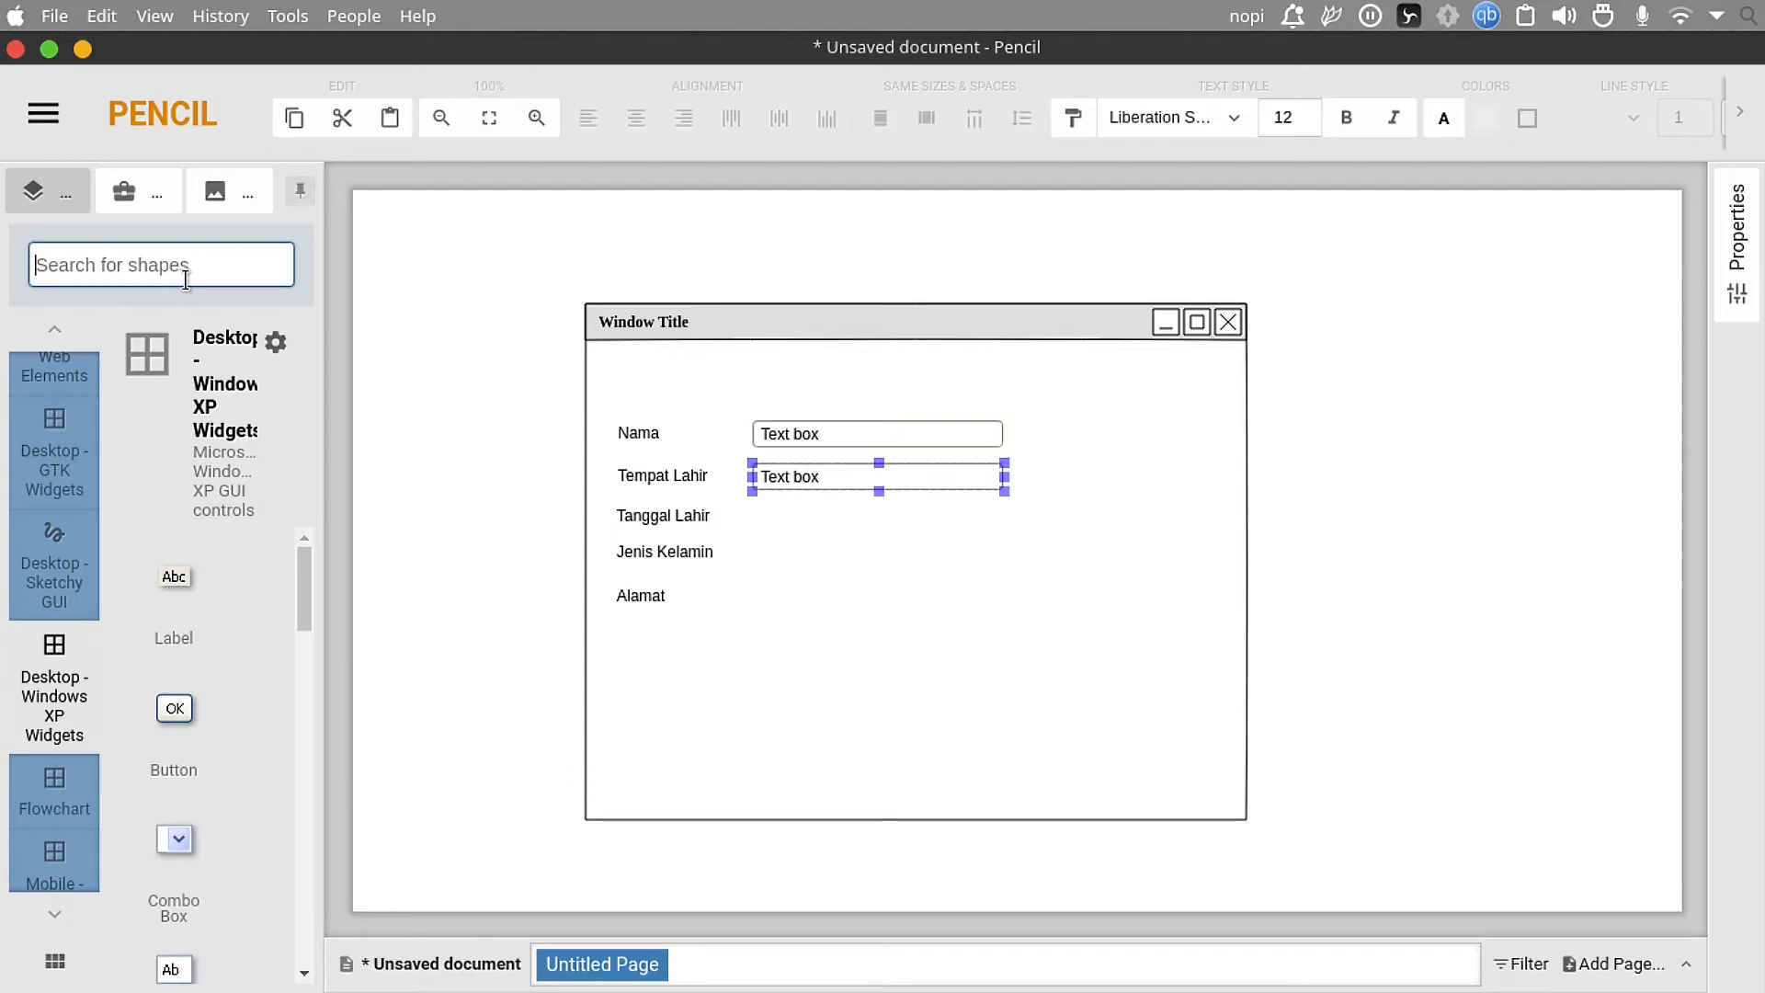
pyautogui.write('dat')
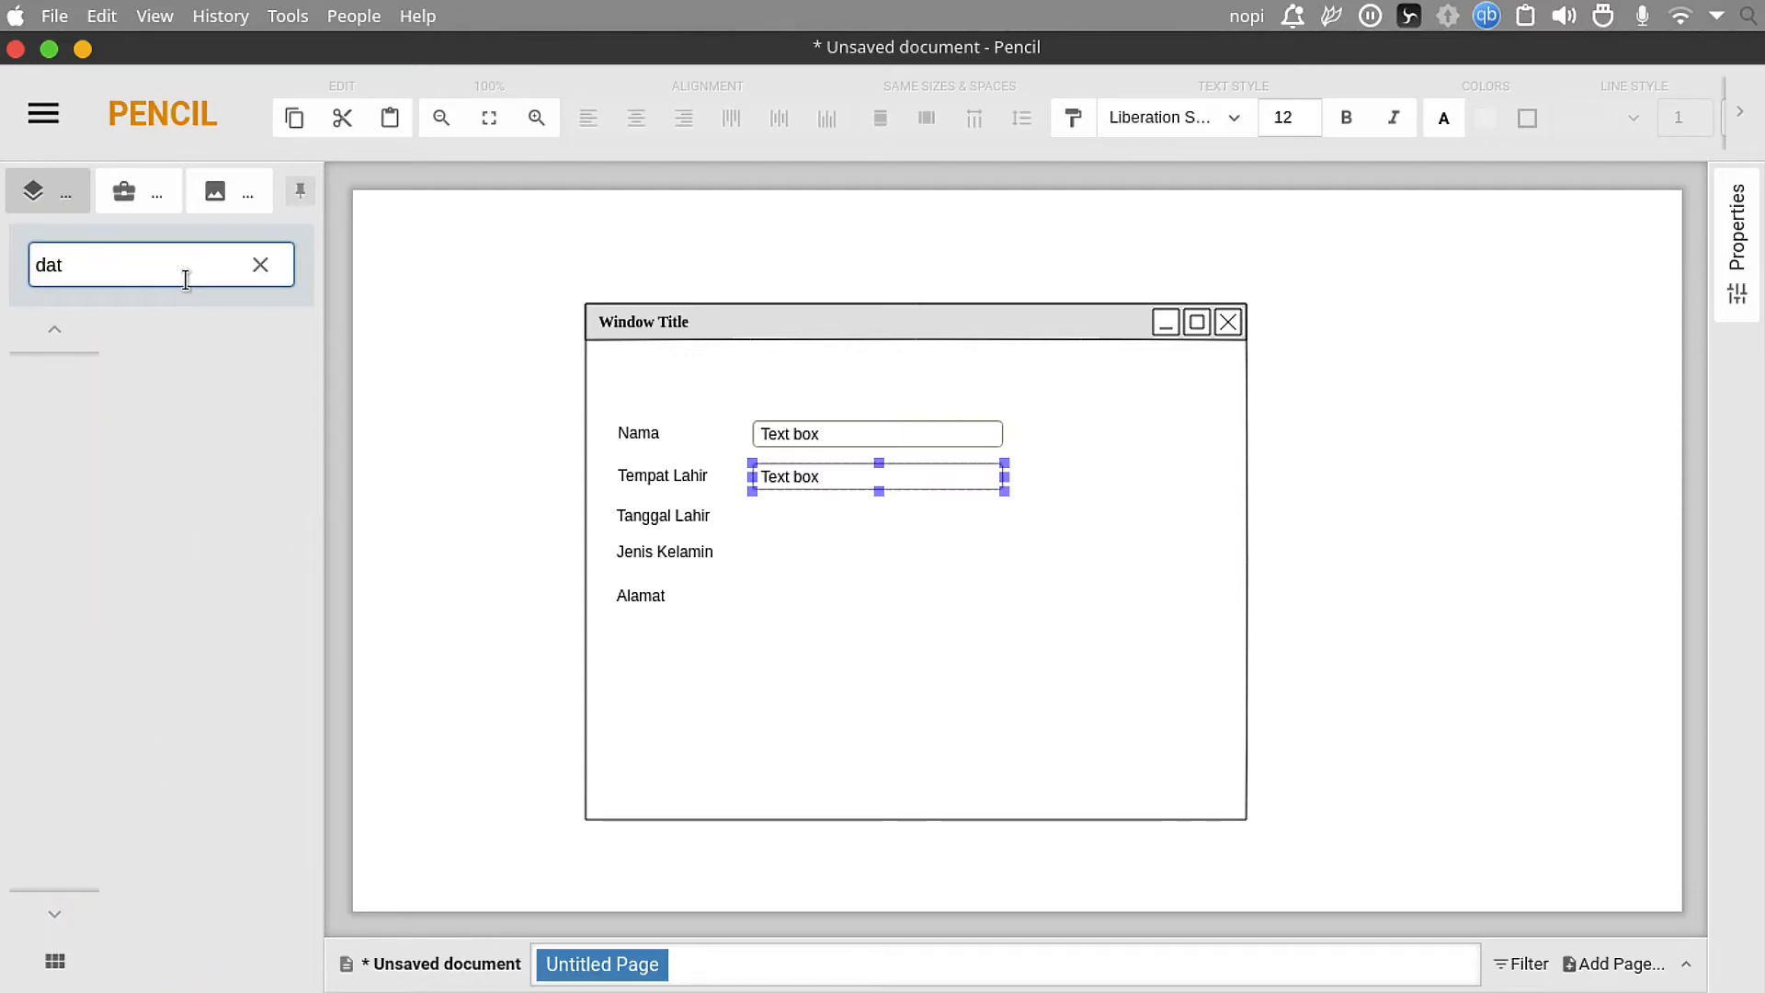
pyautogui.write('aee')
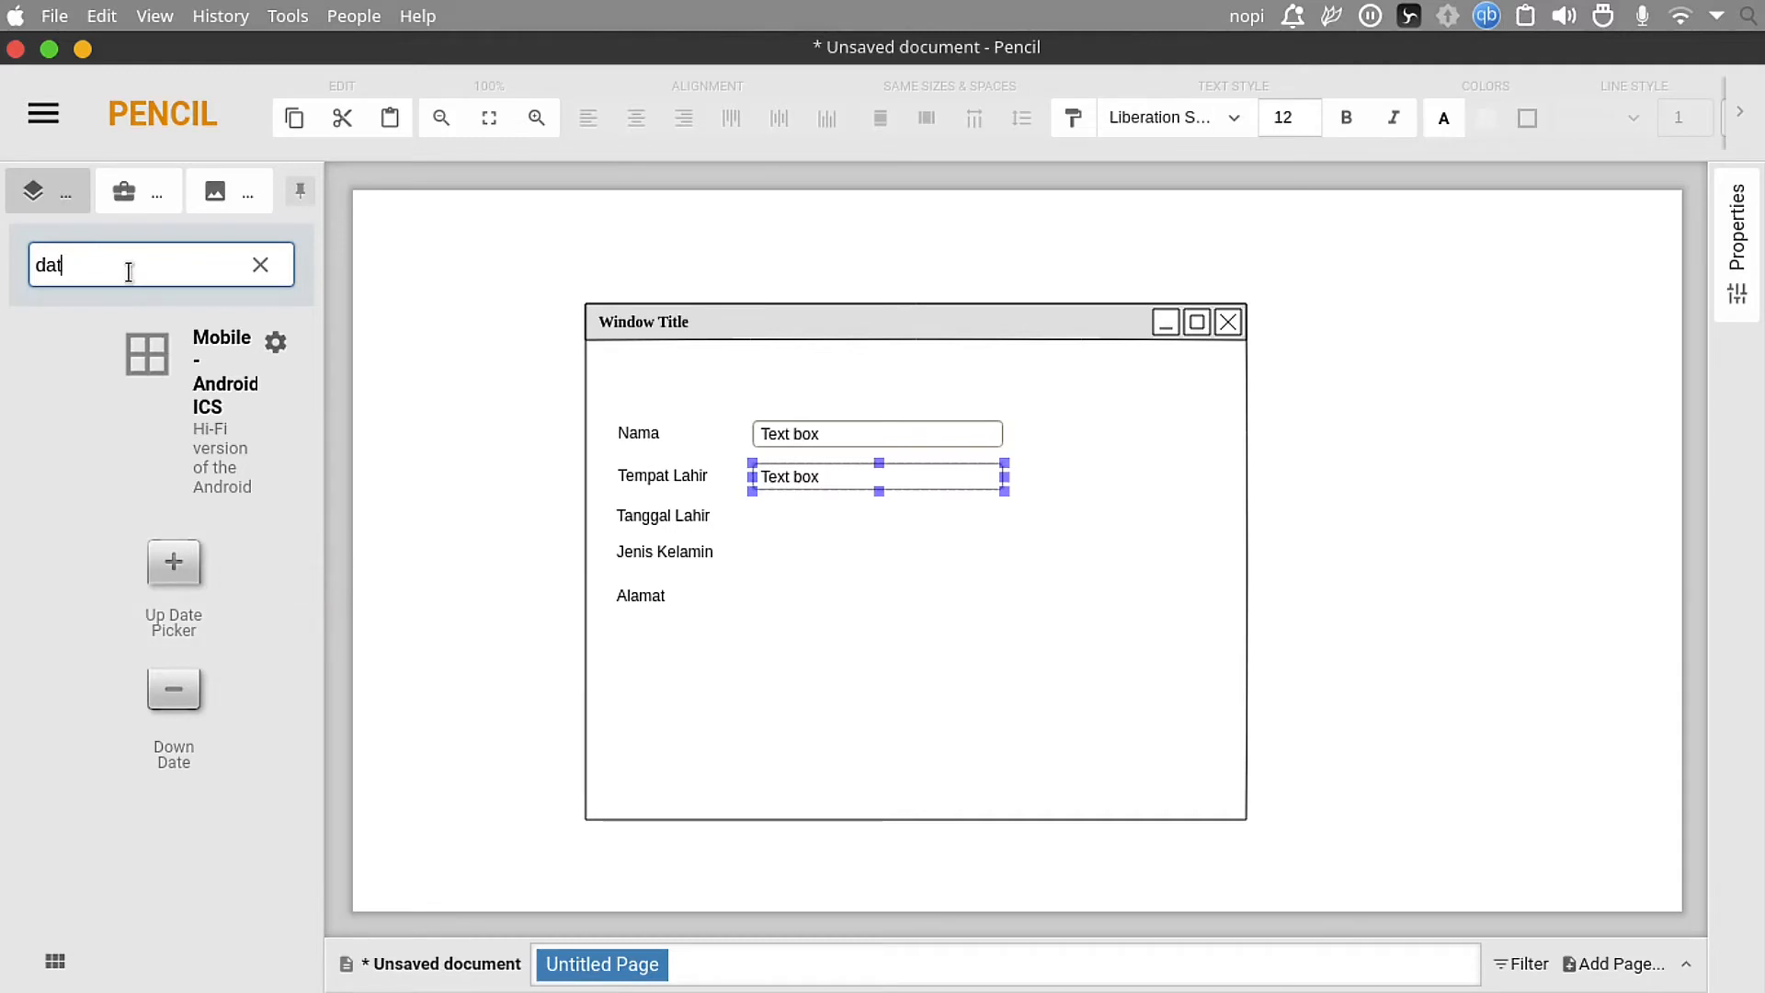
pyautogui.press('BackSpace')
pyautogui.press('BackSpace')
pyautogui.press('BackSpace')
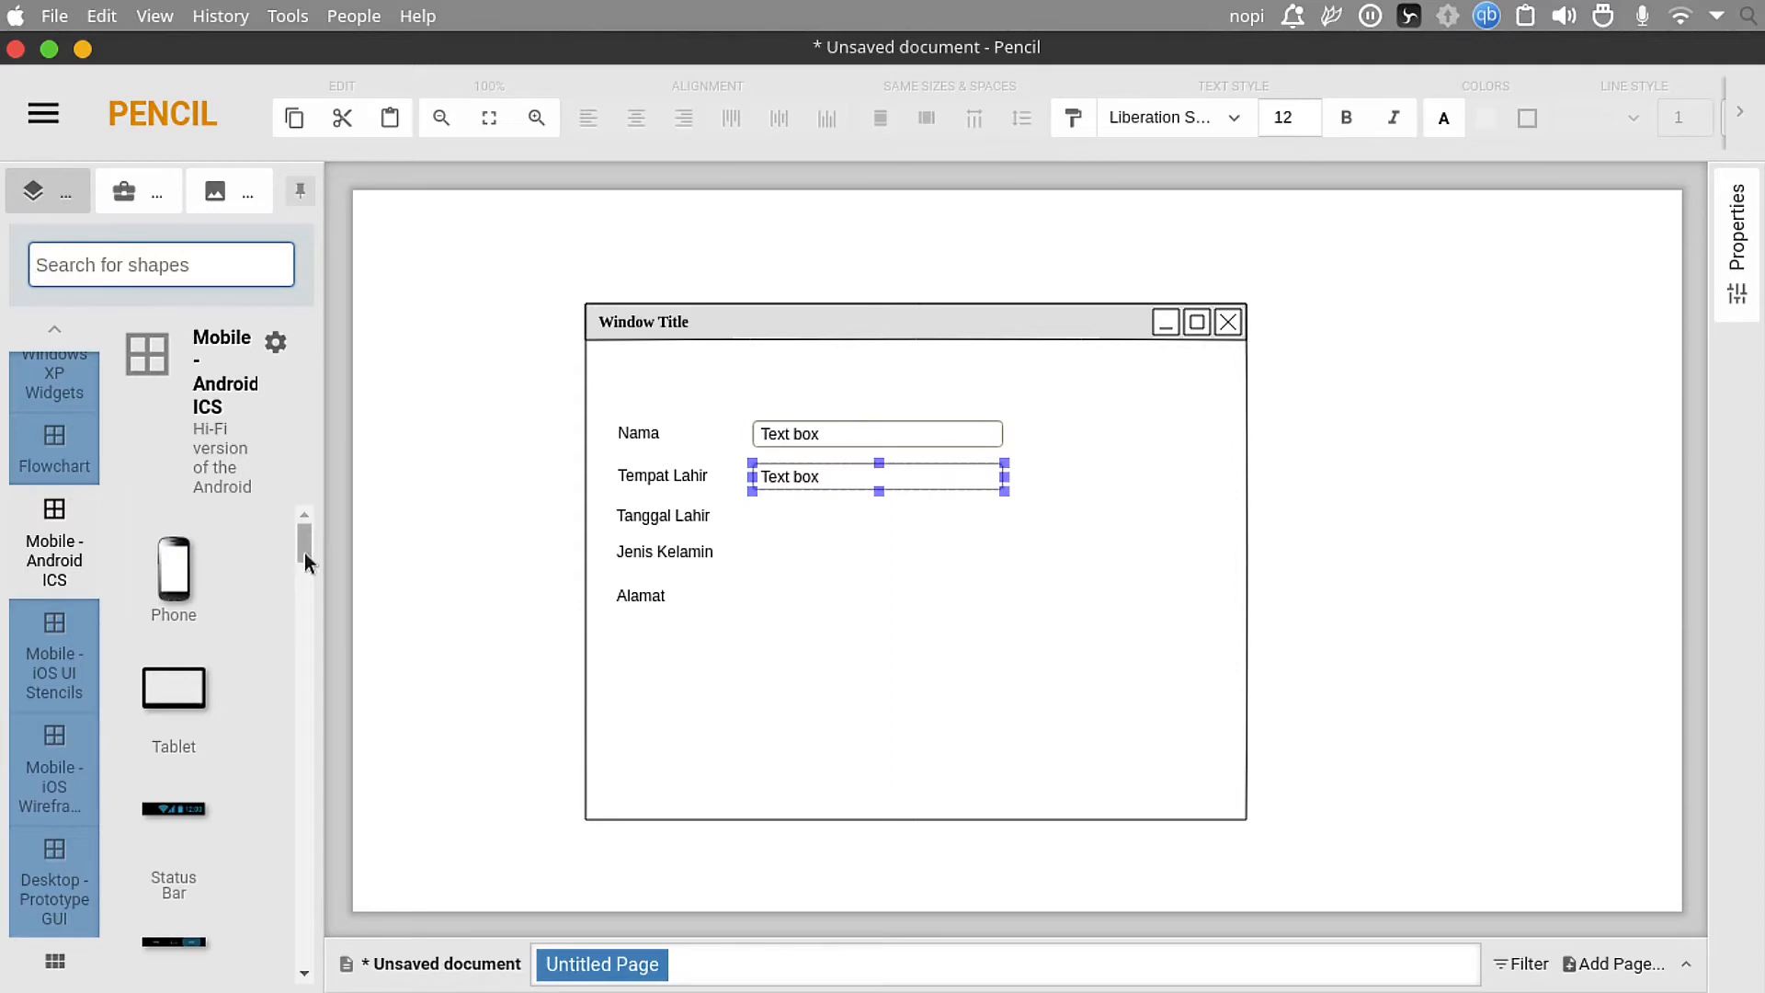
# Step: Place a Calendar from the Desktop - Prototype GUI collection over the window frame's lower-right corner
pyautogui.moveTo(304, 554); pyautogui.dragTo(305, 566)
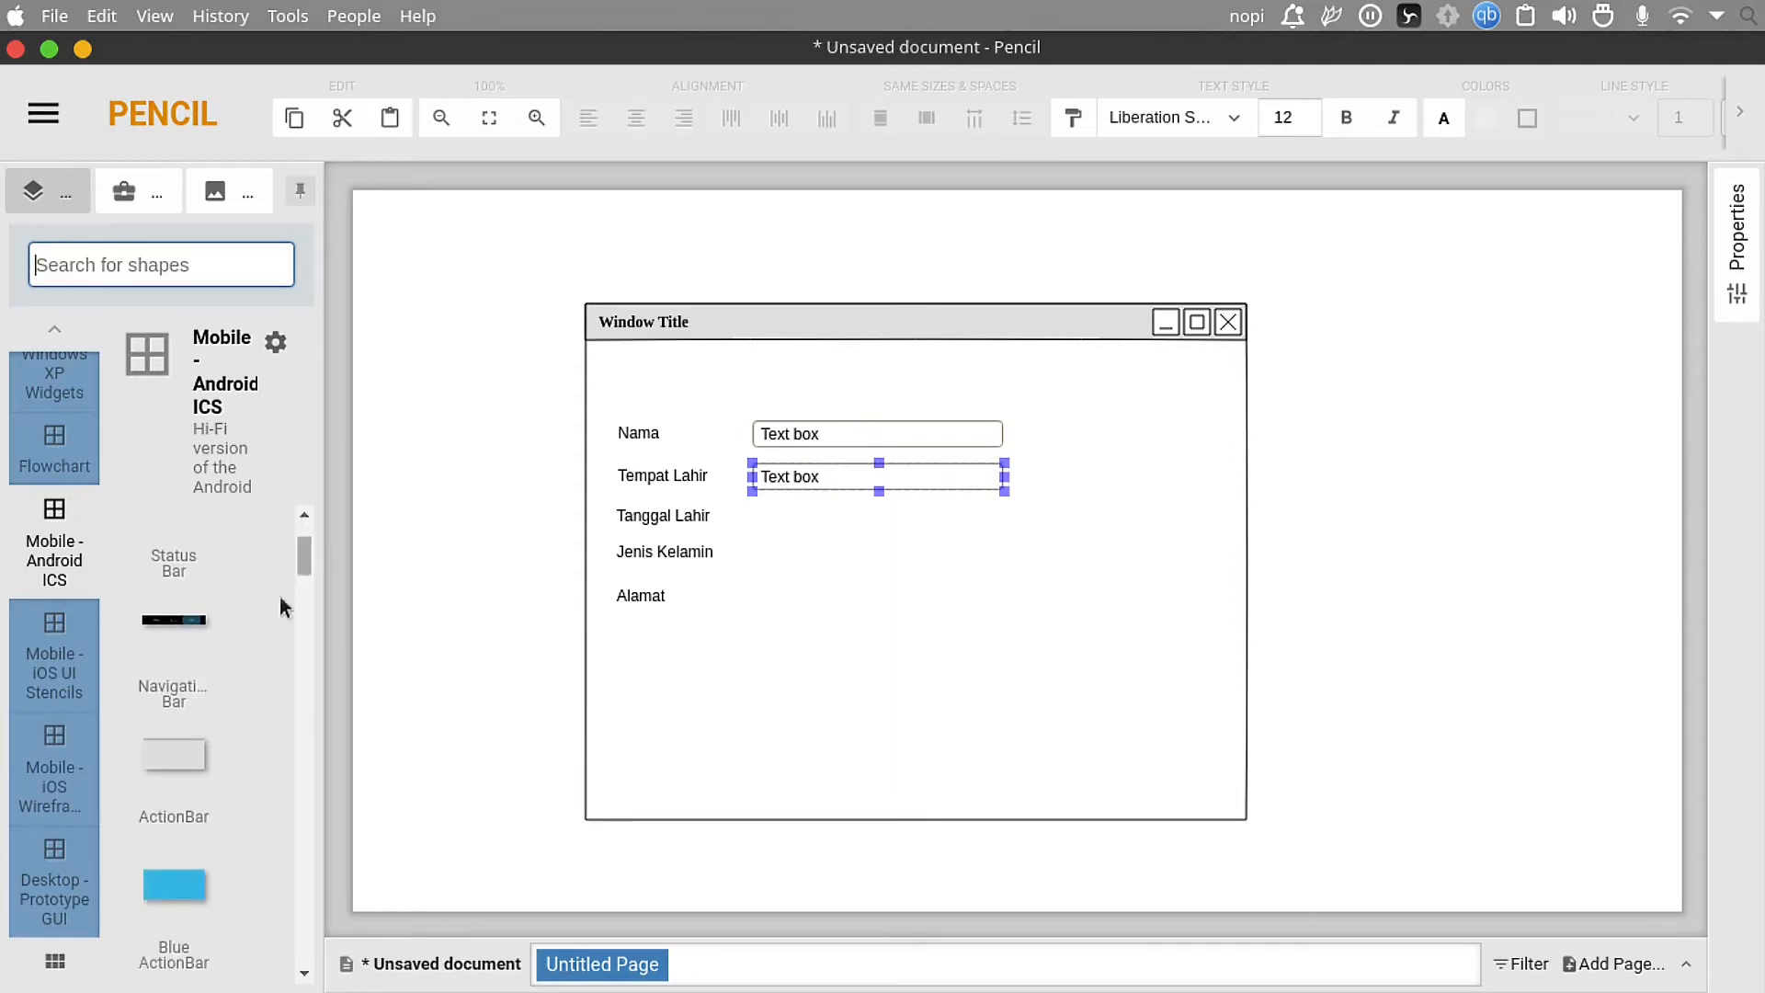
pyautogui.click(46, 862)
pyautogui.scroll(-5, 154, 785)
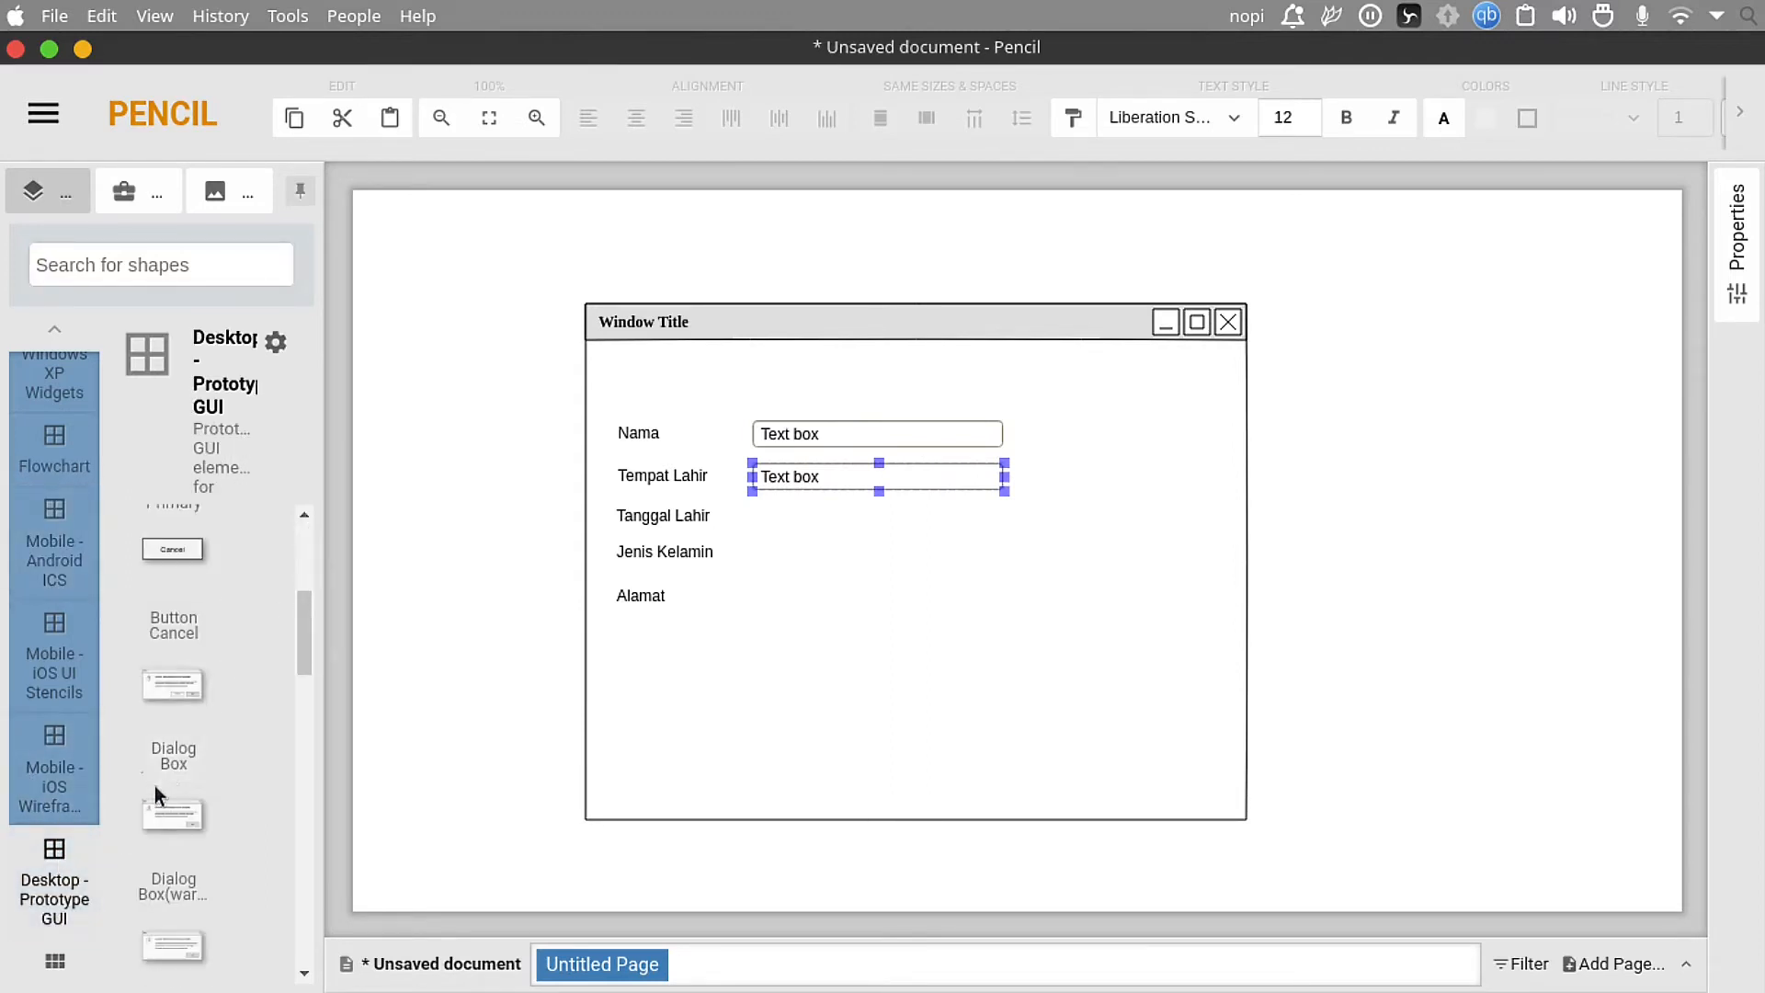
pyautogui.scroll(-8, 166, 777)
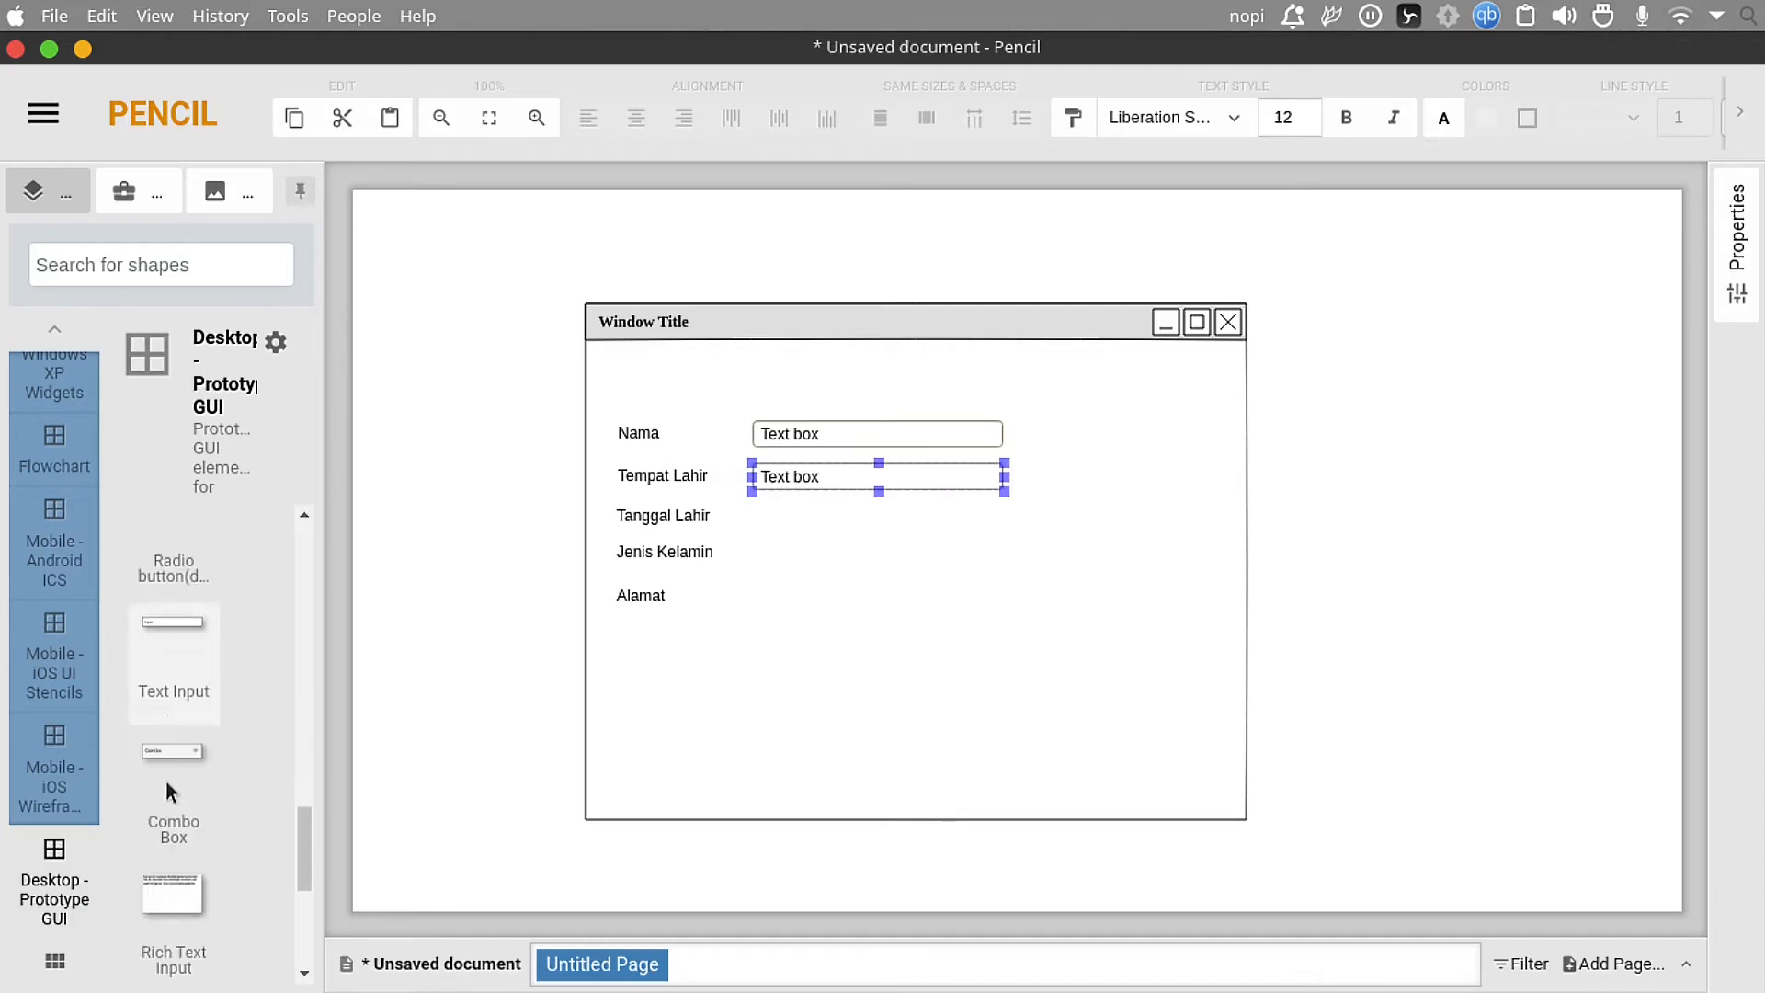
pyautogui.scroll(2, 164, 763)
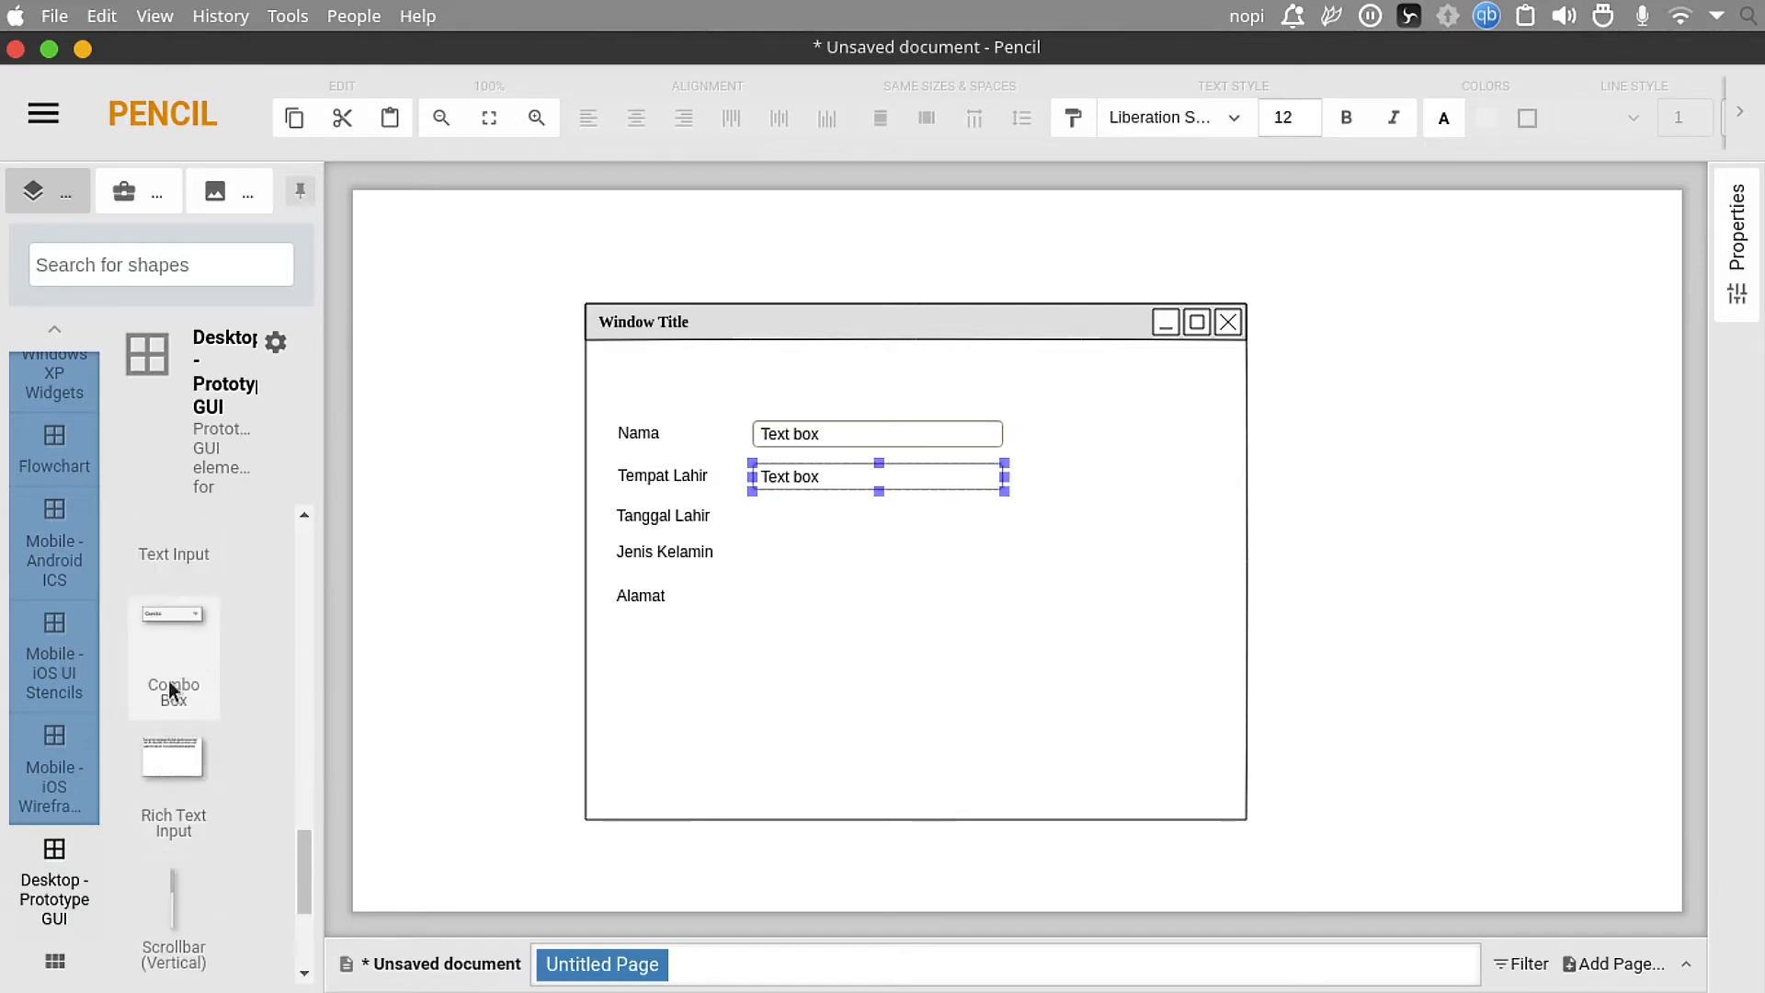
pyautogui.scroll(-5, 175, 668)
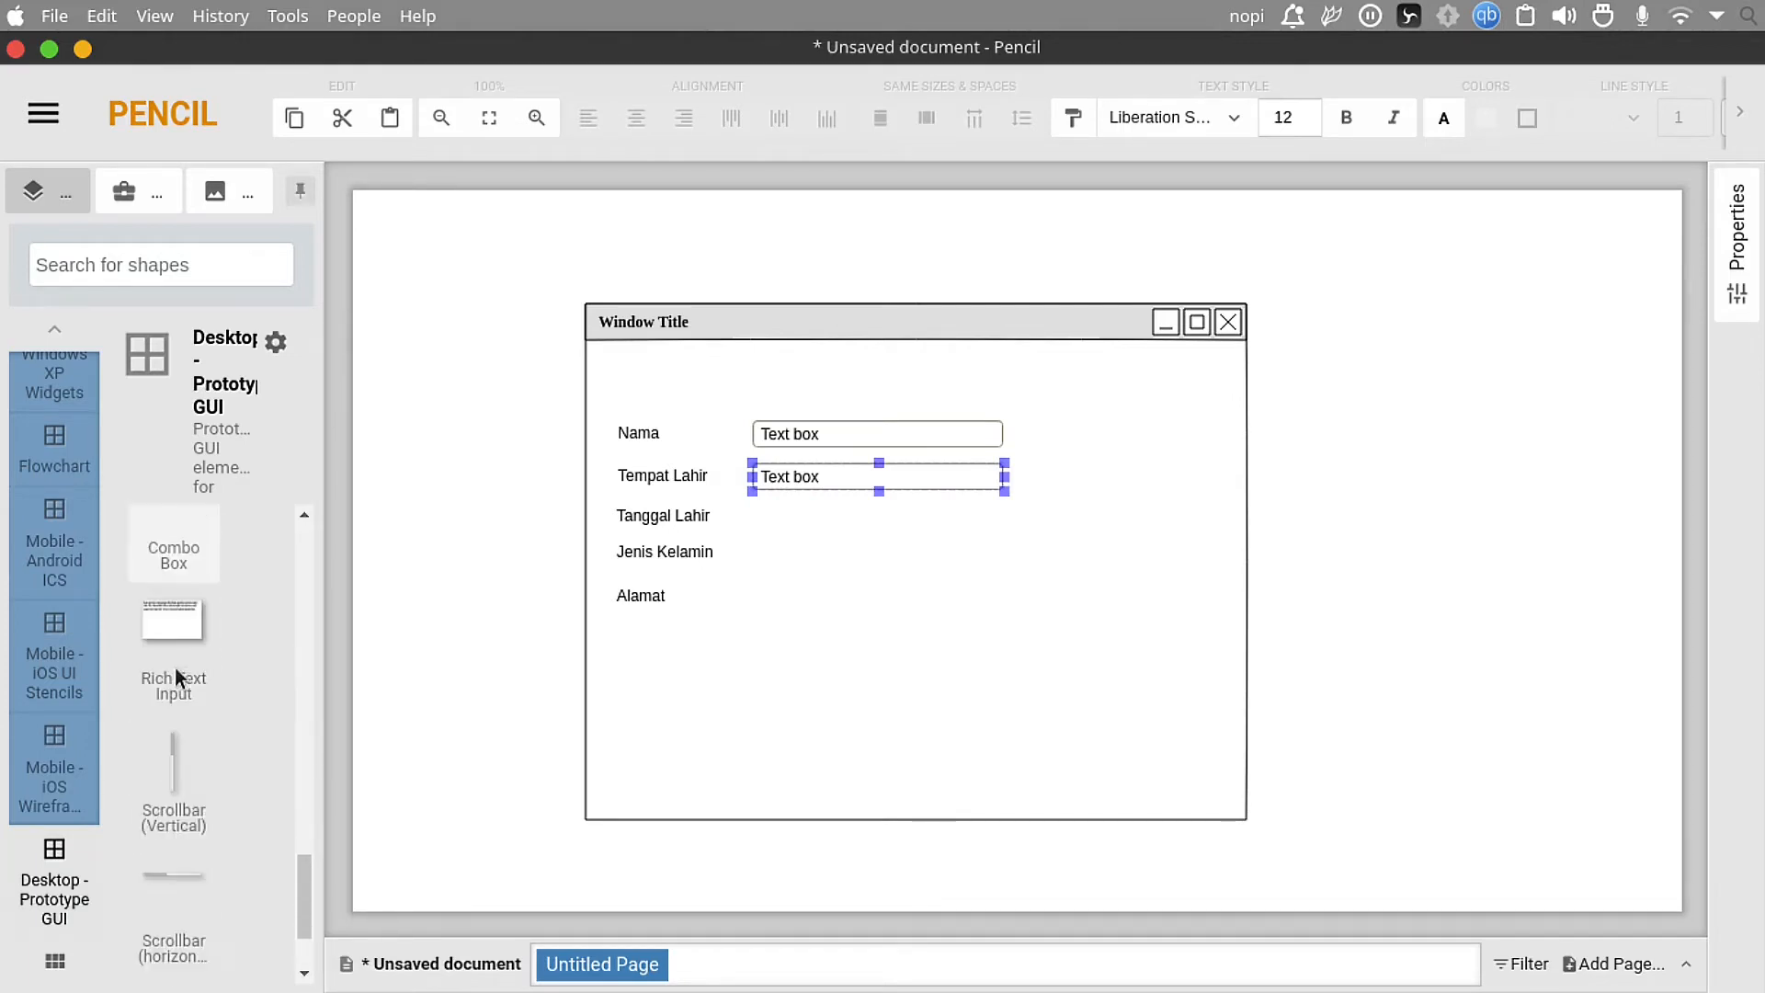
pyautogui.moveTo(181, 897); pyautogui.dragTo(1190, 690)
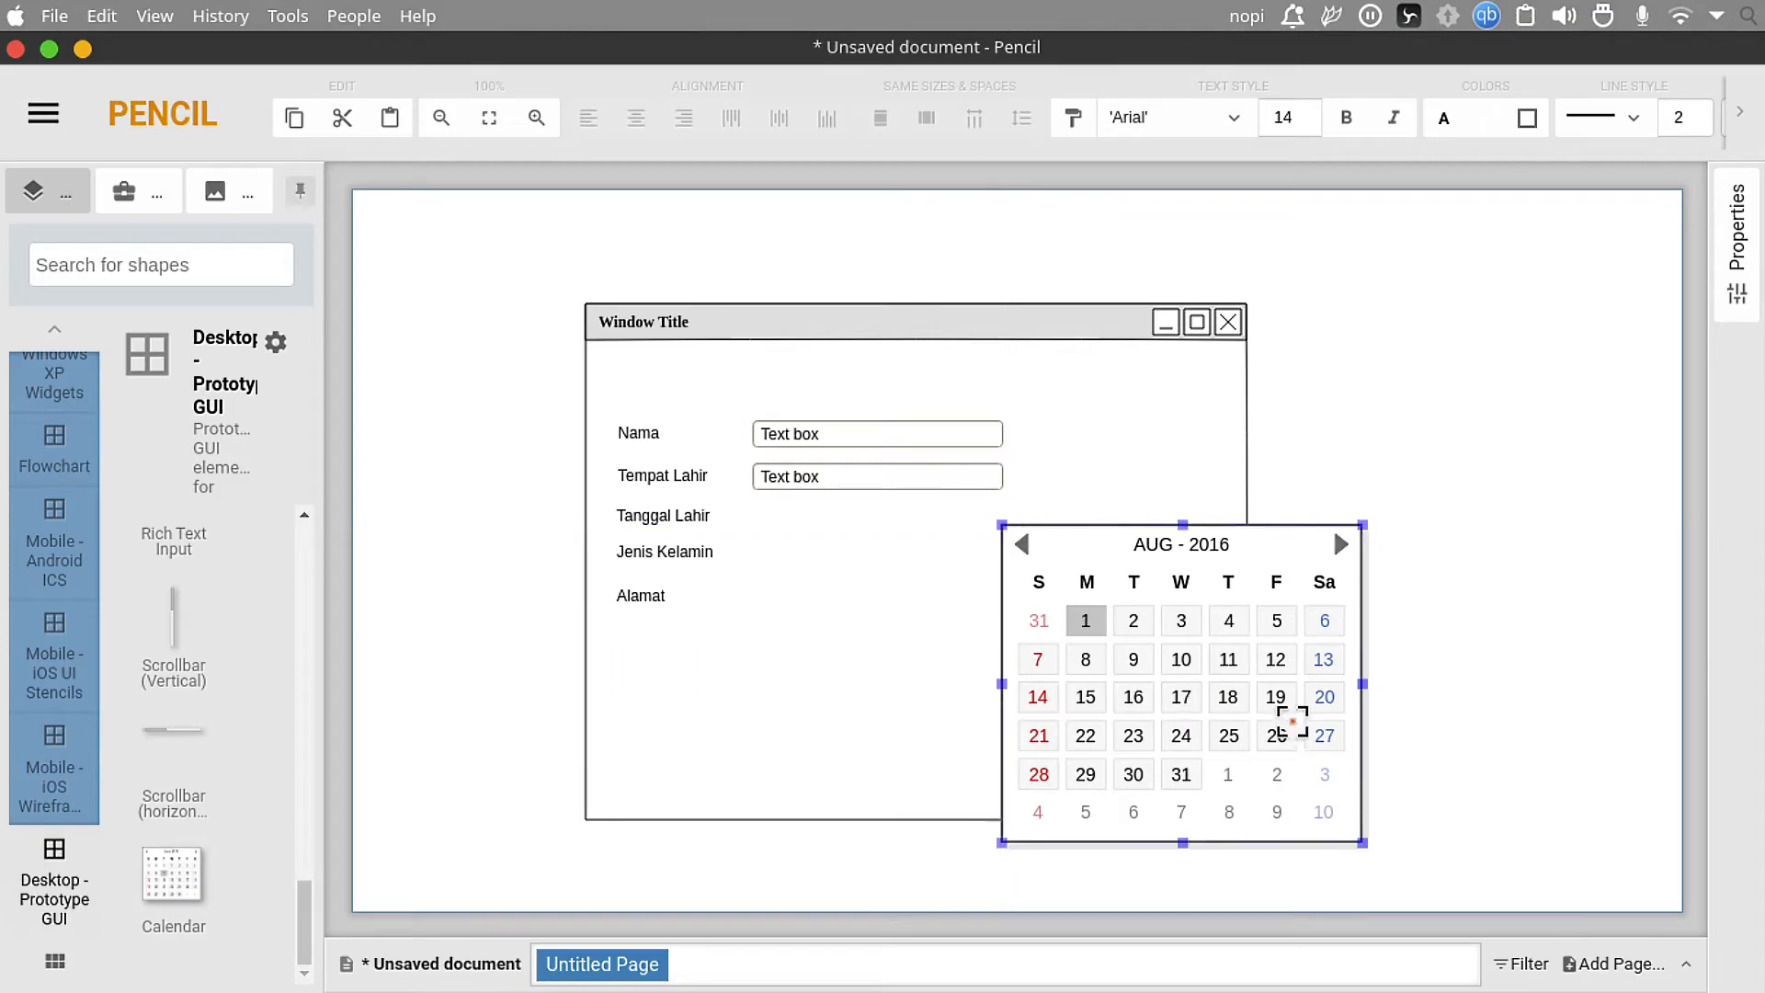
pyautogui.click(1404, 676)
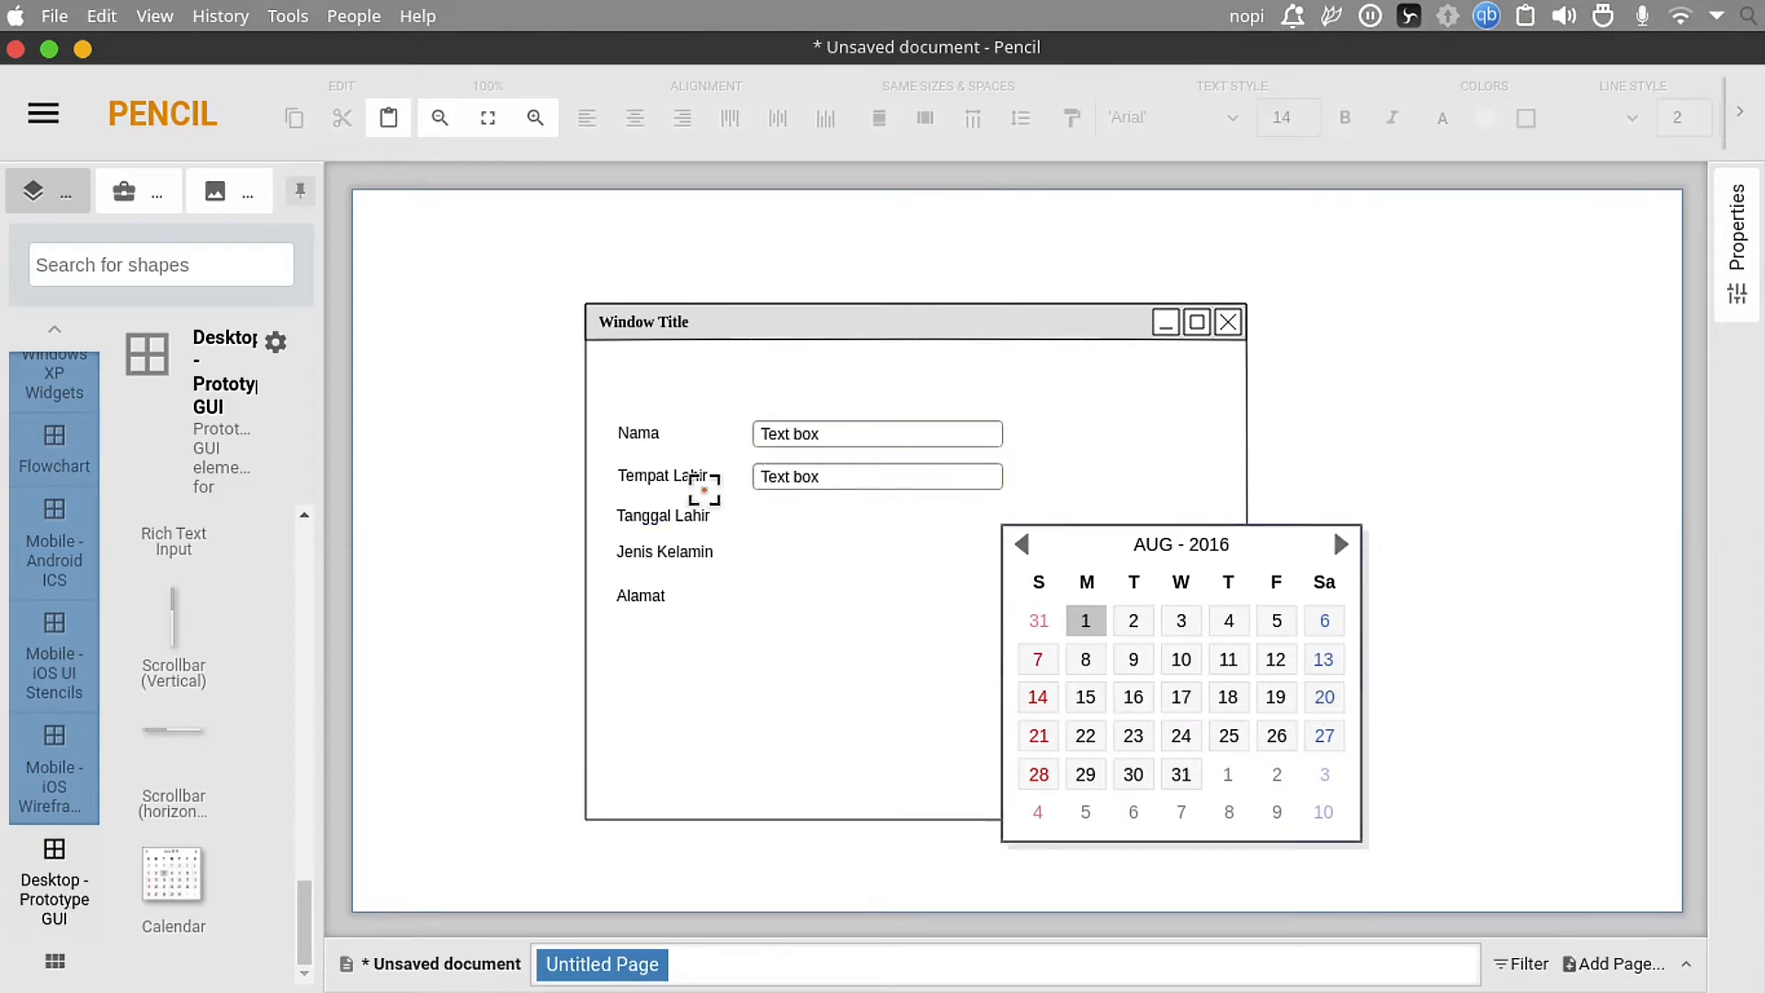
# Step: Add a Prototype GUI Combo Box beside "Tanggal Lahir" and resize it to match the width and height of the text boxes
pyautogui.scroll(2, 306, 878)
pyautogui.scroll(1, 306, 865)
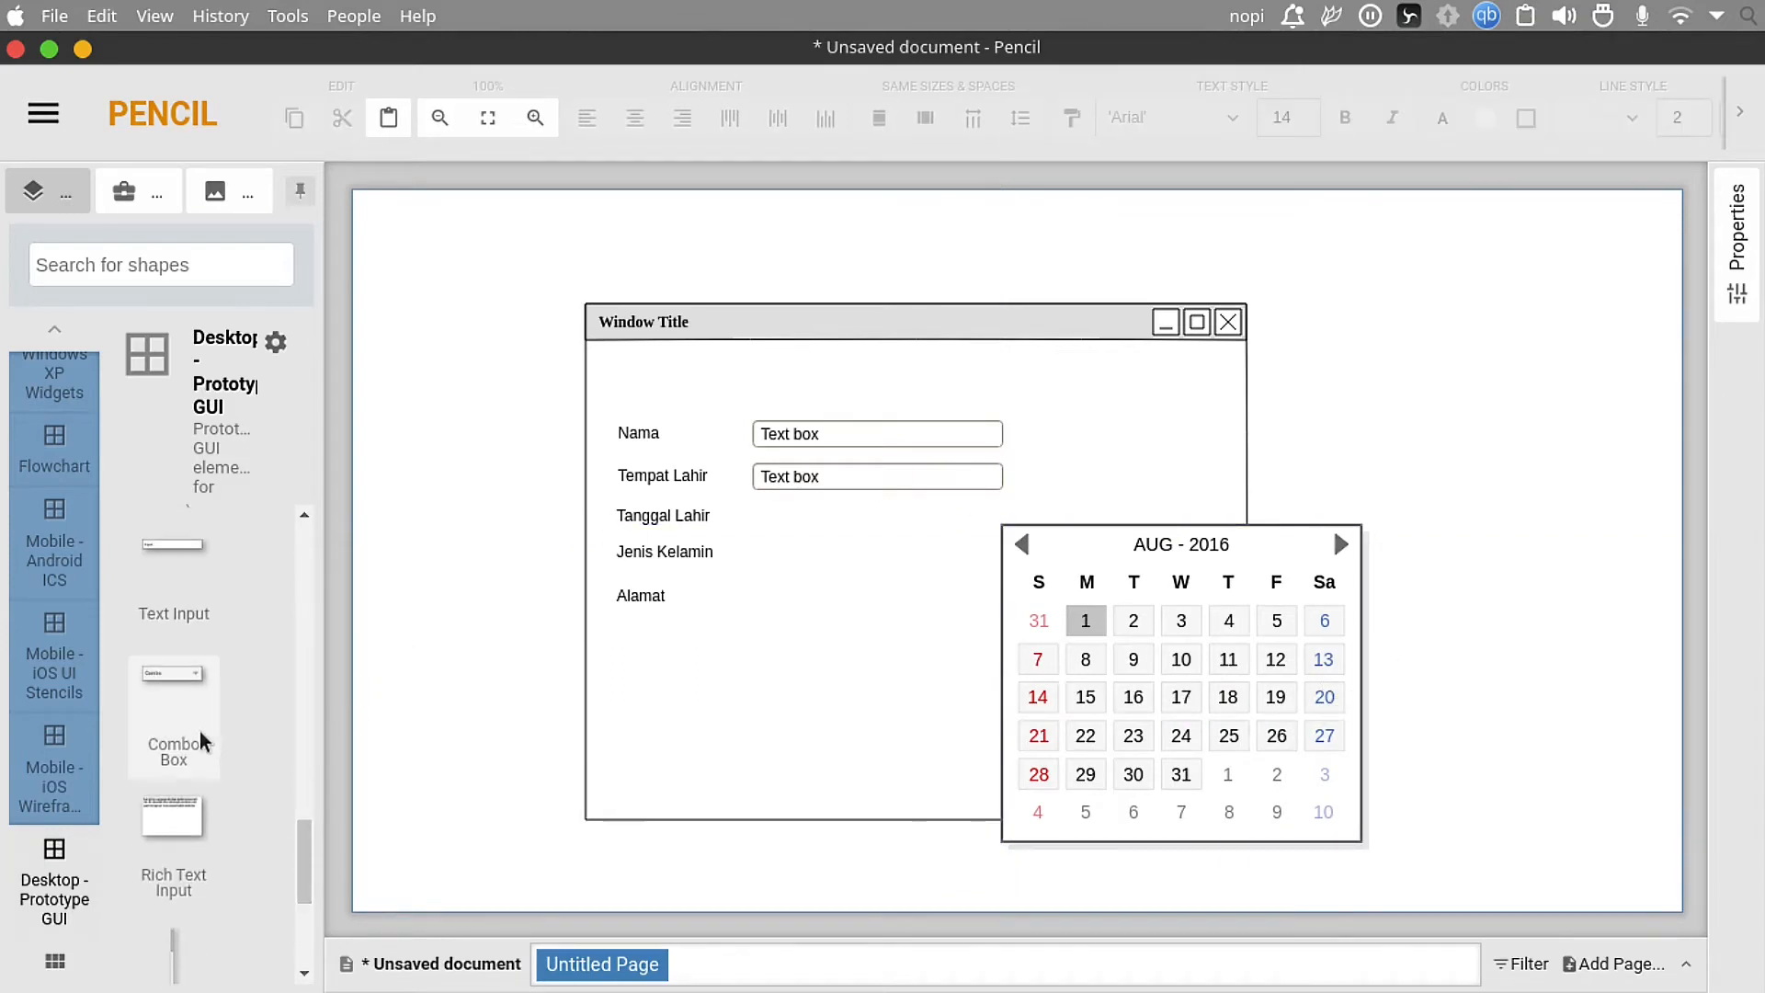
pyautogui.moveTo(173, 679); pyautogui.dragTo(878, 539)
pyautogui.moveTo(986, 527); pyautogui.dragTo(1004, 527)
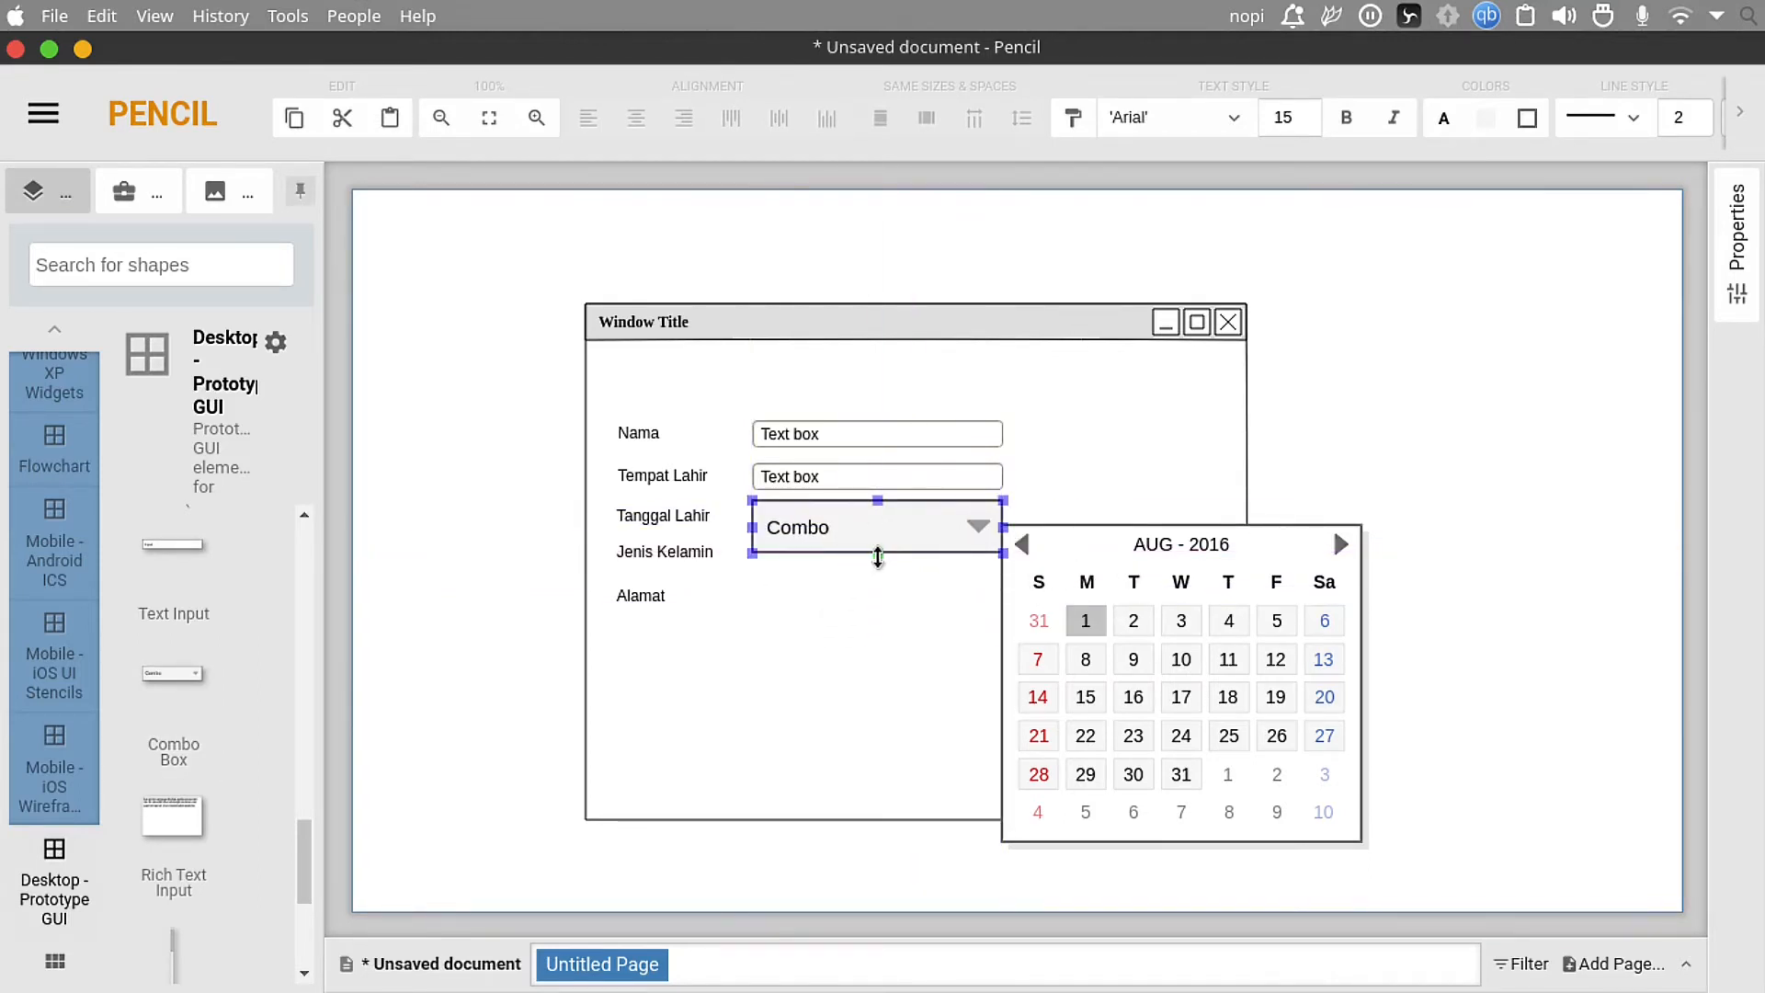
pyautogui.moveTo(878, 534); pyautogui.dragTo(878, 531)
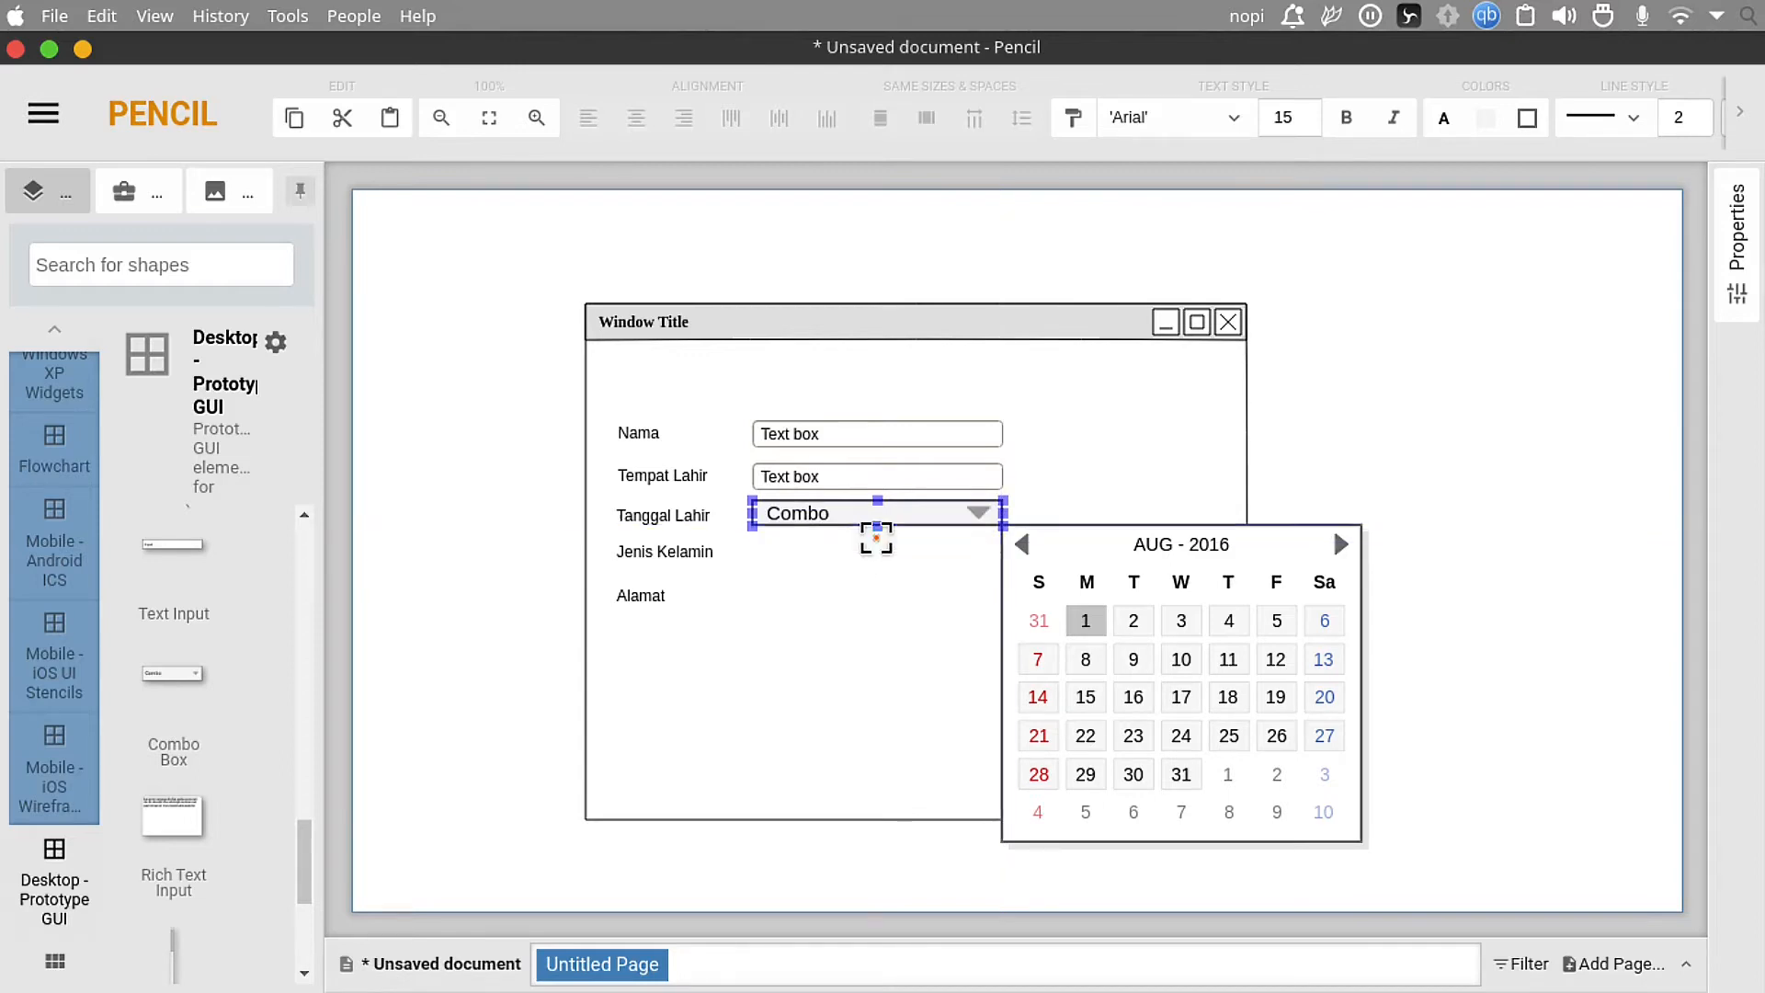
# Step: Replace the text of the combo box beside "Tanggal Lahir" with "DD/MM/YYYY"
pyautogui.click(1422, 516)
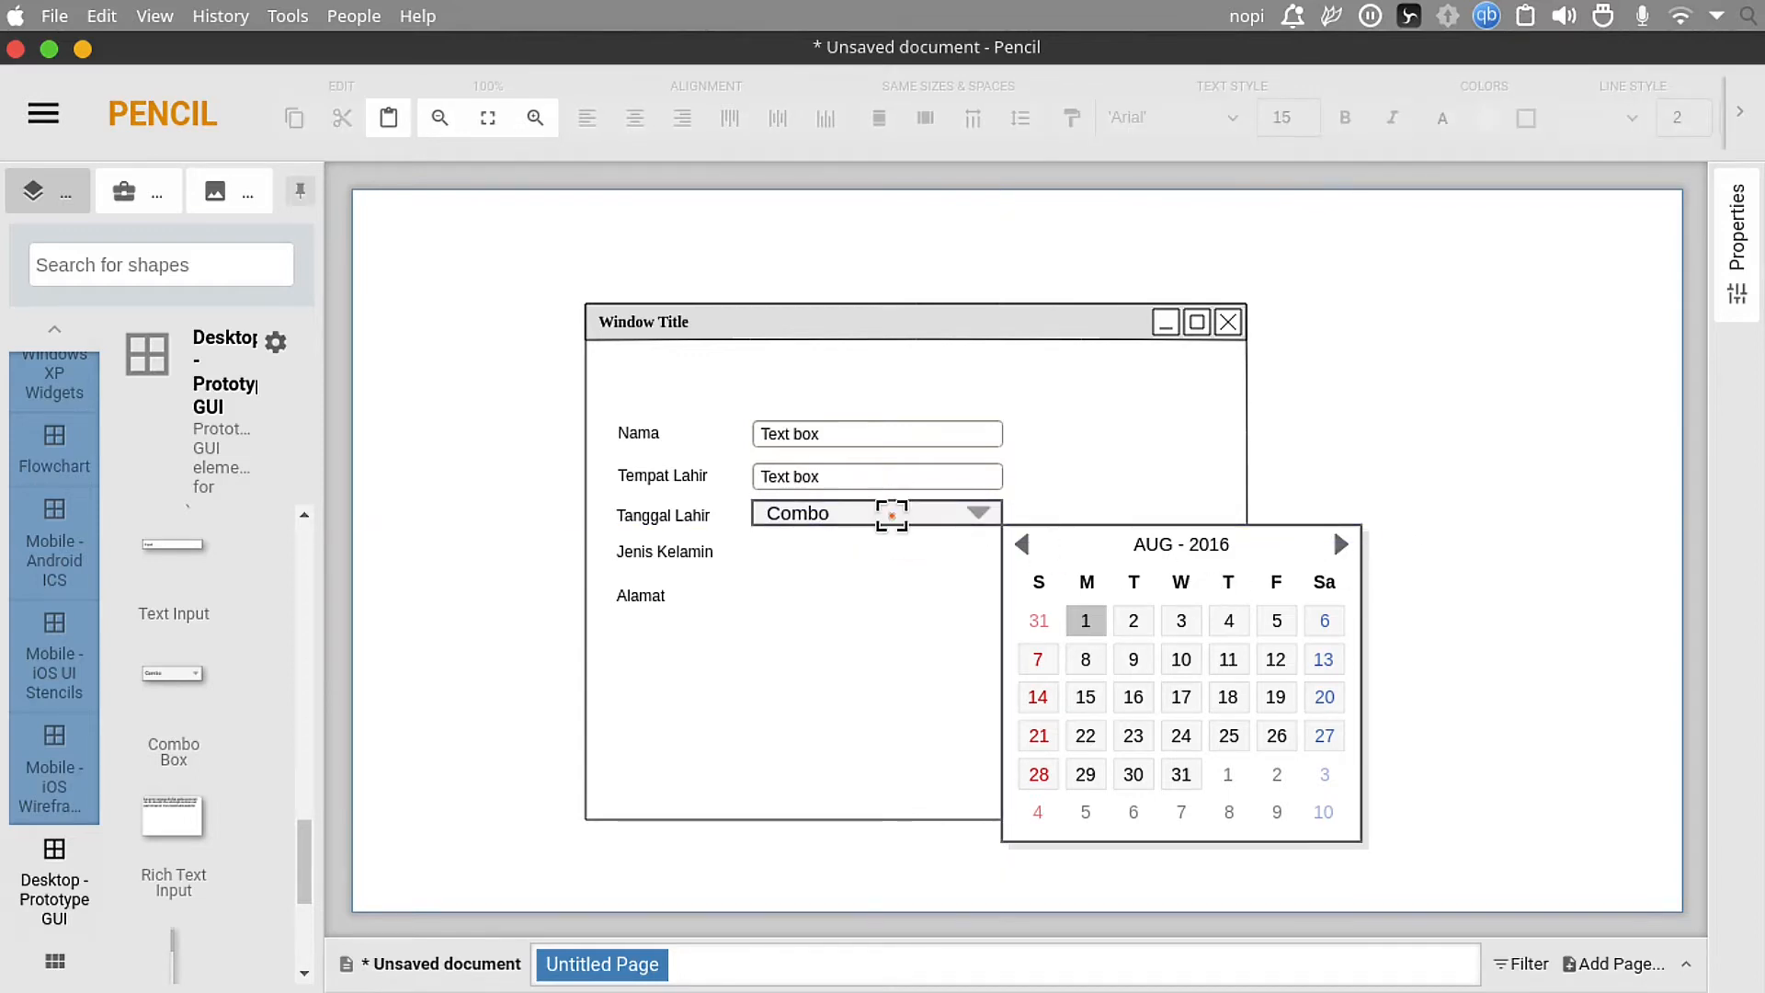
pyautogui.doubleClick(891, 512)
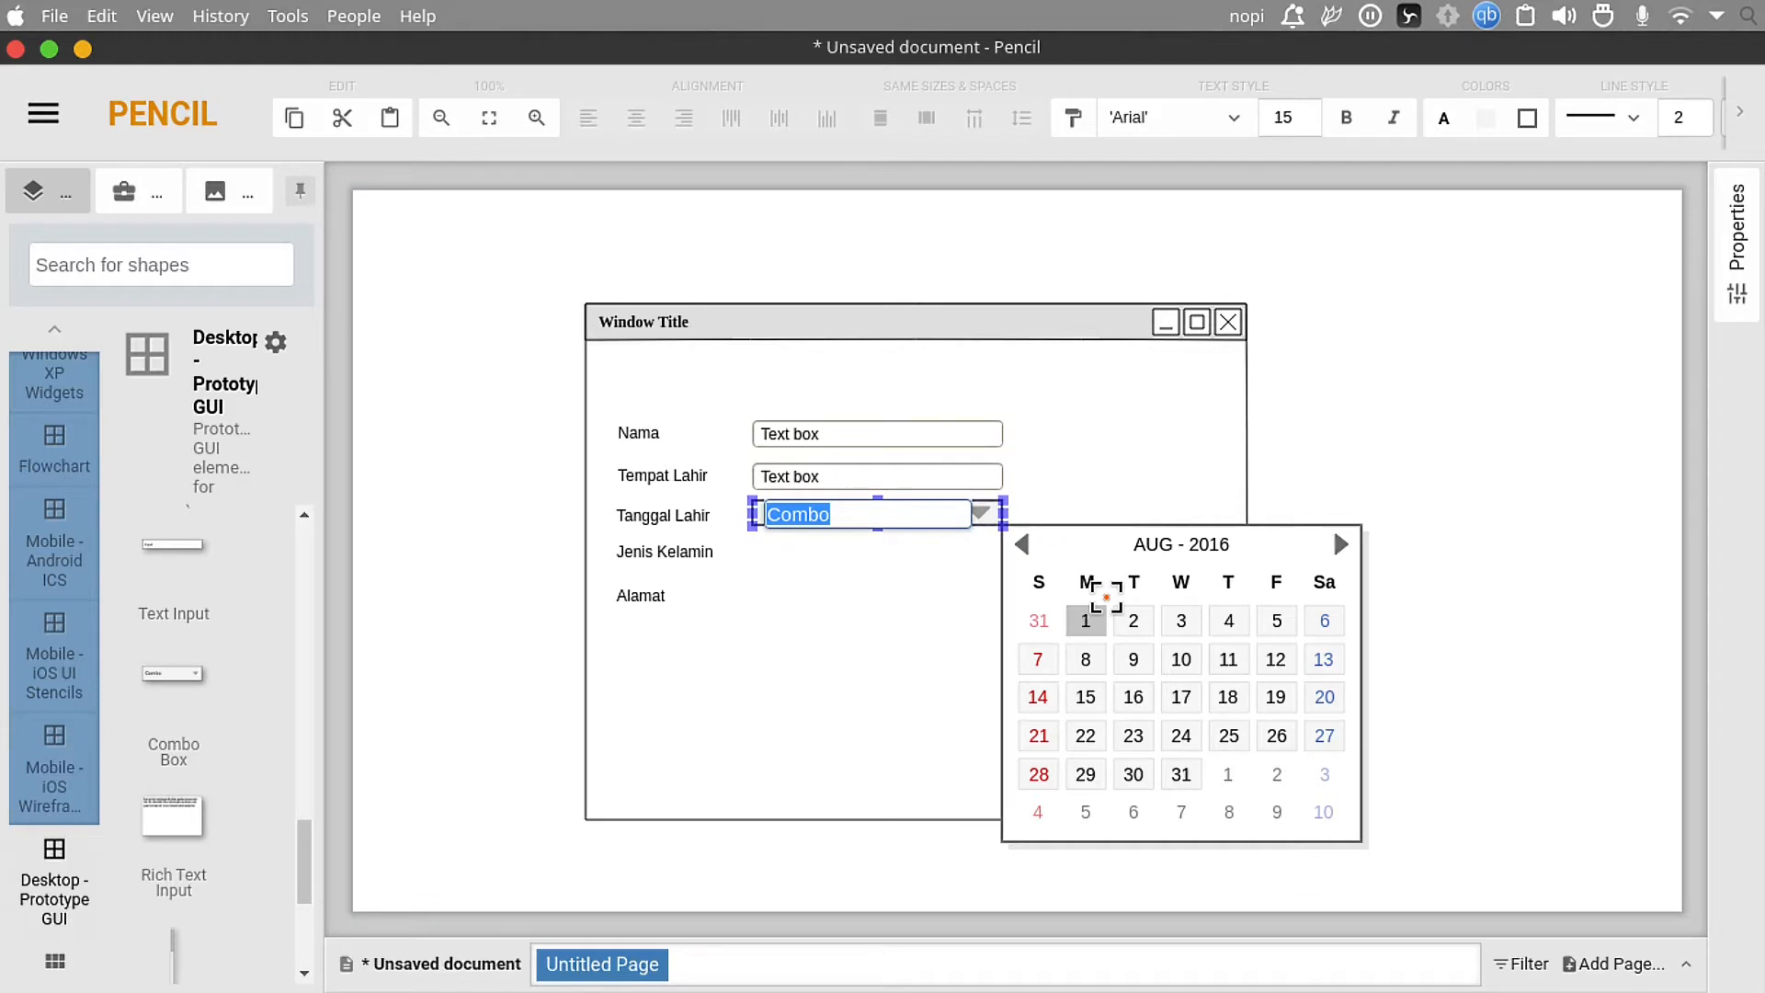
pyautogui.write('DD')
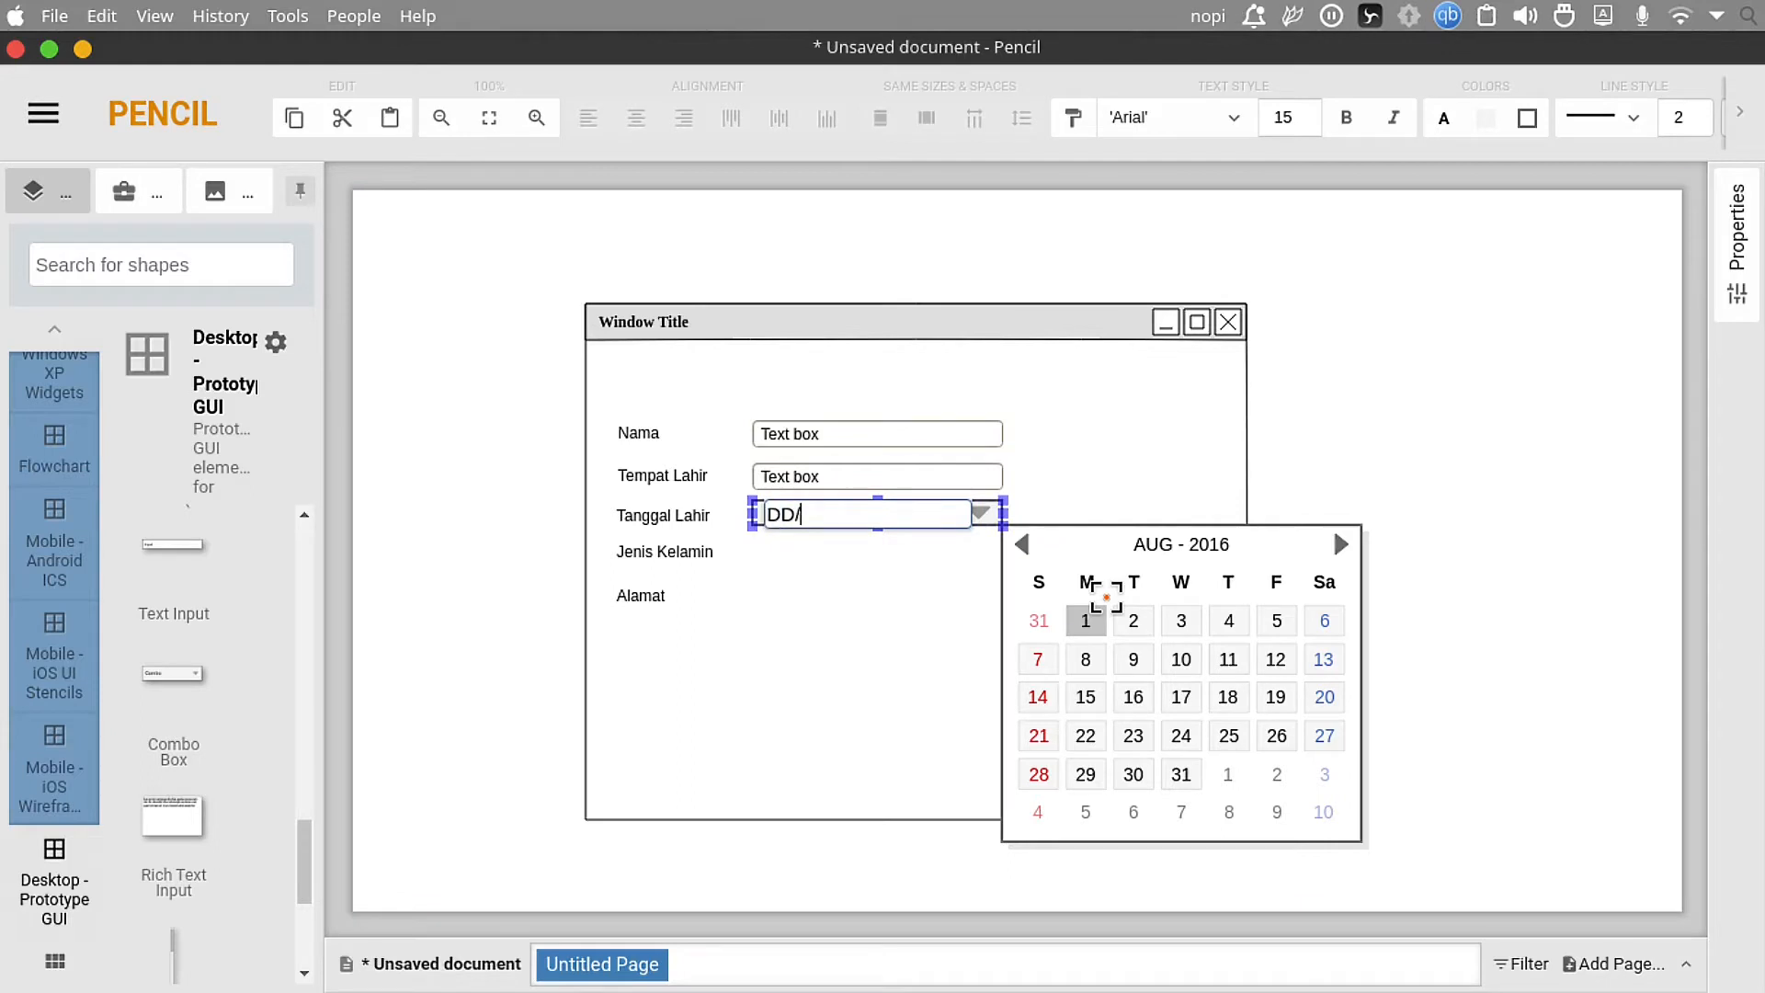
pyautogui.write('/MM/YYYY')
pyautogui.click(1540, 581)
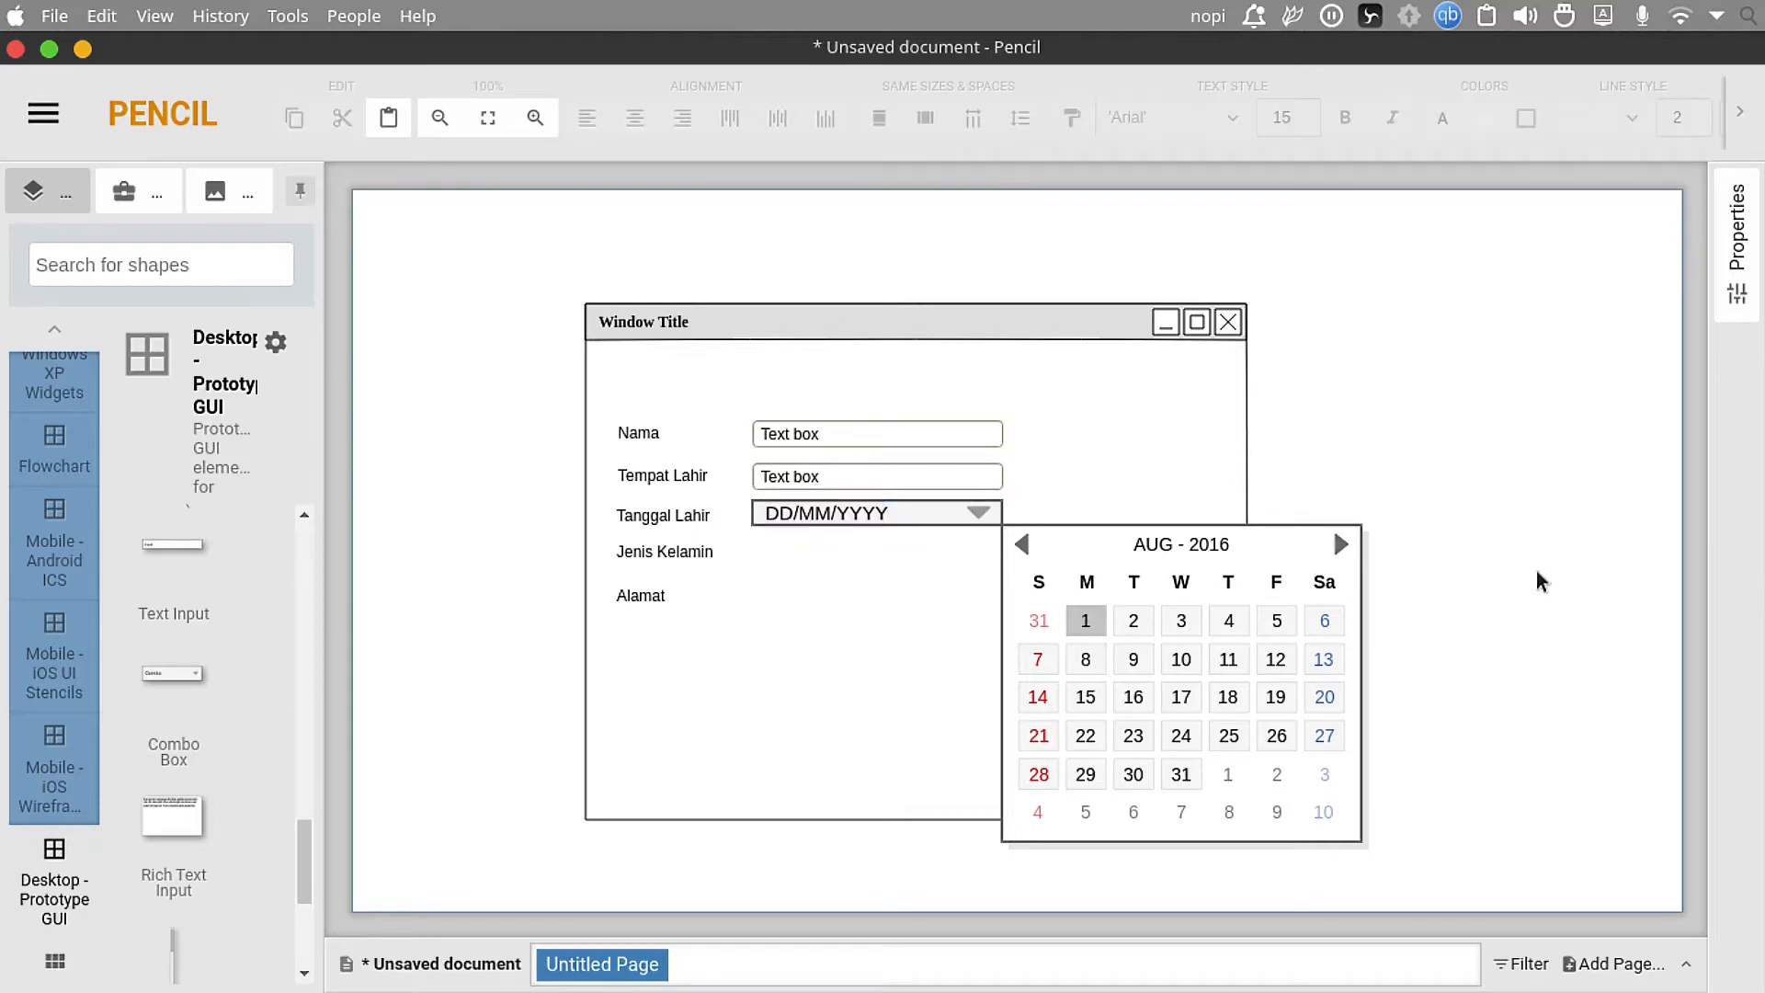
# Step: Change the year in the calendar's heading so that it reads "AUG - 2020"
pyautogui.doubleClick(1217, 550)
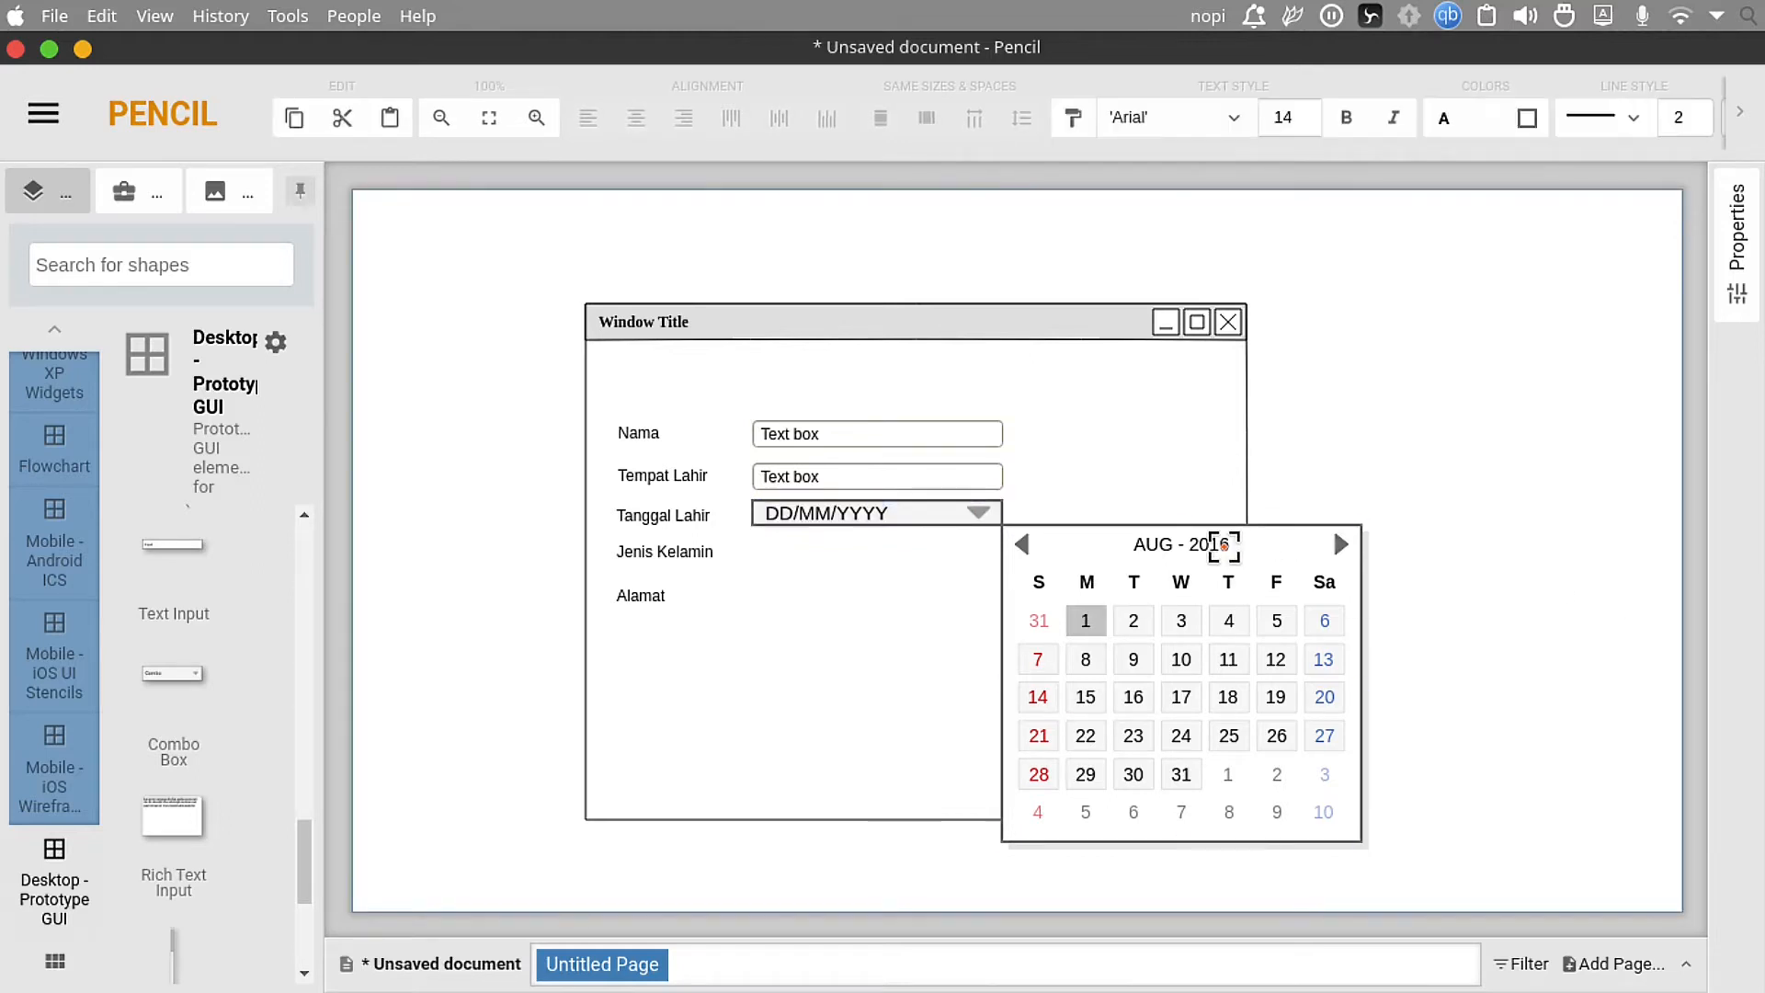
pyautogui.moveTo(1199, 549); pyautogui.dragTo(1250, 561)
pyautogui.press('BackSpace')
pyautogui.press('BackSpace')
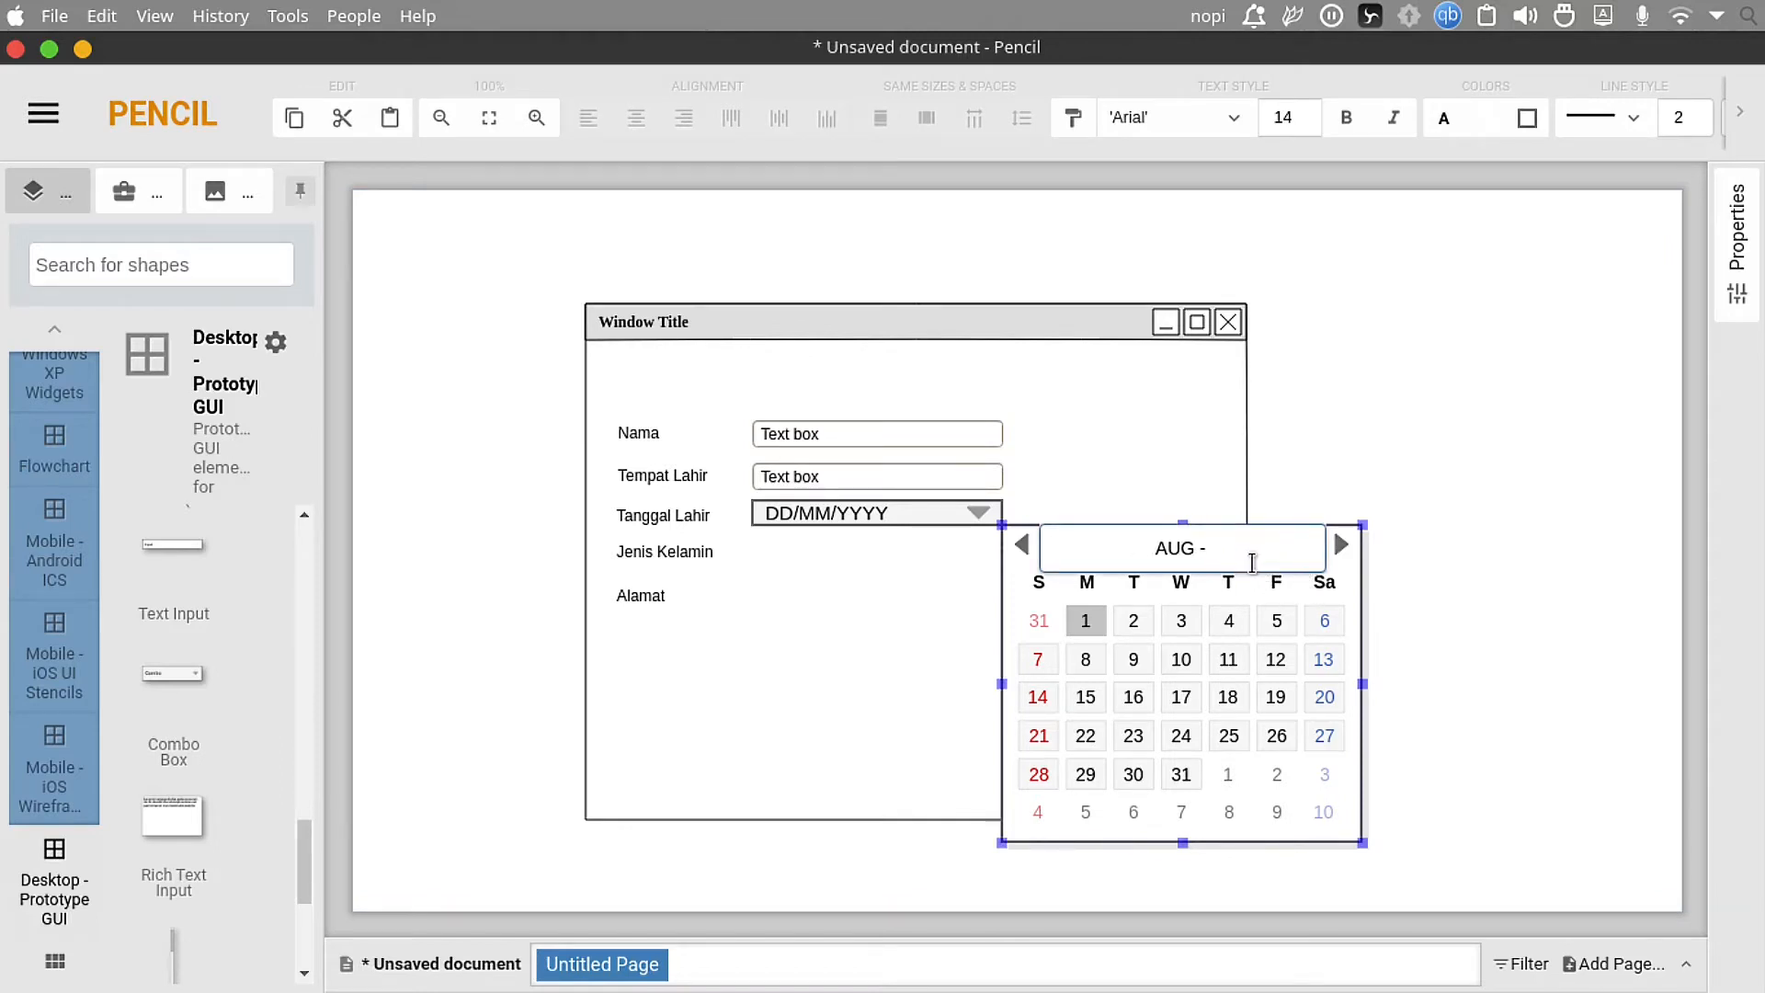
pyautogui.write('2020')
pyautogui.click(1469, 568)
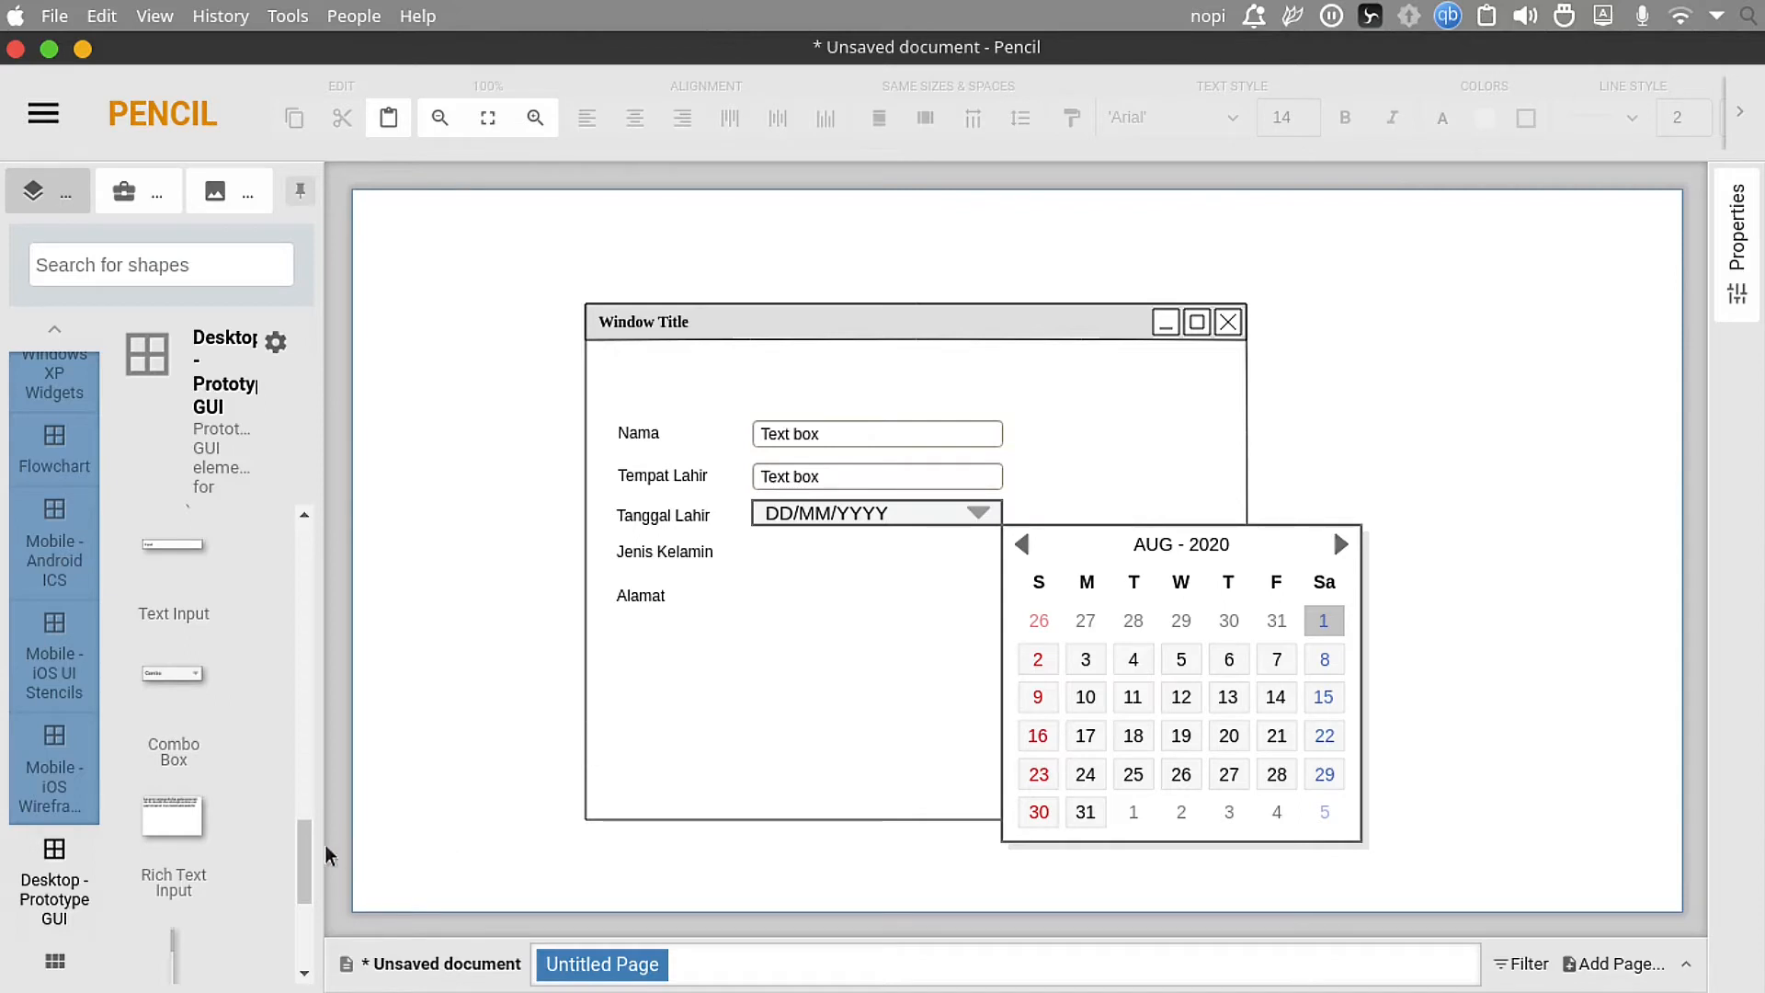
# Step: Place a checked Prototype GUI radio button beside "Jenis Kelamin" and label it "Laki-laki"
pyautogui.moveTo(326, 855); pyautogui.dragTo(327, 808)
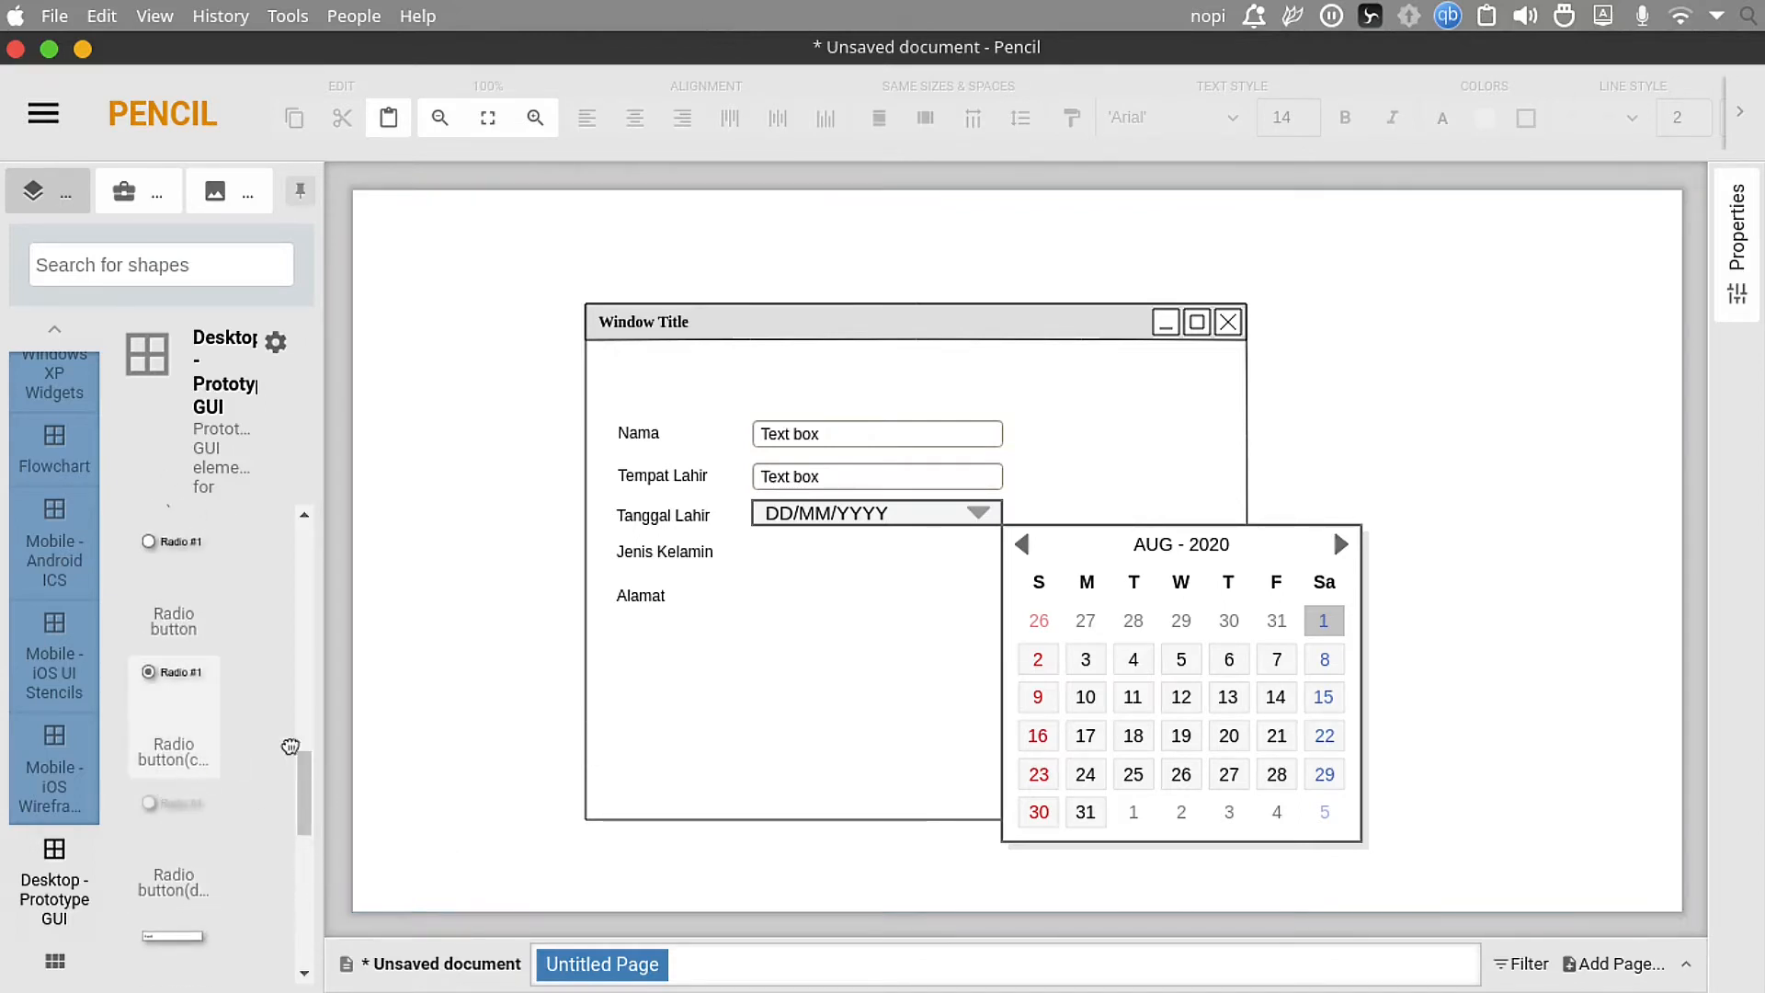
pyautogui.moveTo(290, 747); pyautogui.dragTo(839, 553)
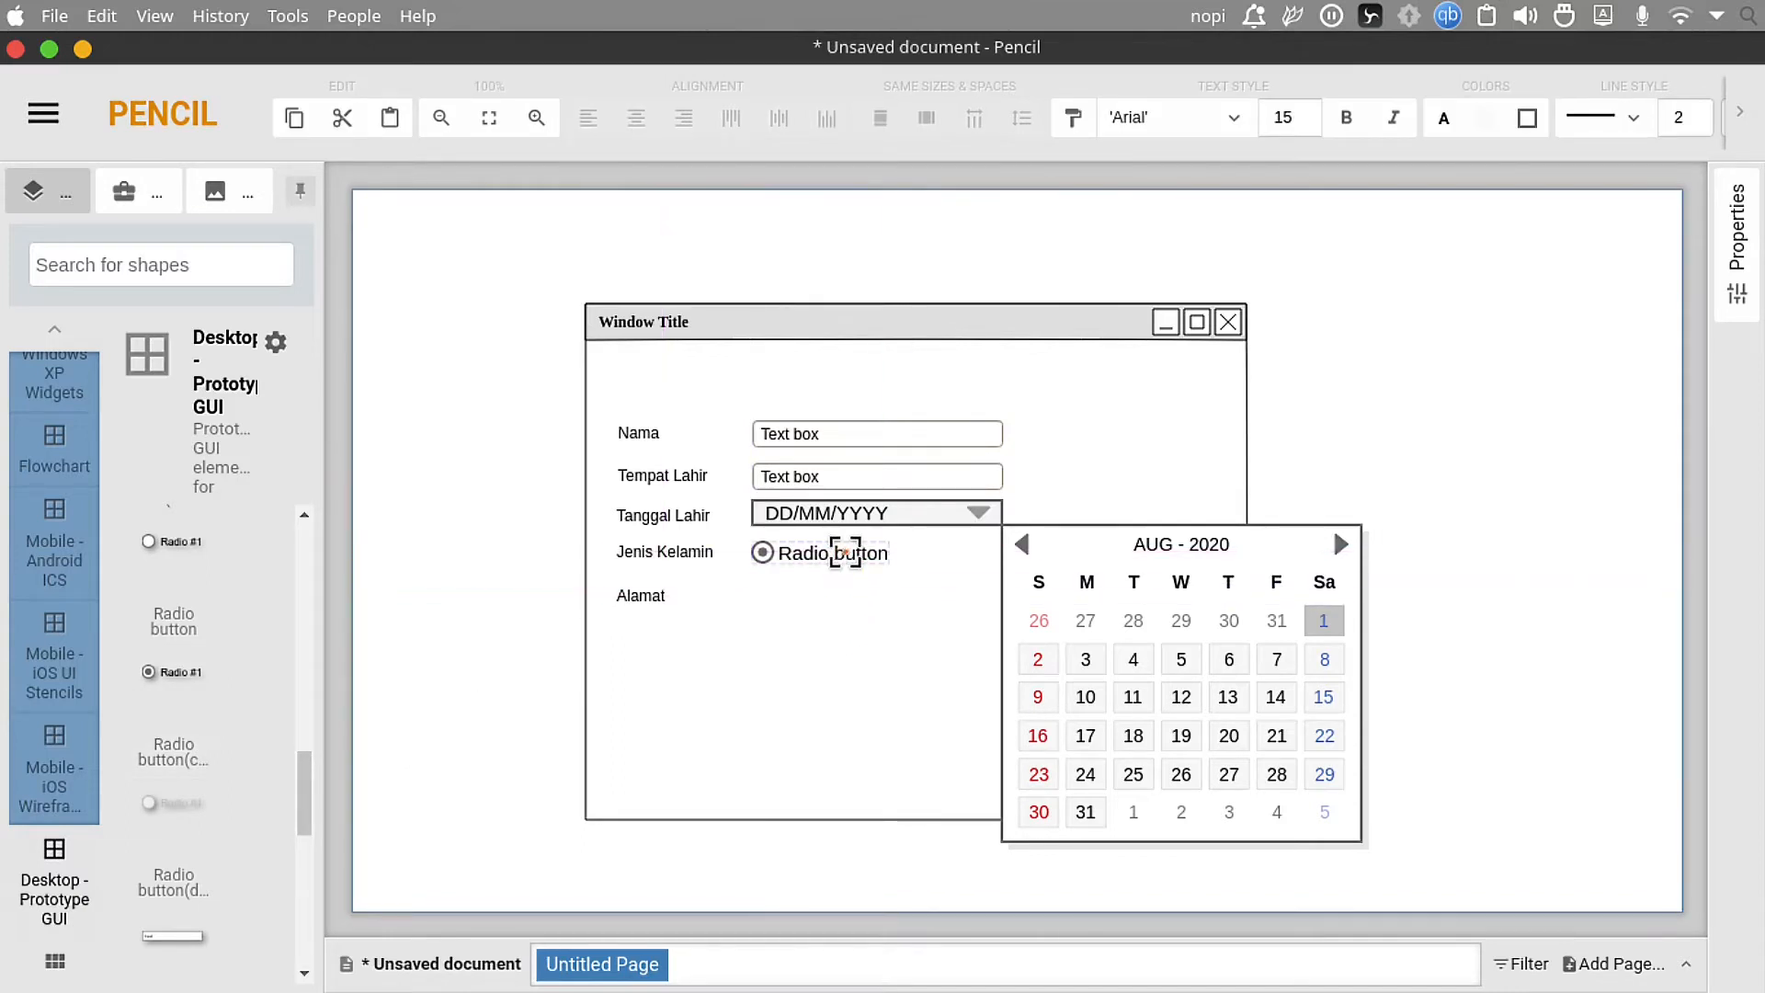
pyautogui.doubleClick(839, 554)
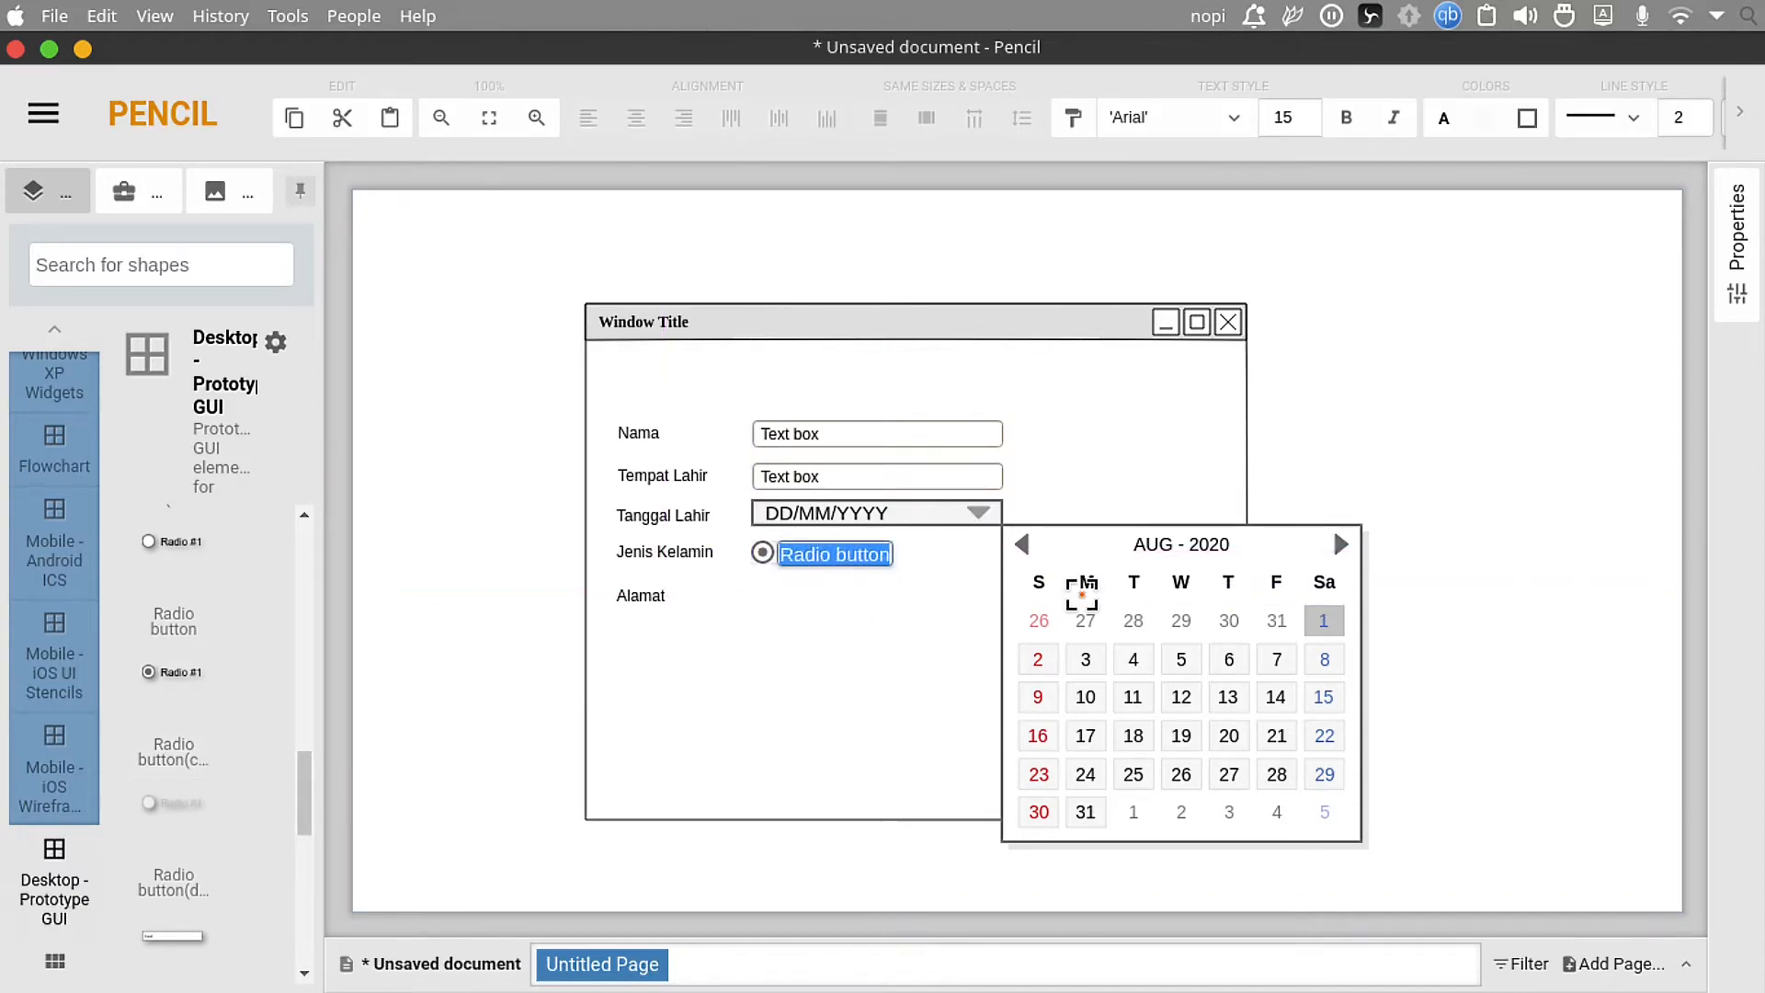
pyautogui.write('lAKI')
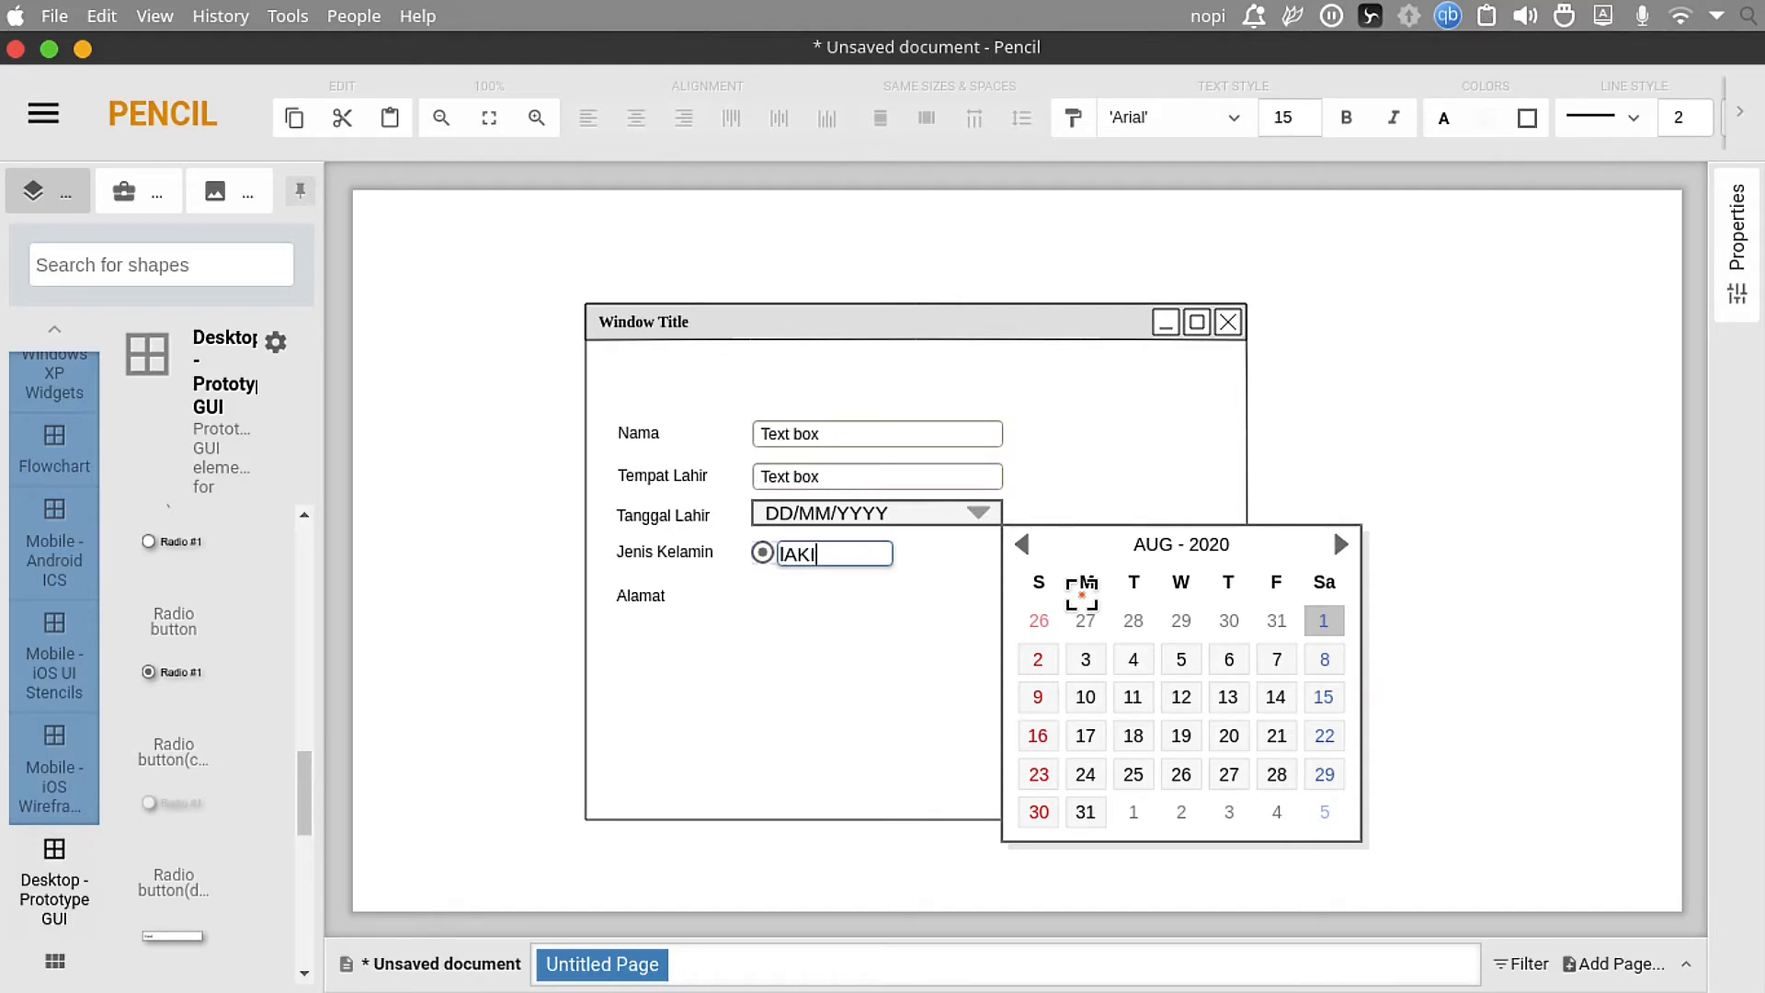
pyautogui.write('lAK')
pyautogui.write('Laki')
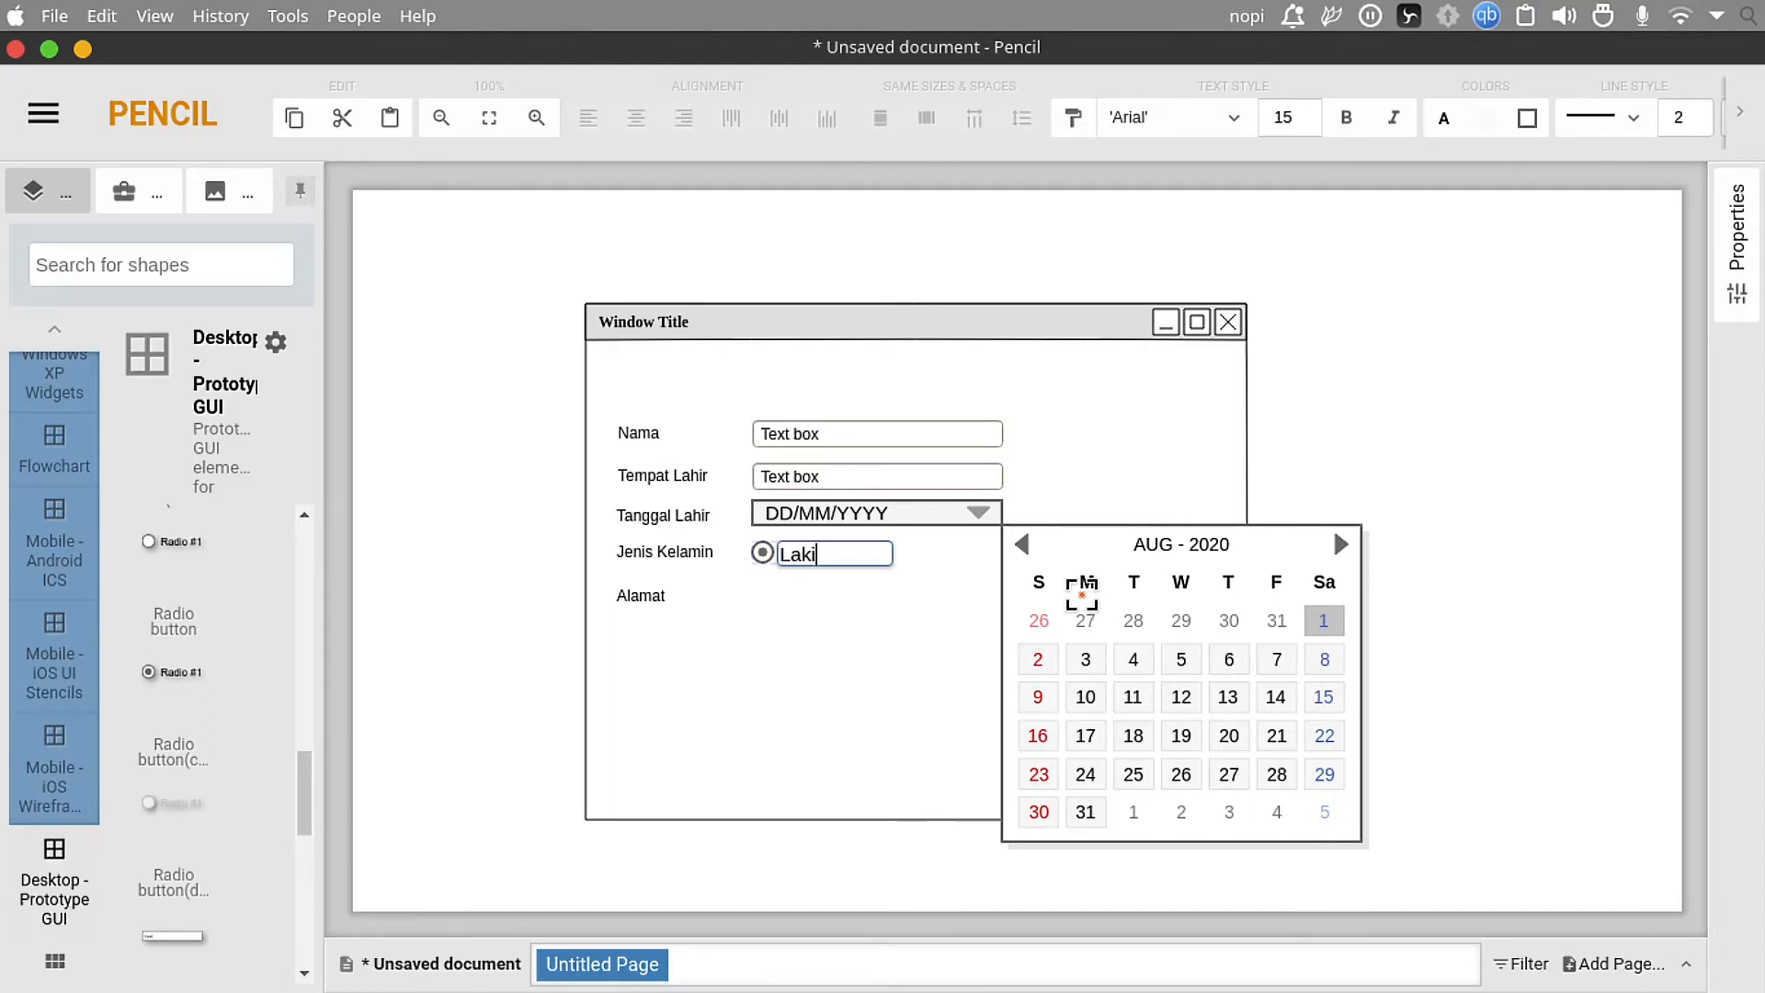
pyautogui.write('-laki')
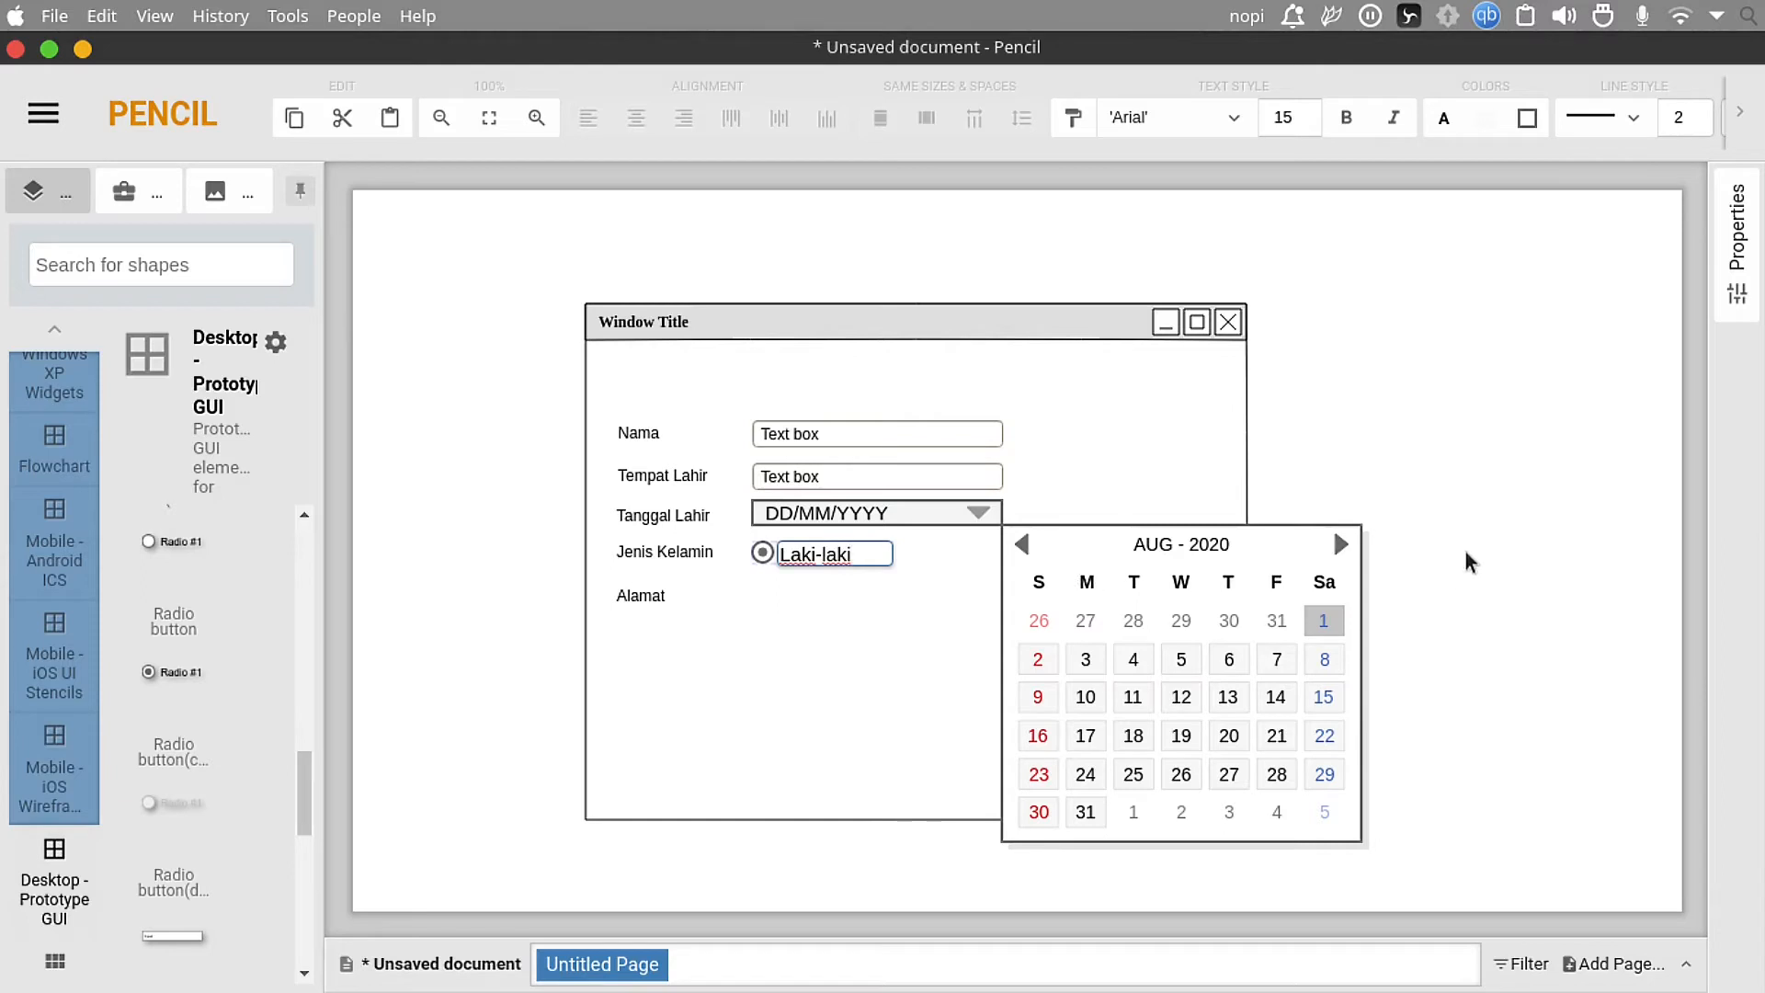
pyautogui.click(1466, 555)
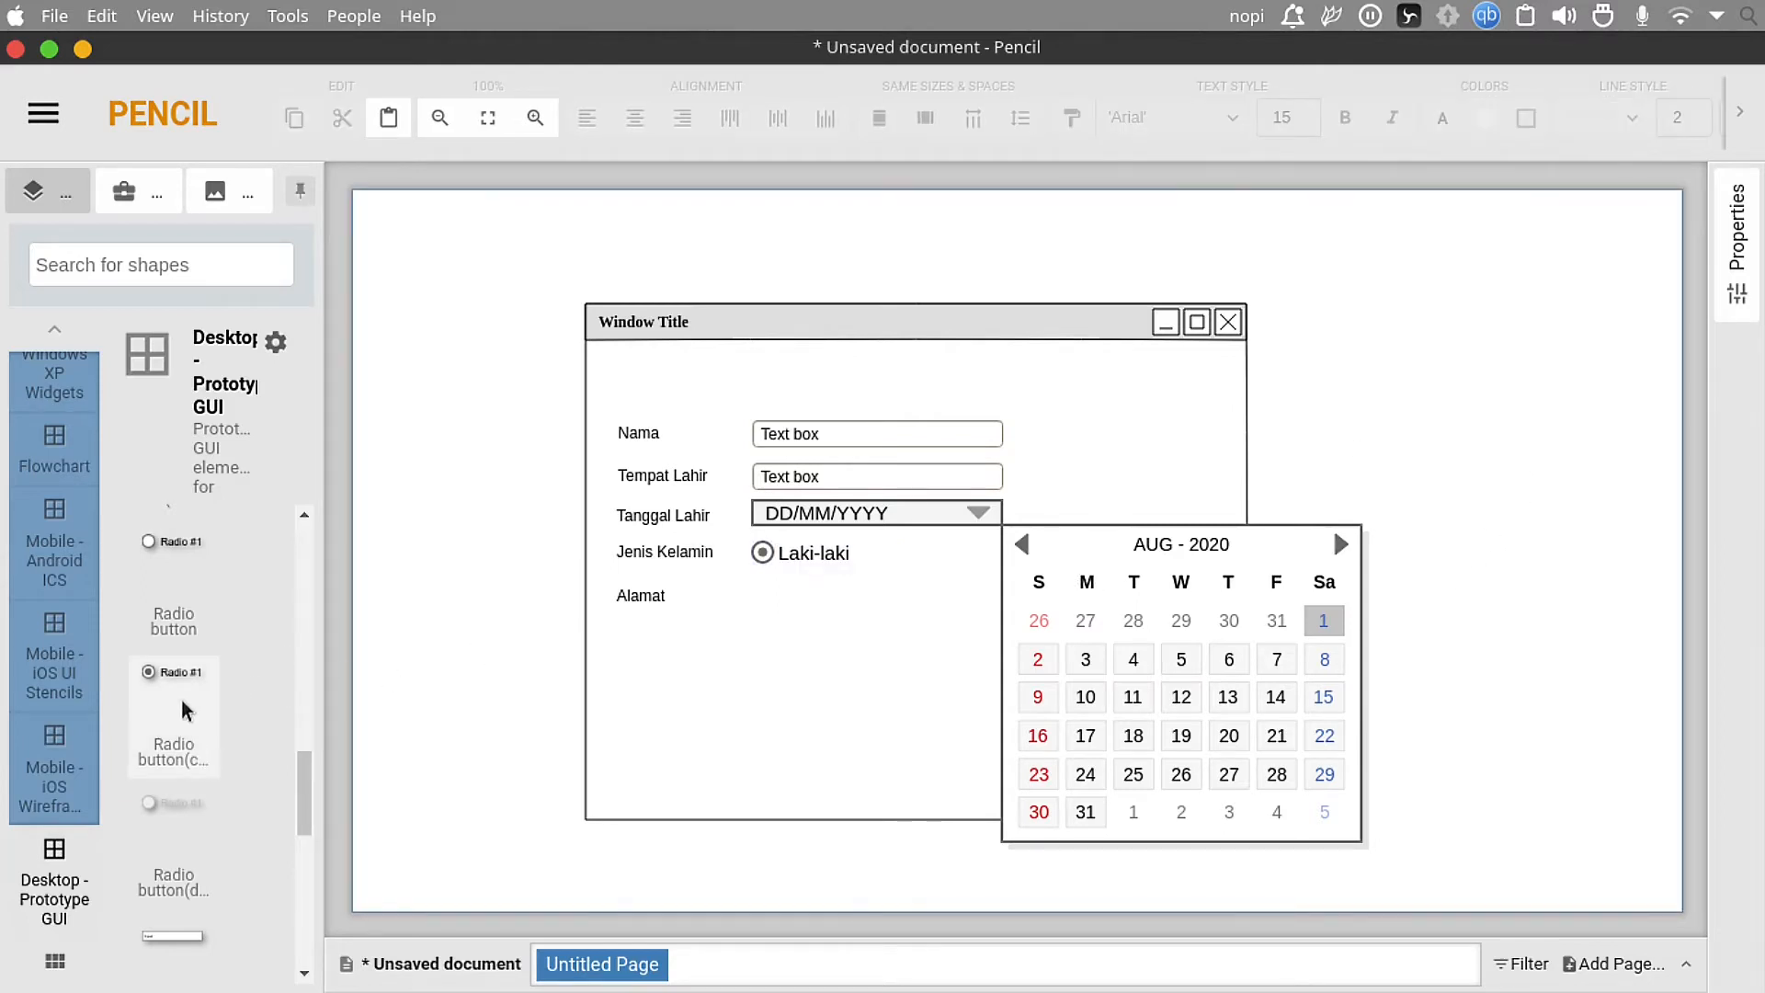
# Step: Add a second checked radio button below "Laki-laki" and label it "Perempuan"
pyautogui.moveTo(184, 709); pyautogui.dragTo(830, 593)
pyautogui.doubleClick(830, 594)
pyautogui.write('P')
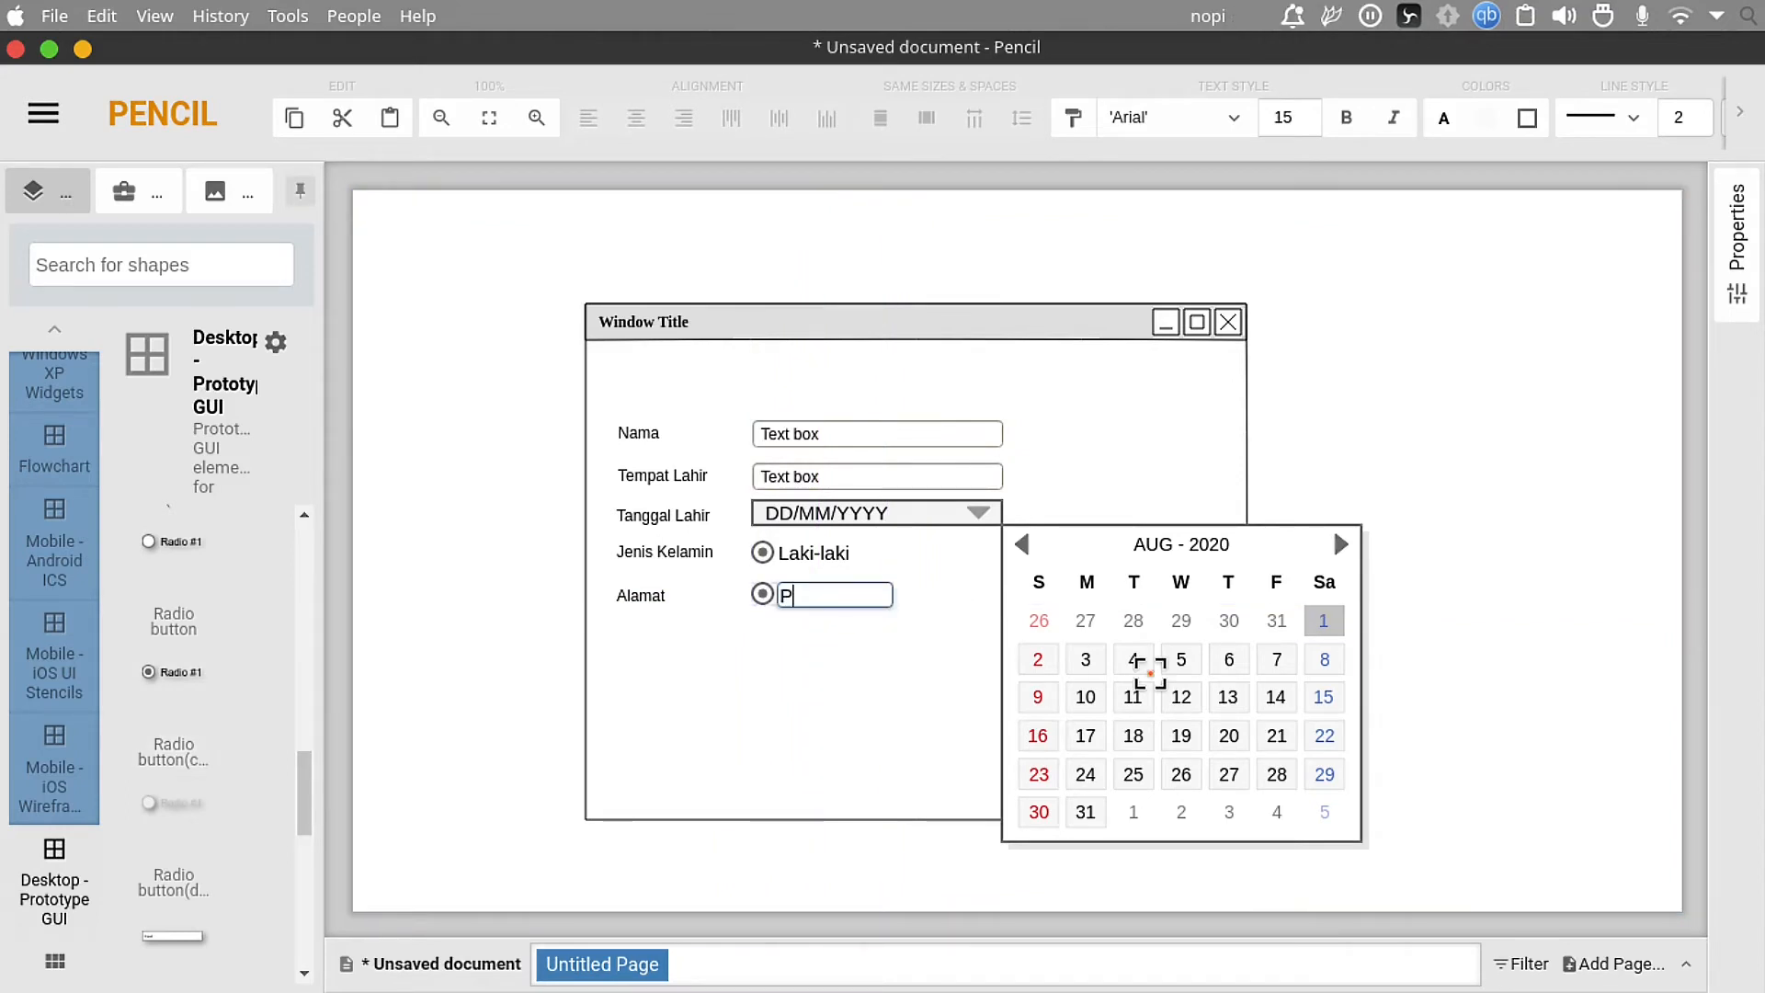
pyautogui.write('erempuan')
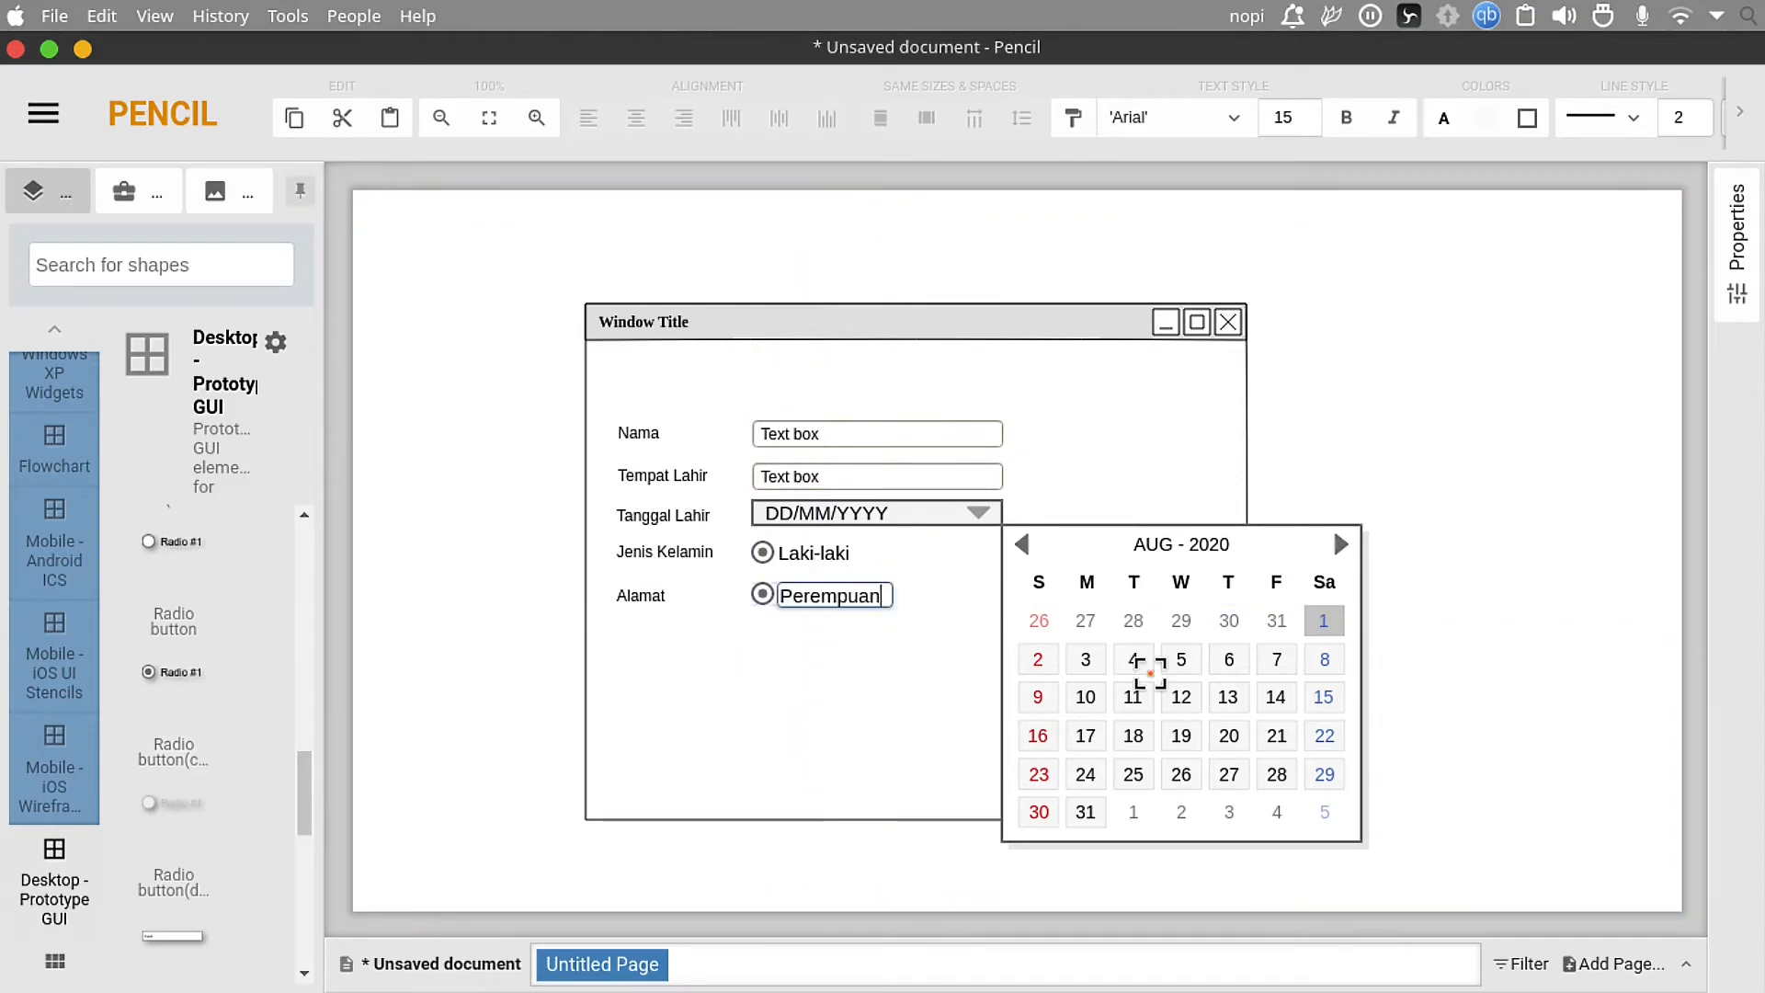
pyautogui.click(465, 607)
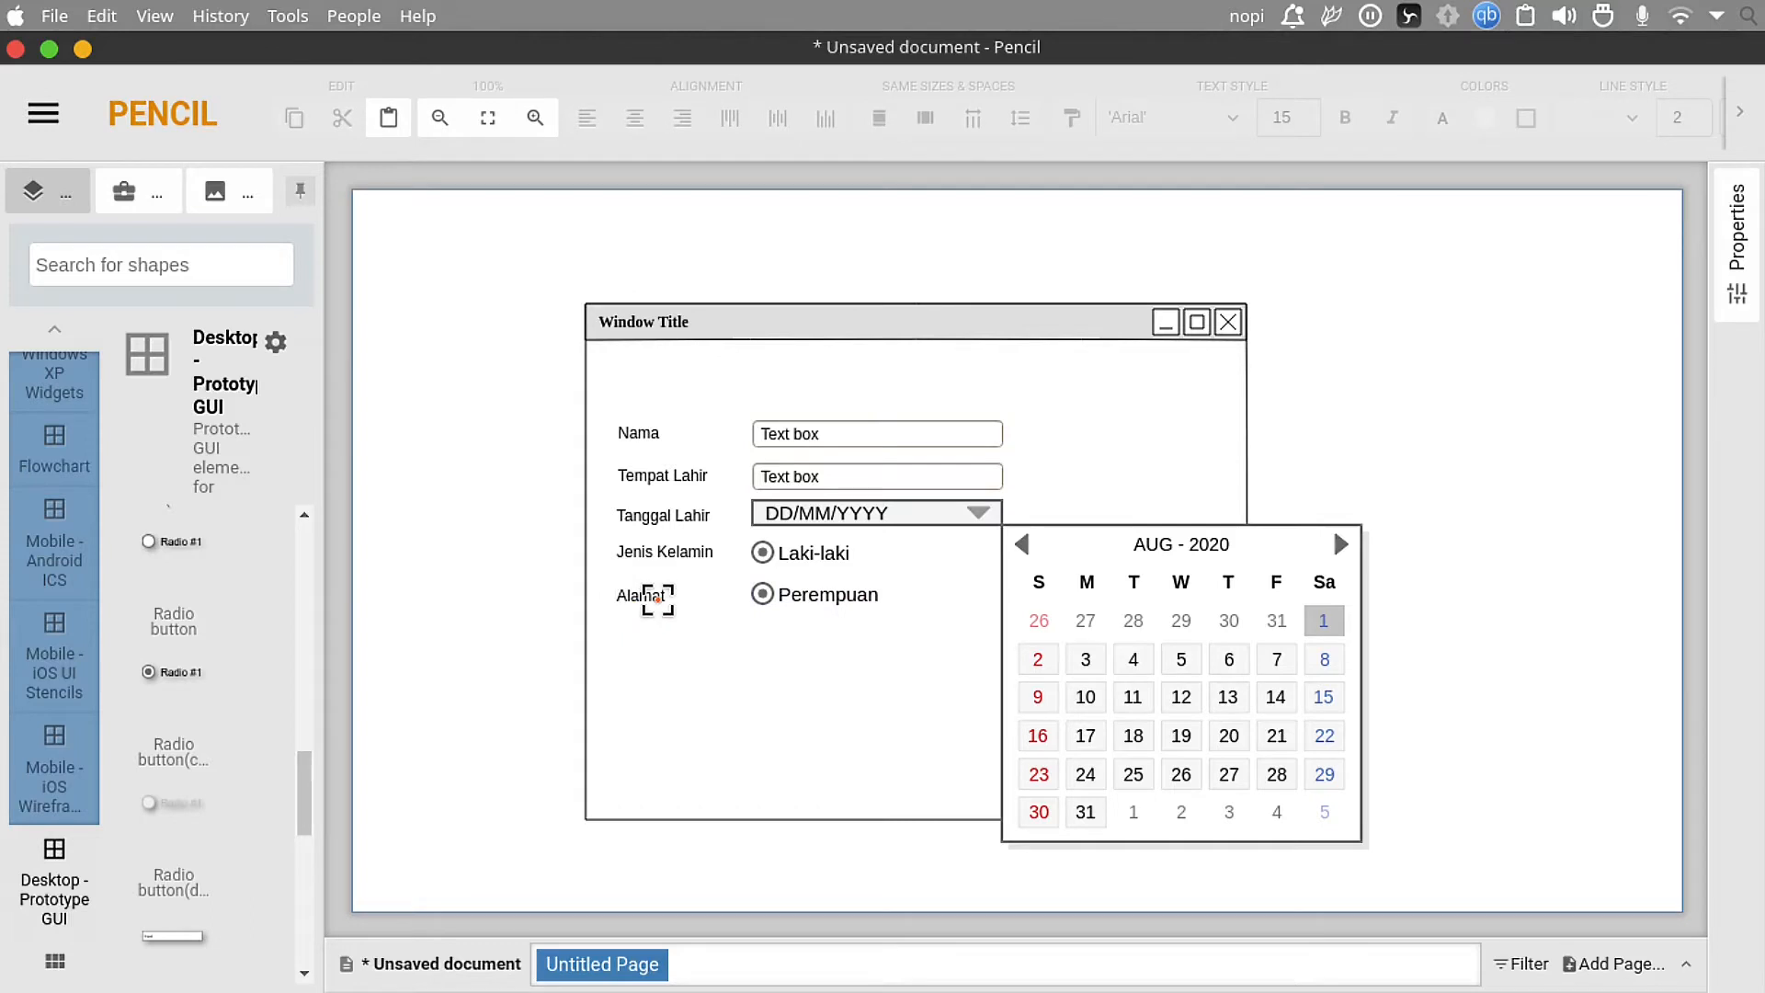
# Step: Move the "Alamat" label below the level of the "Perempuan" option and add a tall Windows XP Text Box beside it
pyautogui.moveTo(658, 598); pyautogui.dragTo(653, 632)
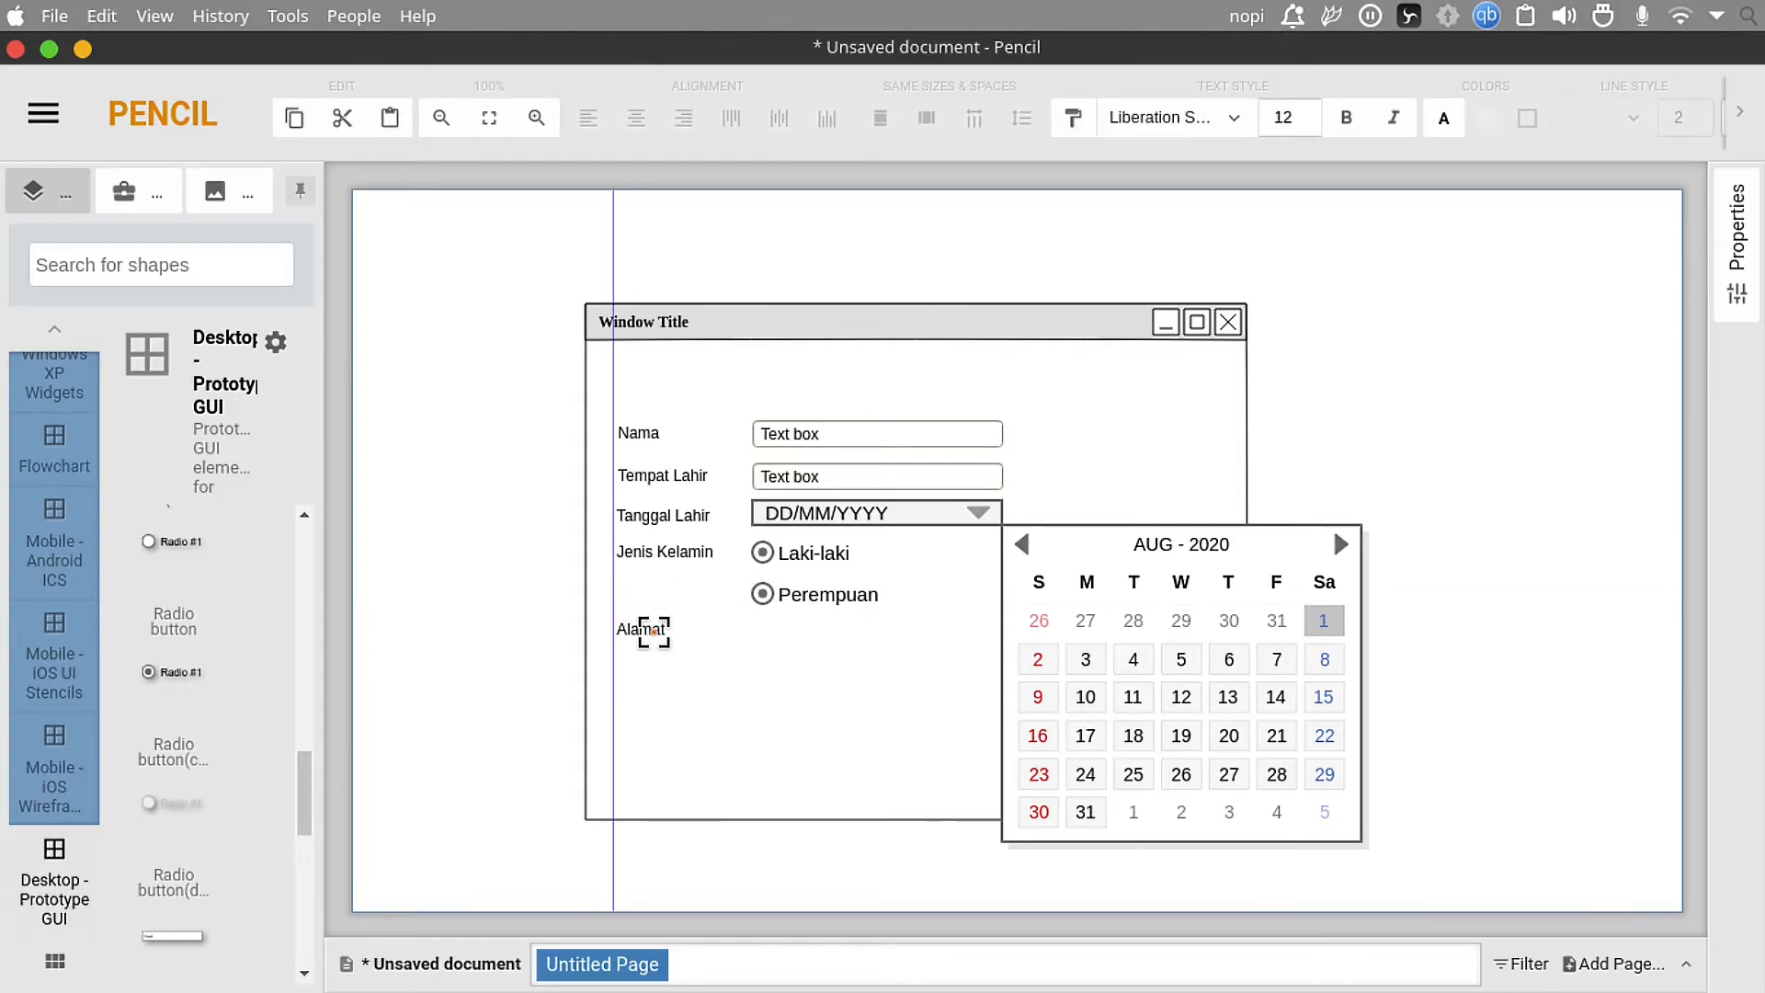
pyautogui.click(422, 761)
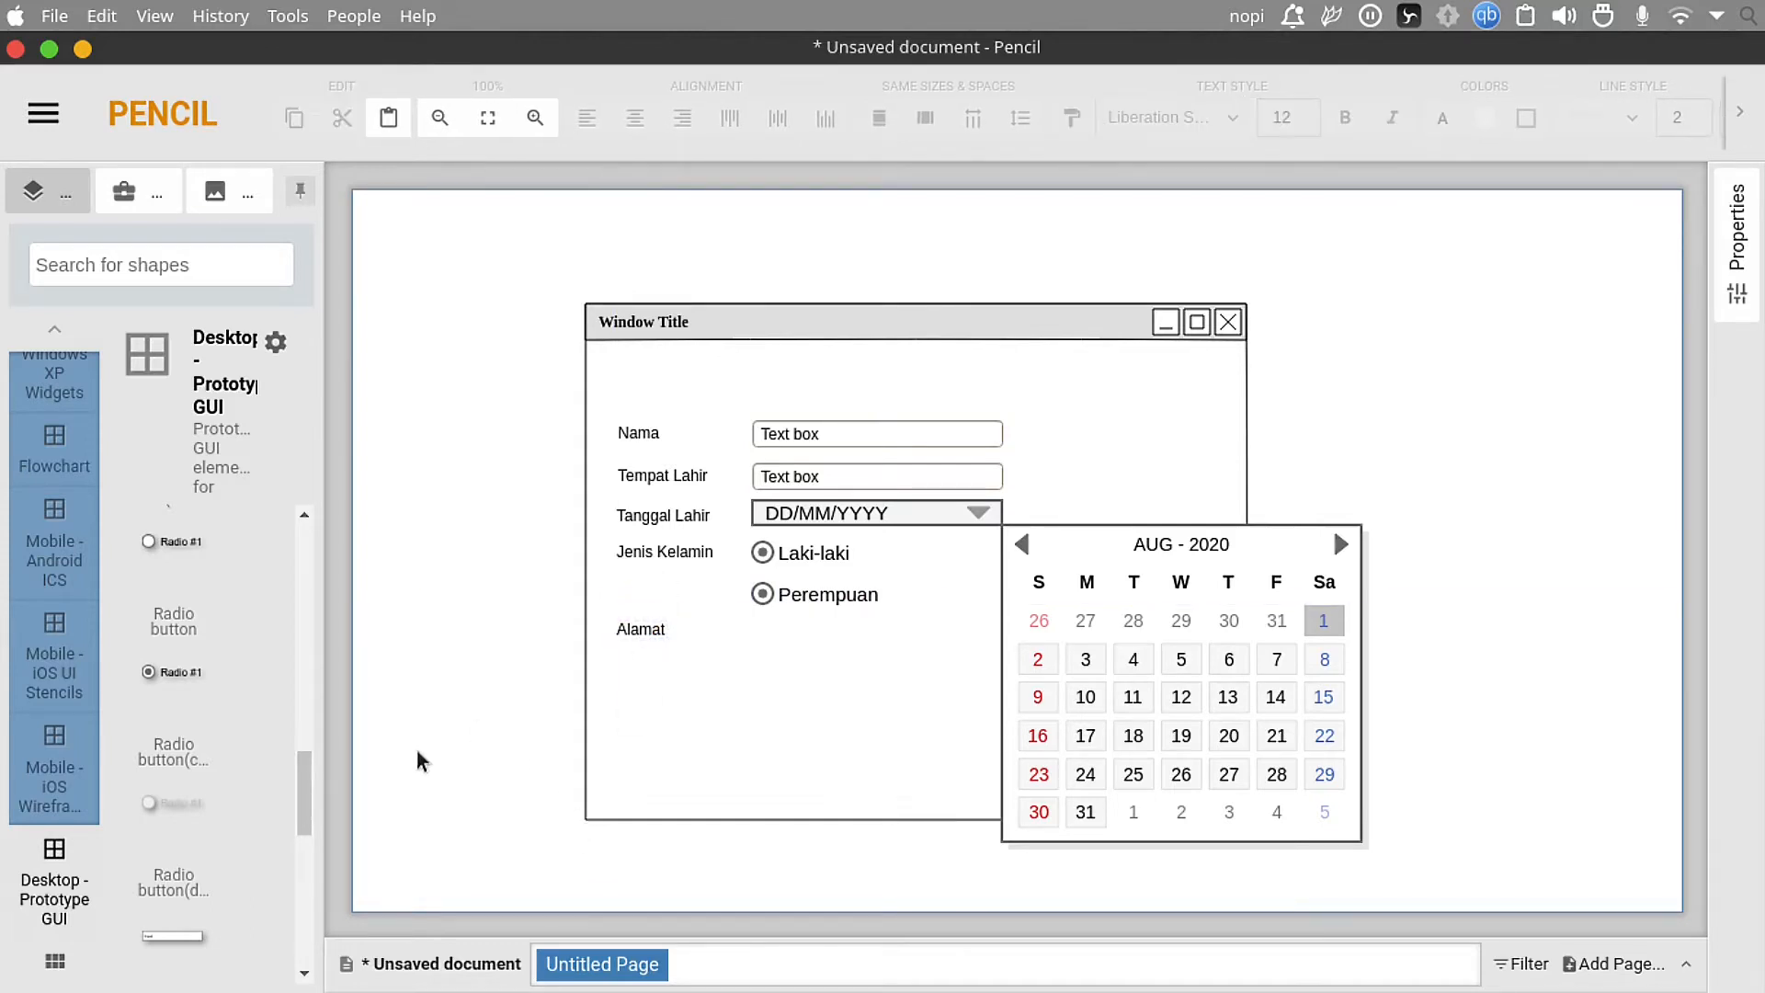
pyautogui.moveTo(311, 811); pyautogui.dragTo(394, 678)
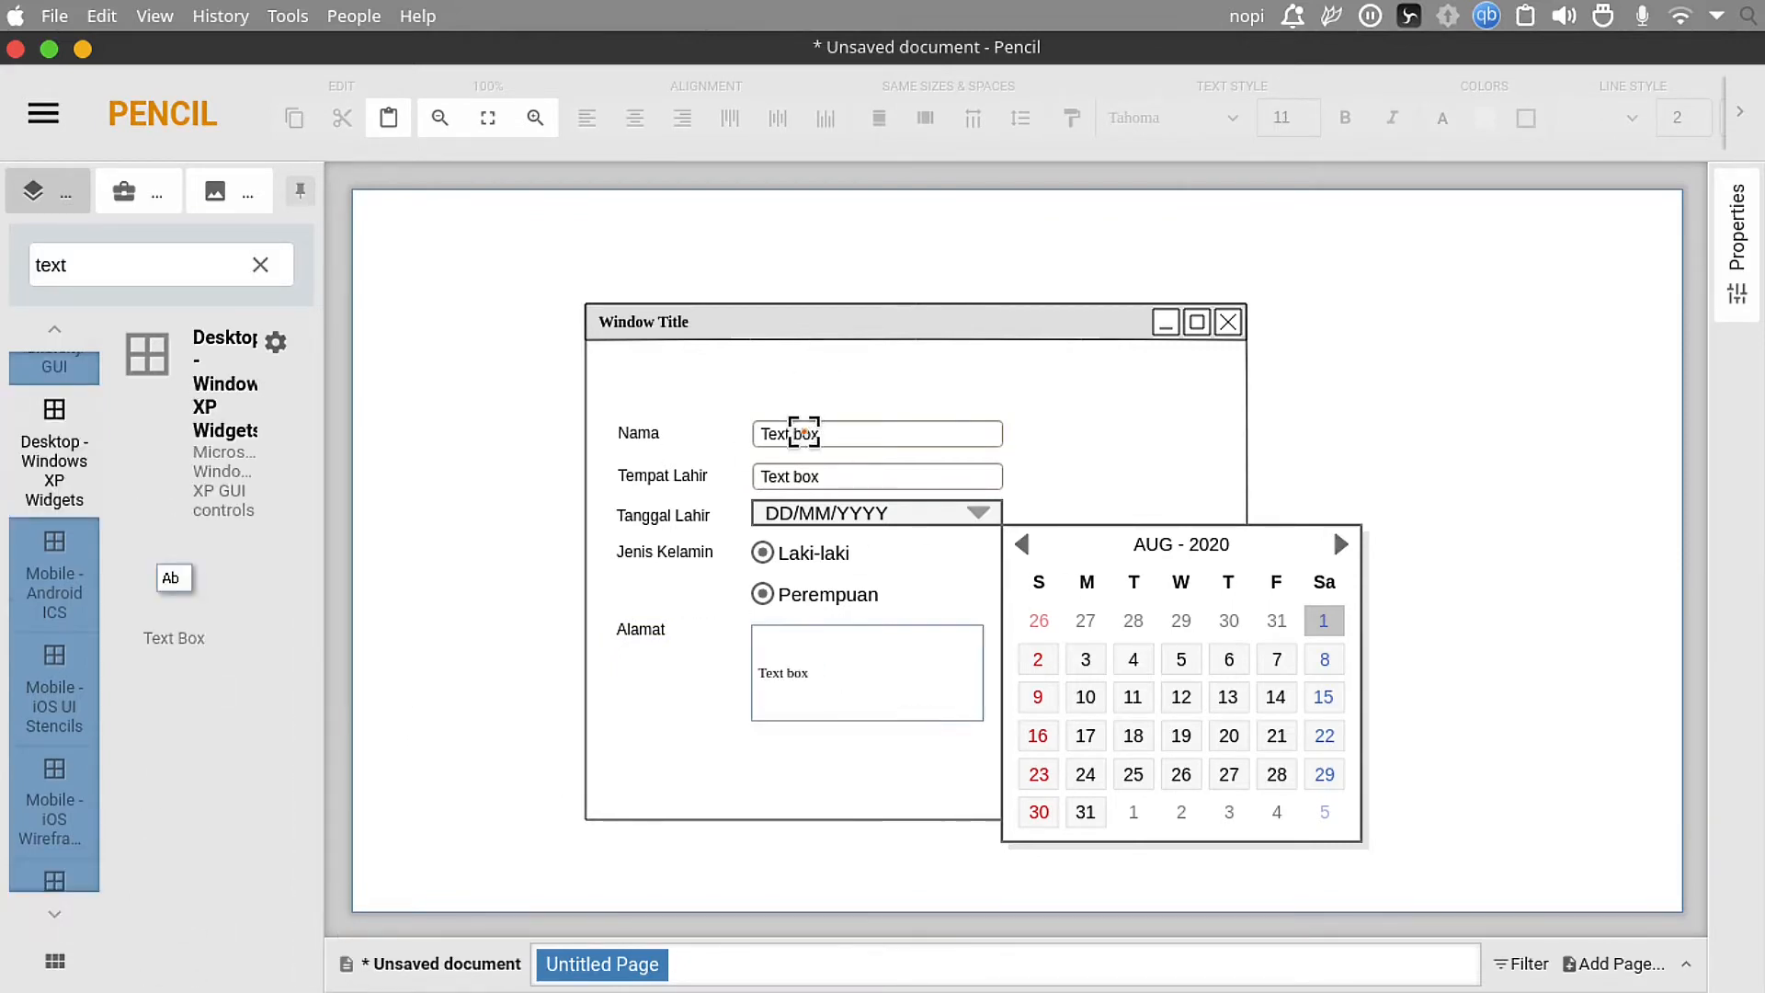
# Step: Clear the shape search, place a Windows XP Button below the "Alamat" text box, and label it "SIMPAN"
pyautogui.click(67, 602)
pyautogui.click(52, 448)
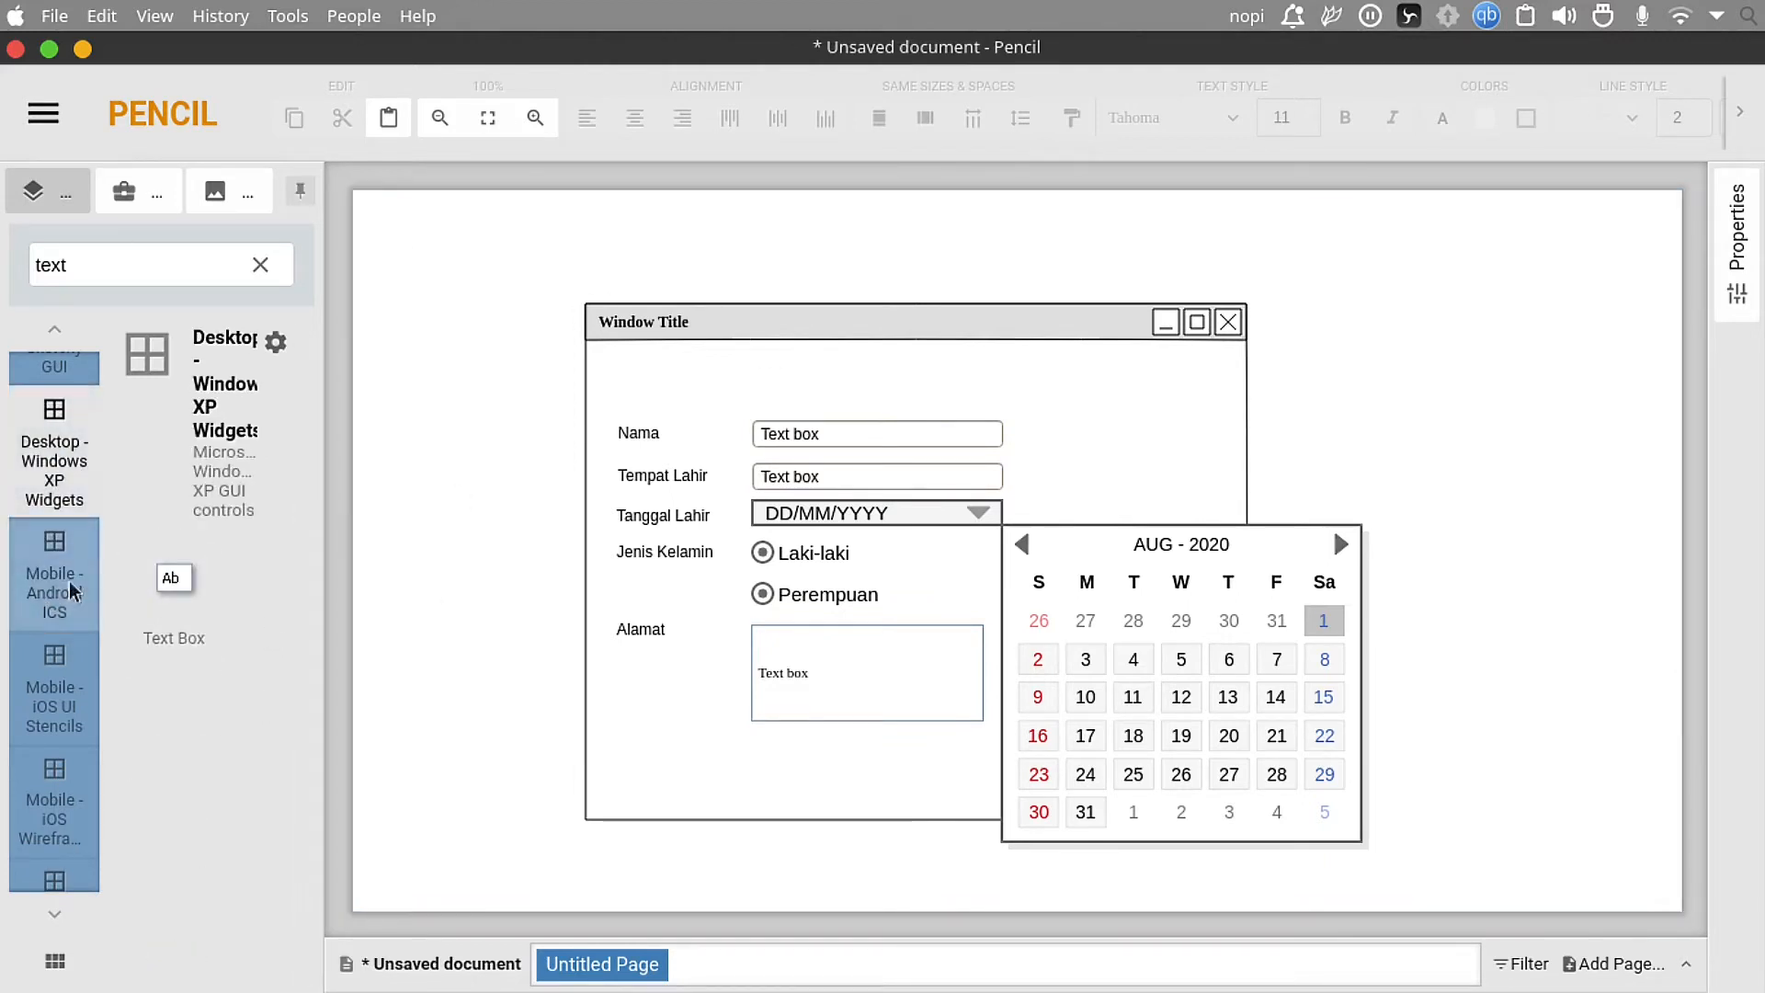
pyautogui.click(260, 265)
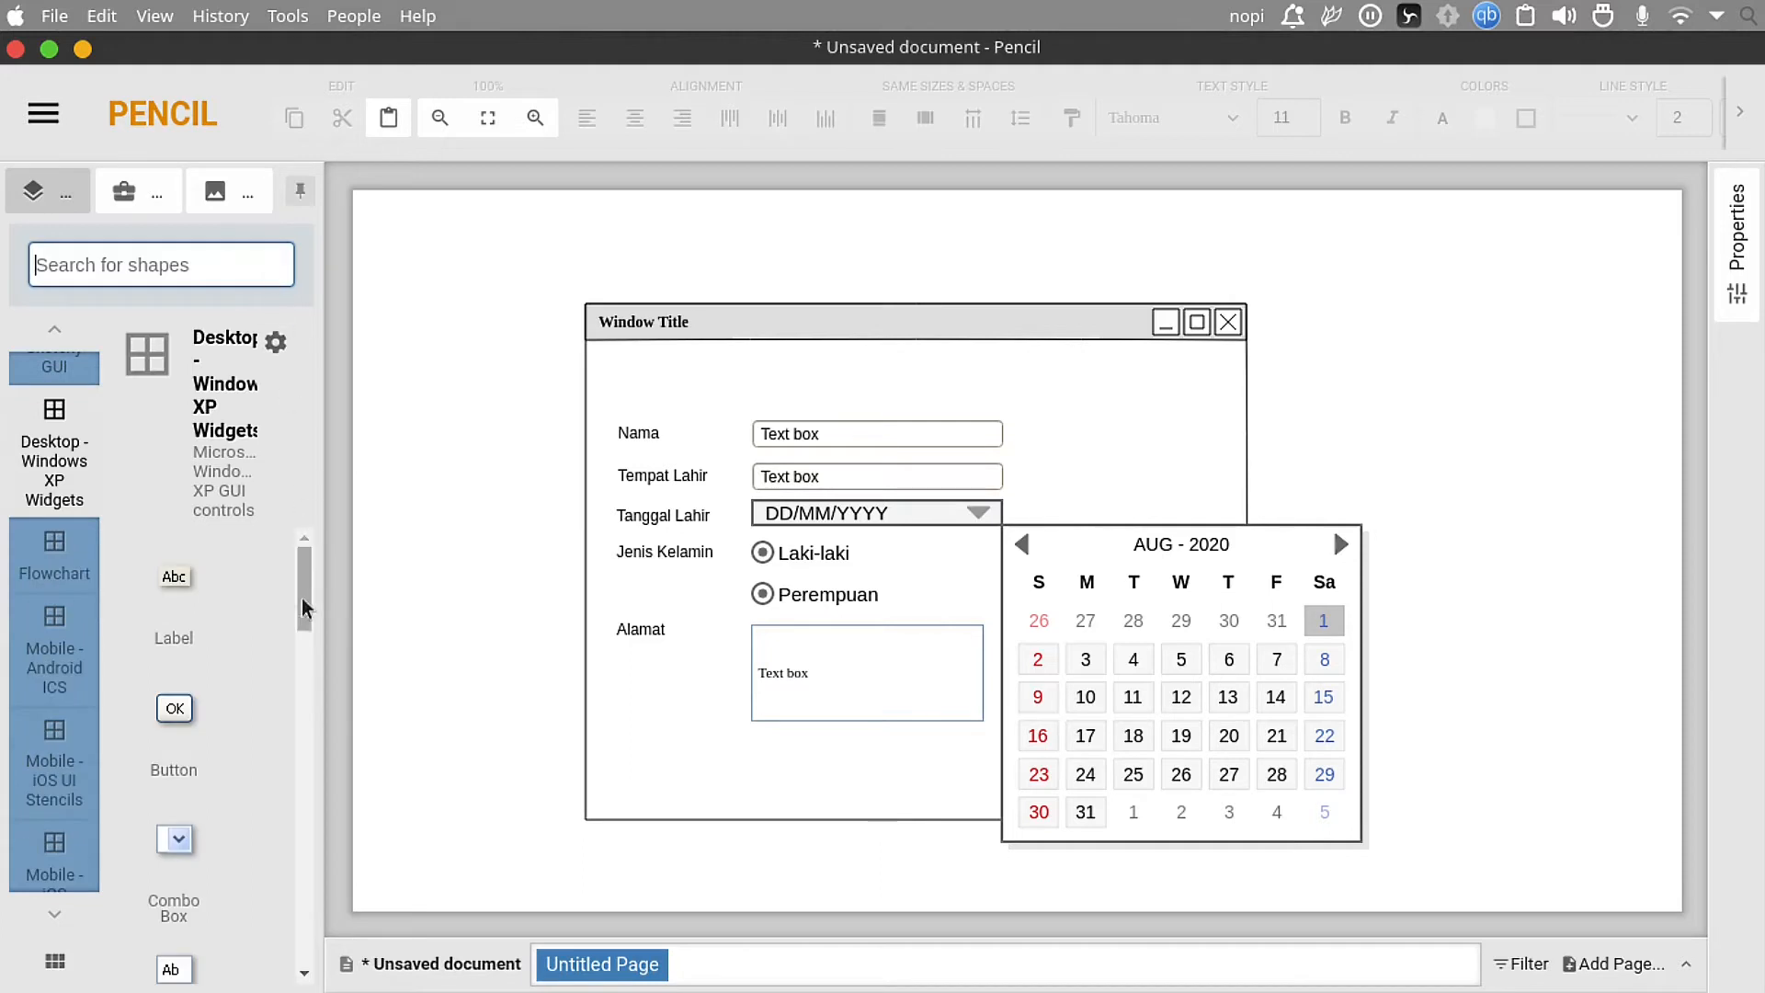
pyautogui.scroll(-2, 305, 633)
pyautogui.moveTo(217, 698); pyautogui.dragTo(938, 750)
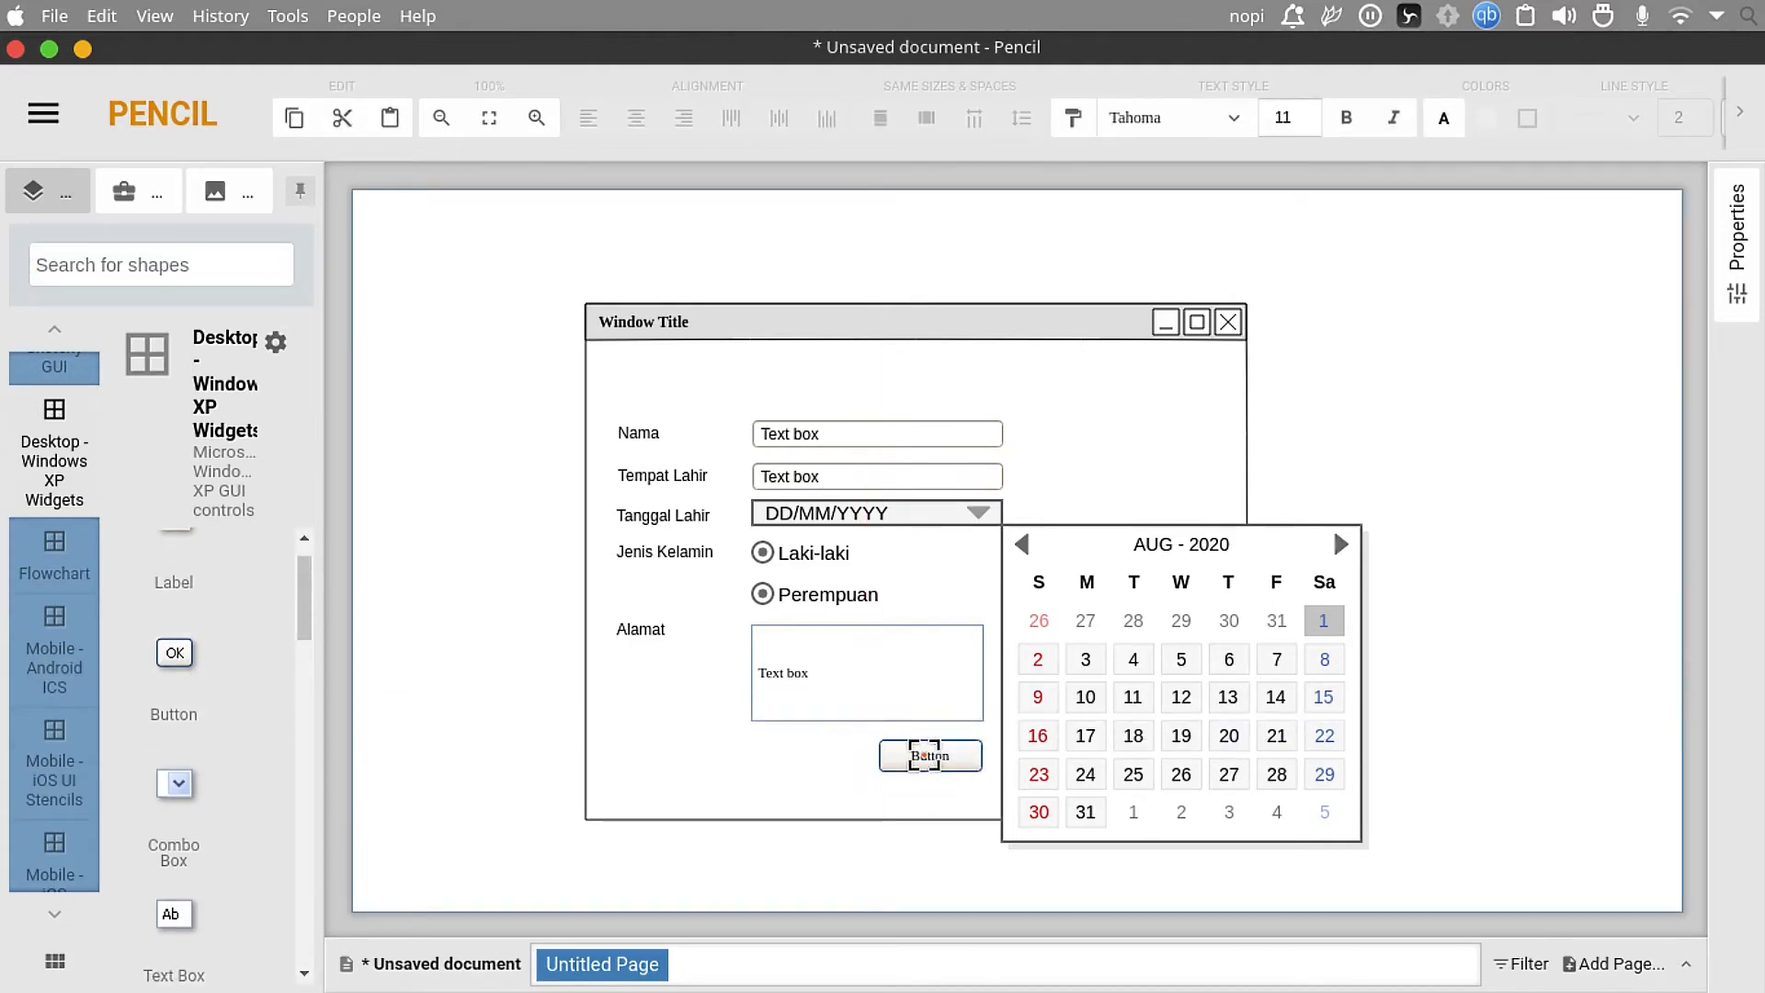
pyautogui.doubleClick(930, 756)
pyautogui.write('s')
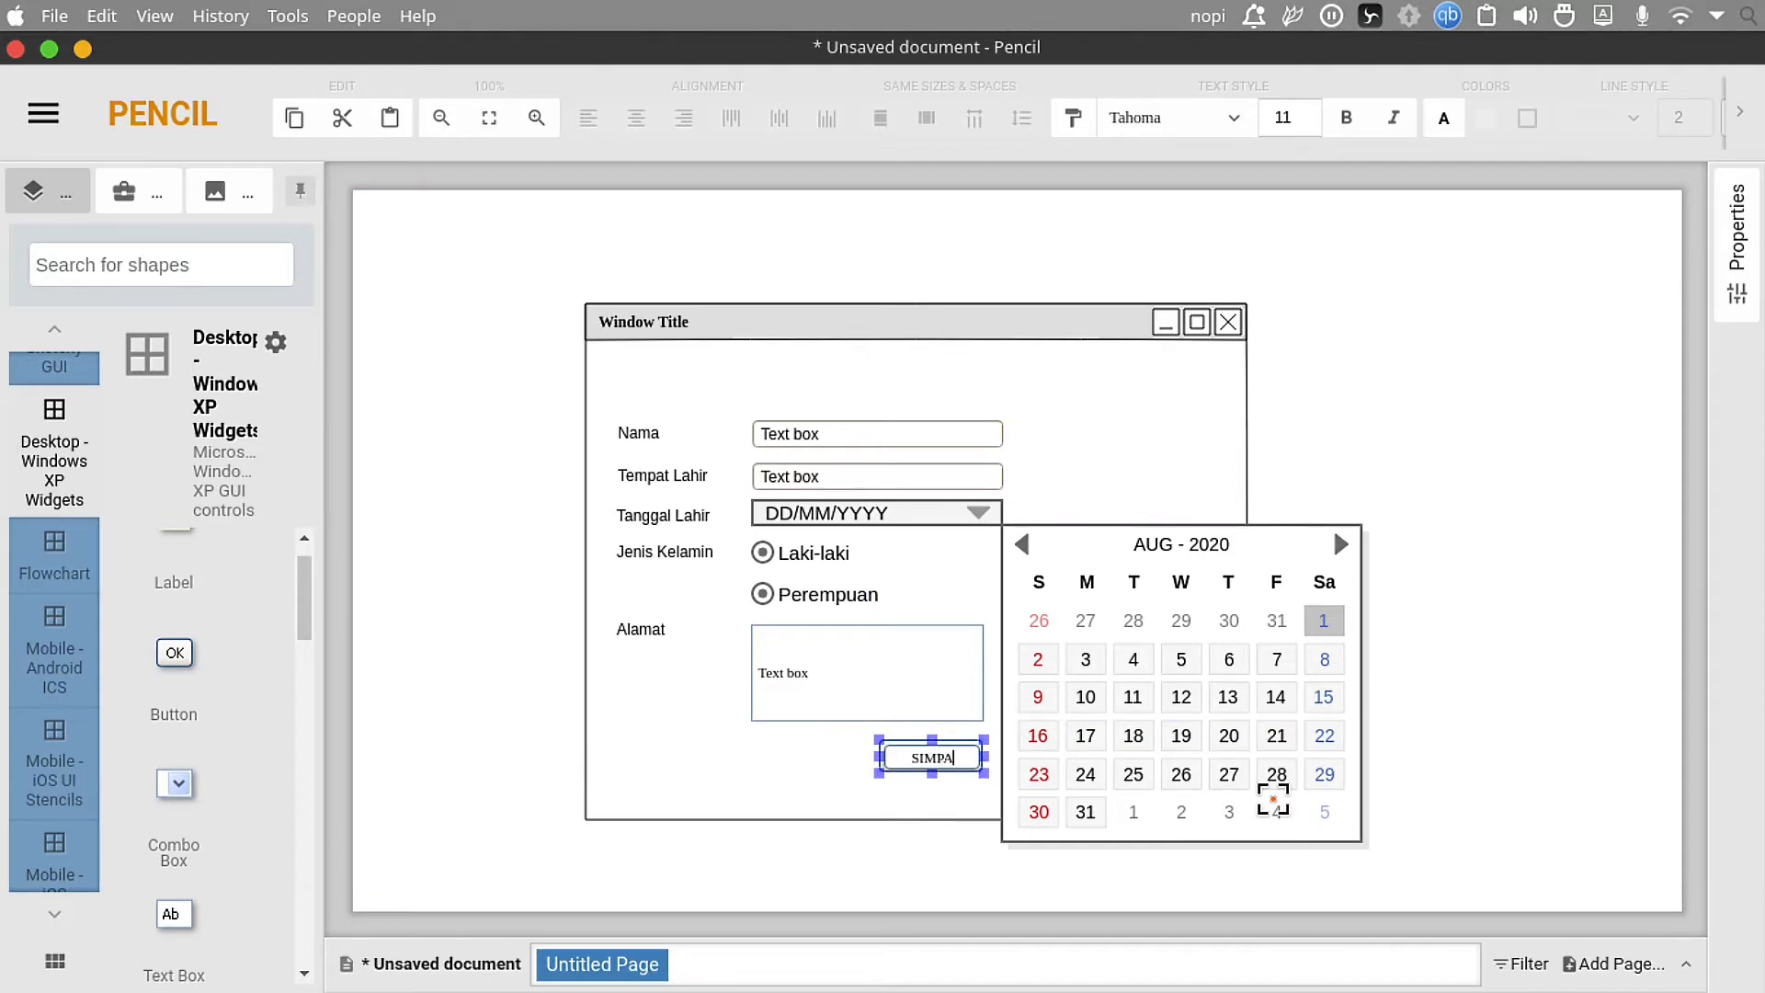
pyautogui.click(1525, 505)
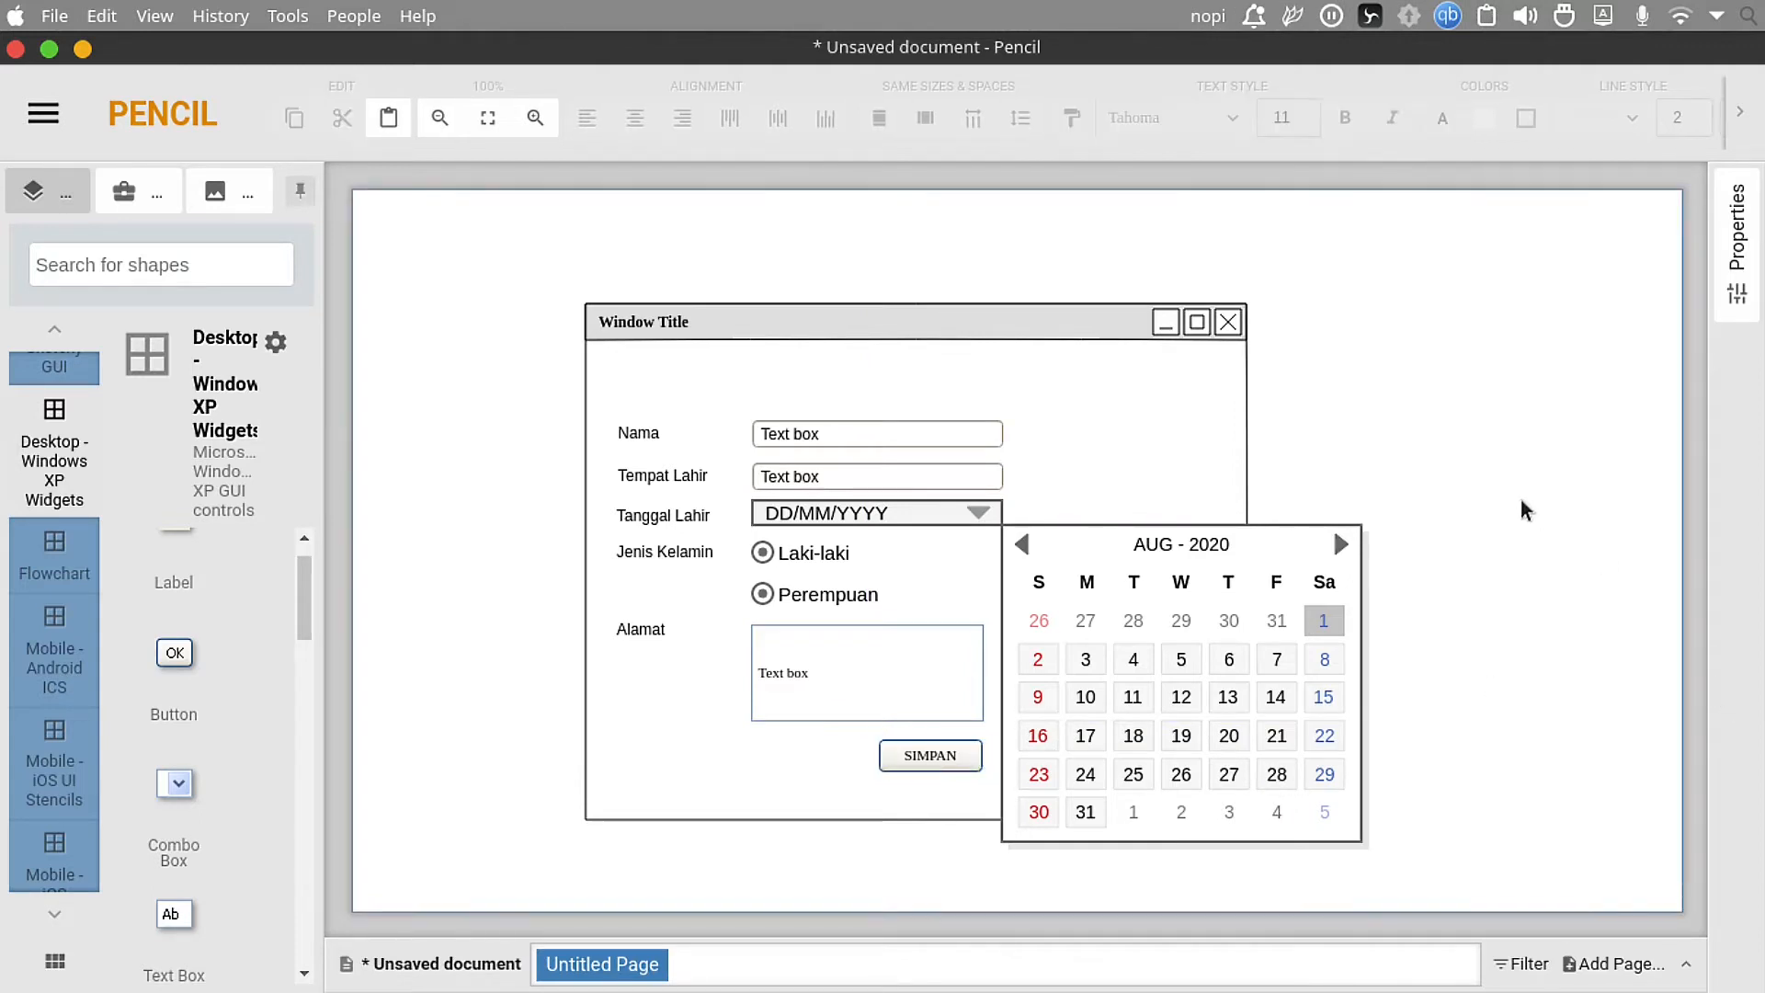
# Step: Select all form labels, fields and the button together and move them slightly down and to the right within the window frame
pyautogui.moveTo(503, 373); pyautogui.dragTo(1370, 890)
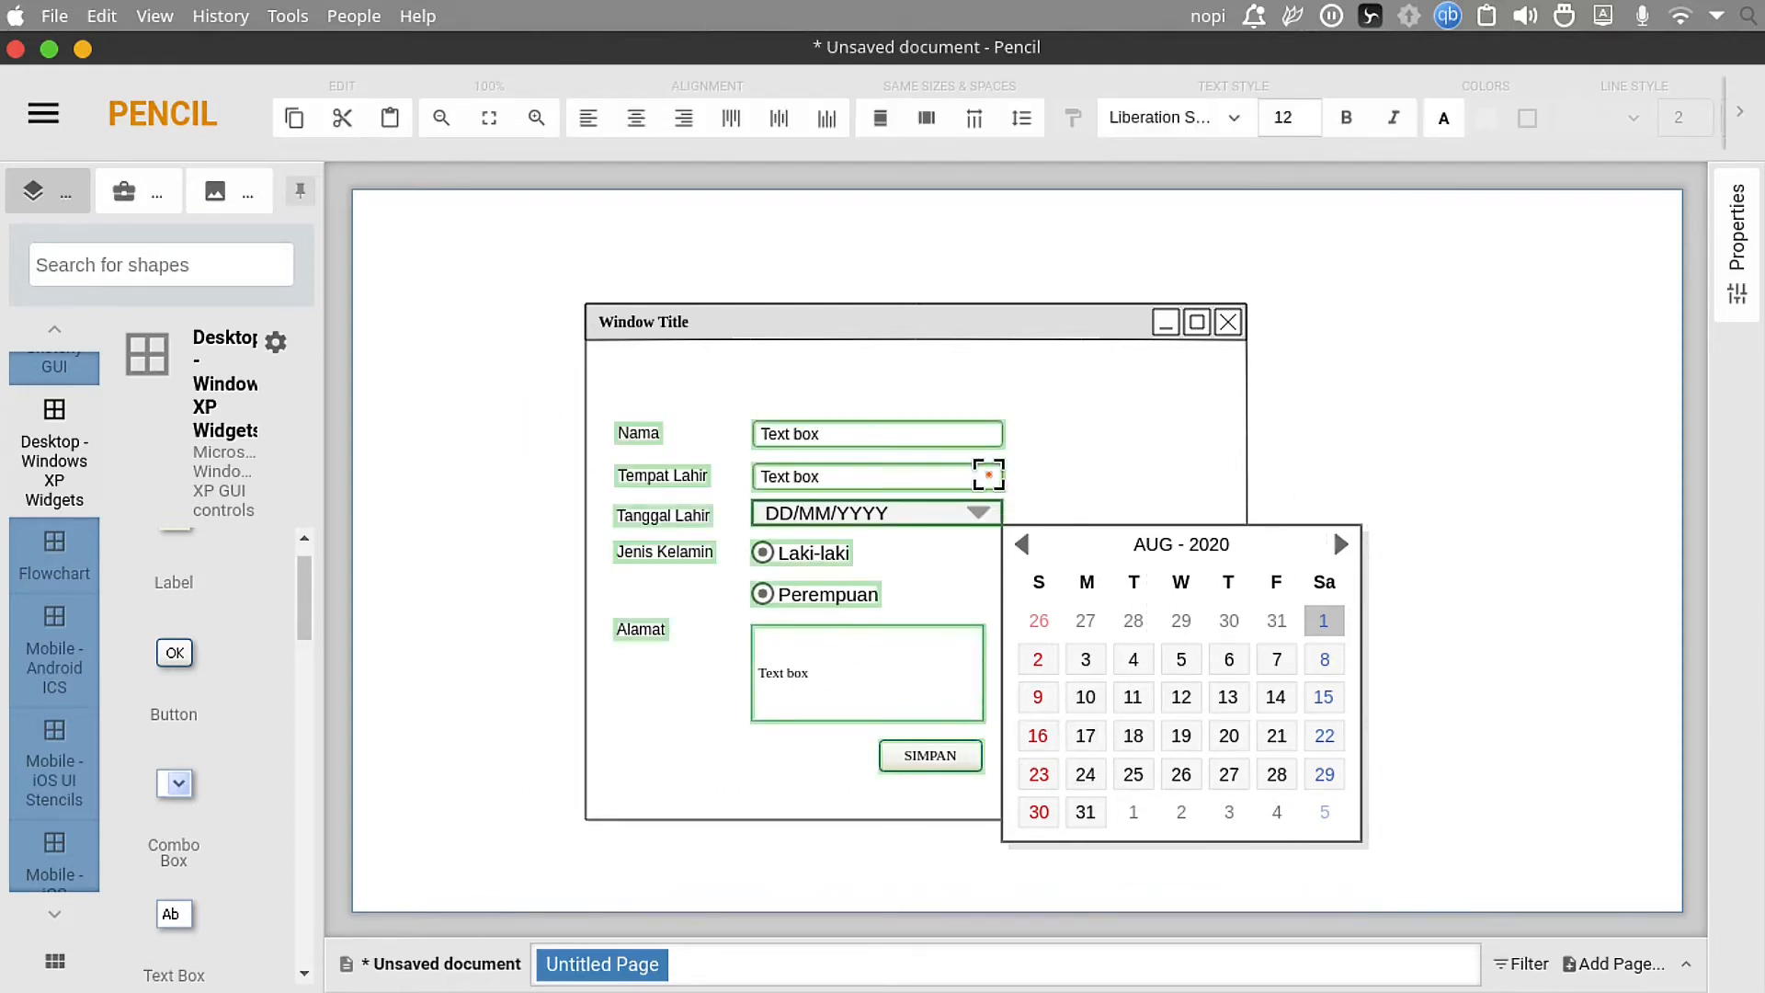
pyautogui.moveTo(992, 477); pyautogui.dragTo(1027, 511)
pyautogui.click(1487, 646)
# Step: Shrink the calendar to fit inside the window frame and position it directly beside the "DD/MM/YYYY" combo box
pyautogui.moveTo(1221, 633); pyautogui.dragTo(1250, 669)
pyautogui.moveTo(1393, 879); pyautogui.dragTo(1206, 680)
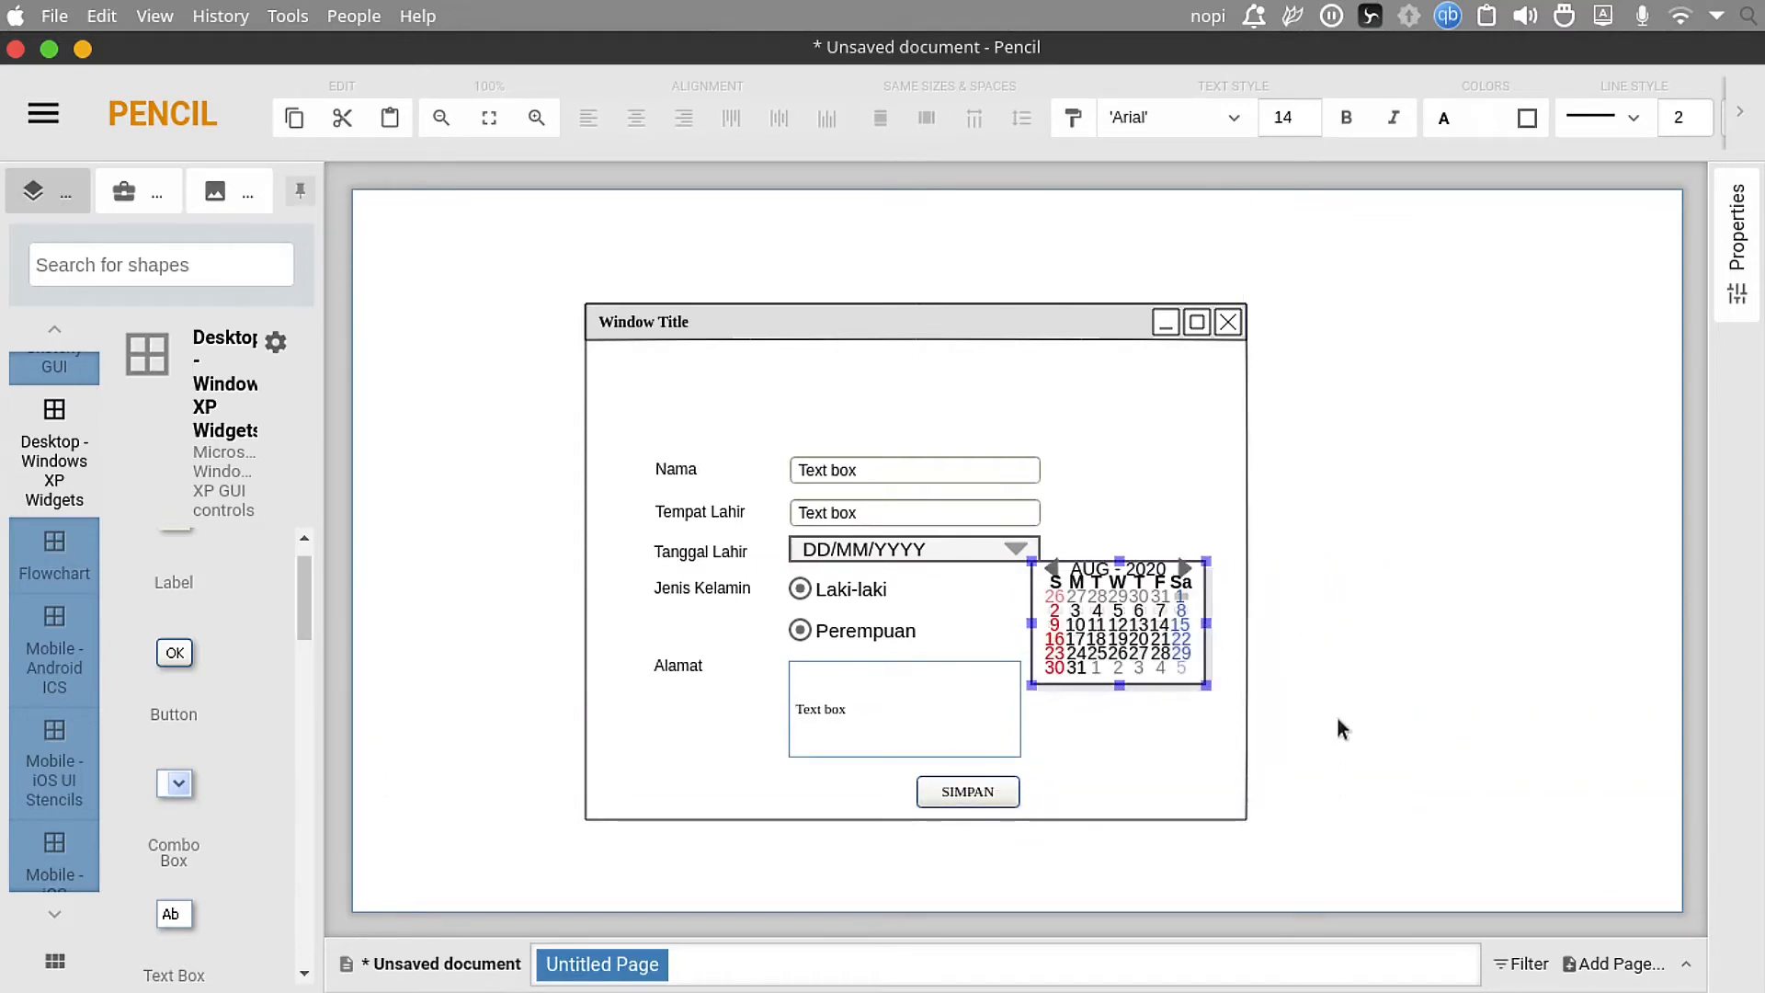
pyautogui.moveTo(1094, 591); pyautogui.dragTo(1086, 567)
pyautogui.click(1422, 598)
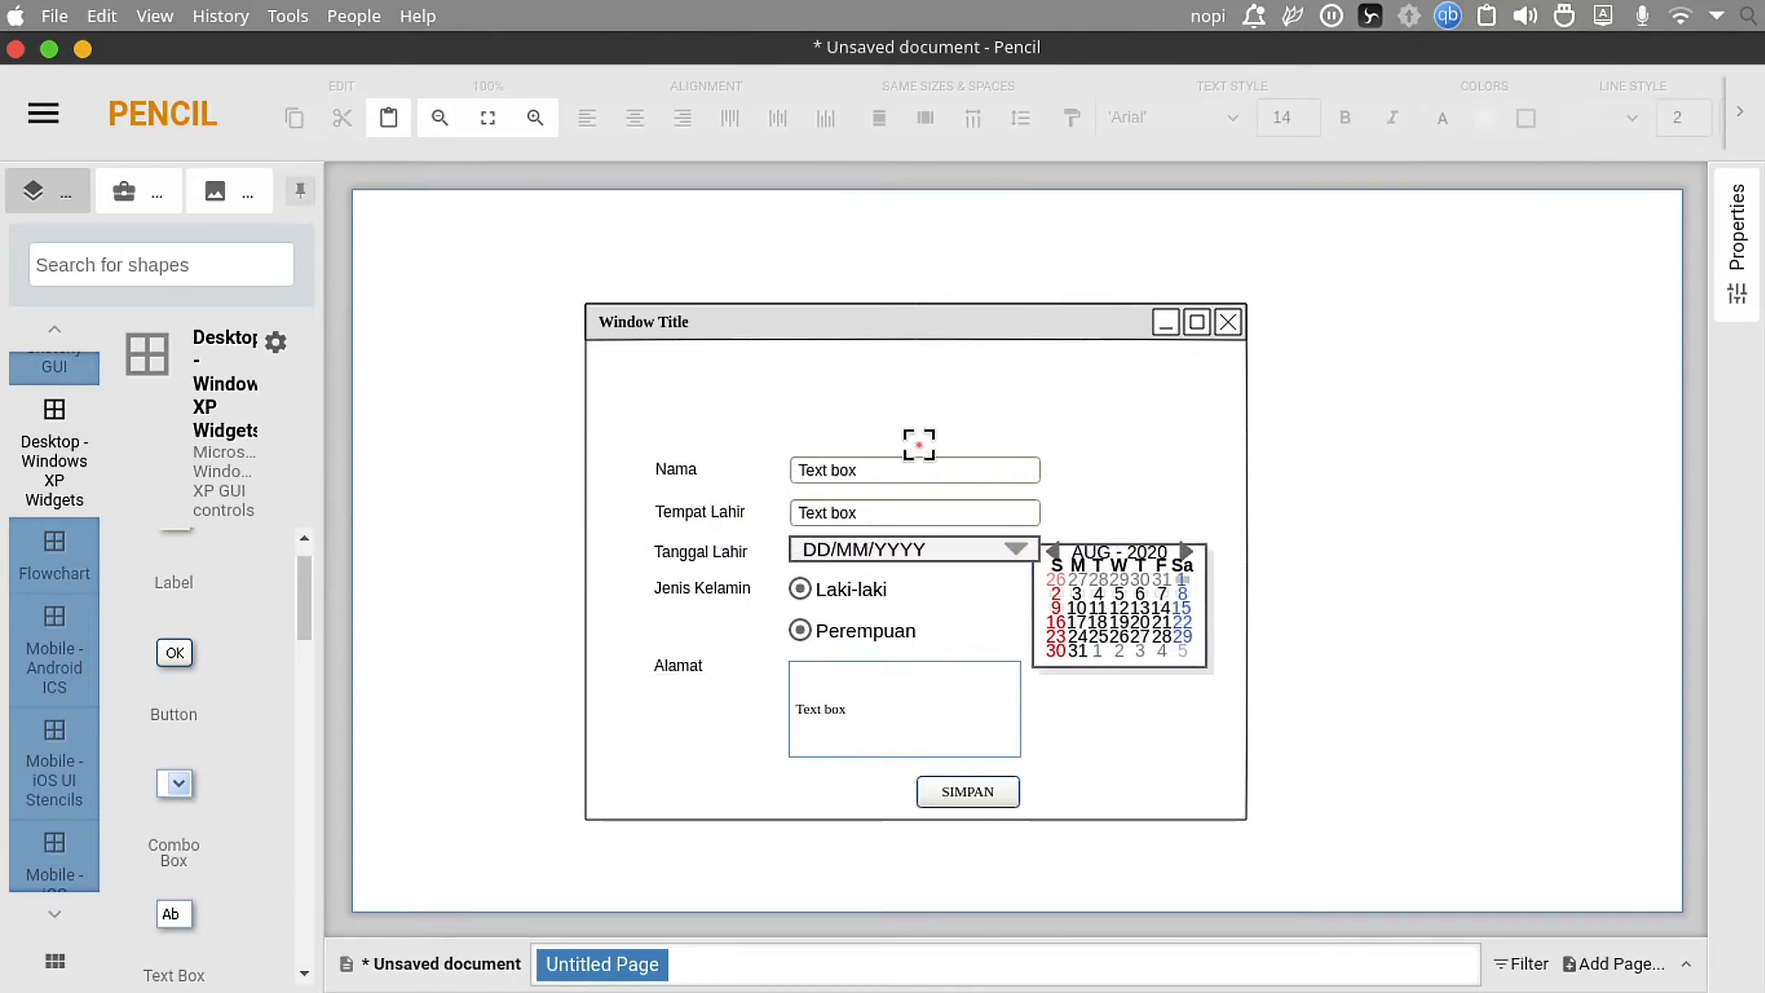
# Step: Place a Desktop - Sketchy GUI Label above the "Nama" row inside the window frame and set its text to "FORM PENDAFTARAN"
pyautogui.moveTo(296, 594); pyautogui.dragTo(330, 533)
pyautogui.click(63, 552)
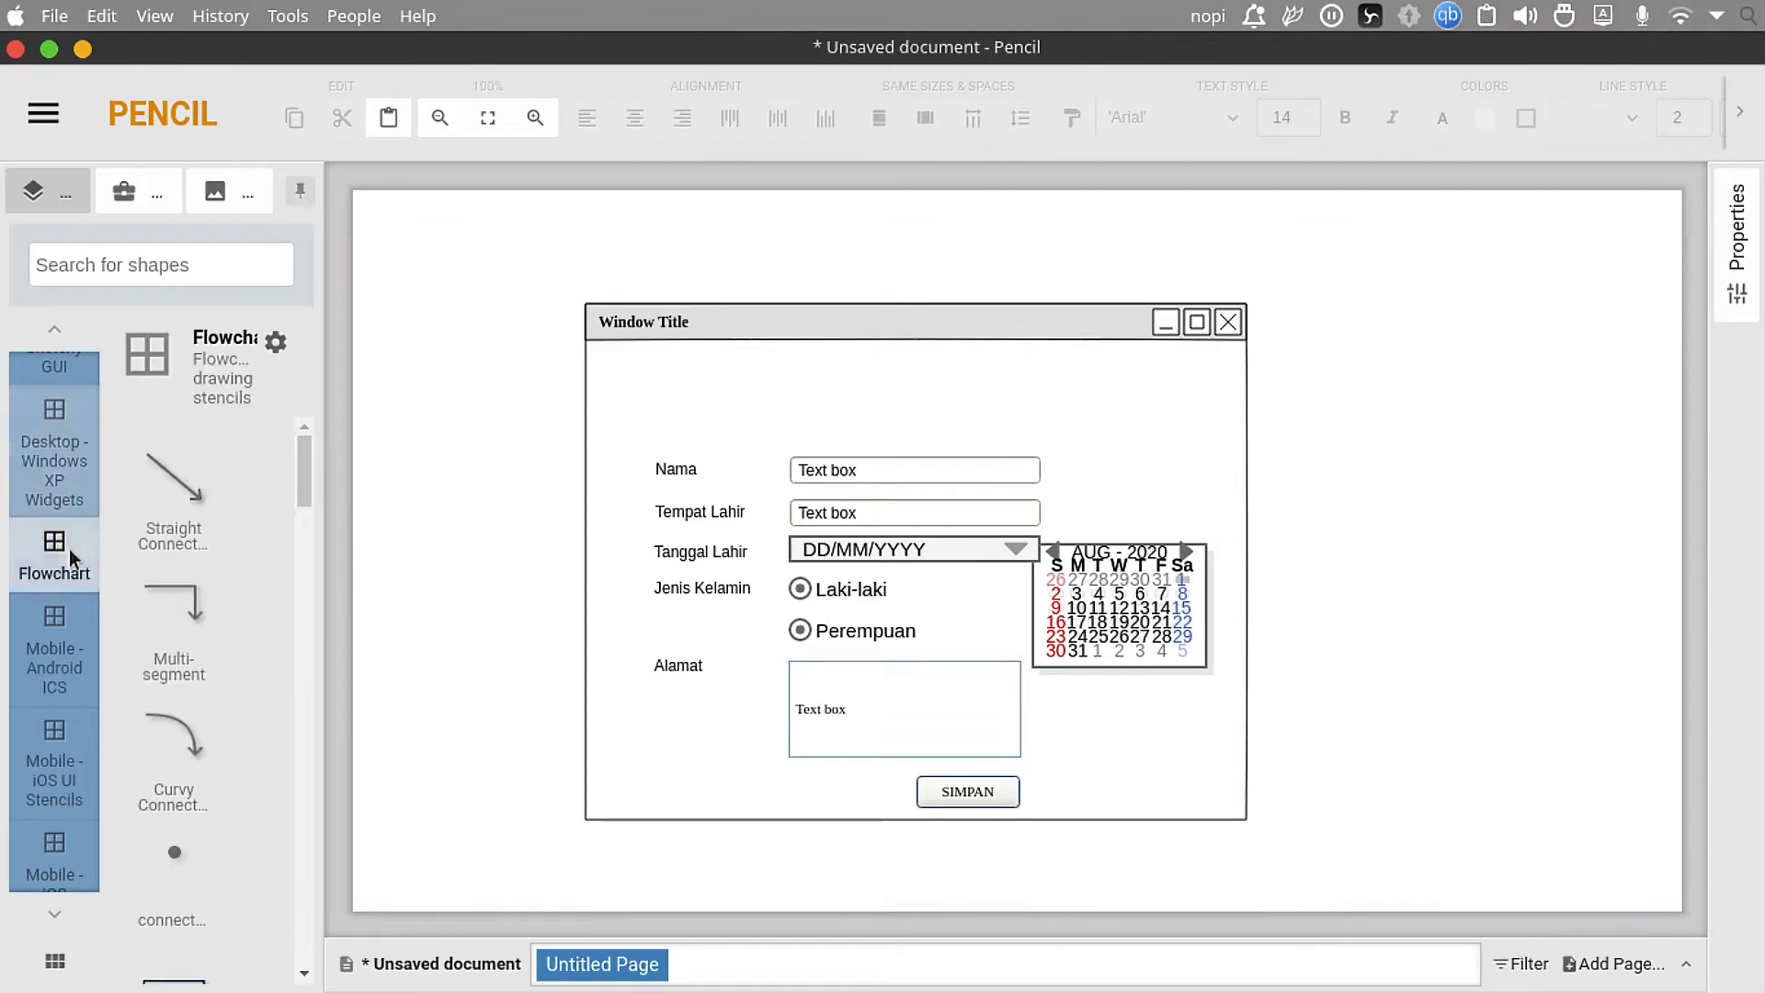
pyautogui.click(70, 391)
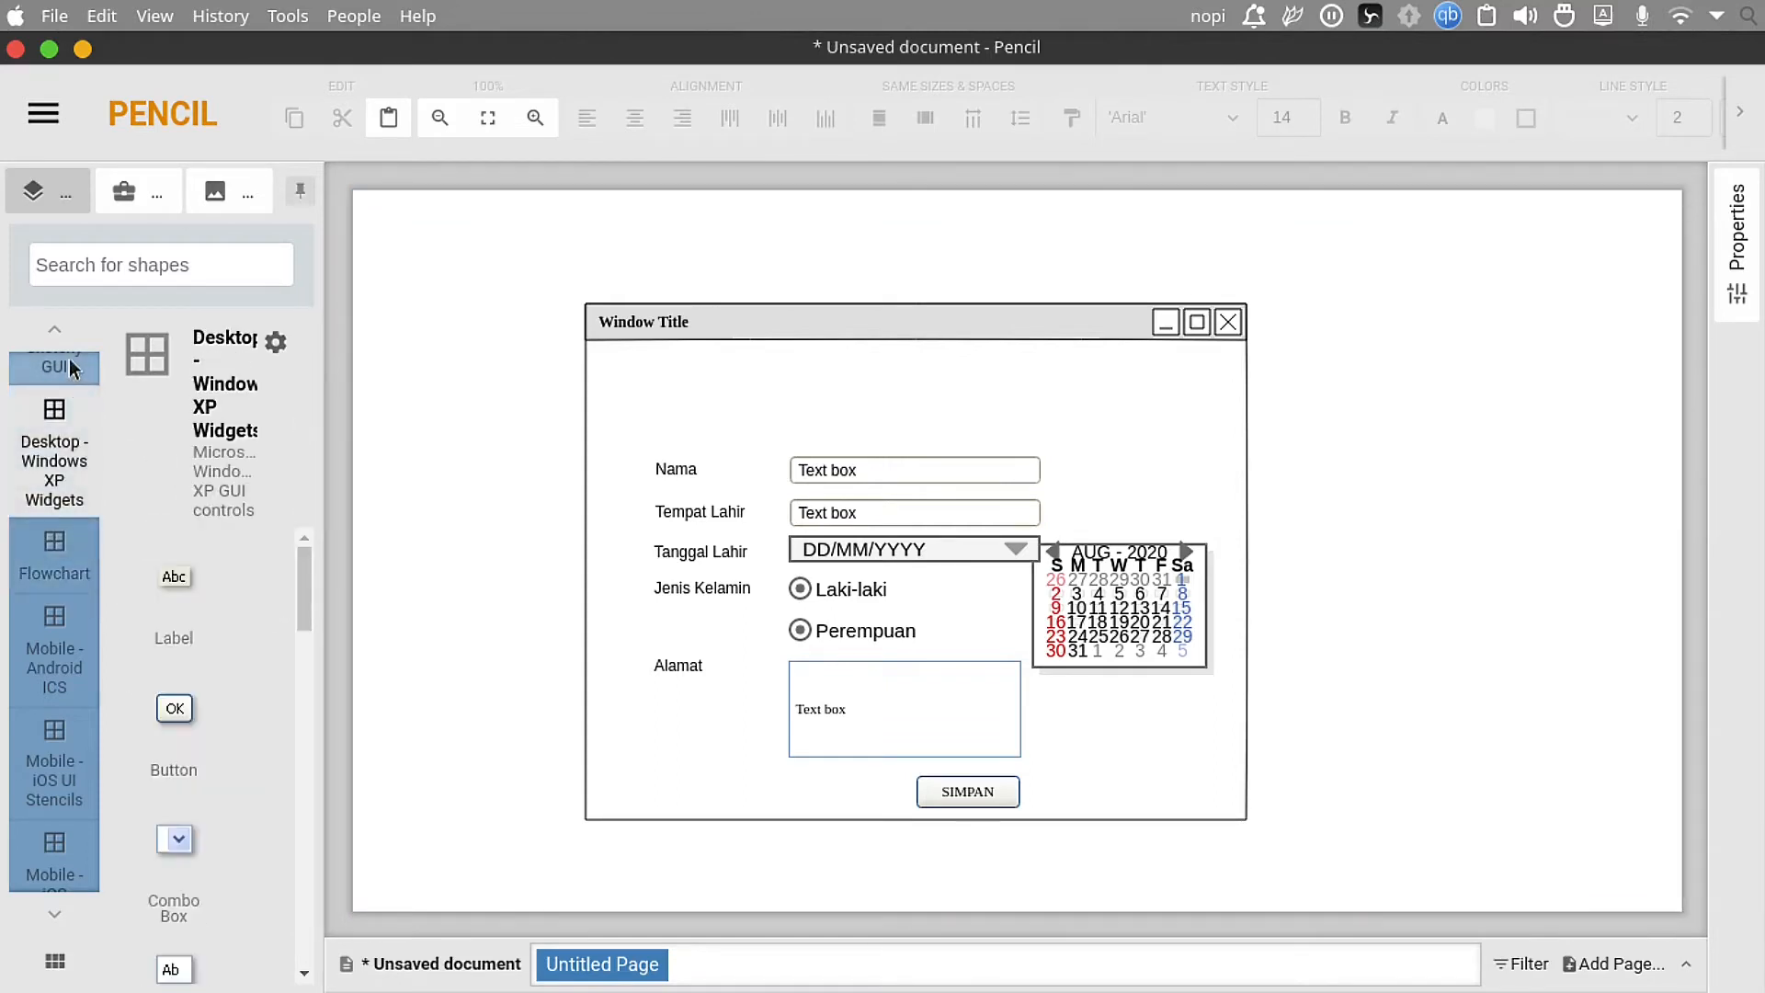
pyautogui.click(69, 358)
pyautogui.moveTo(307, 555); pyautogui.dragTo(311, 620)
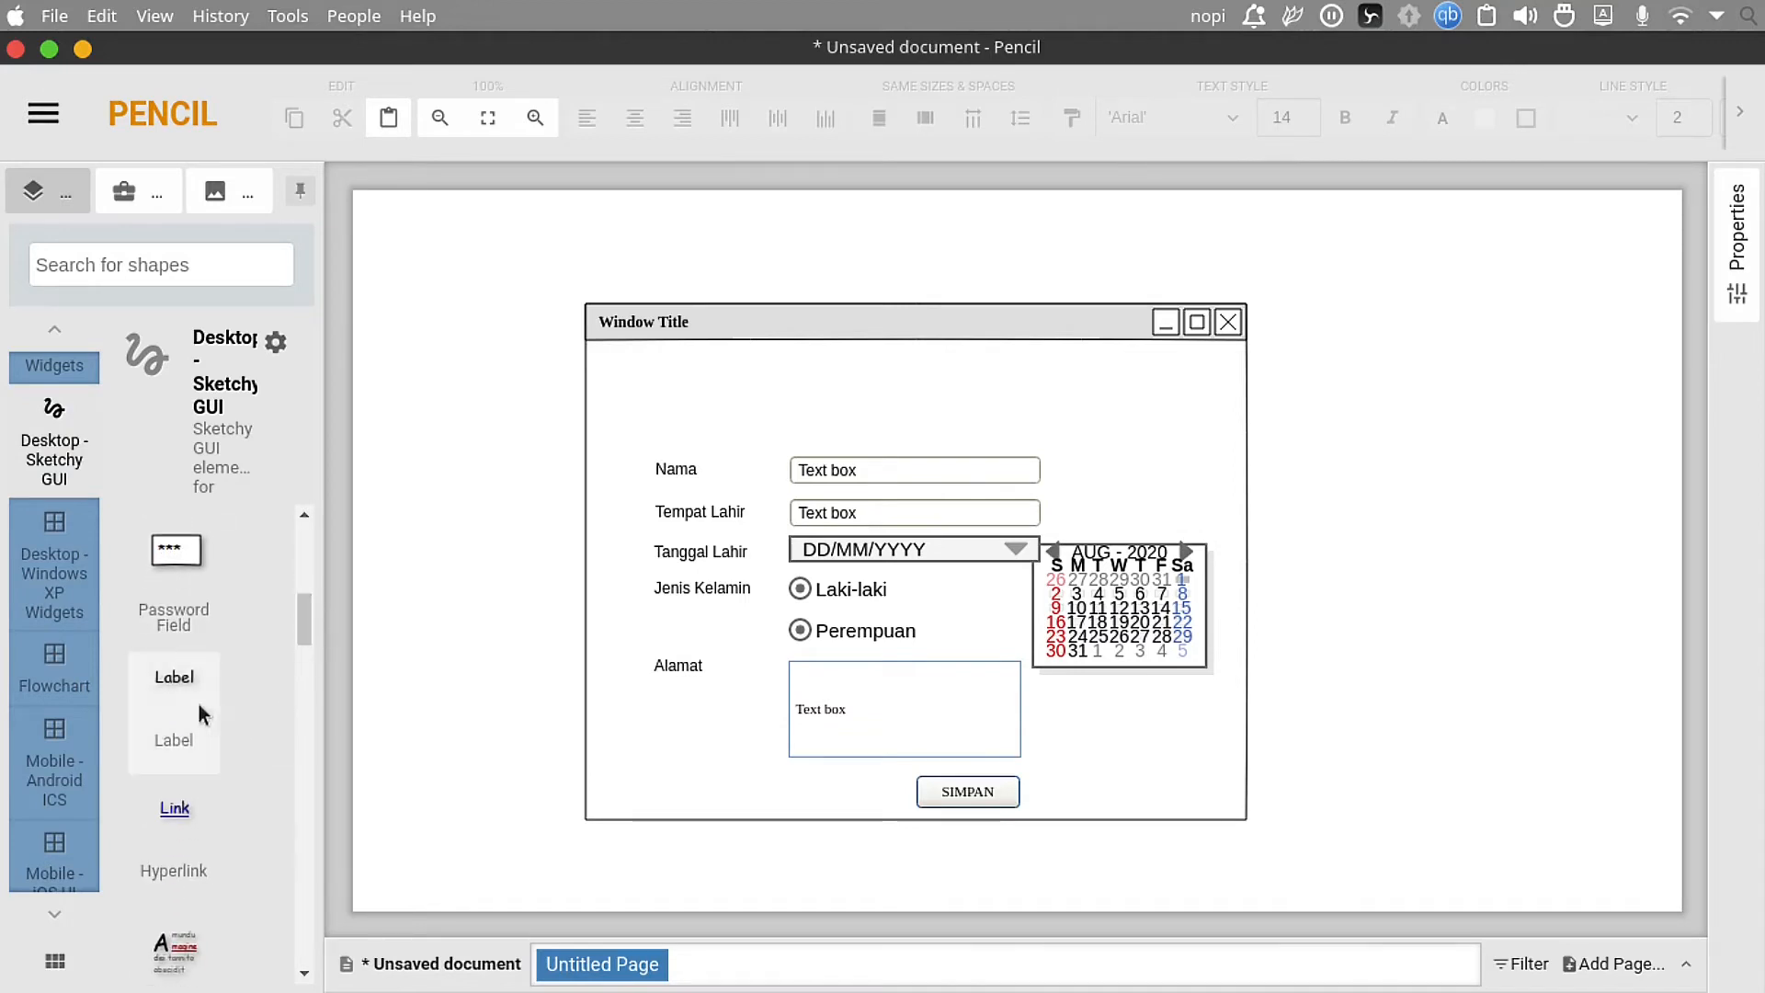
pyautogui.moveTo(199, 705); pyautogui.dragTo(809, 421)
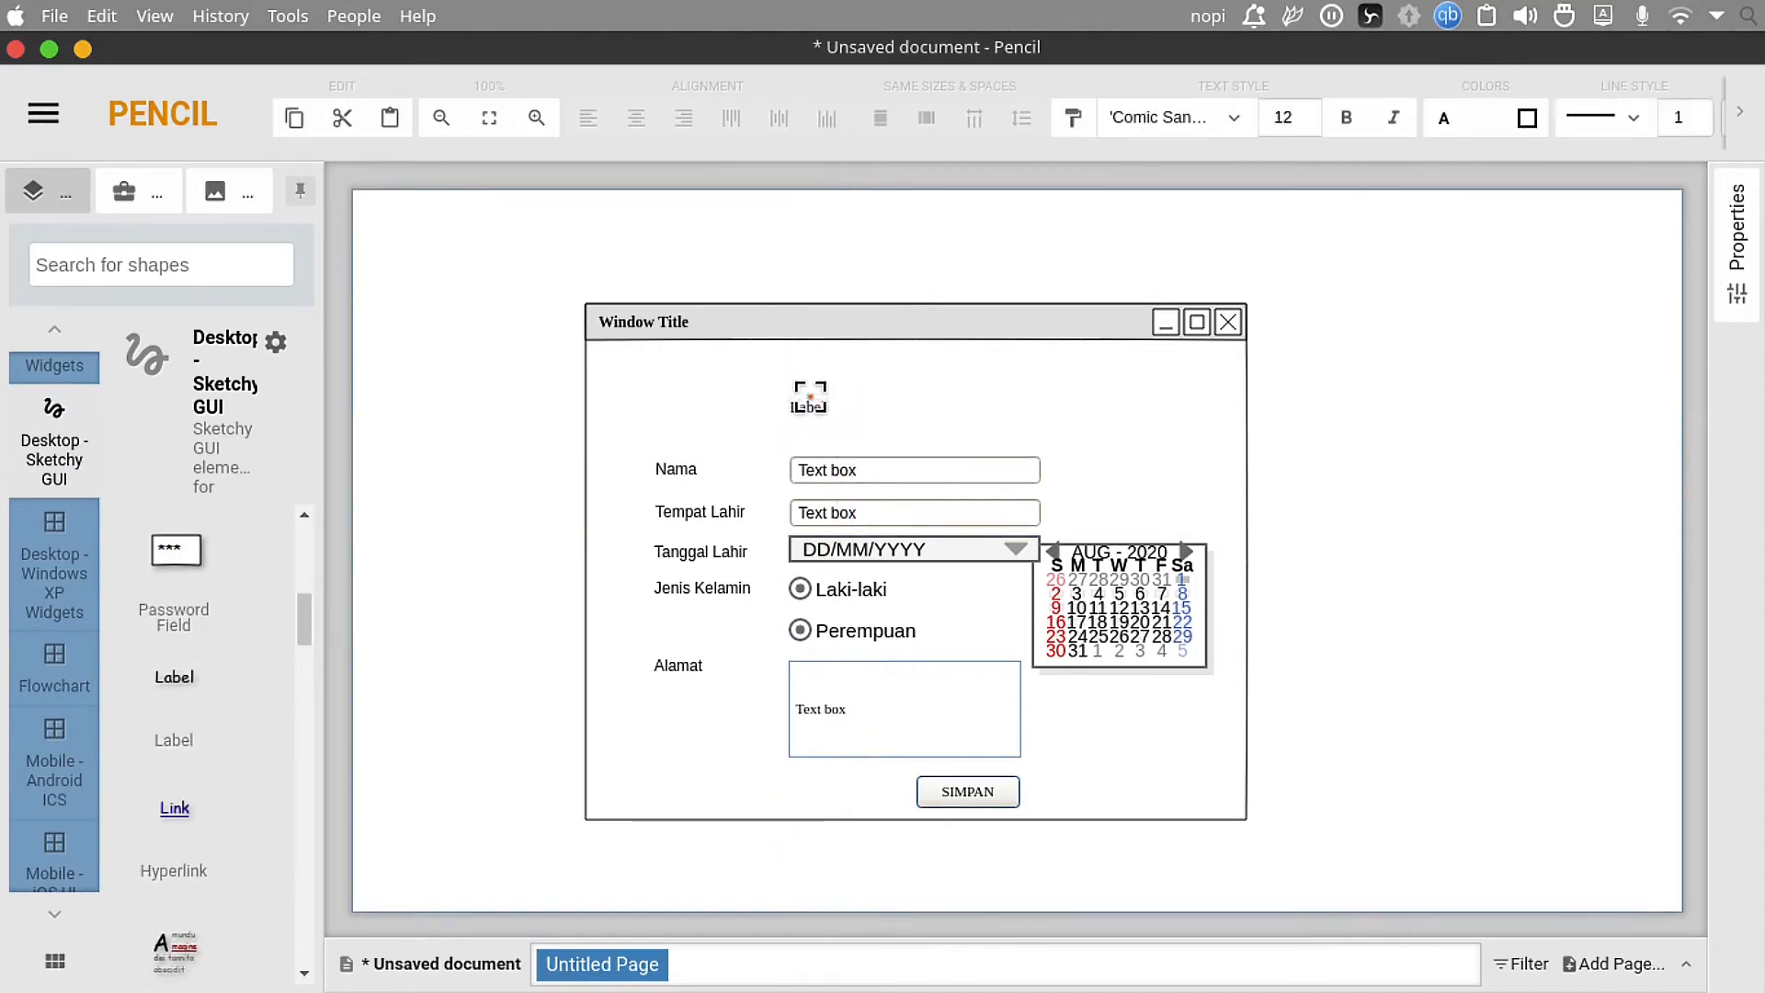
pyautogui.doubleClick(806, 404)
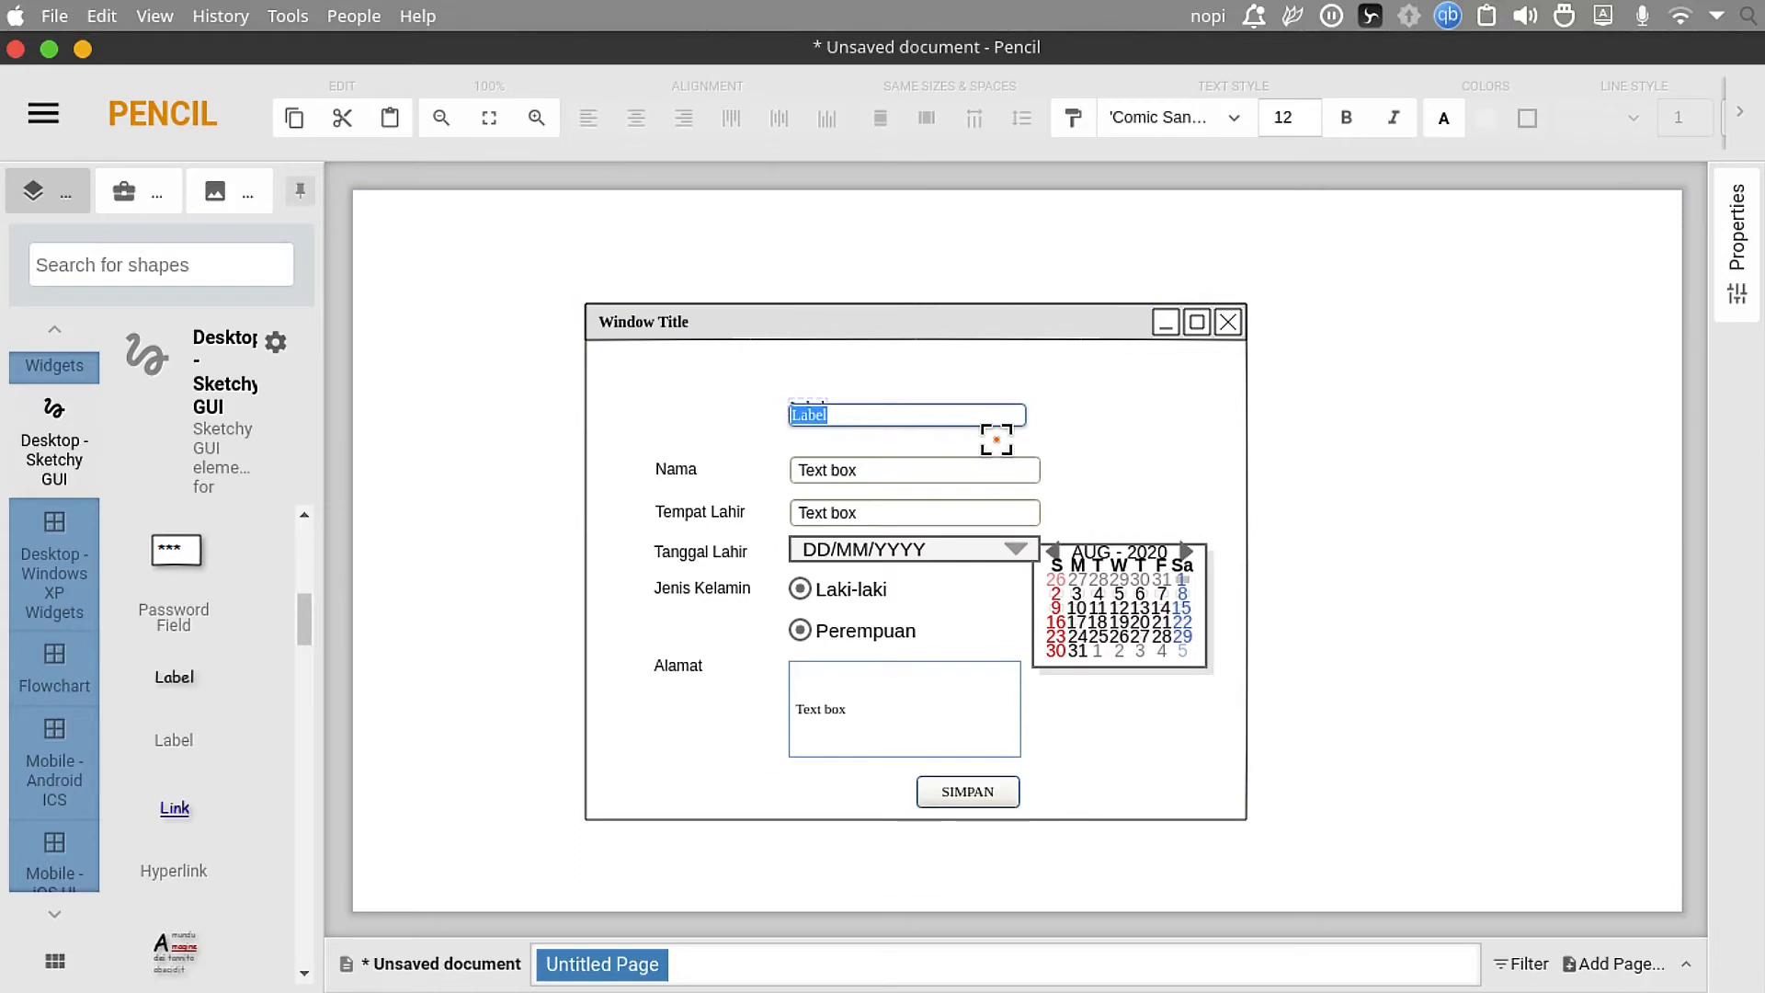
pyautogui.write('form')
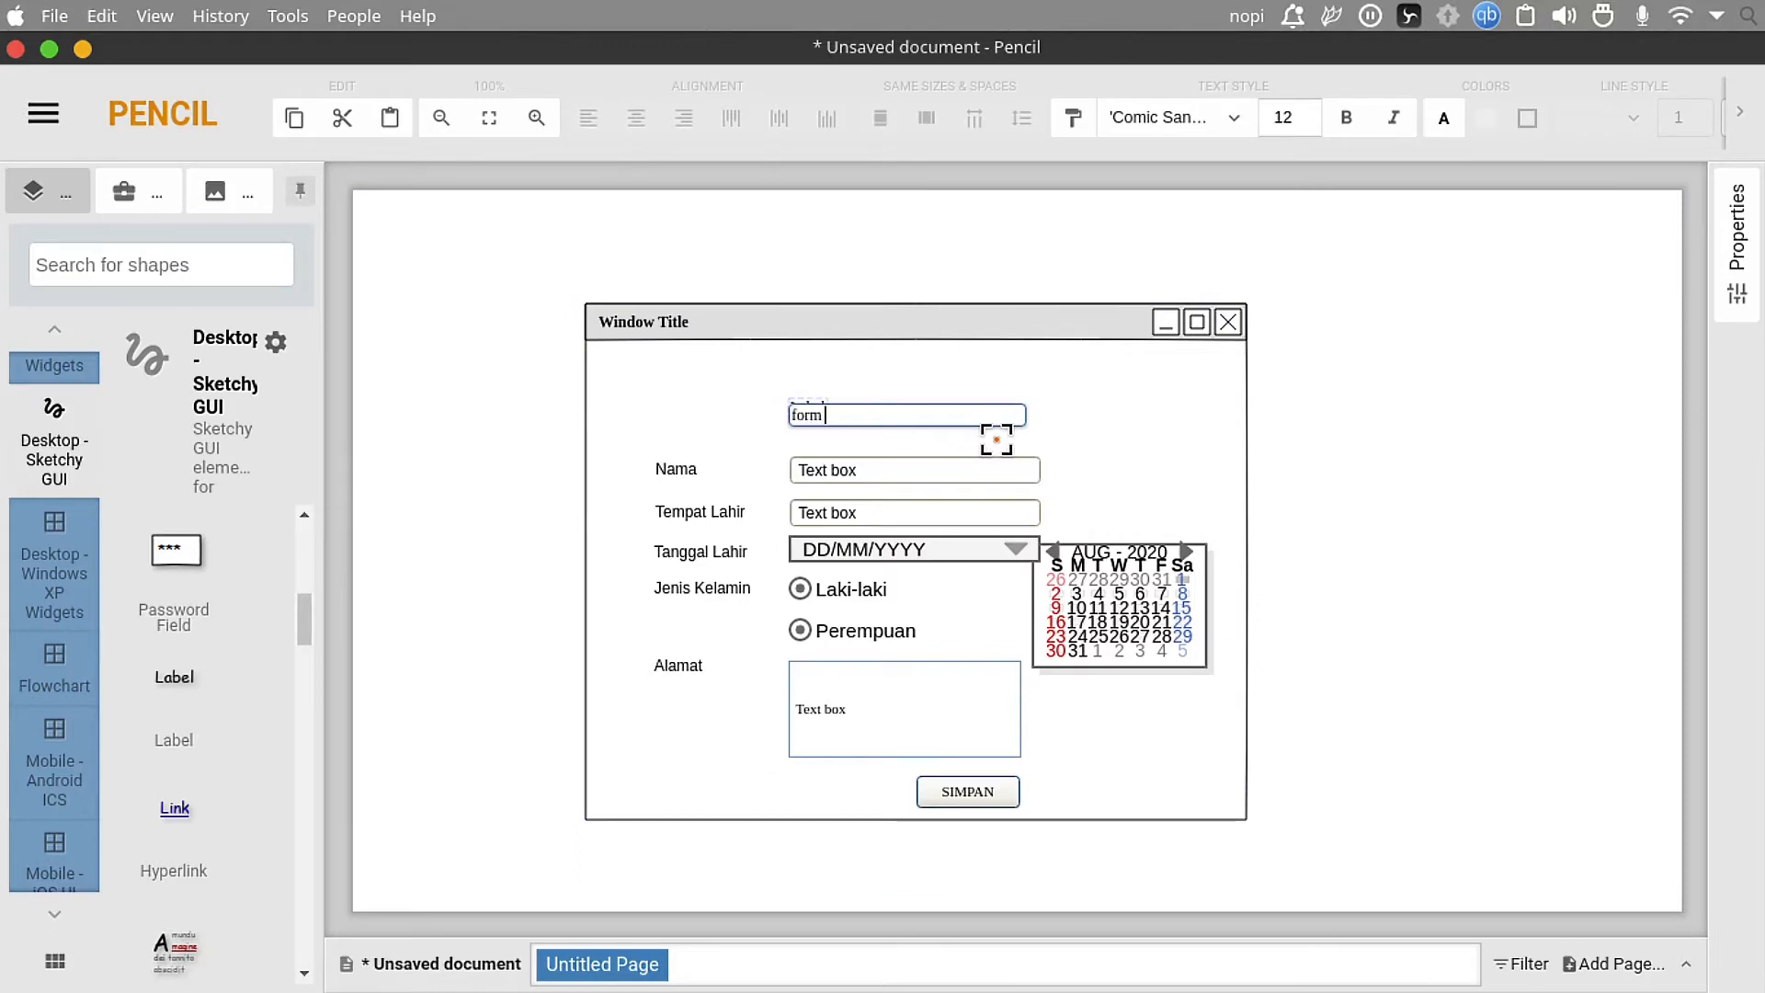
pyautogui.press('BackSpace')
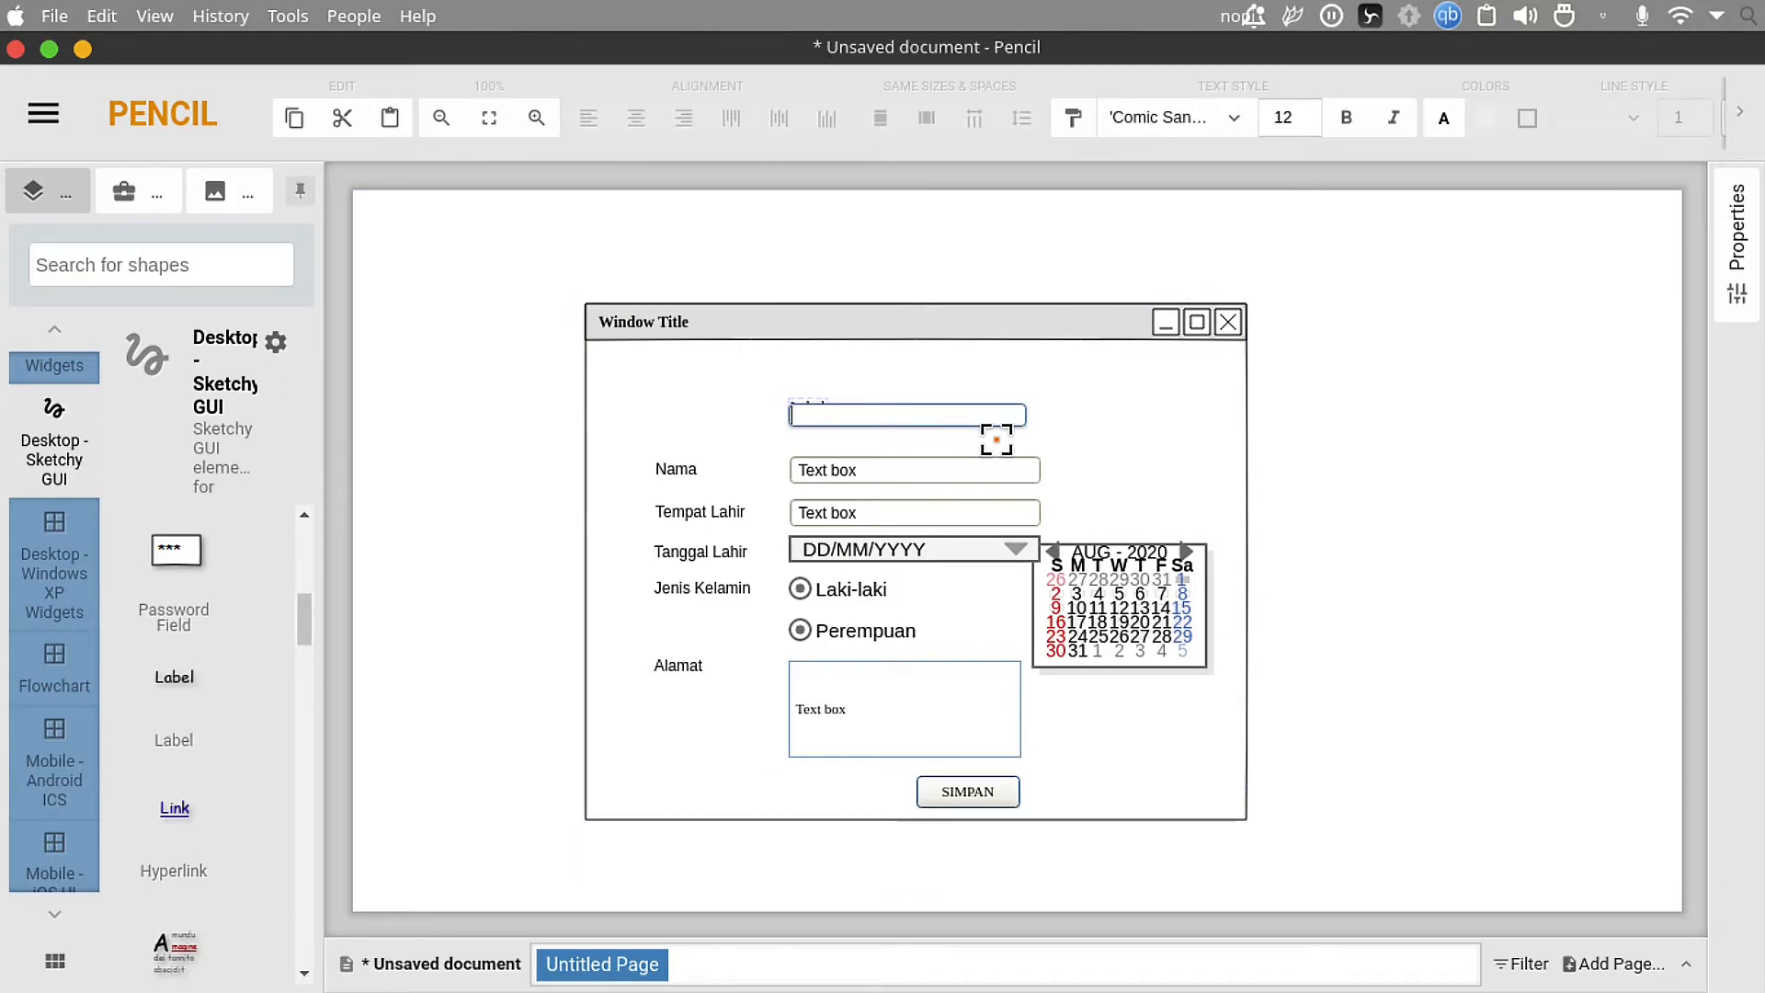
pyautogui.write('FORM P')
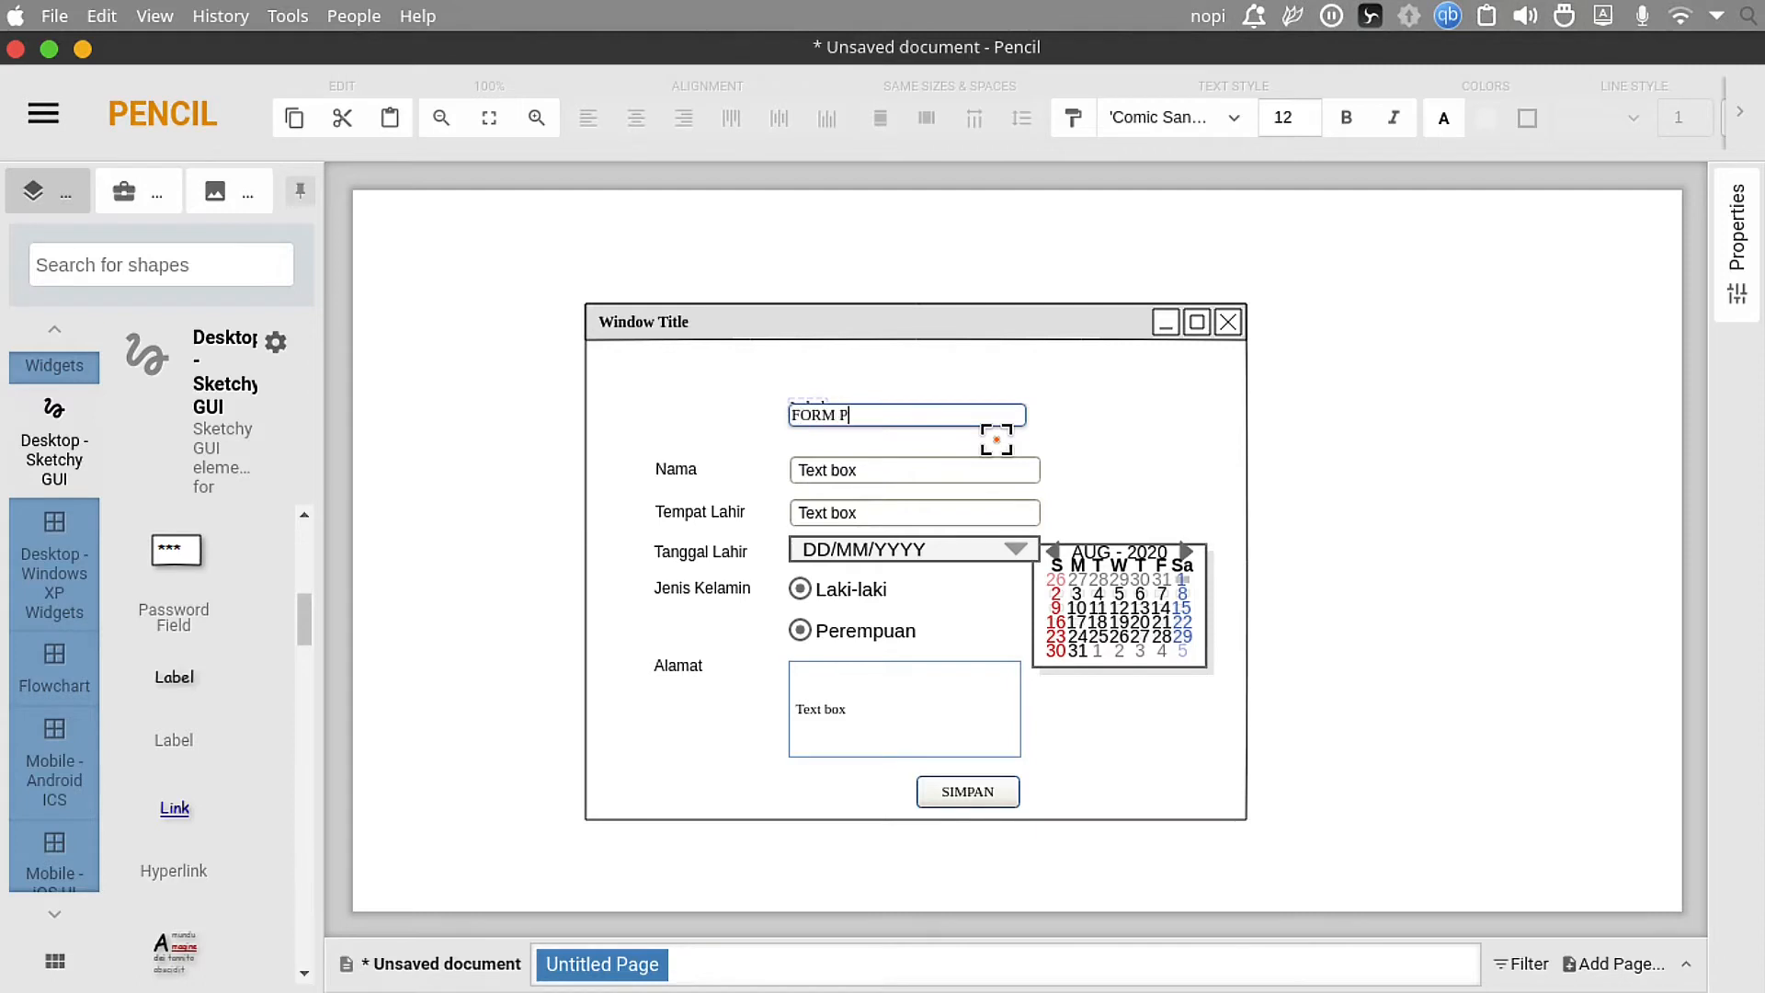
pyautogui.write('END')
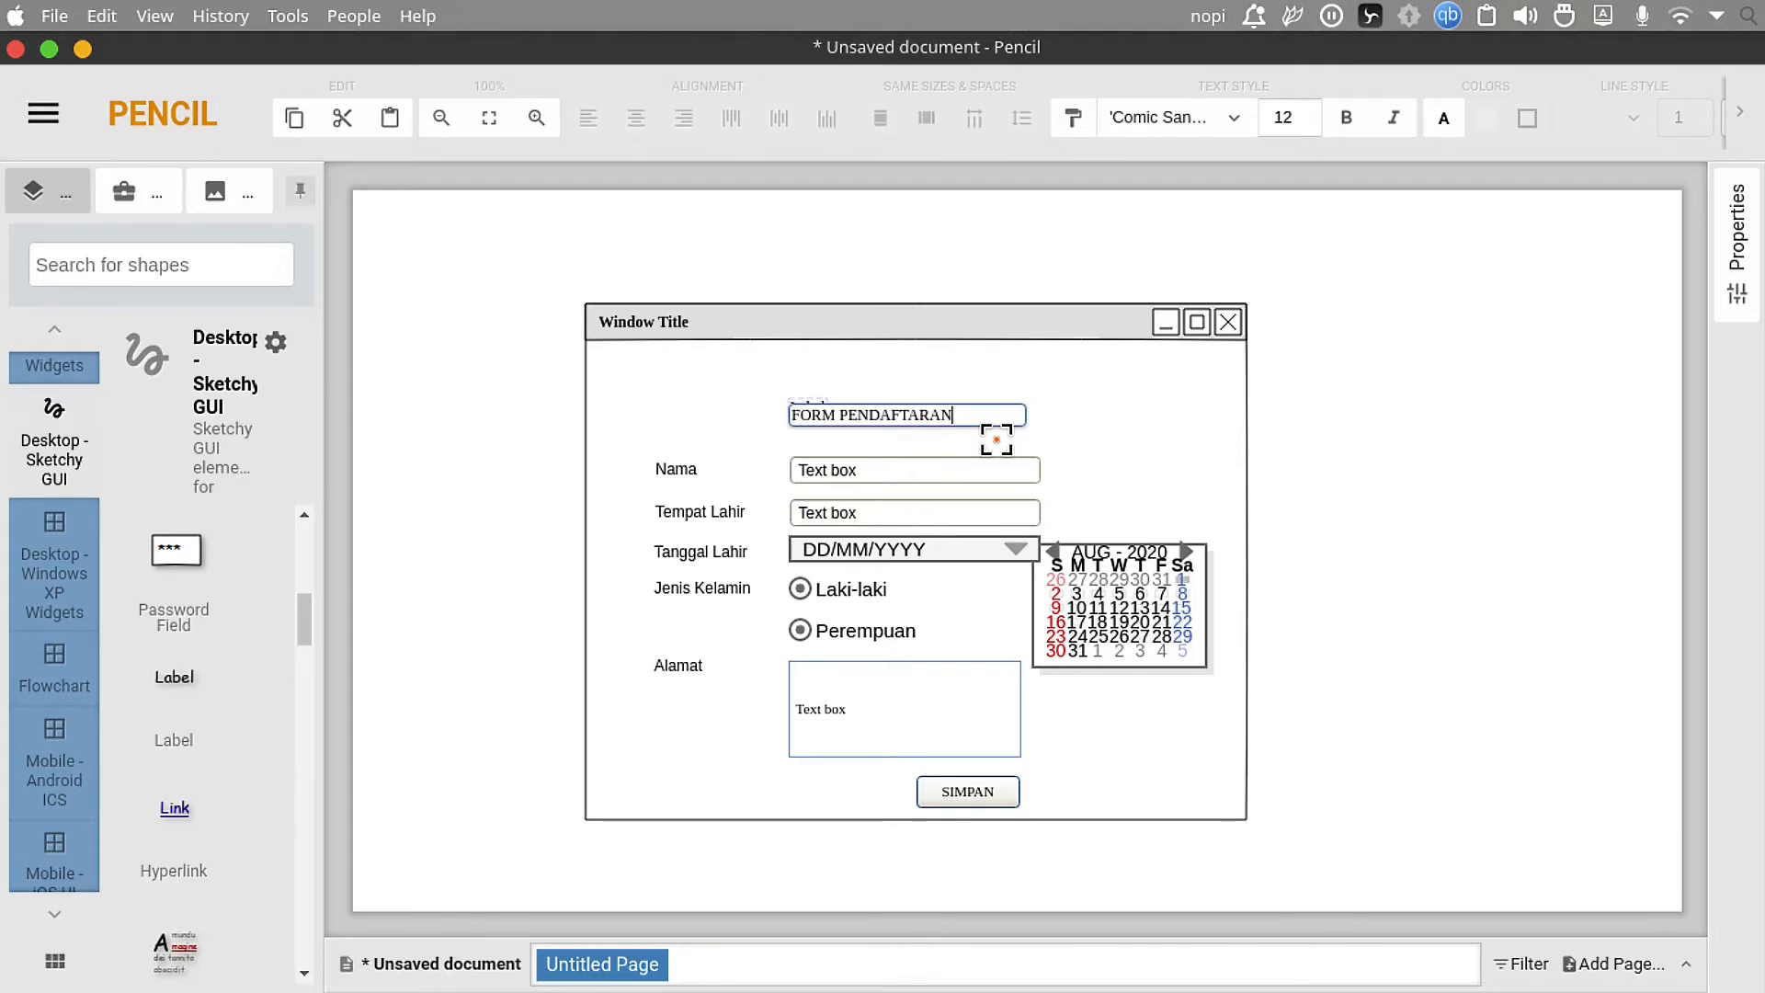
pyautogui.write('AFTARAN')
pyautogui.click(1508, 543)
# Step: Make the "FORM PENDAFTARAN" title bold at font size 25 and shift it left to center it above the form fields
pyautogui.click(905, 401)
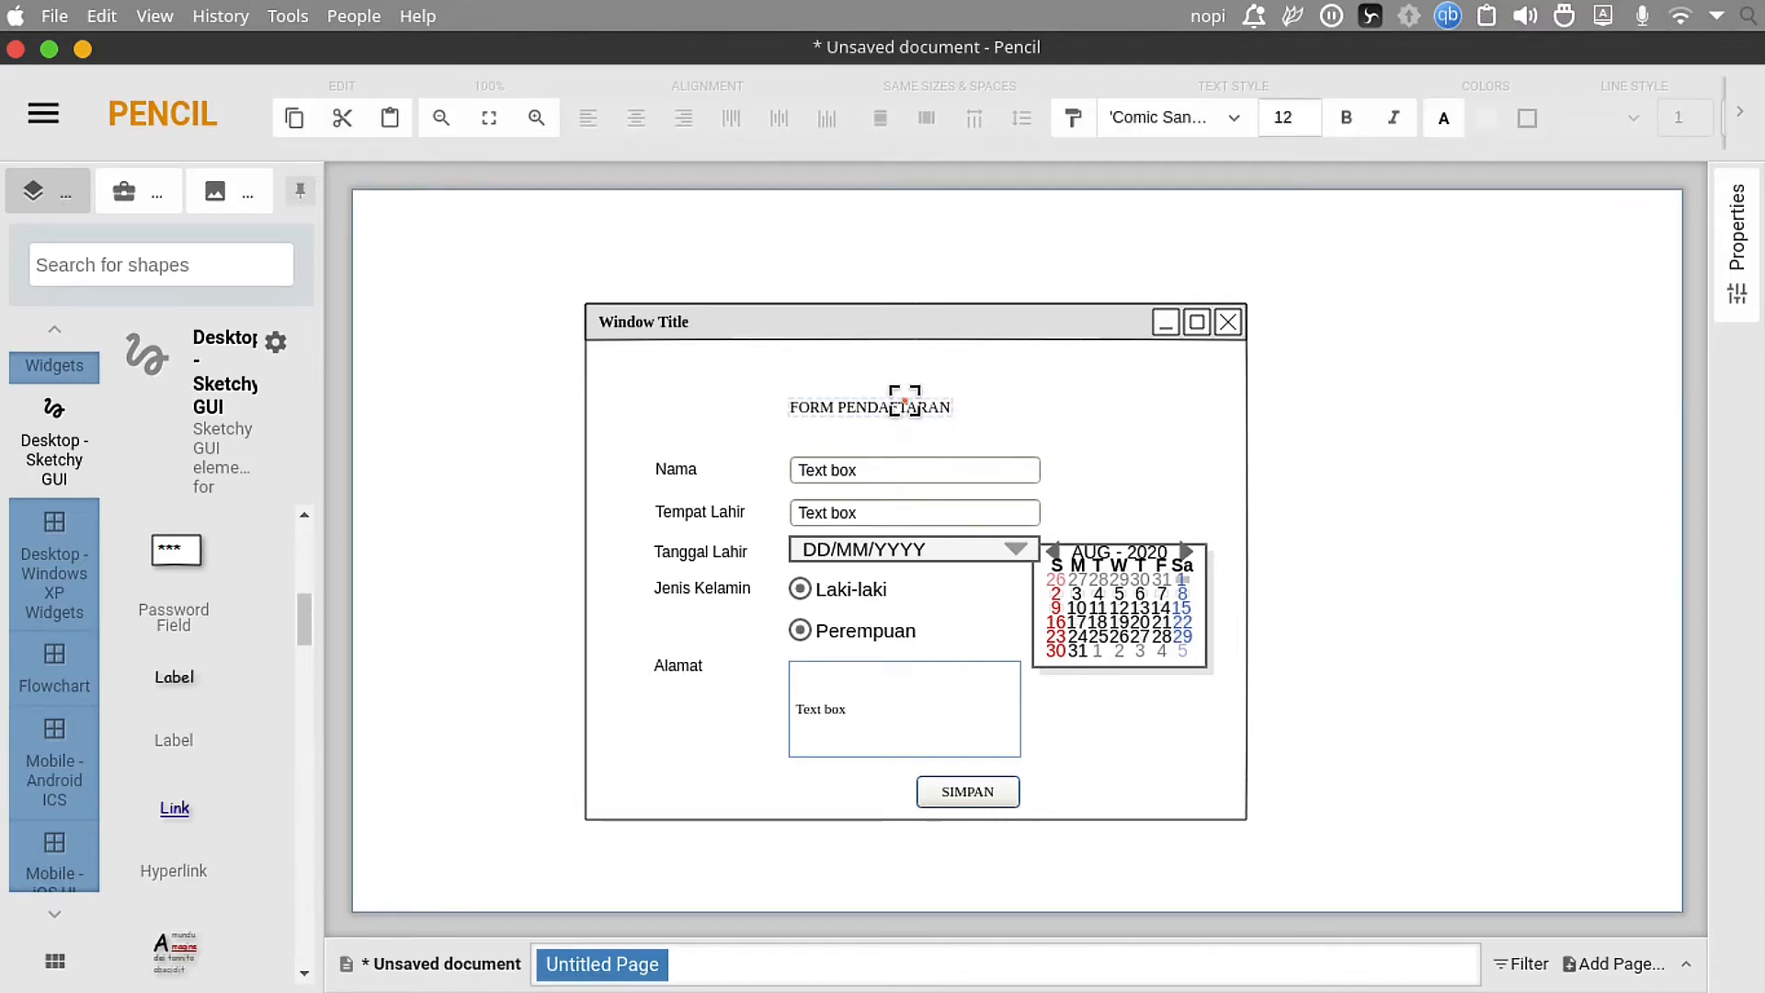
pyautogui.click(1316, 113)
pyautogui.click(1317, 113)
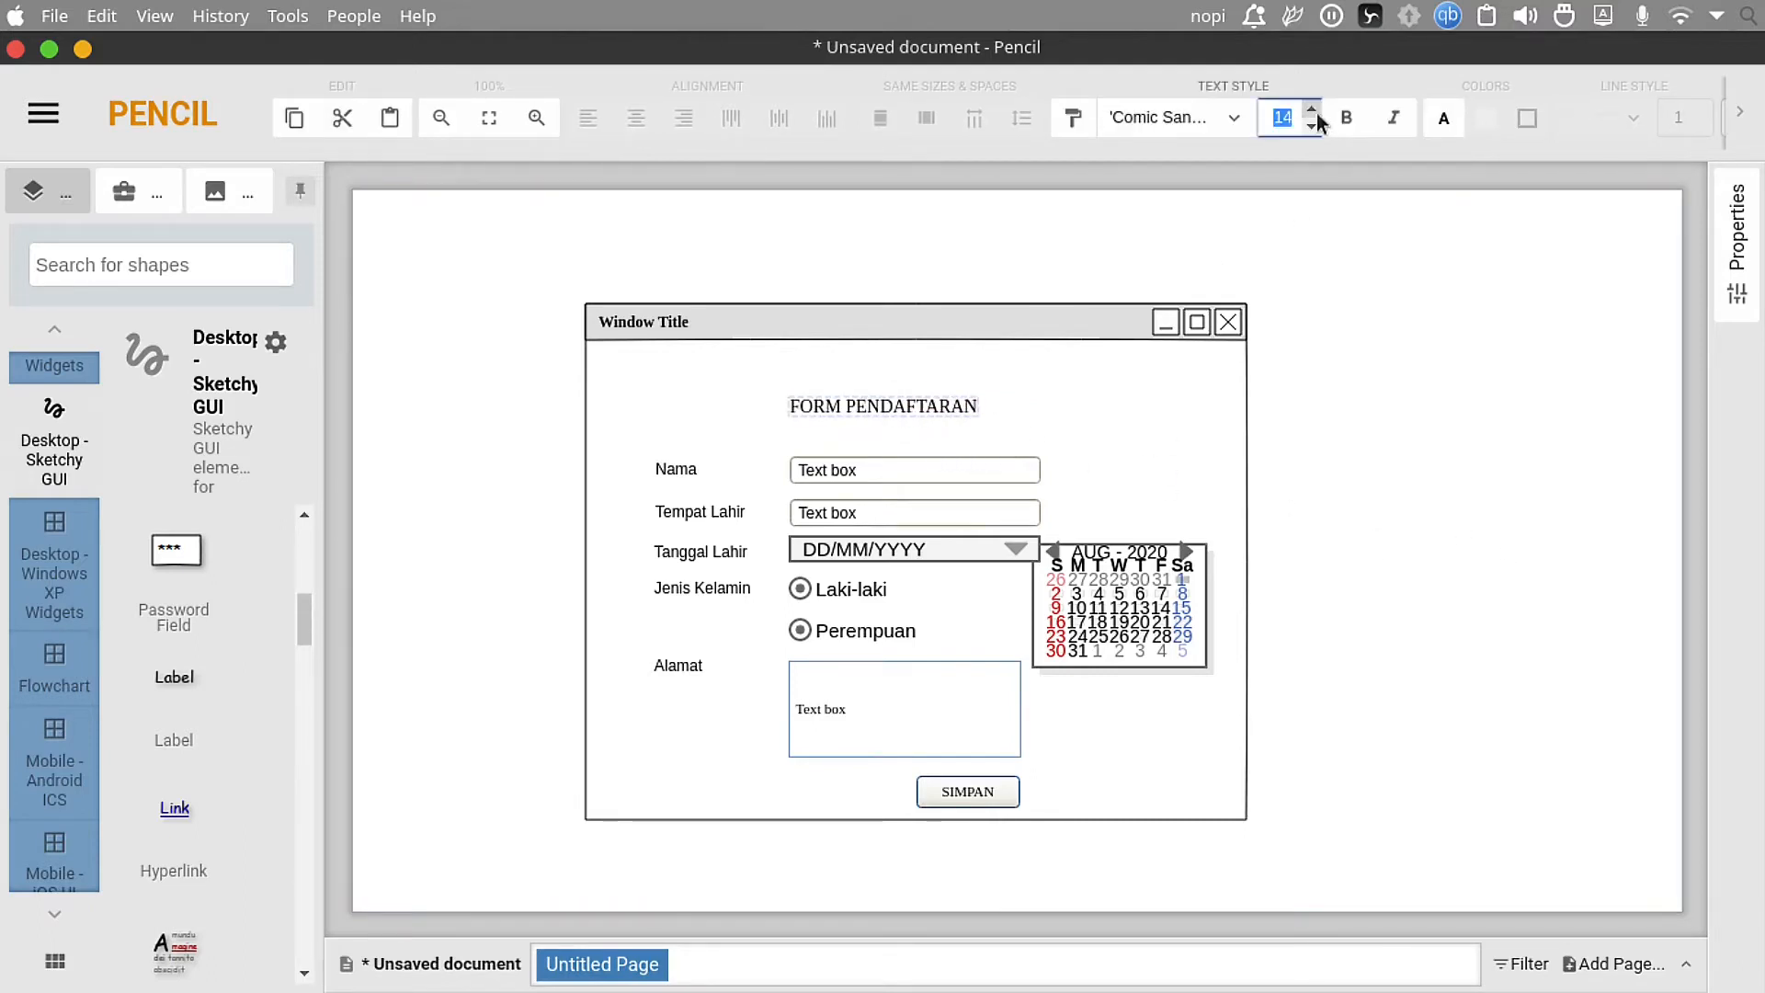
pyautogui.click(1316, 113)
pyautogui.click(1316, 113)
pyautogui.click(1316, 113)
pyautogui.click(1317, 114)
pyautogui.click(1317, 113)
pyautogui.click(1317, 113)
pyautogui.click(1317, 114)
pyautogui.click(1317, 113)
pyautogui.click(1317, 113)
pyautogui.click(1317, 113)
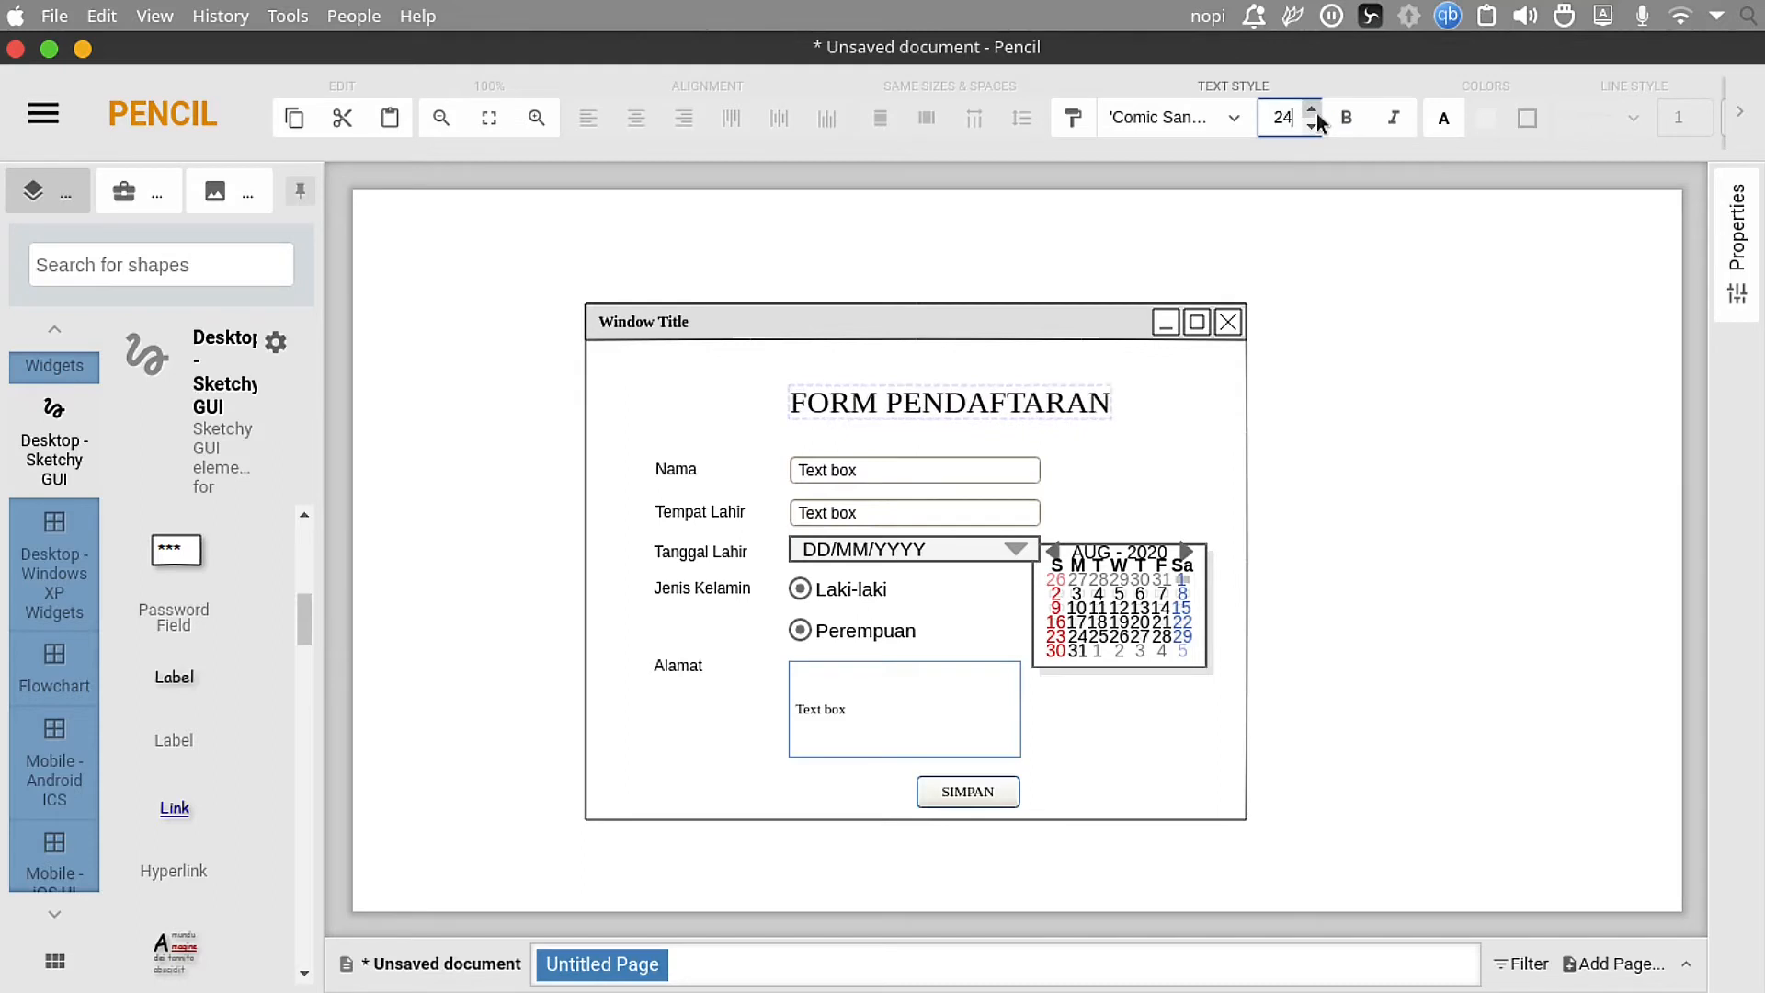
pyautogui.click(1317, 113)
pyautogui.click(1344, 129)
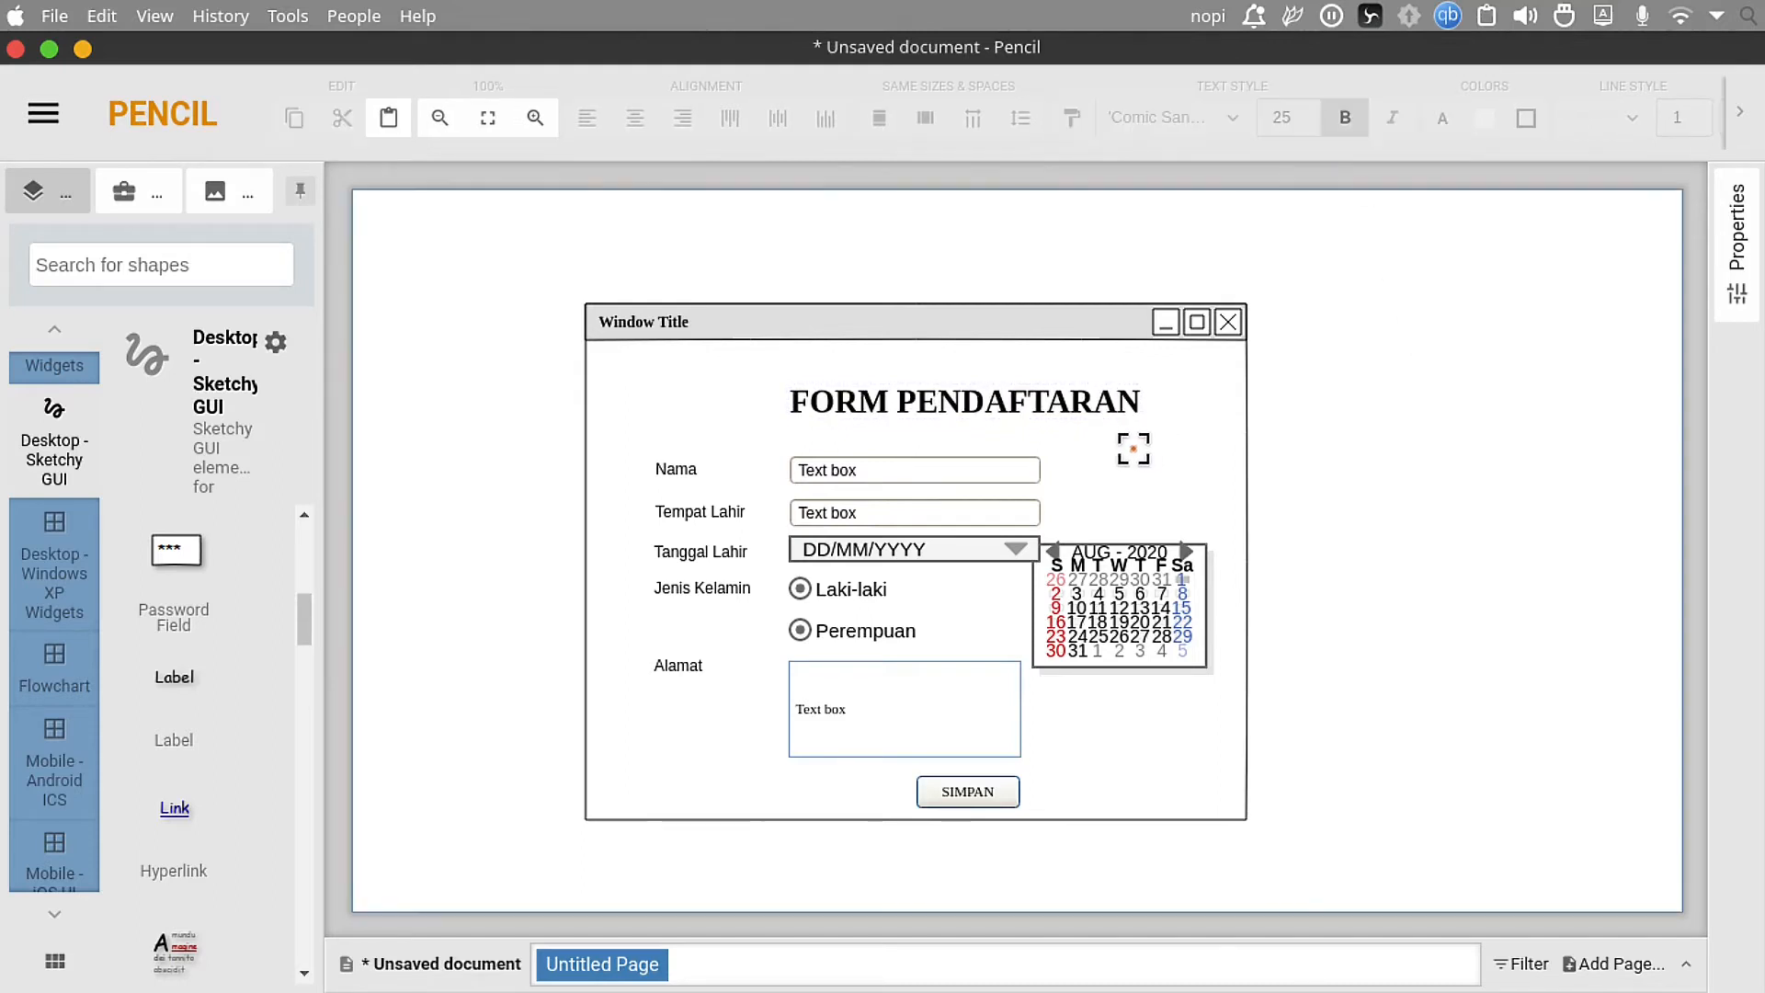
pyautogui.moveTo(1064, 386); pyautogui.dragTo(1032, 382)
pyautogui.click(1333, 498)
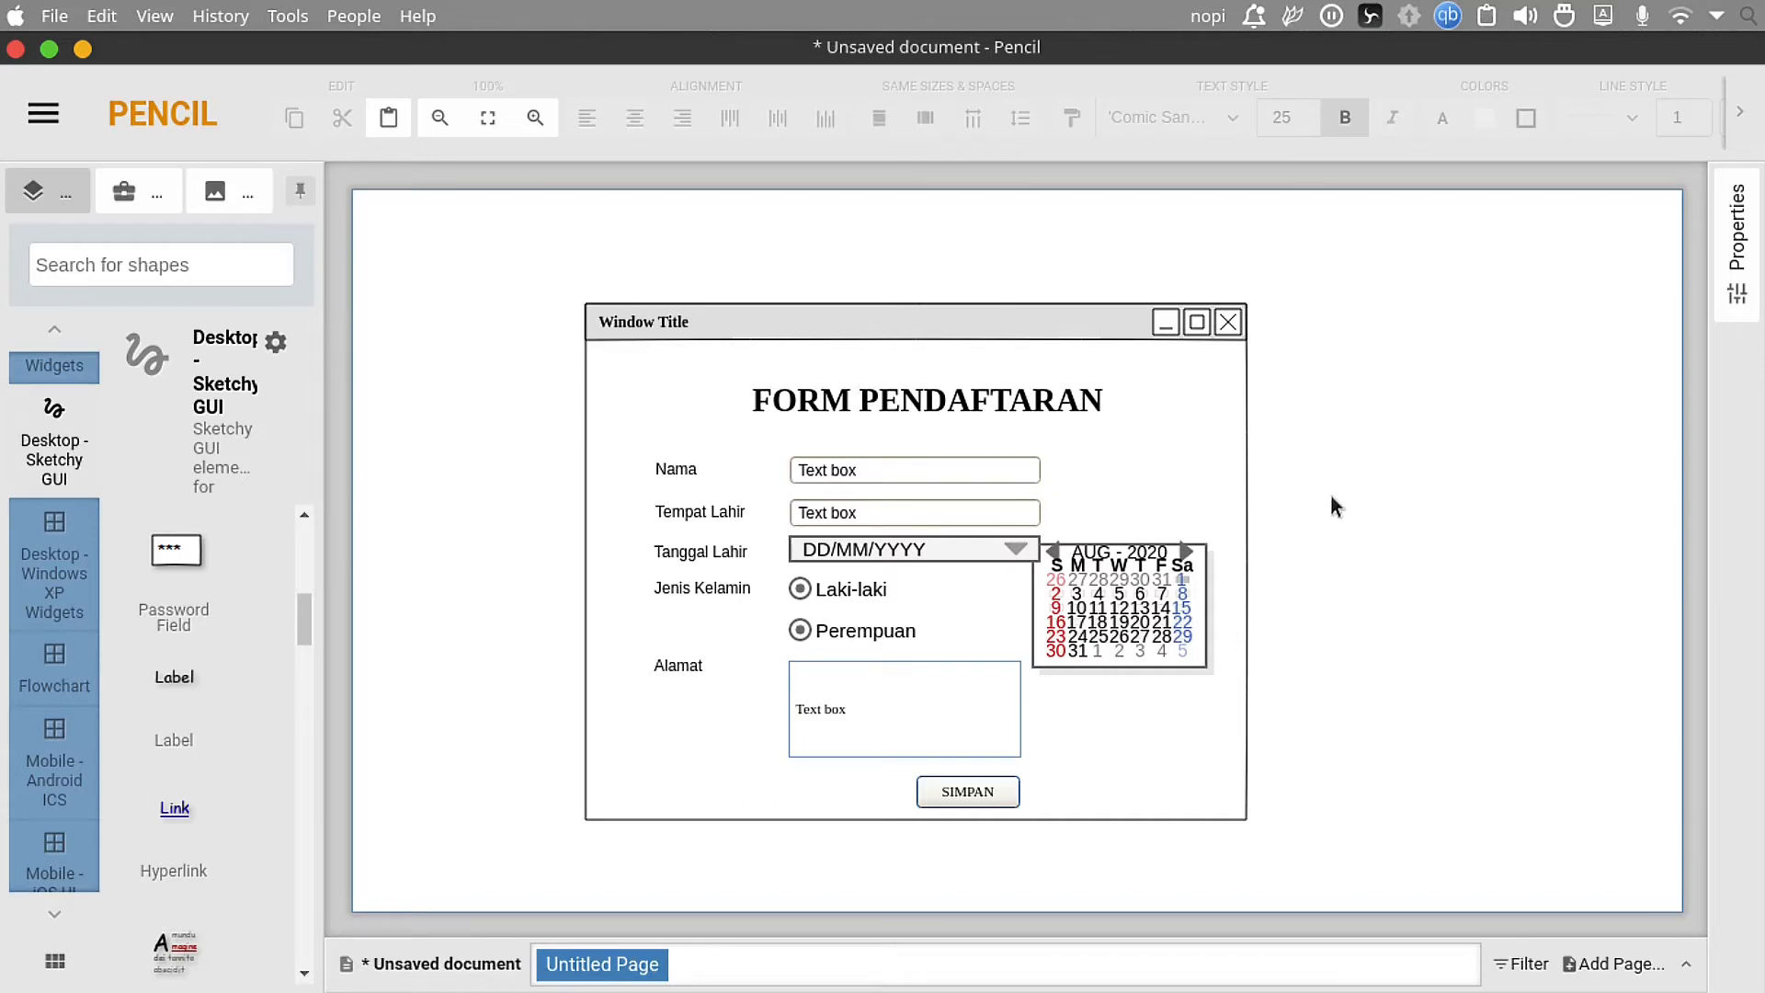
# Step: Rename the untitled page as "DESKTOP"
pyautogui.rightClick(632, 963)
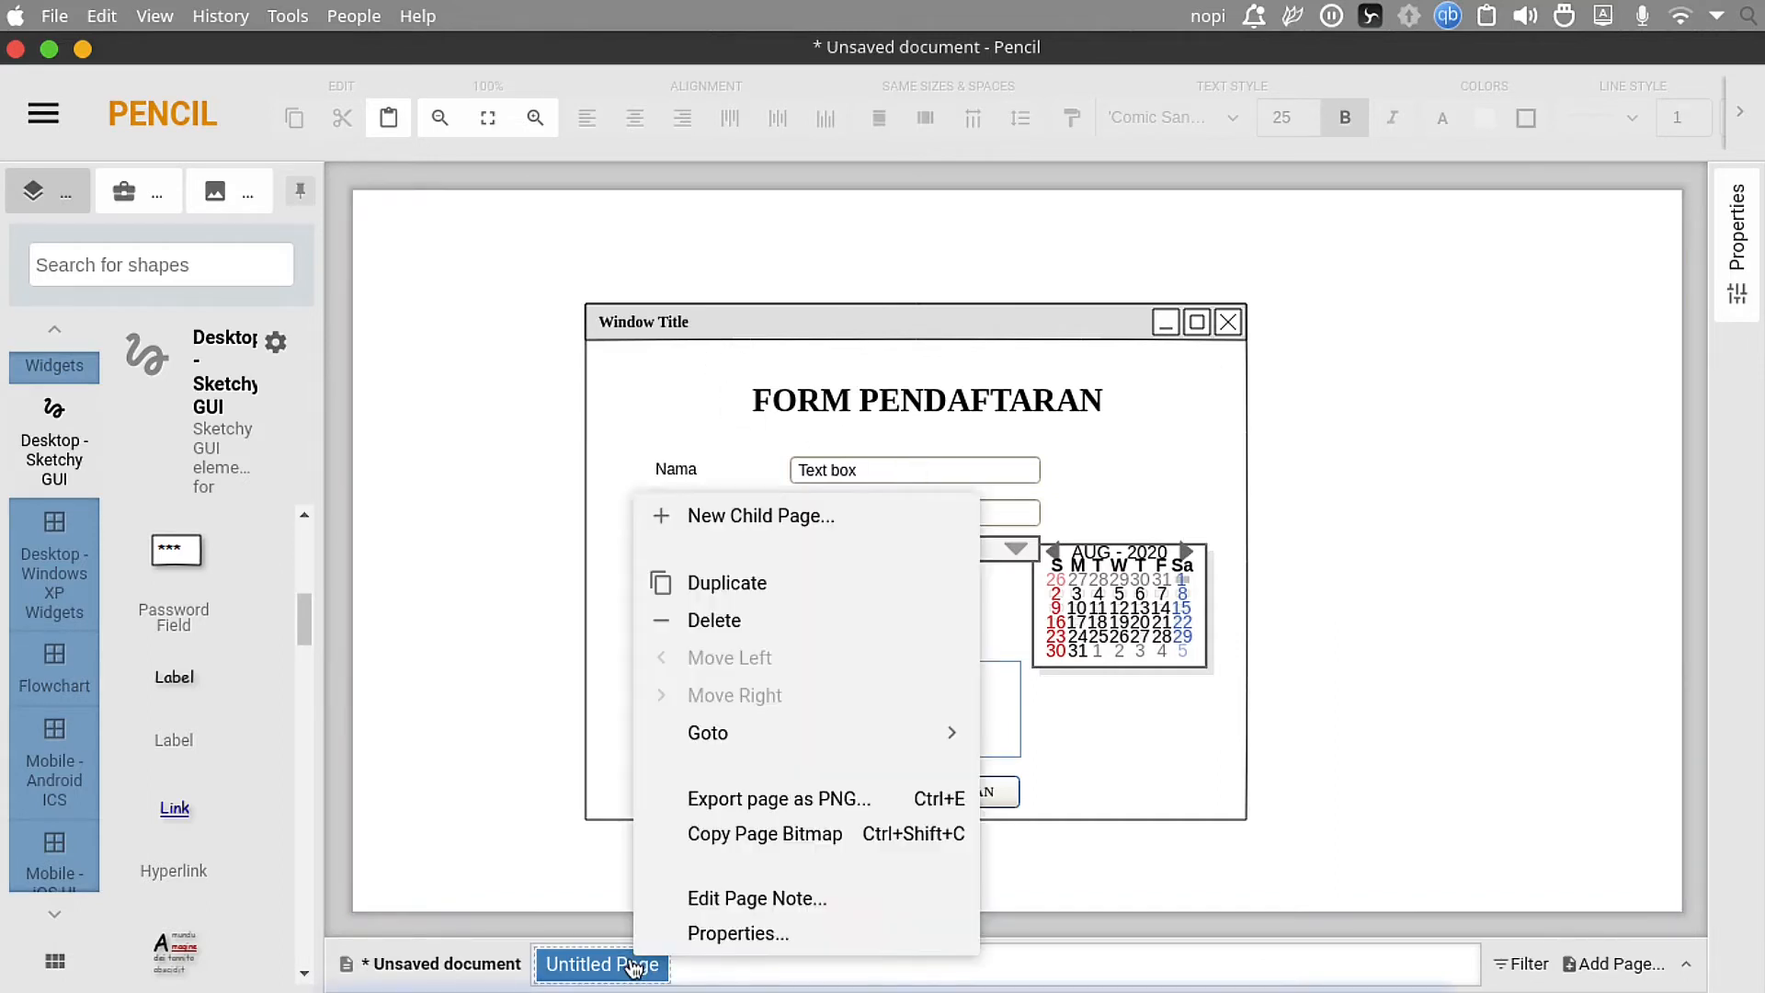
pyautogui.click(811, 935)
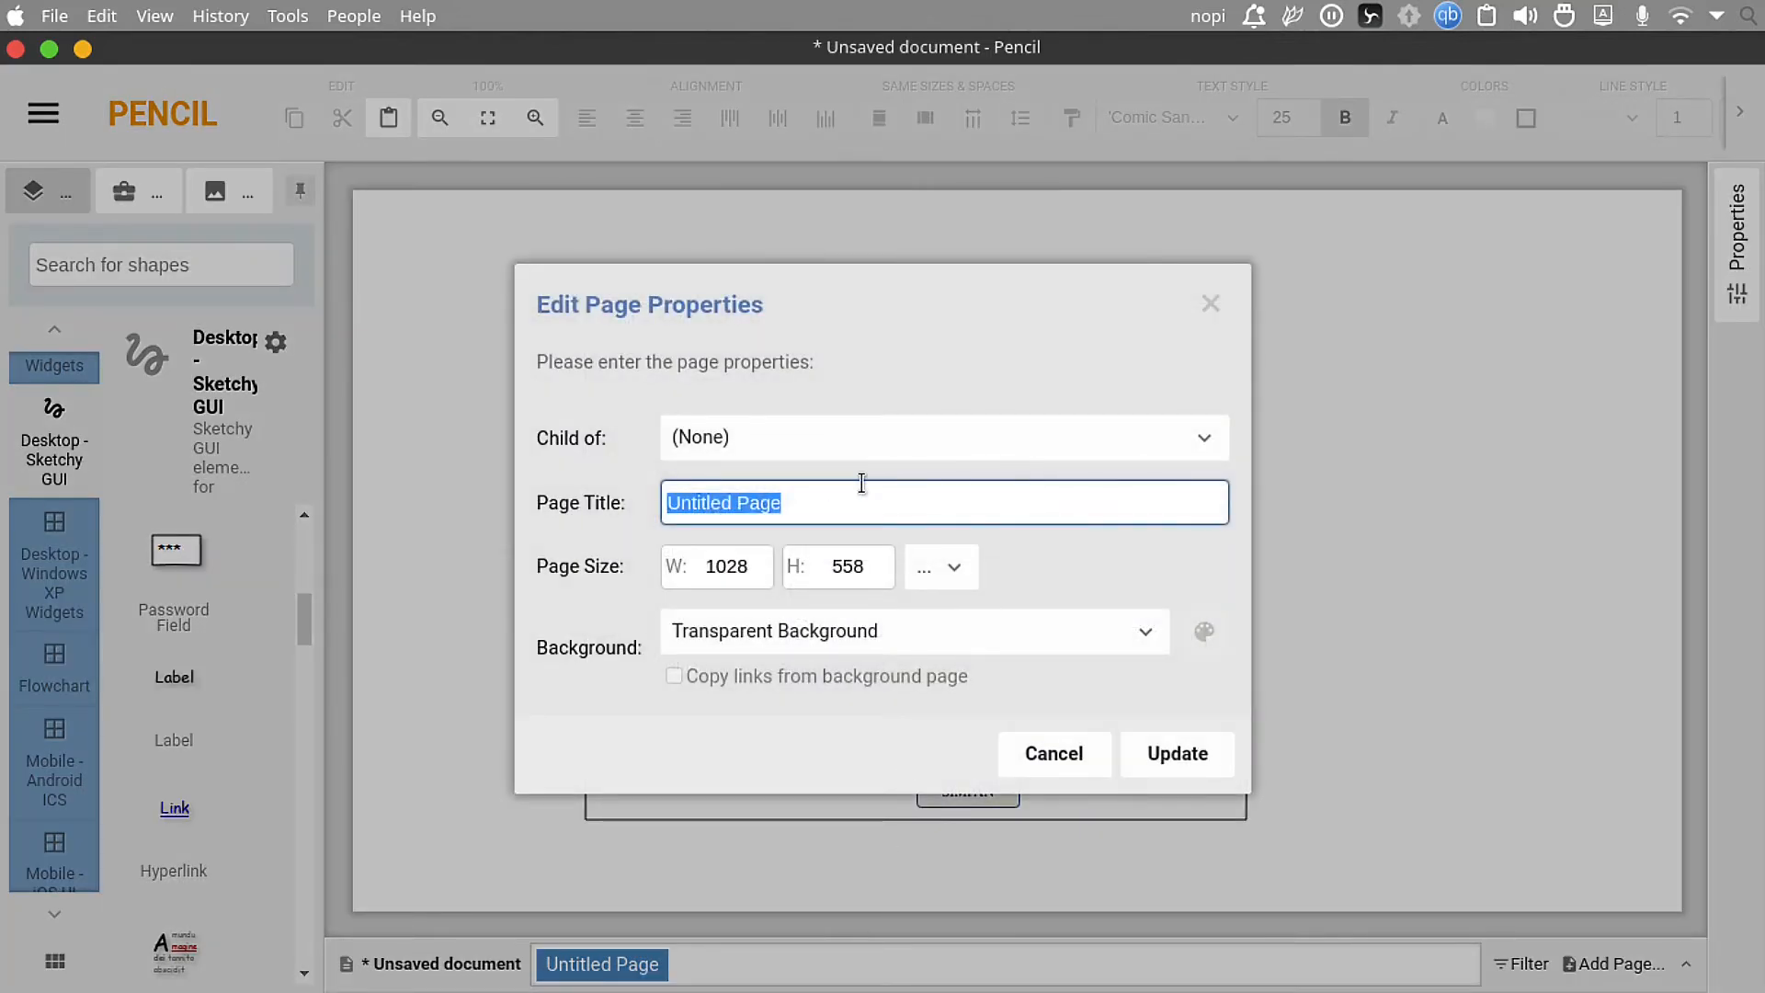
pyautogui.write('DESKTOP')
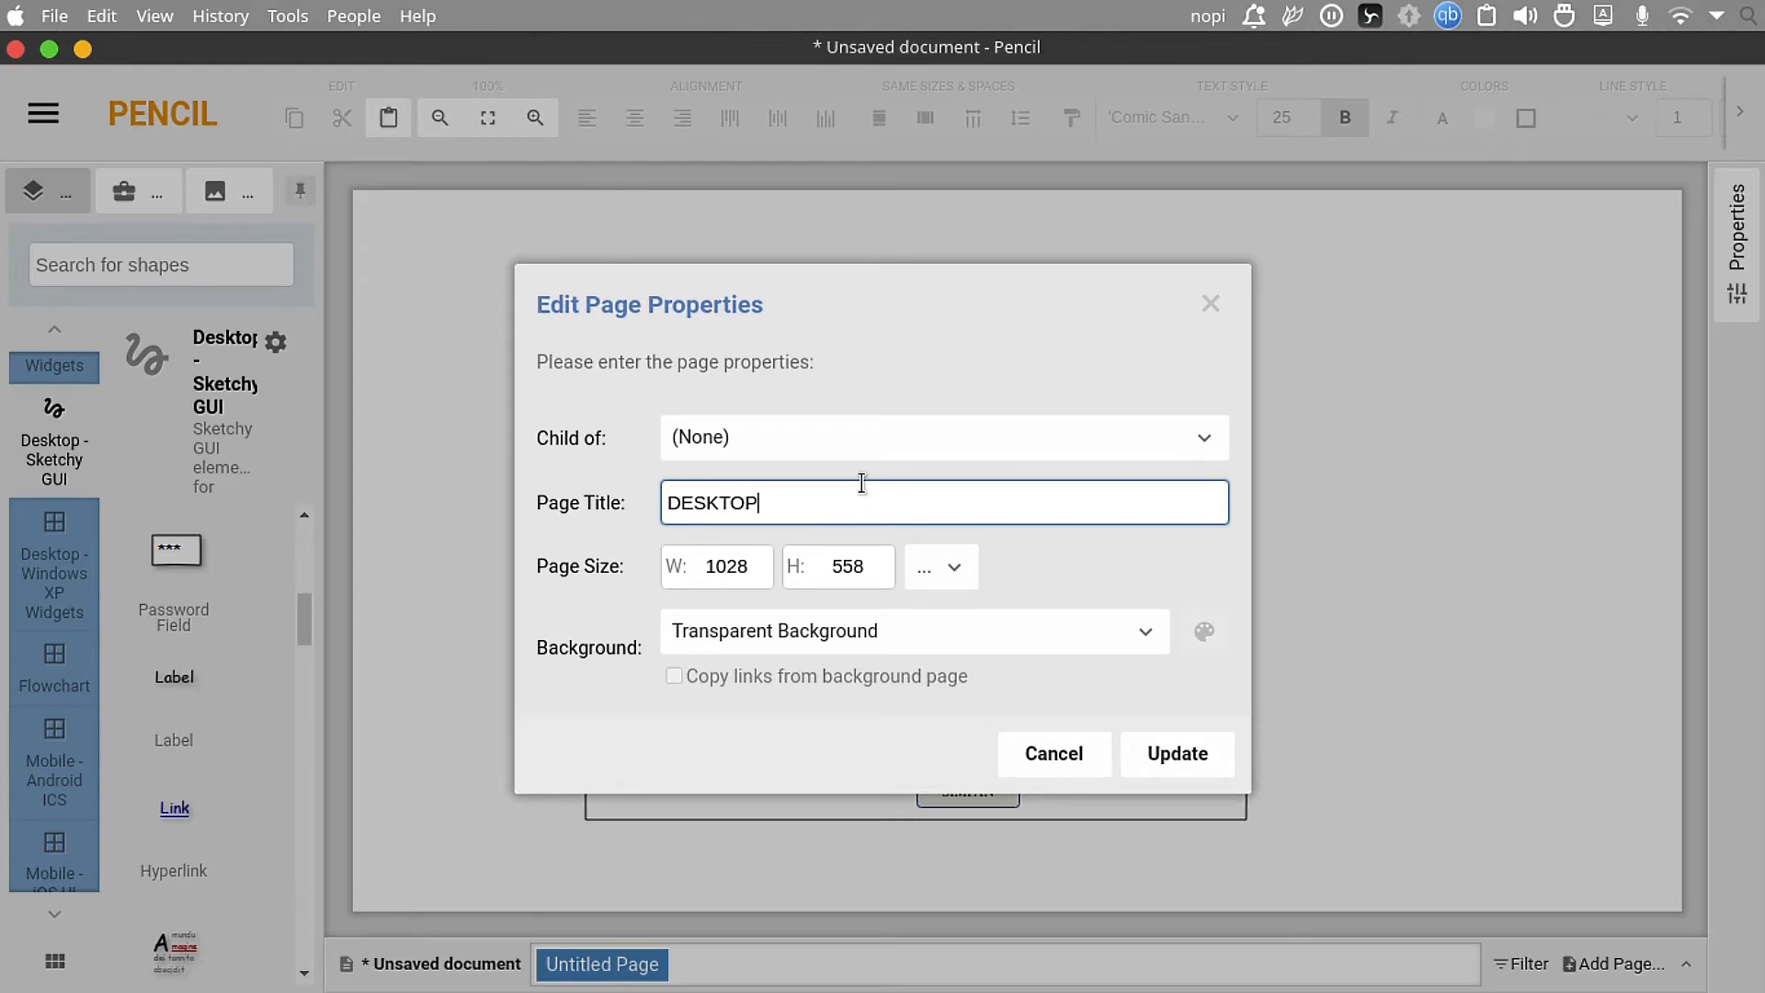
pyautogui.press('Return')
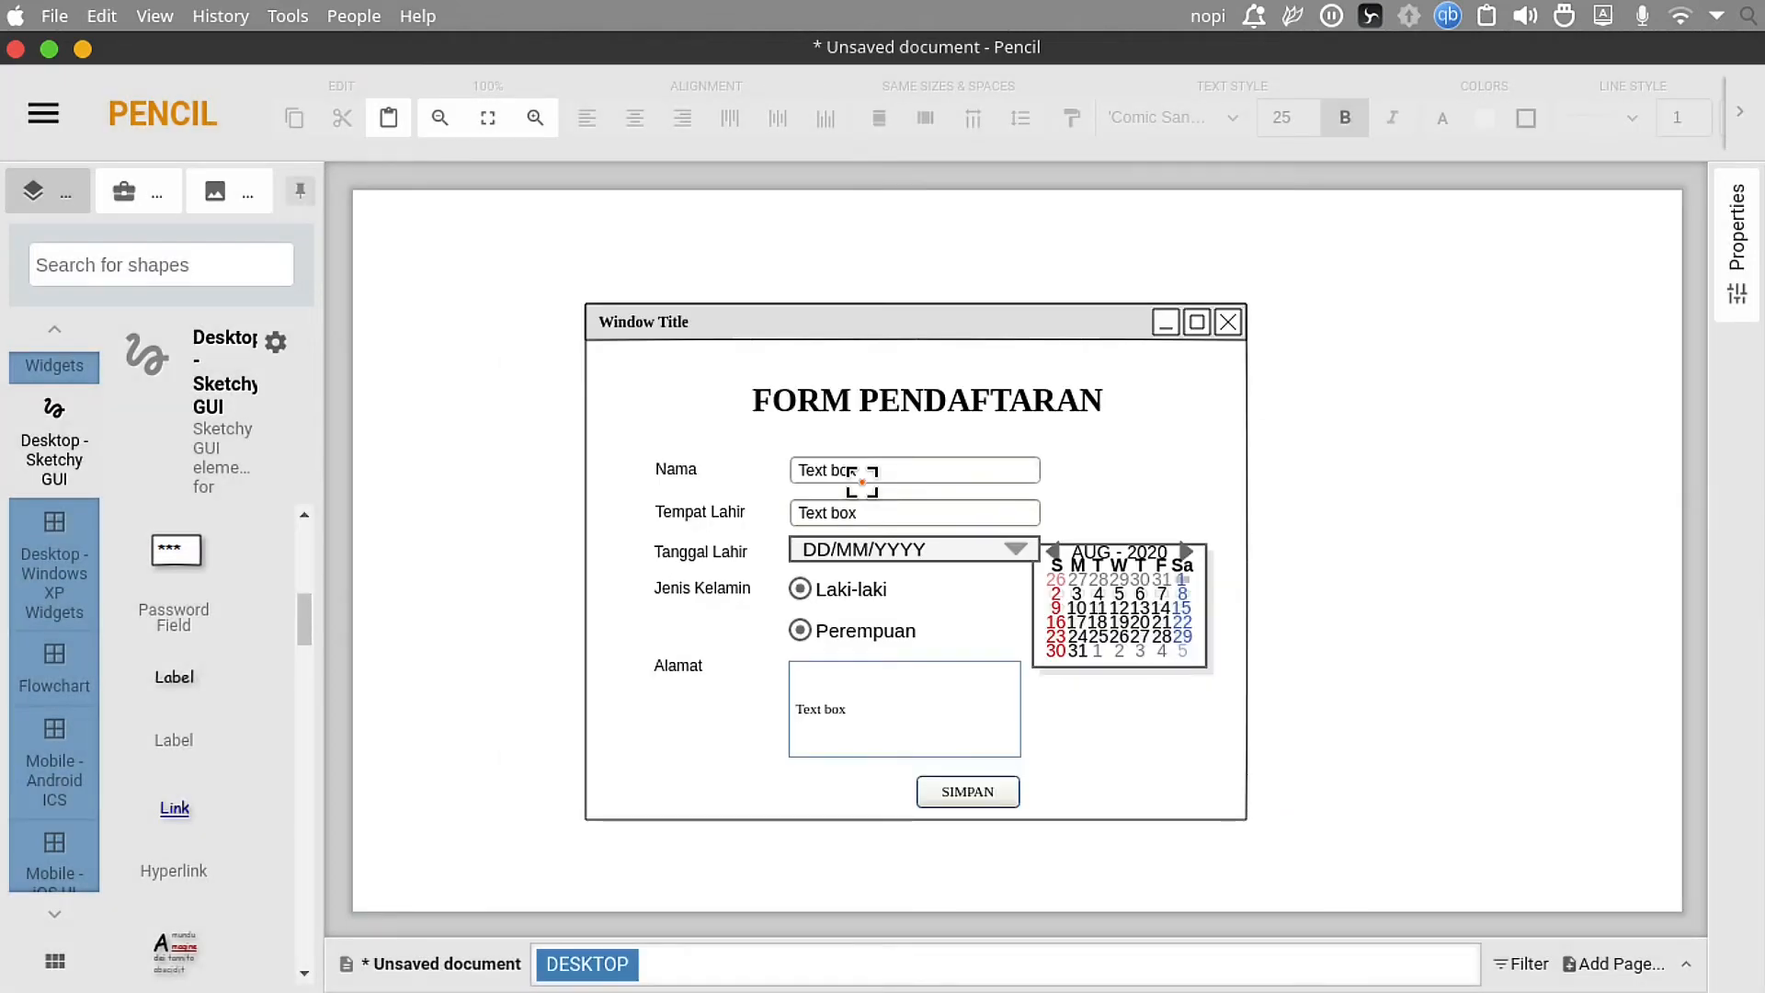
# Step: Select the window frame with all the form elements and group them
pyautogui.moveTo(549, 246); pyautogui.dragTo(1331, 824)
pyautogui.rightClick(898, 422)
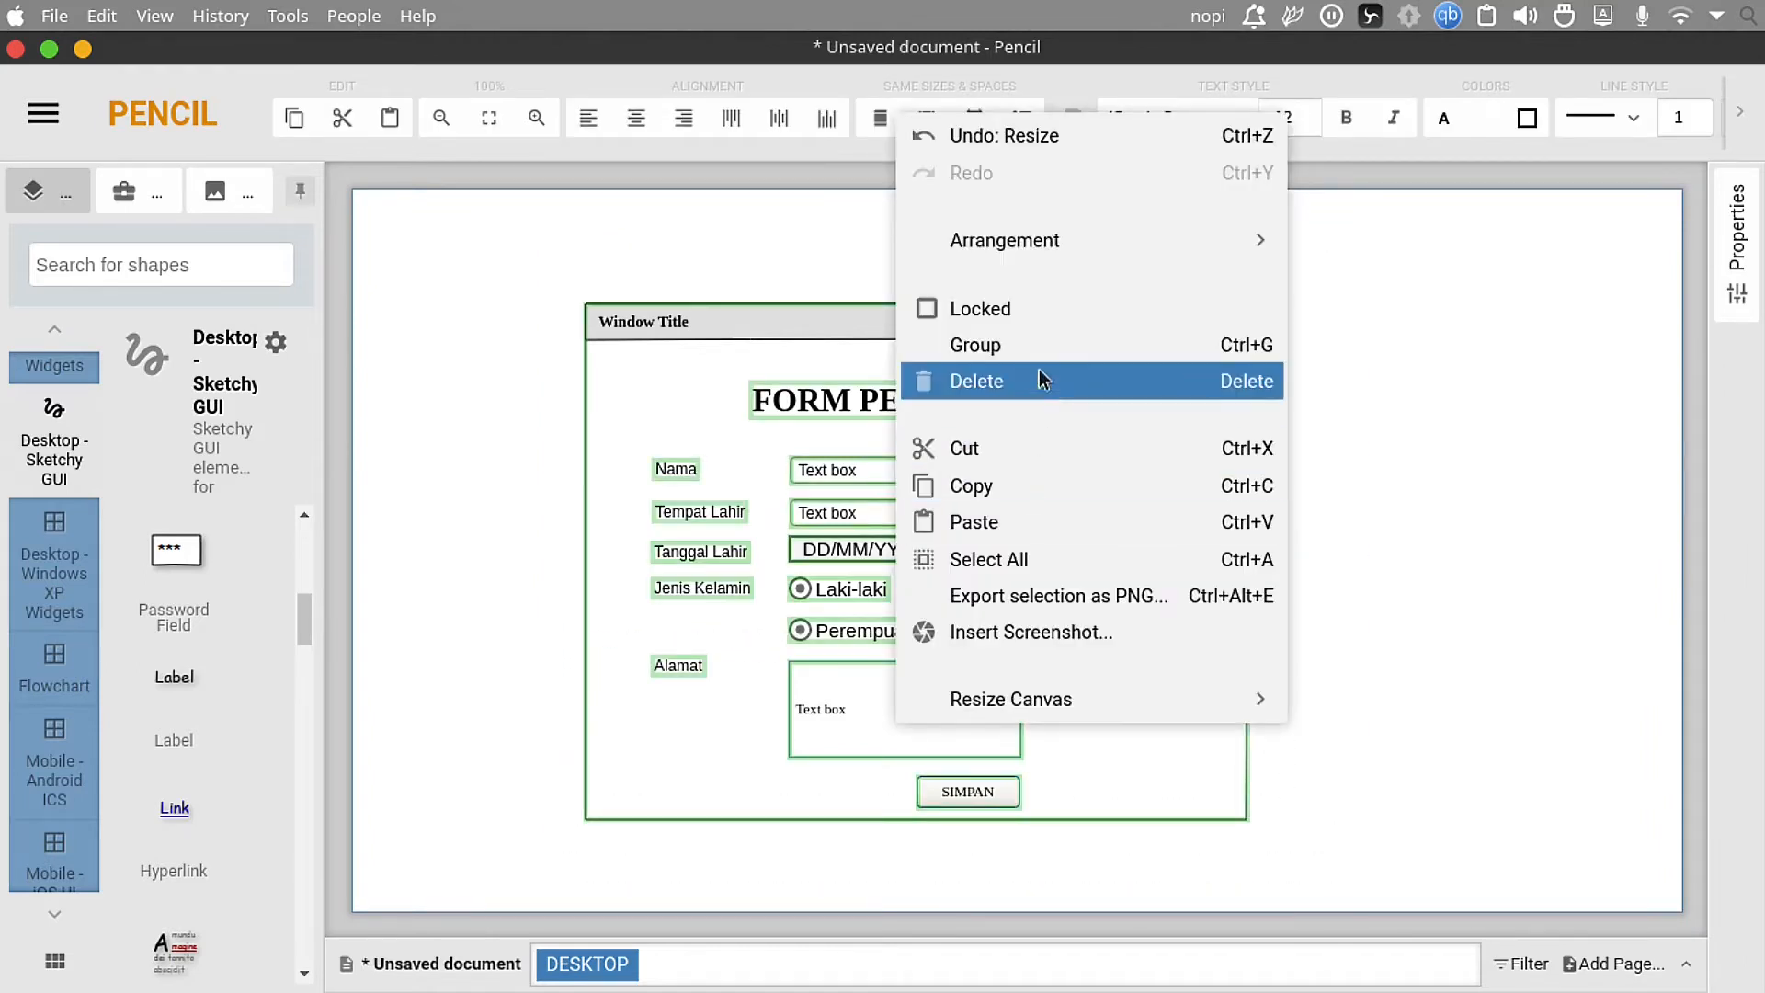
pyautogui.click(942, 344)
pyautogui.click(1576, 500)
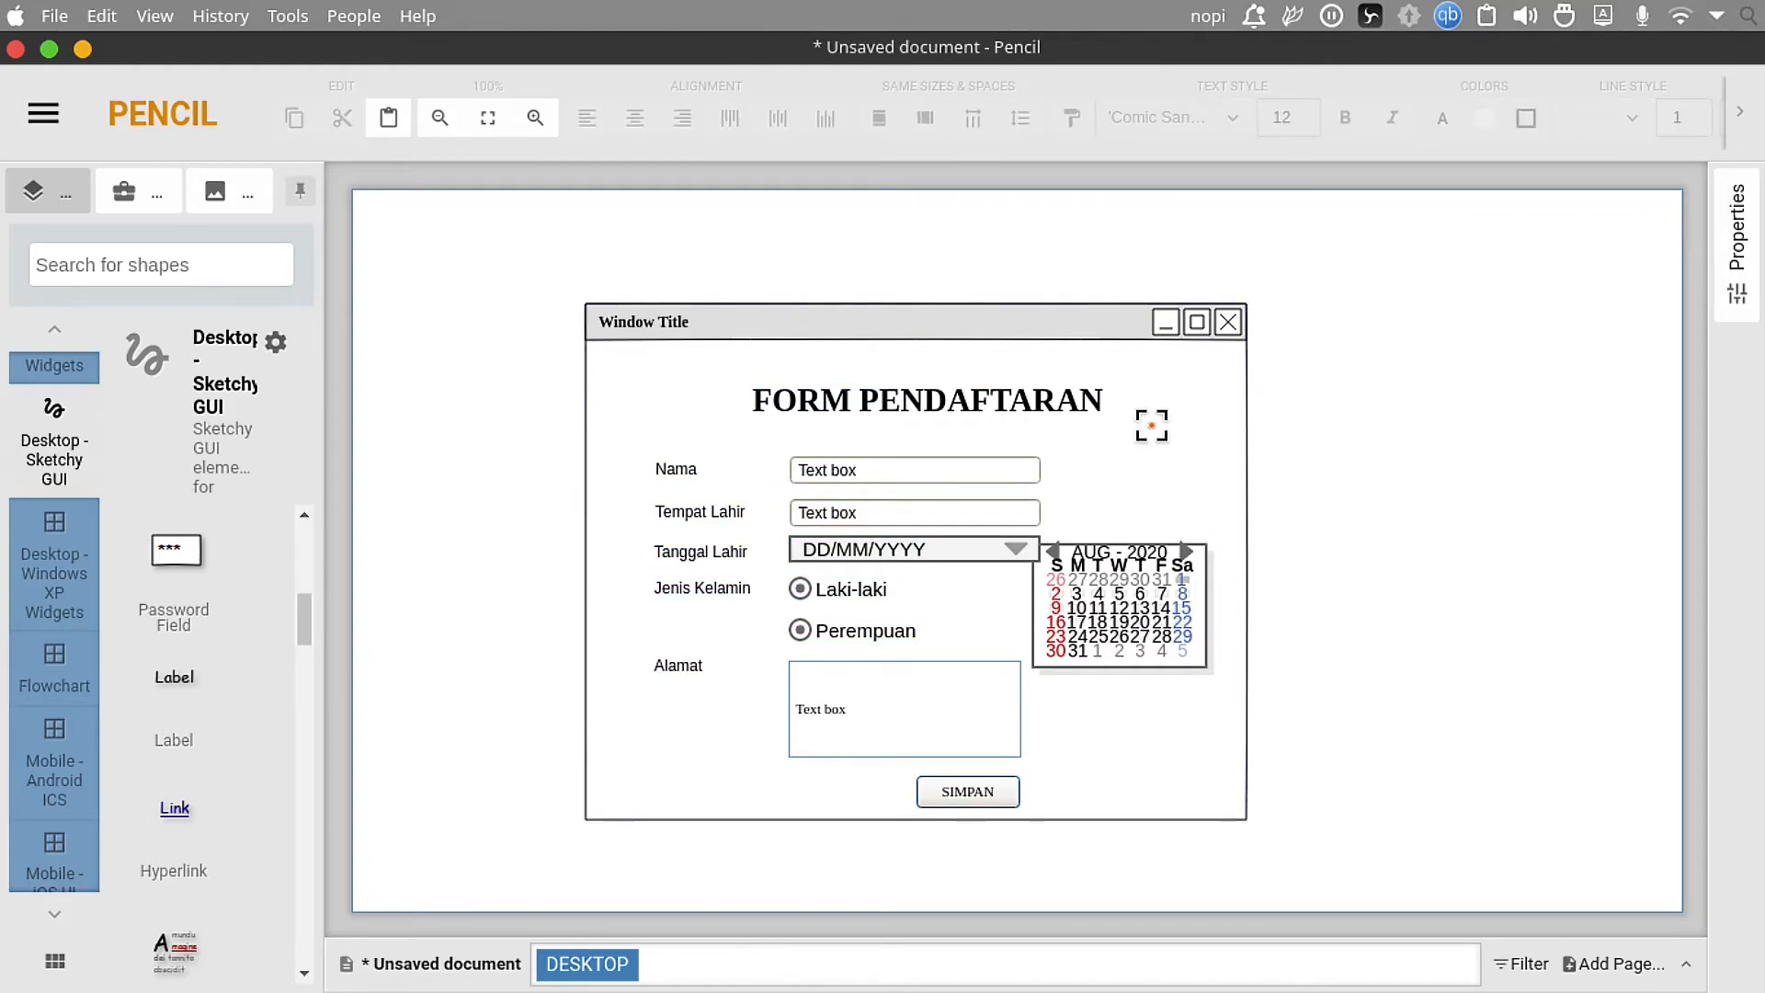
# Step: Try moving the form mockup around the canvas by its window frame and undo each move
pyautogui.moveTo(1124, 326); pyautogui.dragTo(1039, 322)
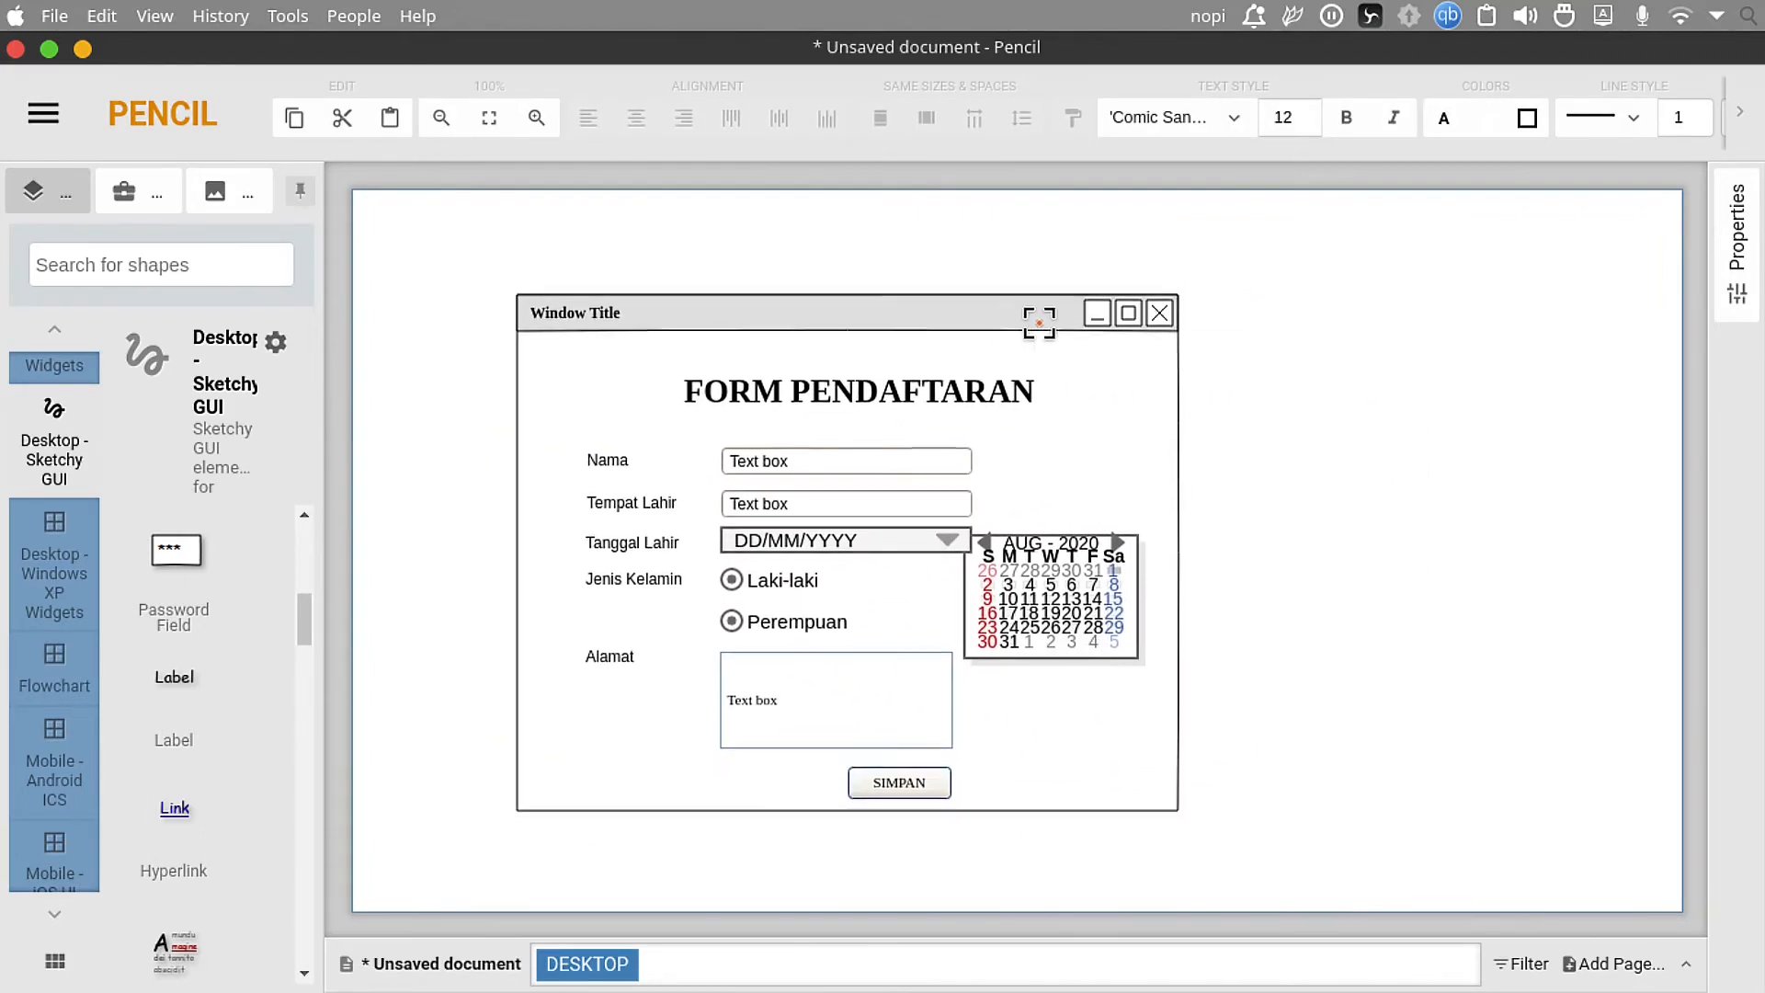
pyautogui.hotkey('ctrl', 'z')
pyautogui.hotkey('ctrl', 'z')
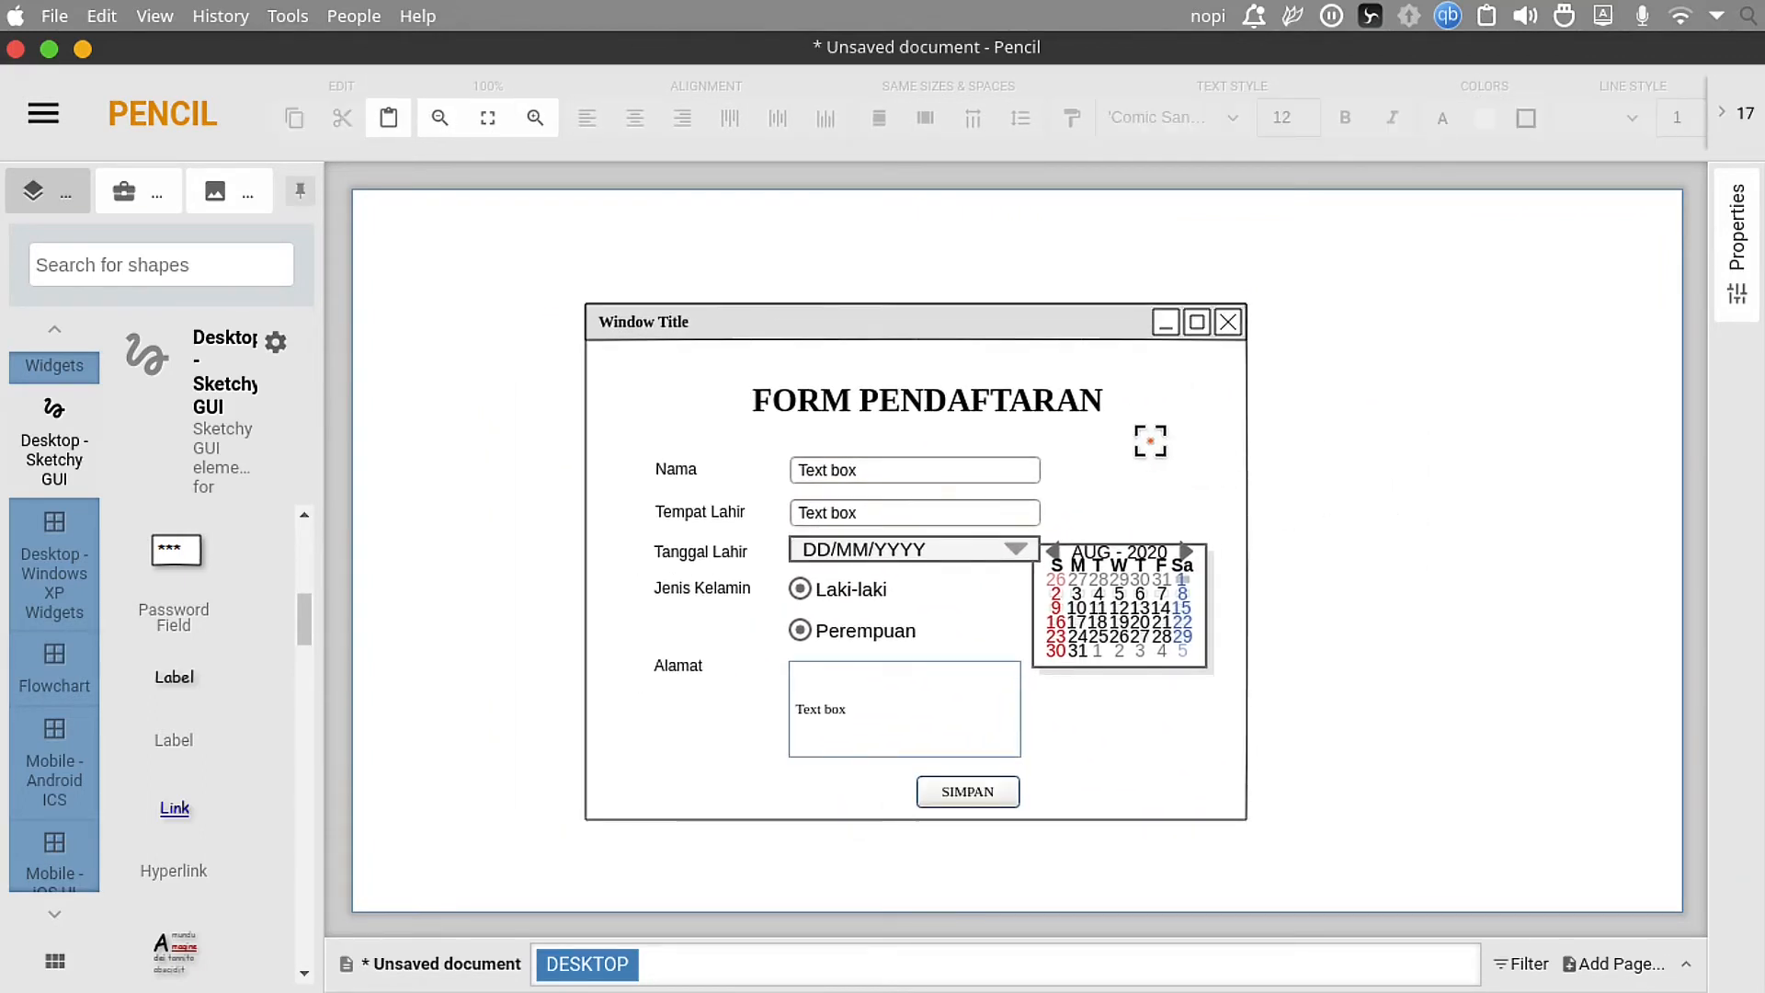
pyautogui.moveTo(1150, 440); pyautogui.dragTo(1261, 433)
pyautogui.hotkey('ctrl', 'z')
pyautogui.moveTo(1052, 327); pyautogui.dragTo(913, 307)
pyautogui.hotkey('ctrl', 'z')
# Step: Ungroup the form, move the window frame alone away from its fields, and undo that move
pyautogui.rightClick(1145, 313)
pyautogui.click(1392, 188)
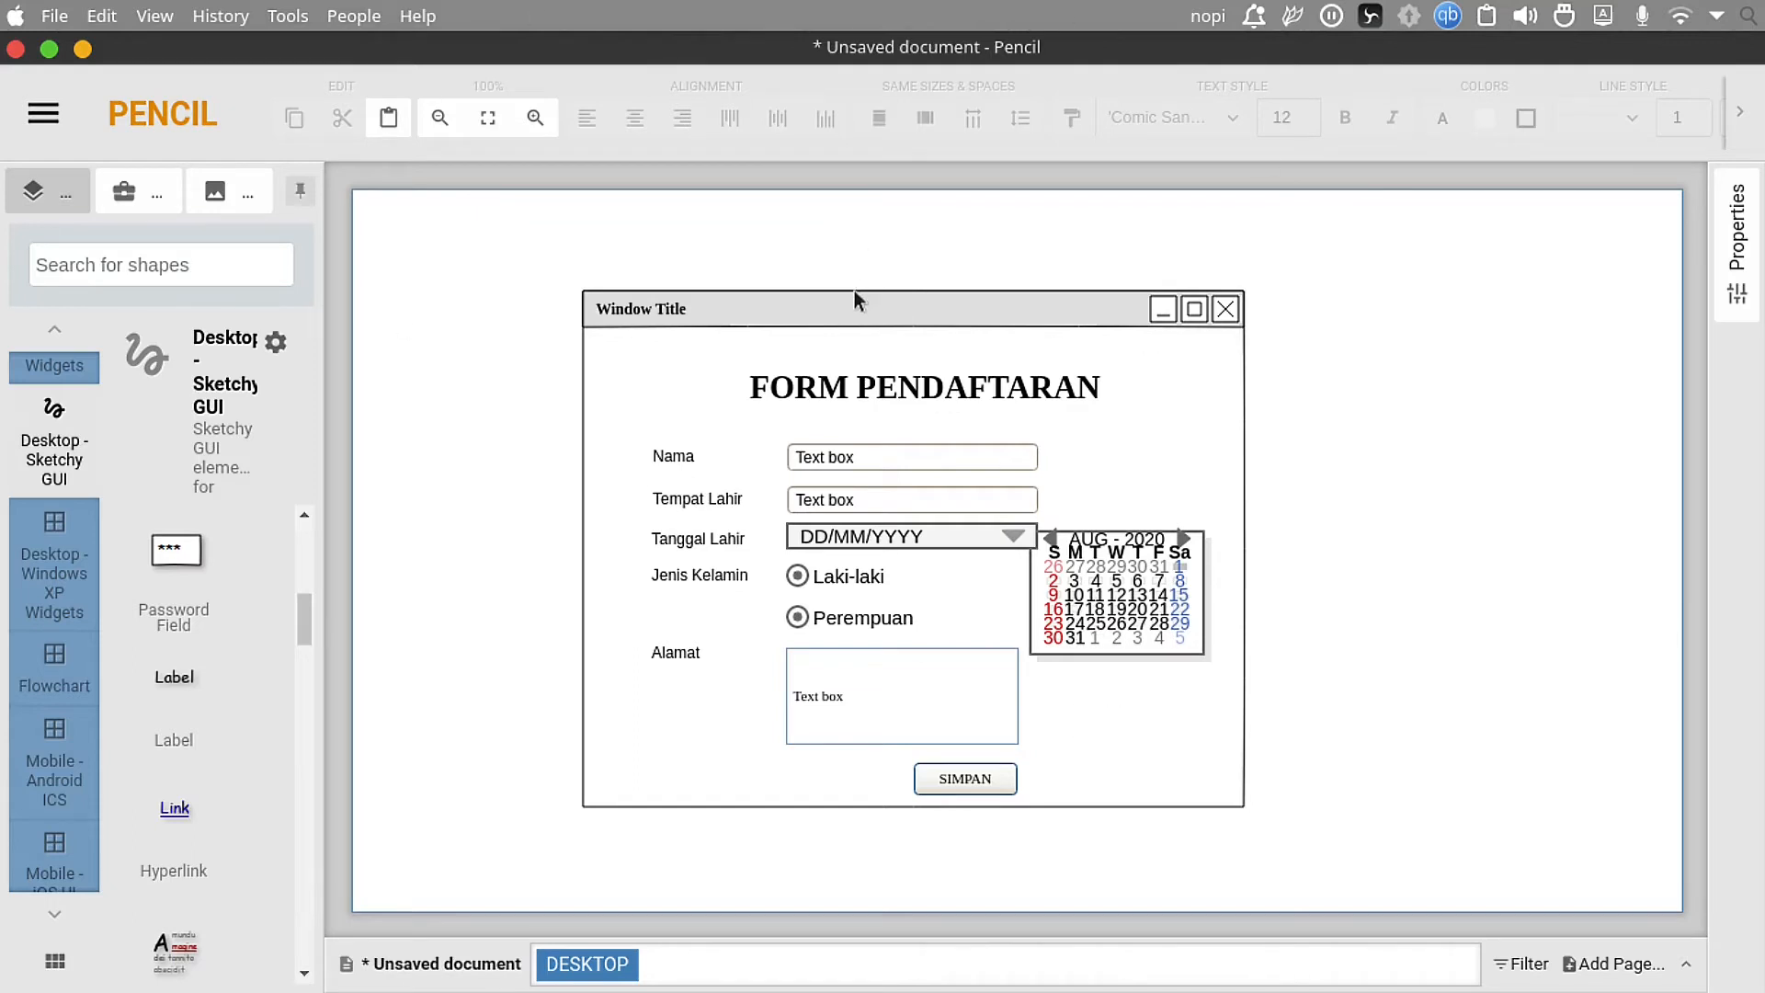
pyautogui.moveTo(847, 299); pyautogui.dragTo(1327, 340)
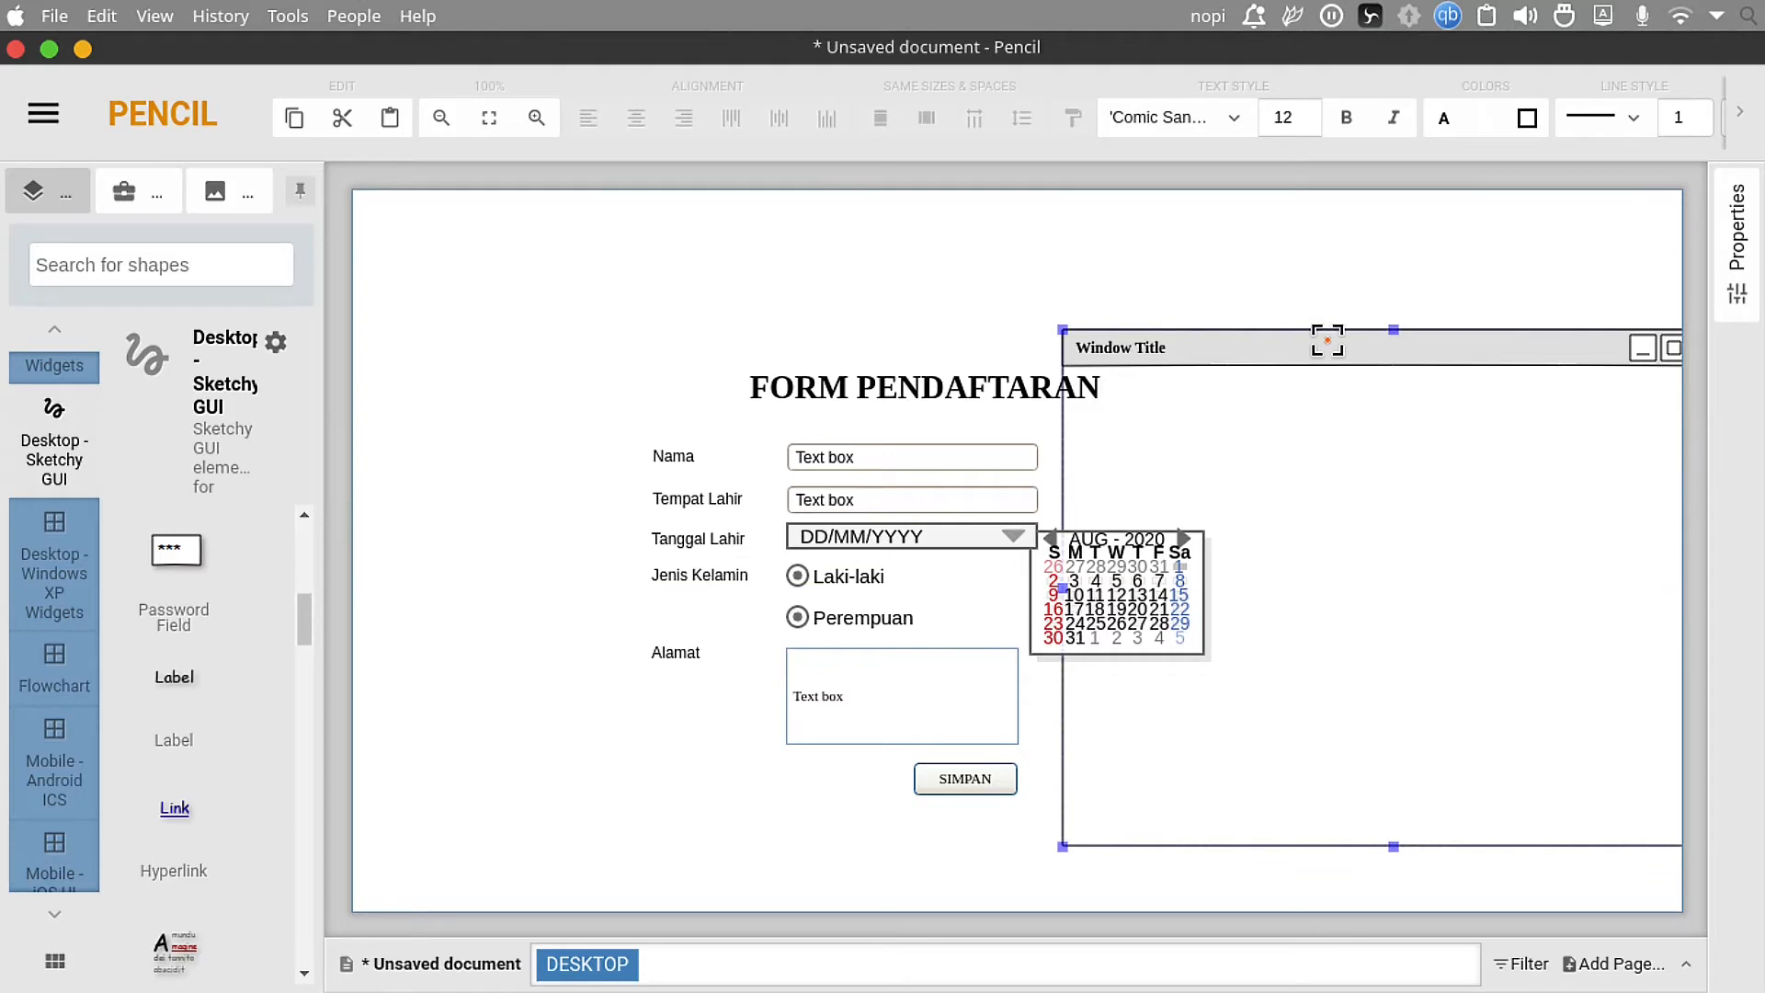
pyautogui.hotkey('ctrl', 'z')
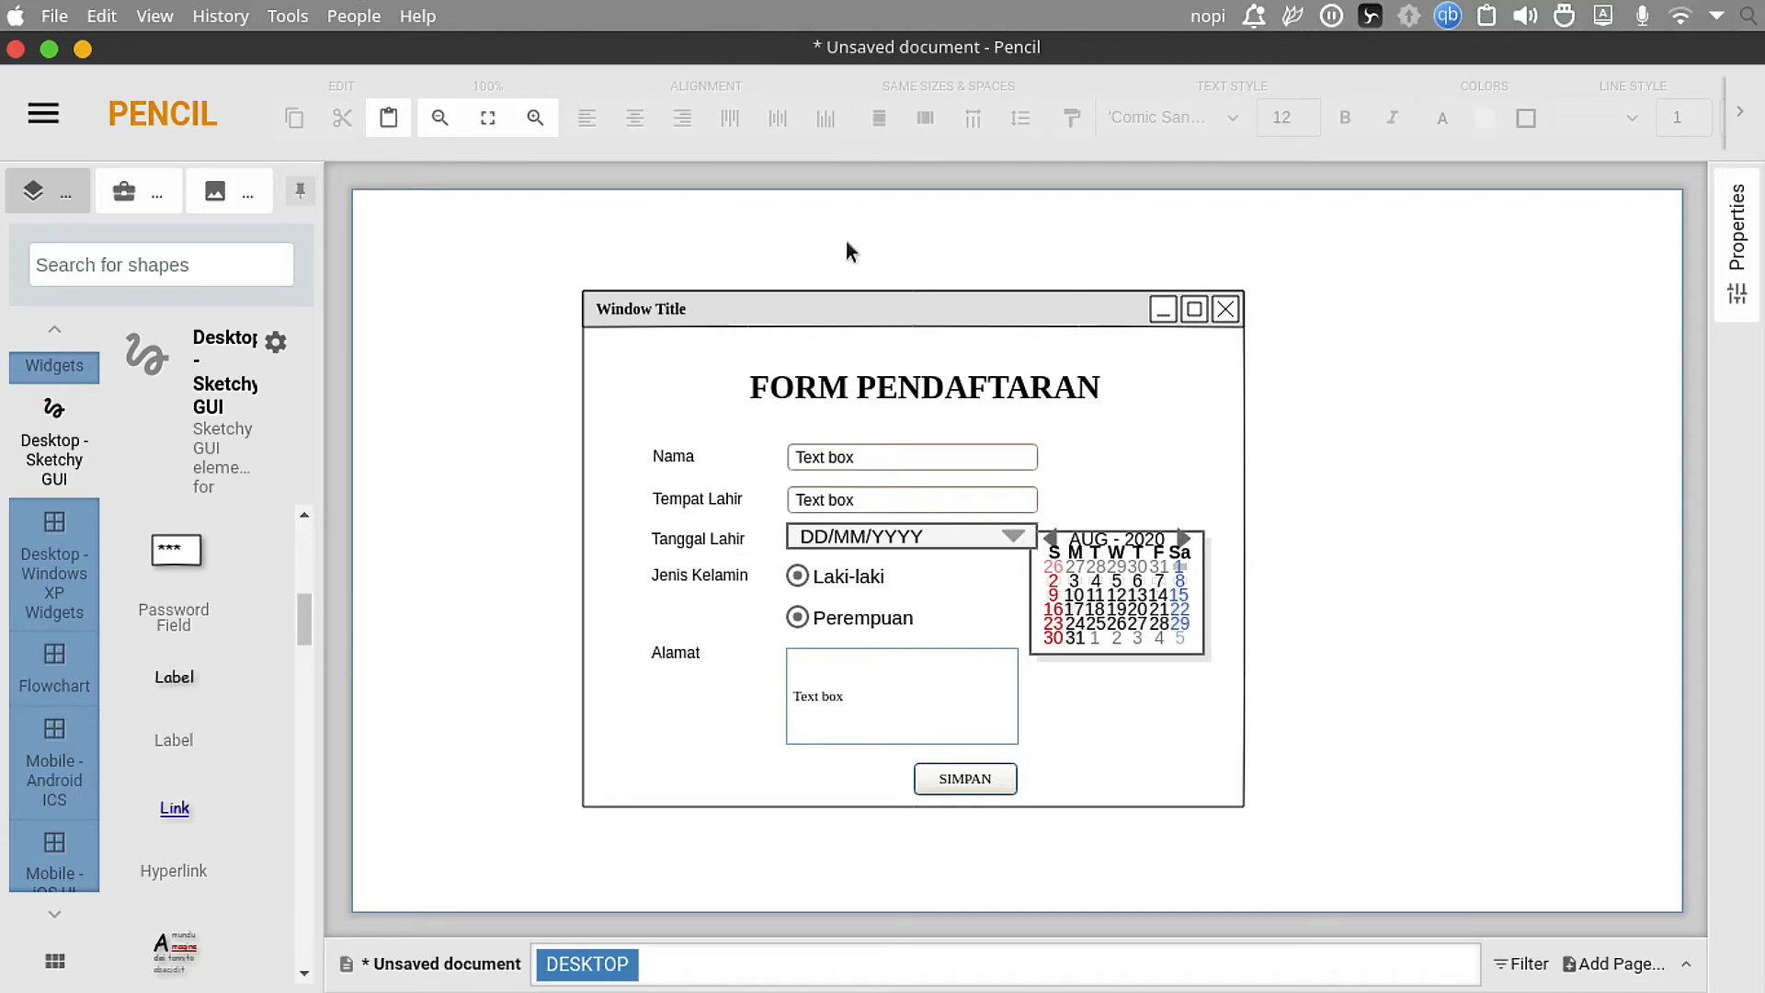
# Step: Select every element on the DESKTOP page, group them into one object, and move the group slightly to the right
pyautogui.hotkey('ctrl', 'a')
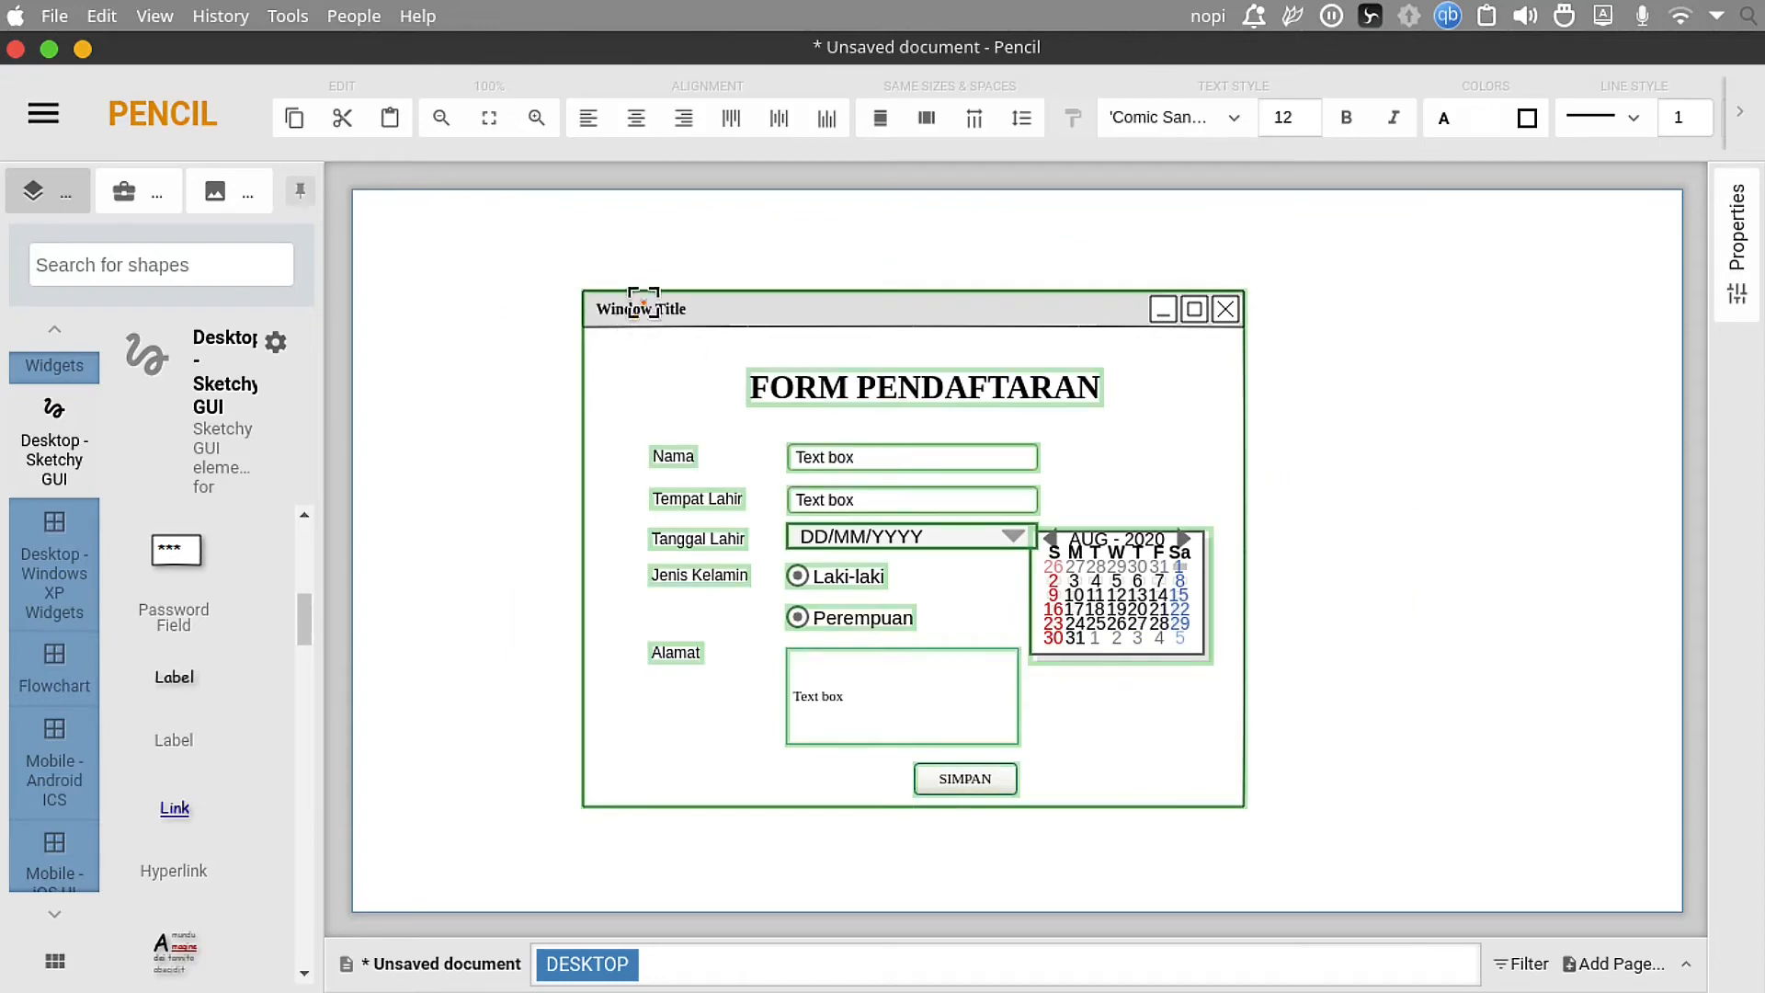
pyautogui.rightClick(954, 349)
pyautogui.click(1076, 582)
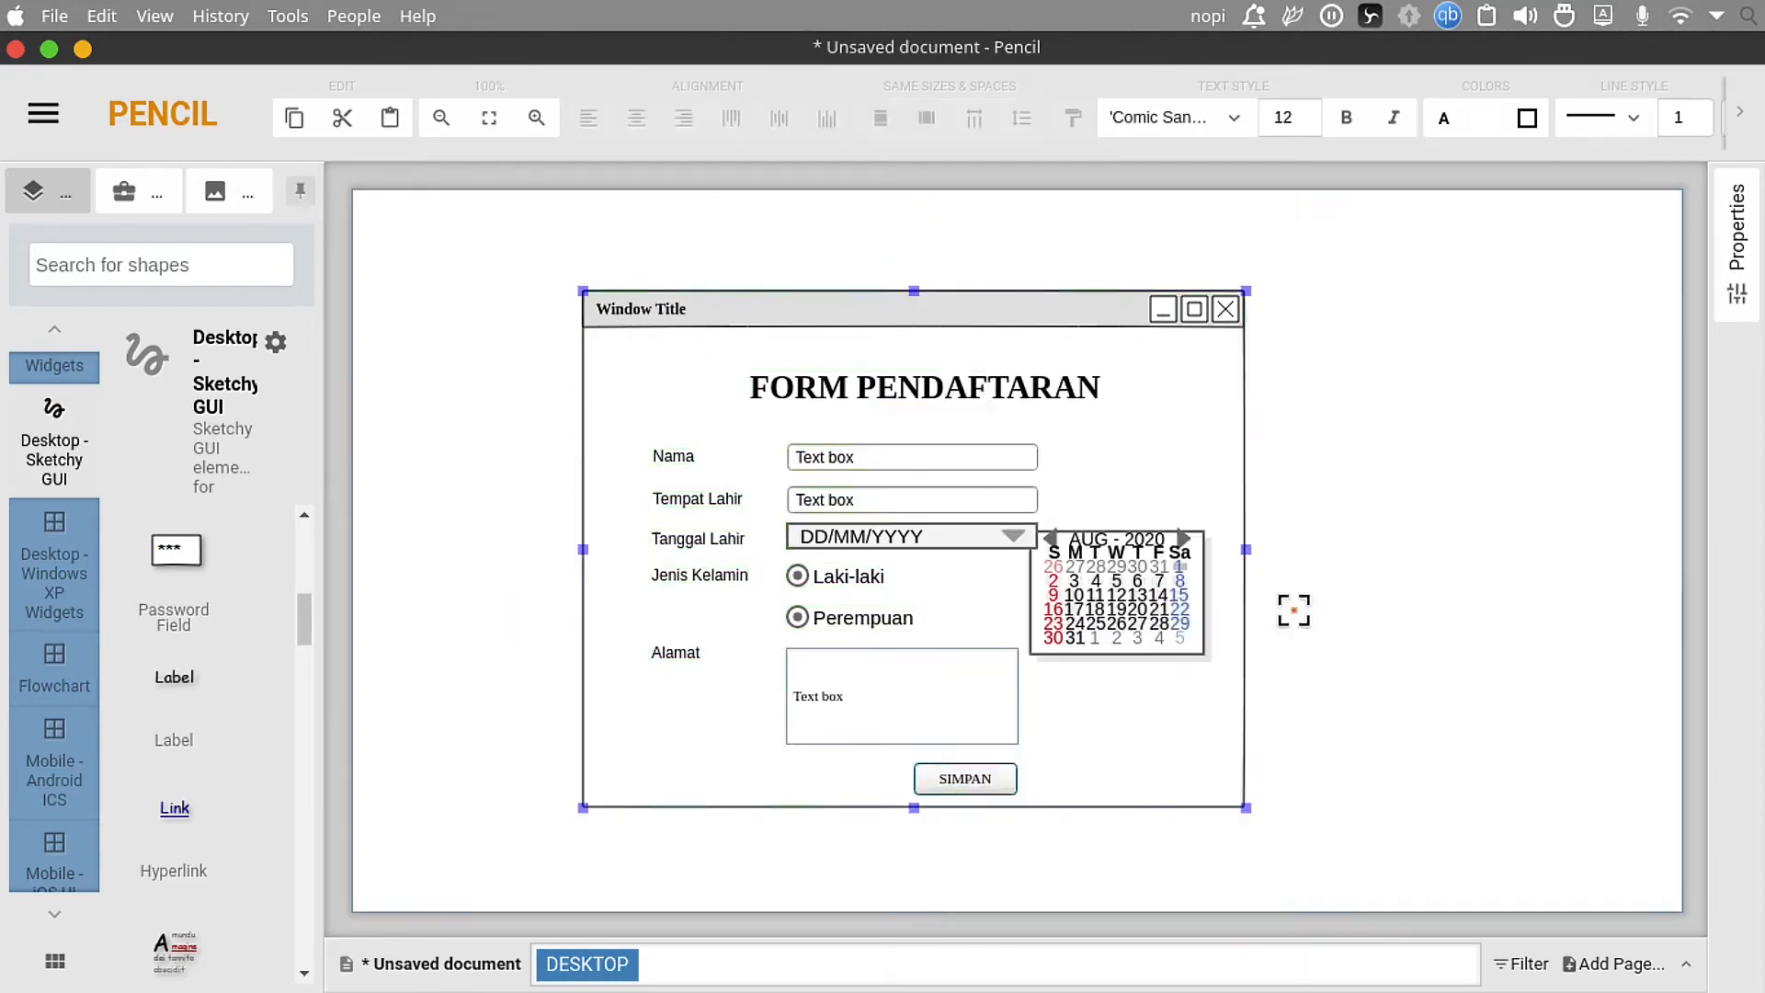
pyautogui.moveTo(990, 295); pyautogui.dragTo(1093, 315)
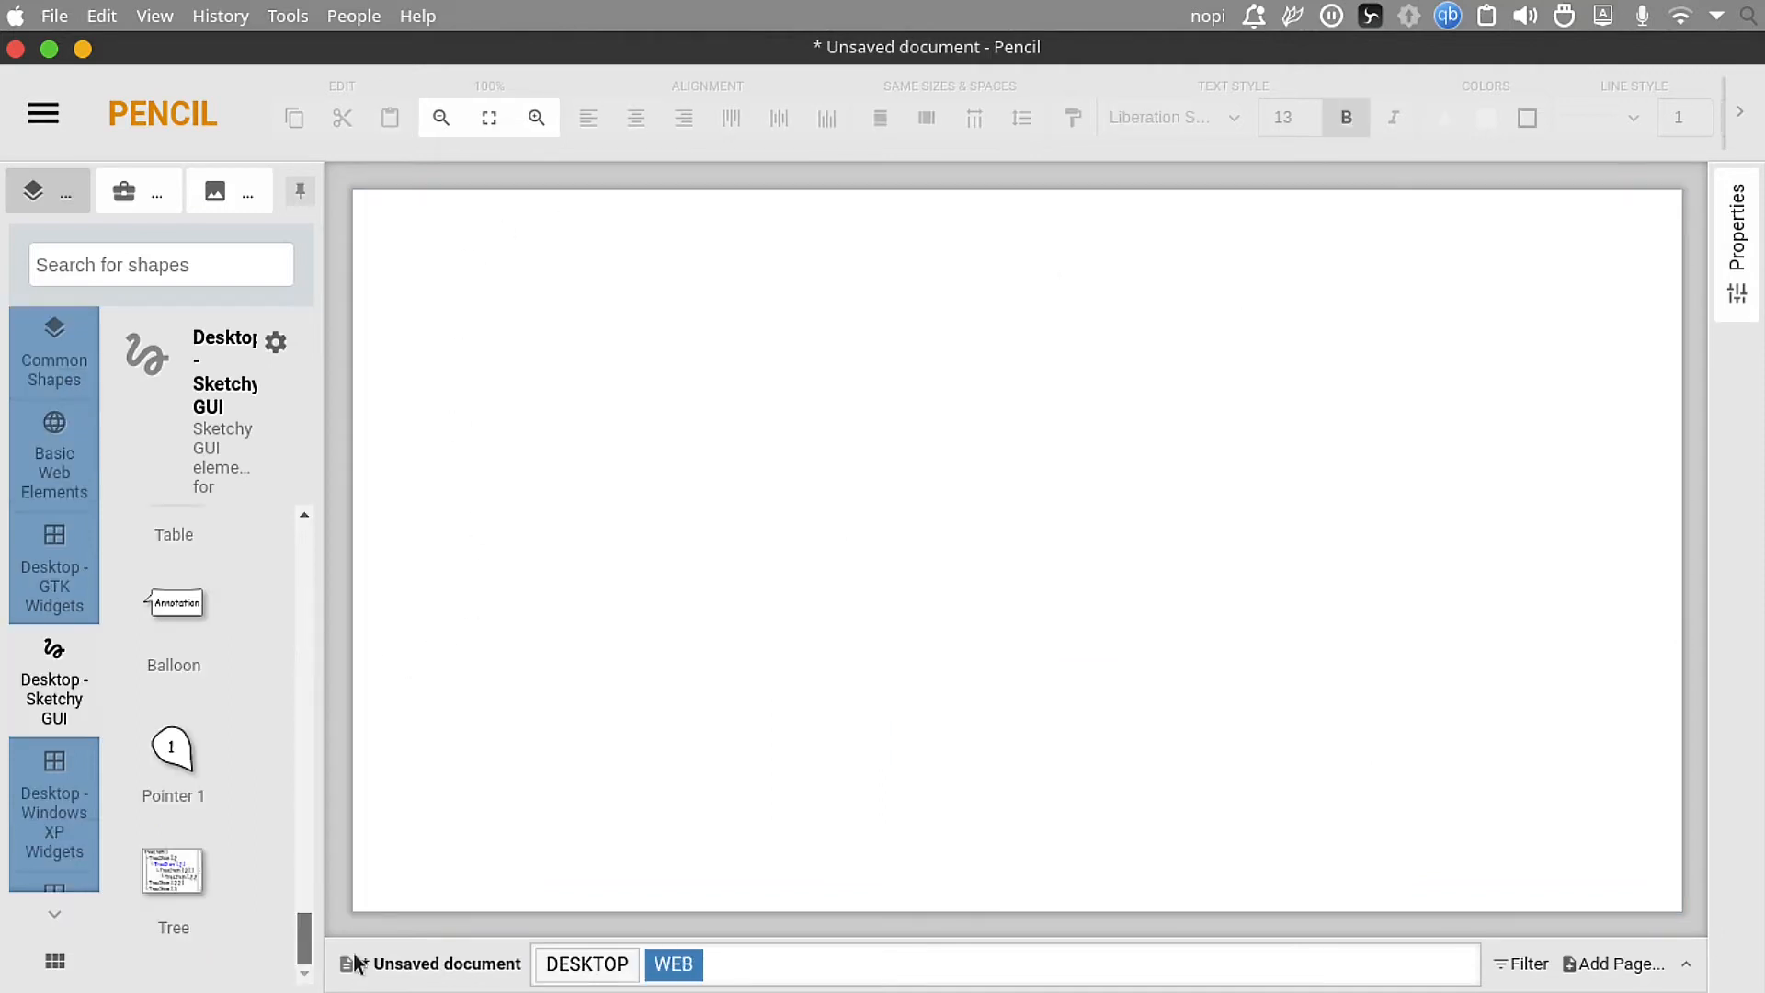
# Step: Place a Sketchy GUI Window Frame on the WEB page, move it up, and enlarge it to fill most of the canvas height
pyautogui.scroll(5, 237, 807)
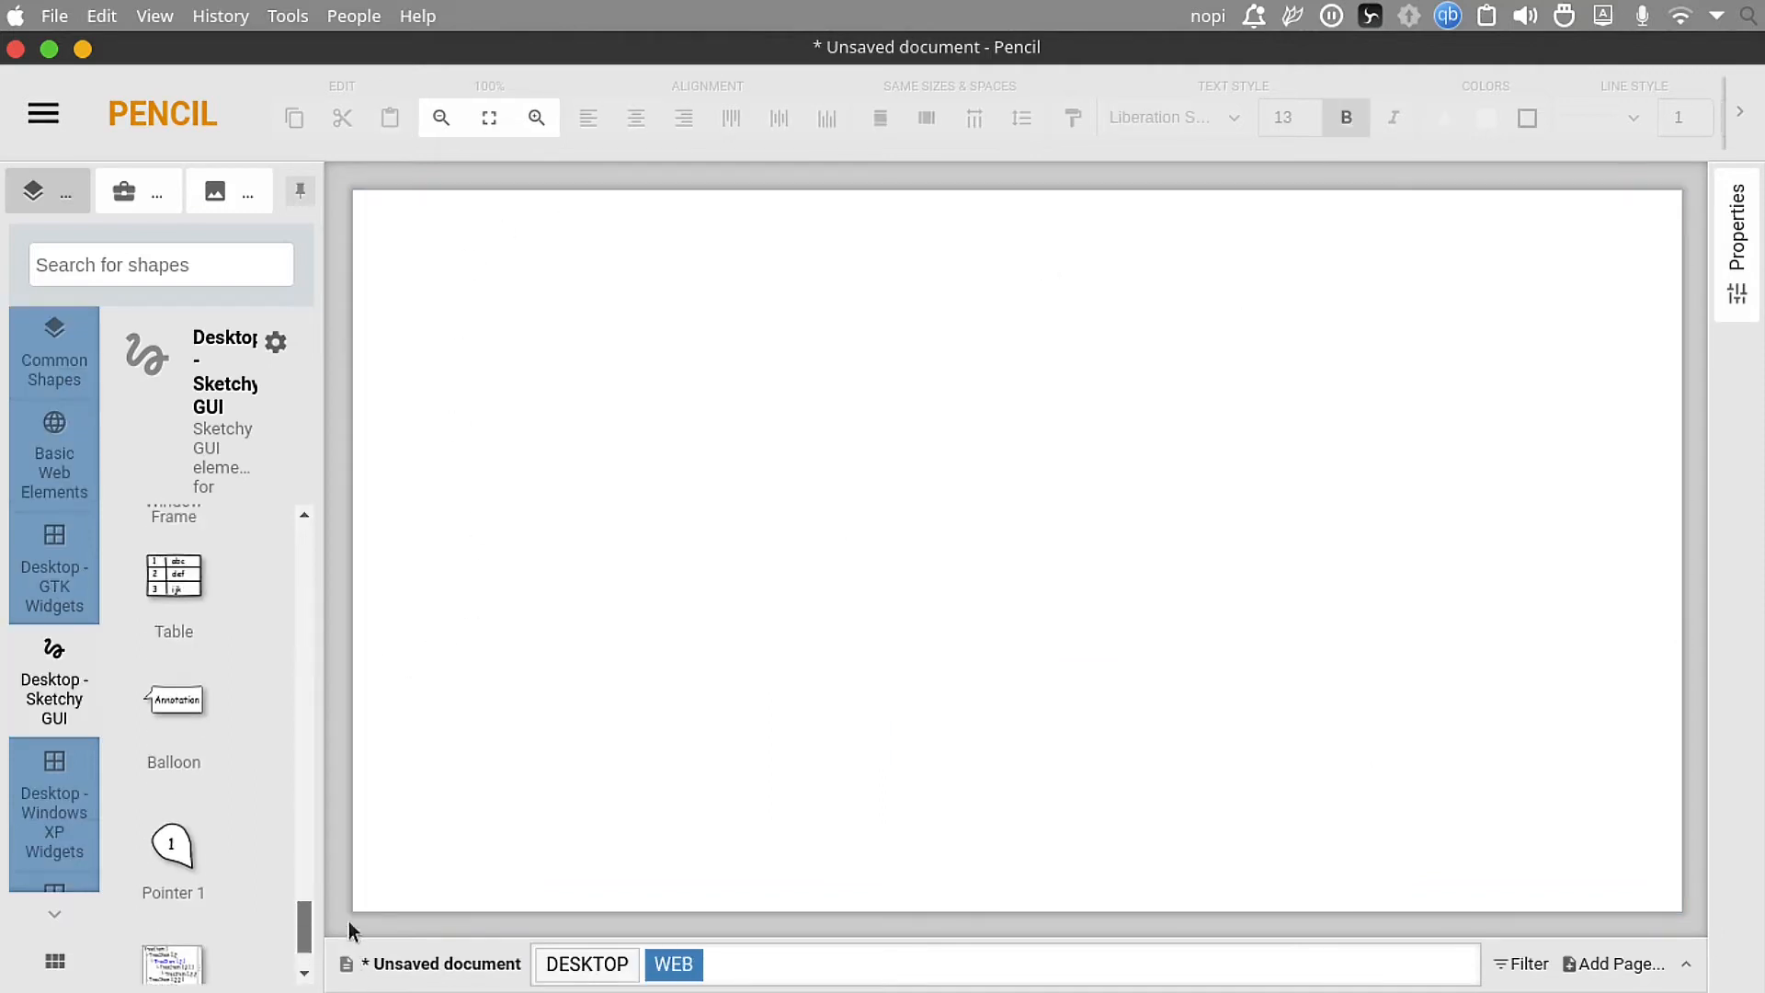
pyautogui.moveTo(178, 809); pyautogui.dragTo(732, 501)
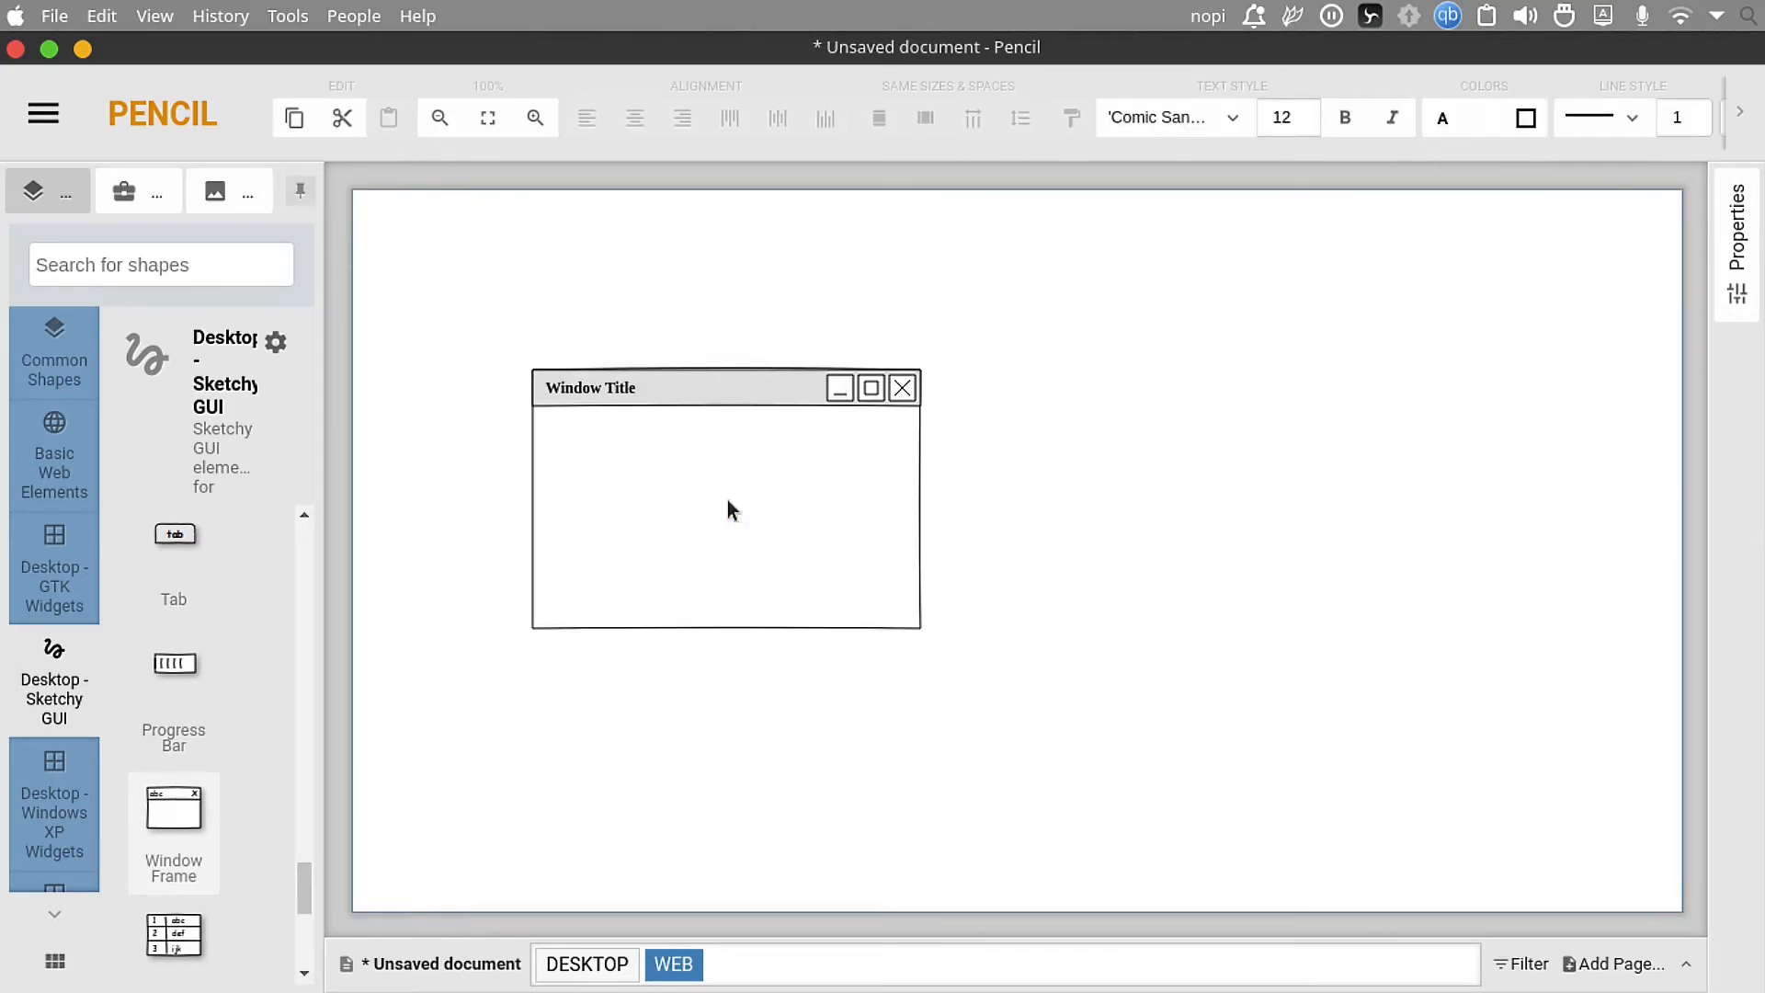
pyautogui.moveTo(678, 388); pyautogui.dragTo(691, 325)
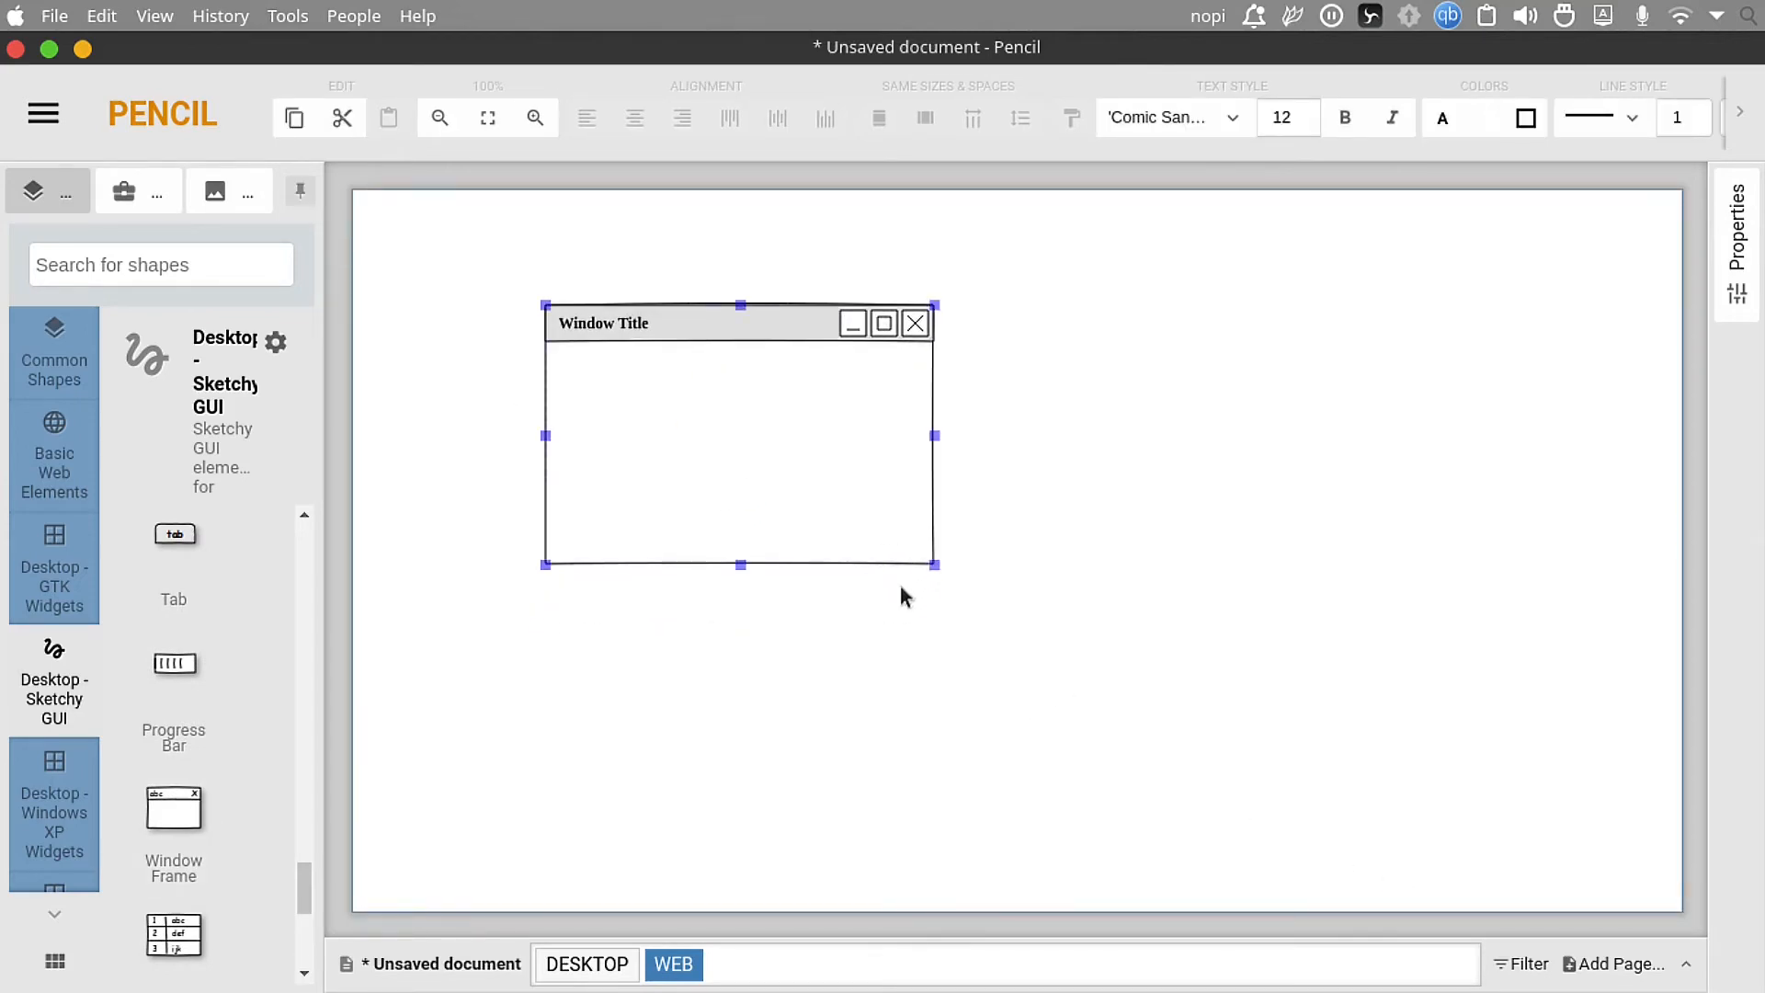
pyautogui.moveTo(932, 562); pyautogui.dragTo(1285, 817)
pyautogui.click(1367, 768)
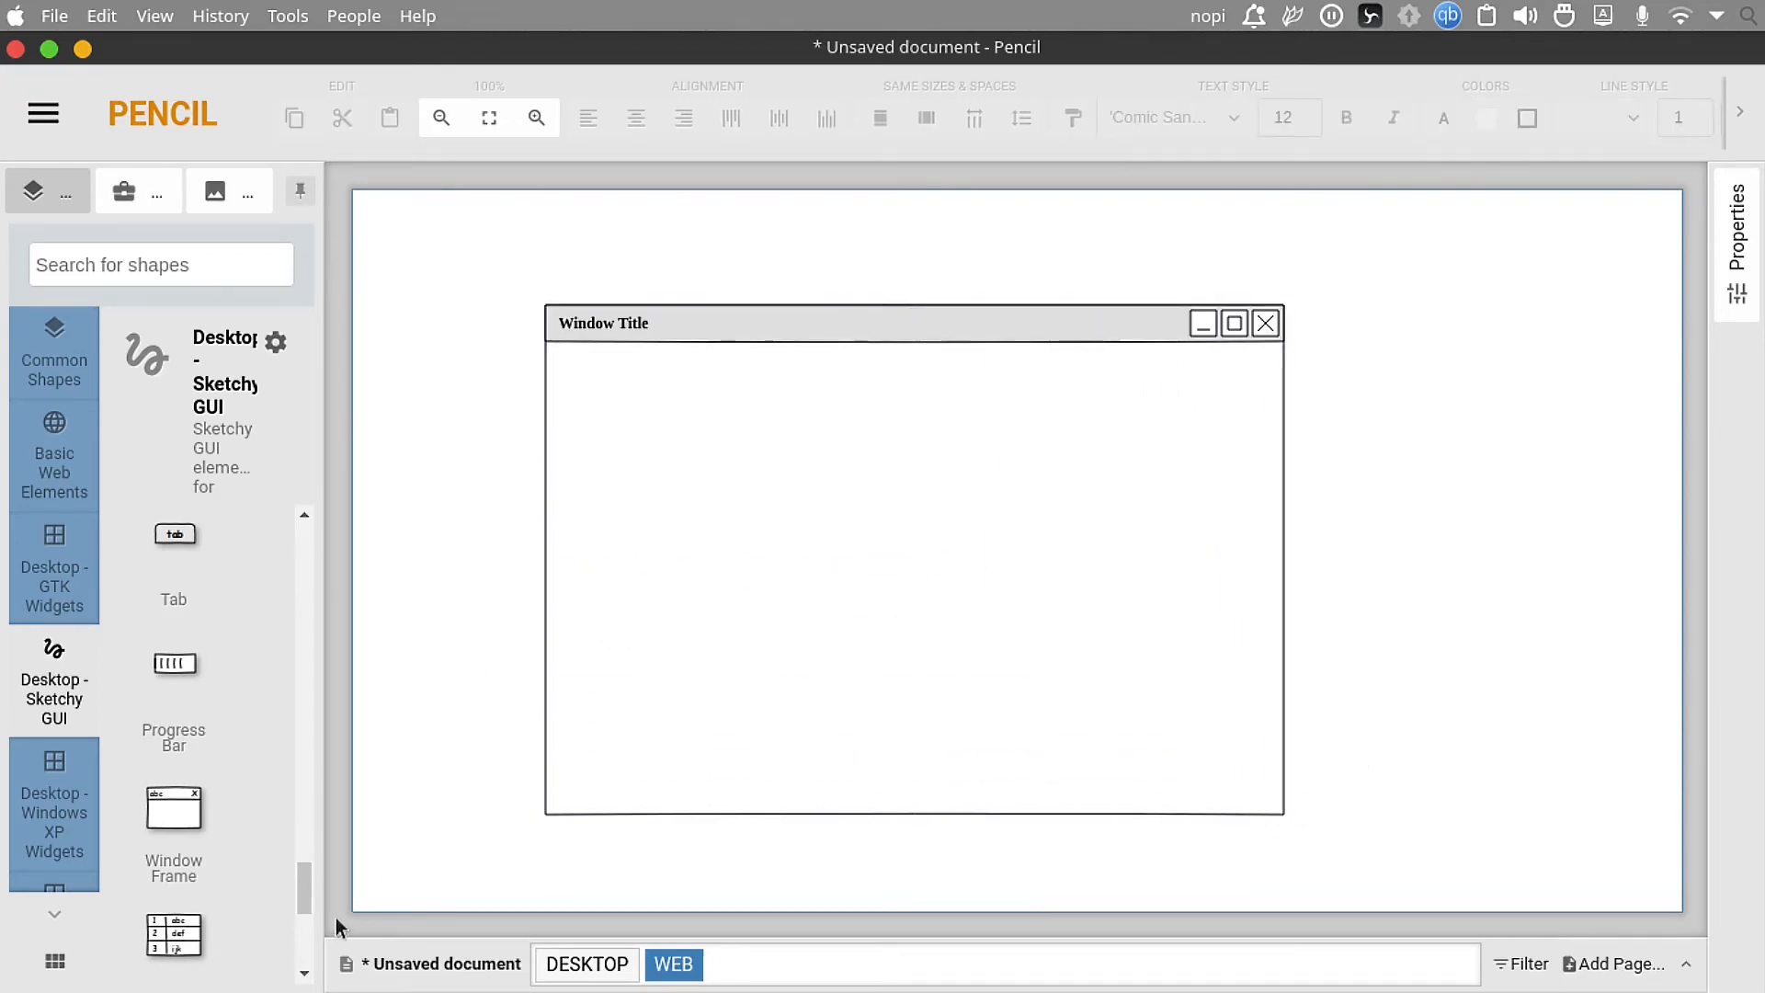
# Step: Place a Table from the Basic Web Elements collection in the lower part of the window frame on the WEB page
pyautogui.moveTo(309, 883); pyautogui.dragTo(292, 967)
pyautogui.click(65, 765)
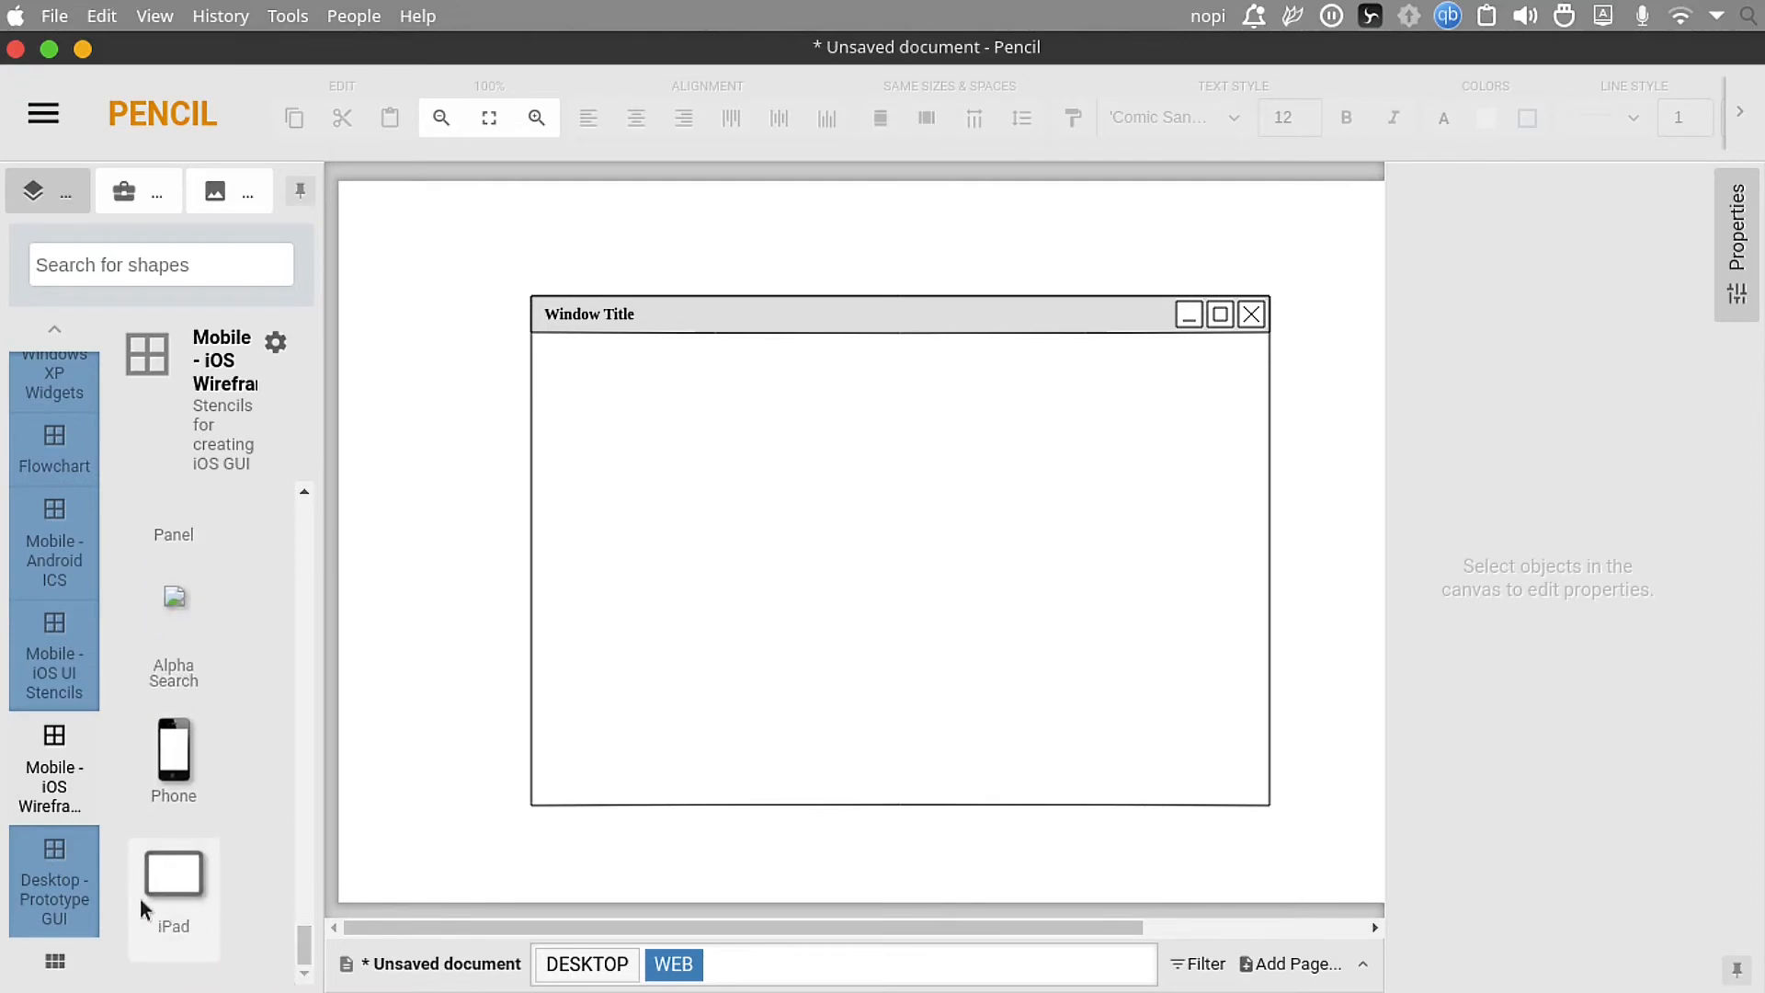
pyautogui.click(64, 859)
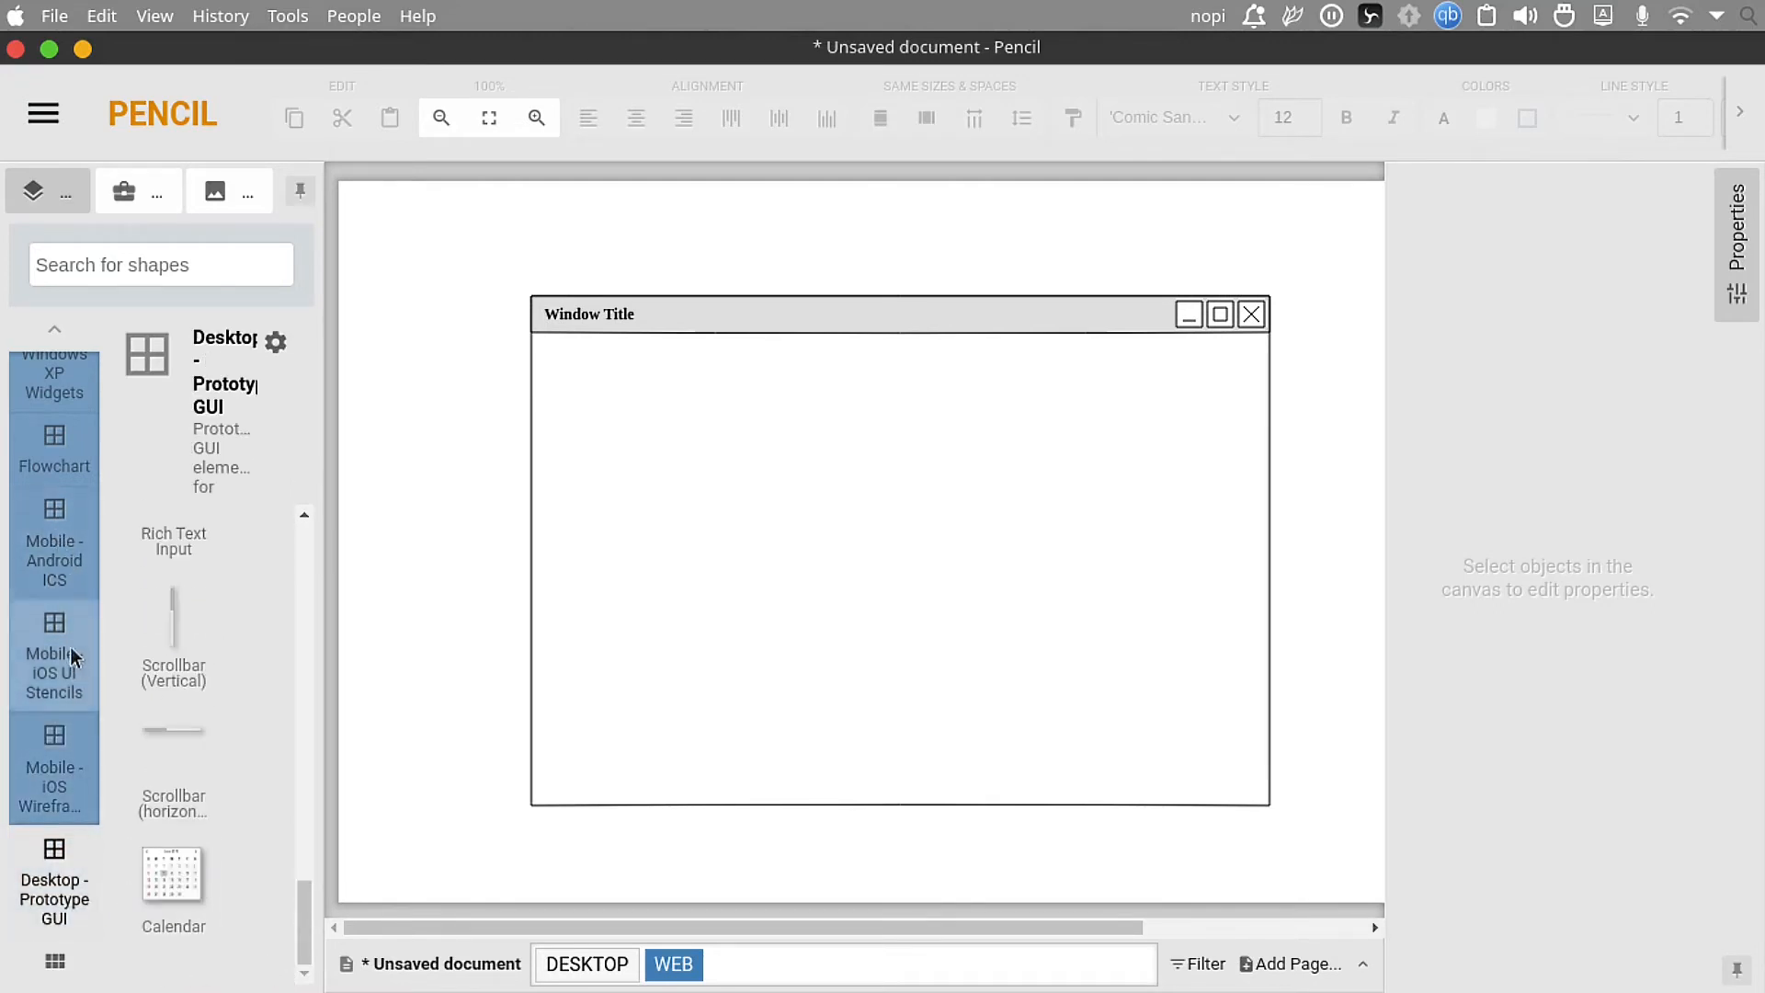
pyautogui.scroll(5, 57, 423)
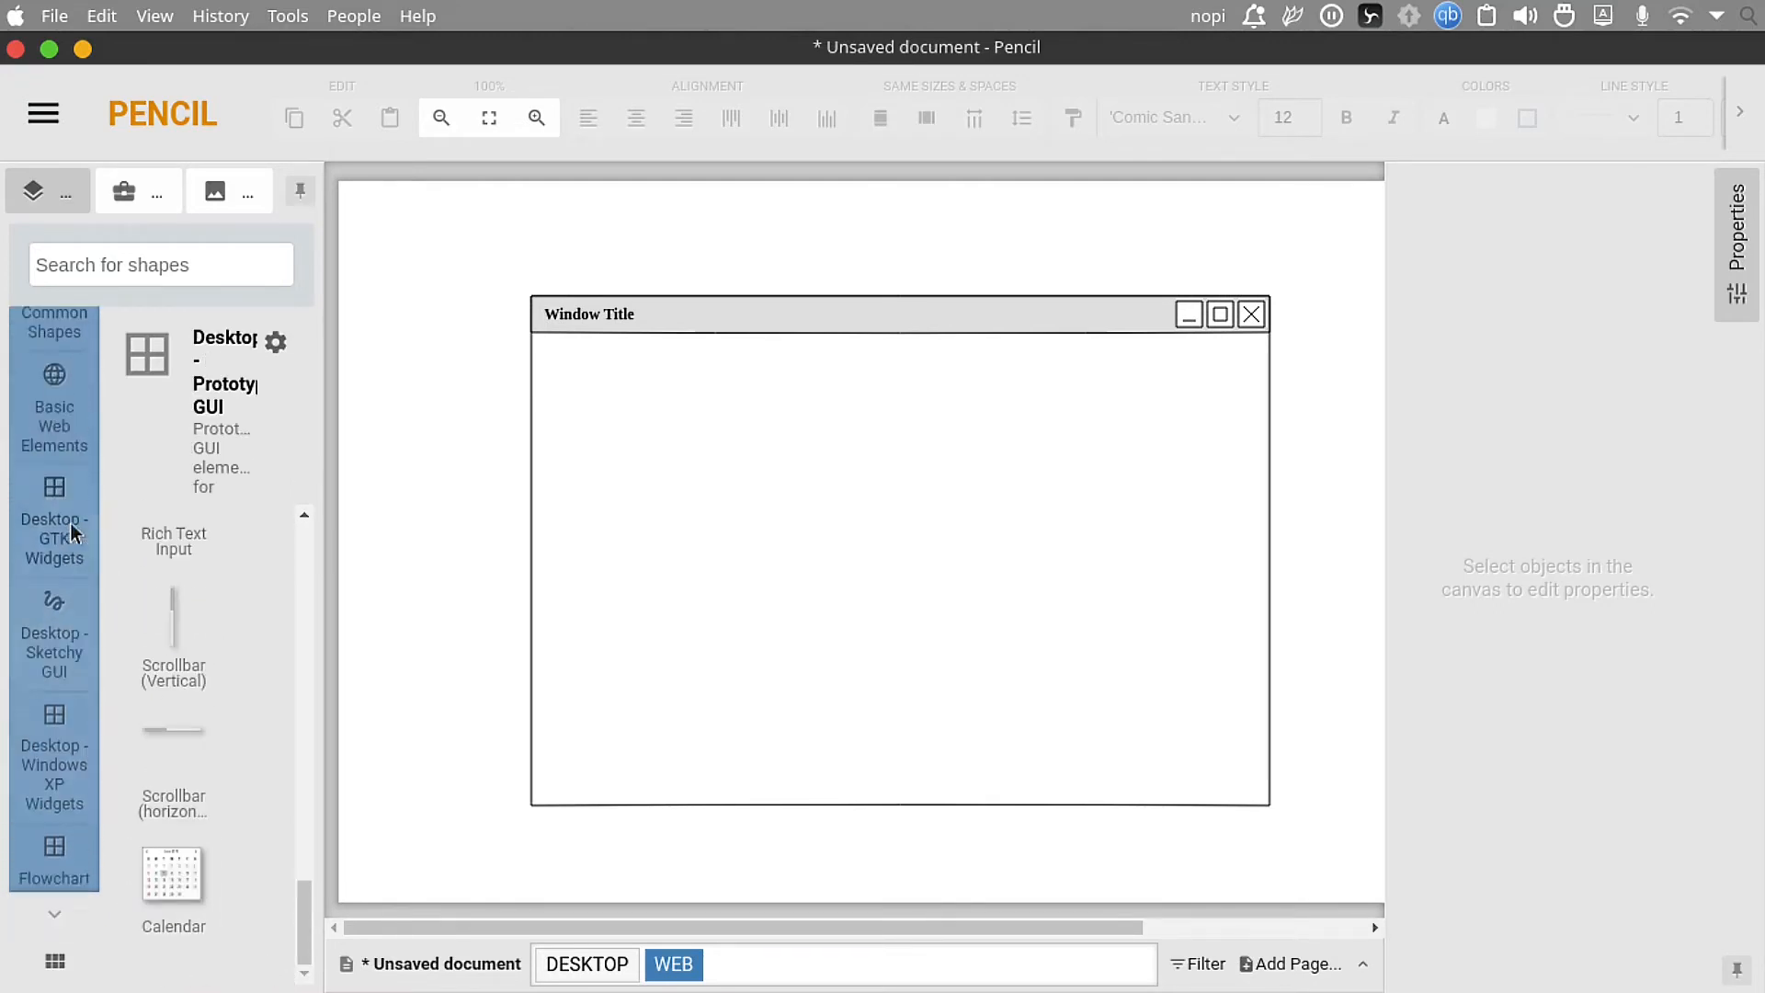
pyautogui.scroll(1, 70, 522)
pyautogui.click(72, 506)
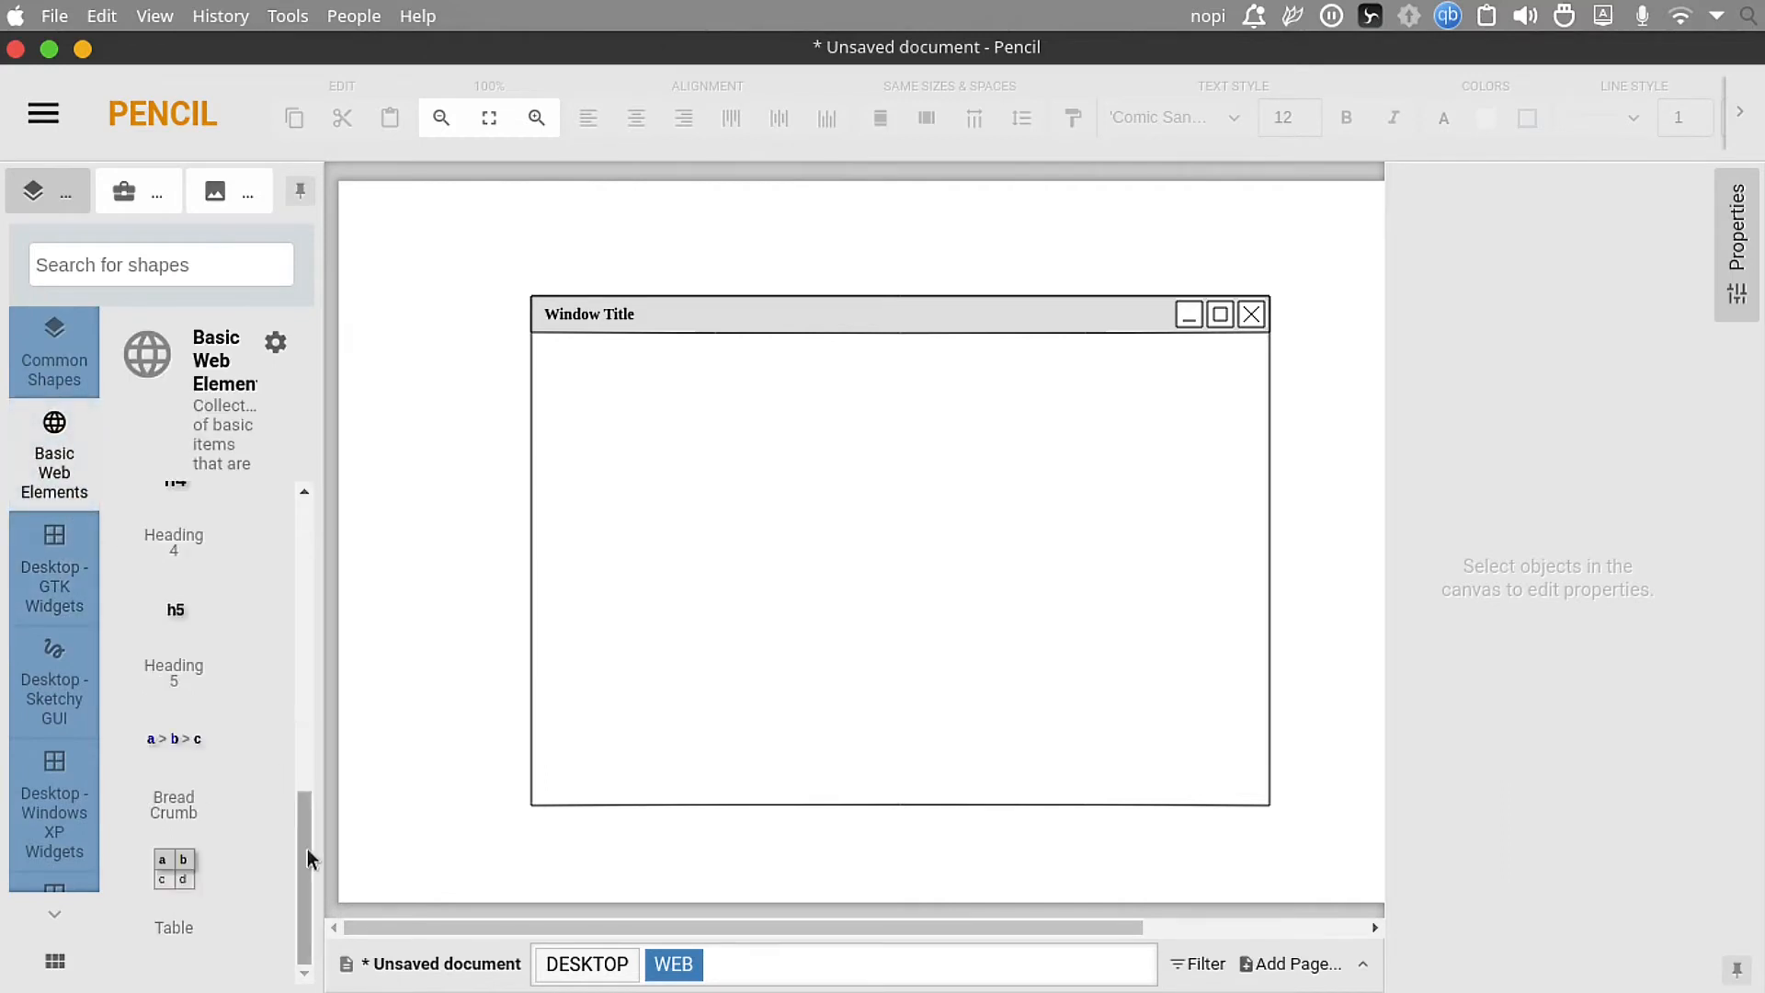
pyautogui.moveTo(307, 857)
pyautogui.mouseDown()
pyautogui.moveTo(291, 519)
pyautogui.moveTo(296, 862)
pyautogui.mouseUp()
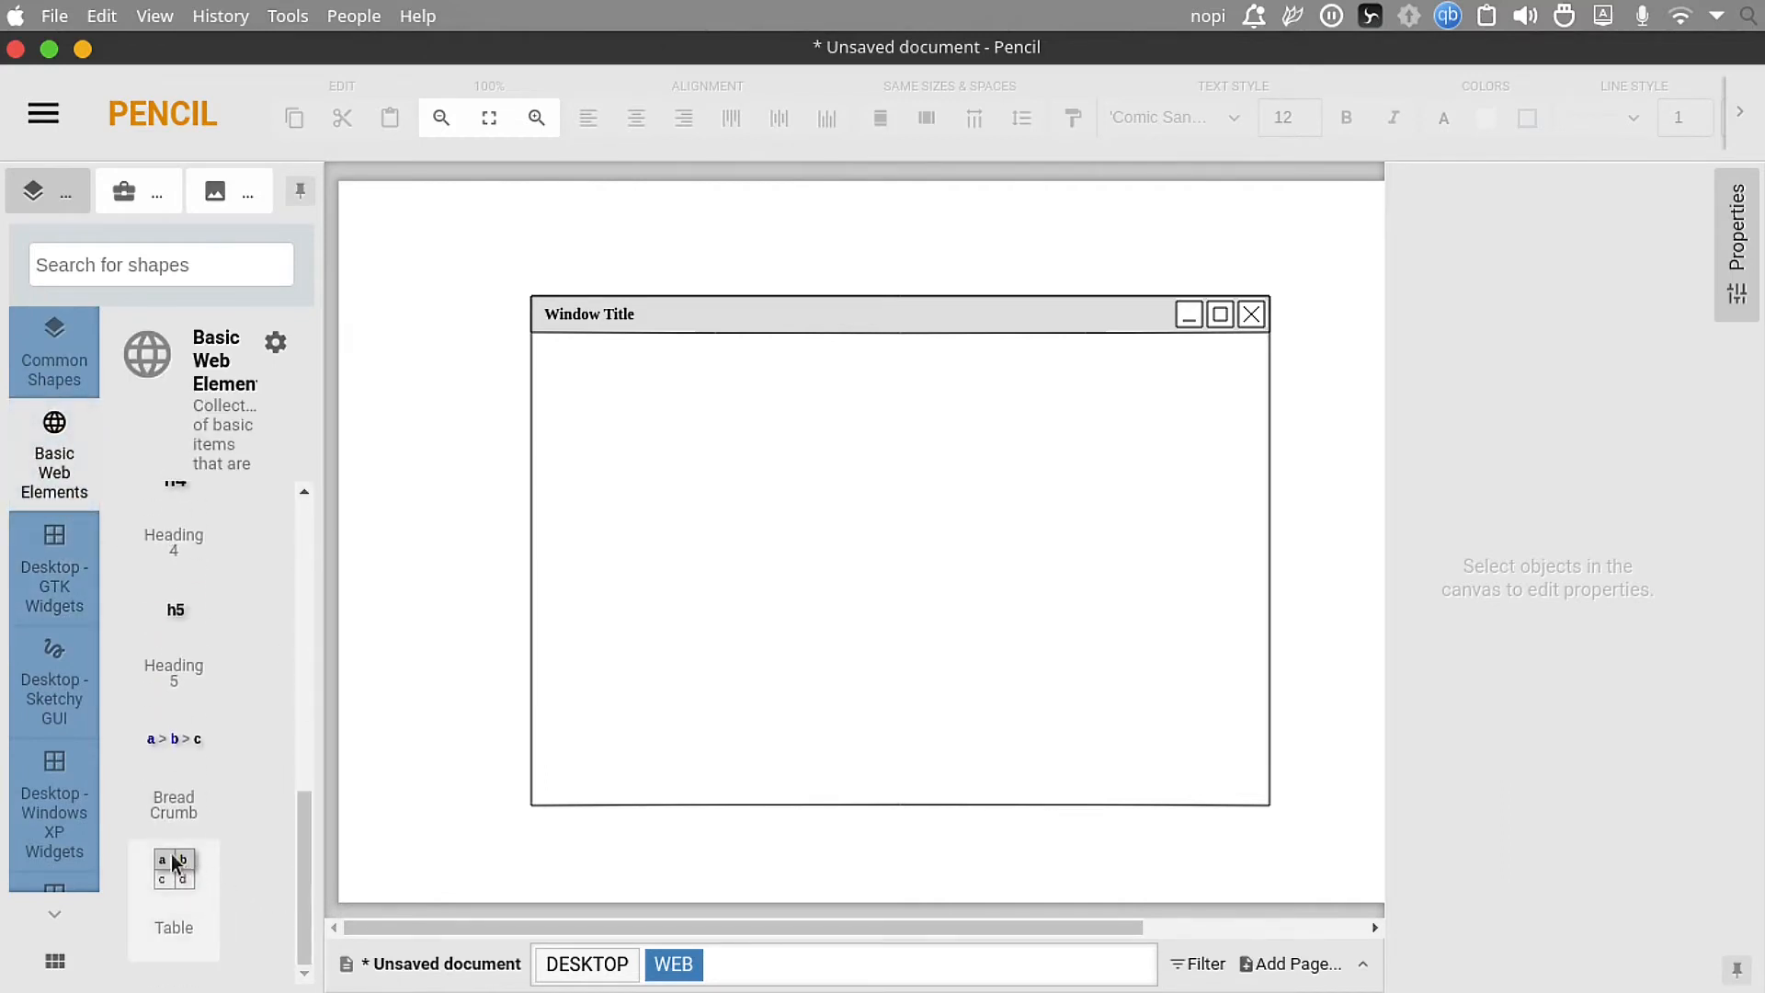
pyautogui.moveTo(173, 865); pyautogui.dragTo(709, 698)
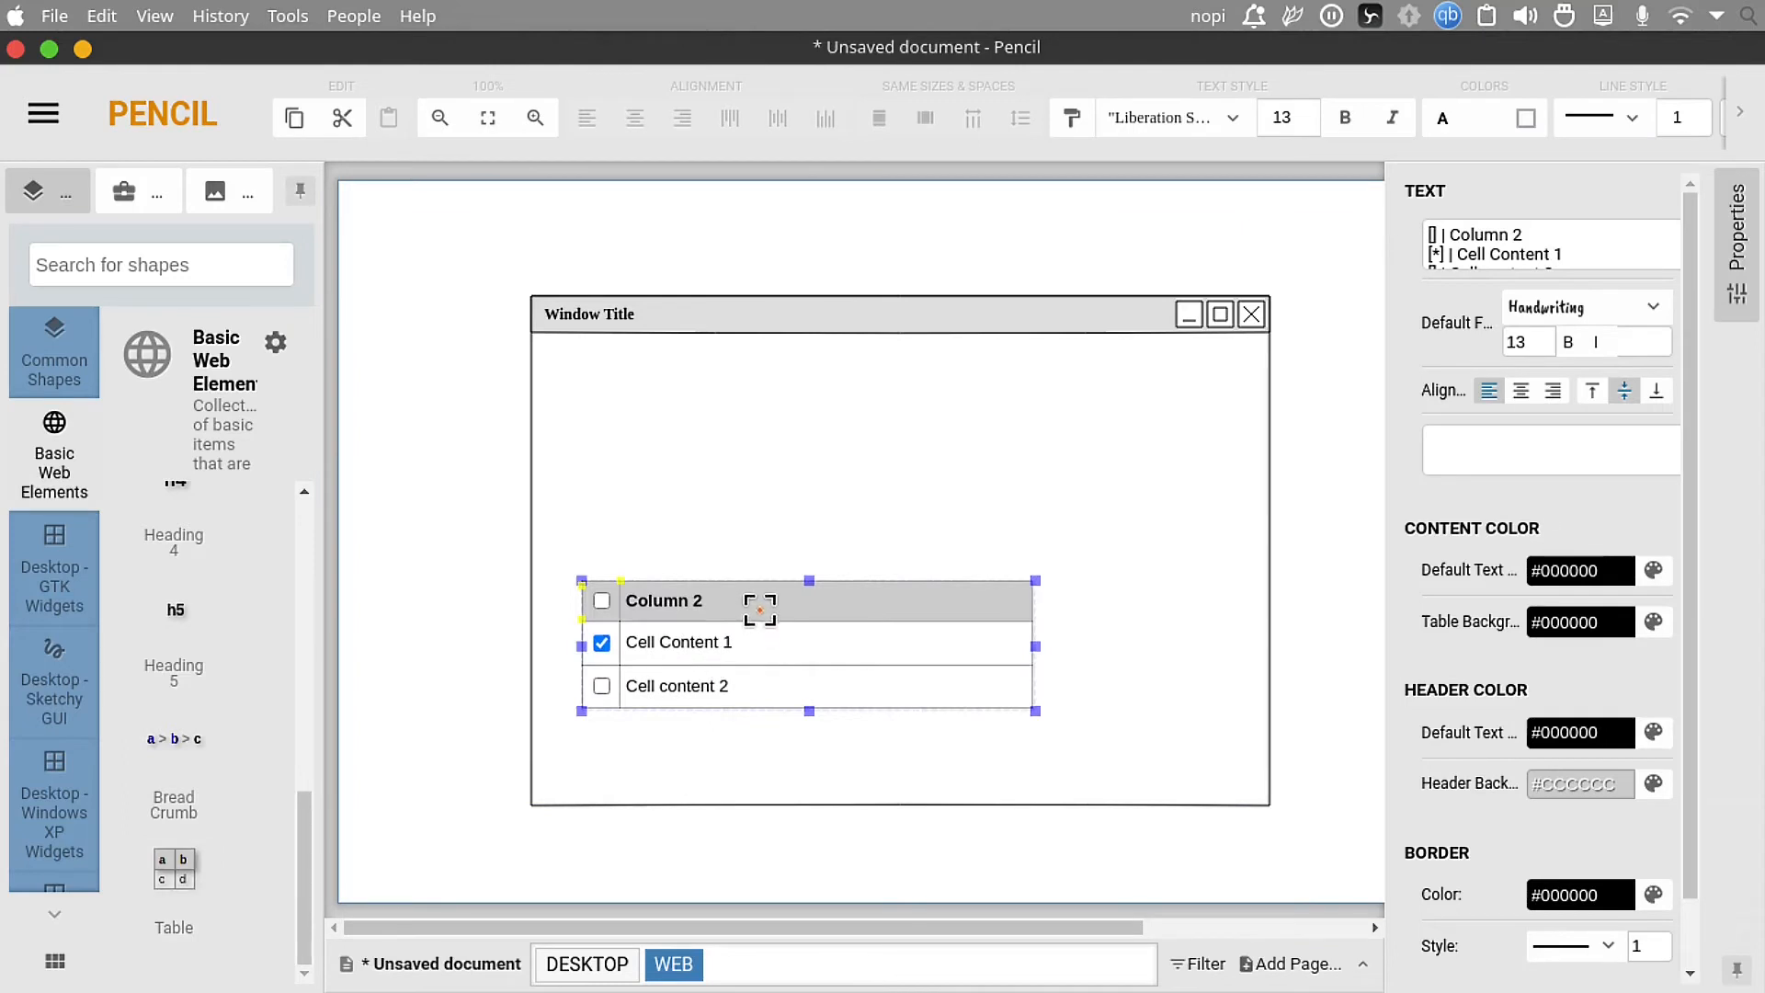
pyautogui.moveTo(761, 596); pyautogui.dragTo(783, 639)
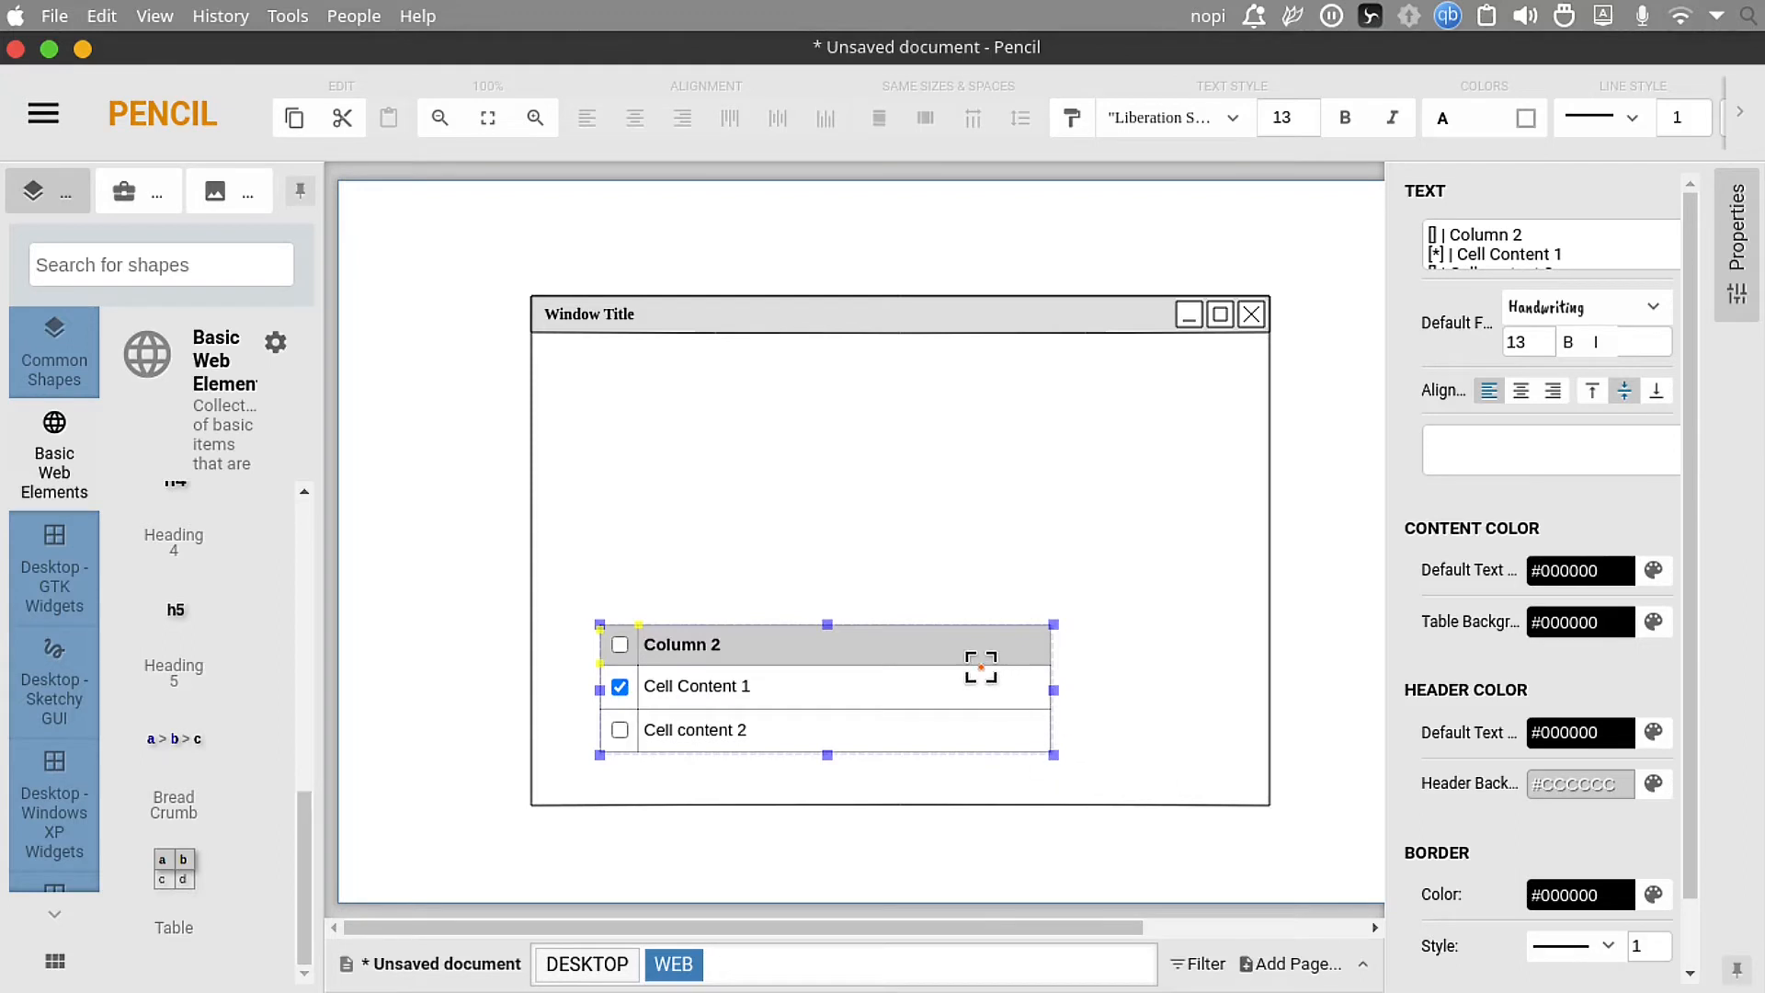
# Step: Remove the checkbox marker from the table's header row
pyautogui.click(1471, 255)
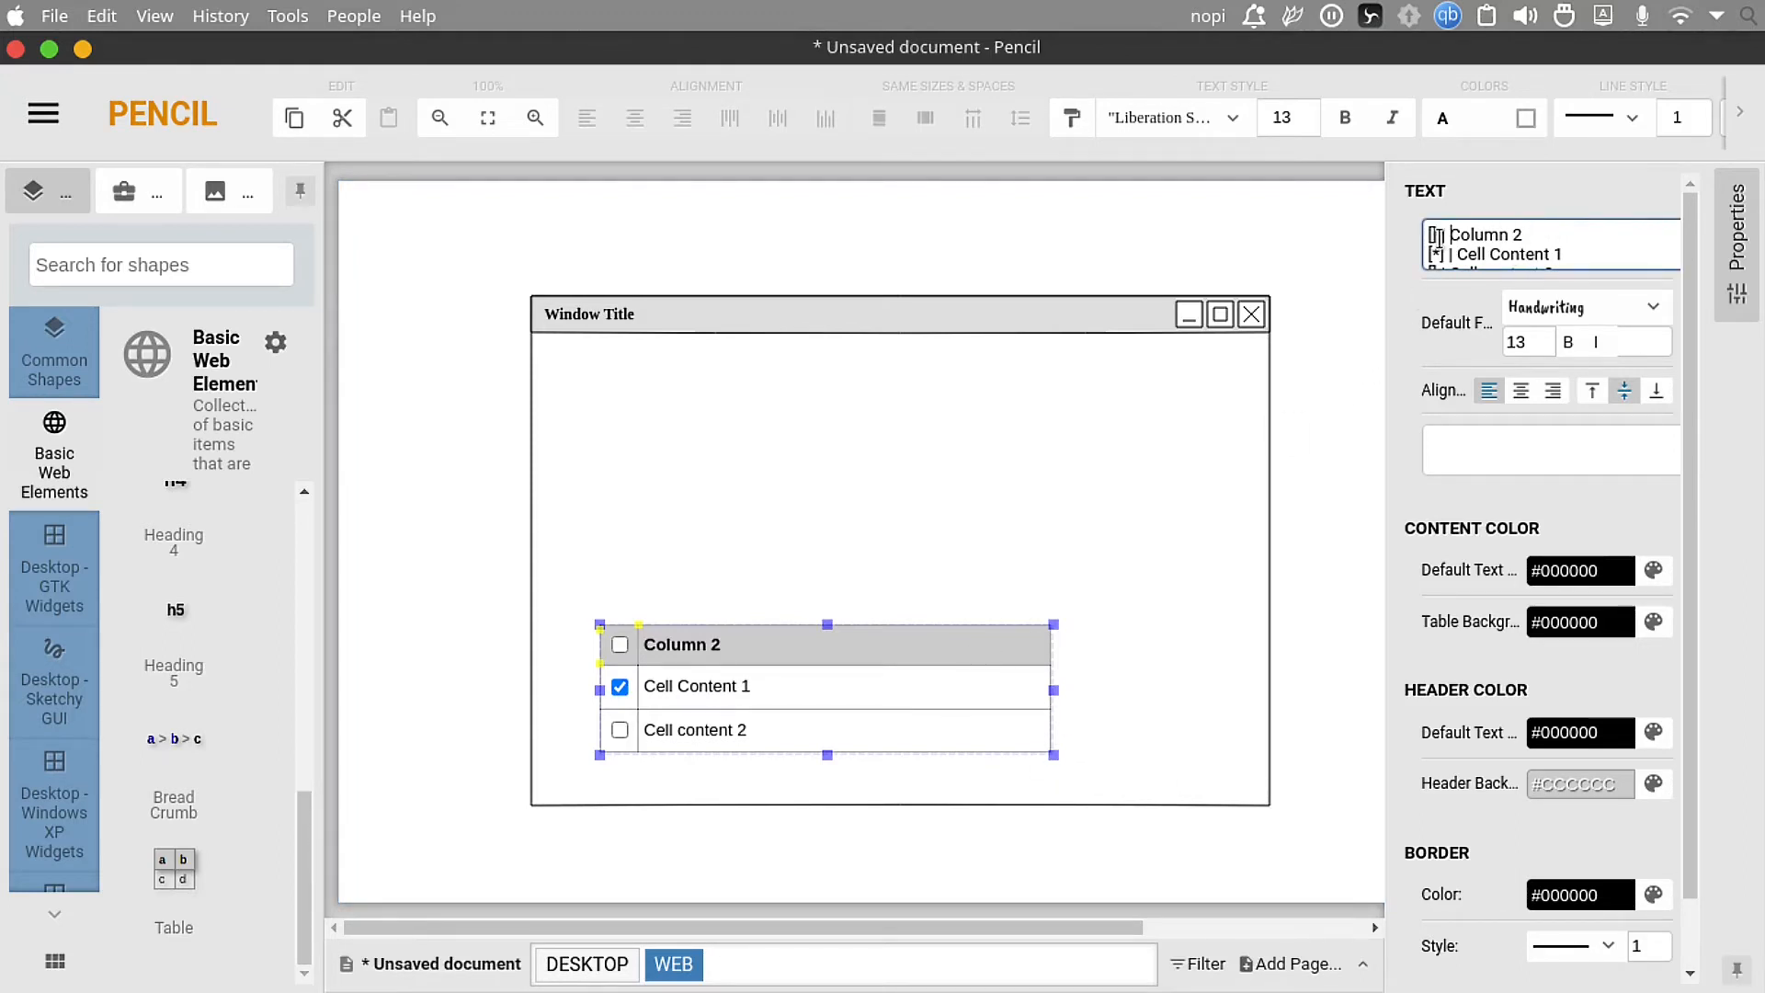
pyautogui.press('Delete')
pyautogui.press('Delete')
pyautogui.press('Delete')
pyautogui.click(1295, 397)
pyautogui.click(832, 639)
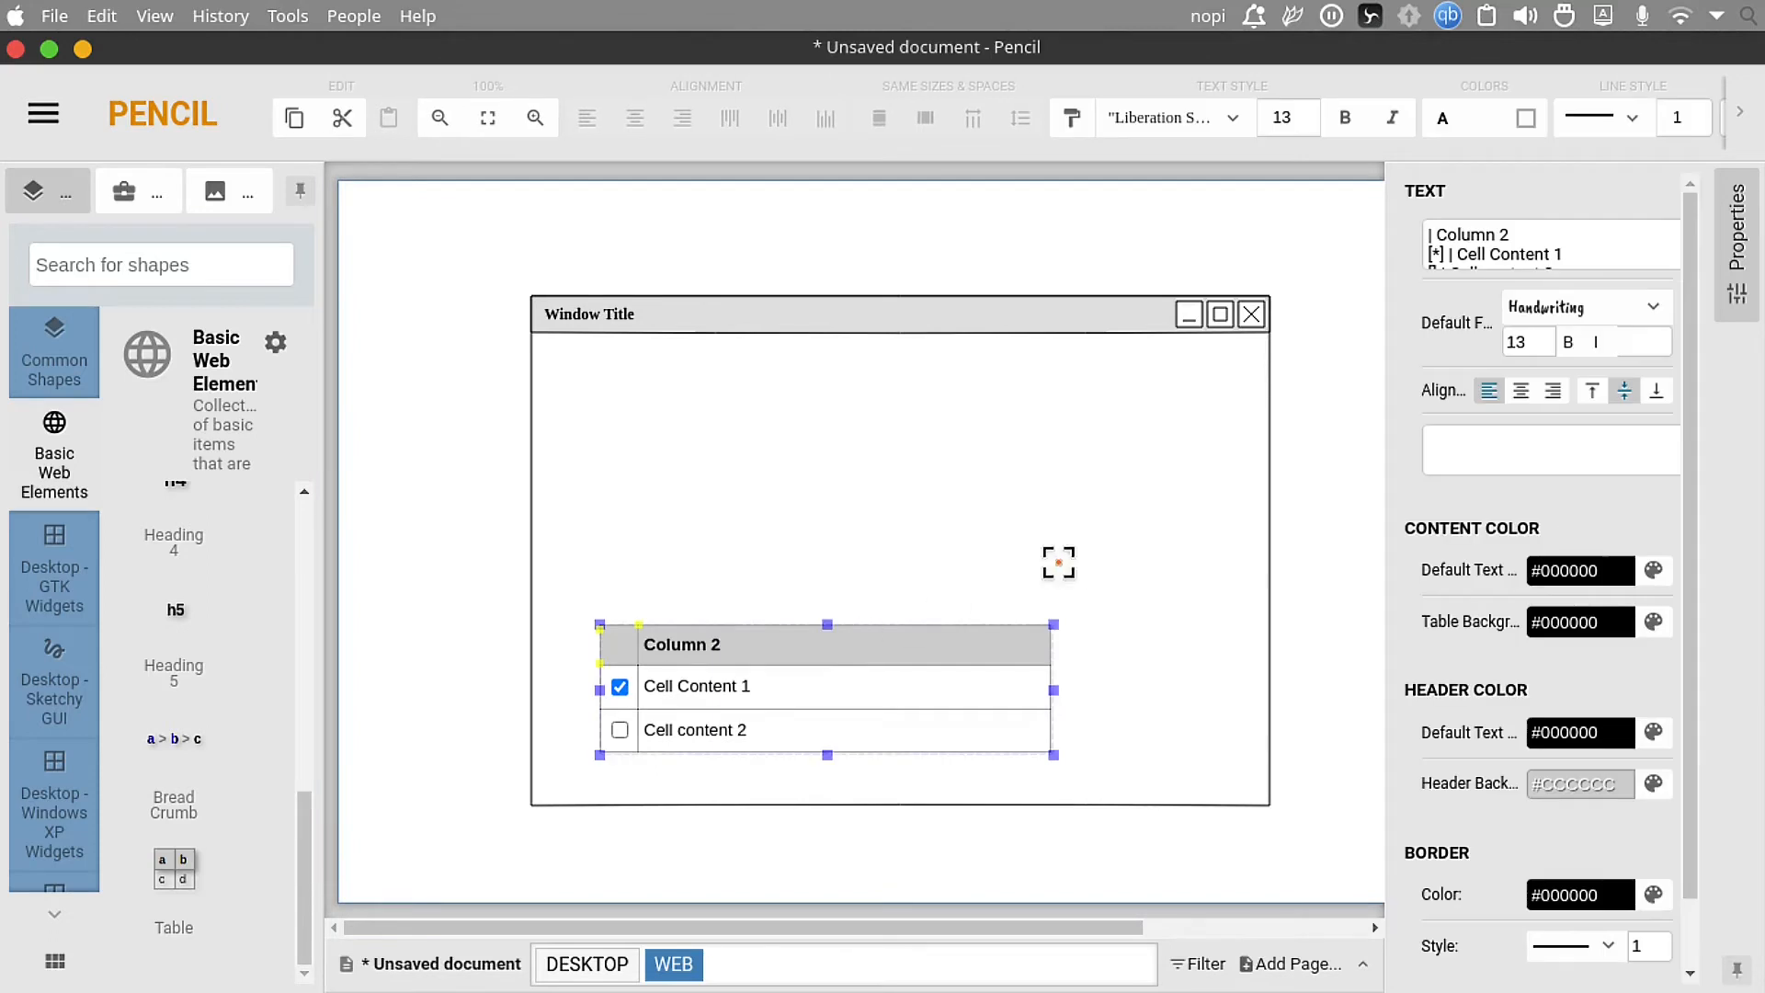
# Step: Add another column separator to the header row and rename the "Column 2" heading to NO
pyautogui.click(1517, 241)
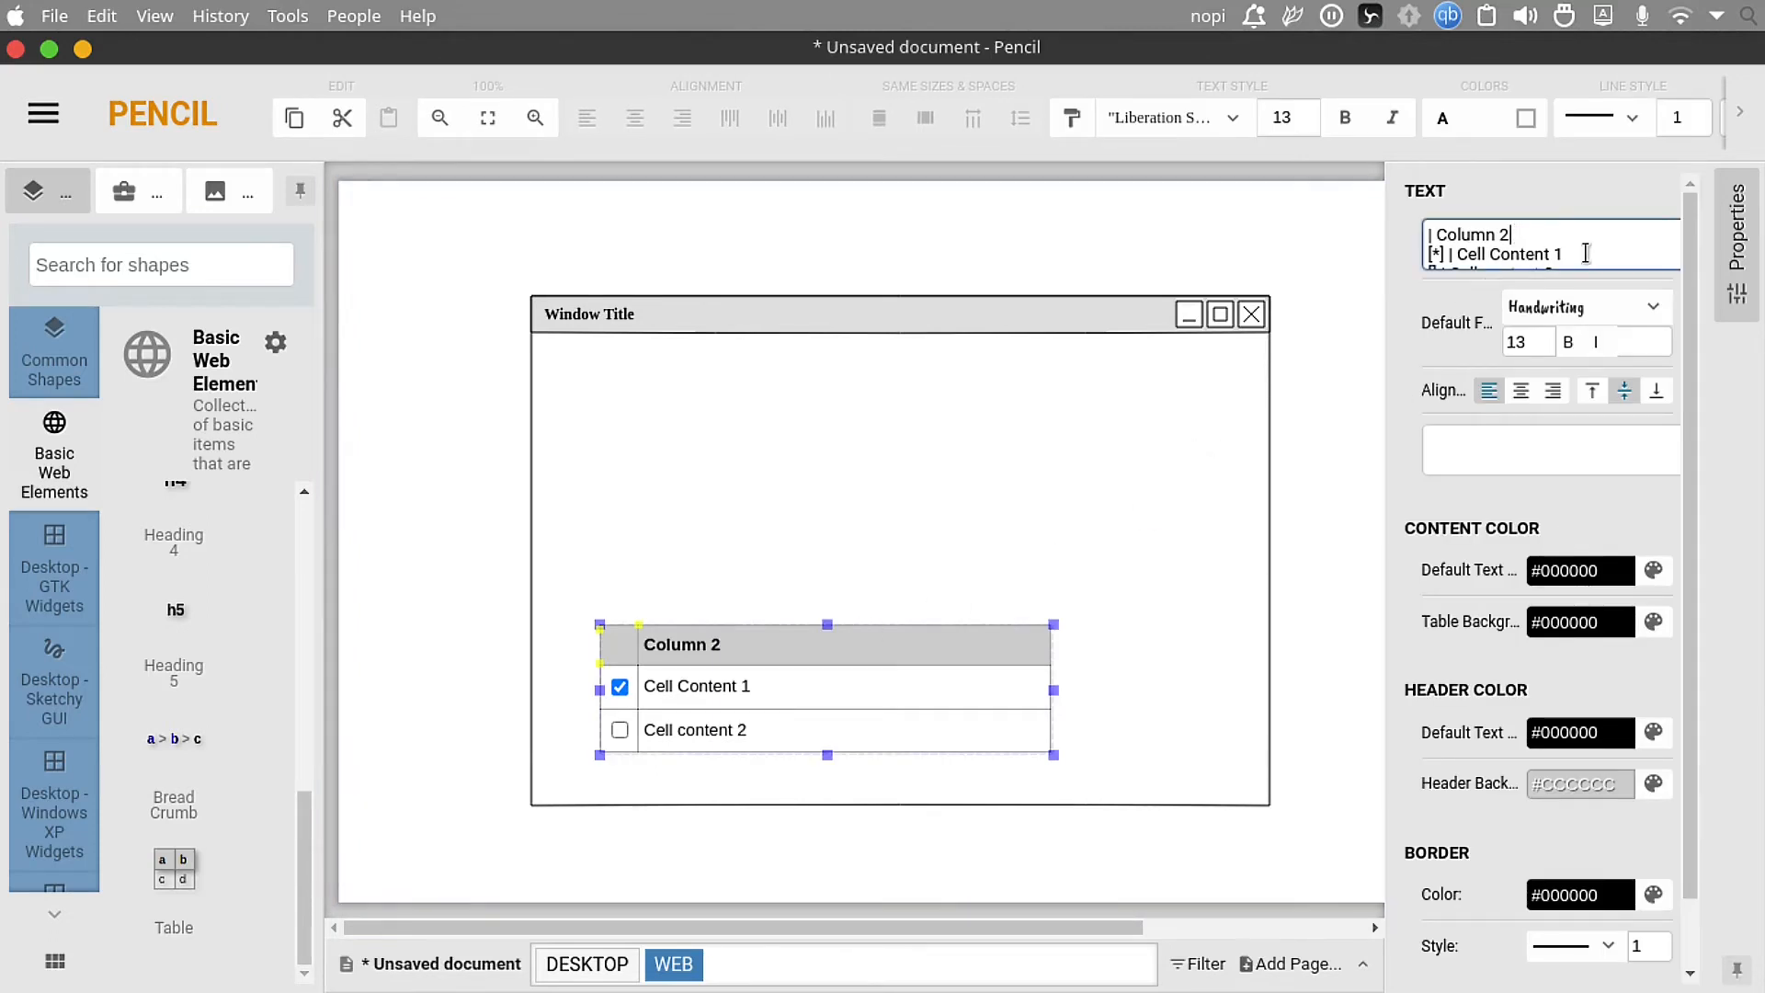
pyautogui.write('|')
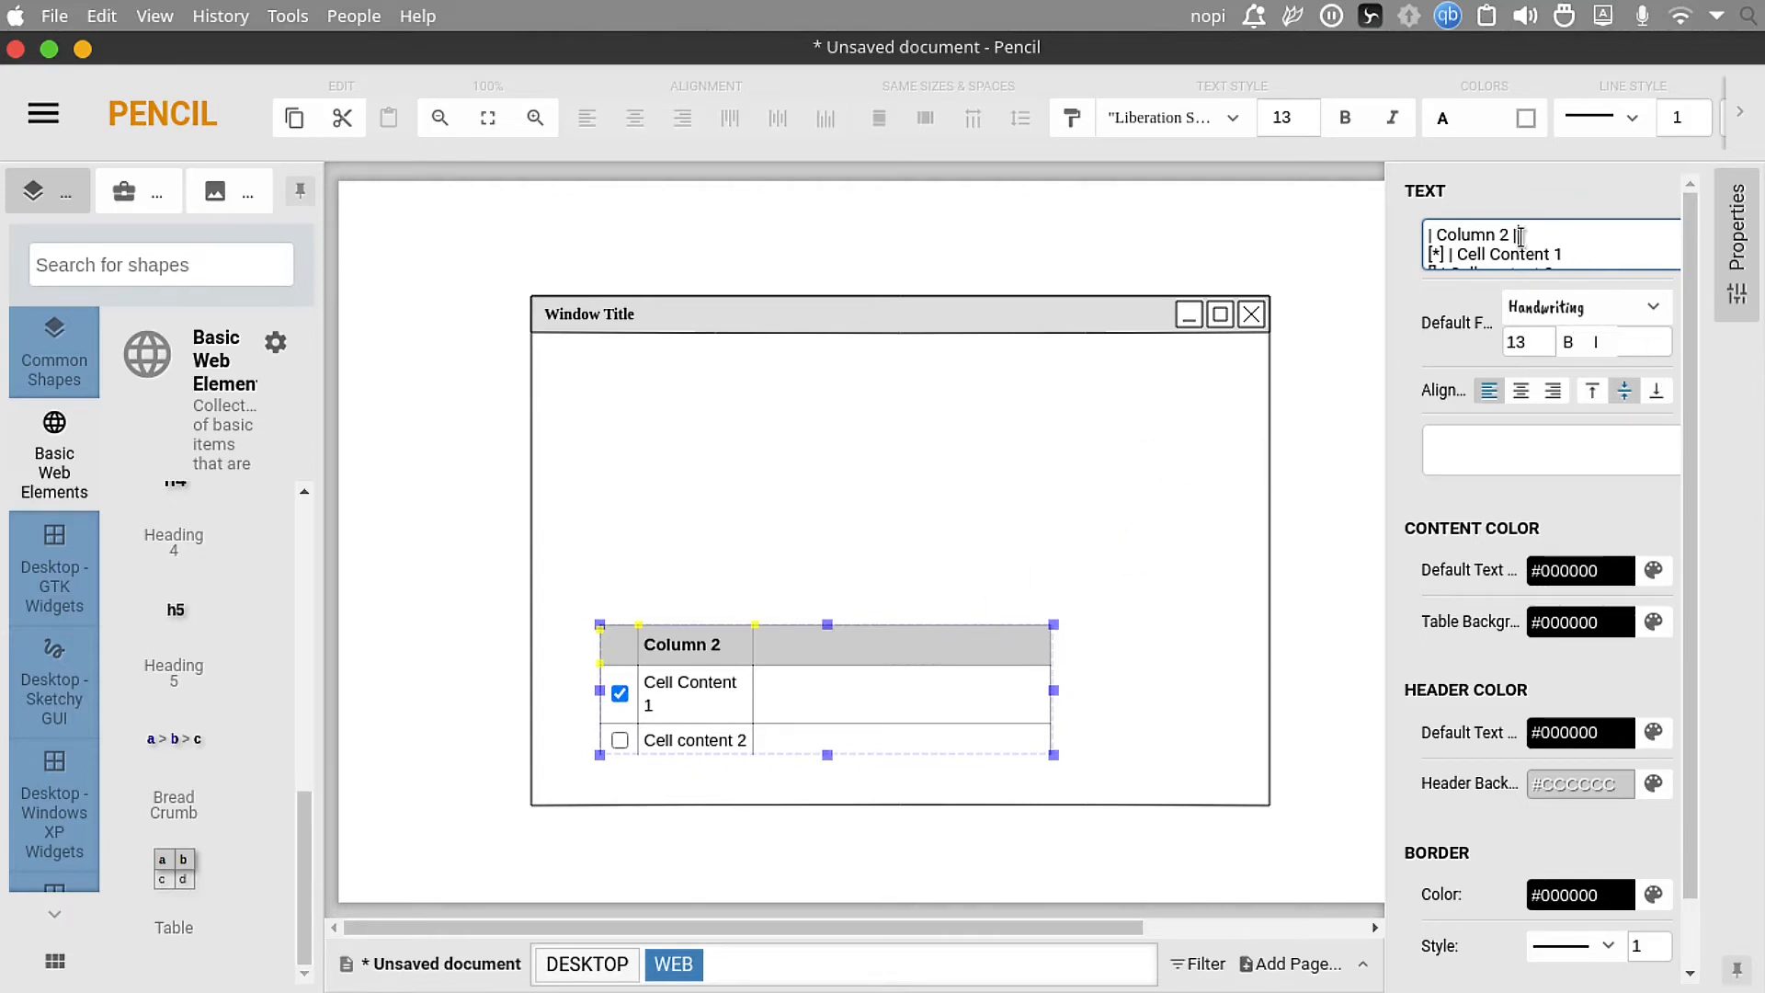
pyautogui.press('BackSpace')
pyautogui.press('BackSpace')
pyautogui.press('BackSpace')
pyautogui.press('BackSpace')
pyautogui.press('BackSpace')
pyautogui.press('BackSpace')
pyautogui.press('BackSpace')
pyautogui.press('BackSpace')
pyautogui.press('BackSpace')
pyautogui.press('BackSpace')
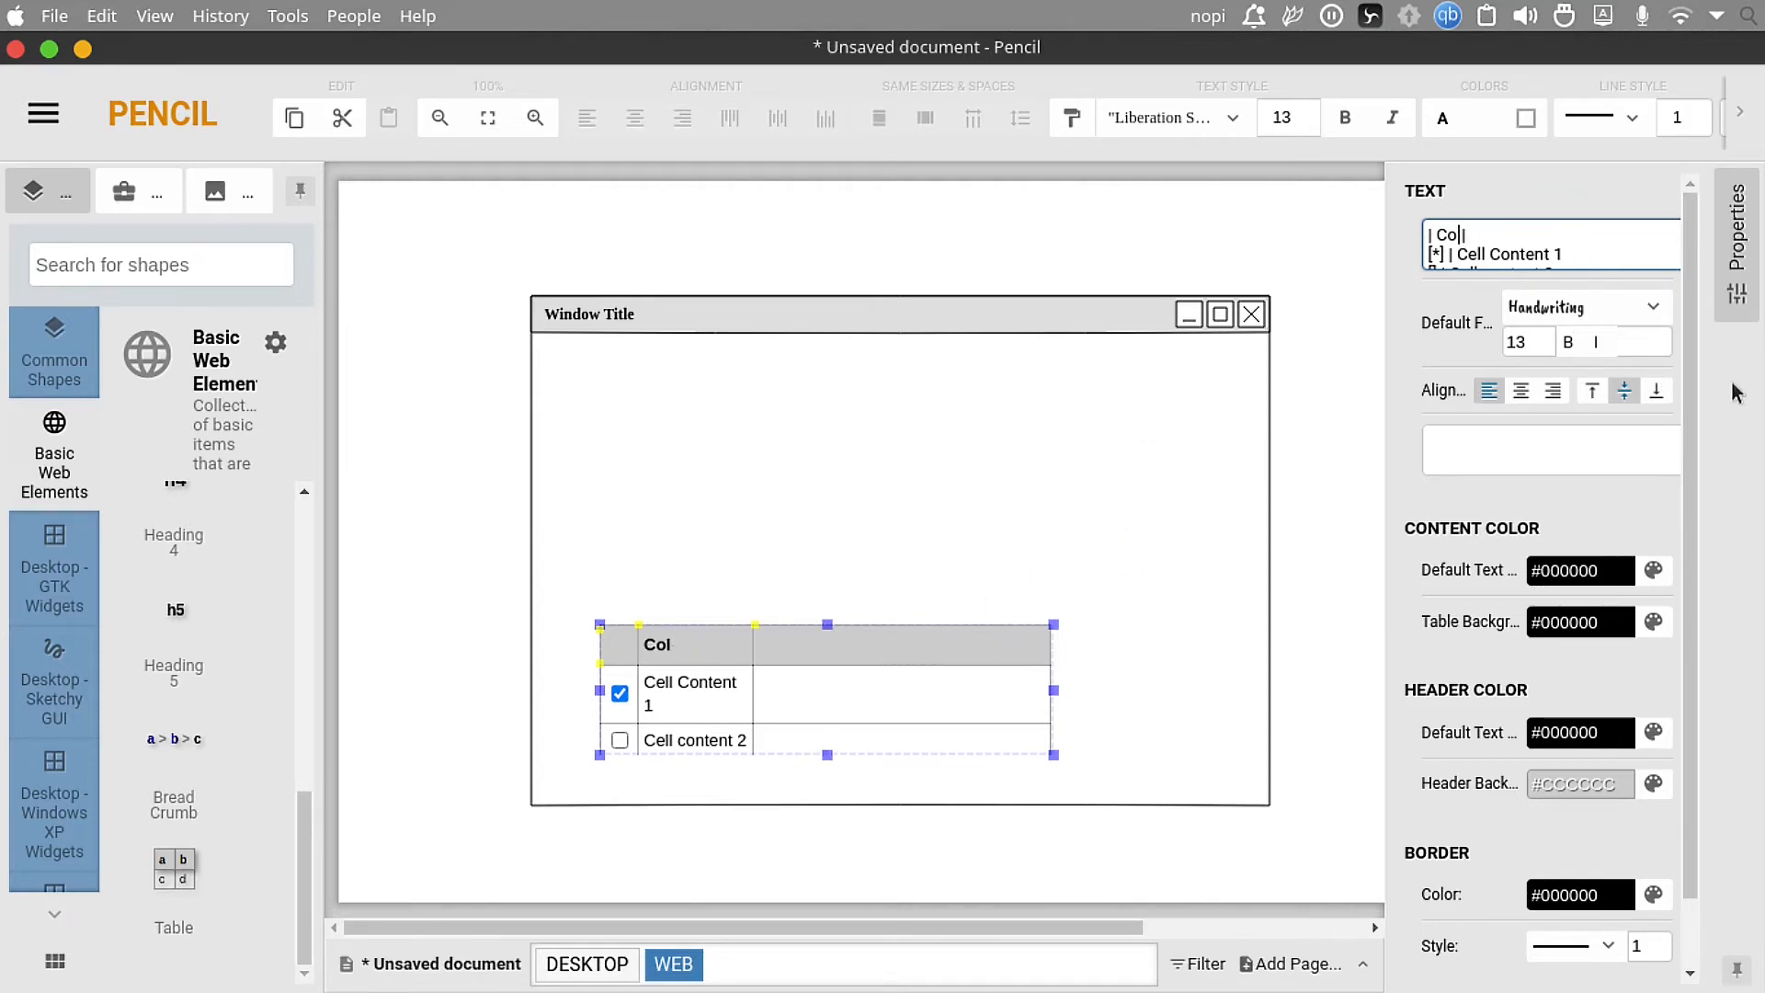
pyautogui.write('nO')
pyautogui.press('BackSpace')
pyautogui.press('BackSpace')
pyautogui.press('BackSpace')
pyautogui.press('BackSpace')
pyautogui.write('nO')
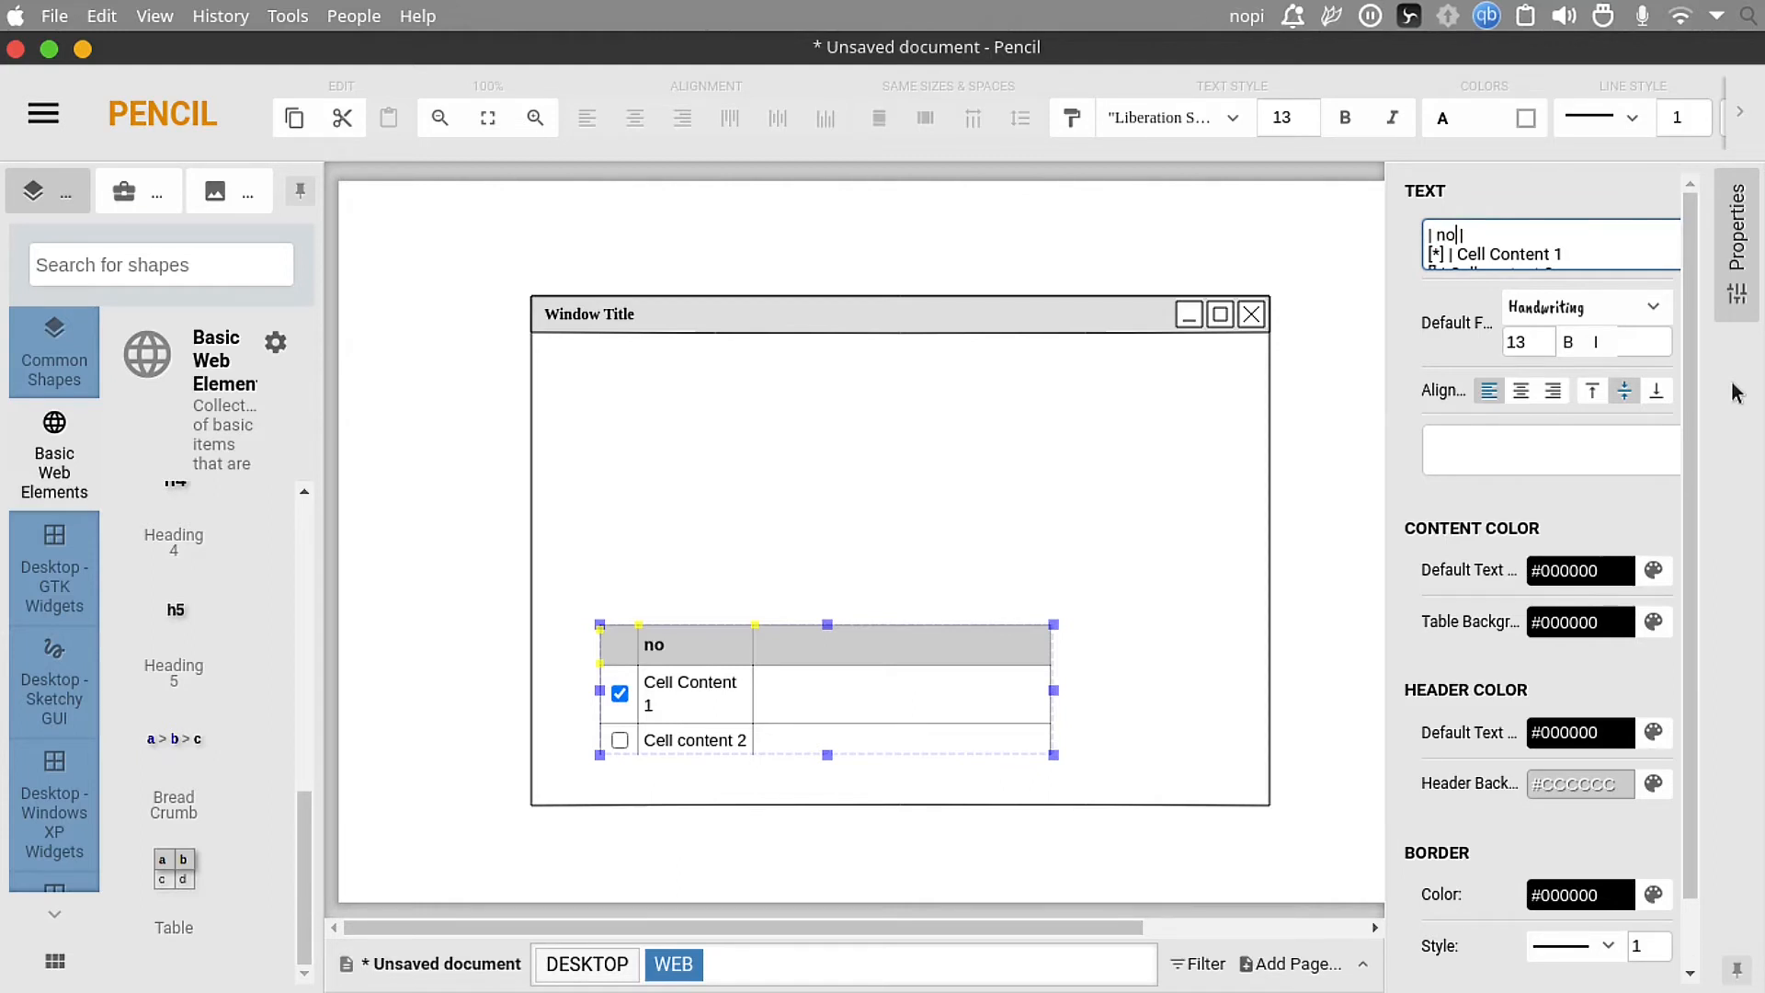
pyautogui.press('BackSpace')
pyautogui.press('BackSpace')
pyautogui.write('NO')
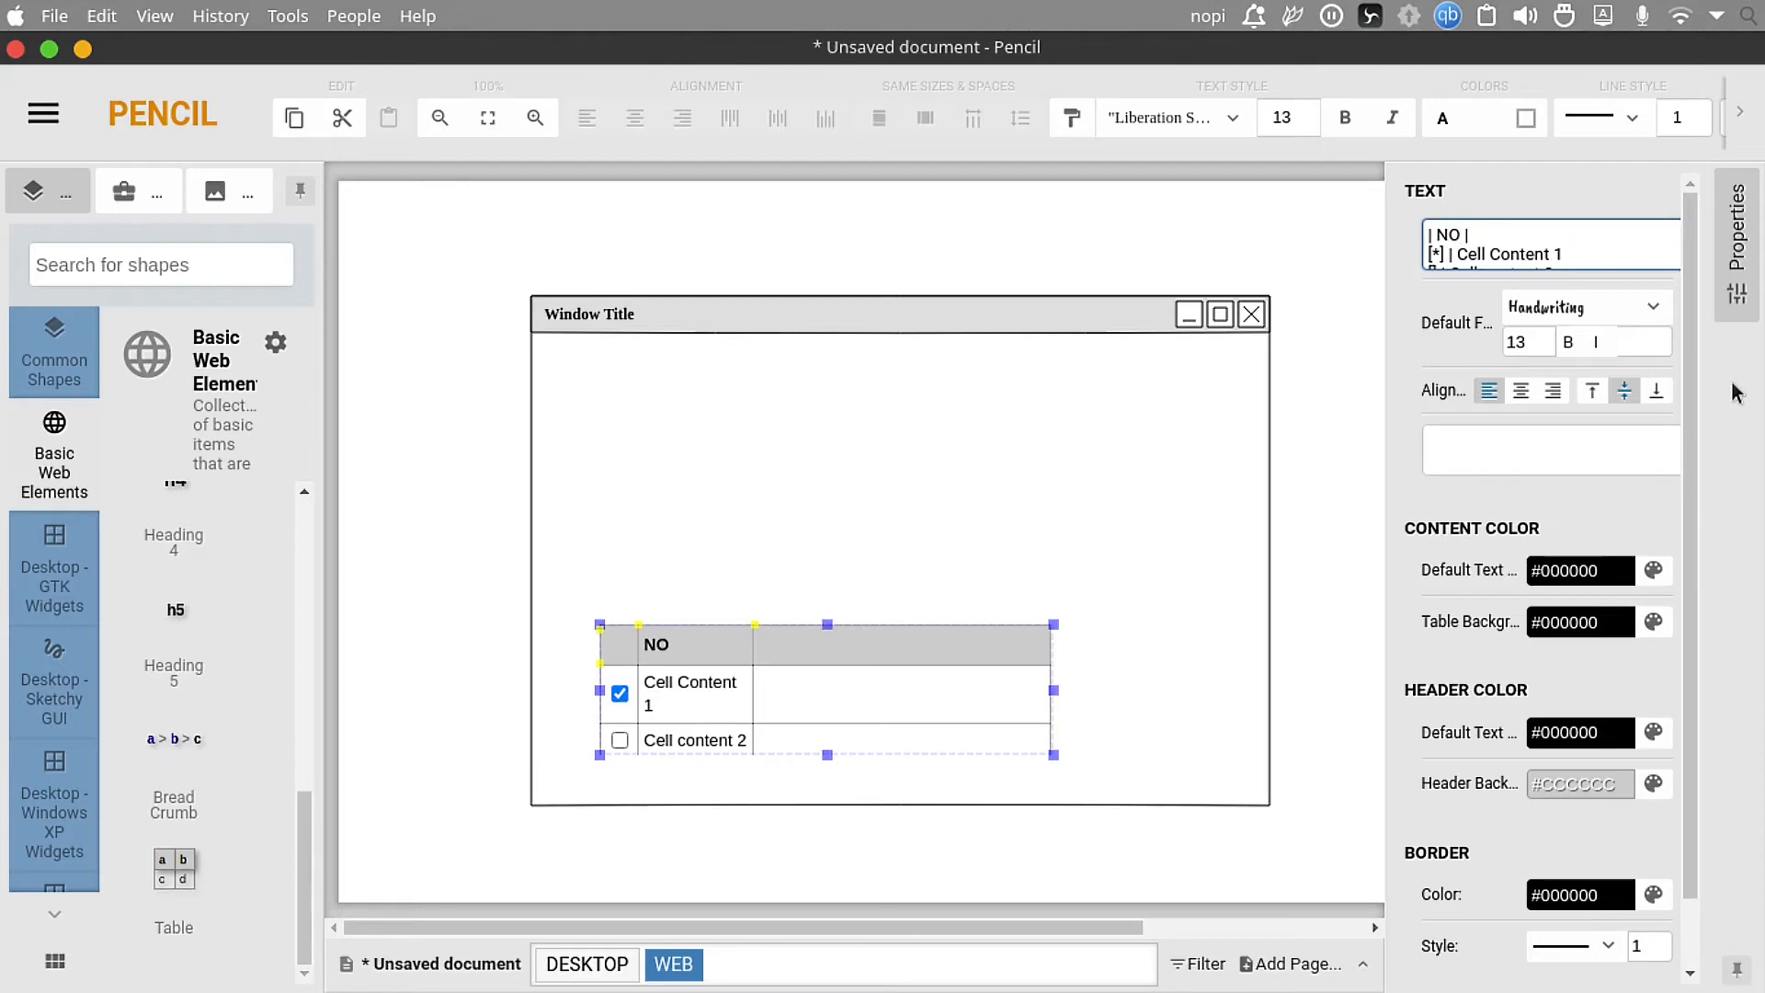
# Step: Add the column headings NAMA, ALAMAT and AKSI after NO in the table's header row
pyautogui.click(1473, 234)
pyautogui.write('NAMA')
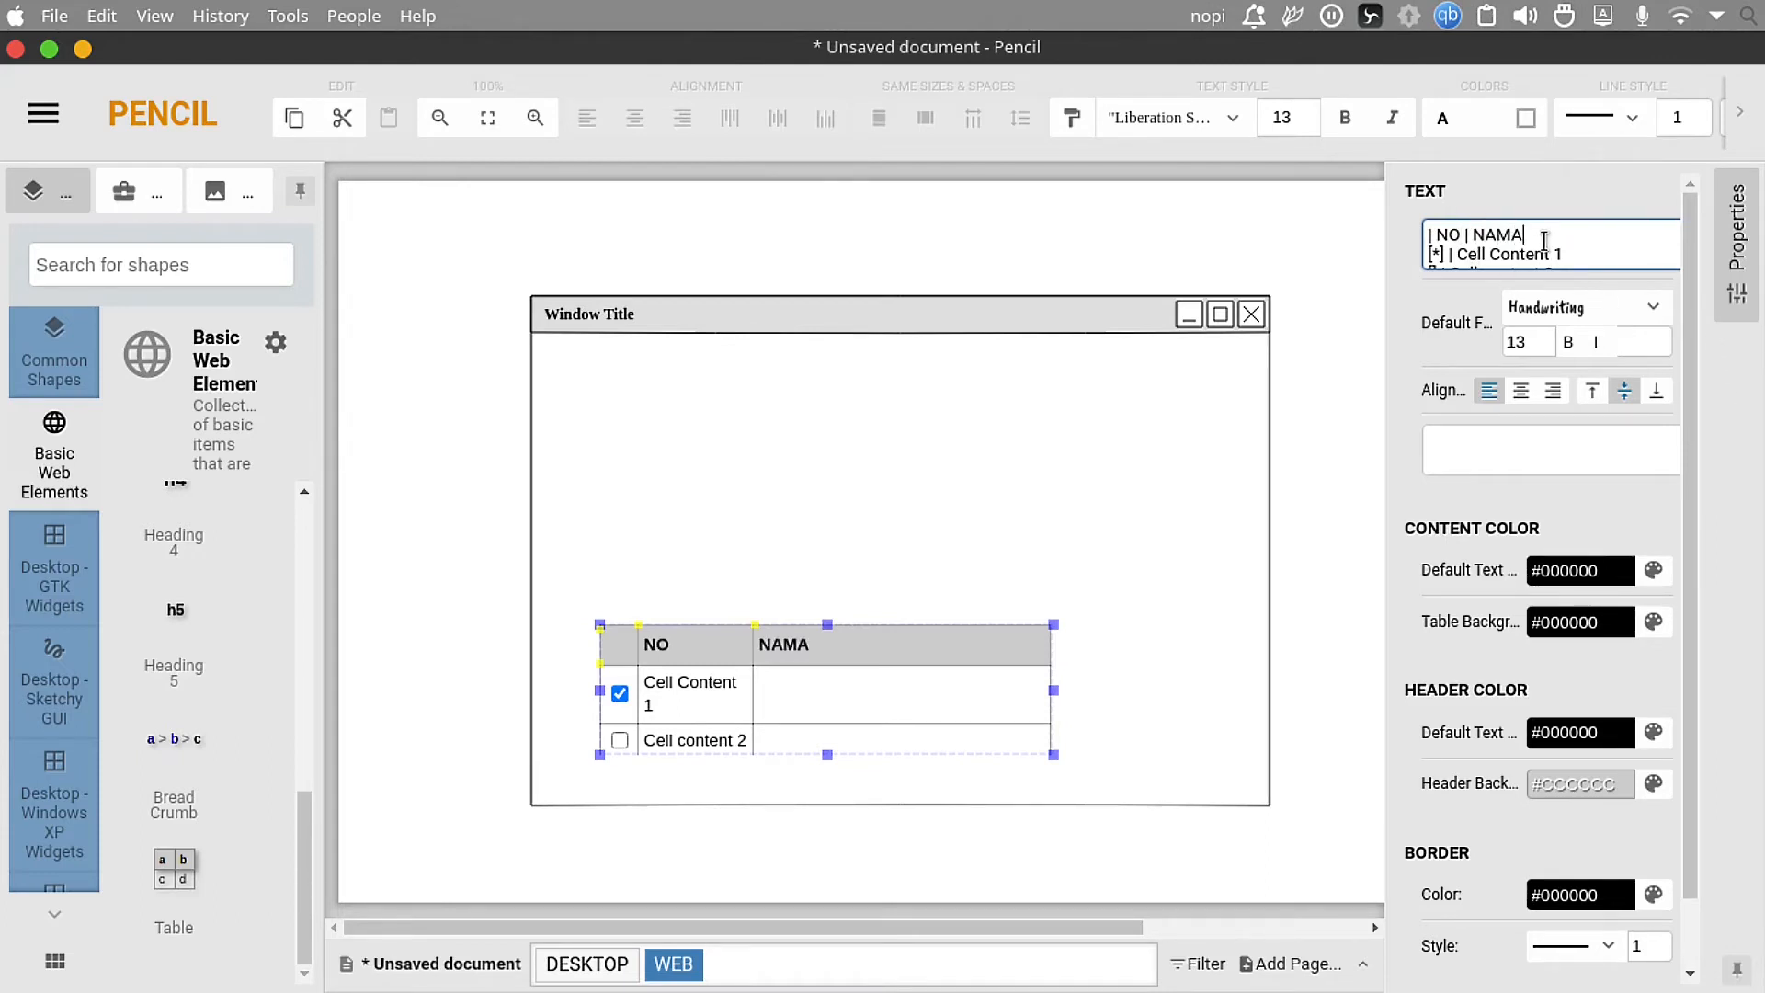
pyautogui.write(' |')
pyautogui.write(' |ALMAT')
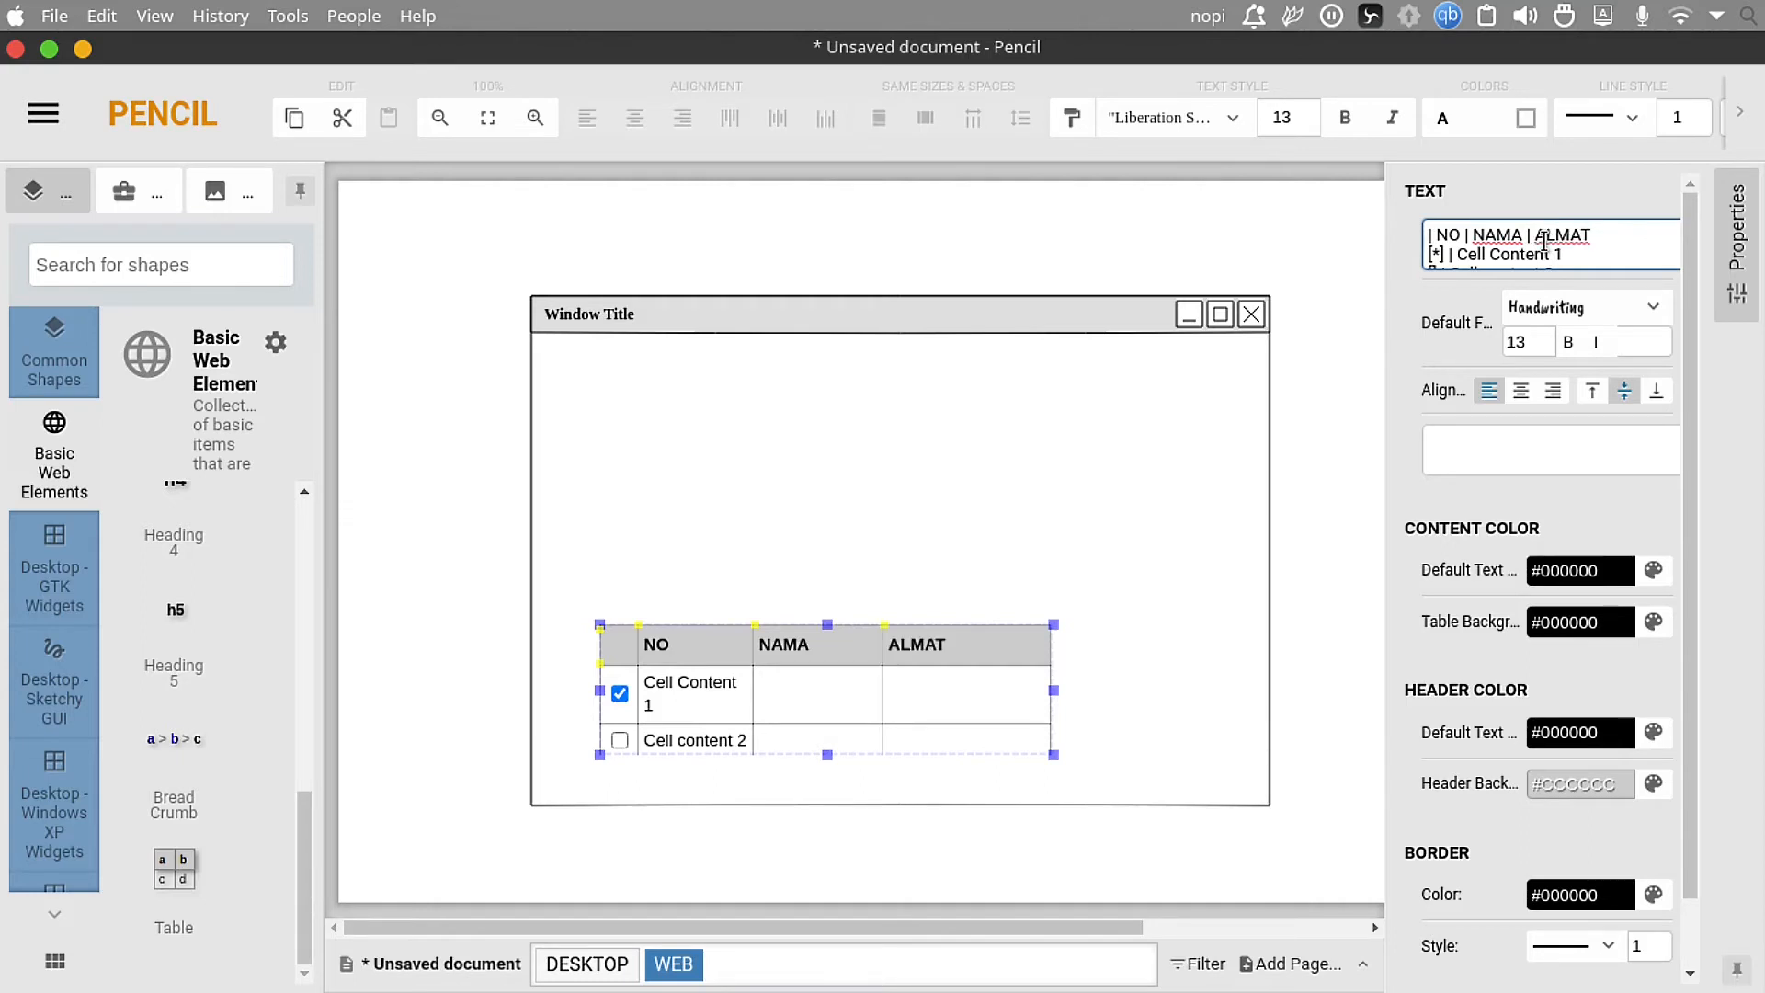
pyautogui.press('BackSpace')
pyautogui.press('BackSpace')
pyautogui.press('BackSpace')
pyautogui.press('BackSpace')
pyautogui.write('ALA')
pyautogui.press('BackSpace')
pyautogui.press('BackSpace')
pyautogui.press('BackSpace')
pyautogui.write('LAMAT | AKSI')
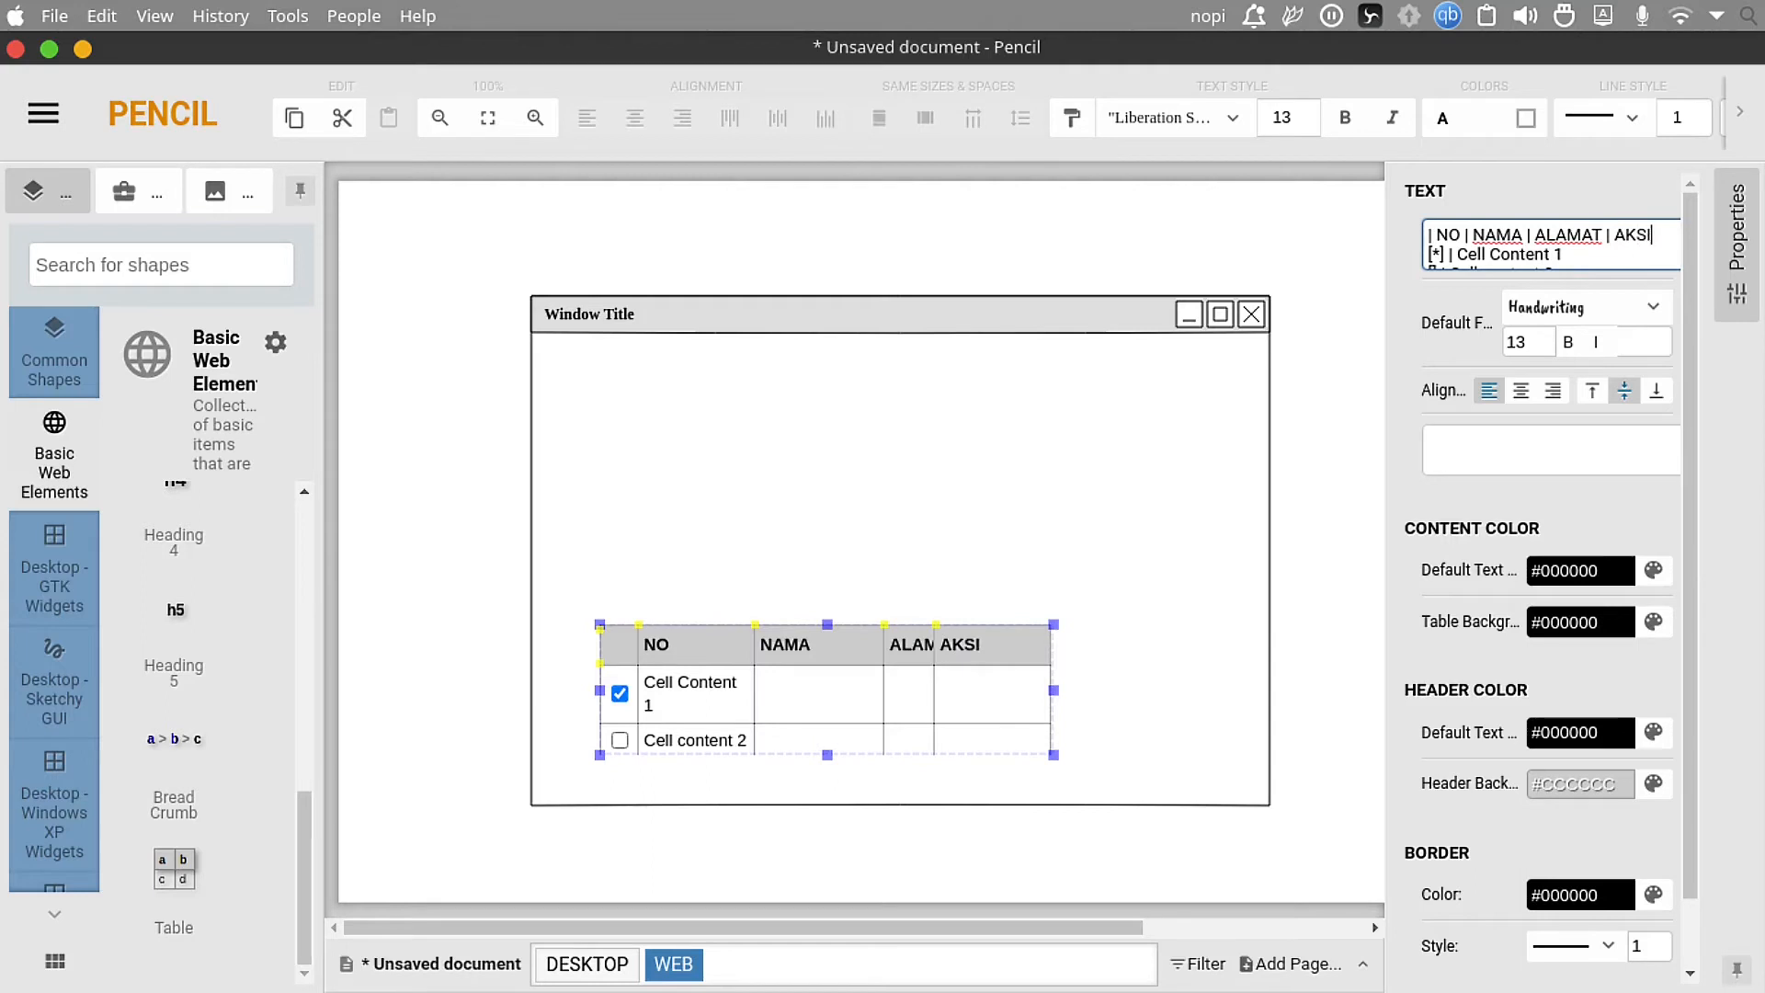
# Step: Remove the checkbox markers from both content rows of the table
pyautogui.click(1163, 630)
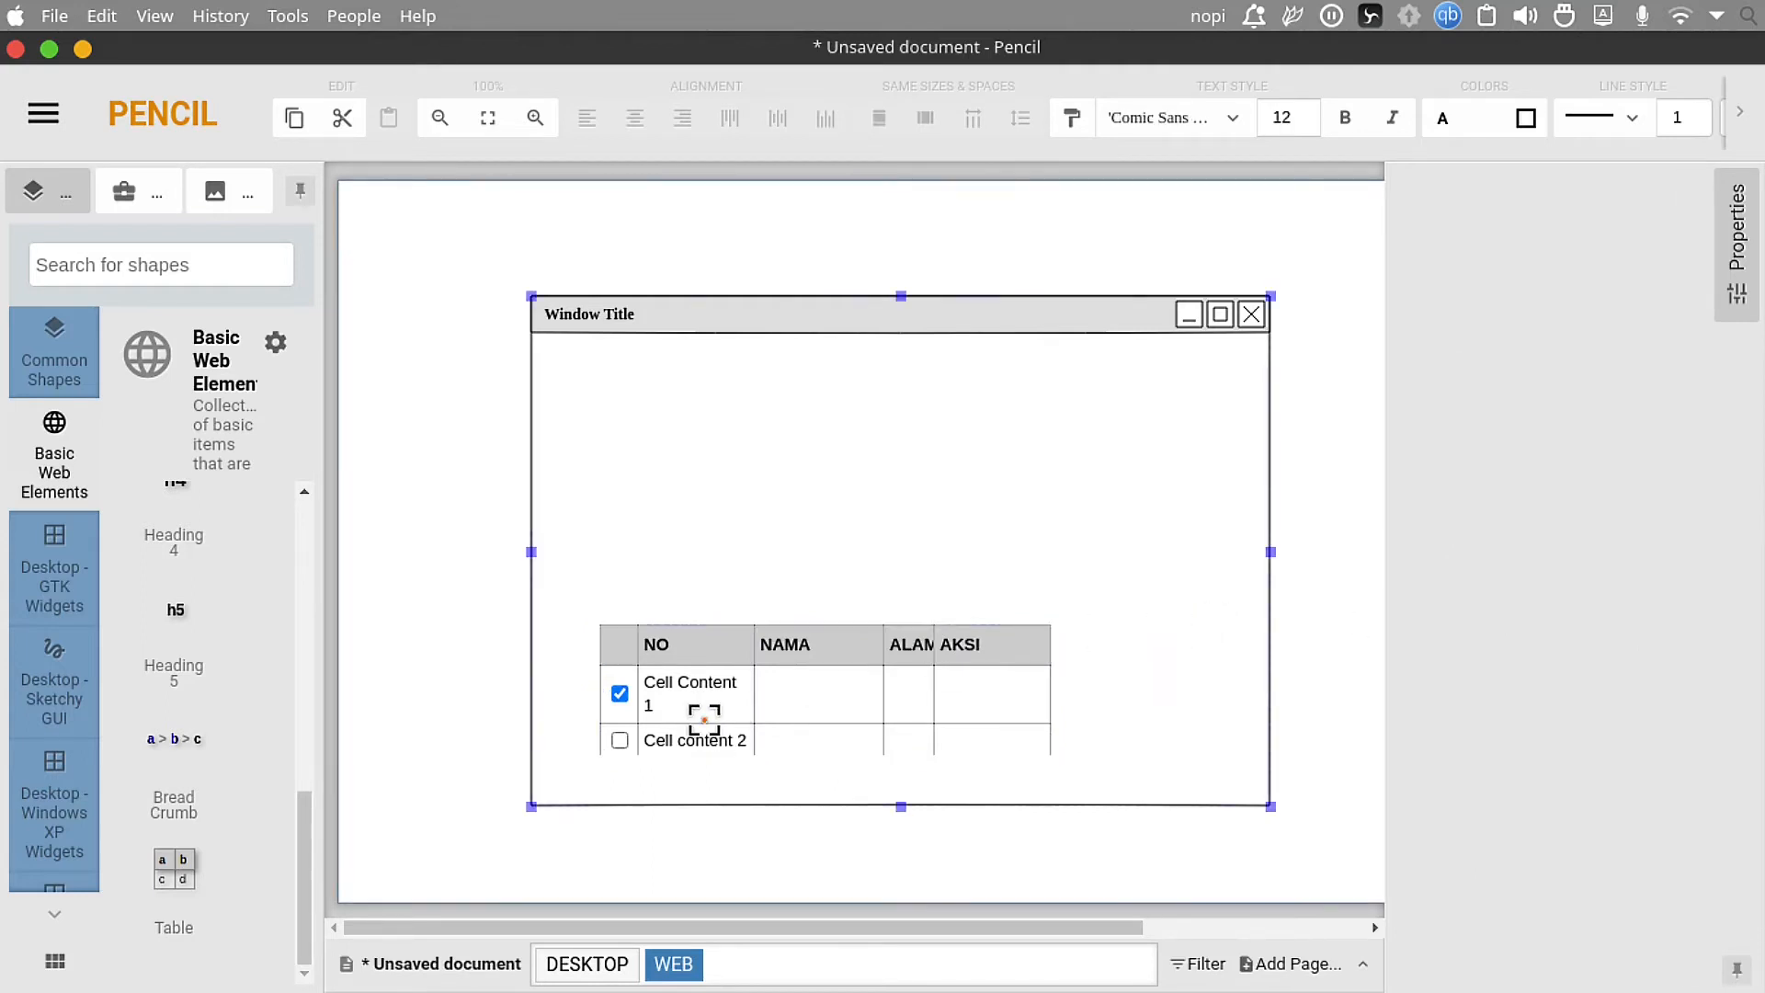
pyautogui.click(607, 651)
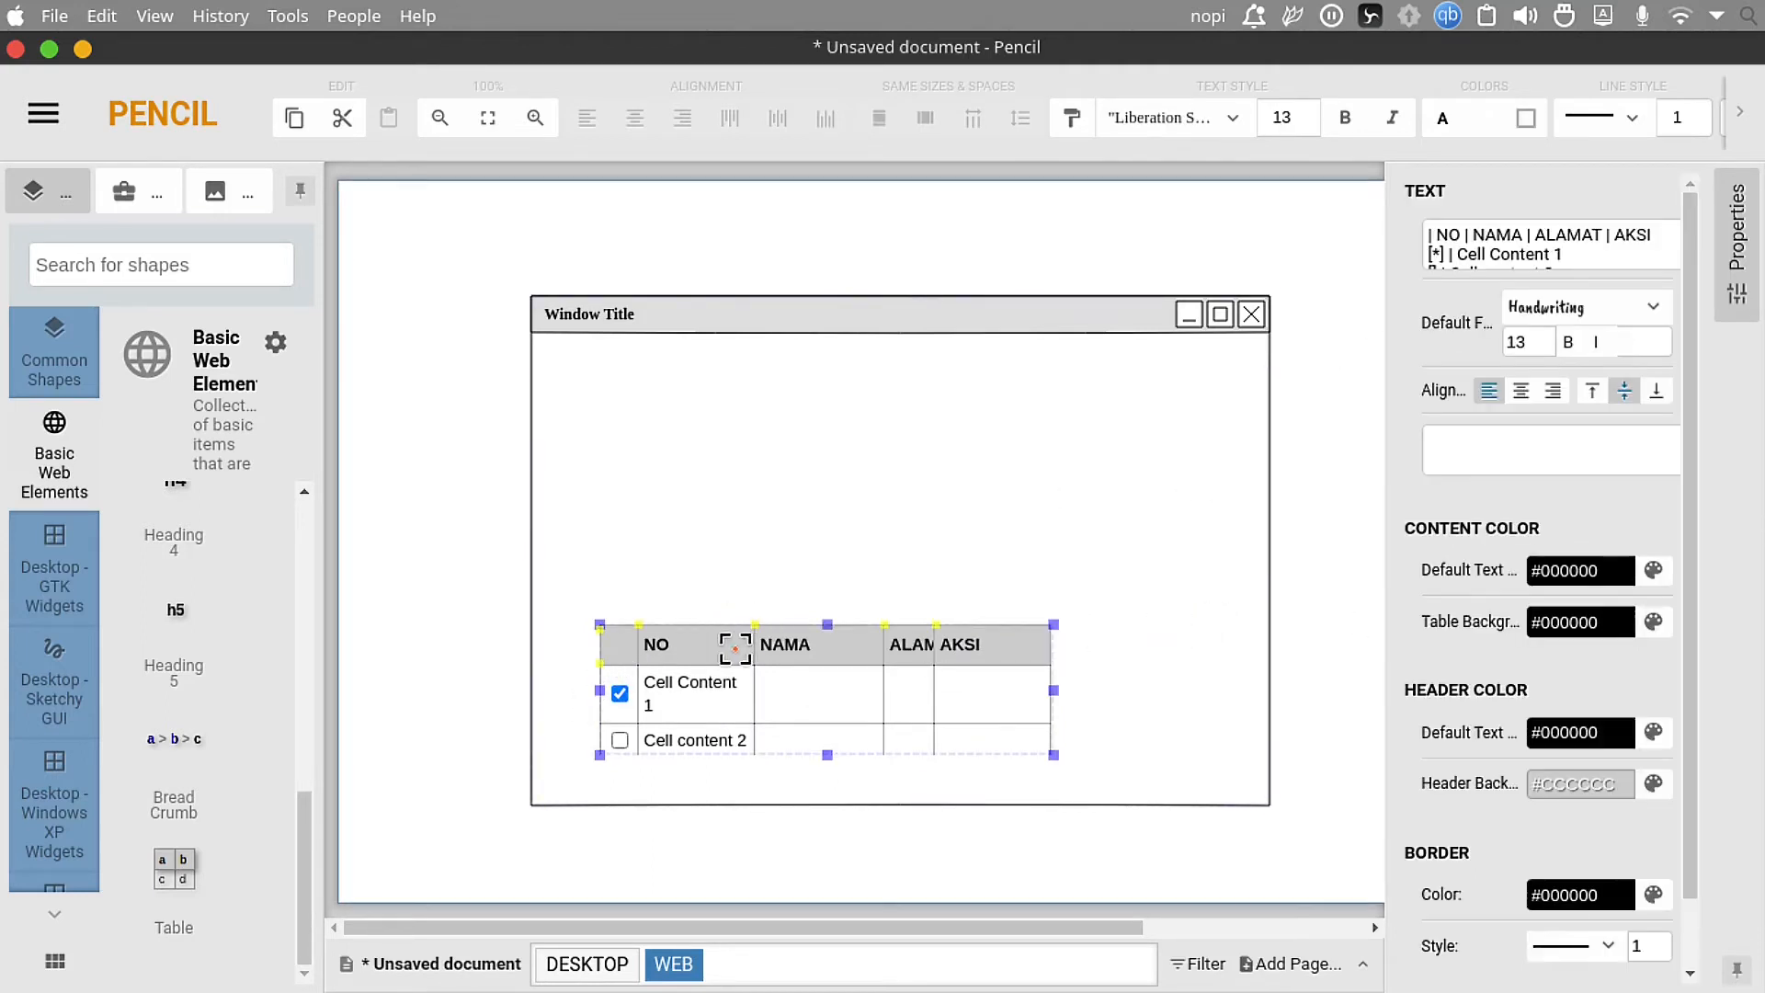
pyautogui.click(1453, 254)
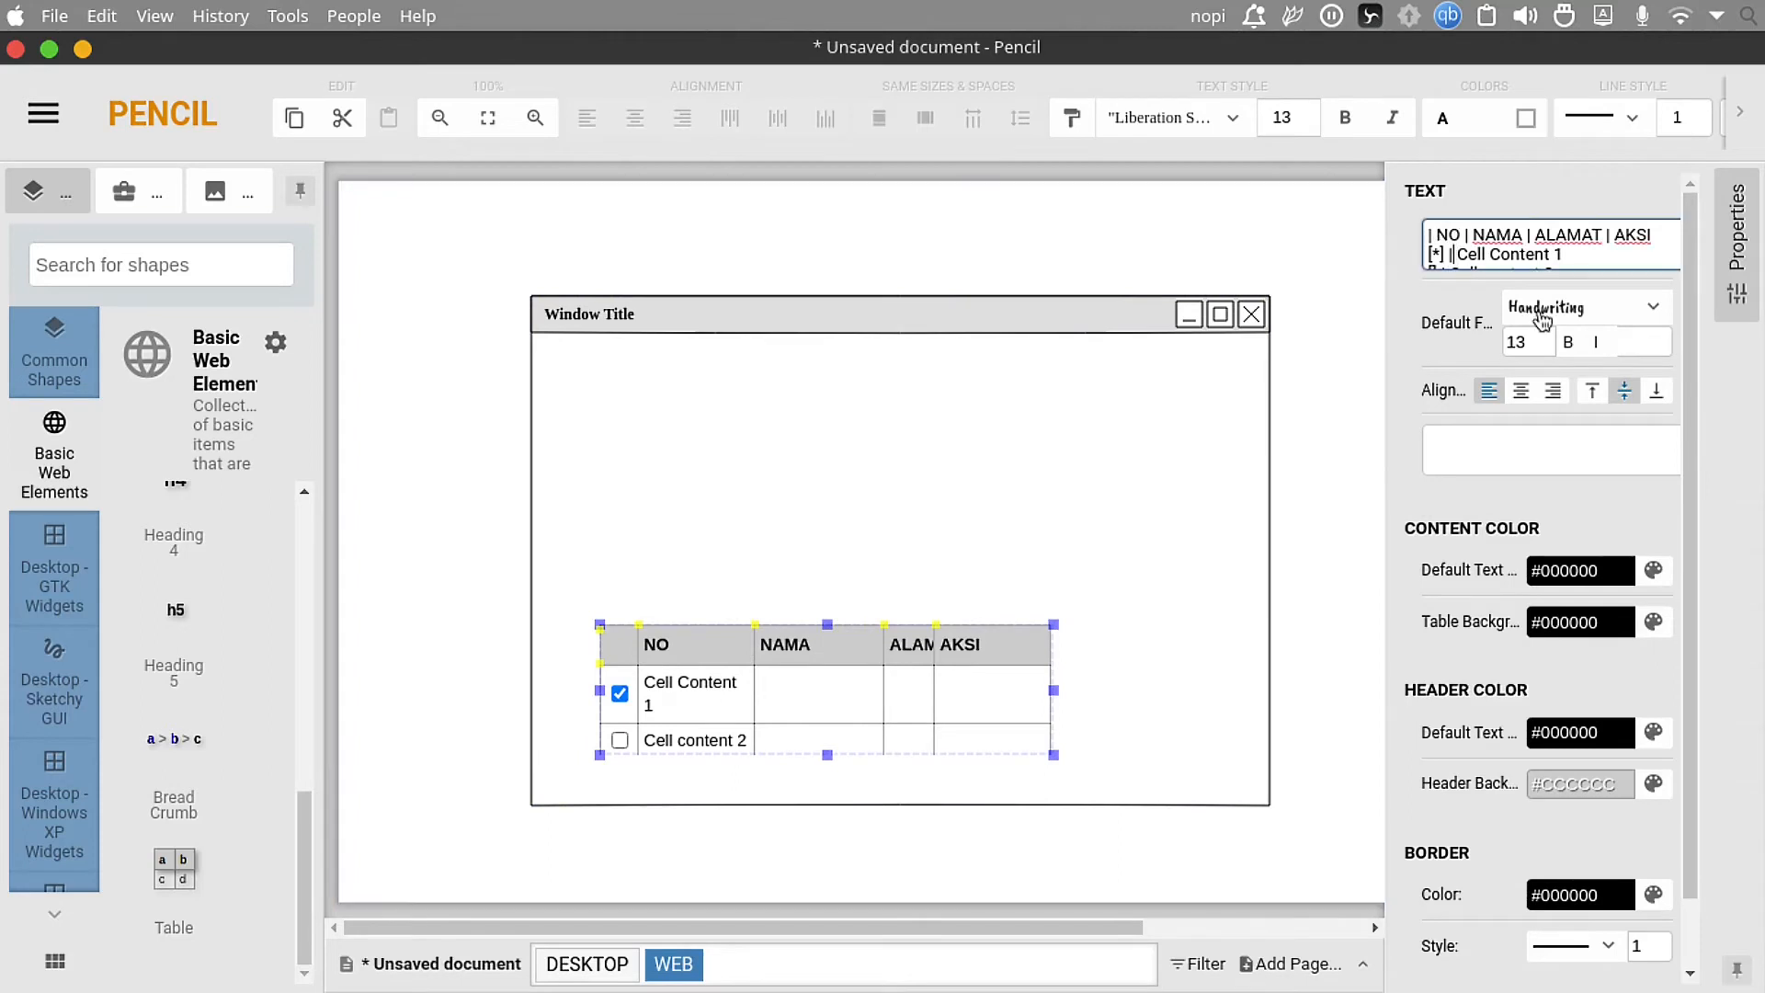
pyautogui.press('BackSpace')
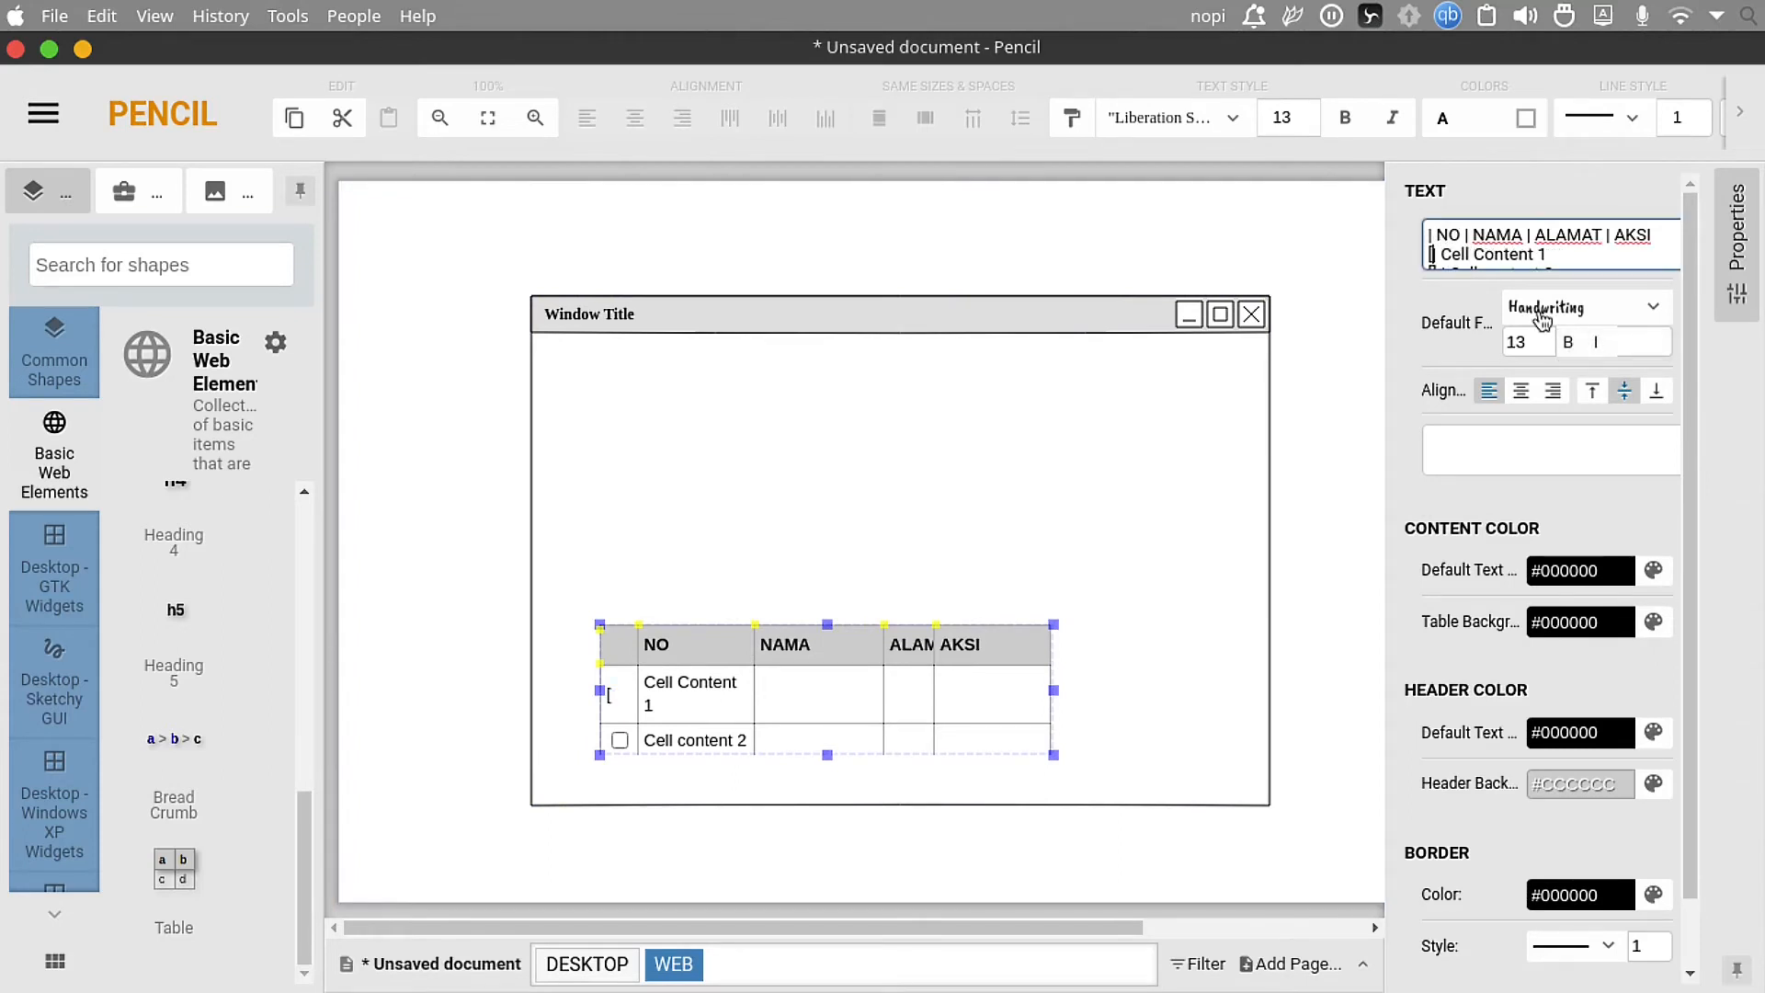
pyautogui.press('BackSpace')
pyautogui.press('Down')
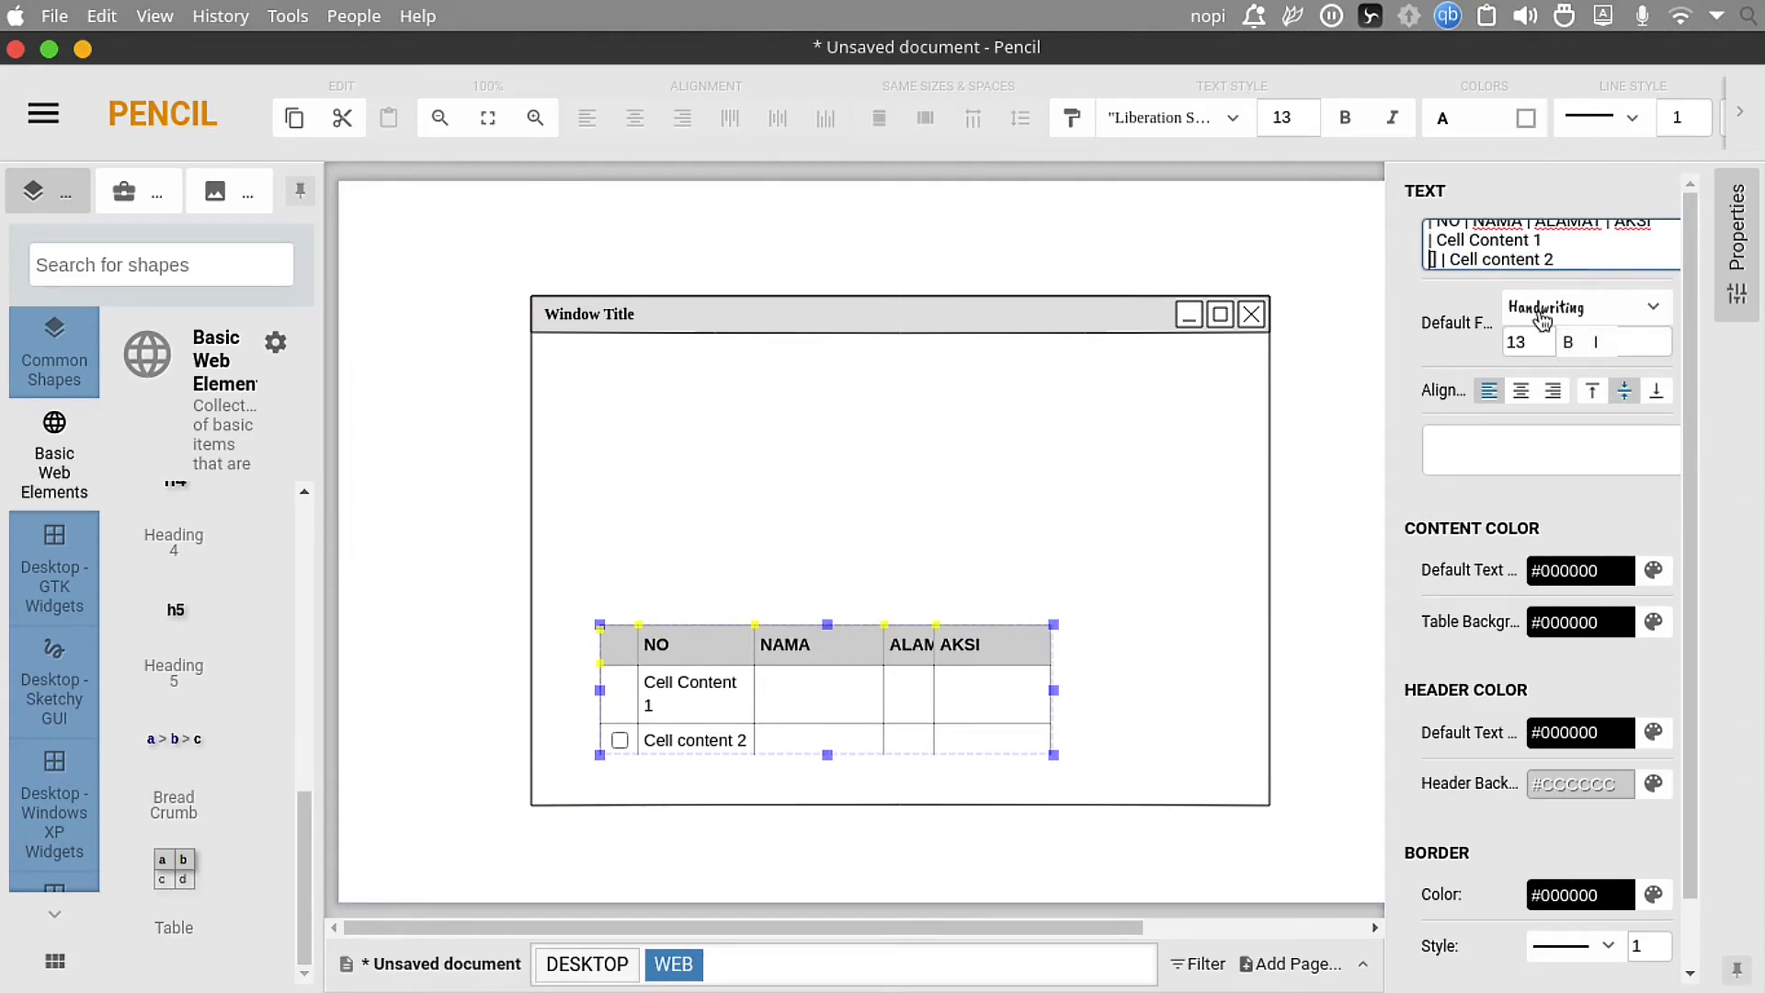
pyautogui.press('Delete')
pyautogui.press('Delete')
pyautogui.press('Delete')
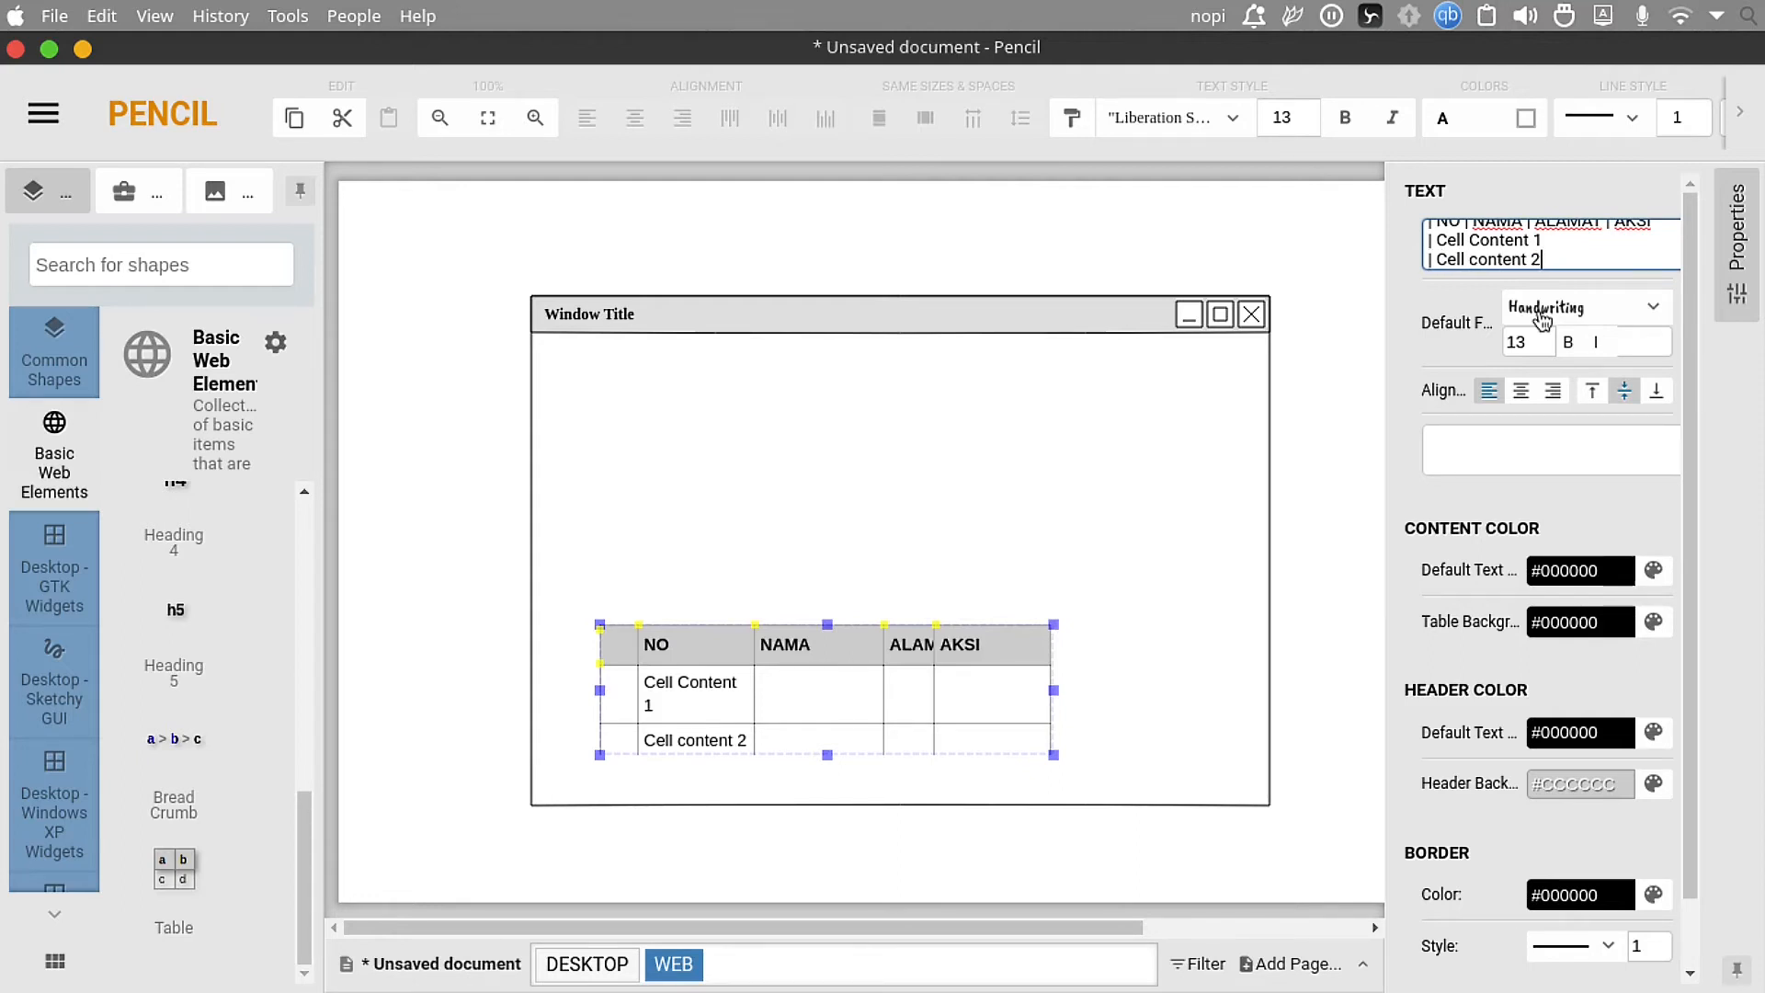
# Step: Replace the beginning of the sample text in the two content rows with the numbers 1 and 2
pyautogui.moveTo(1579, 246); pyautogui.dragTo(1583, 213)
pyautogui.click(1466, 255)
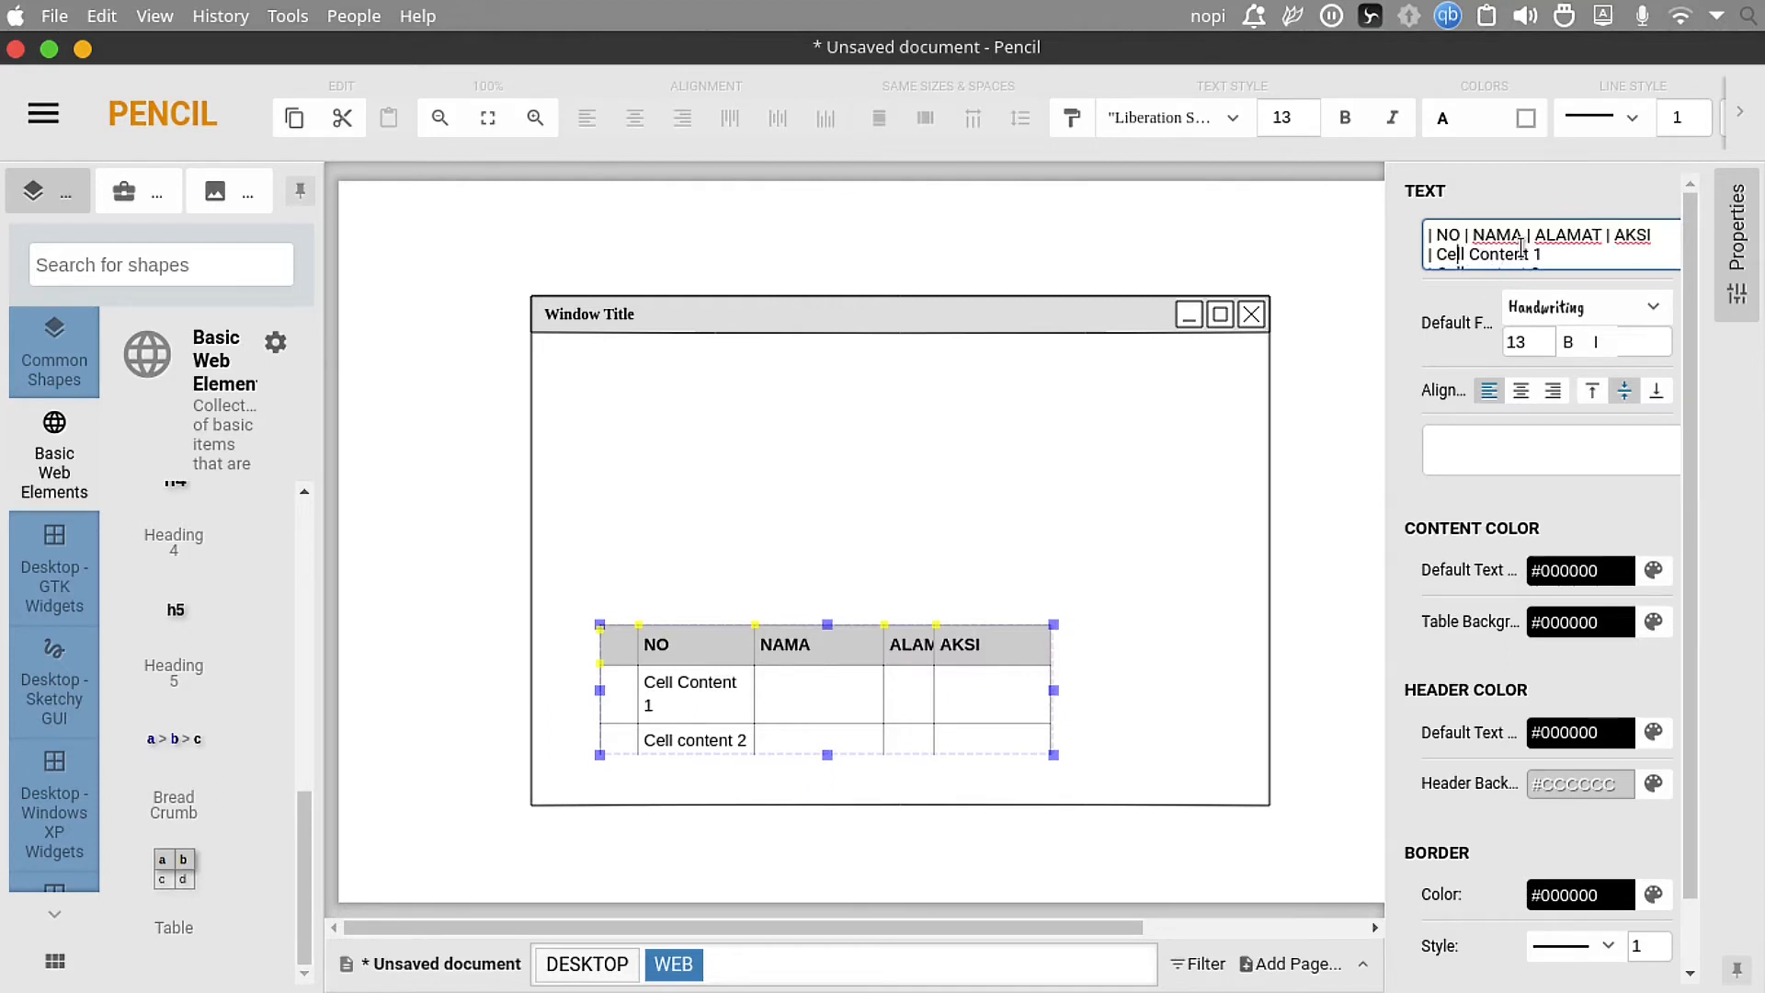
pyautogui.press('BackSpace')
pyautogui.press('BackSpace')
pyautogui.press('BackSpace')
pyautogui.write('1')
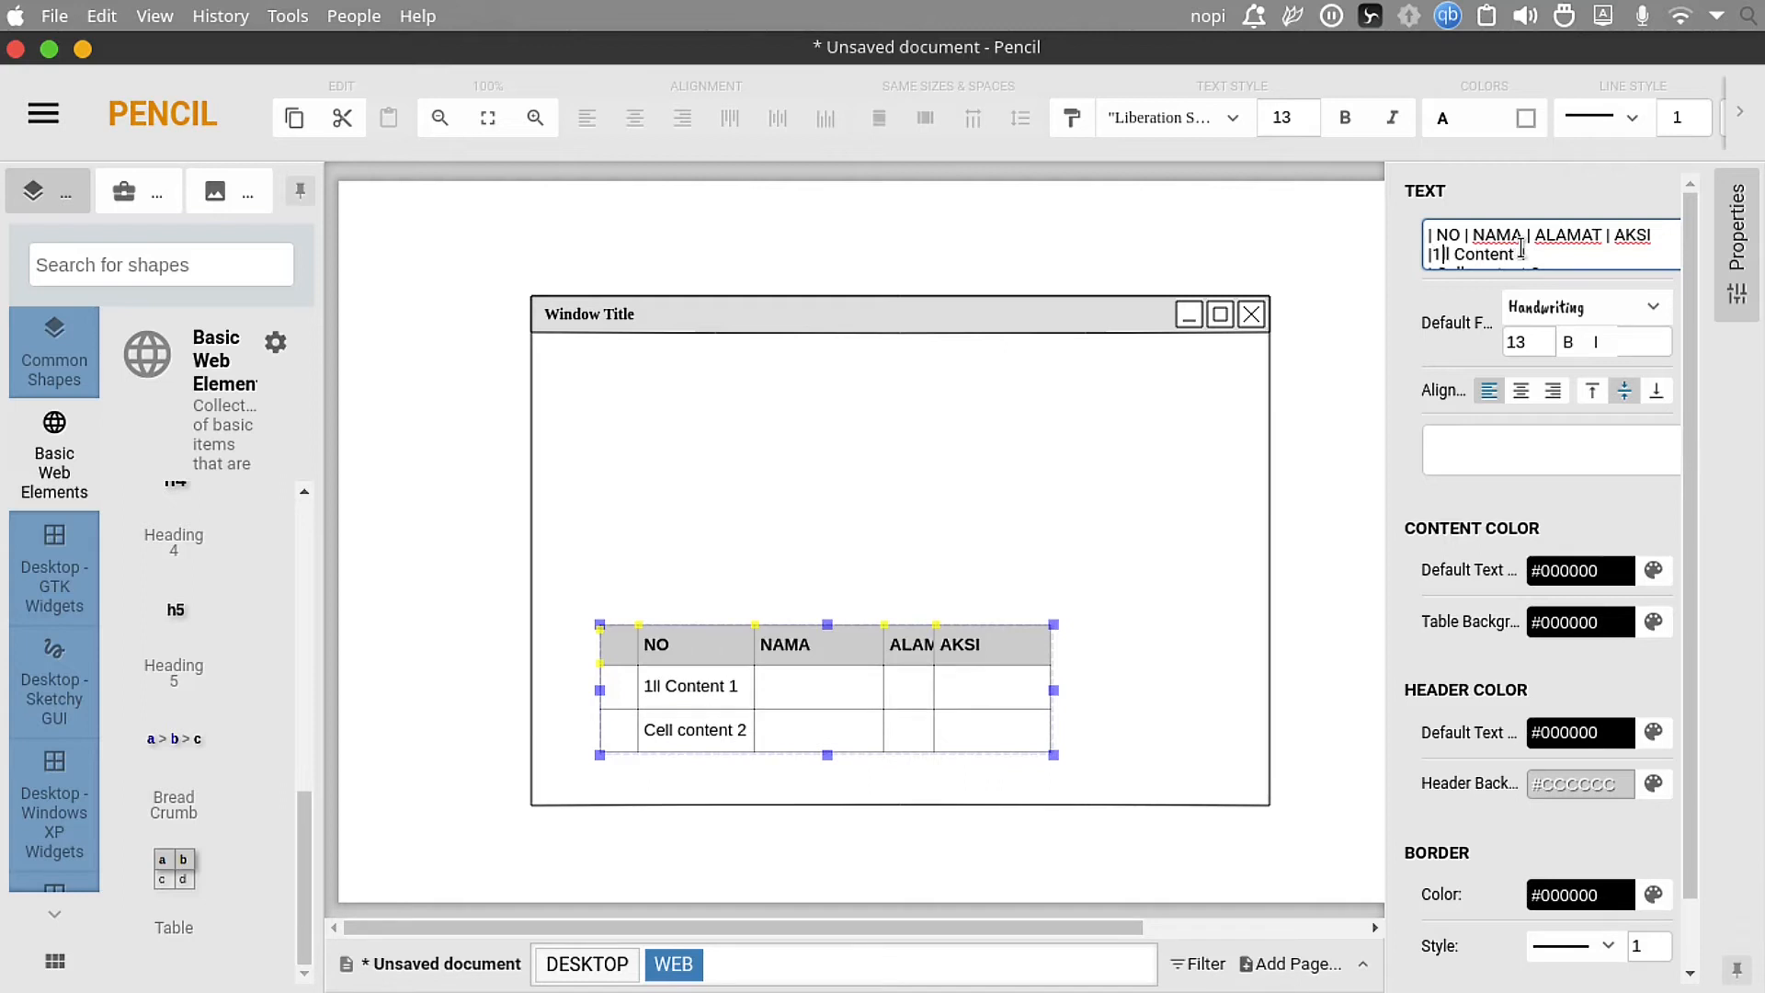
pyautogui.press('Down')
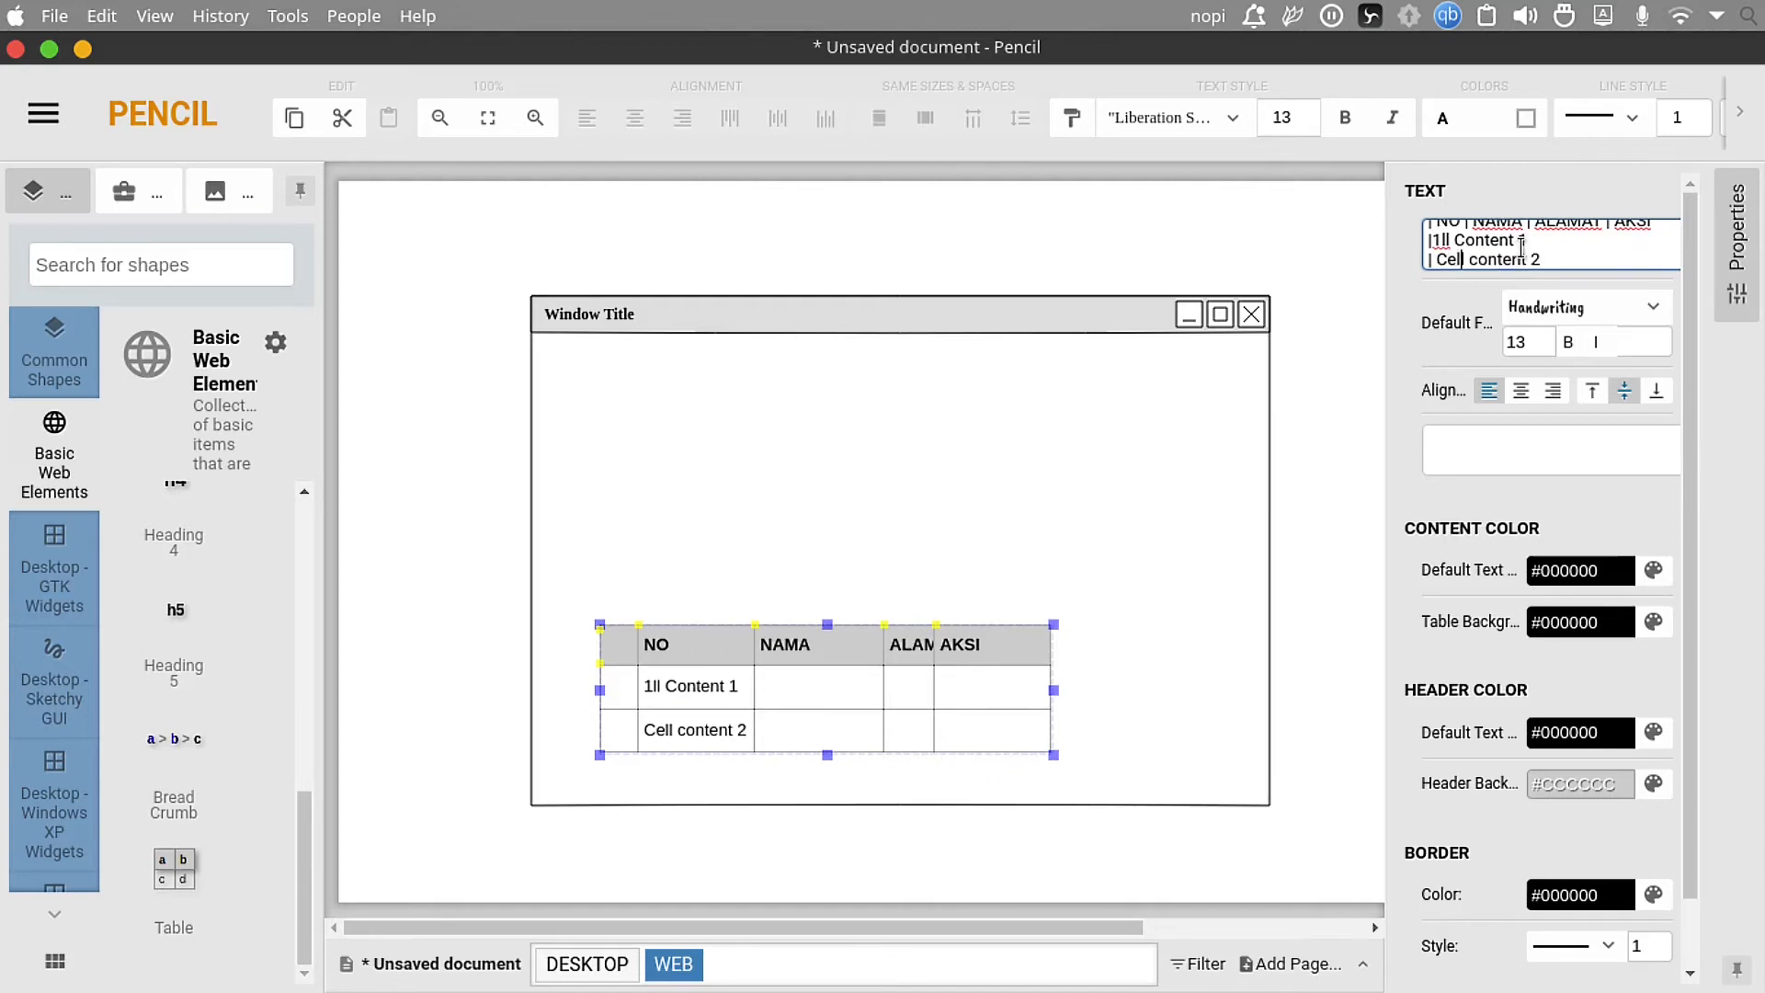
pyautogui.press('BackSpace')
pyautogui.press('BackSpace')
pyautogui.press('BackSpace')
pyautogui.press('BackSpace')
pyautogui.write('2')
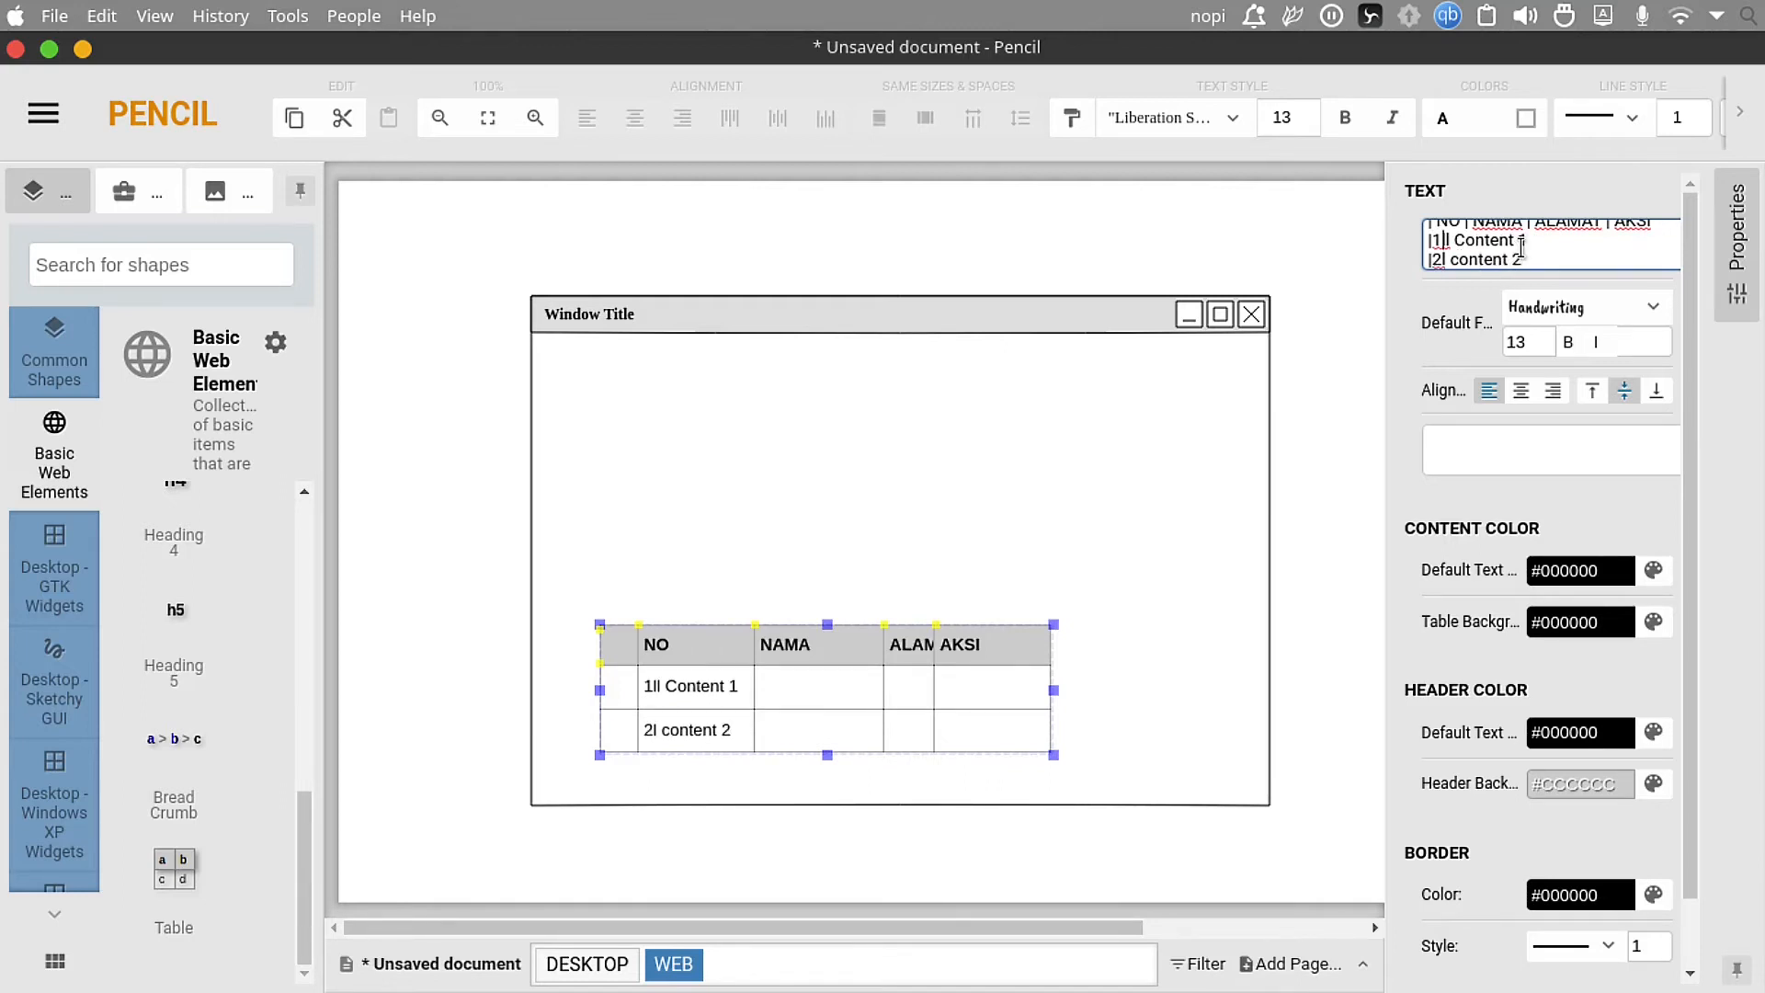
# Step: Clear the sample text after the number in the first content row and remove that row's leading column separator
pyautogui.press('Up')
pyautogui.press('Down')
pyautogui.press('Down')
pyautogui.press('BackSpace')
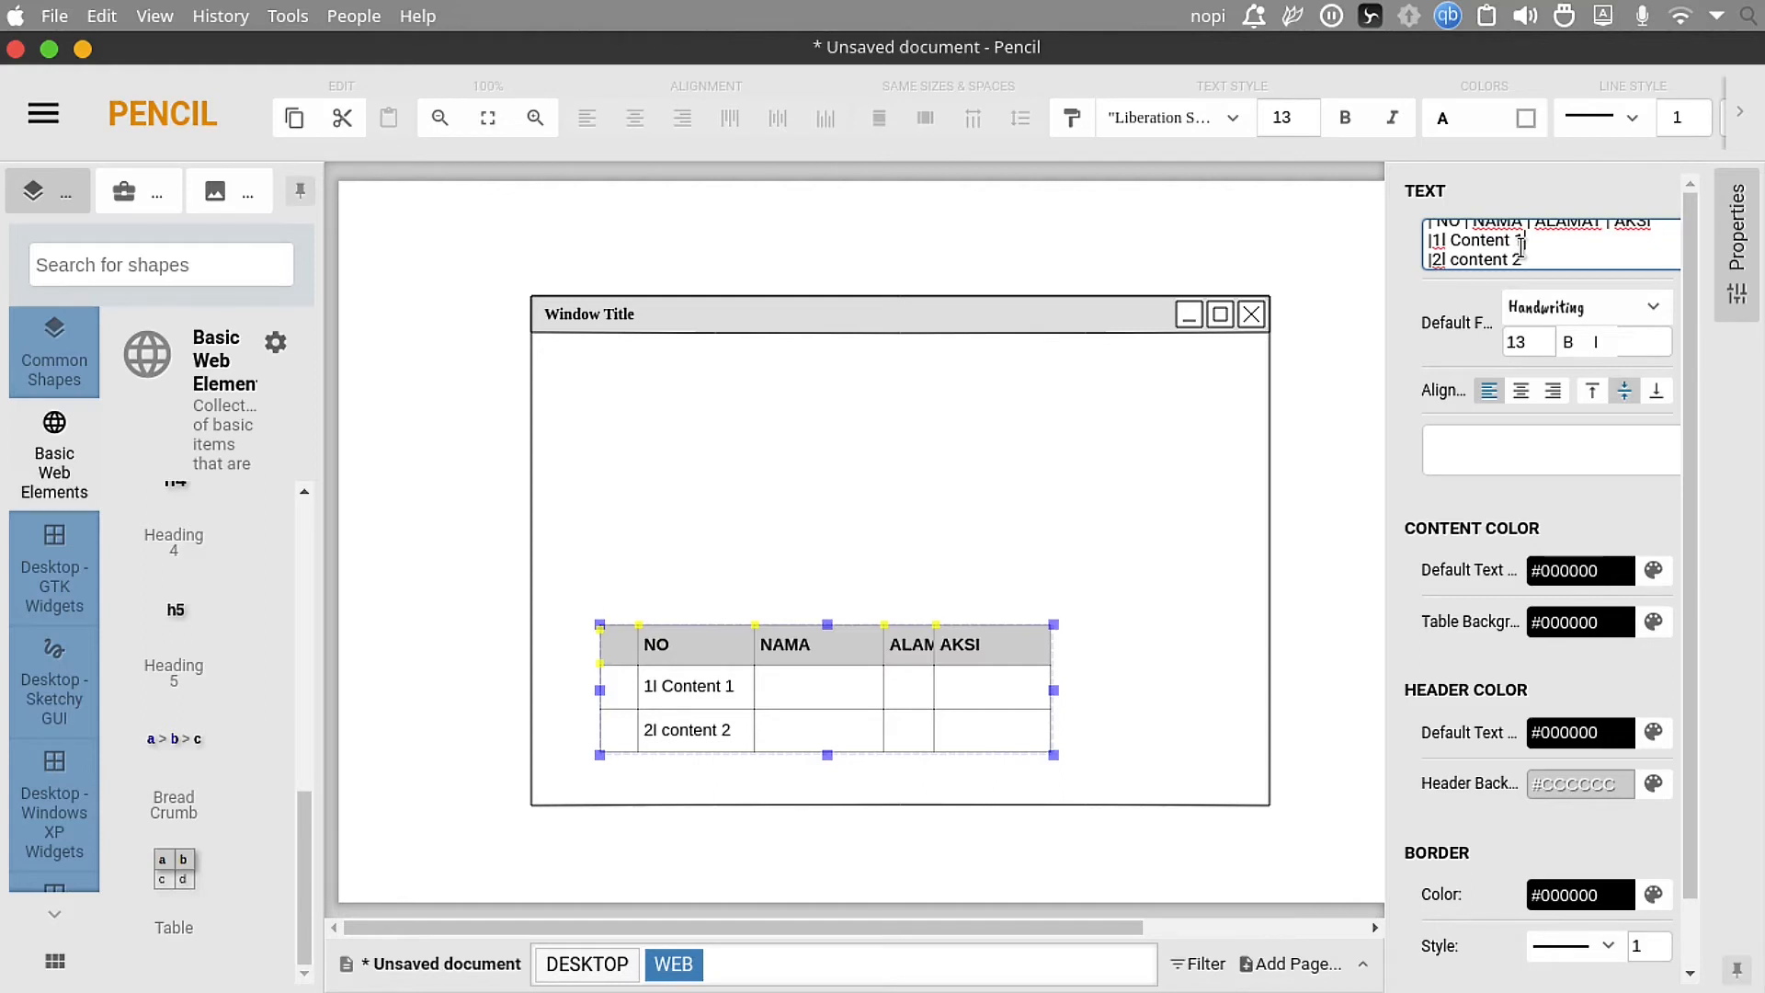
pyautogui.press('BackSpace')
pyautogui.press('BackSpace')
pyautogui.press('BackSpace')
pyautogui.press('BackSpace')
pyautogui.press('BackSpace')
pyautogui.press('BackSpace')
pyautogui.press('BackSpace')
pyautogui.press('BackSpace')
pyautogui.press('BackSpace')
pyautogui.press('BackSpace')
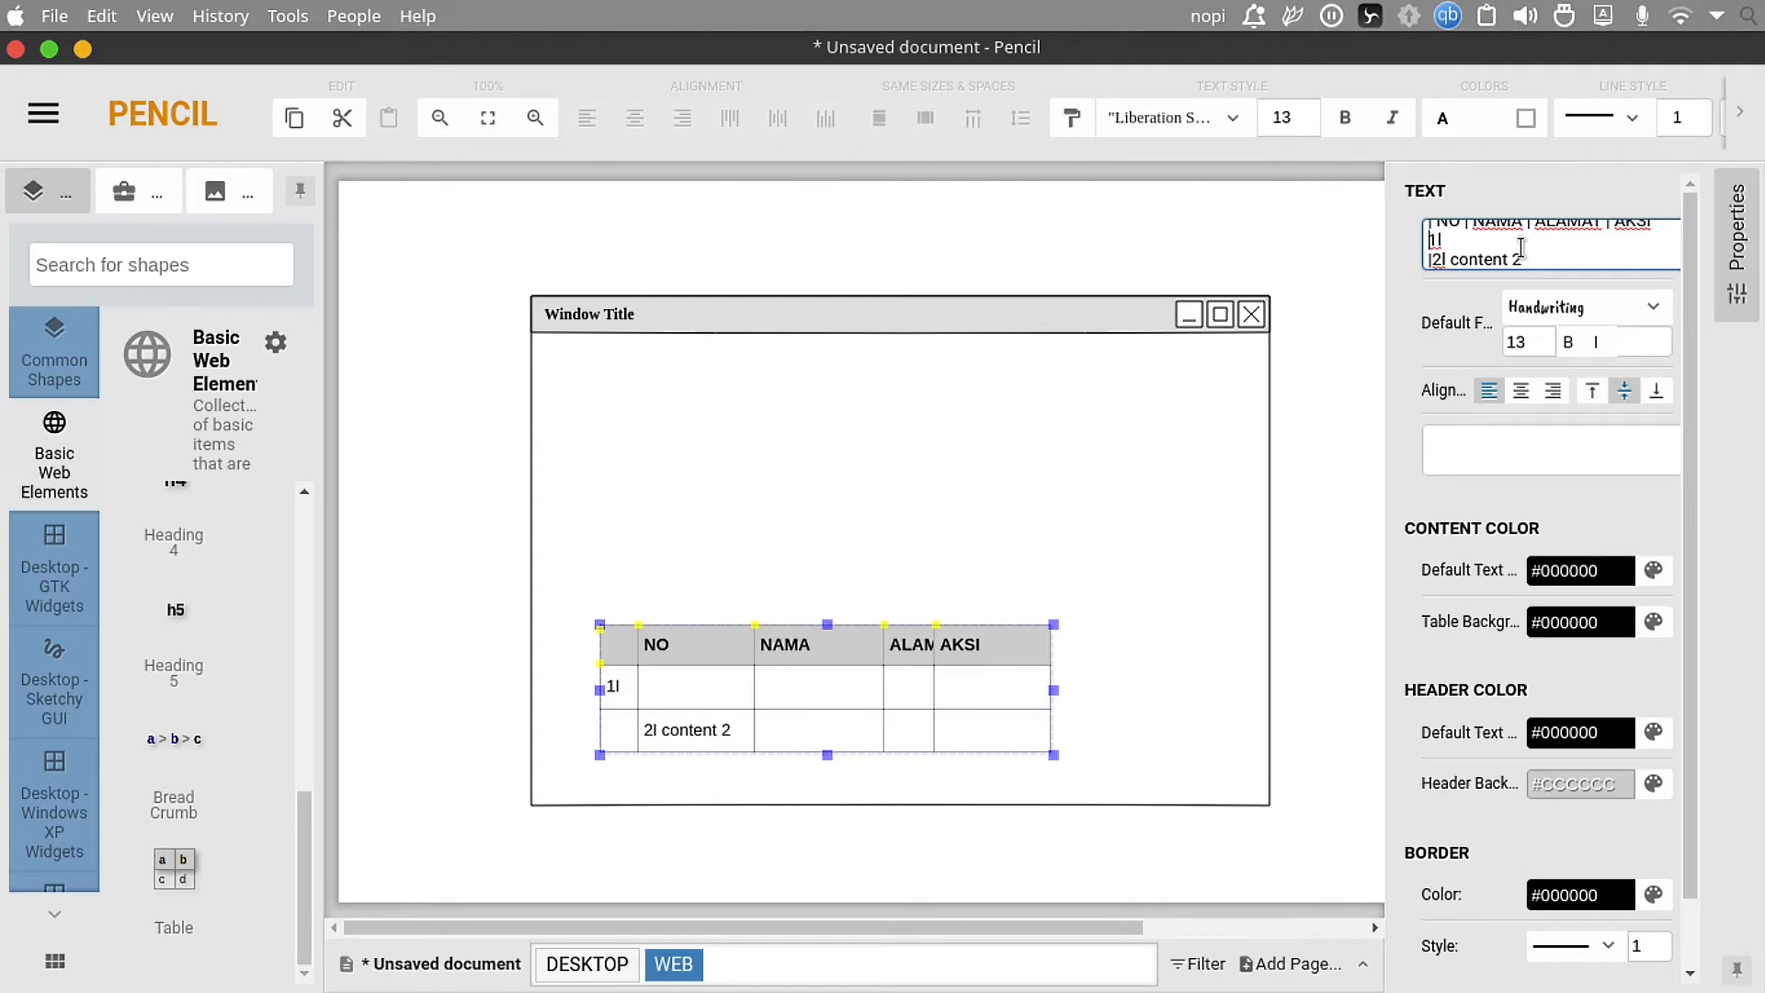
# Step: Delete the leading separator from the header row so that NO heads the first column
pyautogui.press('Up')
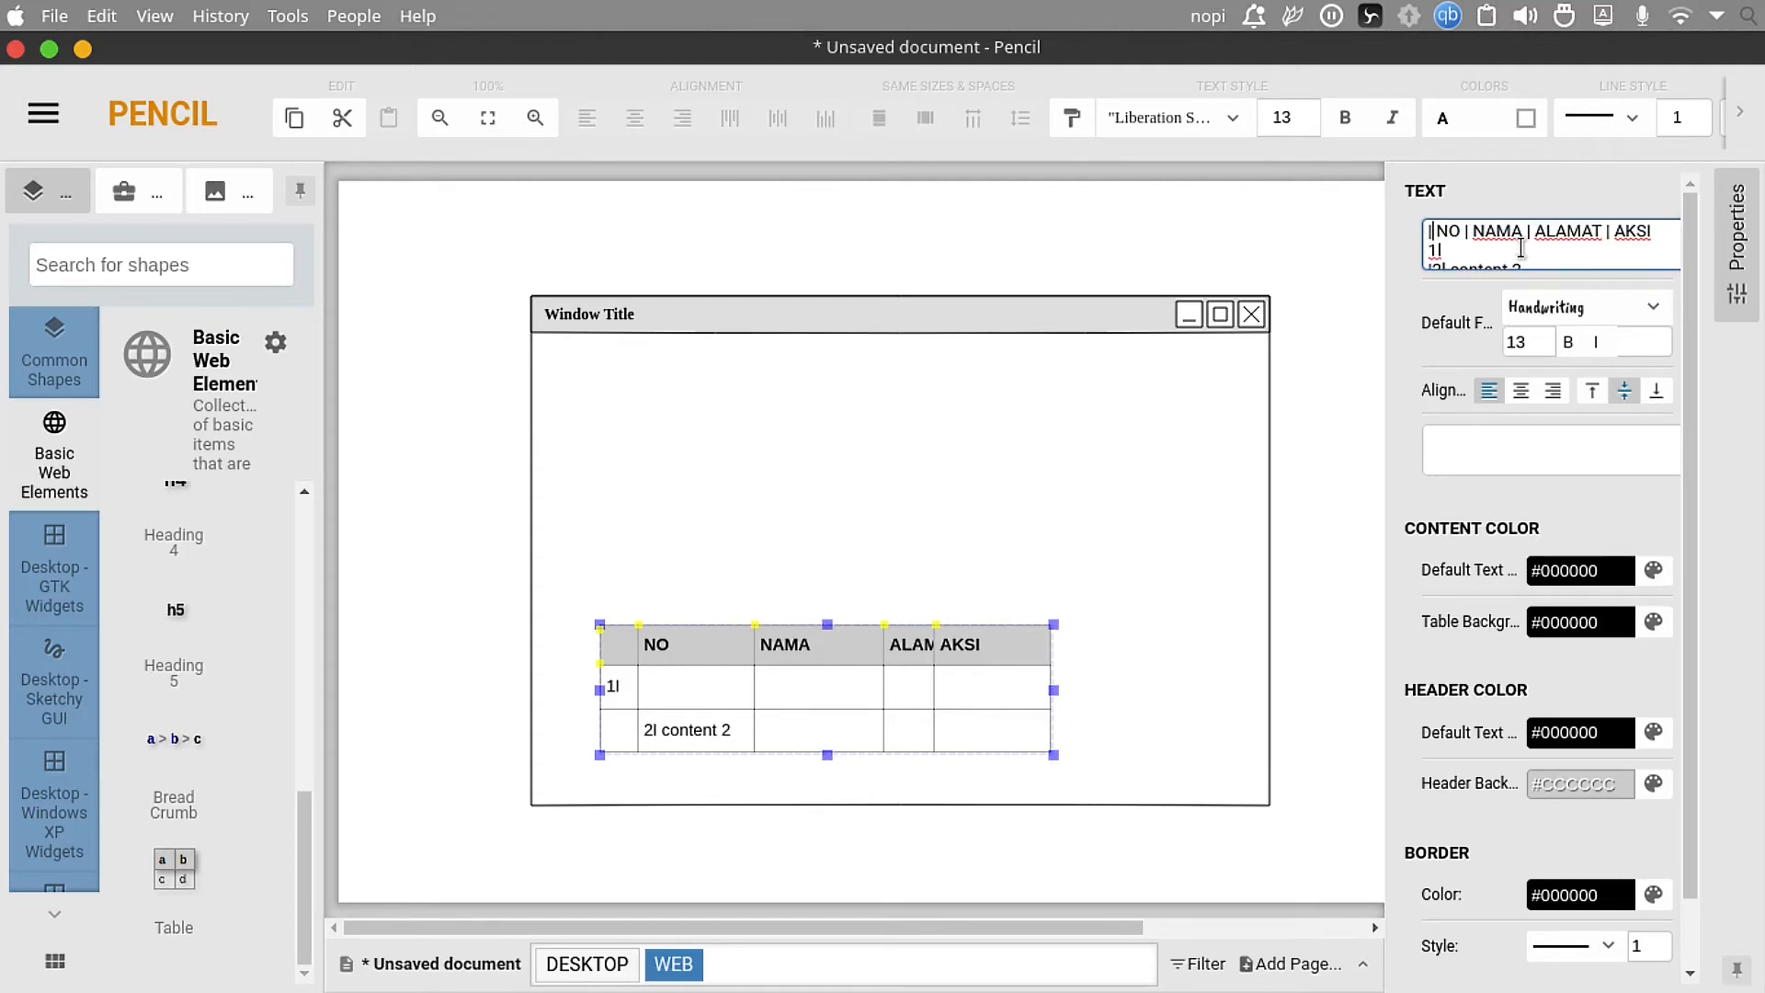
pyautogui.press('Delete')
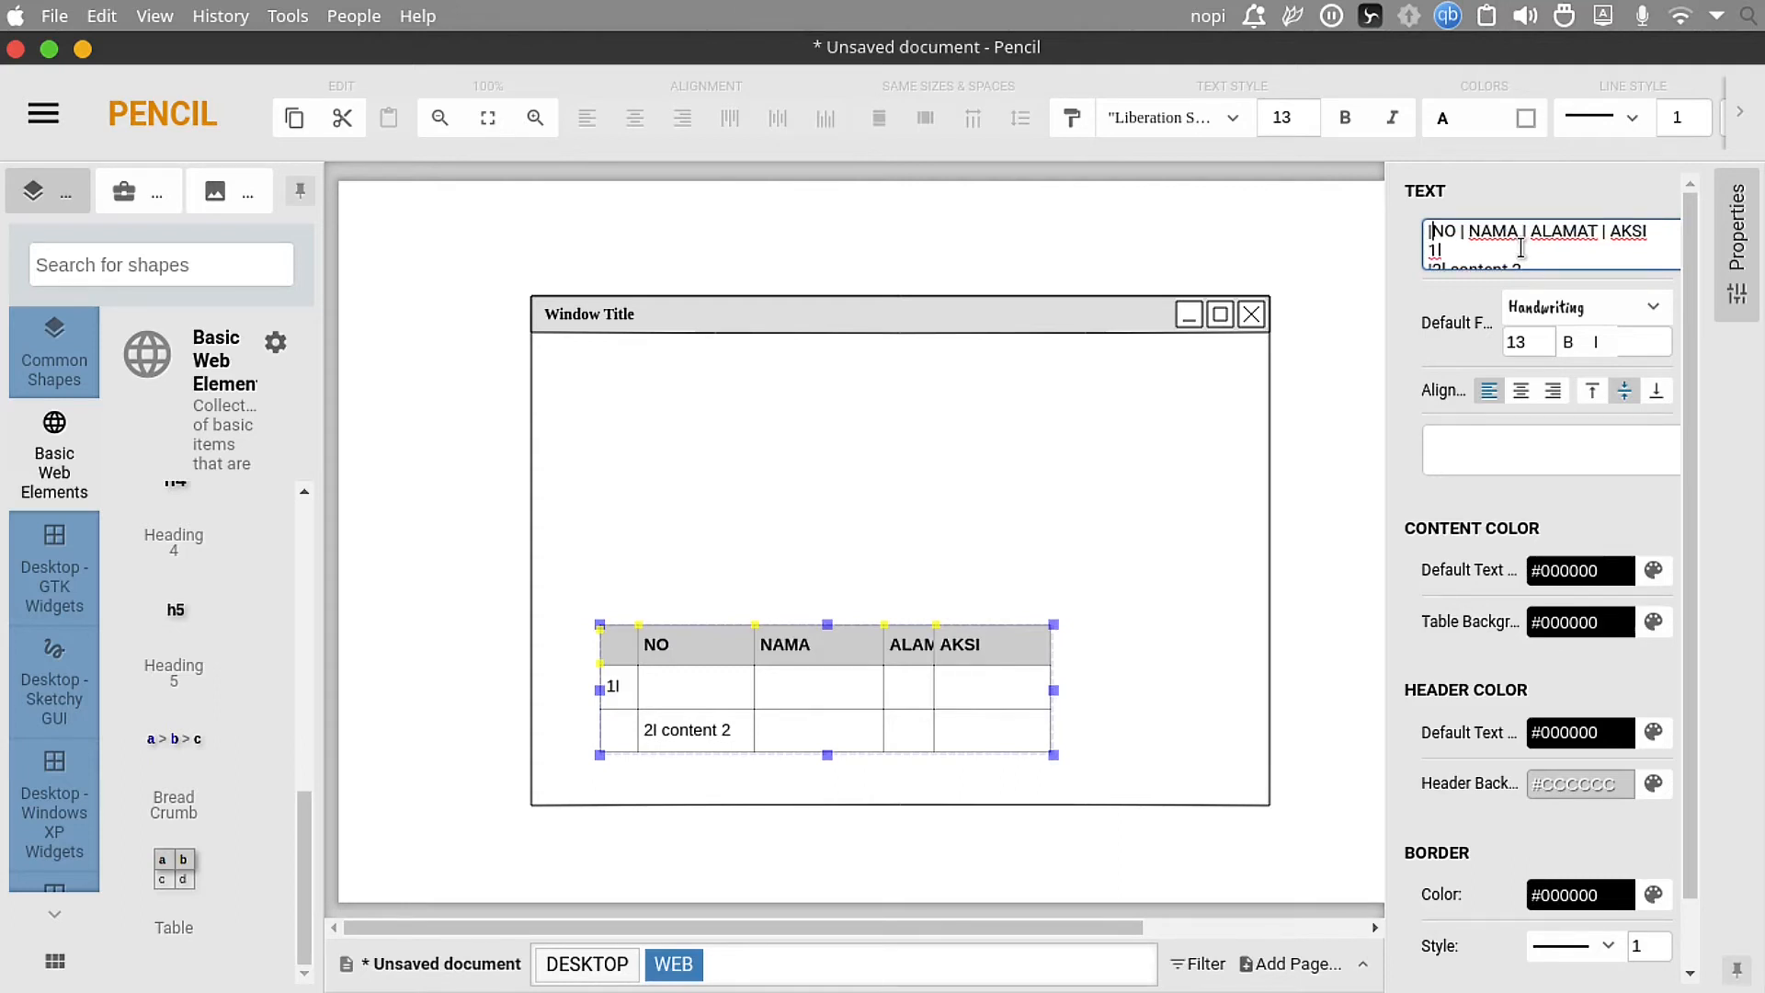
pyautogui.press('Delete')
# Step: Delete the leftover characters and leading separator from the content rows, leaving only 1 and 2 in the NO column
pyautogui.press('Down')
pyautogui.press('Down')
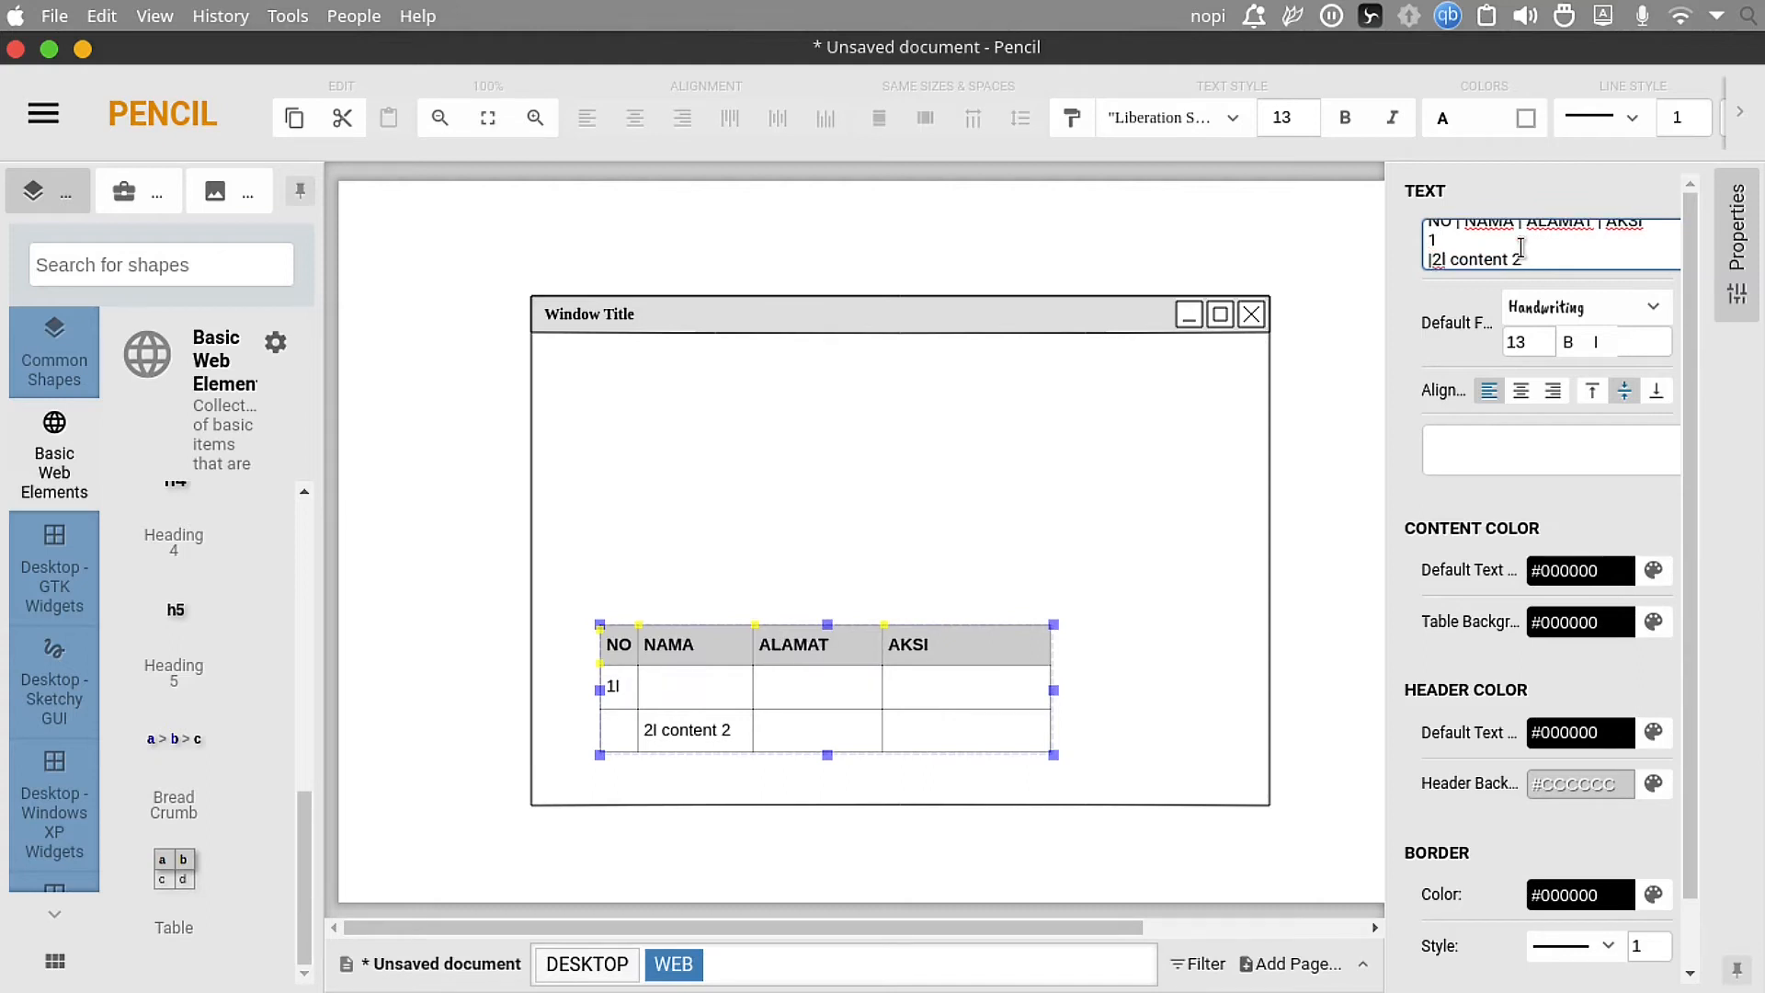
pyautogui.press('Left')
pyautogui.press('Delete')
pyautogui.press('Delete')
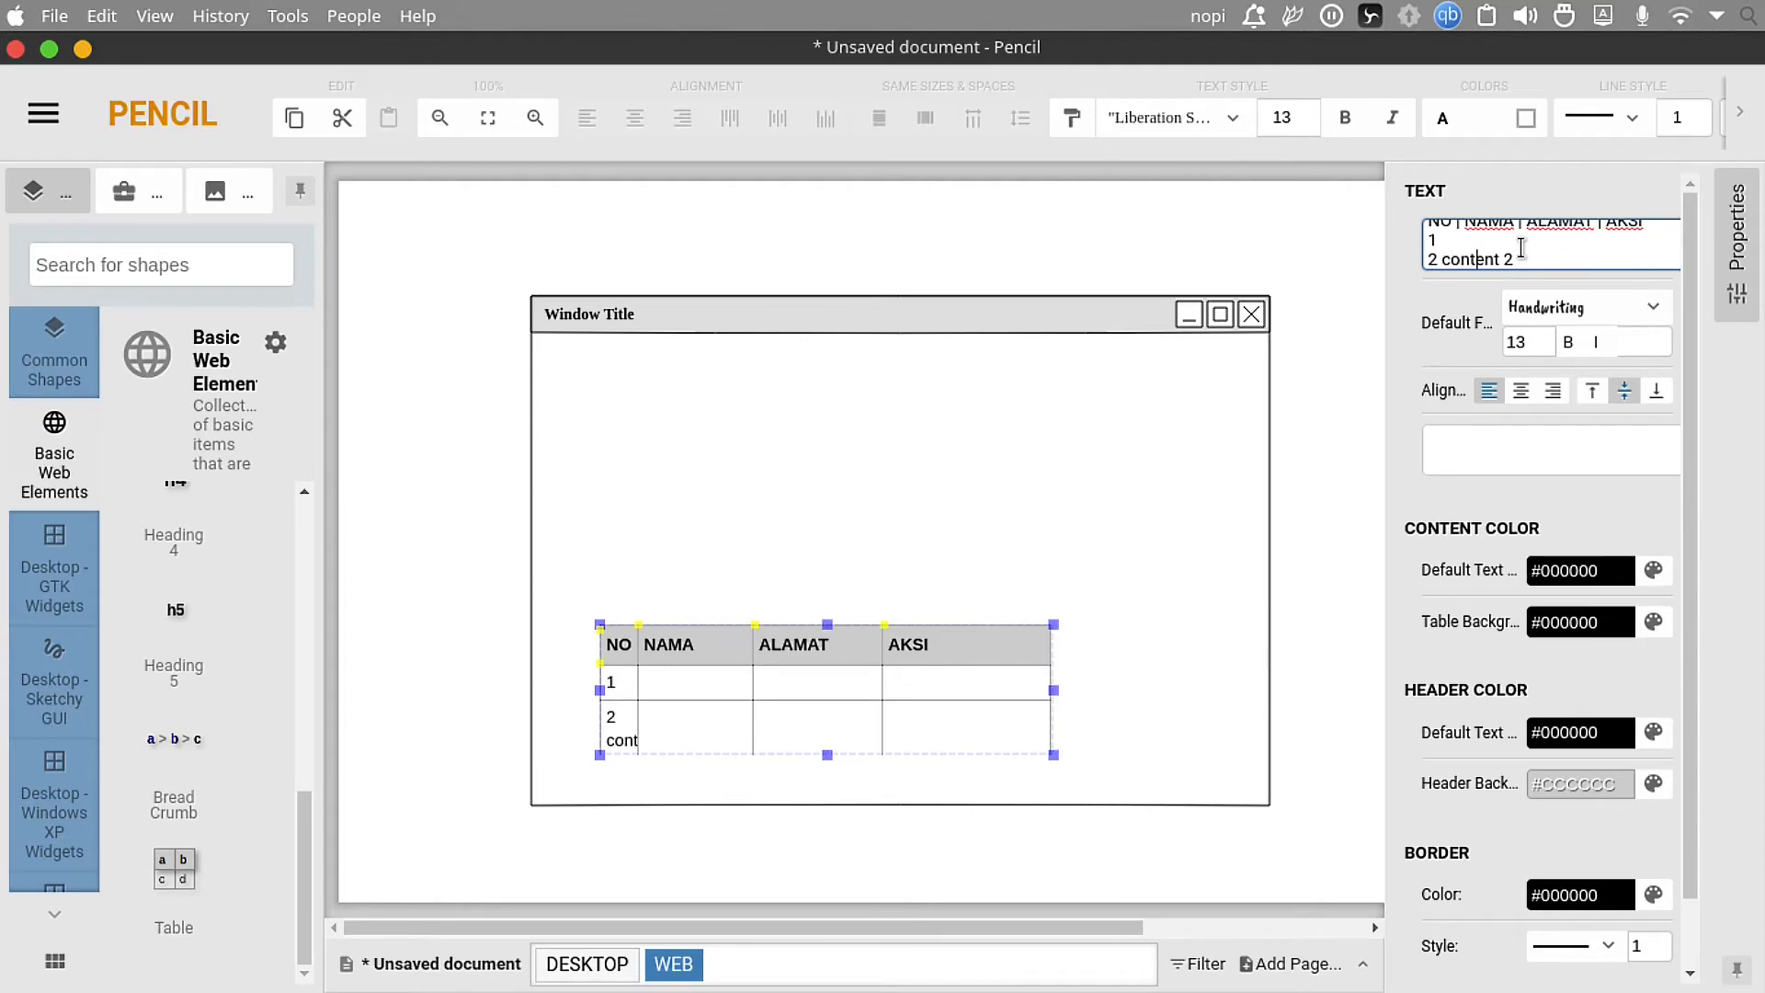
pyautogui.press('Right')
pyautogui.press('Right')
pyautogui.press('Right')
pyautogui.press('Right')
pyautogui.press('Right')
pyautogui.press('BackSpace')
pyautogui.press('BackSpace')
pyautogui.press('BackSpace')
pyautogui.press('BackSpace')
pyautogui.press('BackSpace')
pyautogui.press('BackSpace')
pyautogui.press('BackSpace')
pyautogui.press('BackSpace')
pyautogui.press('BackSpace')
pyautogui.press('BackSpace')
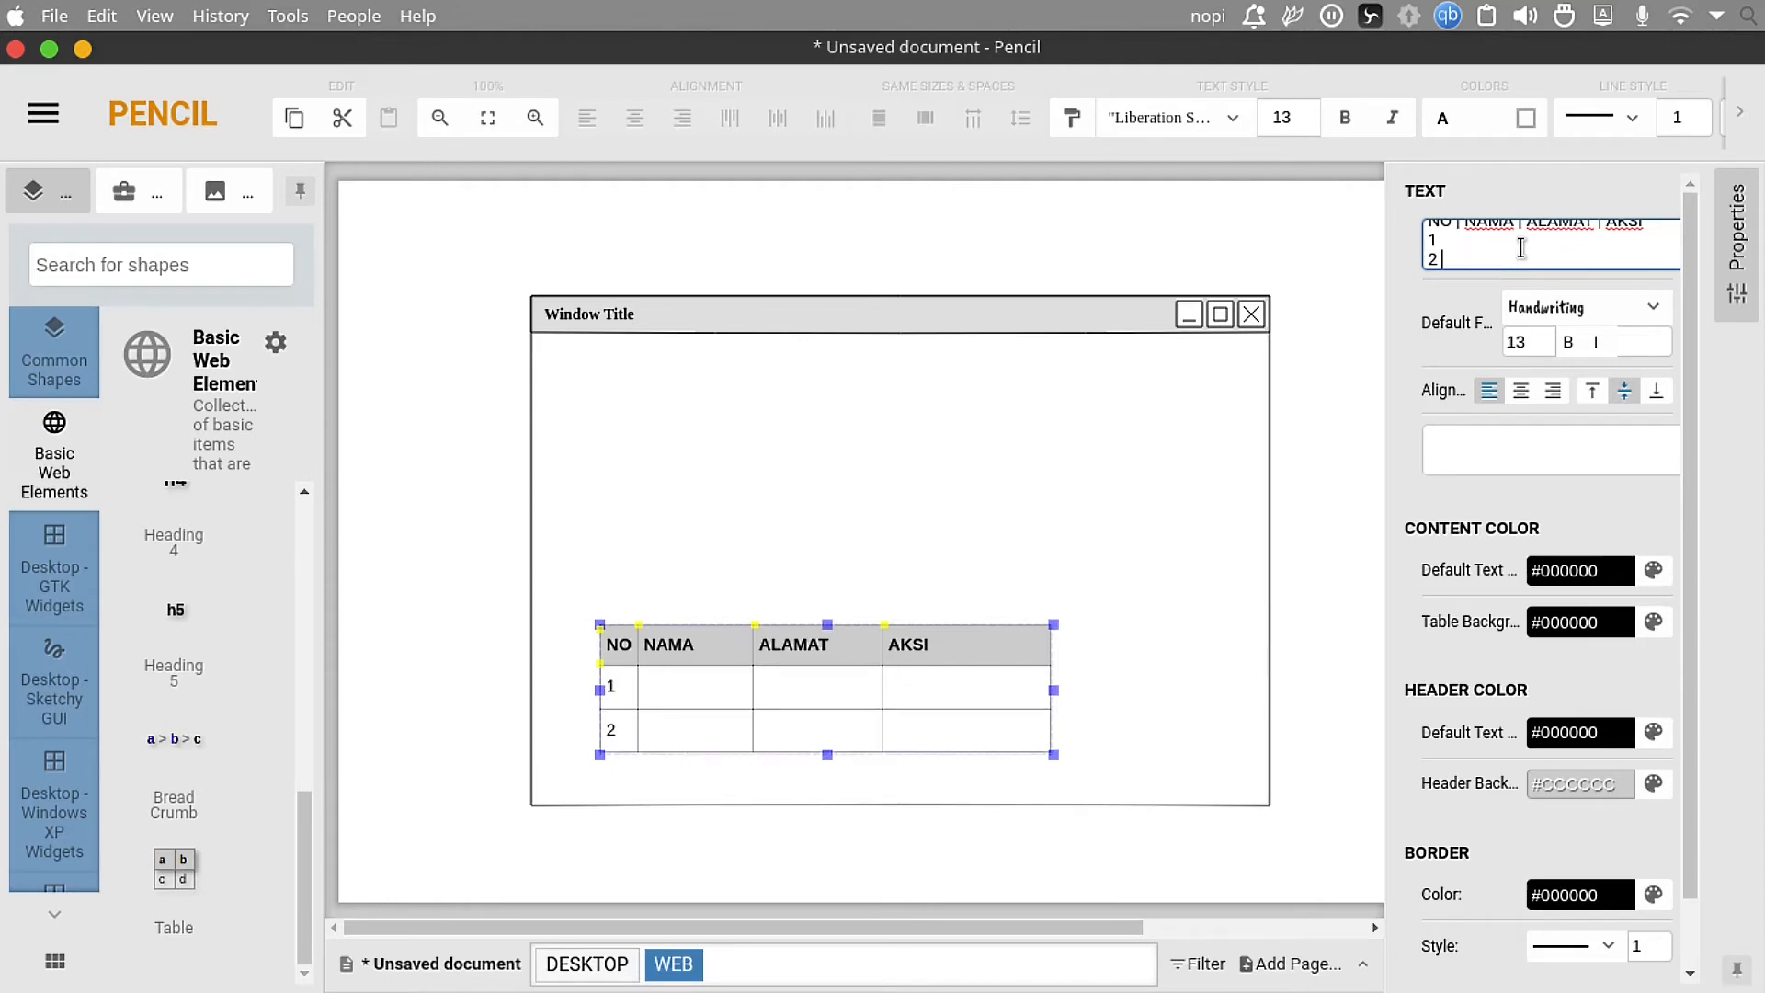
# Step: Fill the first content row with a sample person's name, the city CIKARANG and EDIT HAPUS in the AKSI column
pyautogui.press('Up')
pyautogui.write('| NOPI | CIKARA')
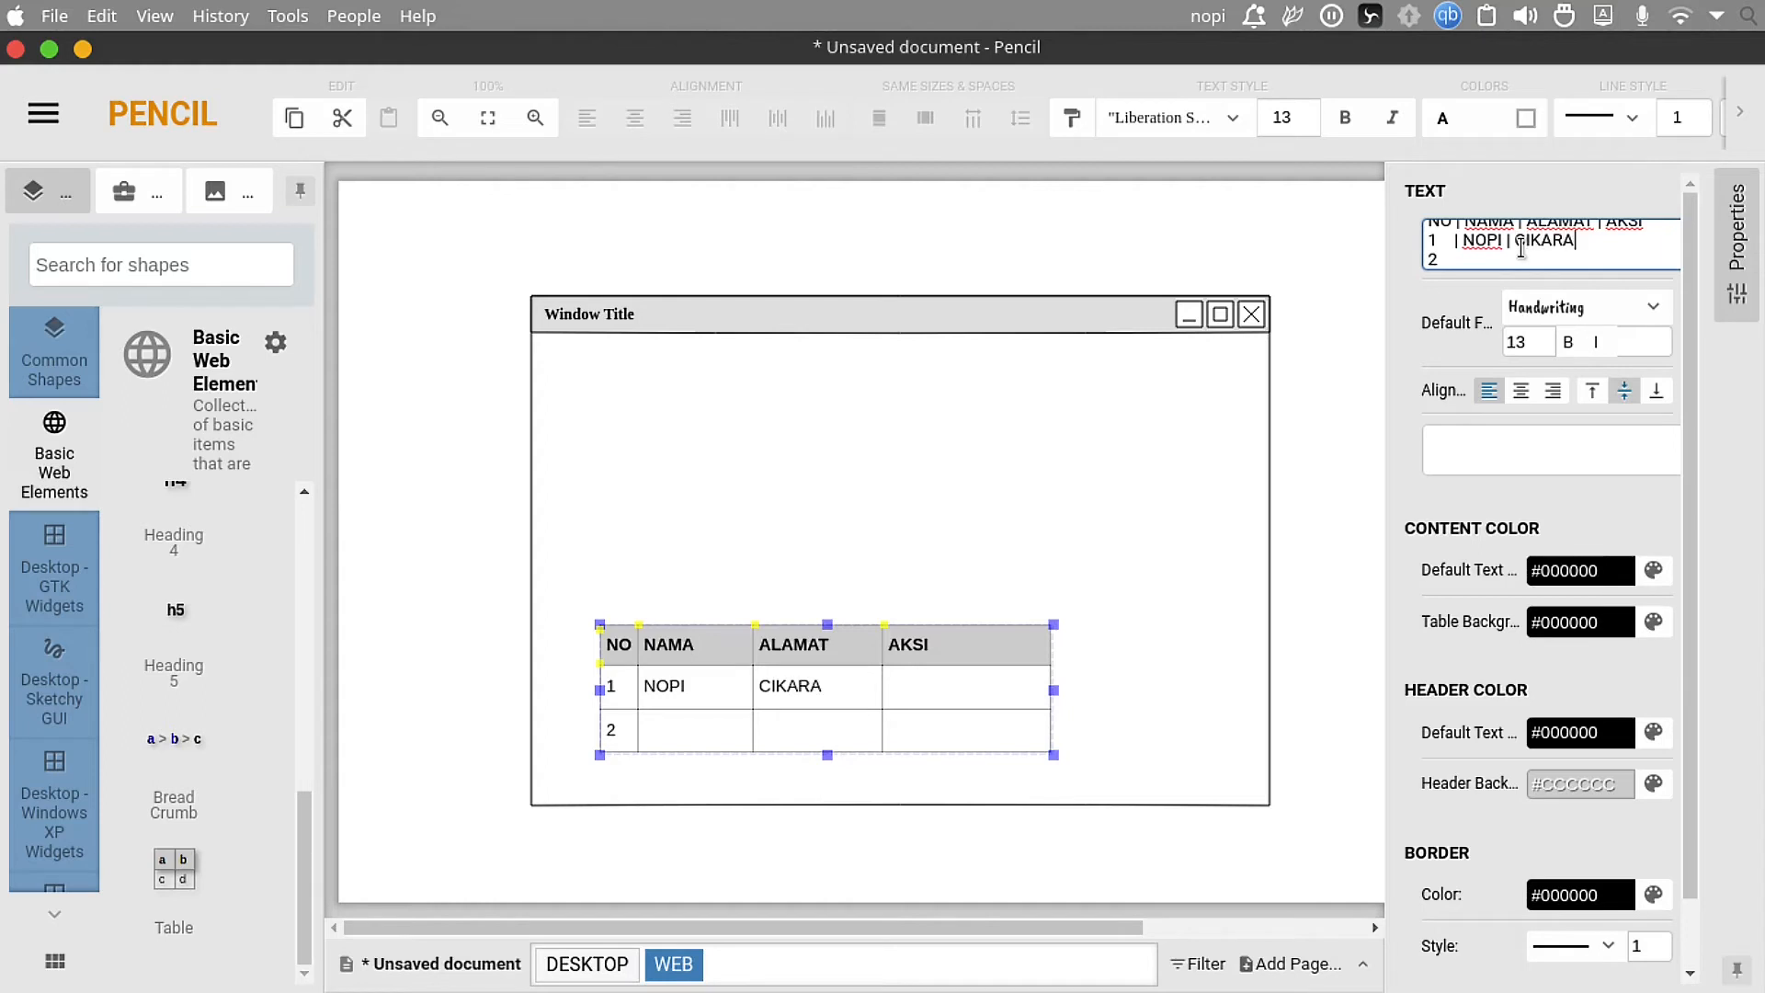
pyautogui.write('NG| EDIT')
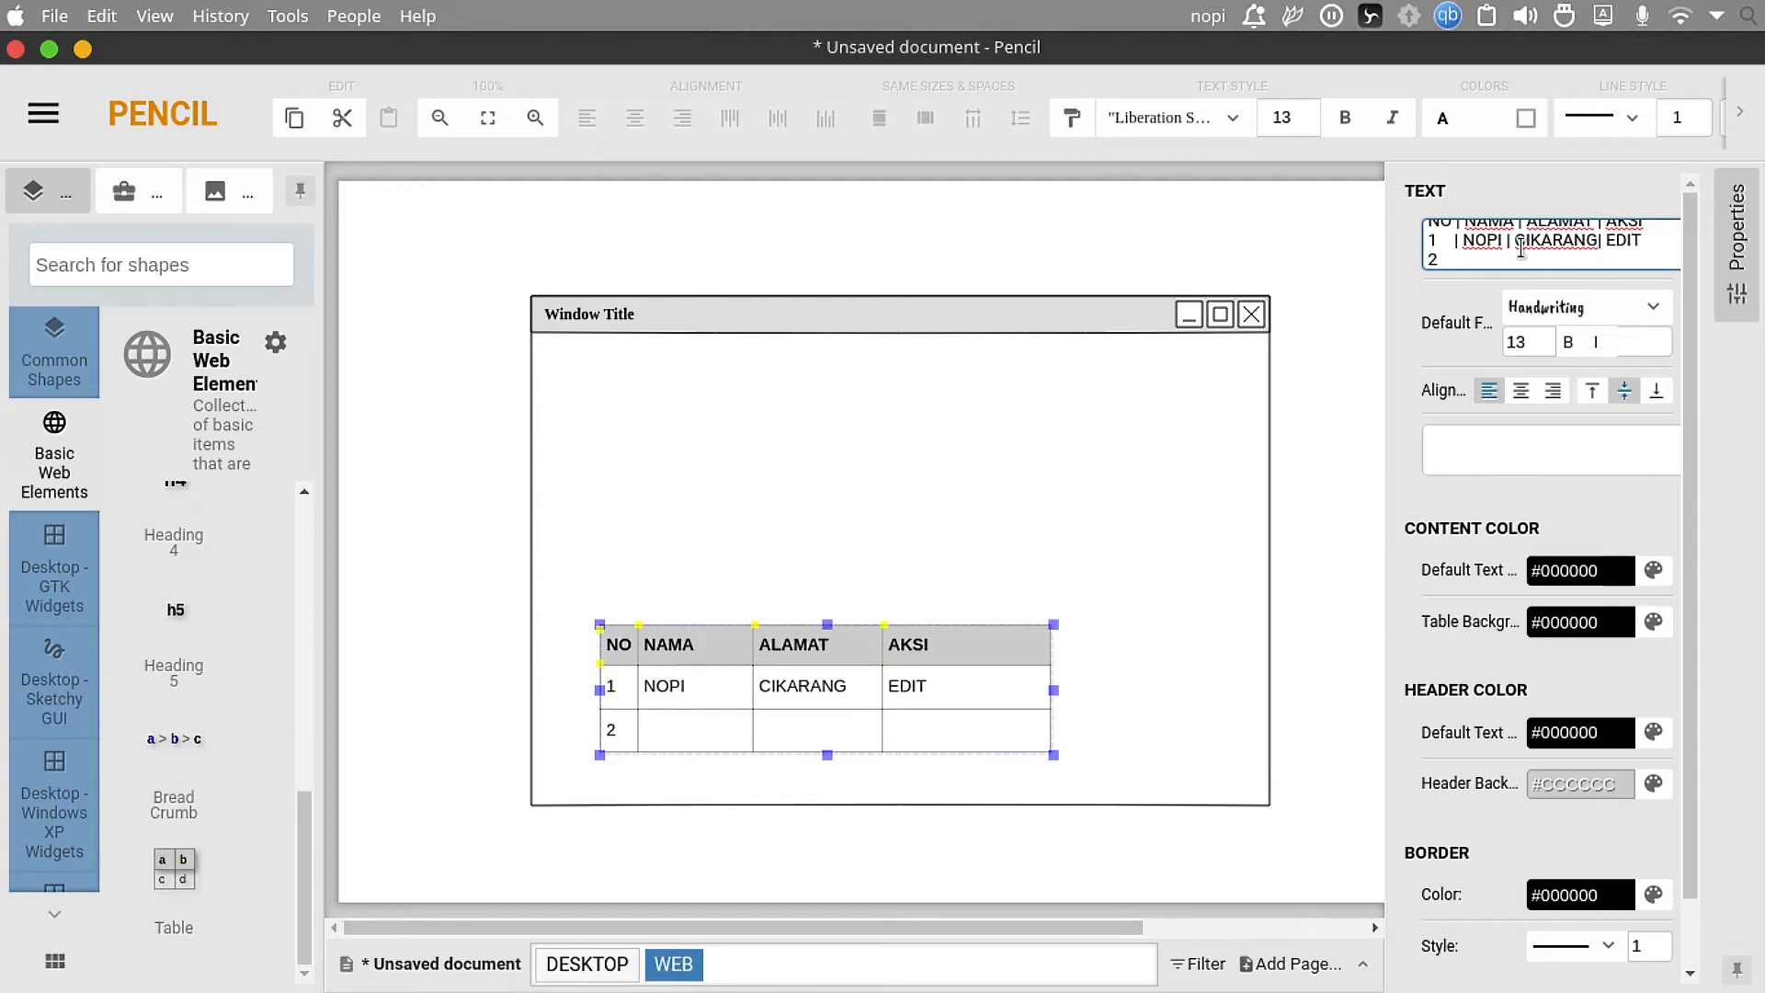
pyautogui.write(' ||')
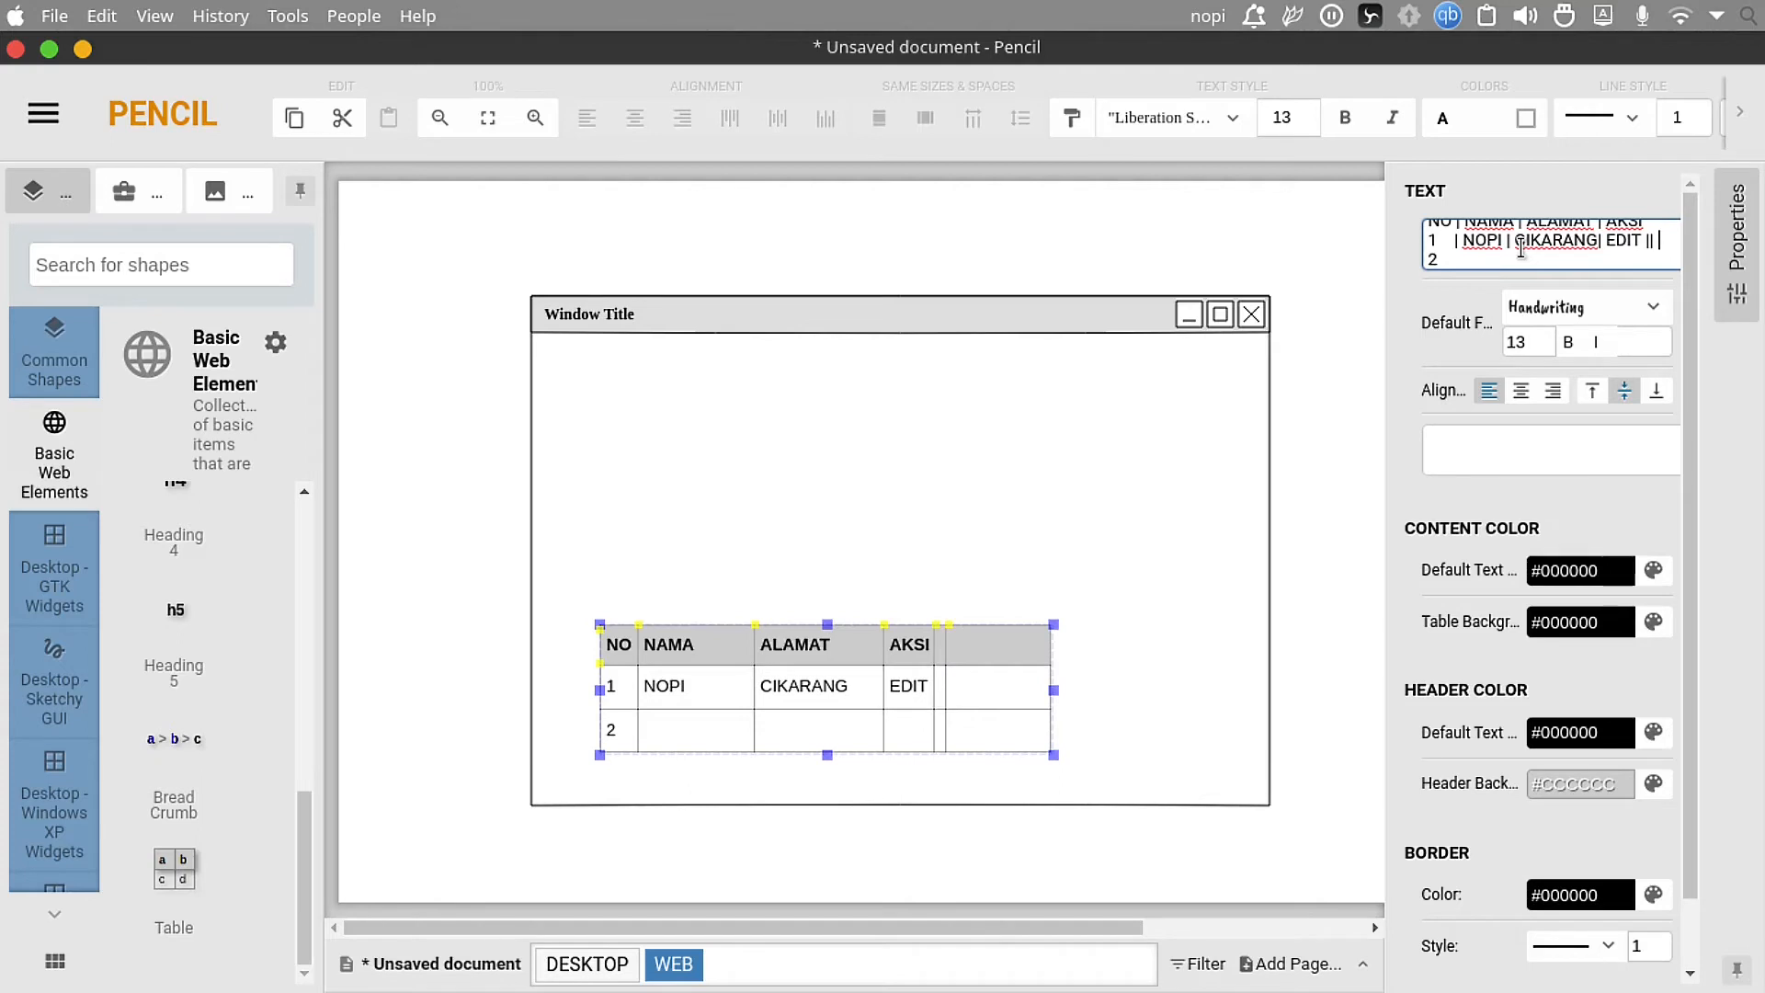
pyautogui.press('BackSpace')
pyautogui.press('BackSpace')
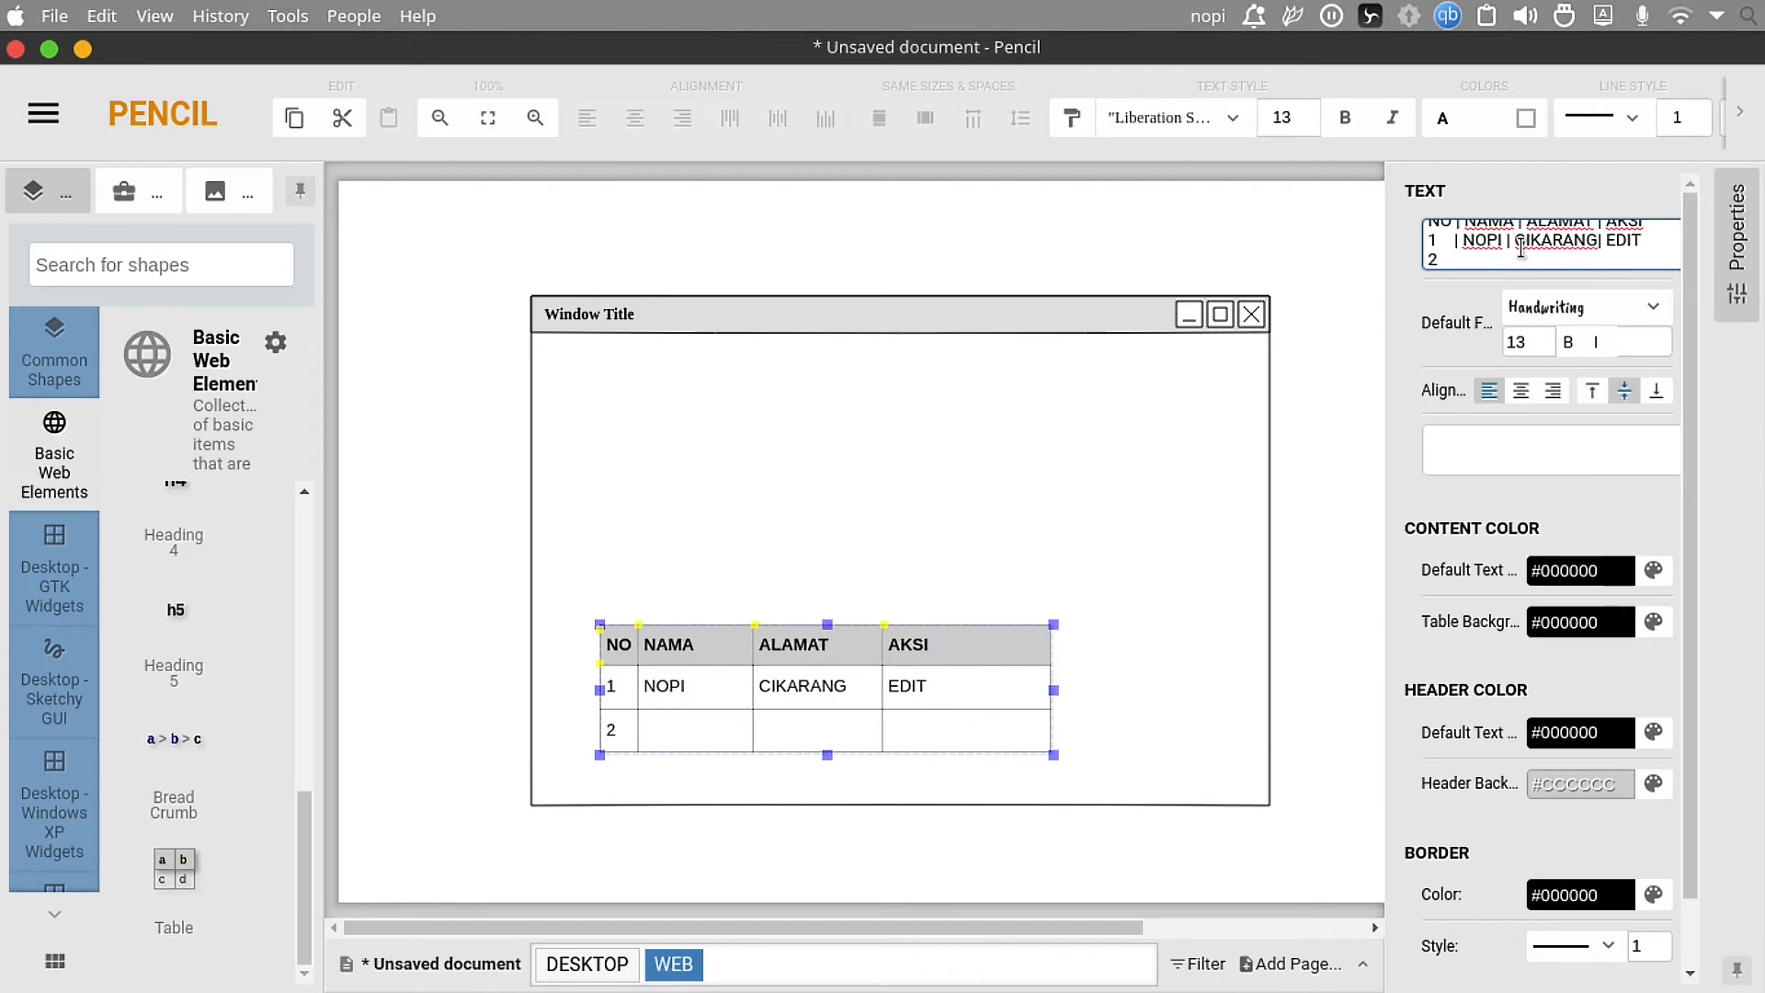
pyautogui.write('HAP')
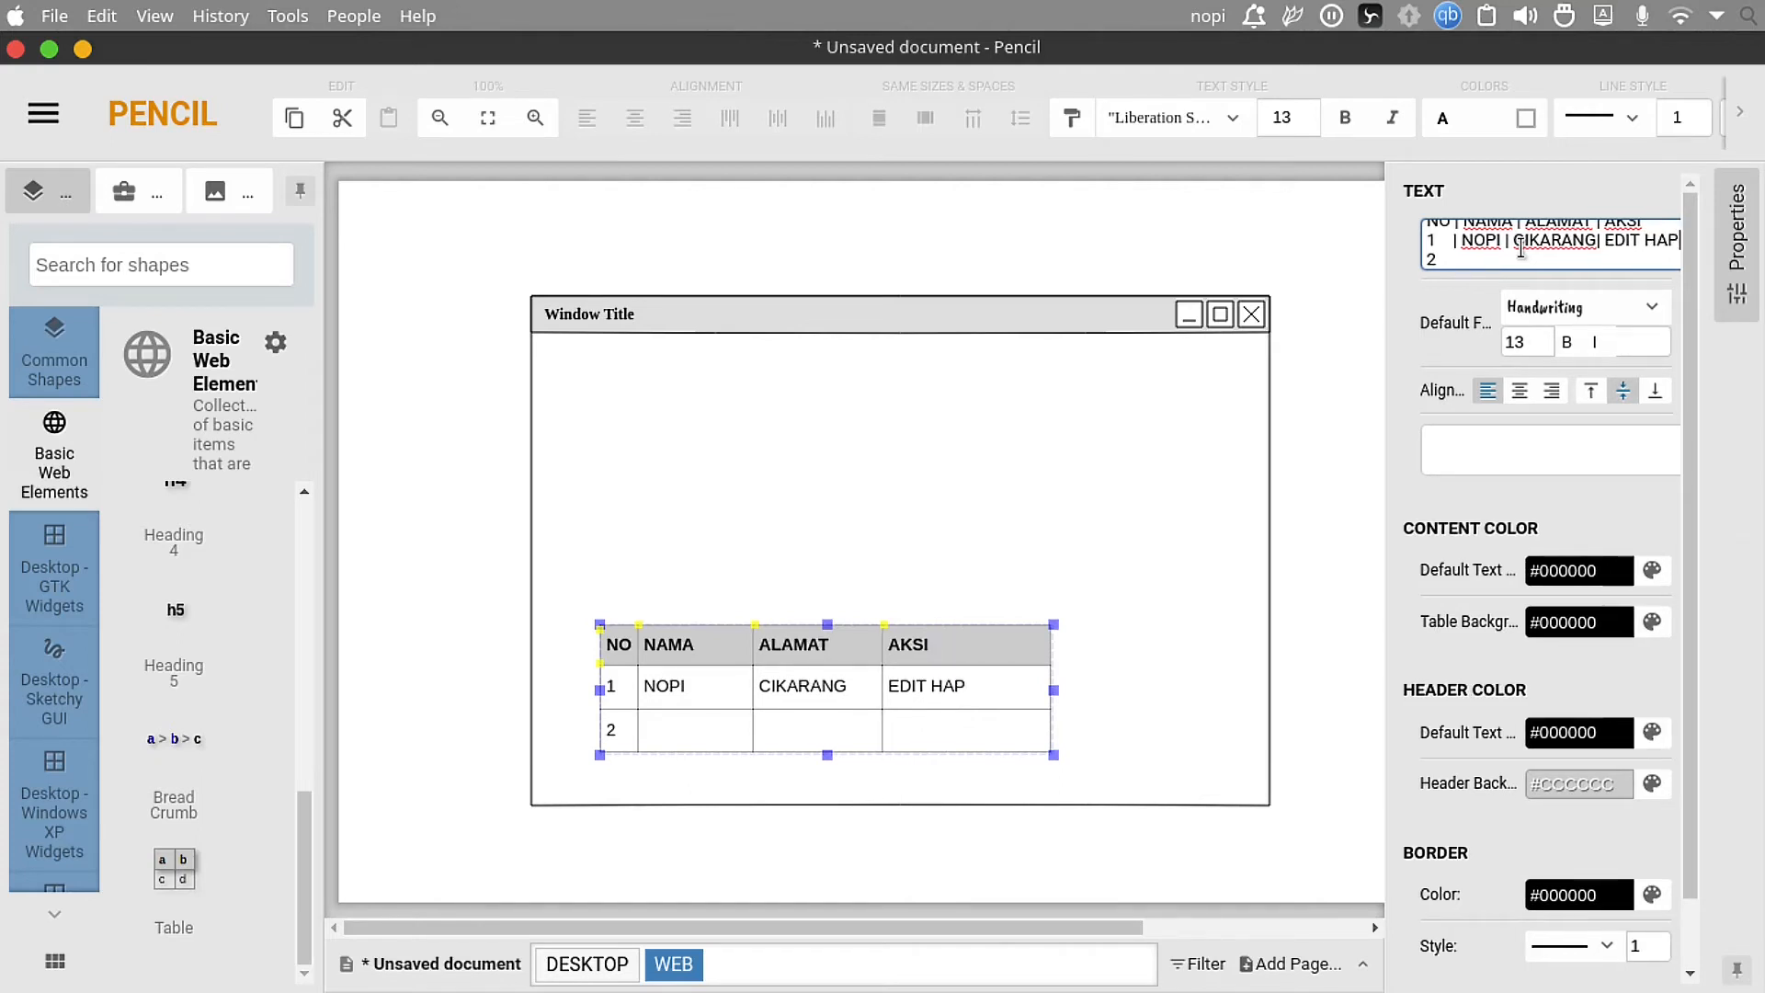
pyautogui.write('US')
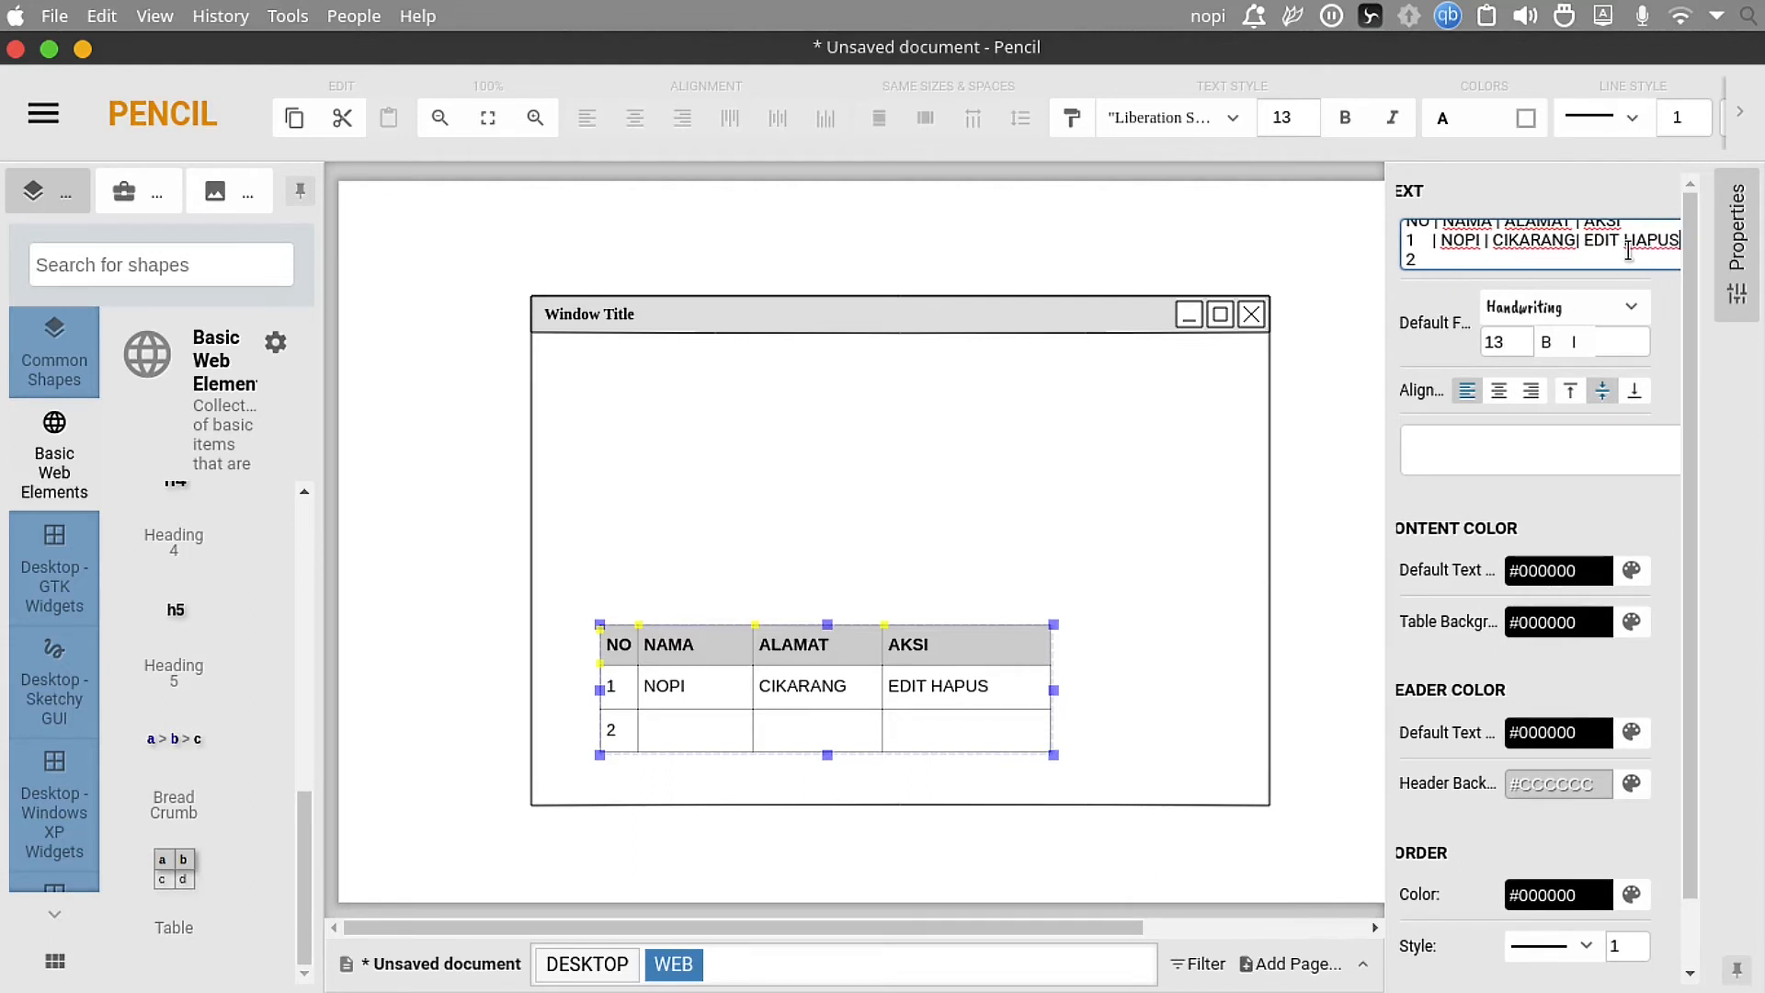
# Step: Try to colour only EDIT HAPUS in the first content row by selecting it and setting the default content text colour to #3366FF
pyautogui.moveTo(1624, 244); pyautogui.dragTo(1610, 247)
pyautogui.hotkey('ctrl', 'a')
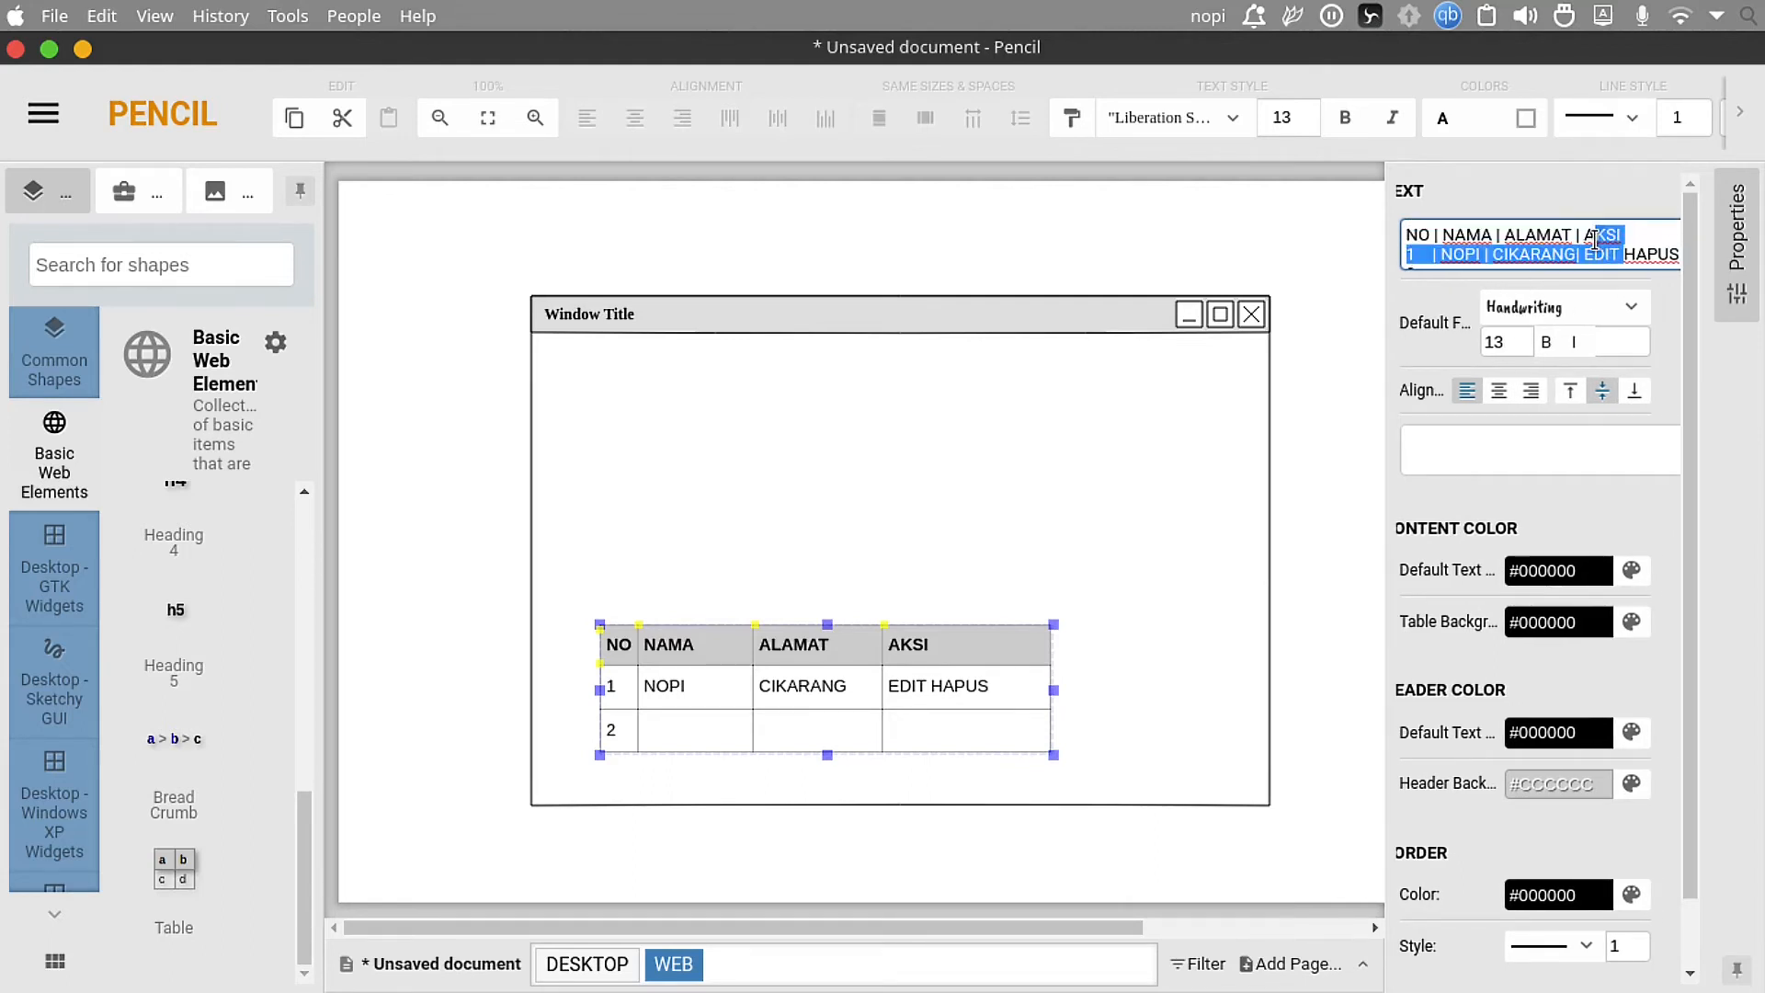
pyautogui.click(1677, 251)
pyautogui.moveTo(1677, 251); pyautogui.dragTo(1606, 255)
pyautogui.hotkey('ctrl', 'a')
pyautogui.hotkey('ctrl', 'a')
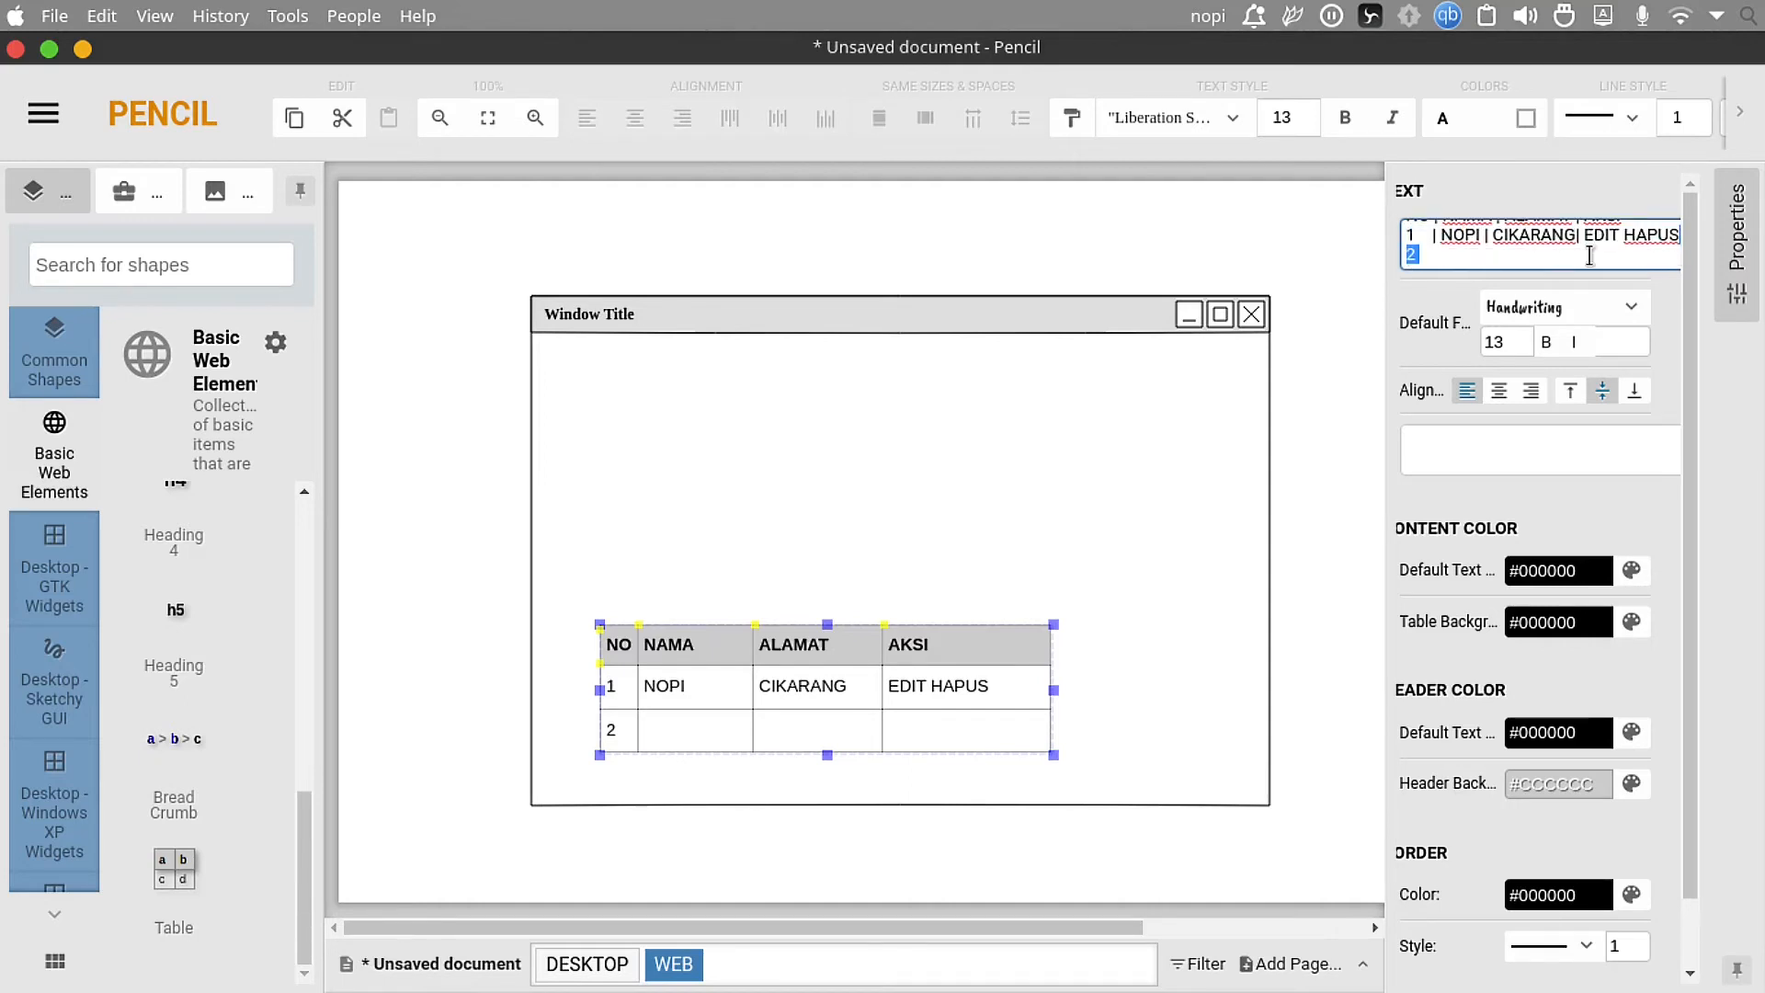
pyautogui.hotkey('ctrl', 'a')
pyautogui.moveTo(1594, 255); pyautogui.dragTo(1625, 244)
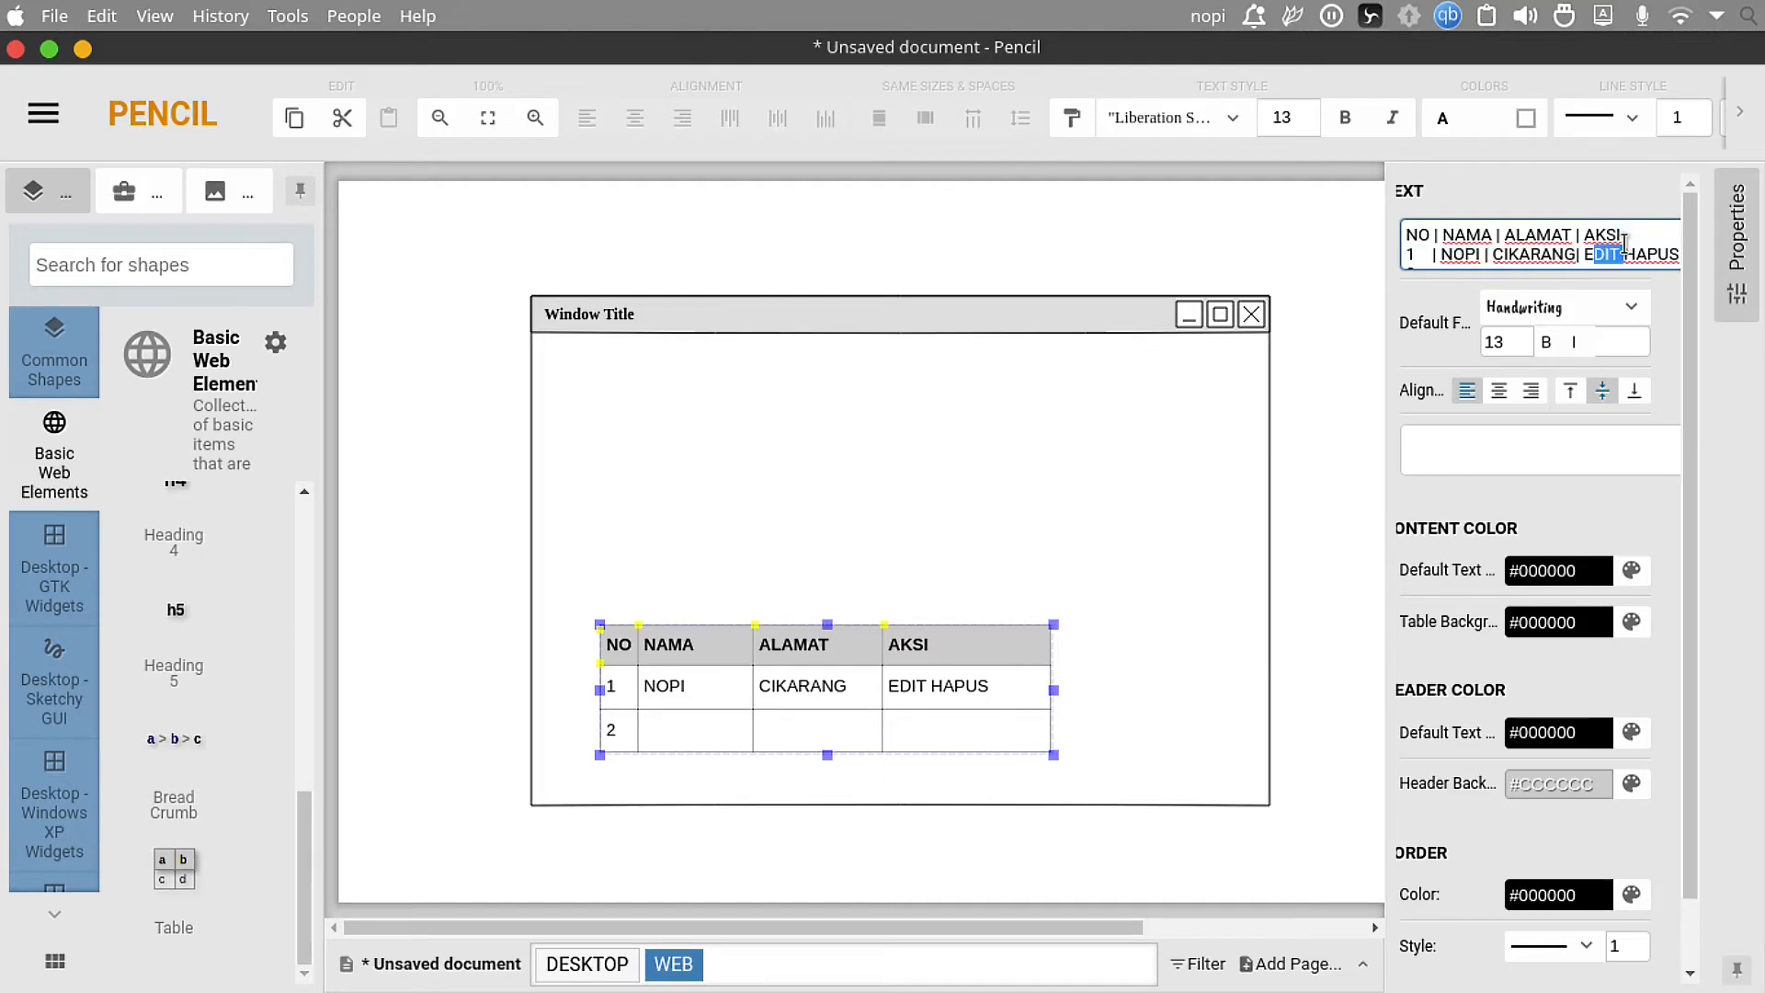
pyautogui.press('Left')
pyautogui.hotkey('shift', 'Right')
pyautogui.hotkey('shift', 'Right')
pyautogui.hotkey('shift', 'Right')
pyautogui.hotkey('shift', 'Right')
pyautogui.hotkey('shift', 'Right')
pyautogui.hotkey('shift', 'Right')
pyautogui.hotkey('shift', 'Right')
pyautogui.hotkey('shift', 'Right')
pyautogui.hotkey('shift', 'Right')
pyautogui.hotkey('shift', 'Right')
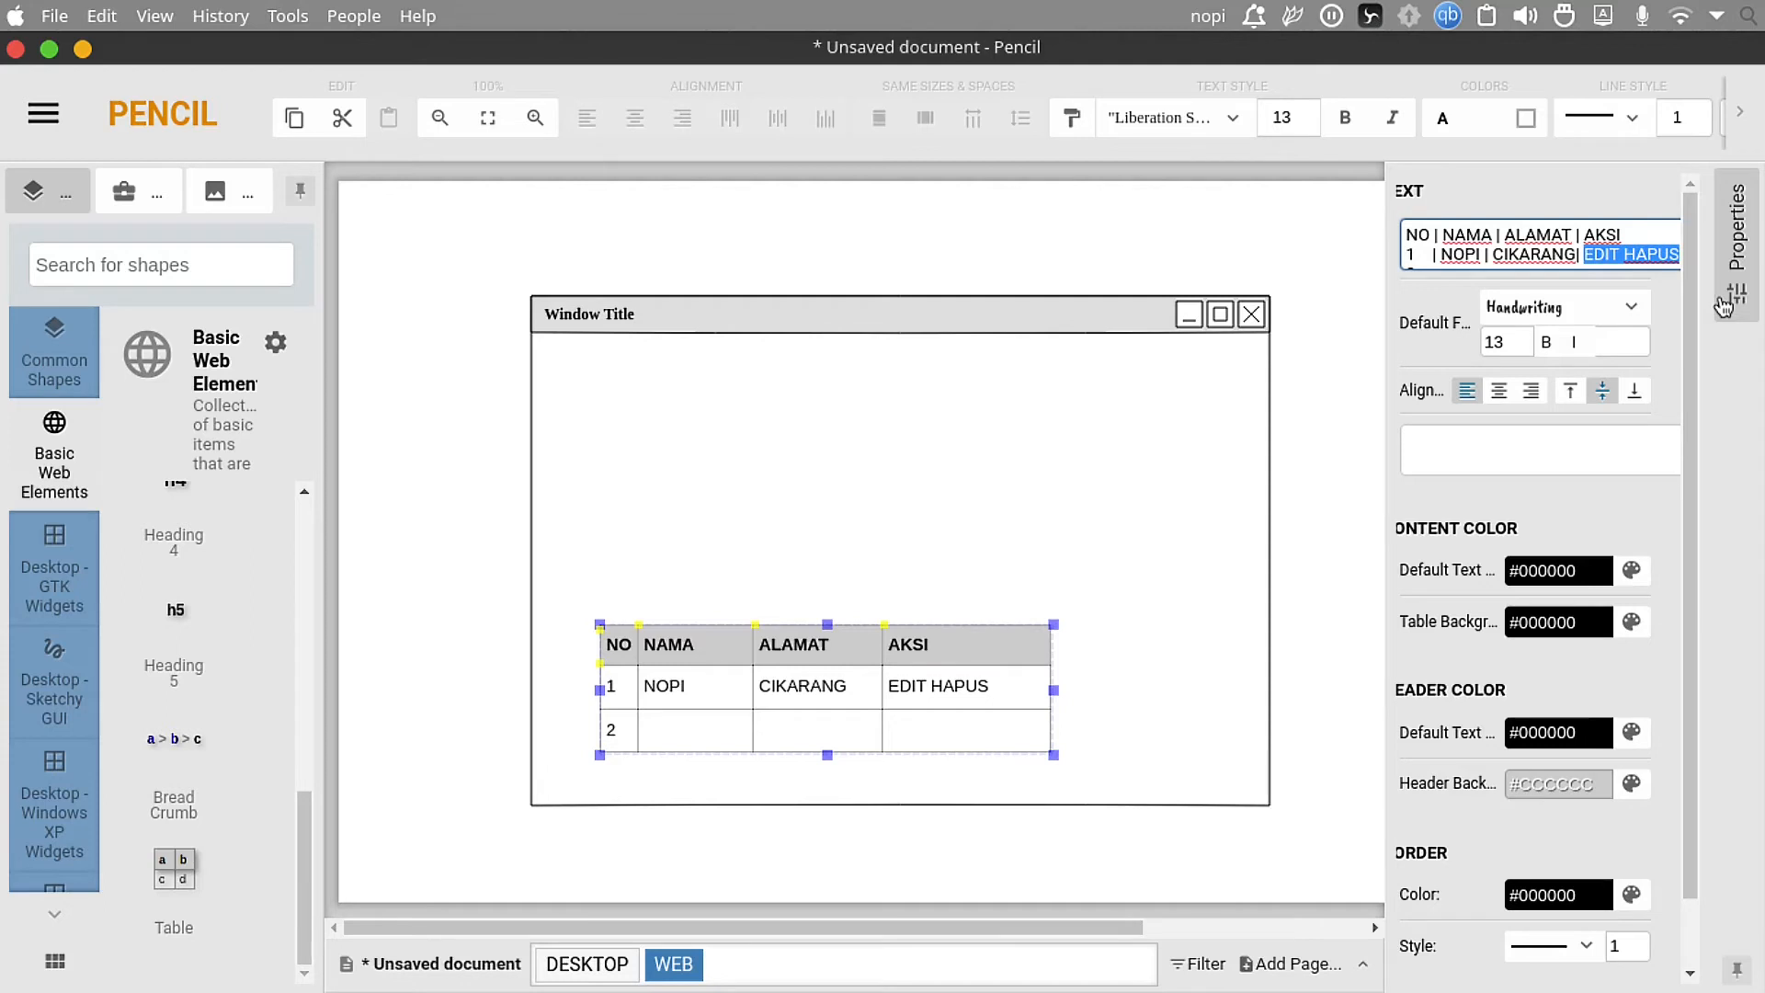
pyautogui.click(1630, 570)
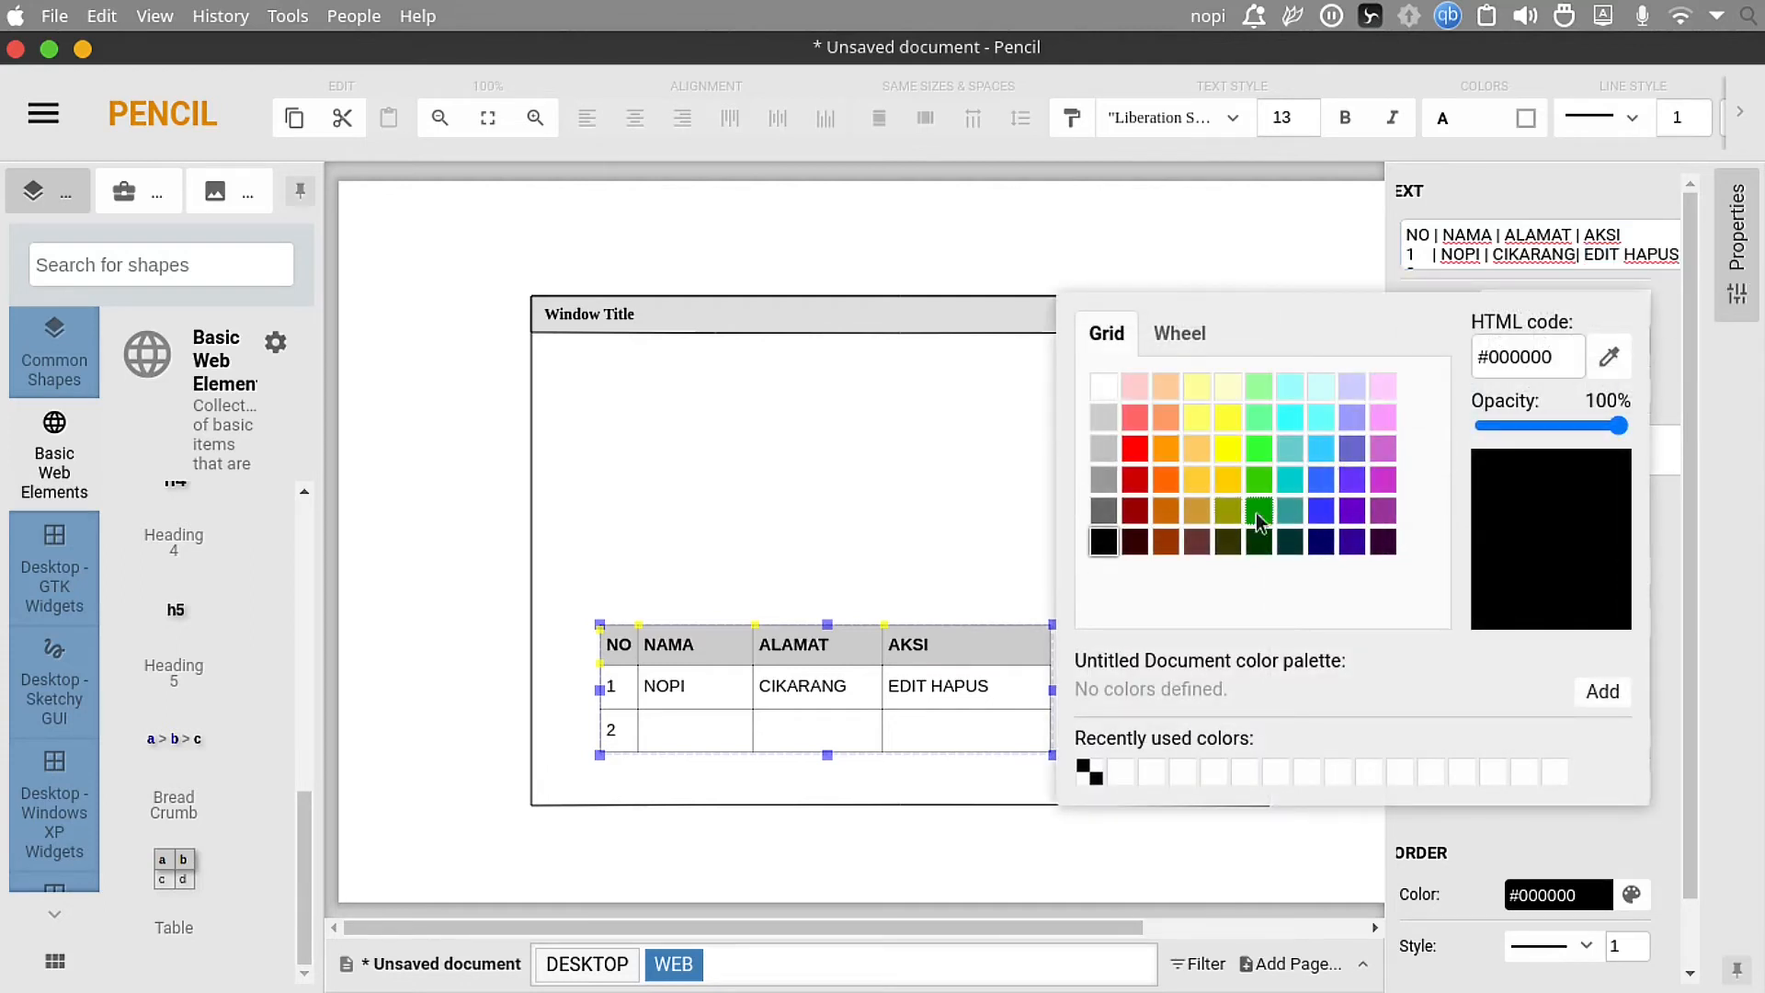
pyautogui.click(1321, 480)
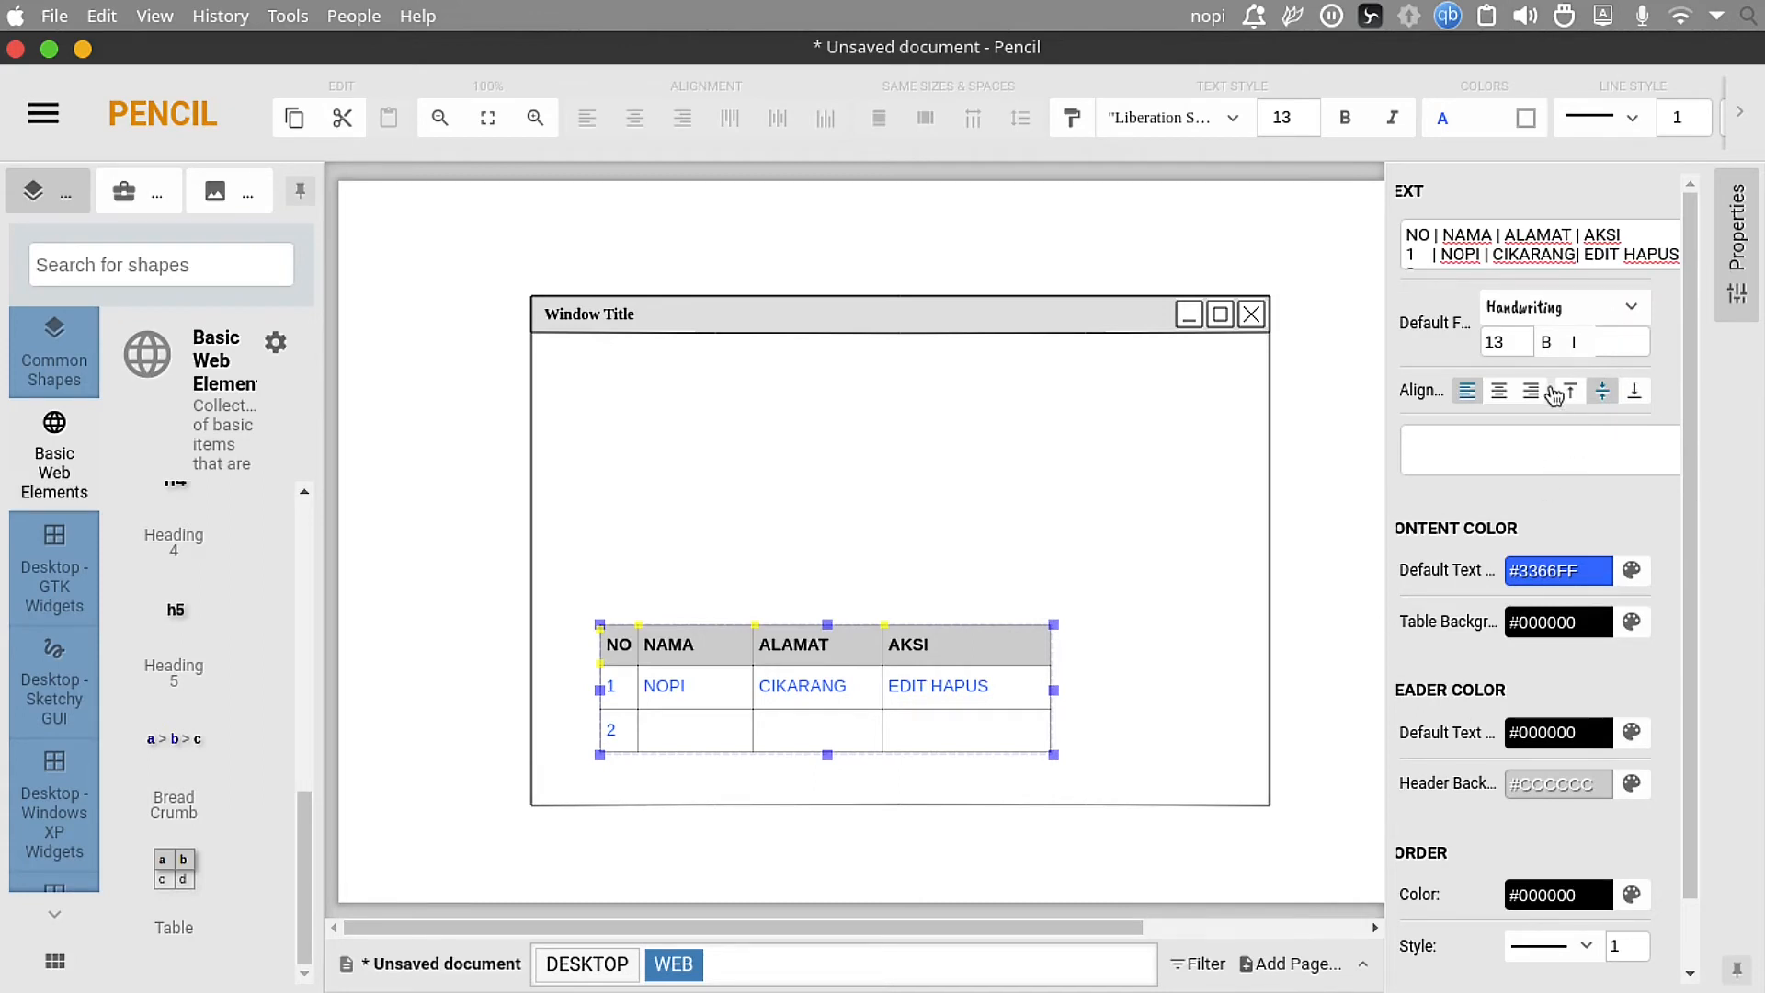
# Step: Delete the last two letters of HAPUS and set the table's default content text colour to #330033
pyautogui.click(1679, 255)
pyautogui.press('BackSpace')
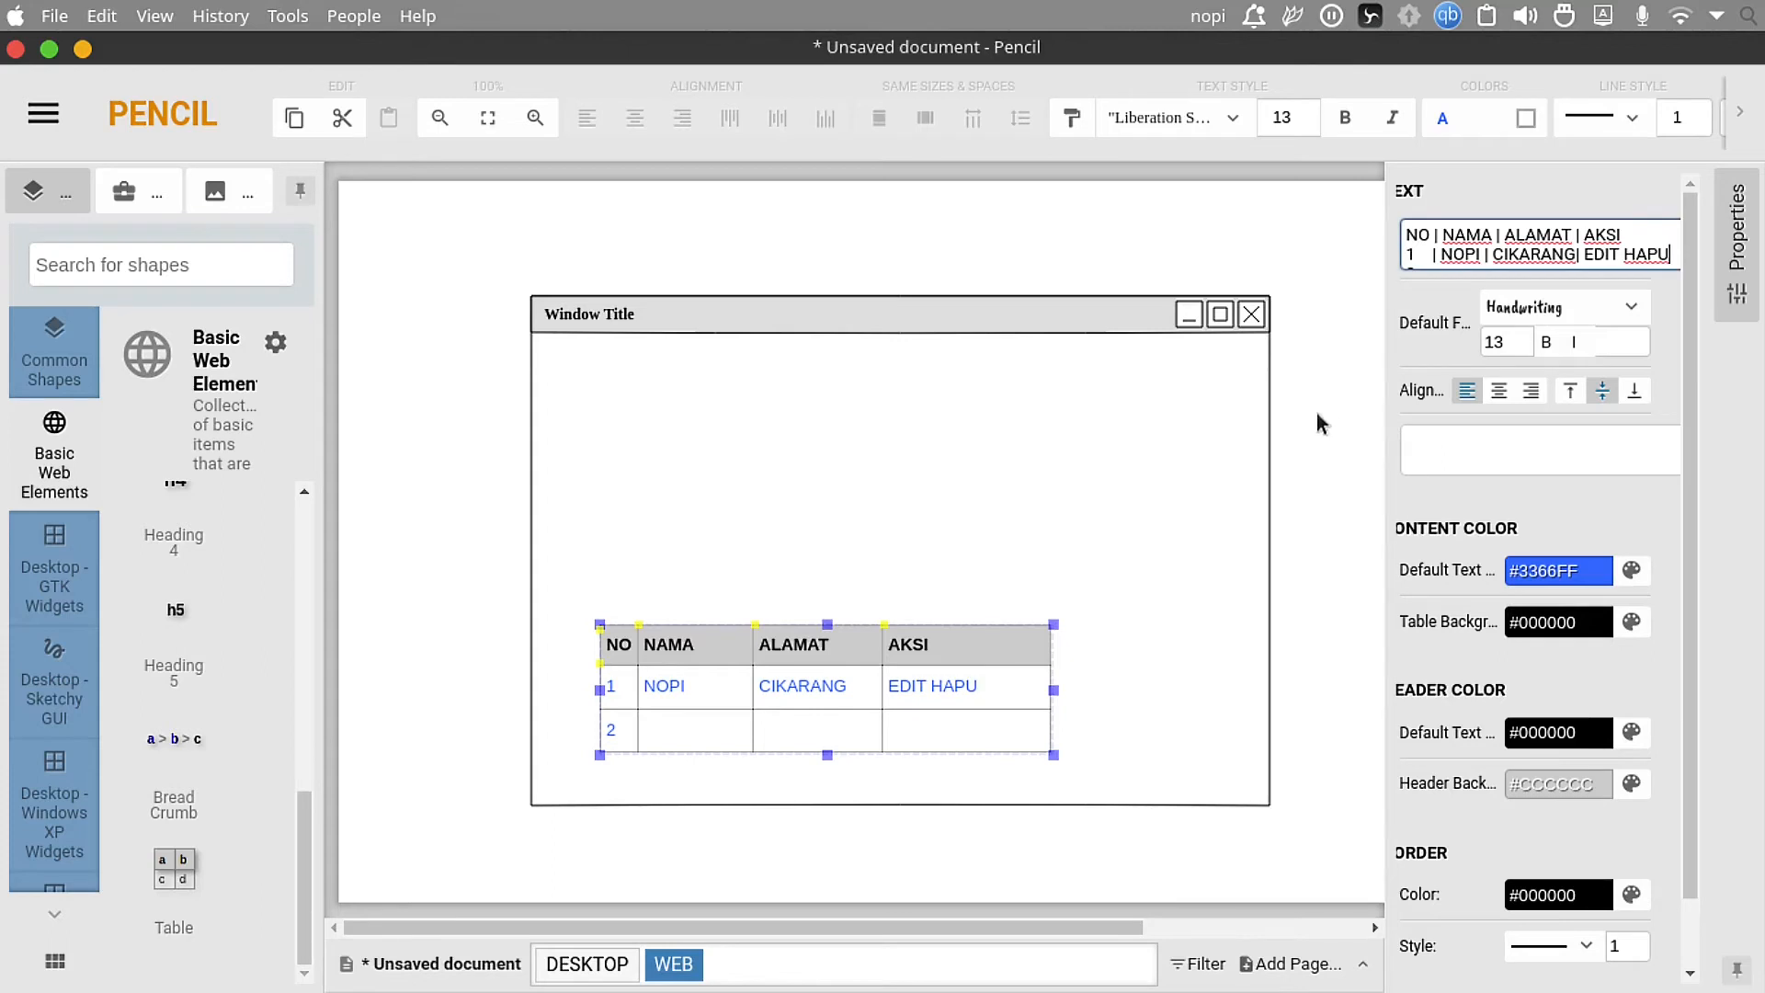
pyautogui.press('BackSpace')
pyautogui.click(1631, 571)
pyautogui.click(1379, 542)
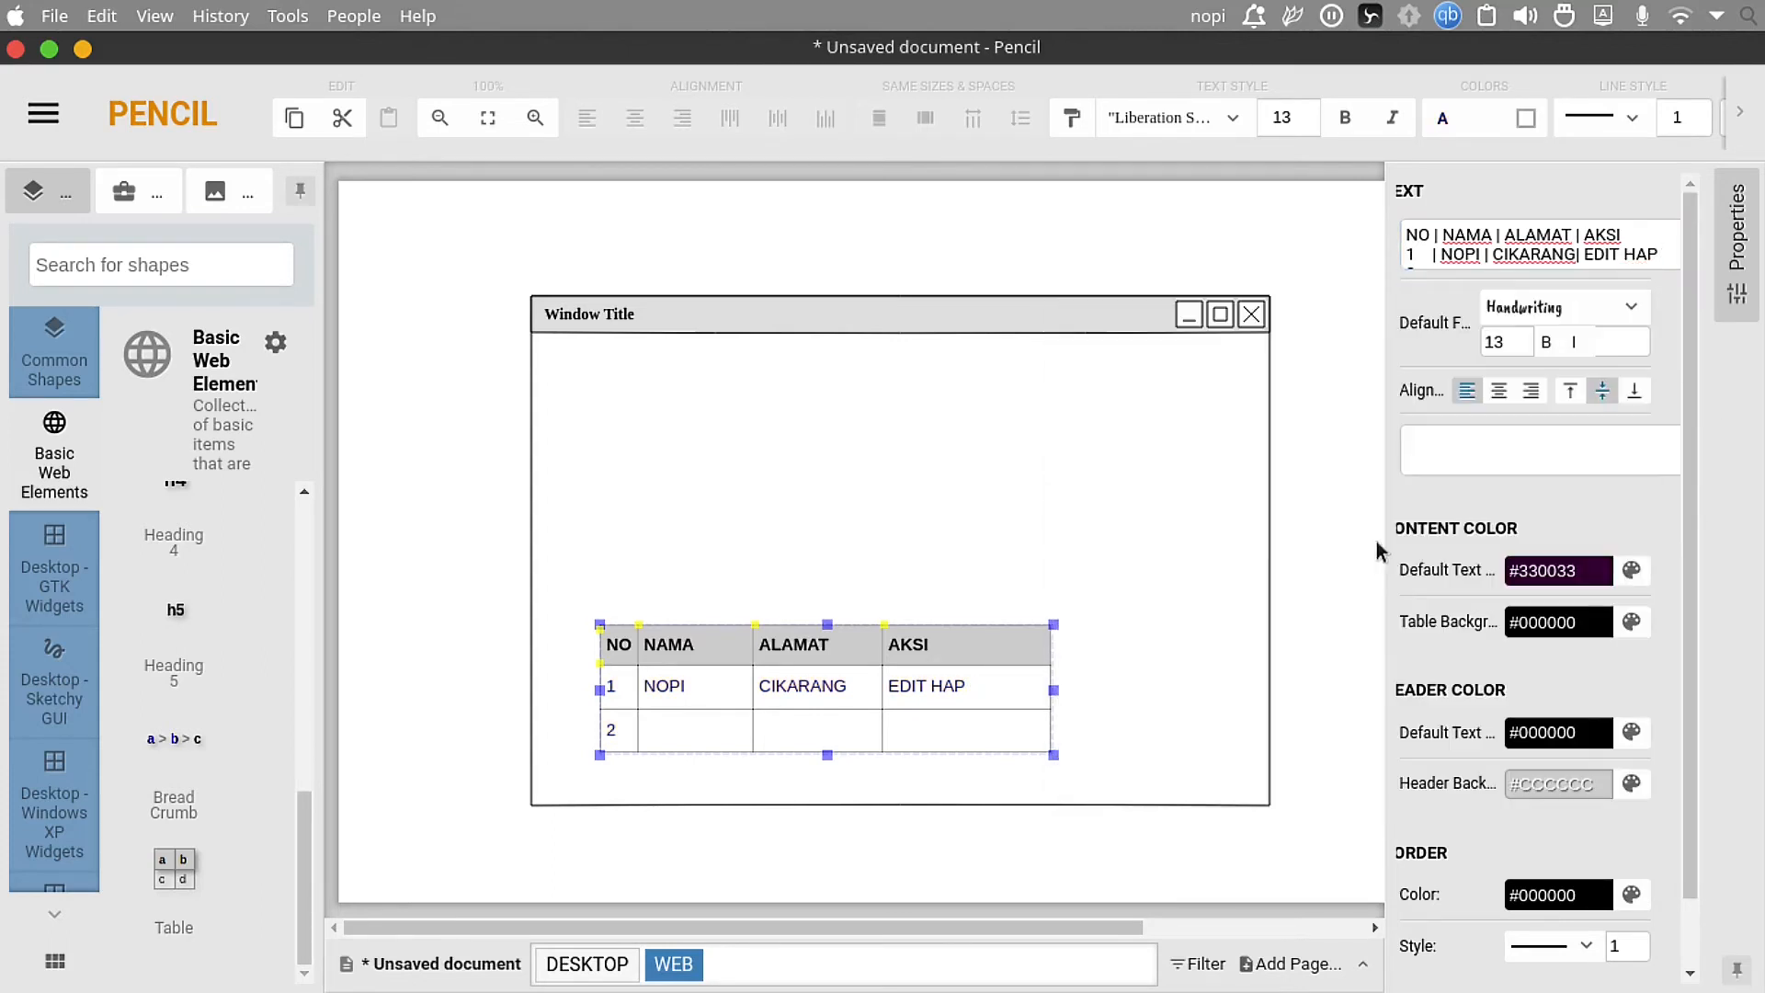
# Step: Add US to the end of the first content row so its action text reads EDIT HAPUS, and deselect the table
pyautogui.moveTo(1636, 234); pyautogui.dragTo(1742, 347)
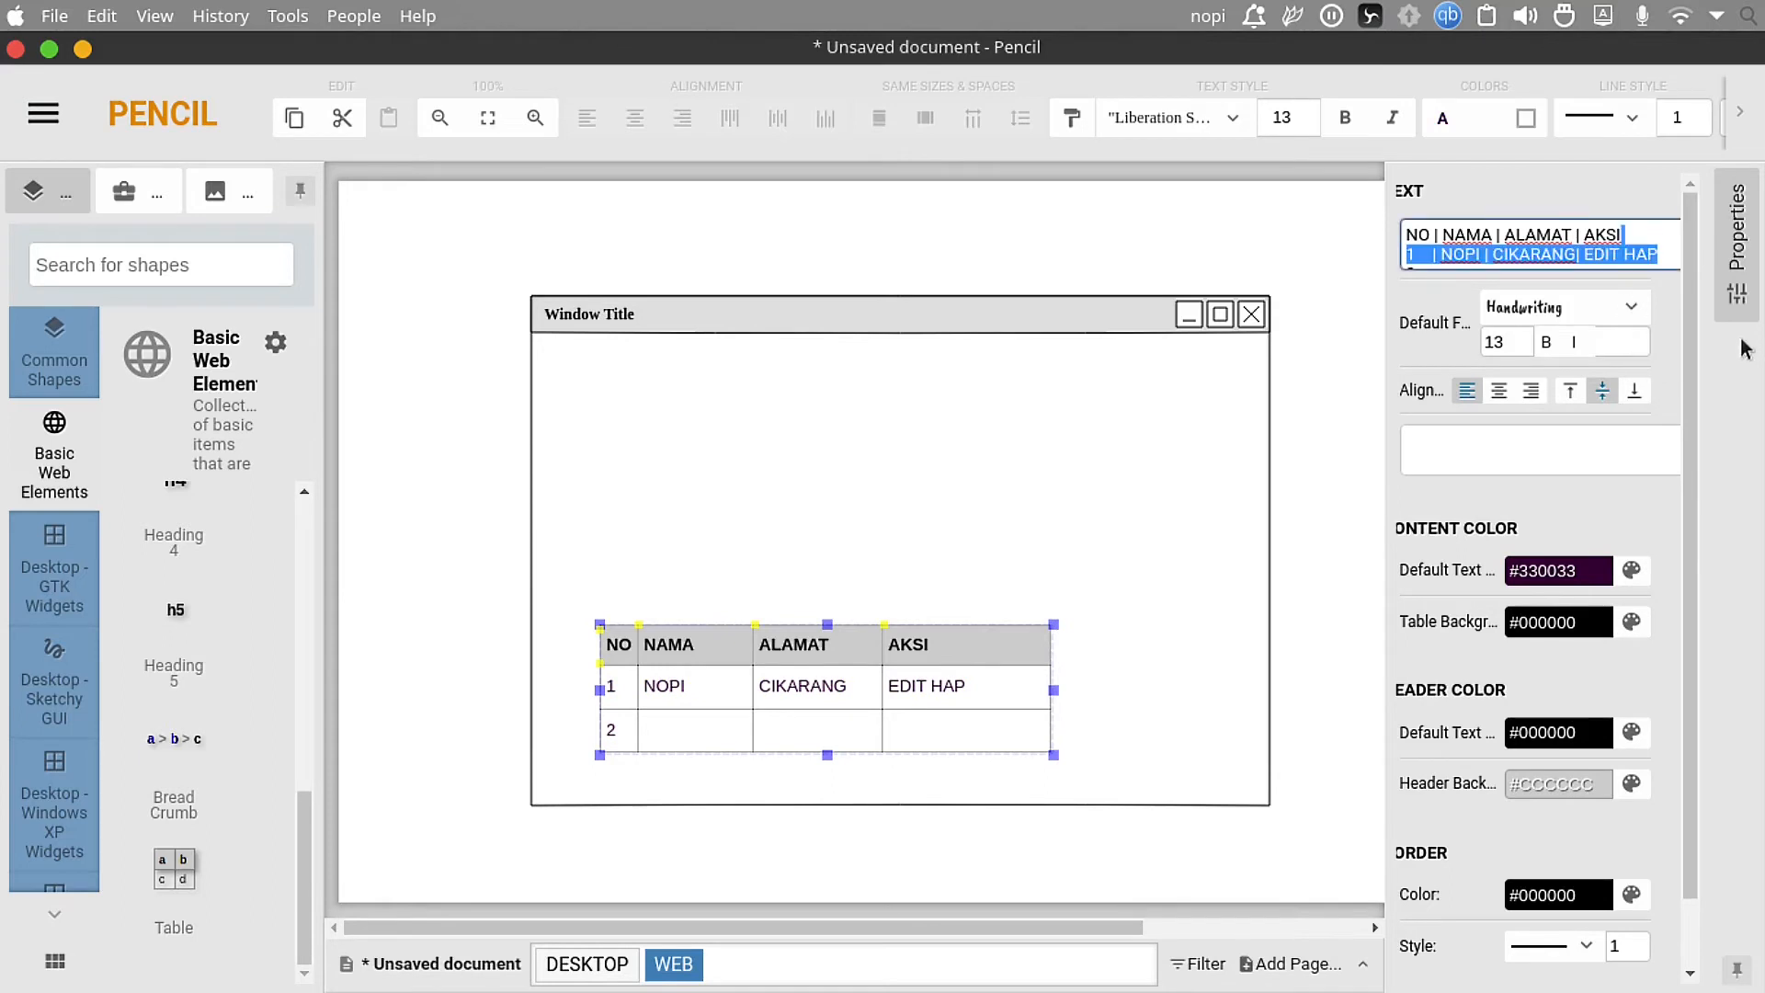
pyautogui.click(1743, 347)
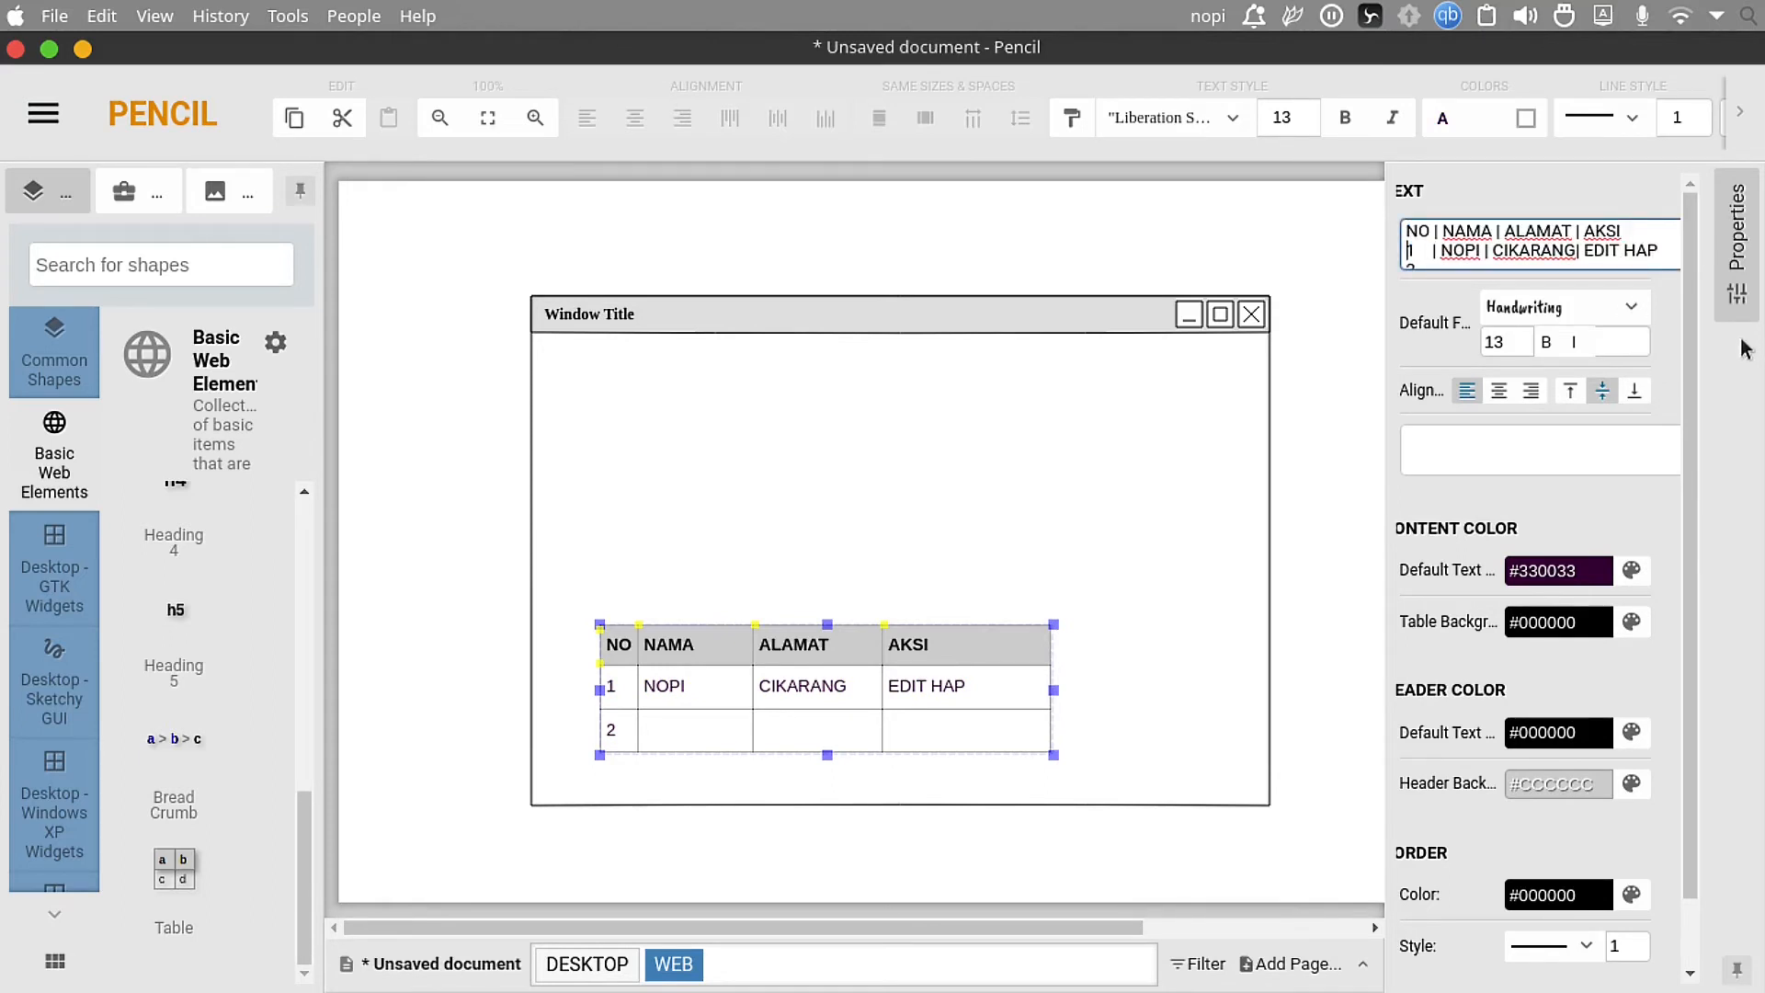
pyautogui.press('Right')
pyautogui.press('Right')
pyautogui.press('Right')
pyautogui.press('Right')
pyautogui.press('Right')
pyautogui.press('Right')
pyautogui.press('Right')
pyautogui.press('Right')
pyautogui.press('Right')
pyautogui.press('Right')
pyautogui.press('Right')
pyautogui.press('Right')
pyautogui.press('Right')
pyautogui.press('Right')
pyautogui.press('Right')
pyautogui.press('Right')
pyautogui.press('Right')
pyautogui.press('Right')
pyautogui.press('Right')
pyautogui.press('Right')
pyautogui.write('US')
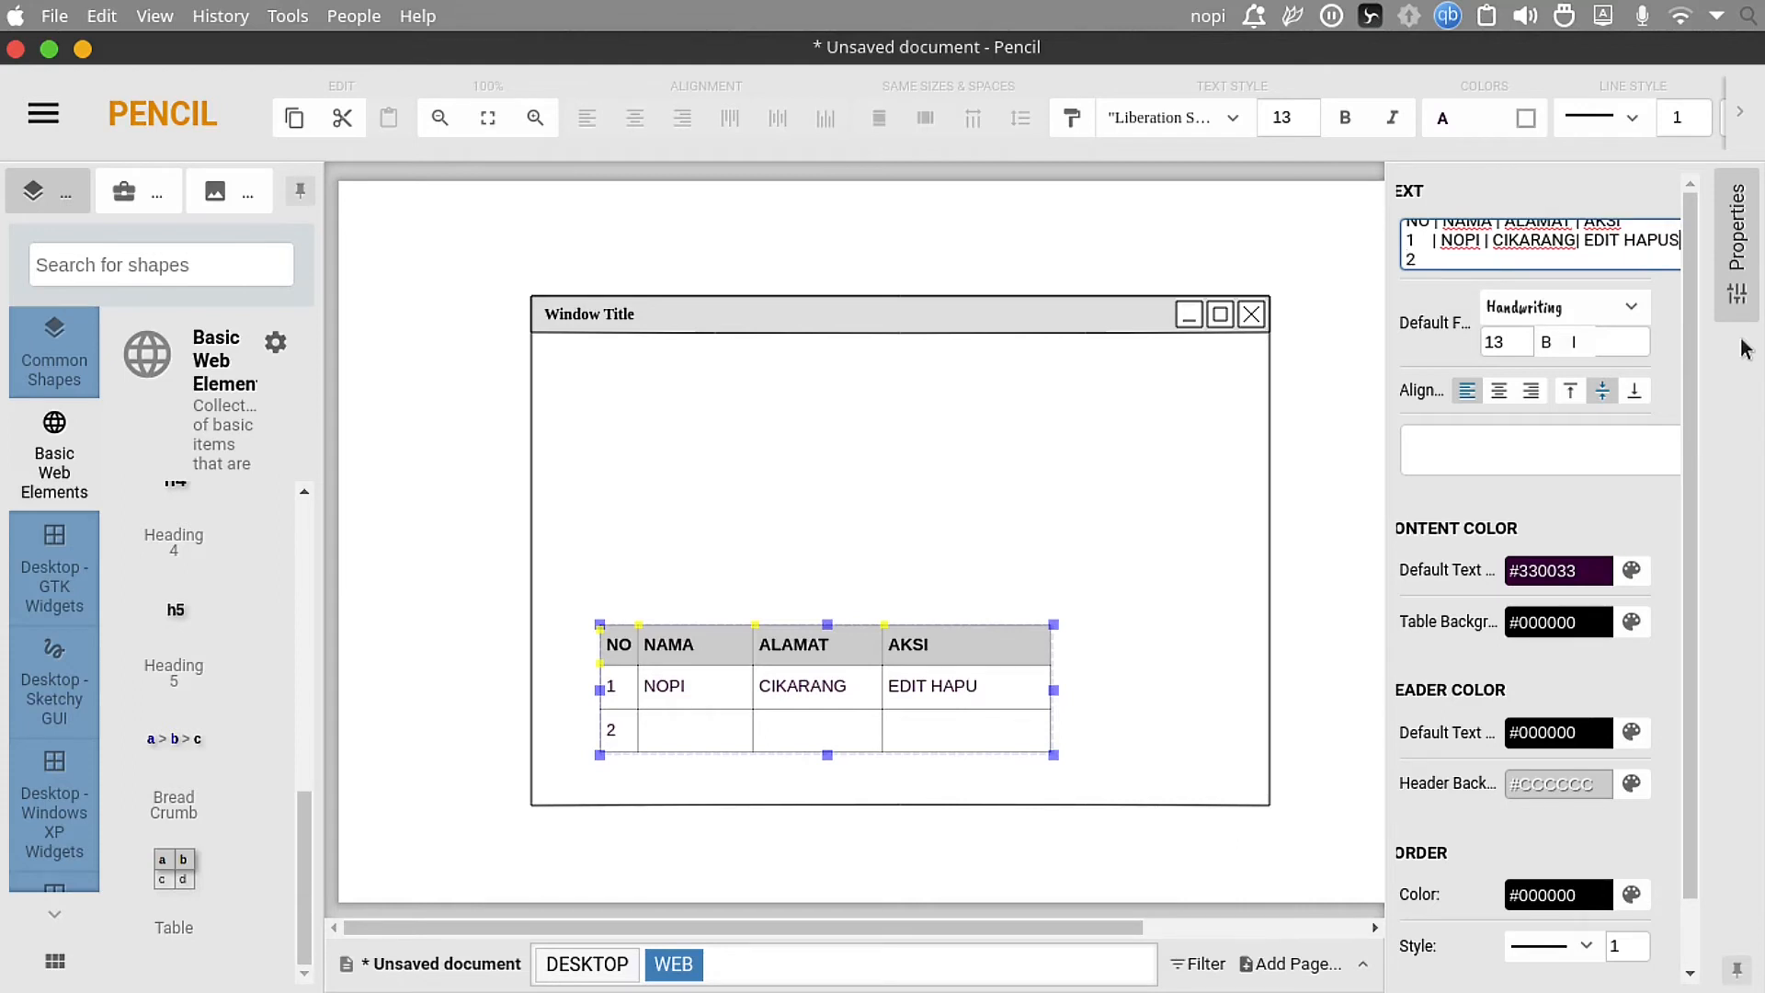
pyautogui.click(1320, 454)
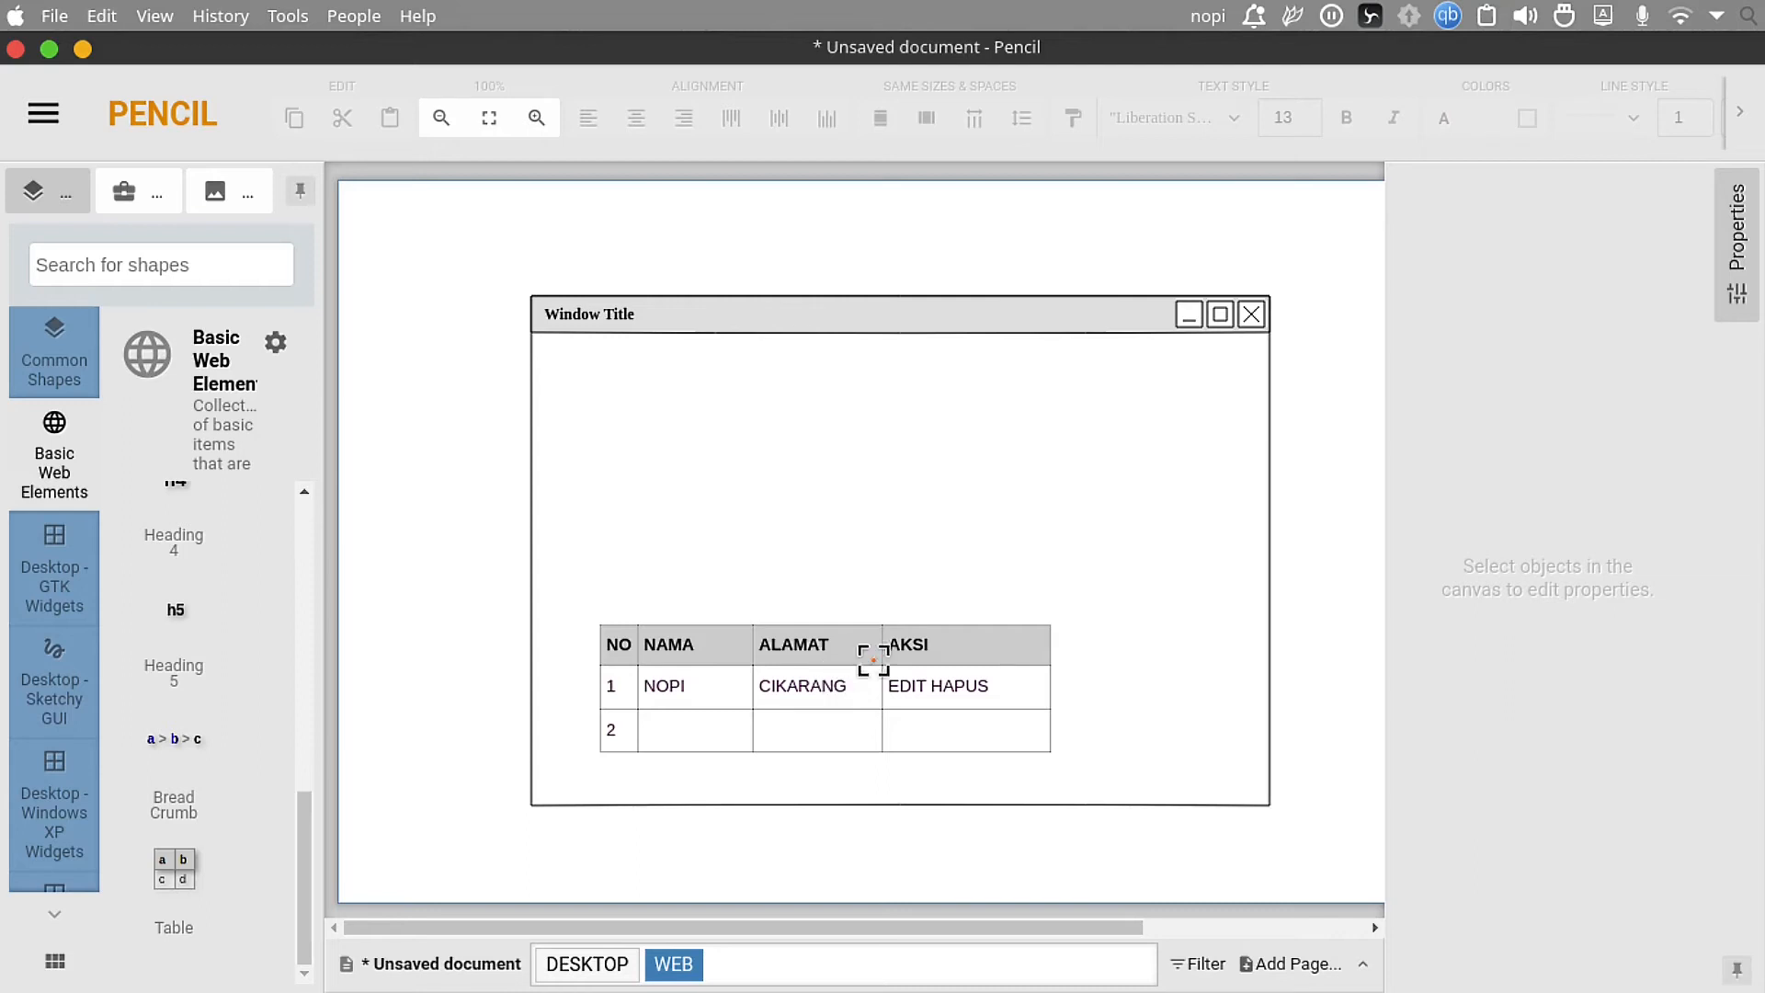
# Step: Fill the table's second content row with another sample name, the city KARAWANG and EDIT HAPUS
pyautogui.click(713, 681)
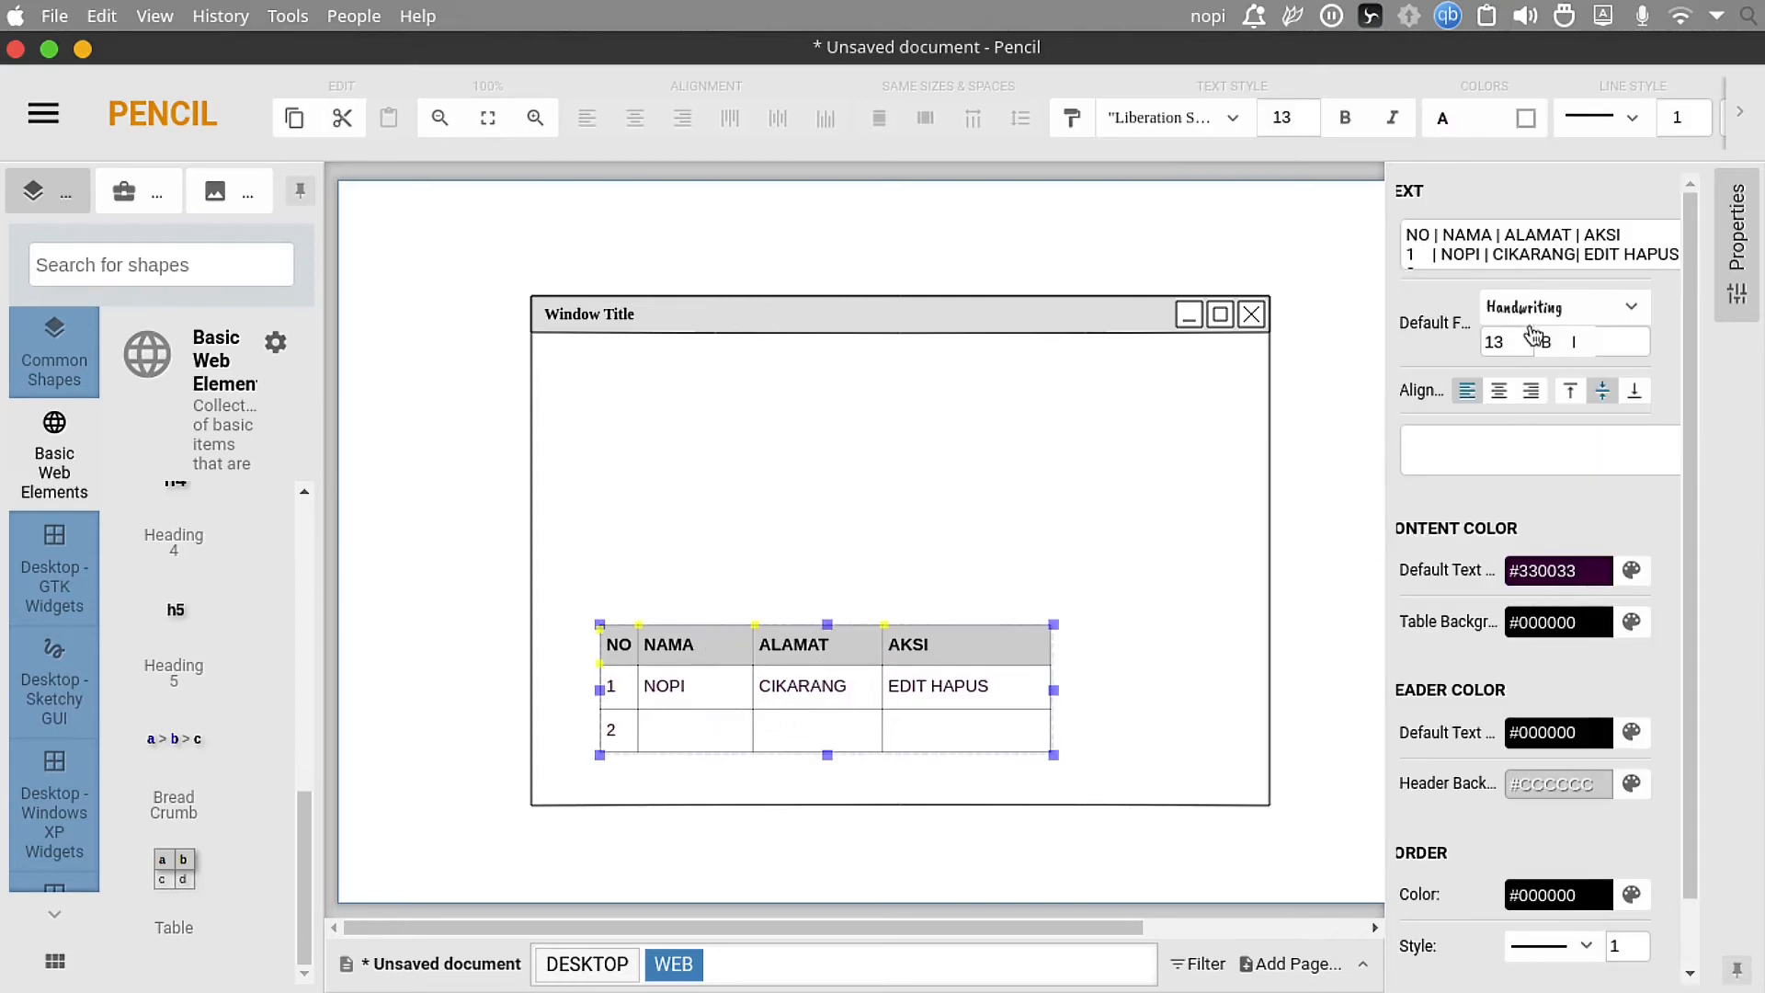
pyautogui.click(1446, 262)
pyautogui.write('SUSI | KARAWANG | EDIT')
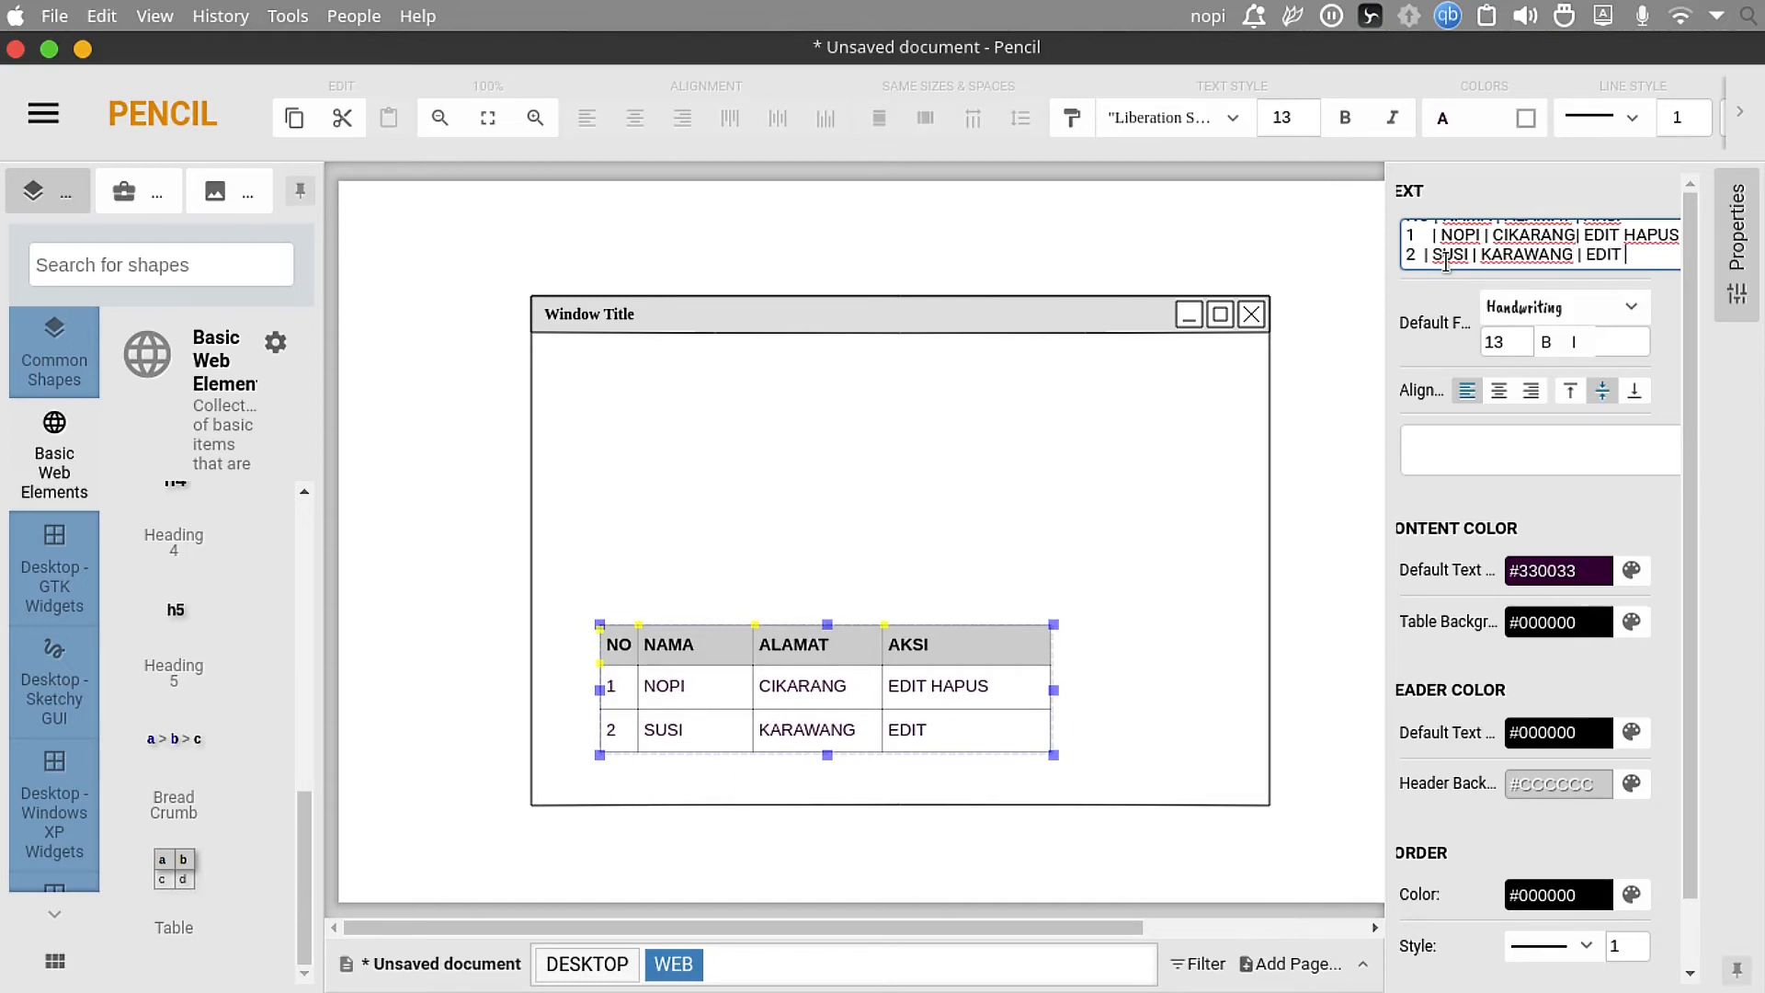
pyautogui.write('S')
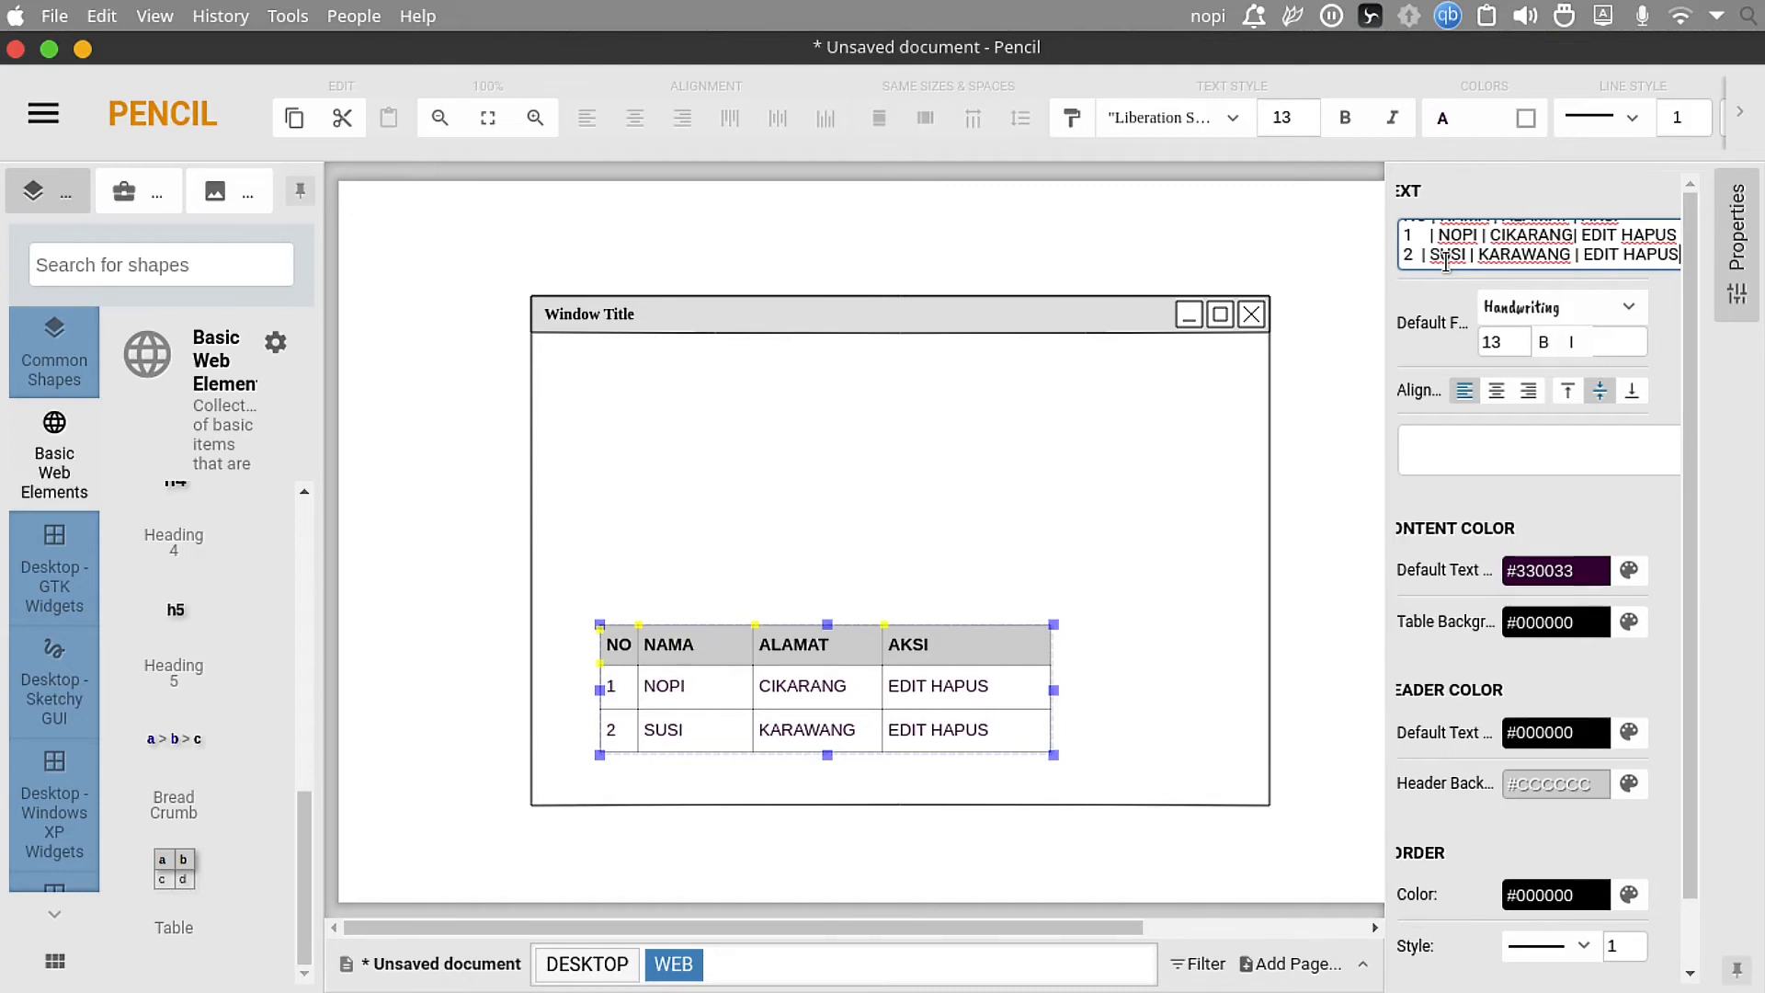
pyautogui.click(889, 813)
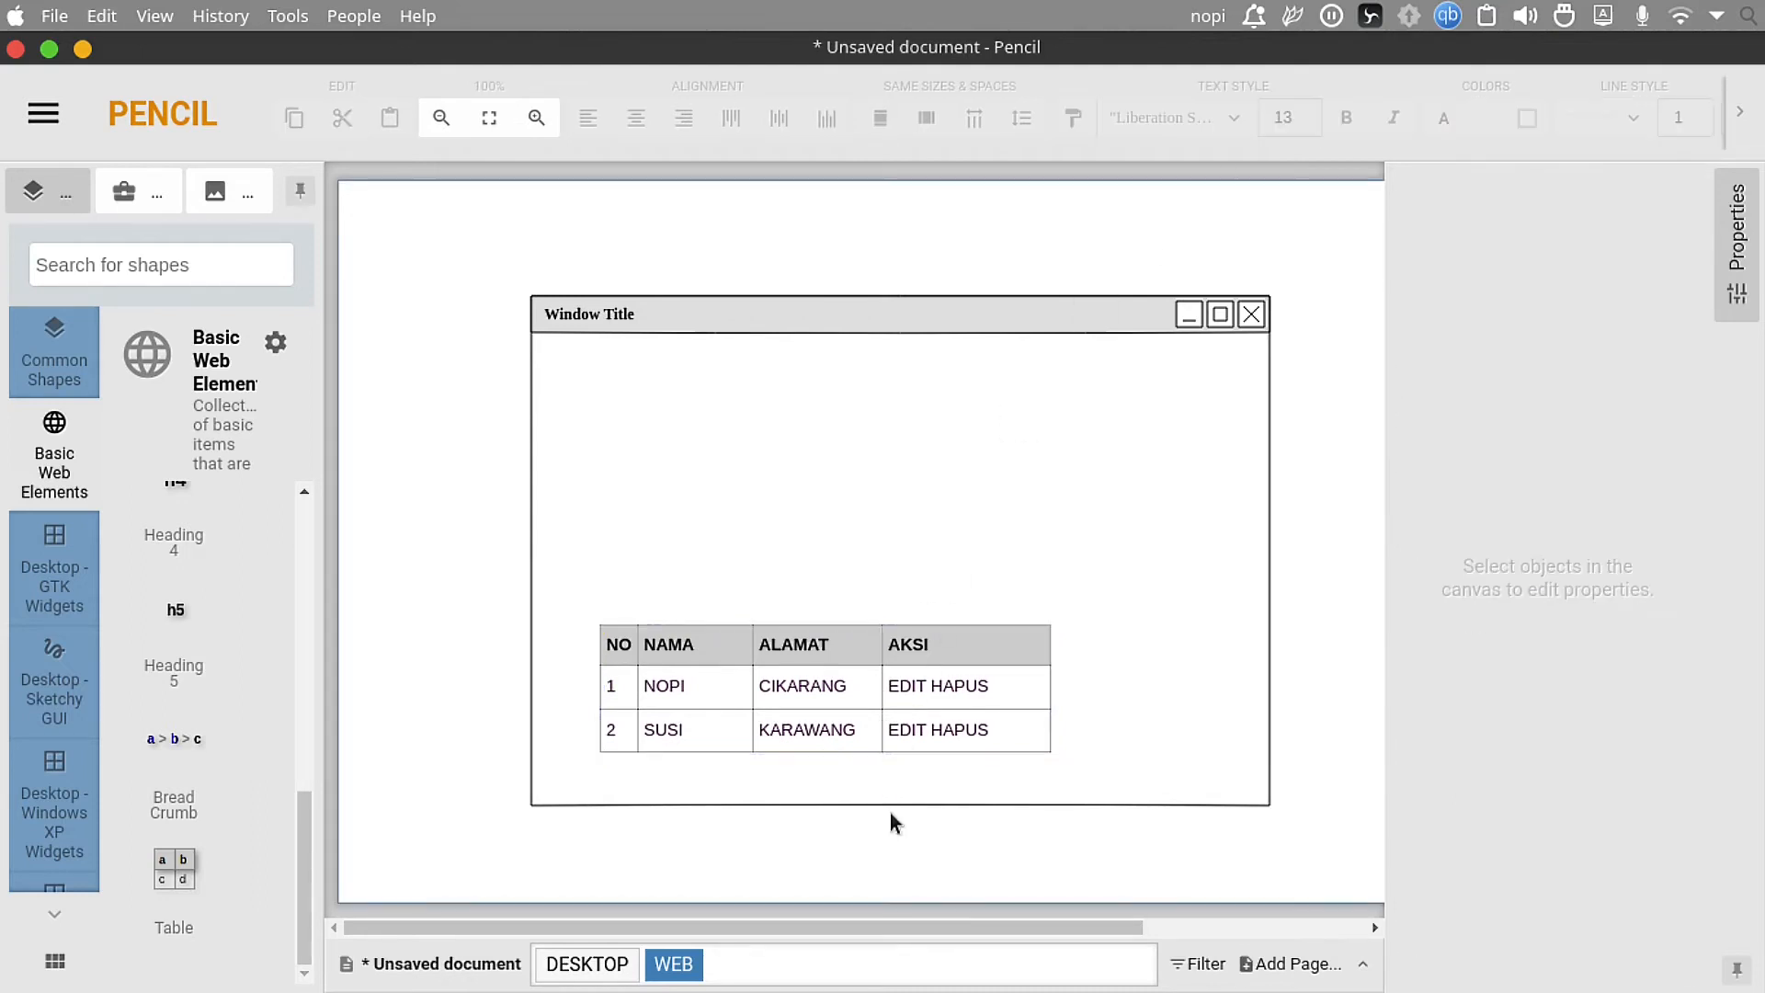
pyautogui.click(709, 642)
pyautogui.moveTo(433, 543); pyautogui.dragTo(1088, 812)
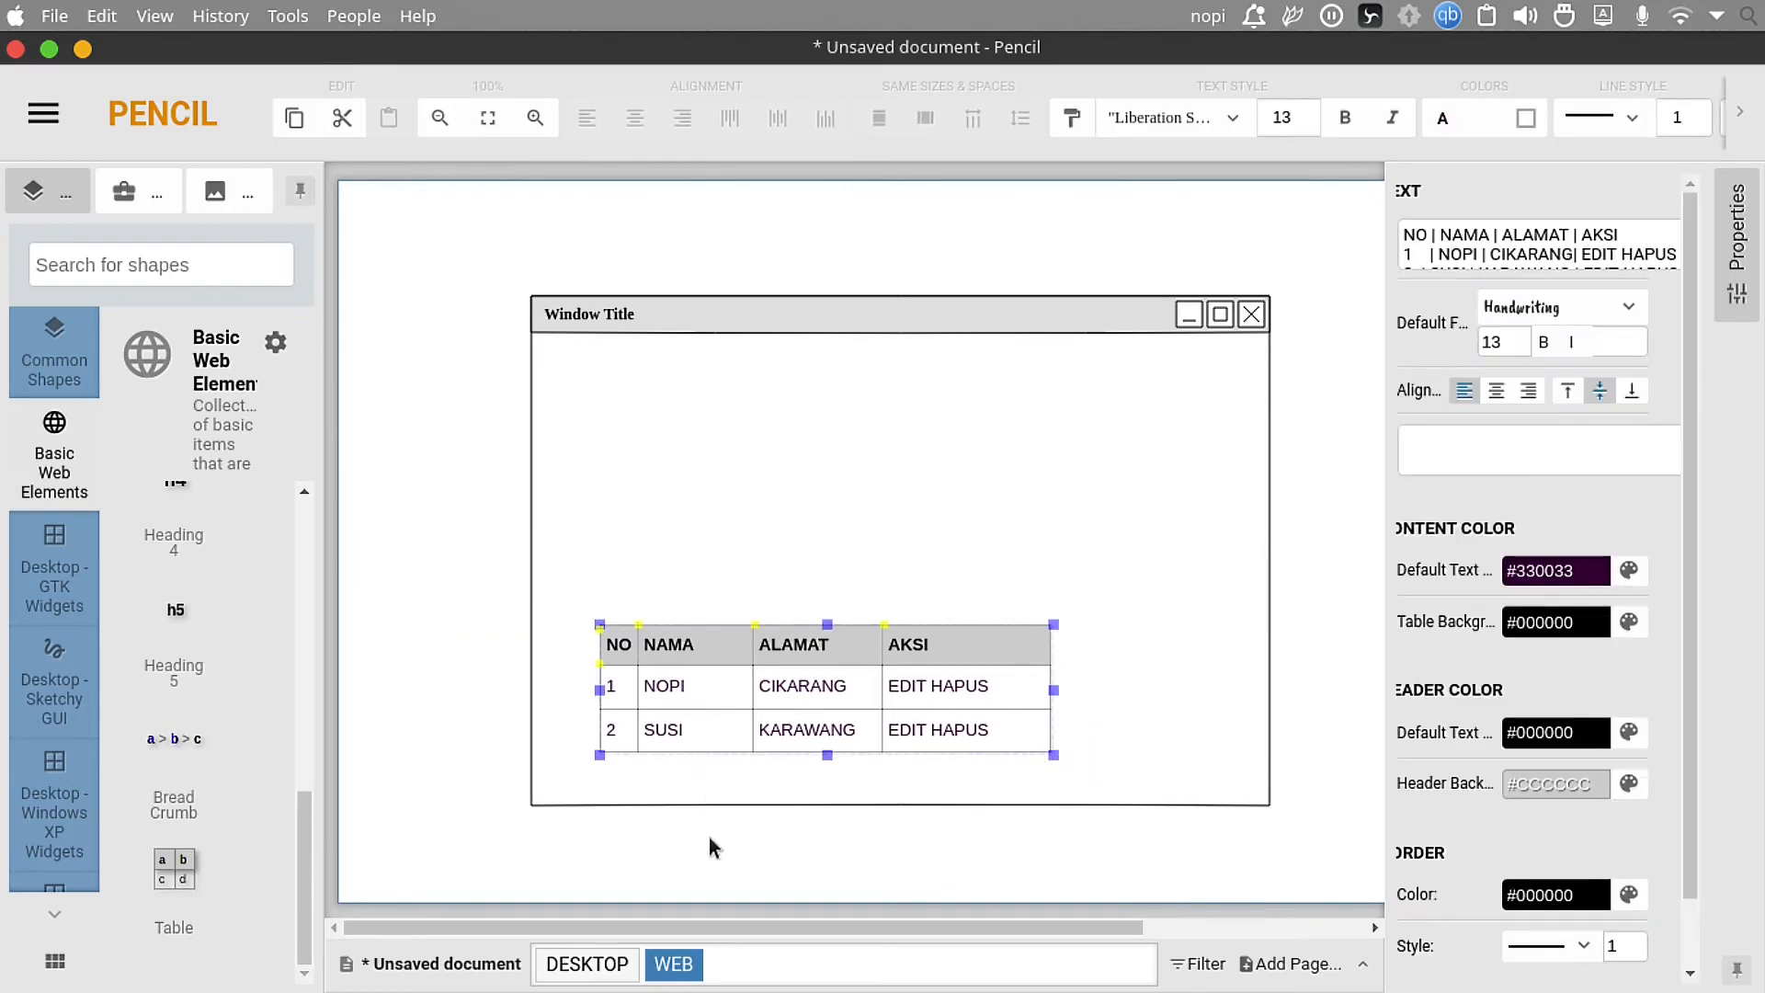
pyautogui.click(511, 791)
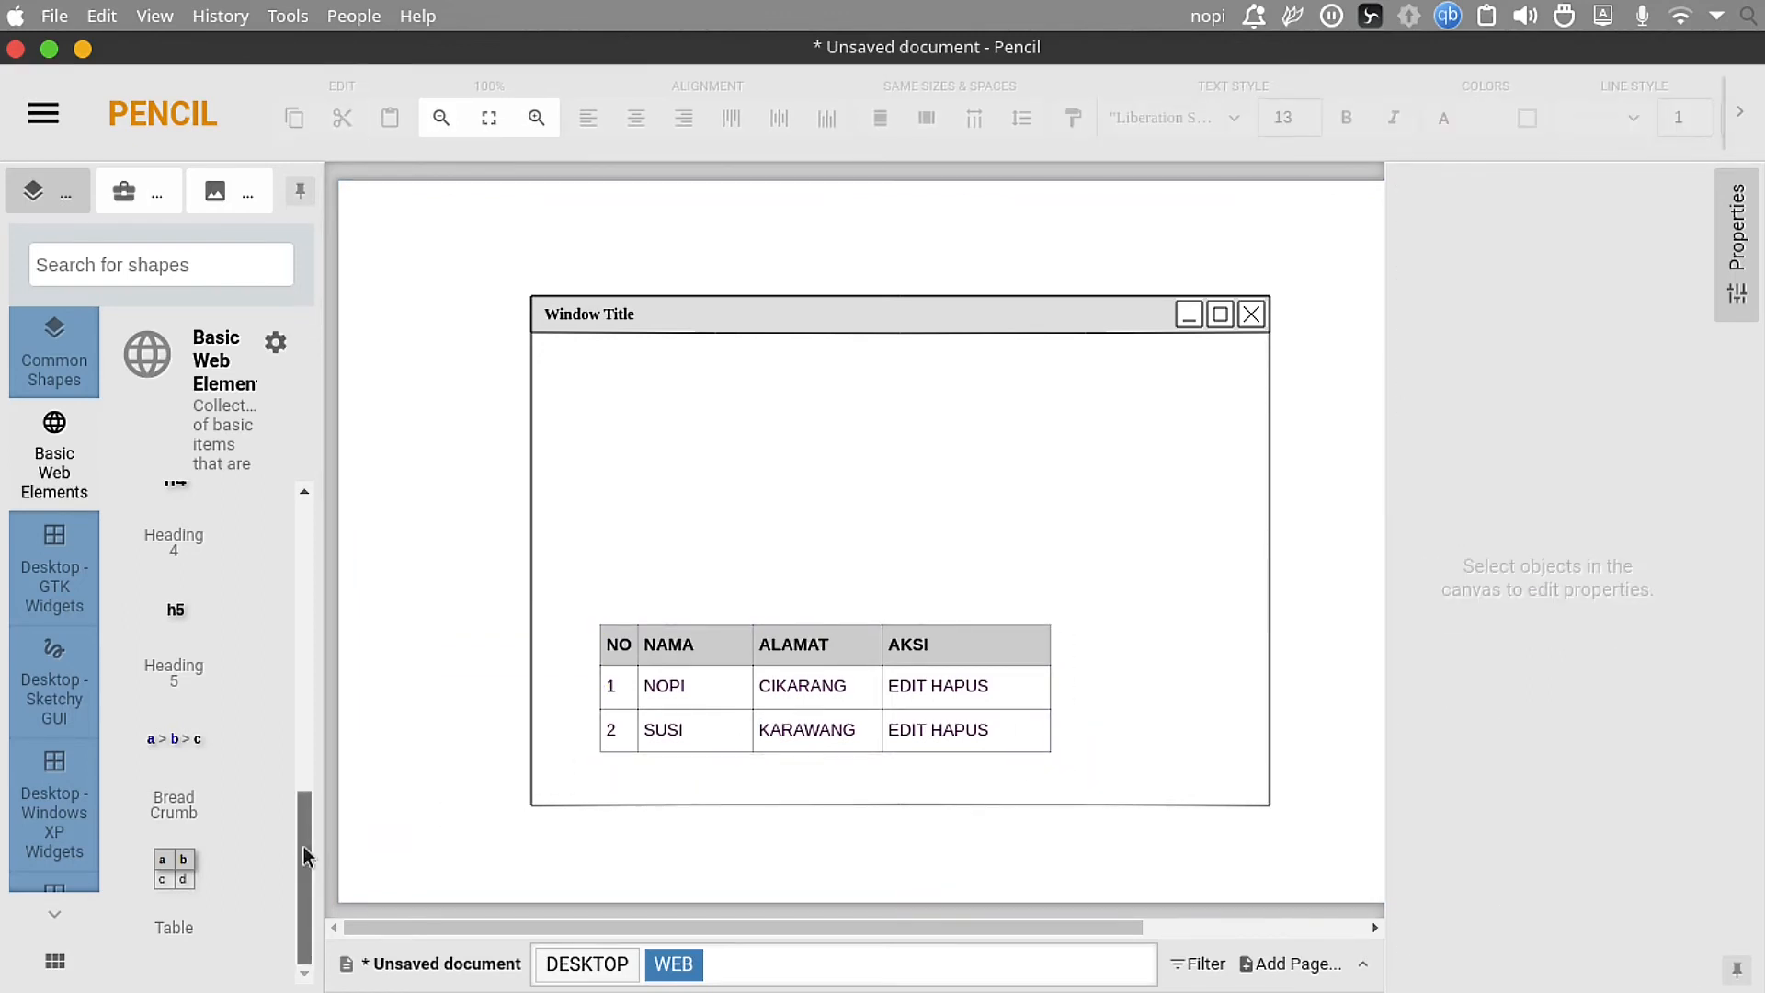
pyautogui.moveTo(303, 846); pyautogui.dragTo(307, 527)
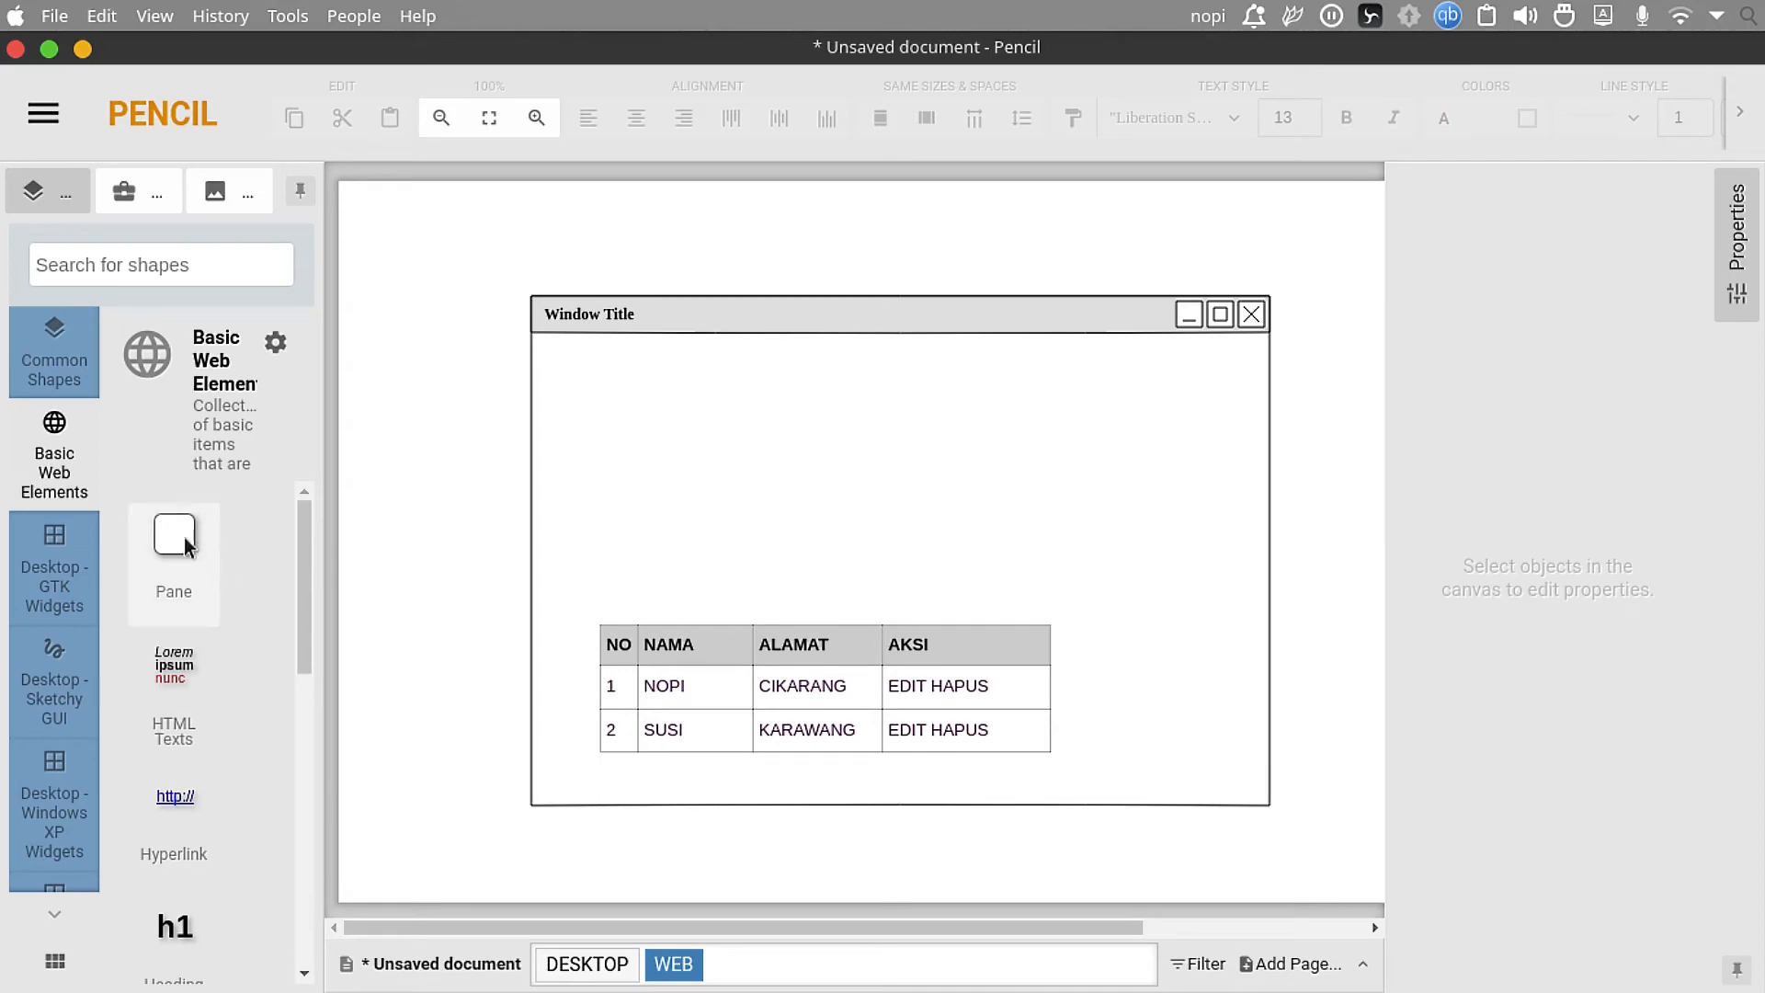
pyautogui.moveTo(184, 537); pyautogui.dragTo(648, 438)
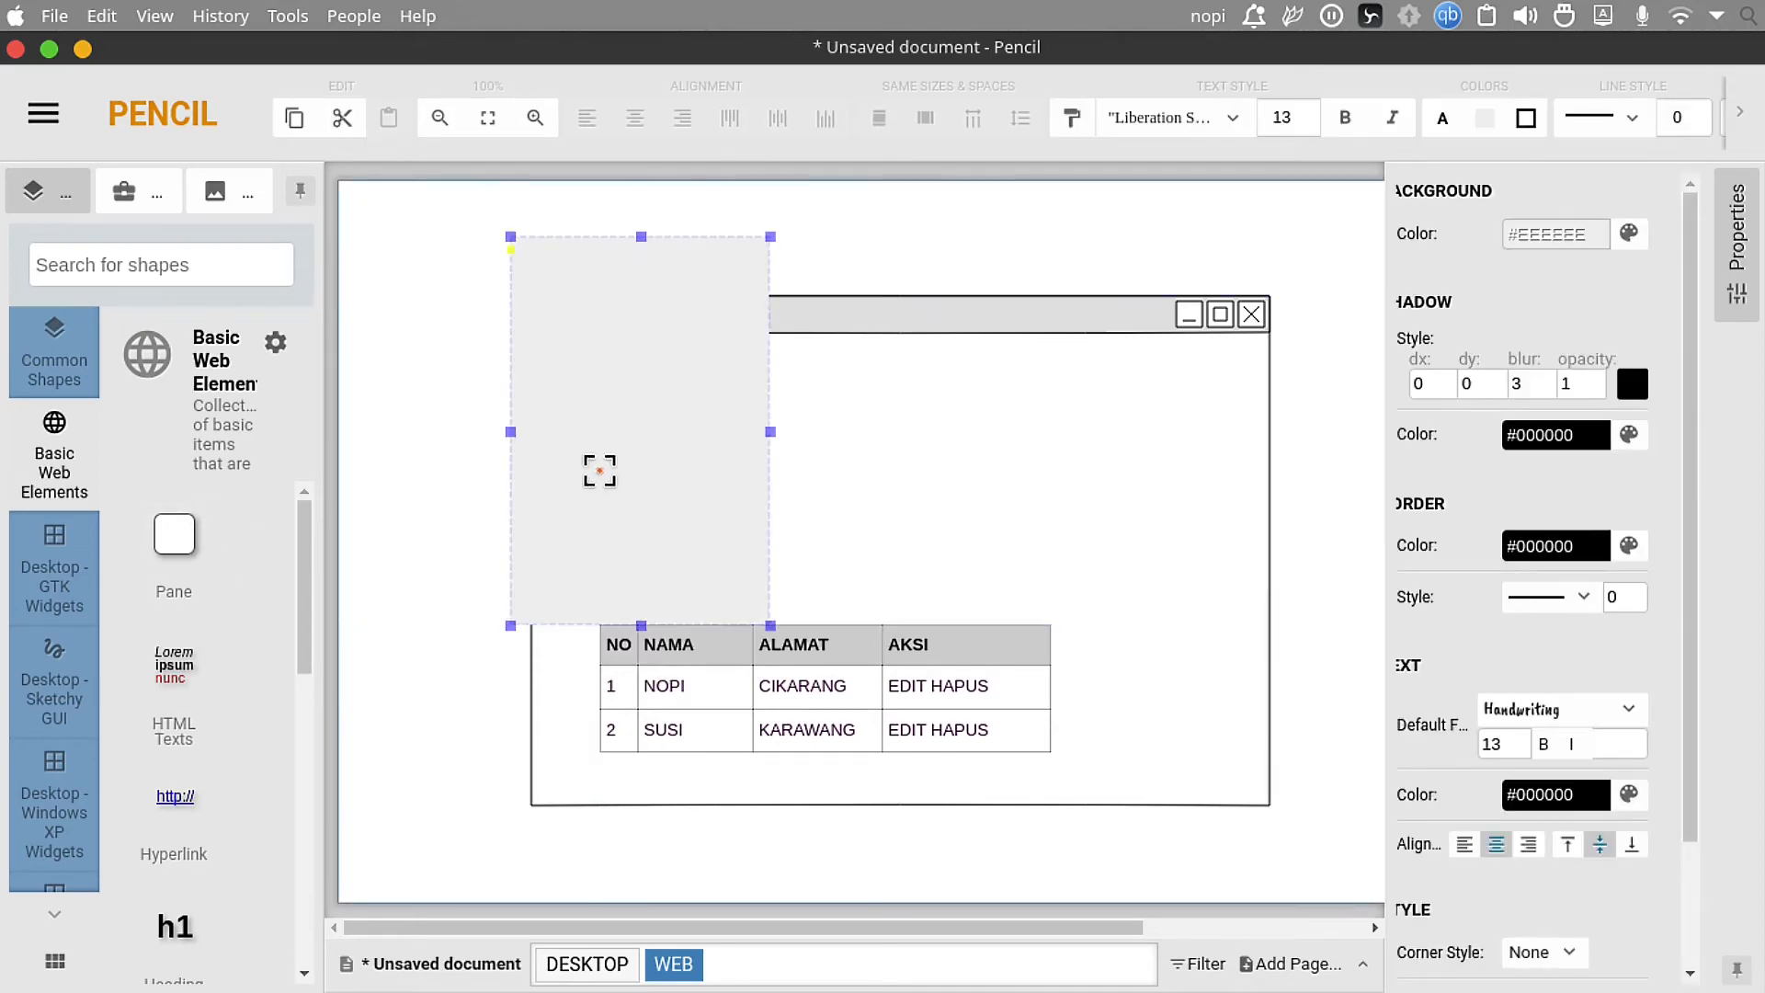
pyautogui.press('Delete')
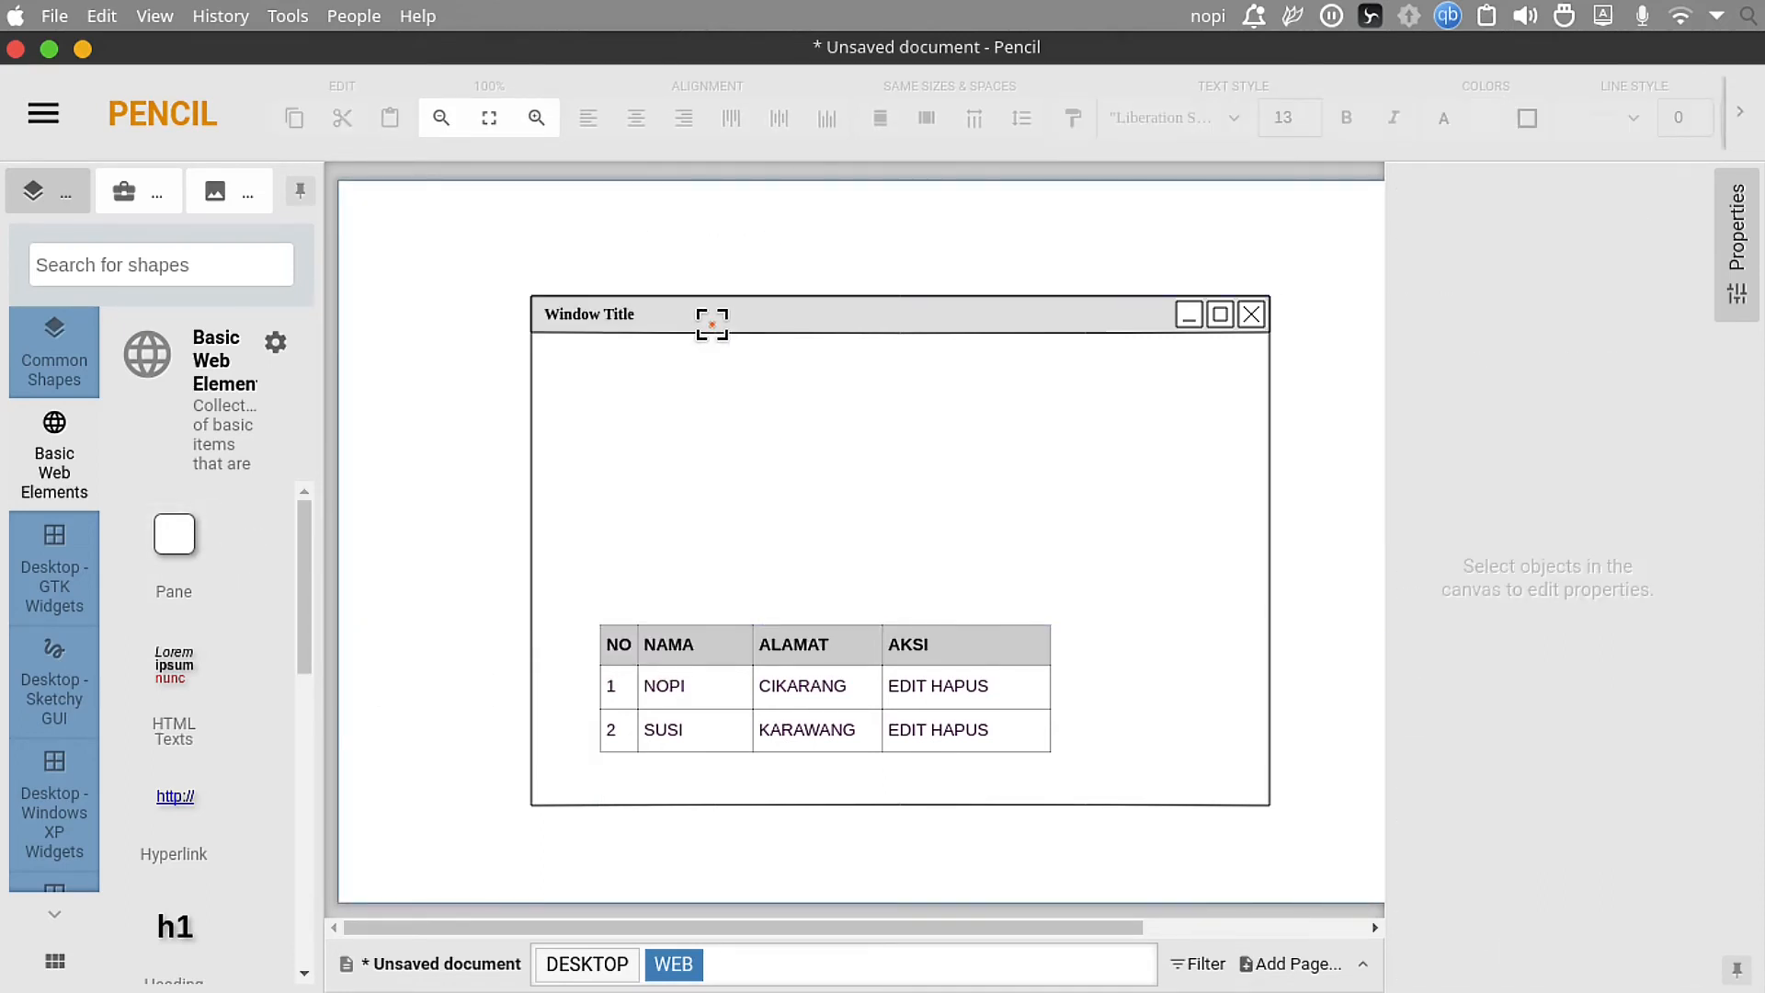
# Step: Place a Bullet from the Common Shapes collection in the mockup window's upper-left corner and label it LOGO
pyautogui.click(54, 354)
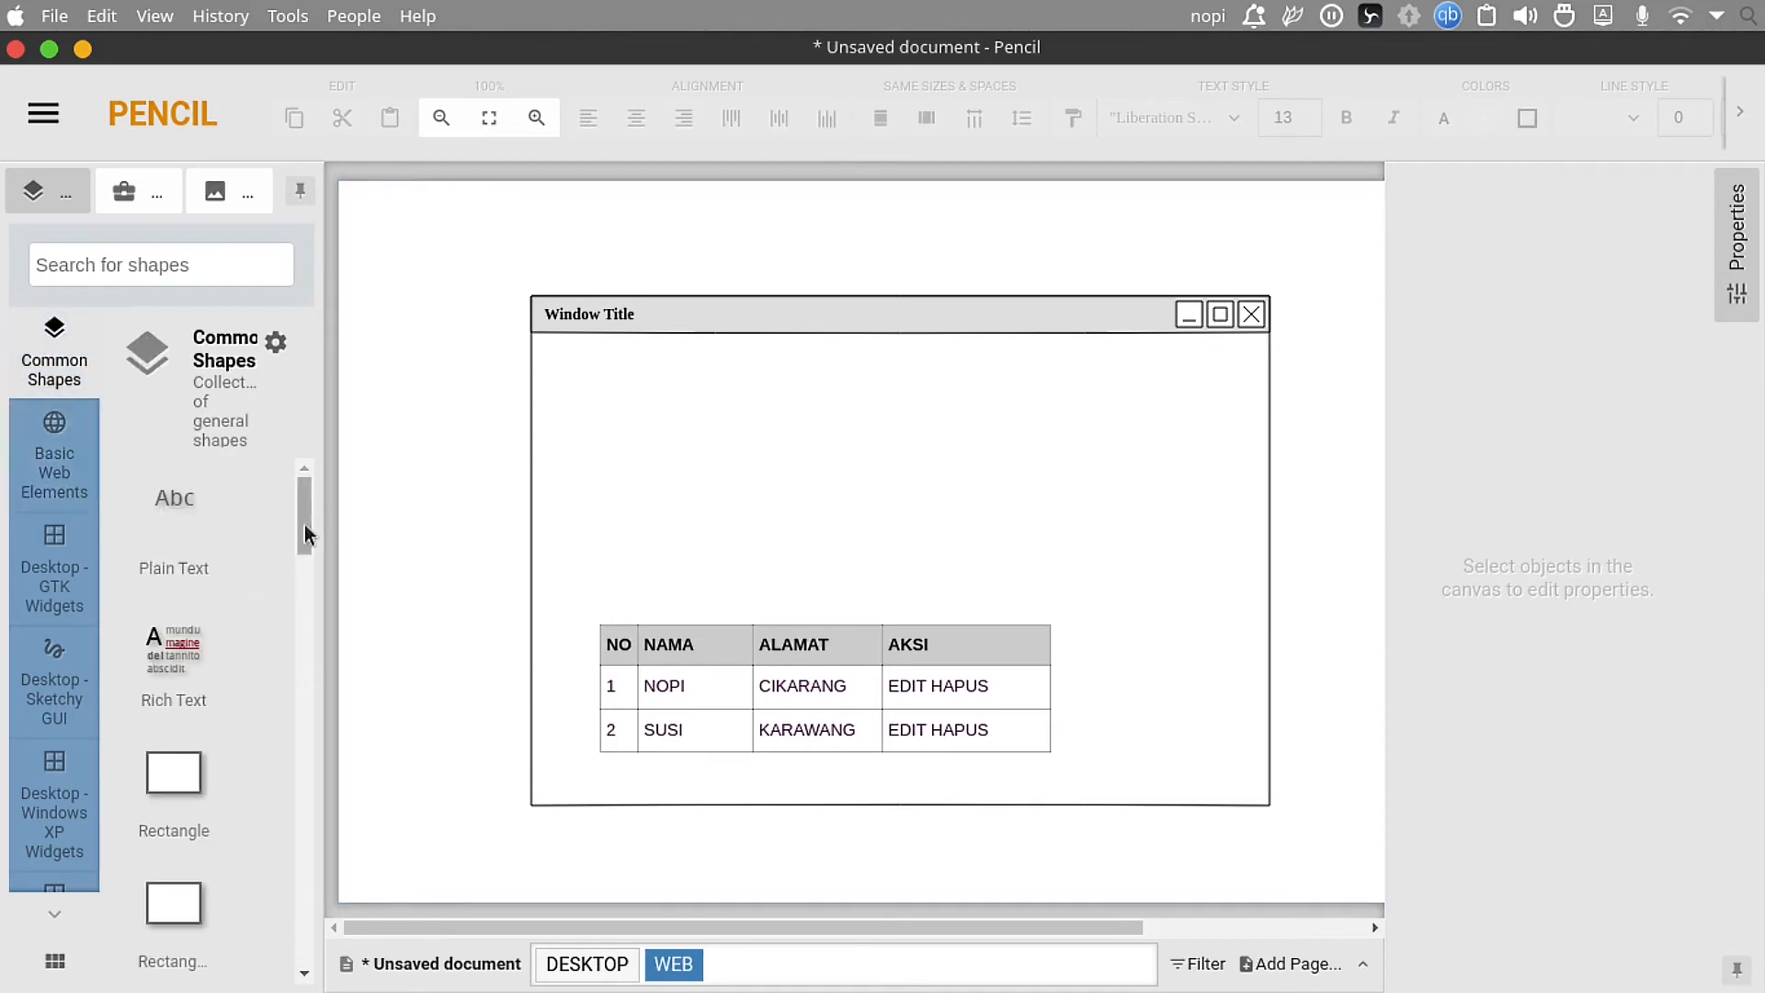
pyautogui.moveTo(305, 526); pyautogui.dragTo(323, 759)
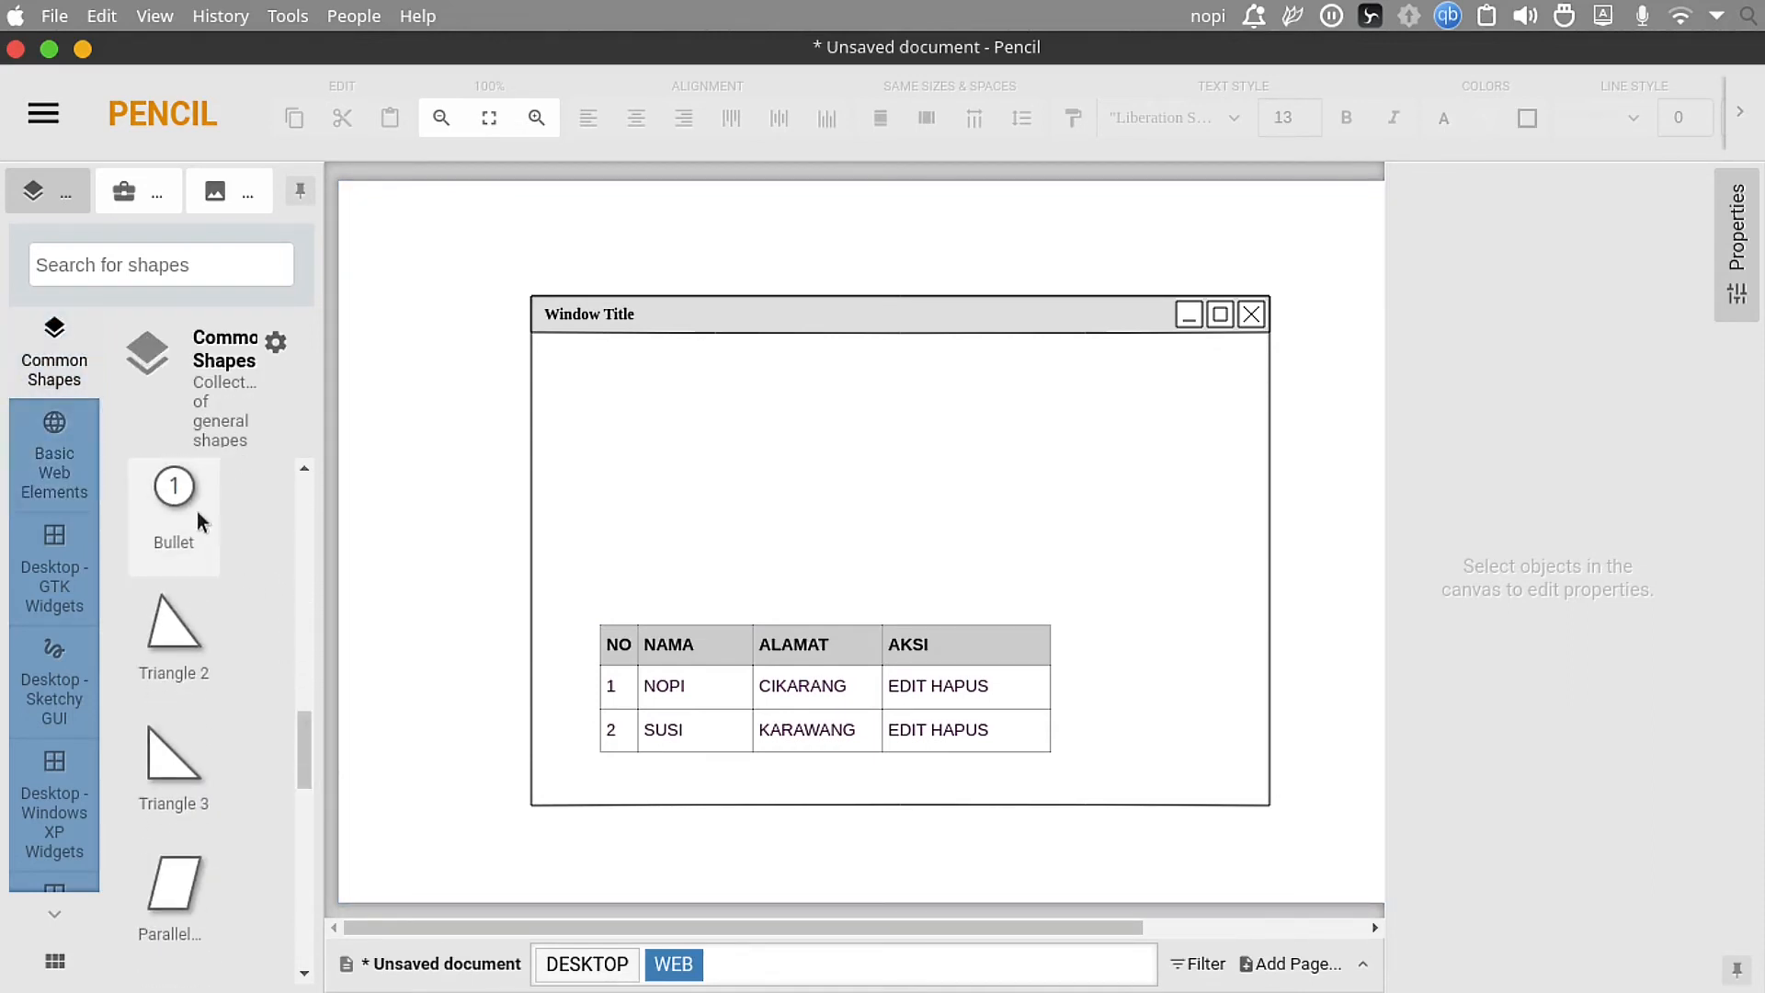
pyautogui.moveTo(197, 511); pyautogui.dragTo(584, 384)
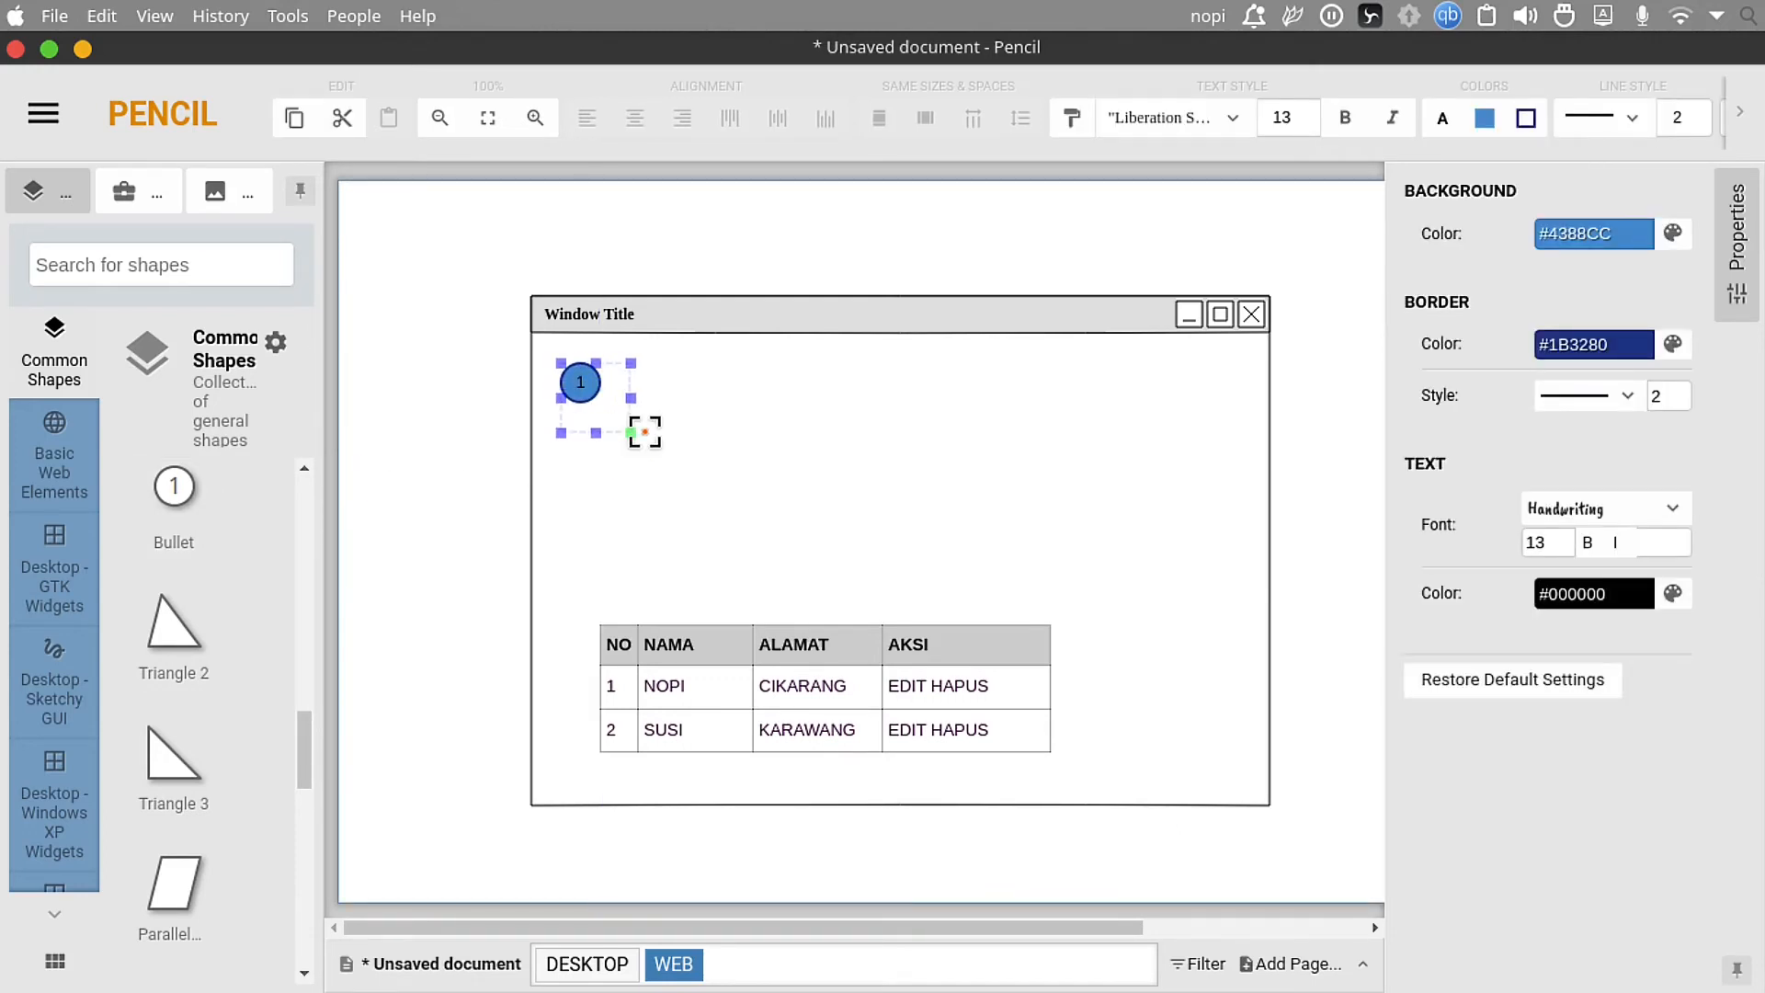
pyautogui.doubleClick(585, 386)
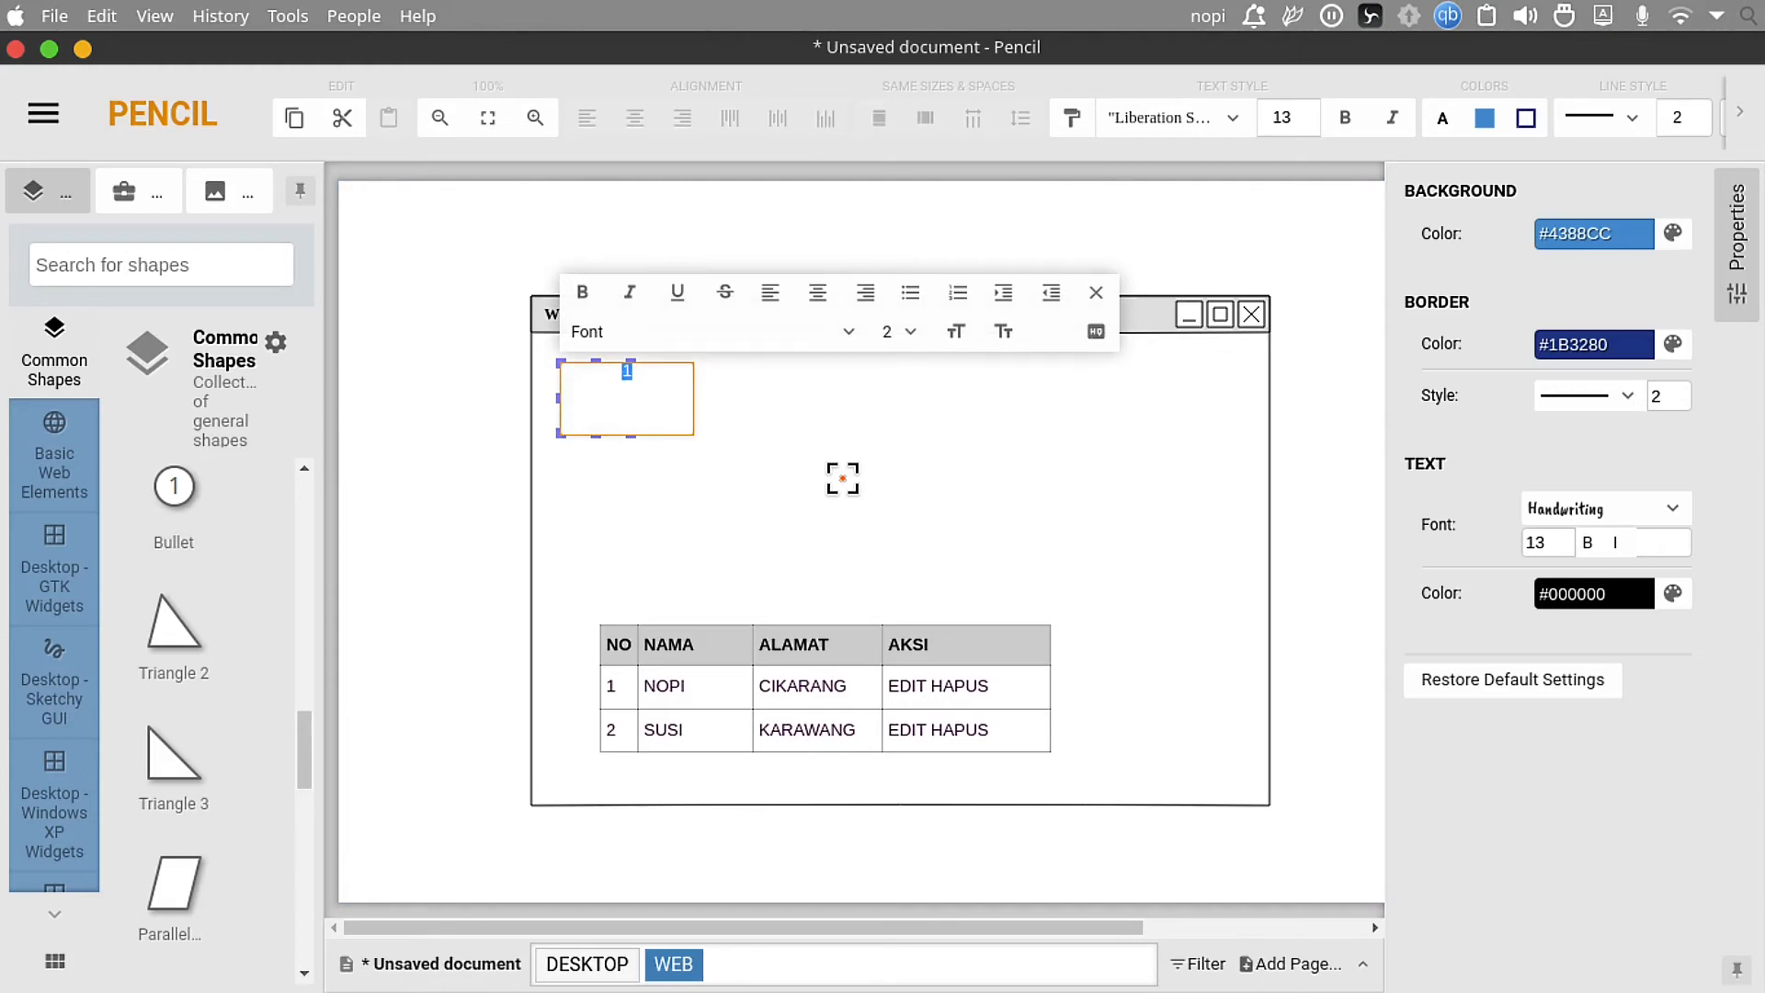
pyautogui.write('LOGO')
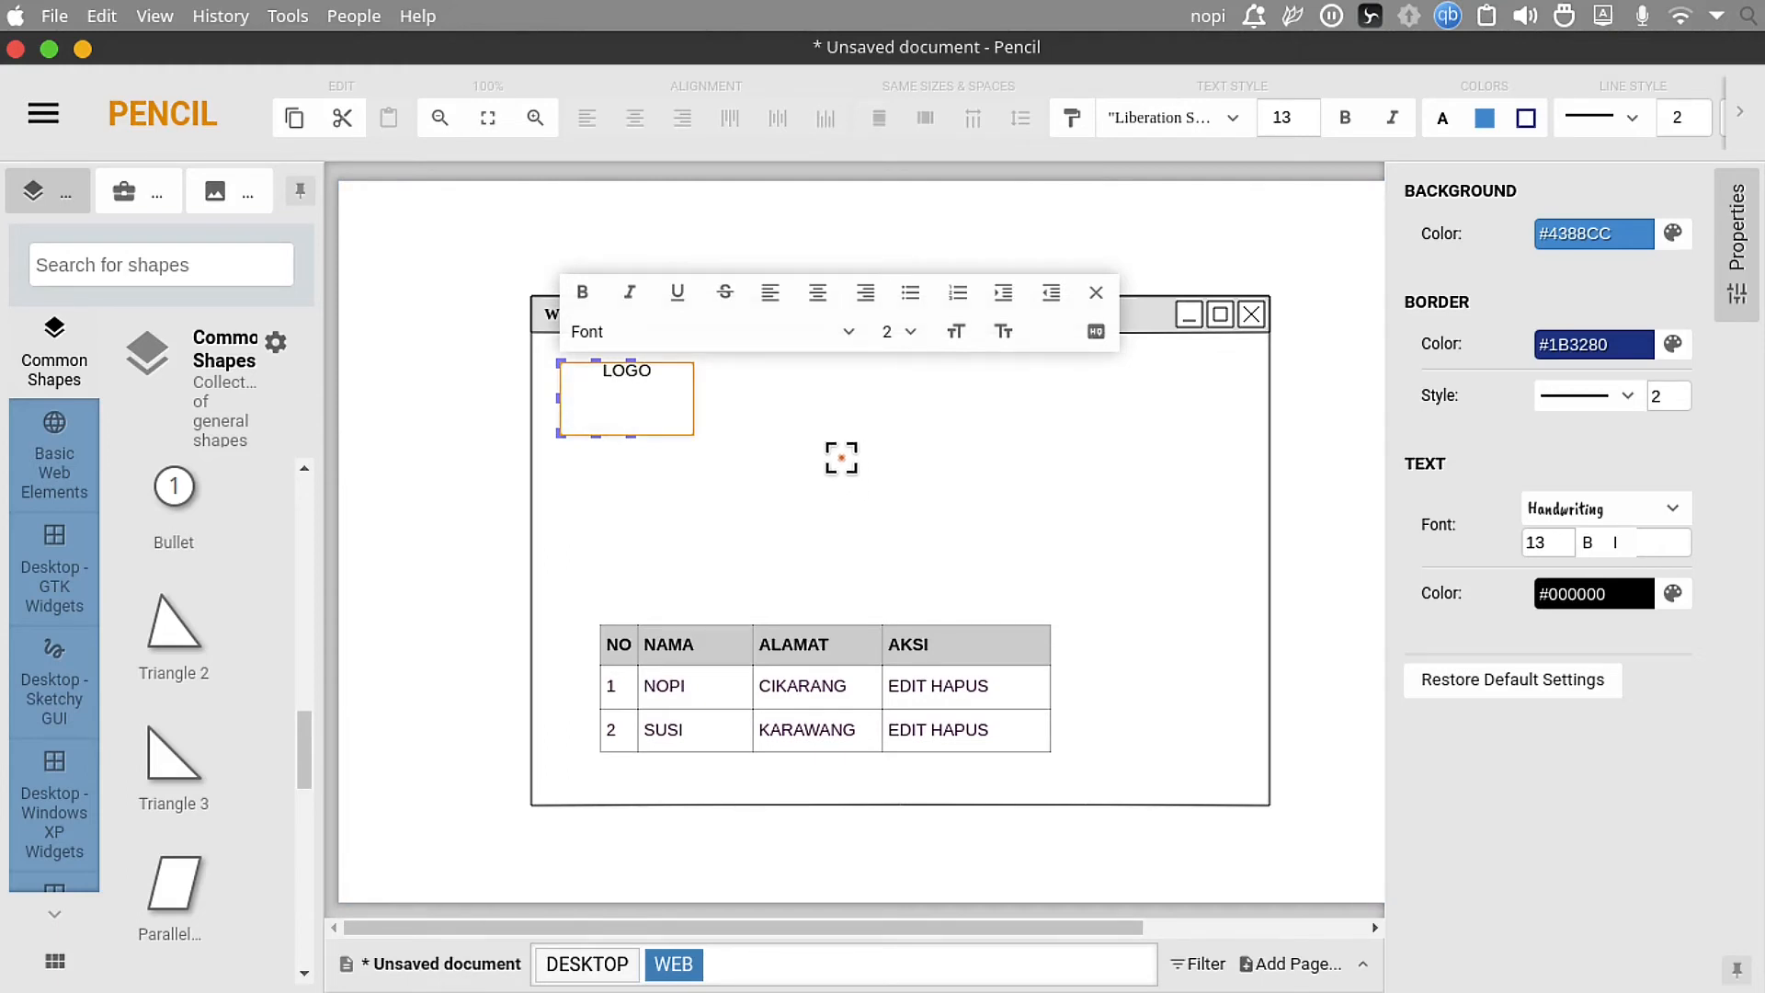
pyautogui.click(386, 501)
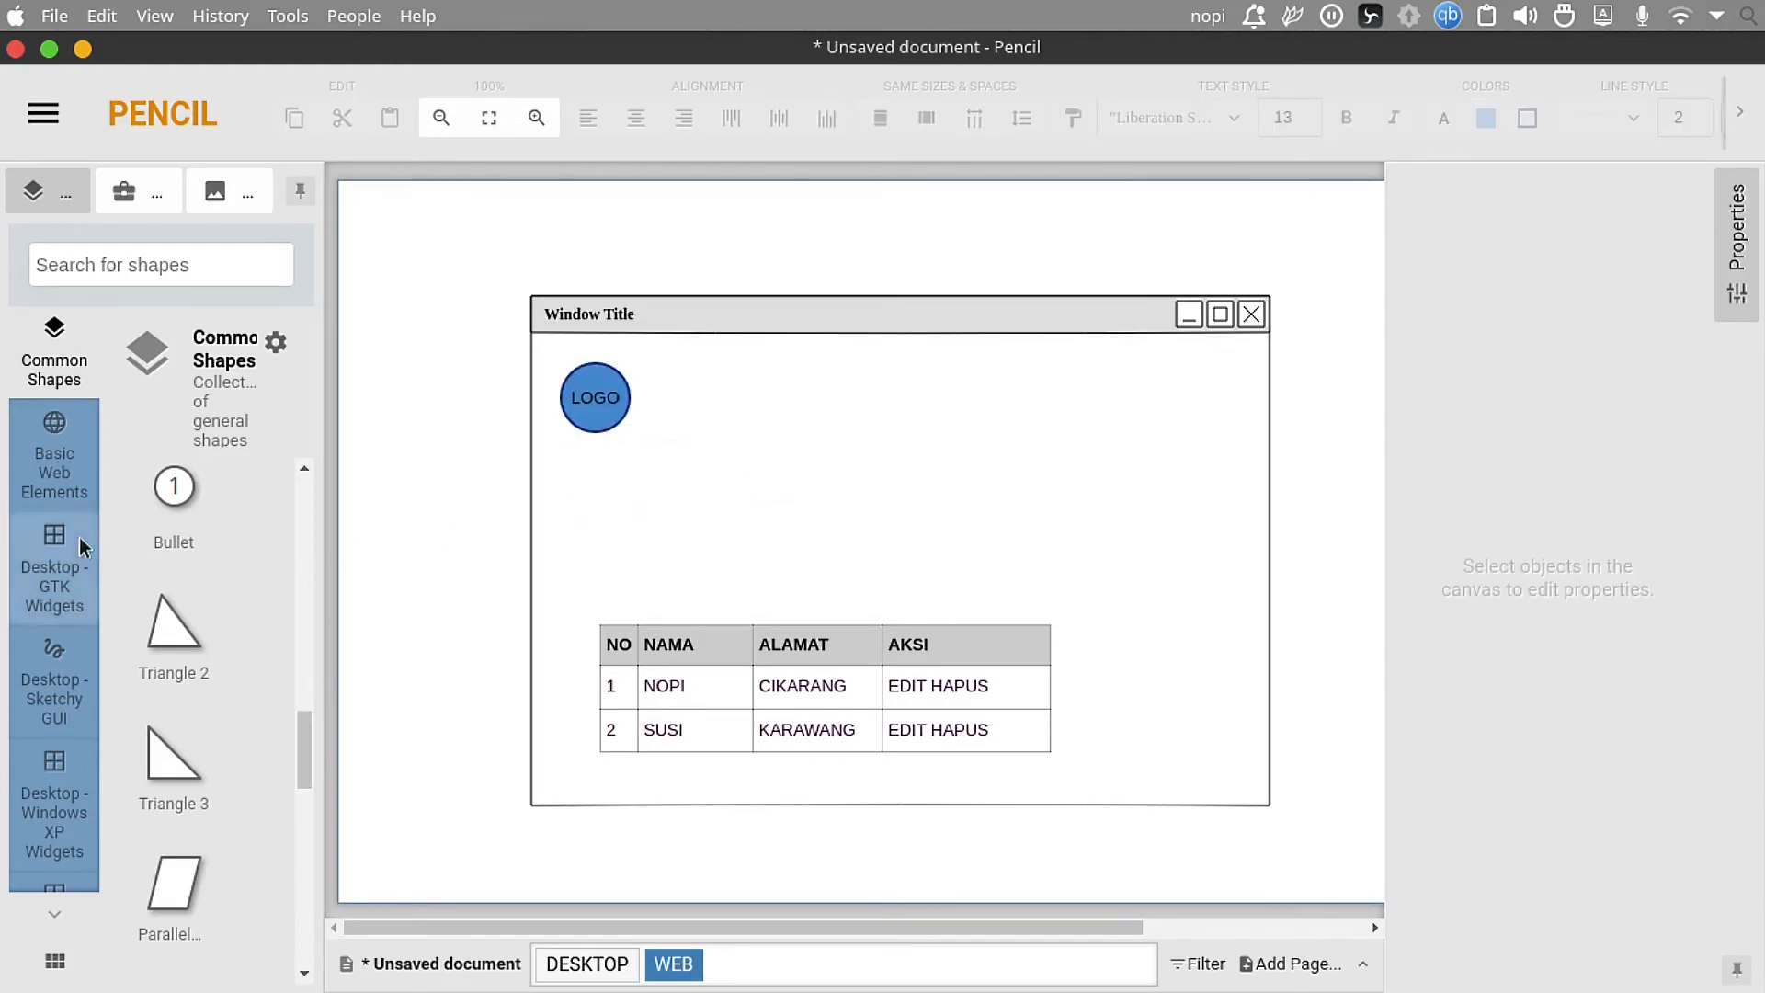
# Step: Place a Heading 1 from the Basic Web Elements collection beside the LOGO bullet in the mockup window
pyautogui.moveTo(307, 753); pyautogui.dragTo(353, 450)
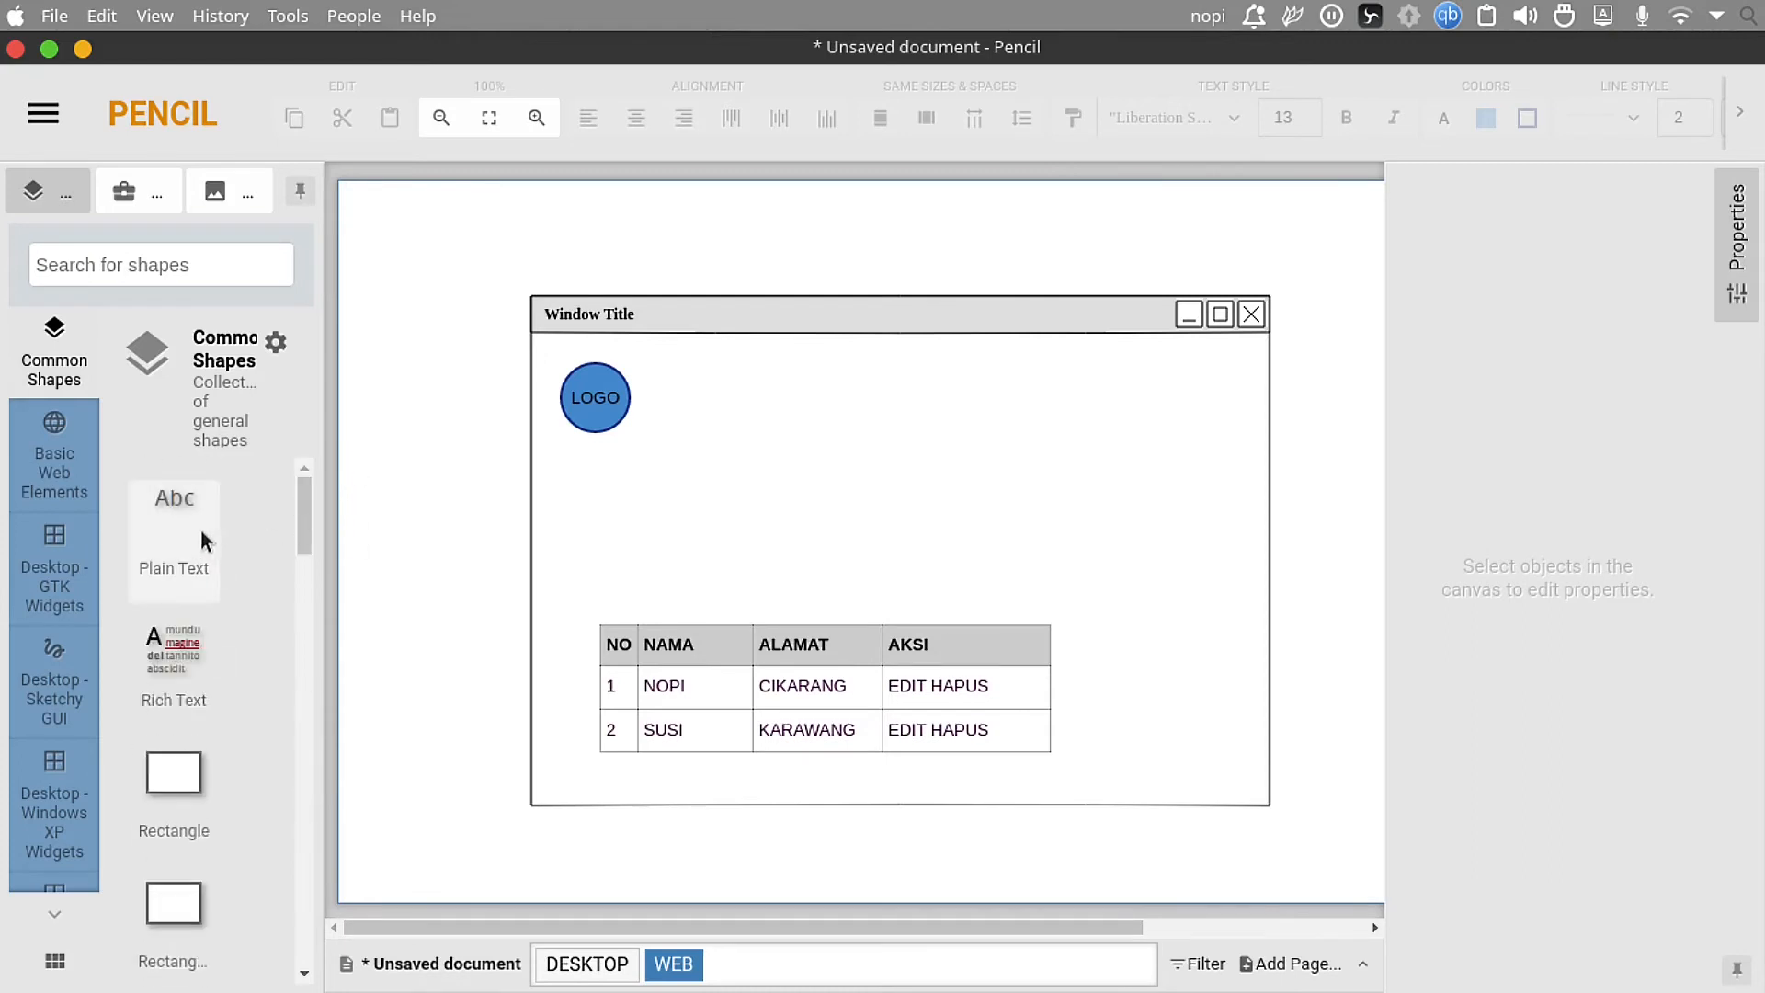
pyautogui.click(57, 441)
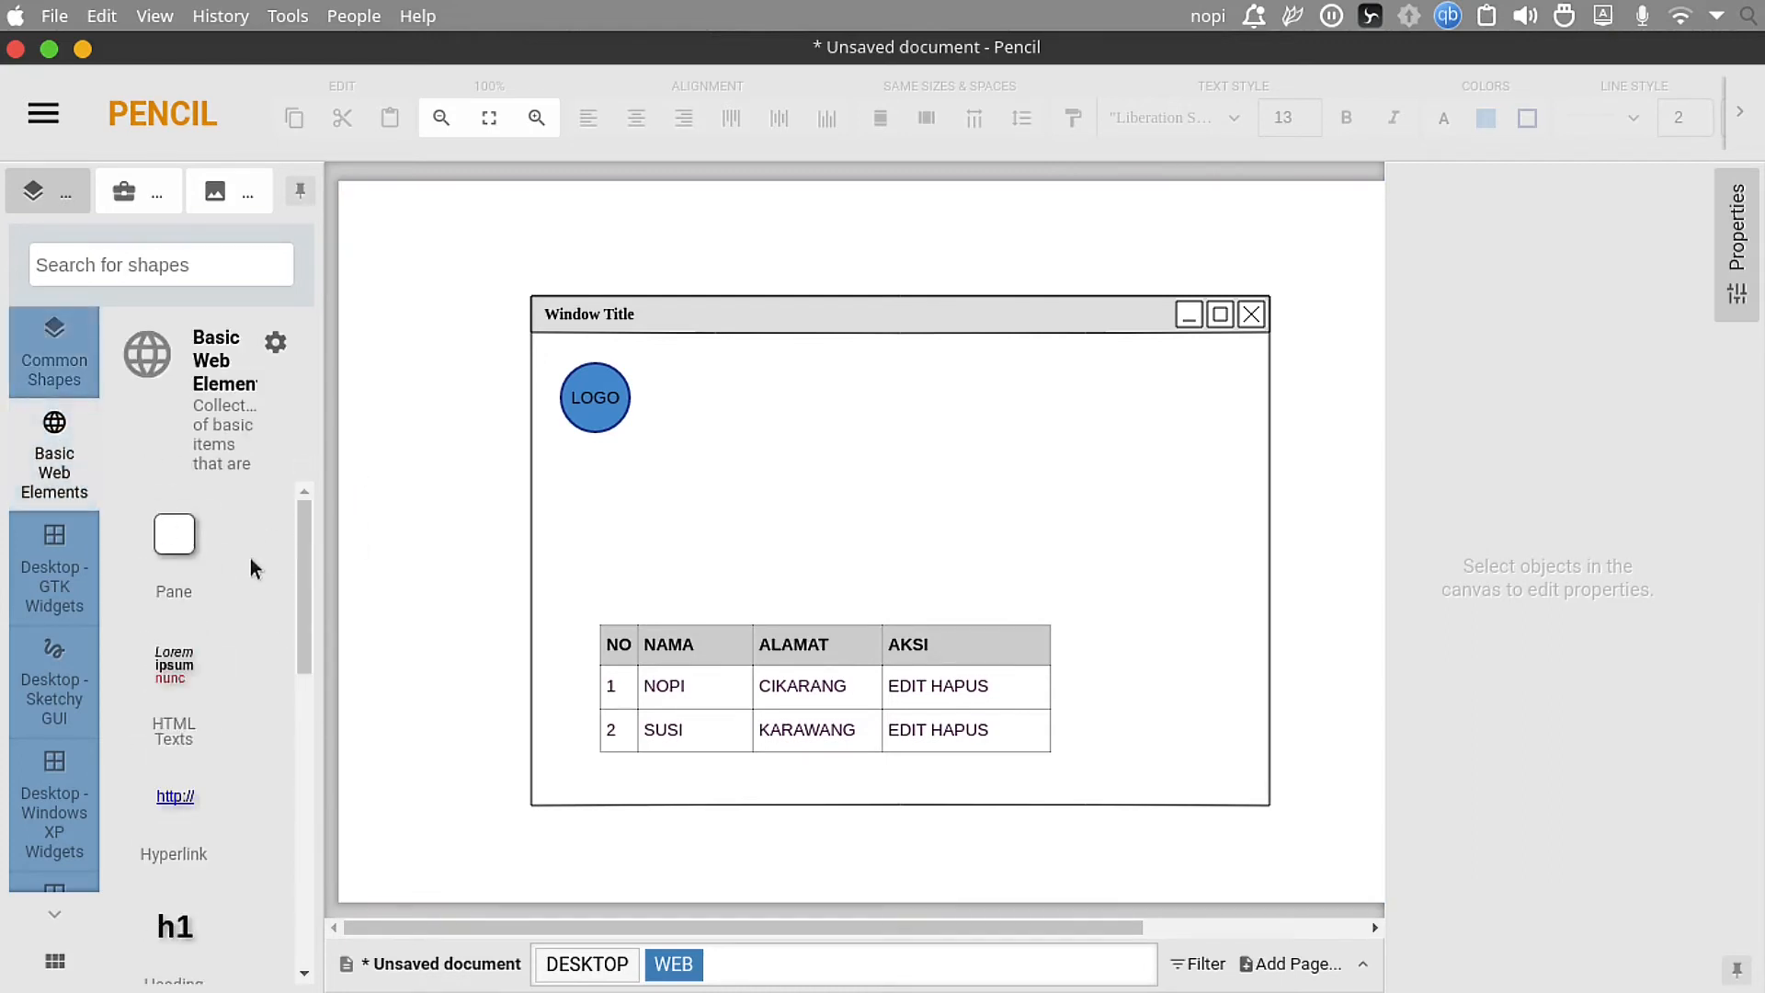
pyautogui.scroll(-5, 288, 652)
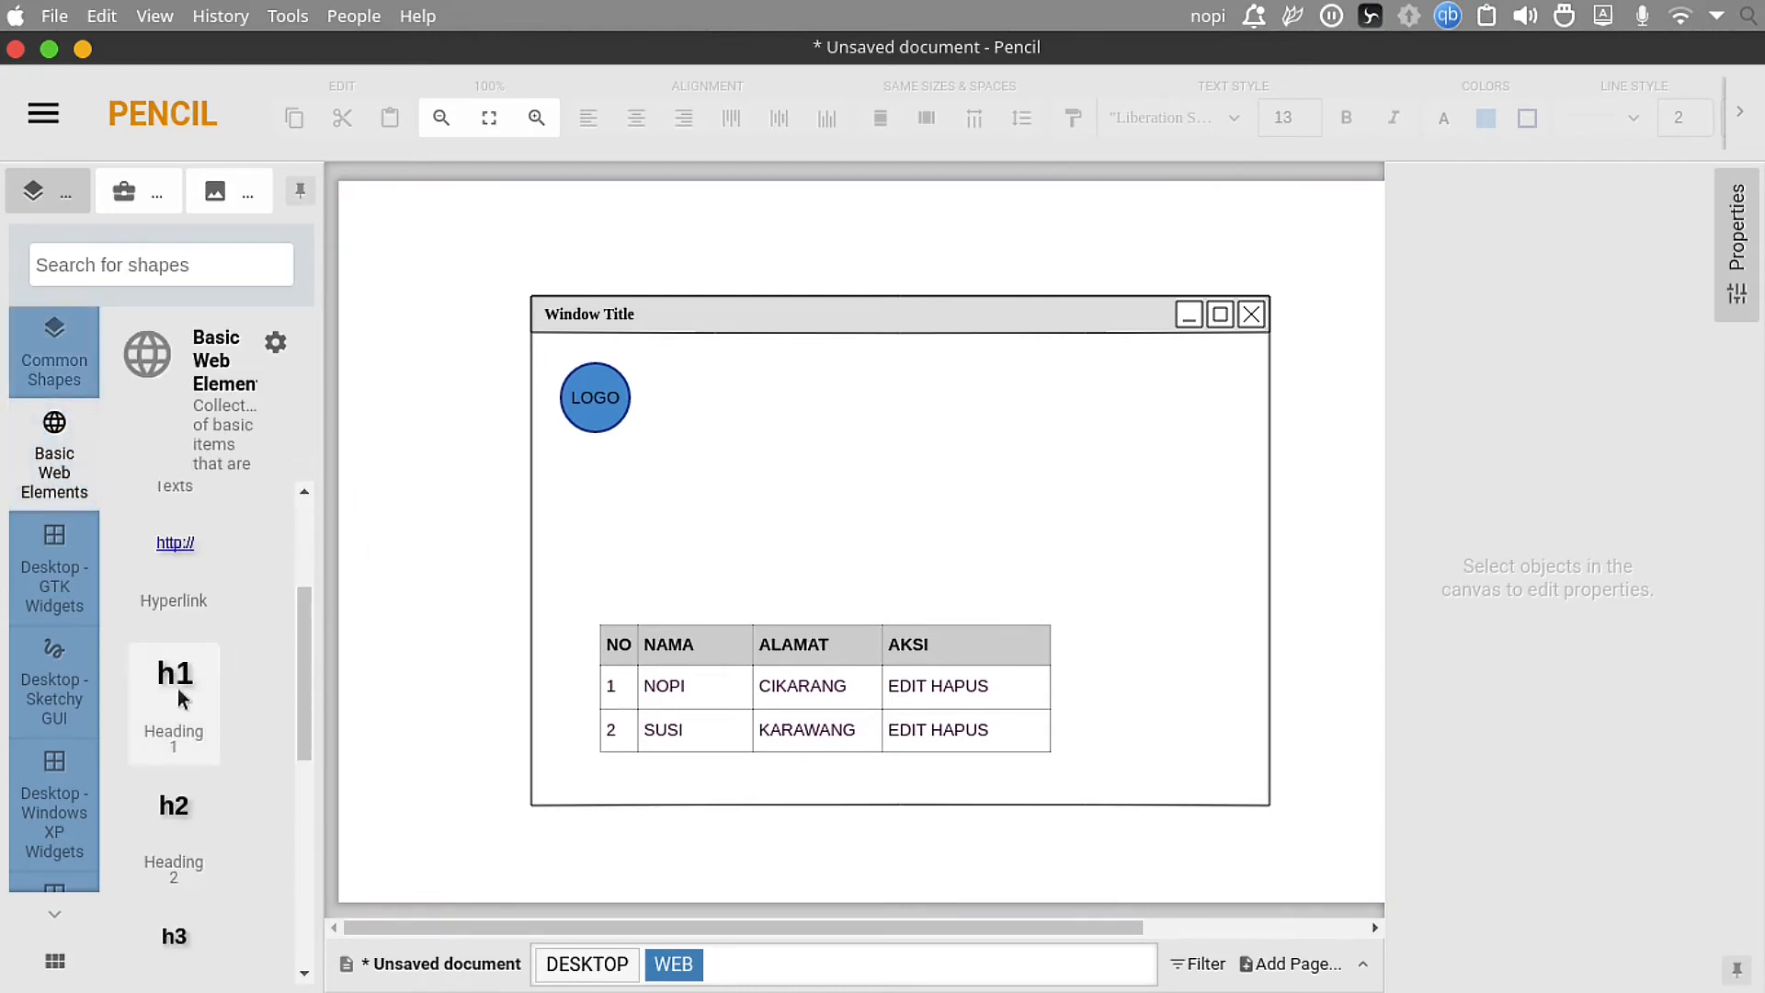
pyautogui.moveTo(179, 688); pyautogui.dragTo(772, 395)
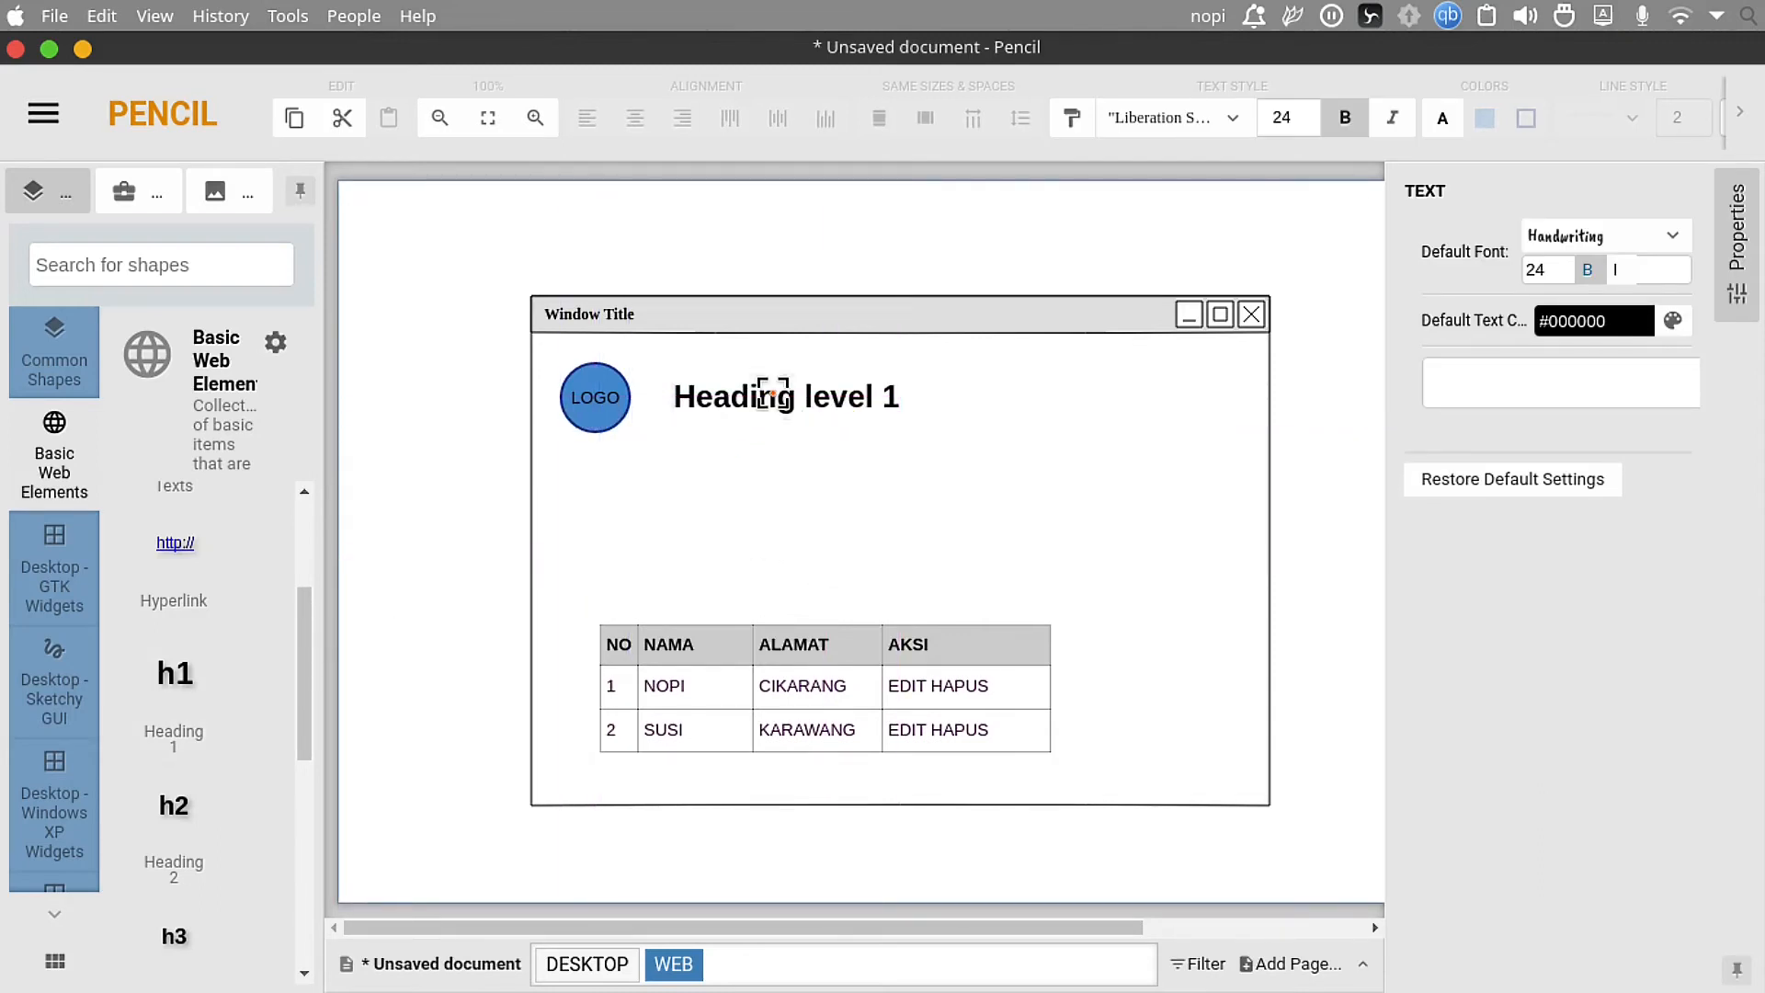
# Step: Replace the level 1 heading's text with SISTEM INFORMASI XYZ
pyautogui.doubleClick(772, 396)
pyautogui.write('APL')
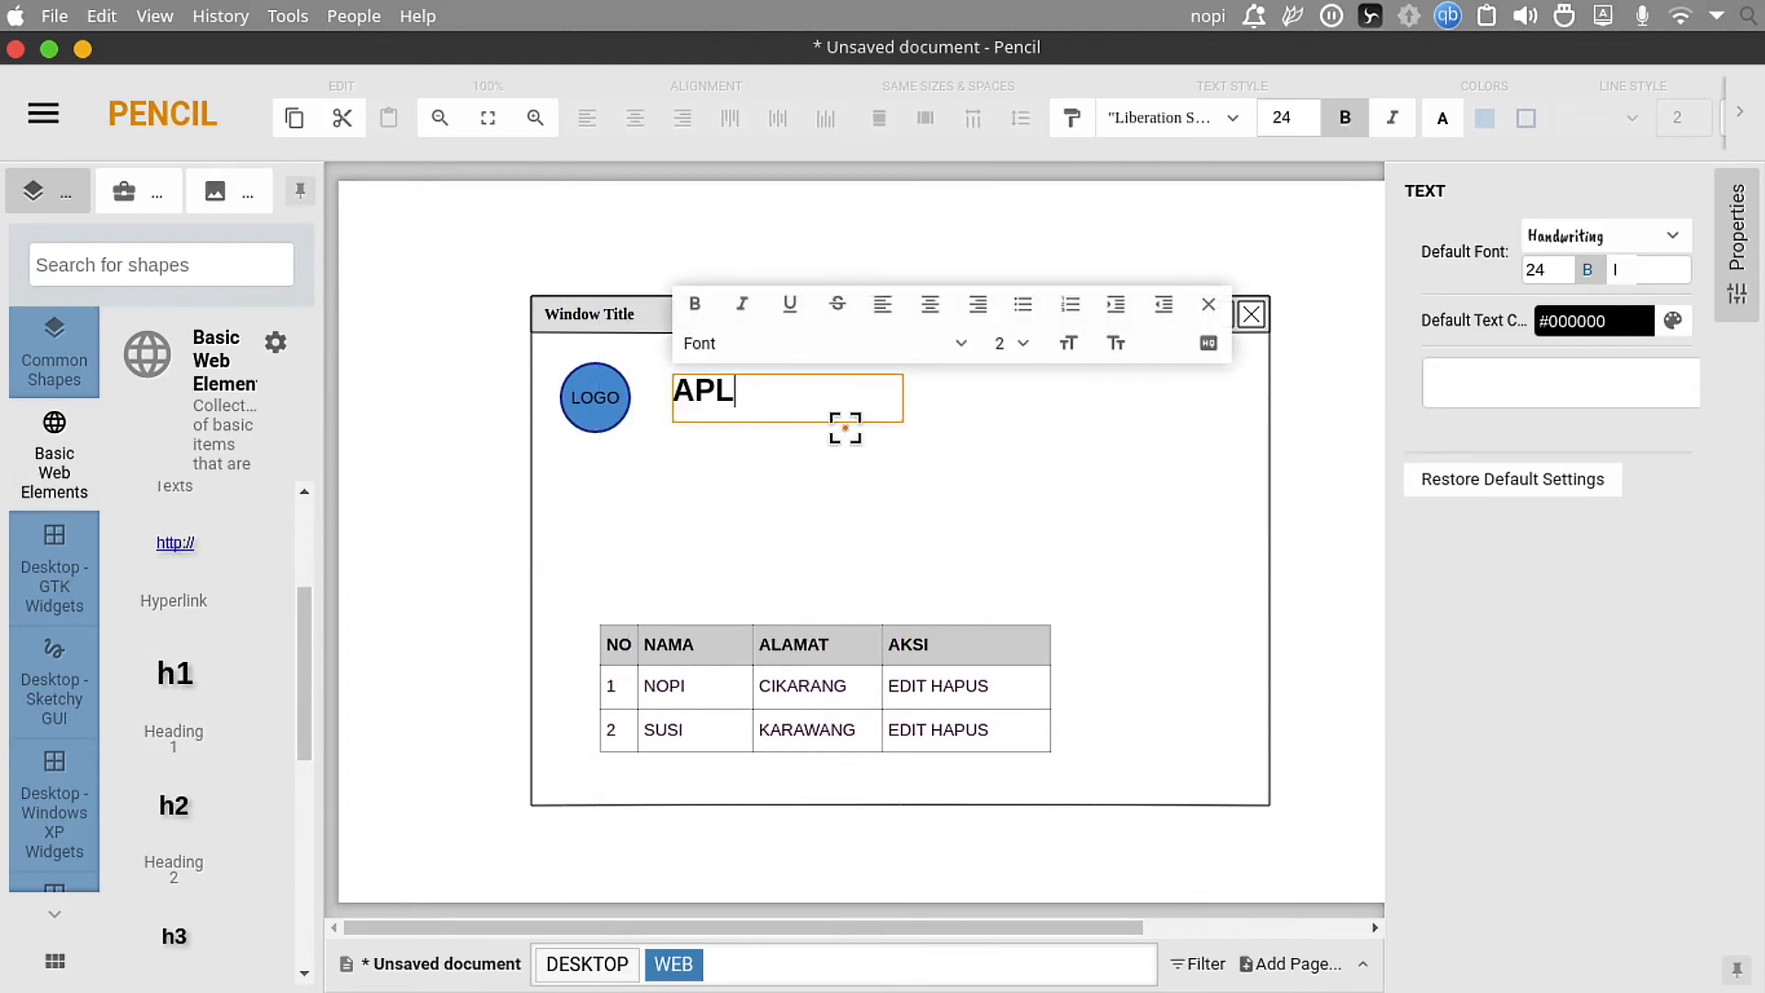
pyautogui.press('BackSpace')
pyautogui.press('BackSpace')
pyautogui.press('BackSpace')
pyautogui.write('SISTEM')
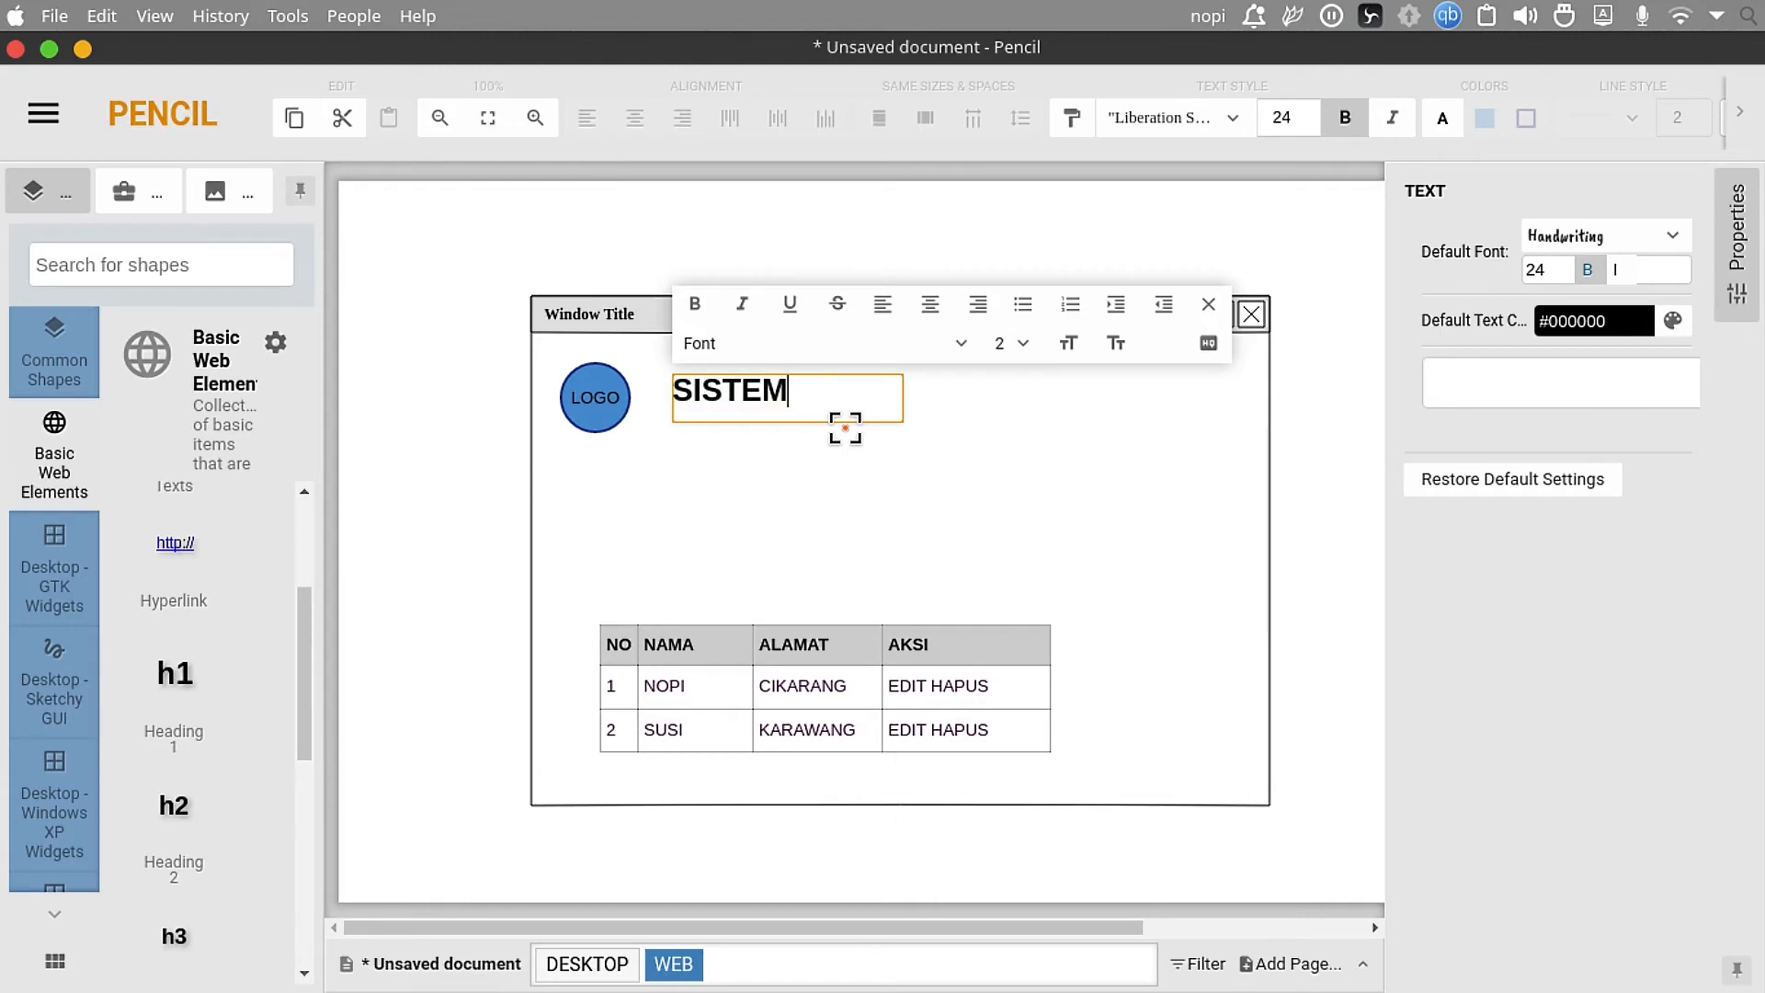
pyautogui.write(' INFORMASI')
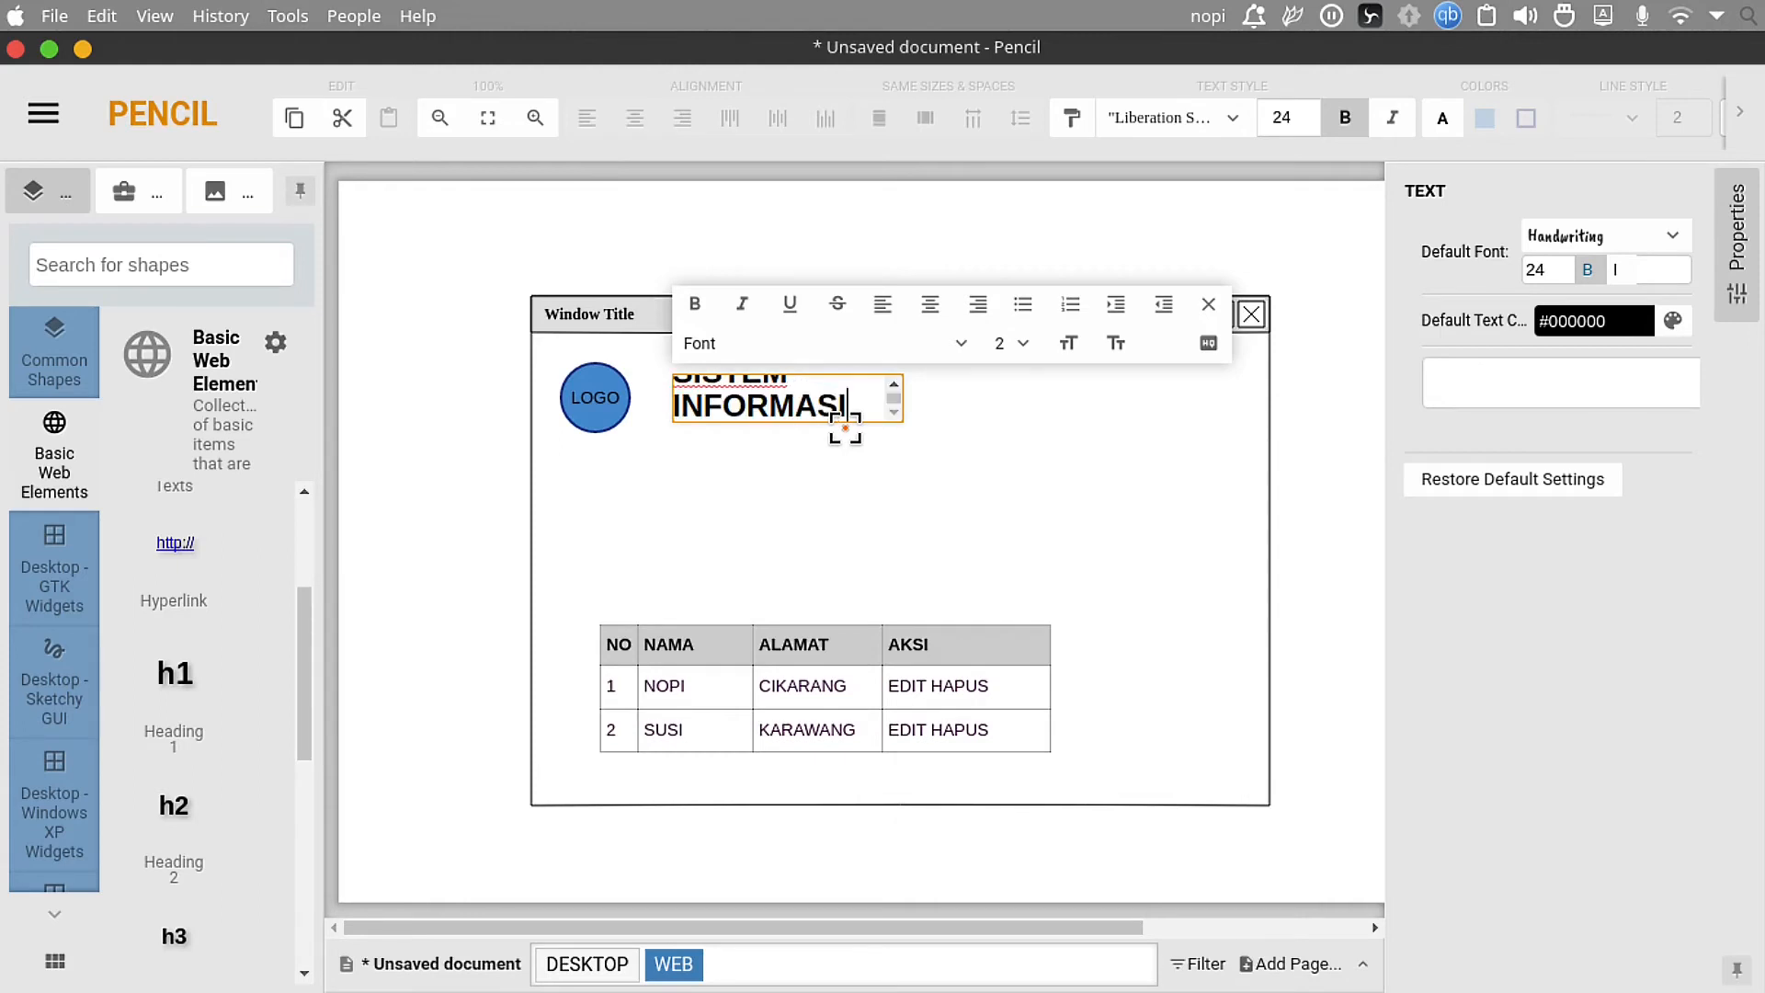
pyautogui.write(' XYZ')
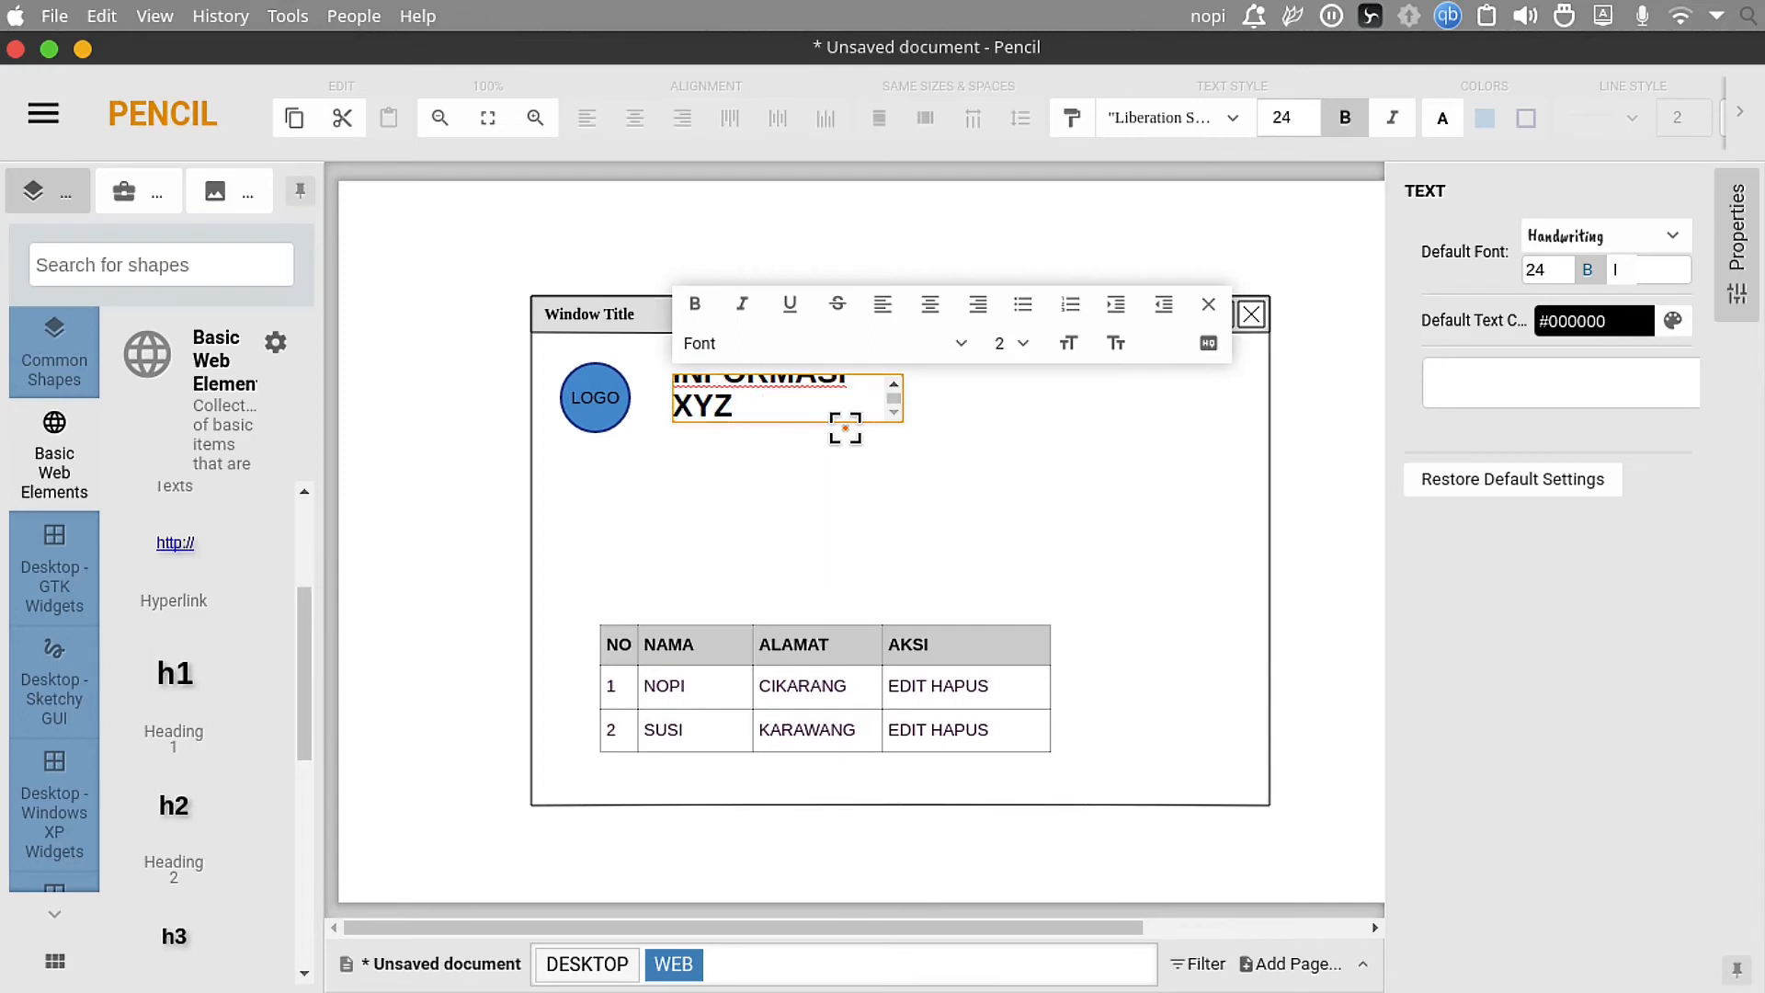
pyautogui.click(429, 446)
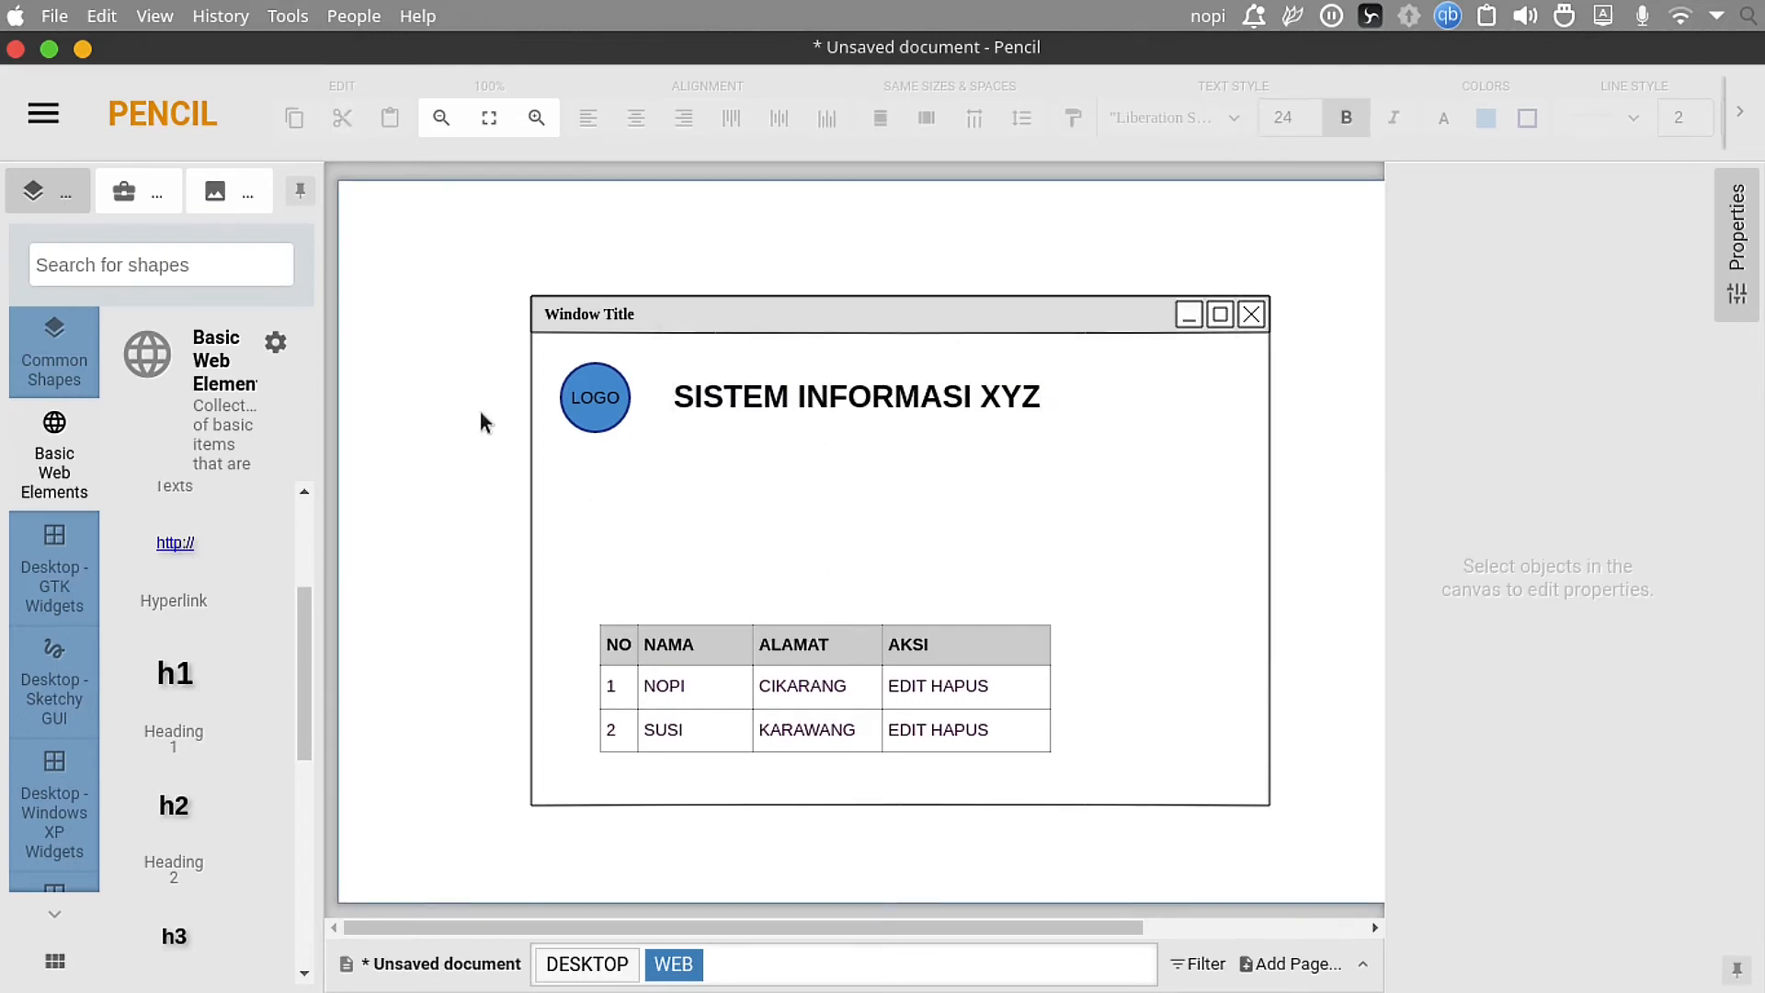
# Step: Place a Heading 2 directly below the main heading and change its text to Form Data Karyawan
pyautogui.moveTo(197, 826); pyautogui.dragTo(766, 455)
pyautogui.doubleClick(766, 452)
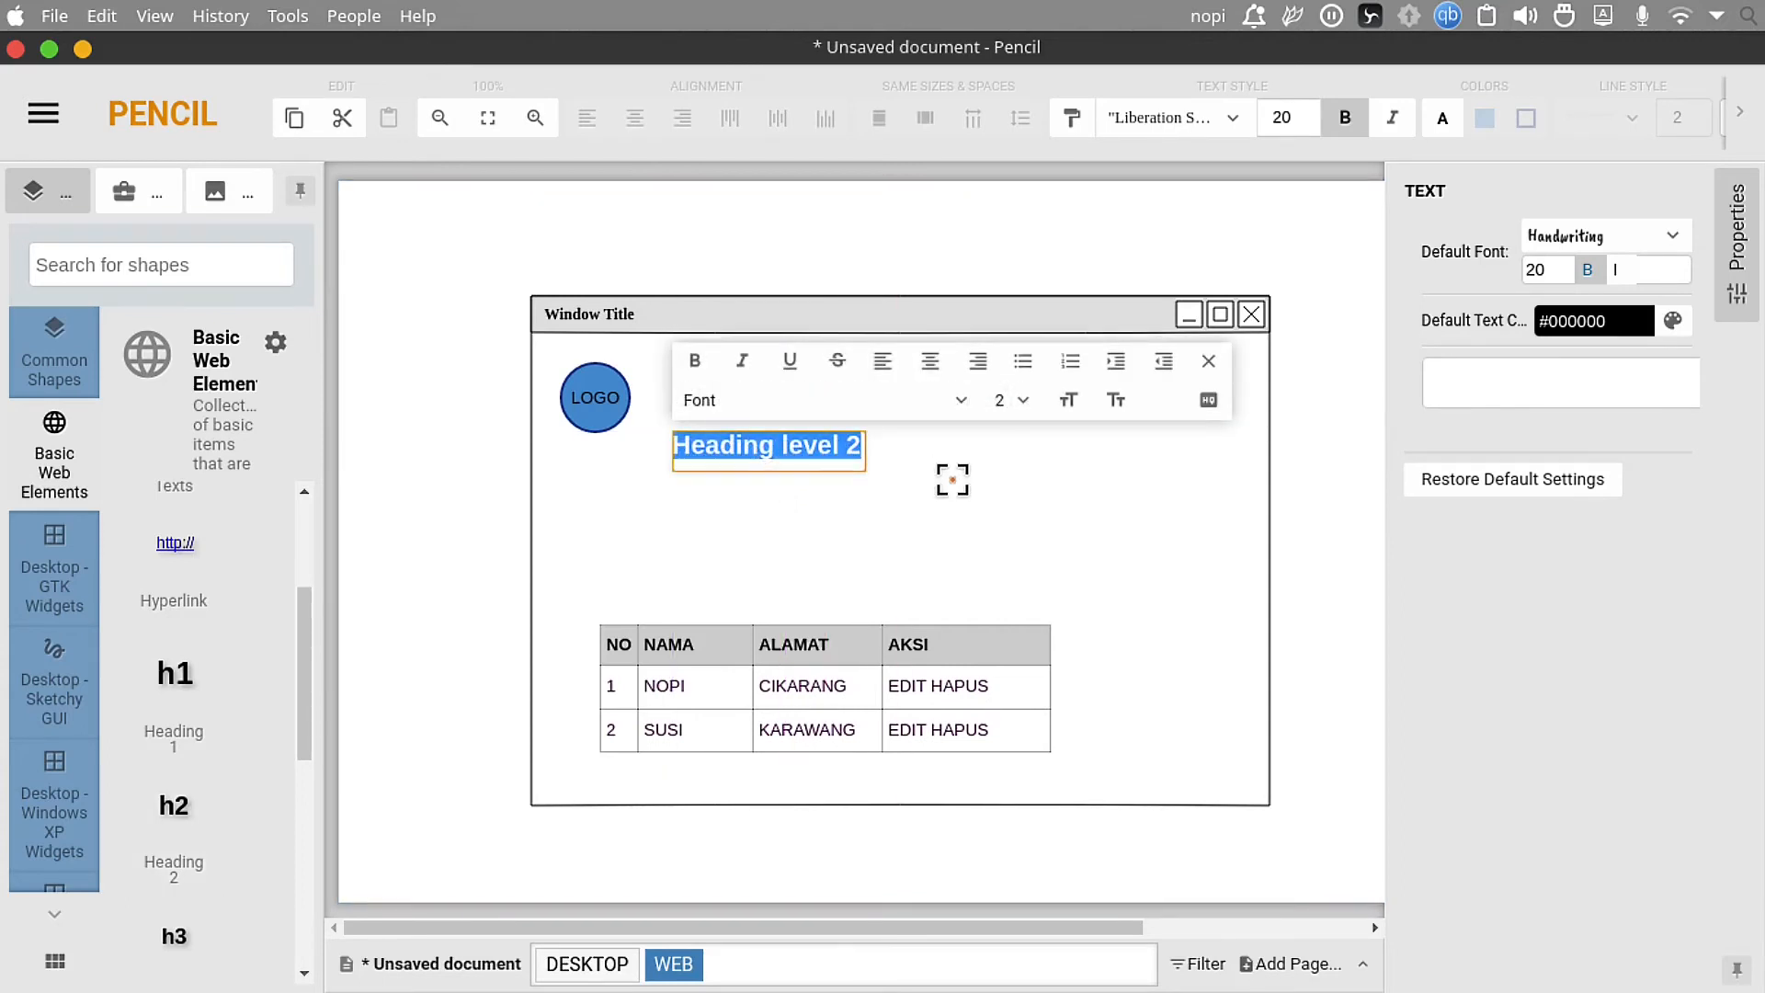
pyautogui.write('Form D')
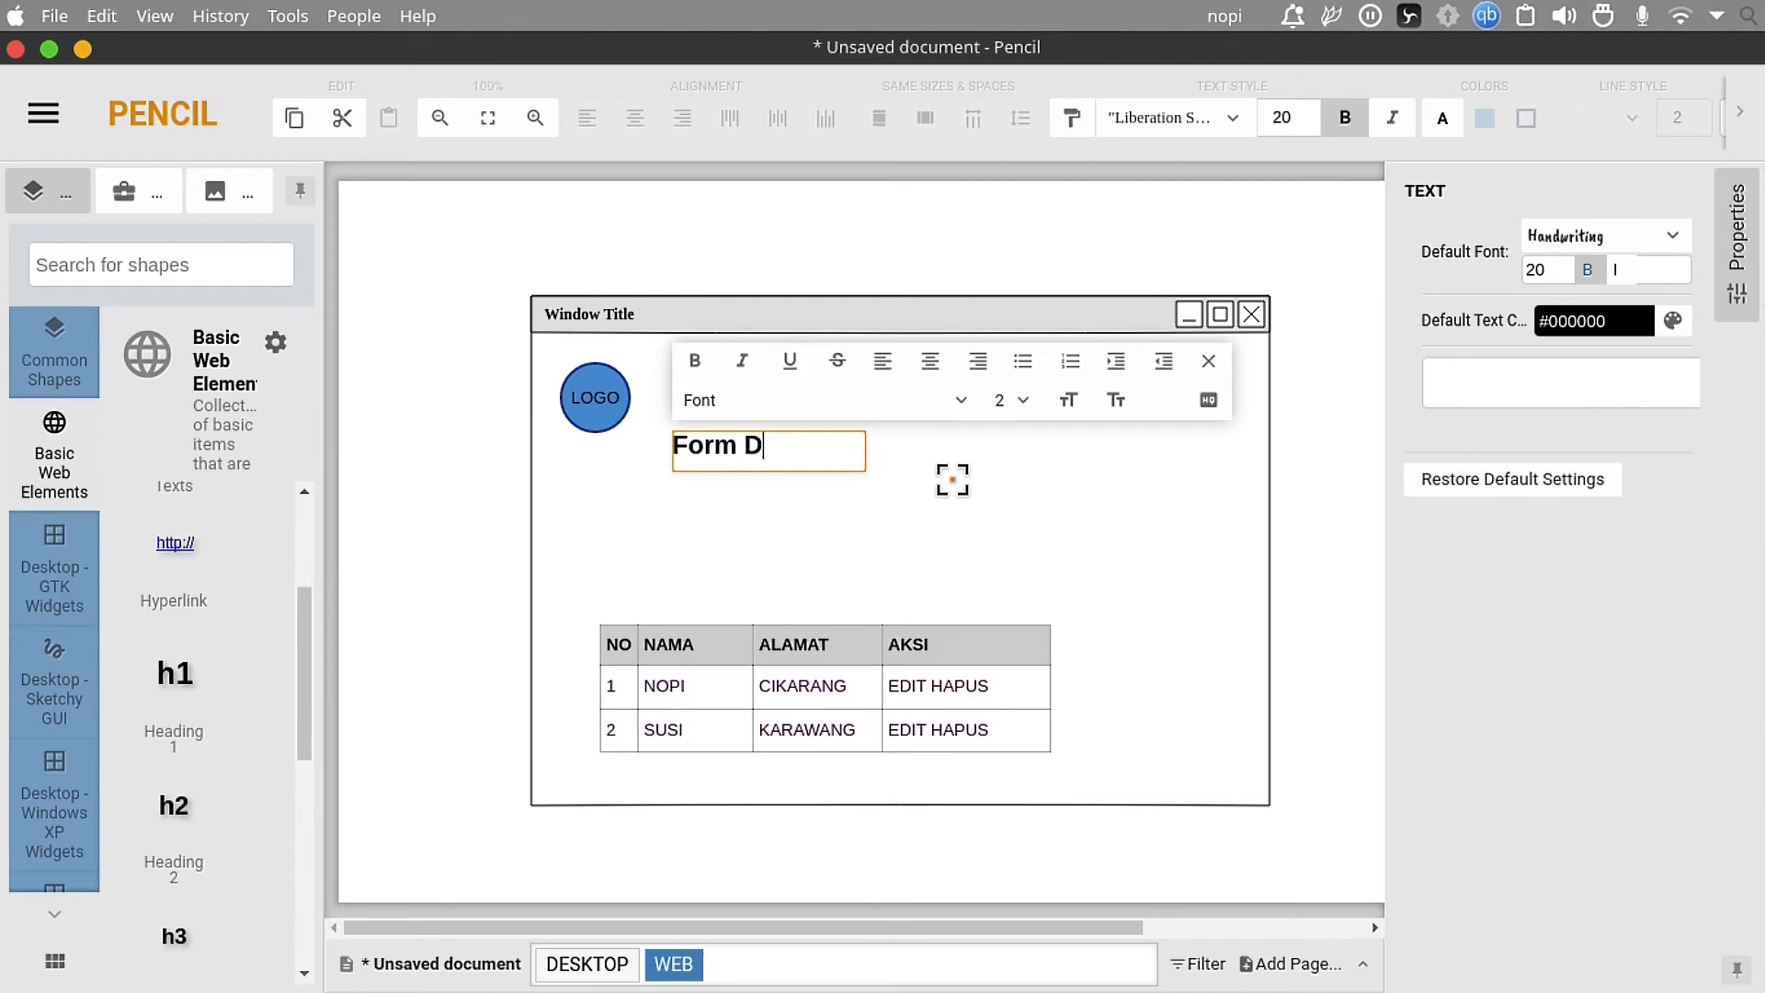
pyautogui.write('ata Ka')
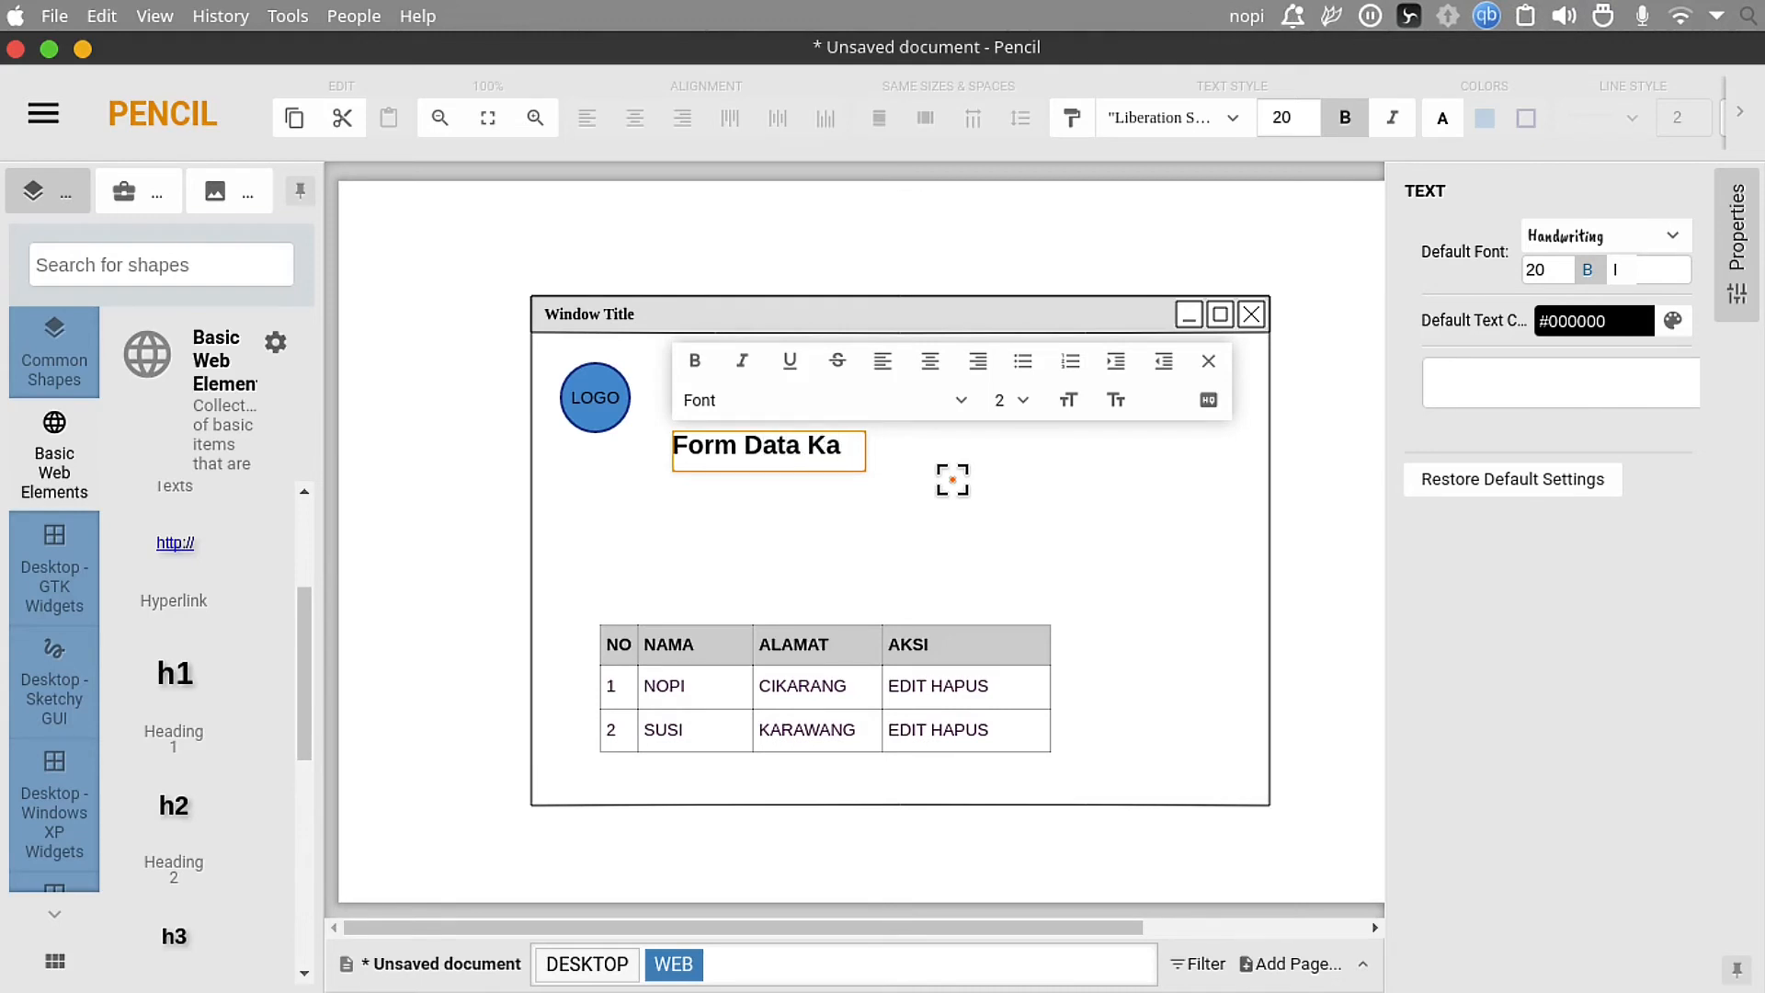
pyautogui.write('ryawan')
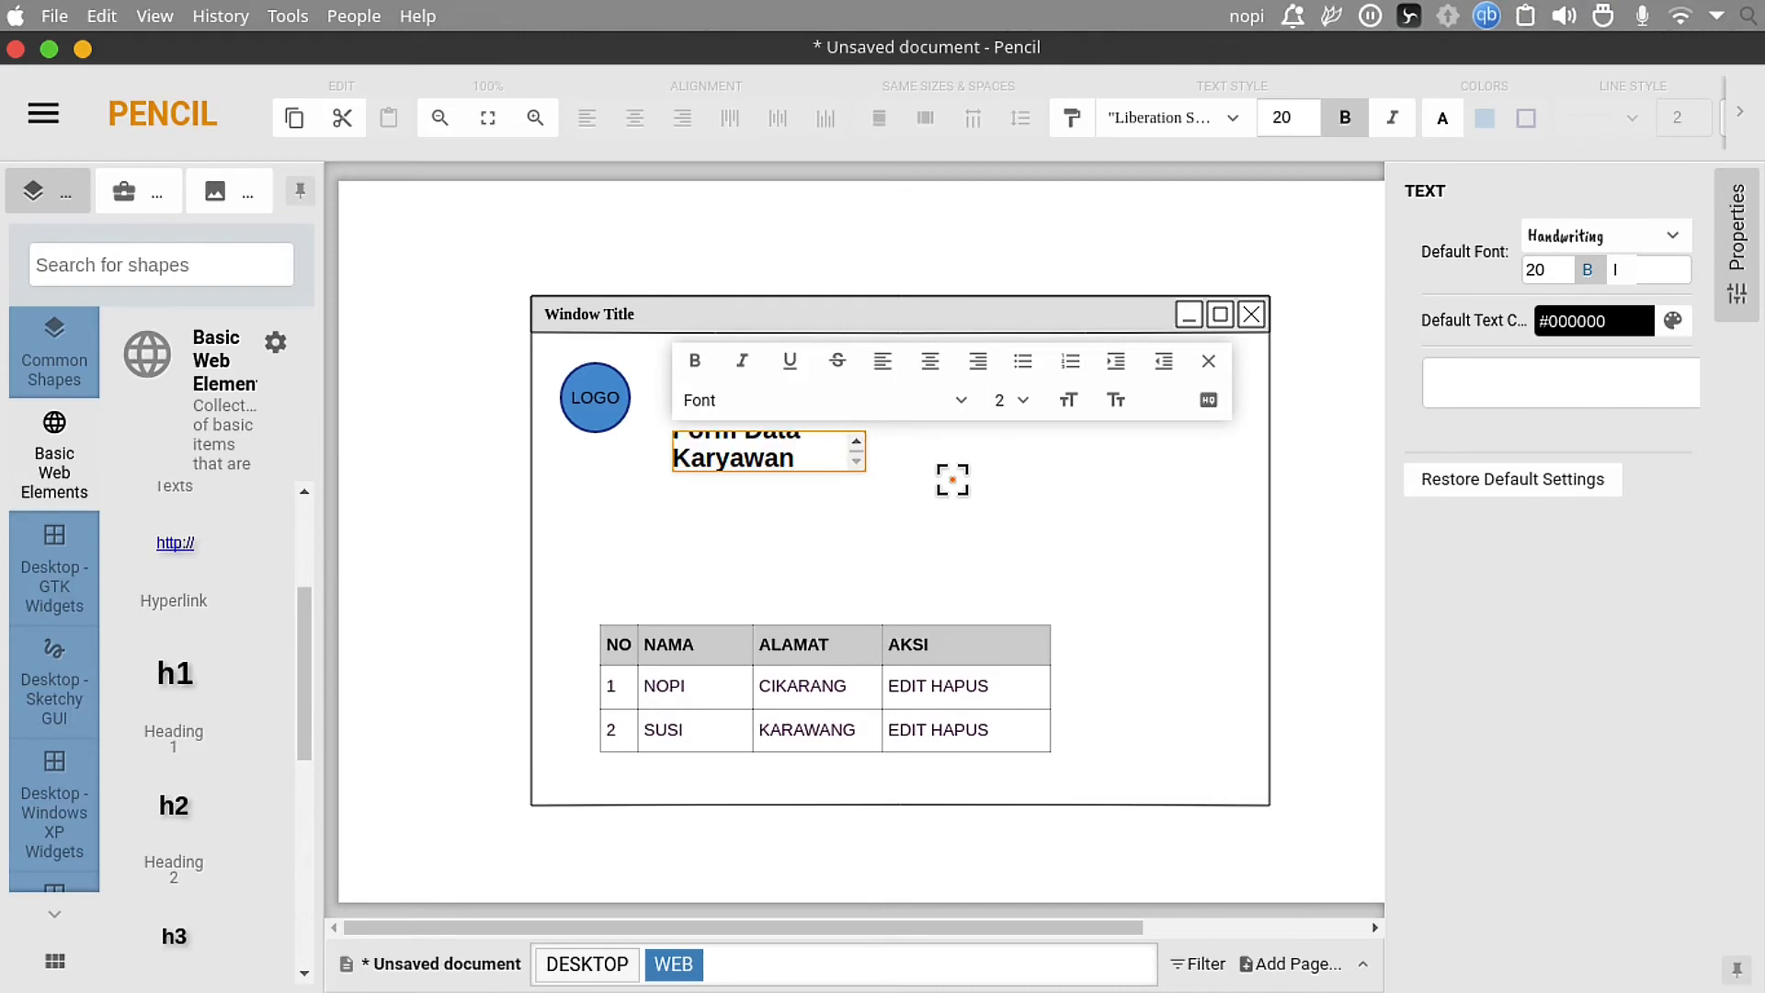
pyautogui.click(477, 563)
# Step: Set the font size of the Form Data Karyawan heading to 18 and deselect it
pyautogui.click(793, 455)
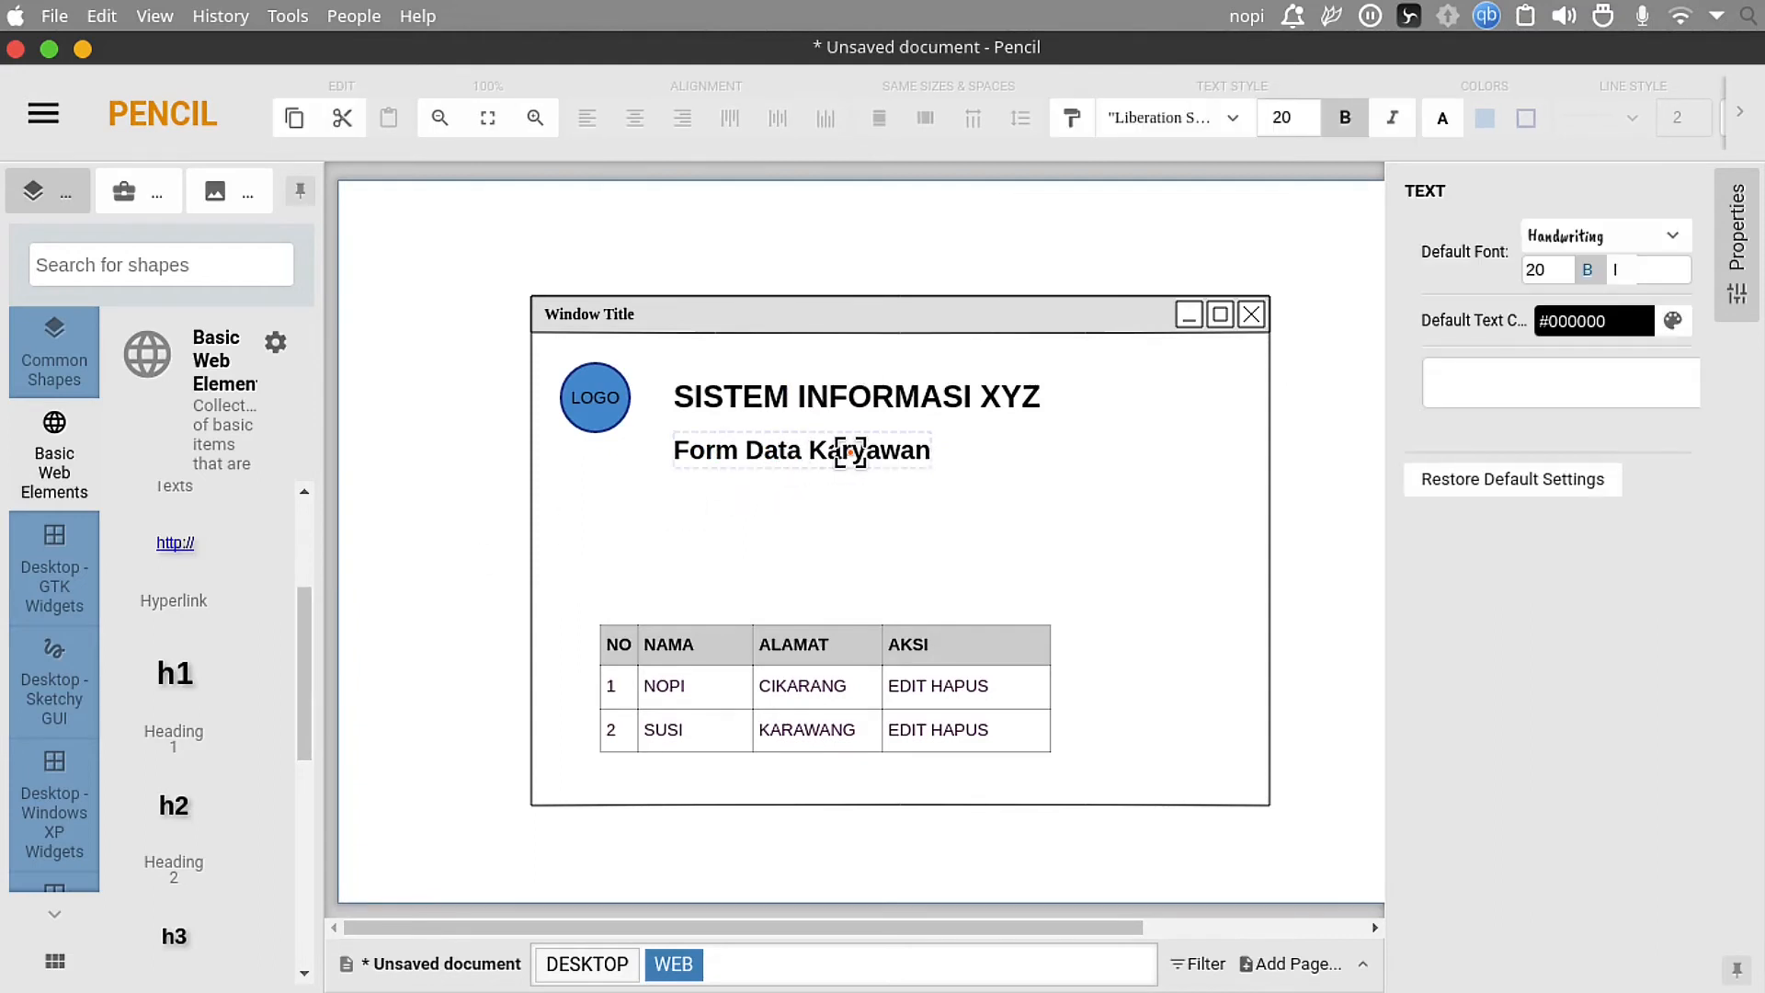
pyautogui.click(1310, 124)
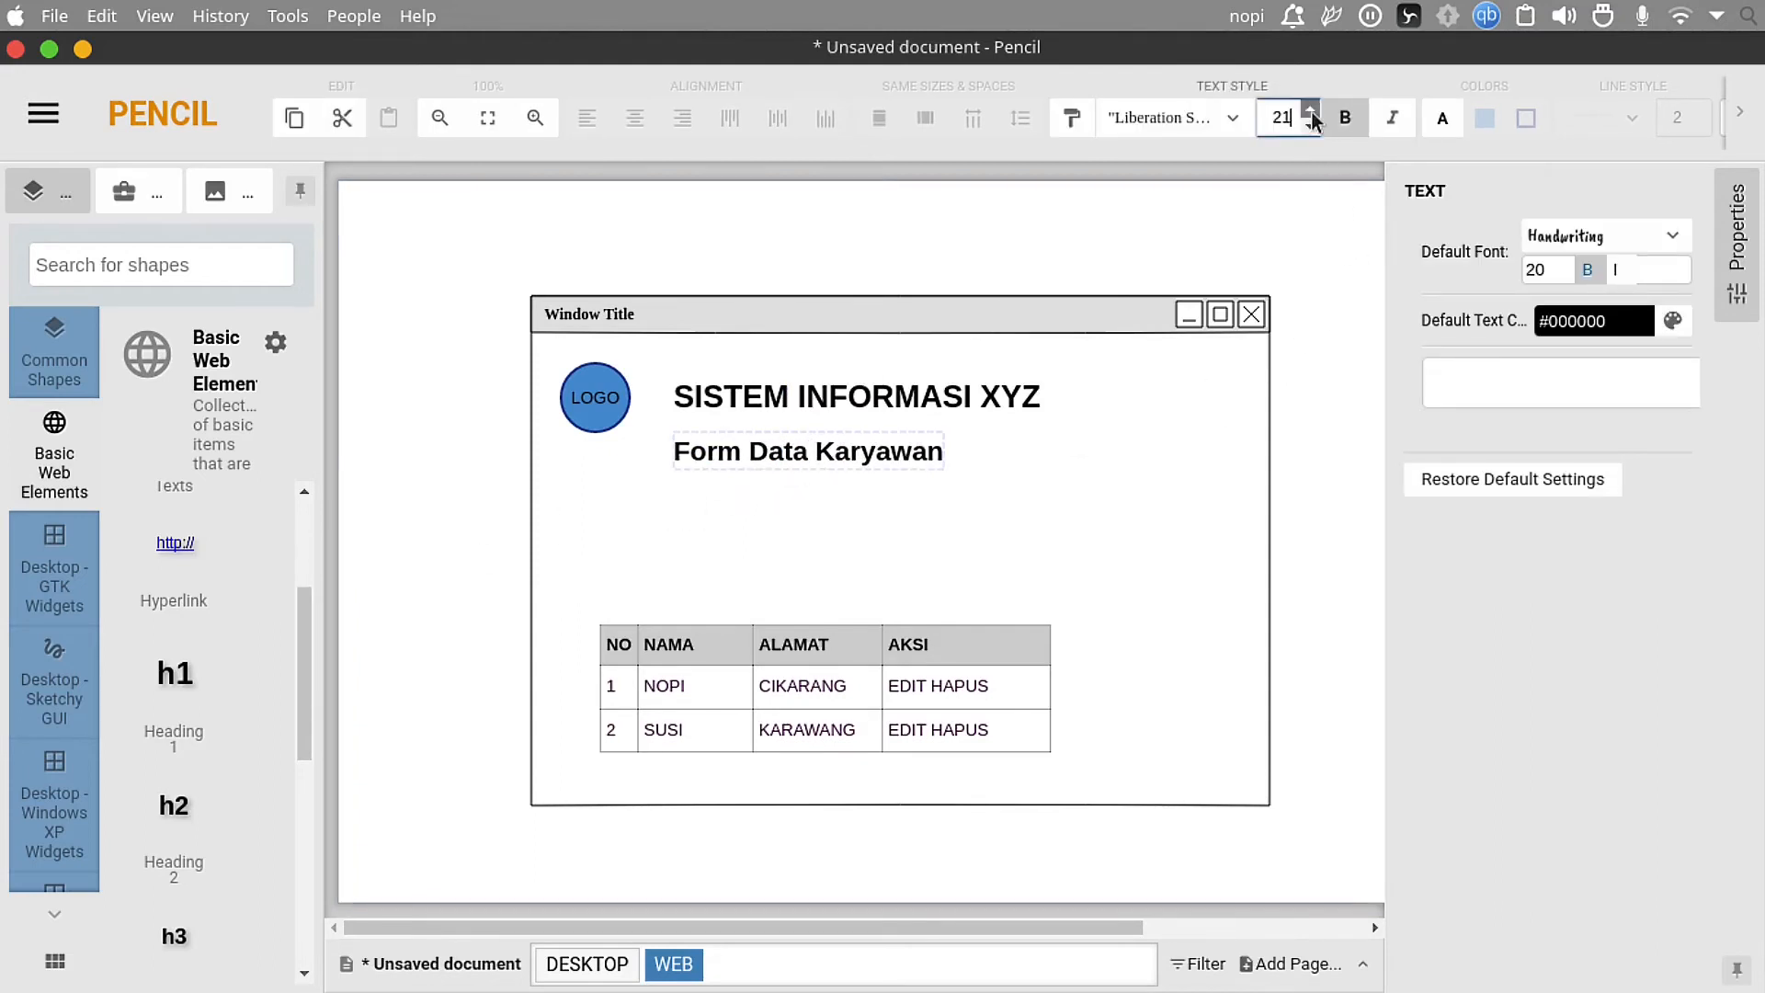
pyautogui.click(1310, 124)
pyautogui.click(478, 471)
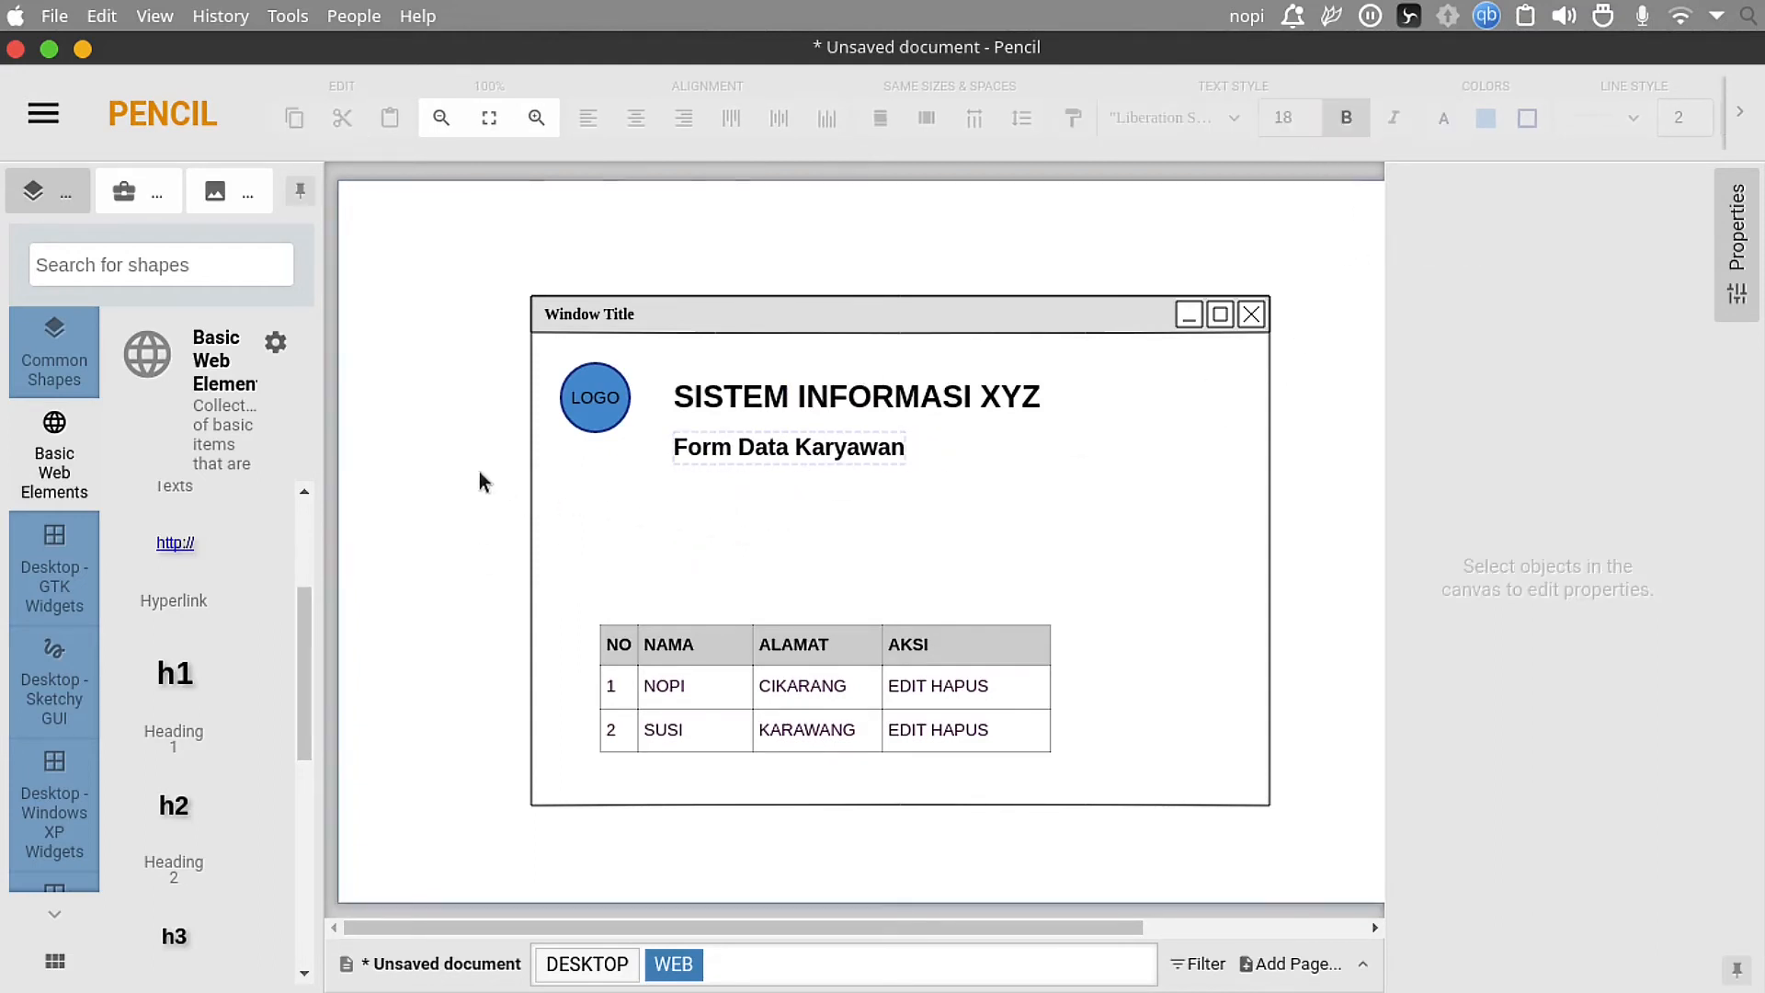
# Step: Move the data table down and to the right so its left edge lines up with the two headings
pyautogui.moveTo(447, 552); pyautogui.dragTo(1153, 827)
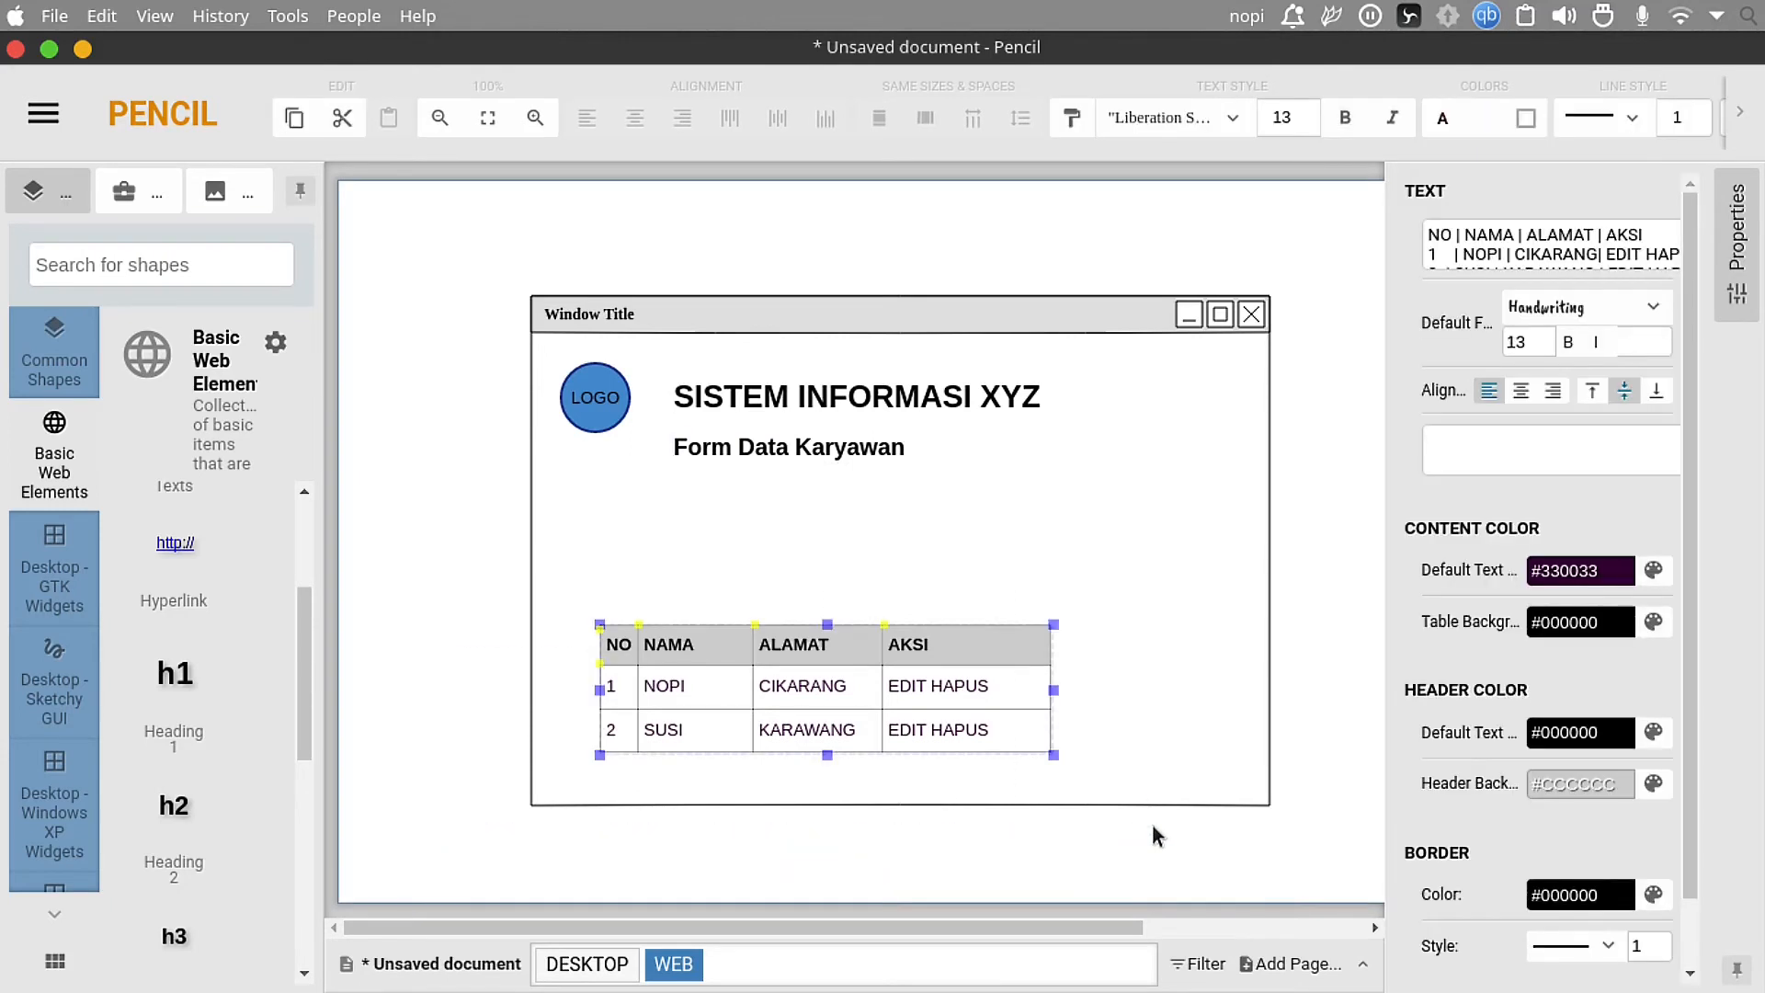
pyautogui.hotkey('shift', 'Down')
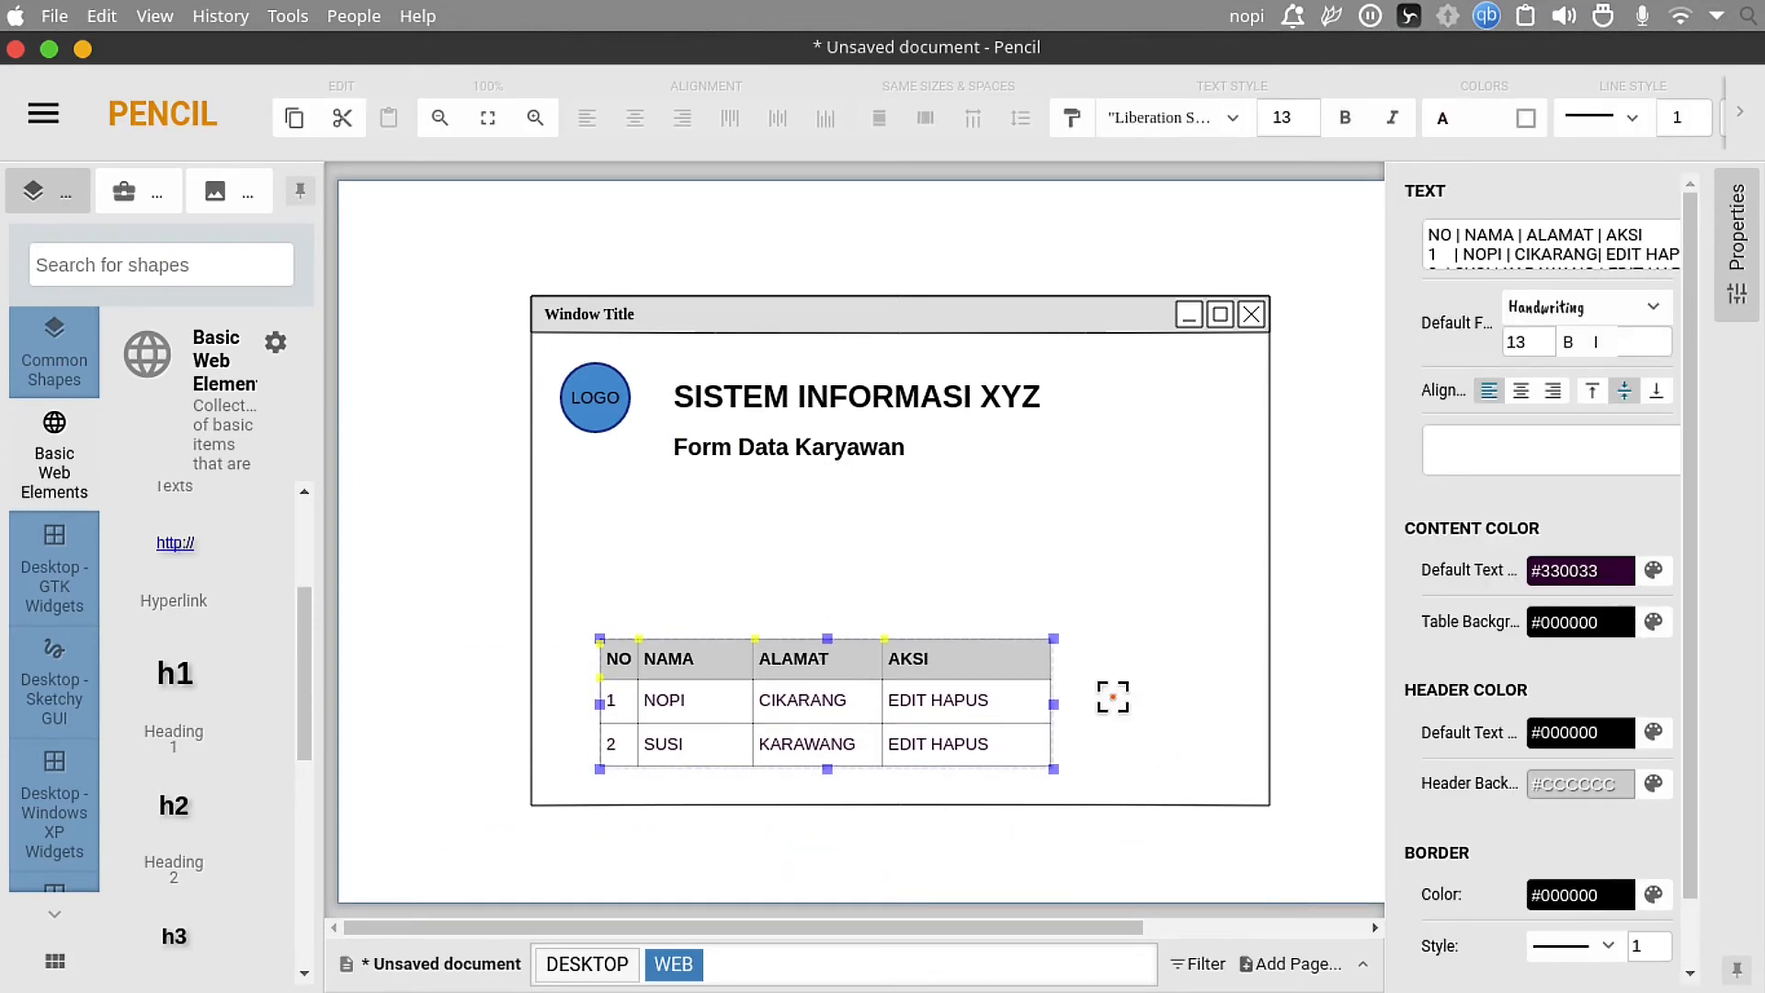
pyautogui.moveTo(938, 643); pyautogui.dragTo(1010, 666)
pyautogui.click(903, 855)
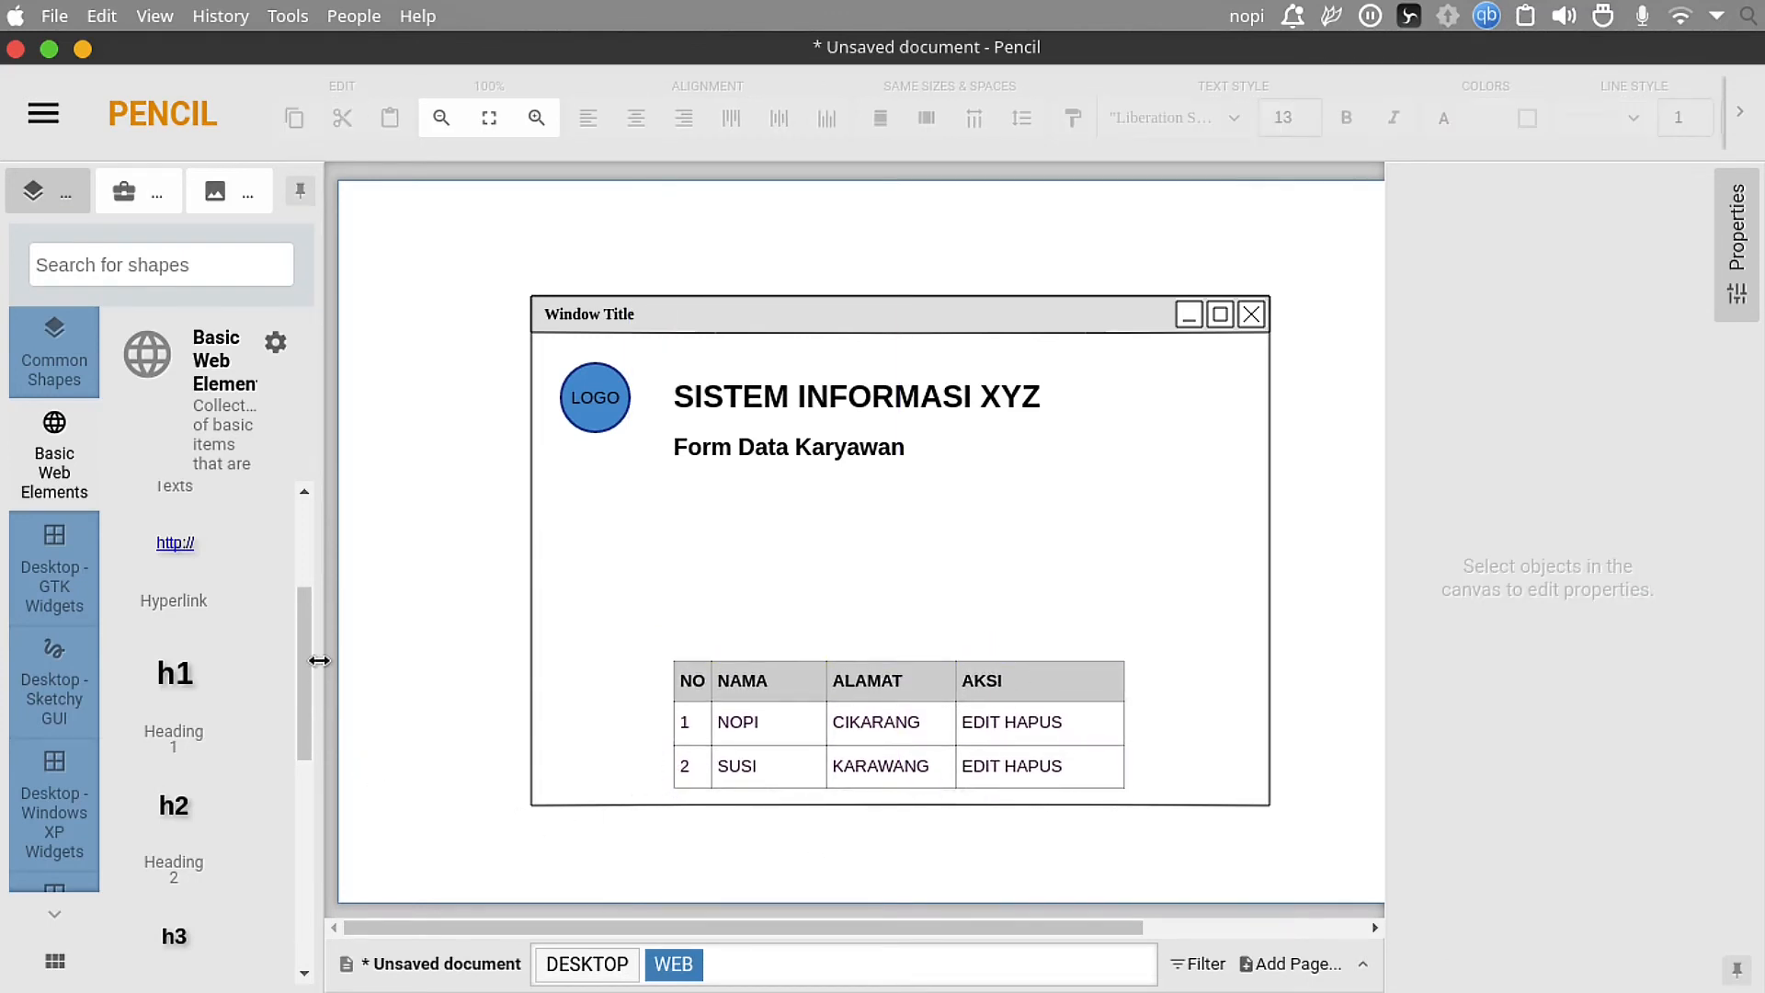
# Step: Place a Bread Crumb from the Basic Web Elements collection below the Form Data Karyawan heading and deselect it
pyautogui.moveTo(306, 660); pyautogui.dragTo(313, 504)
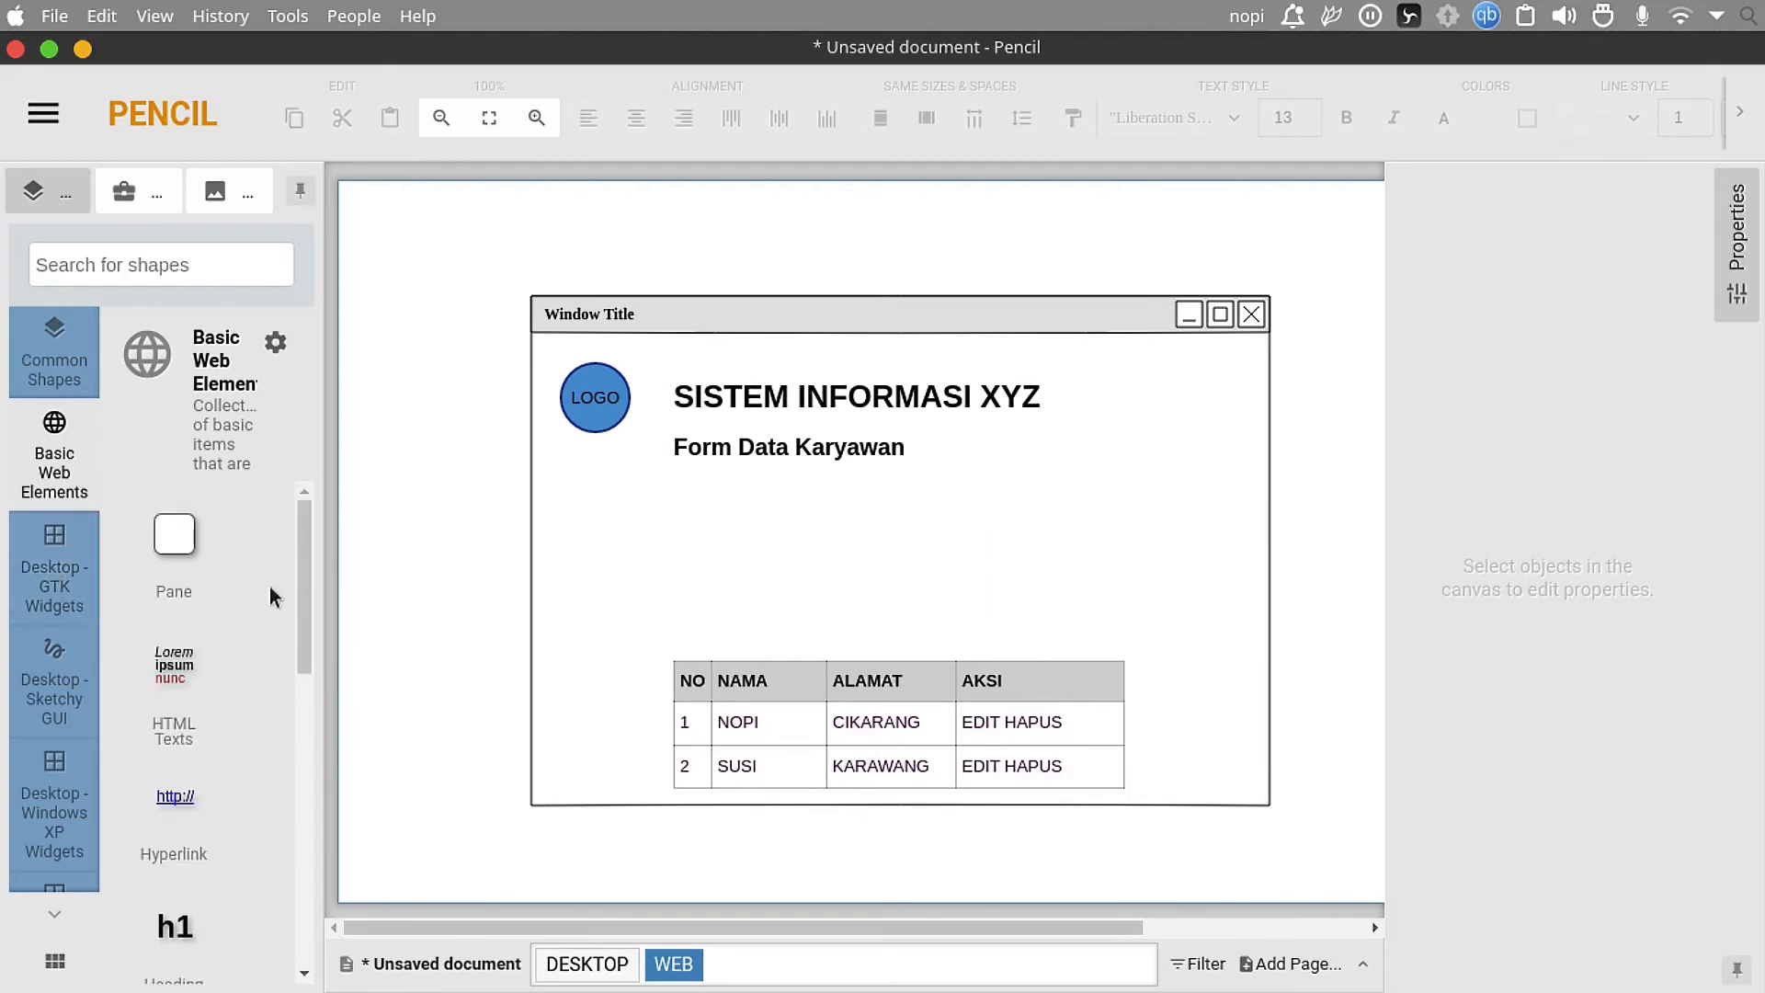
pyautogui.moveTo(306, 563); pyautogui.dragTo(355, 864)
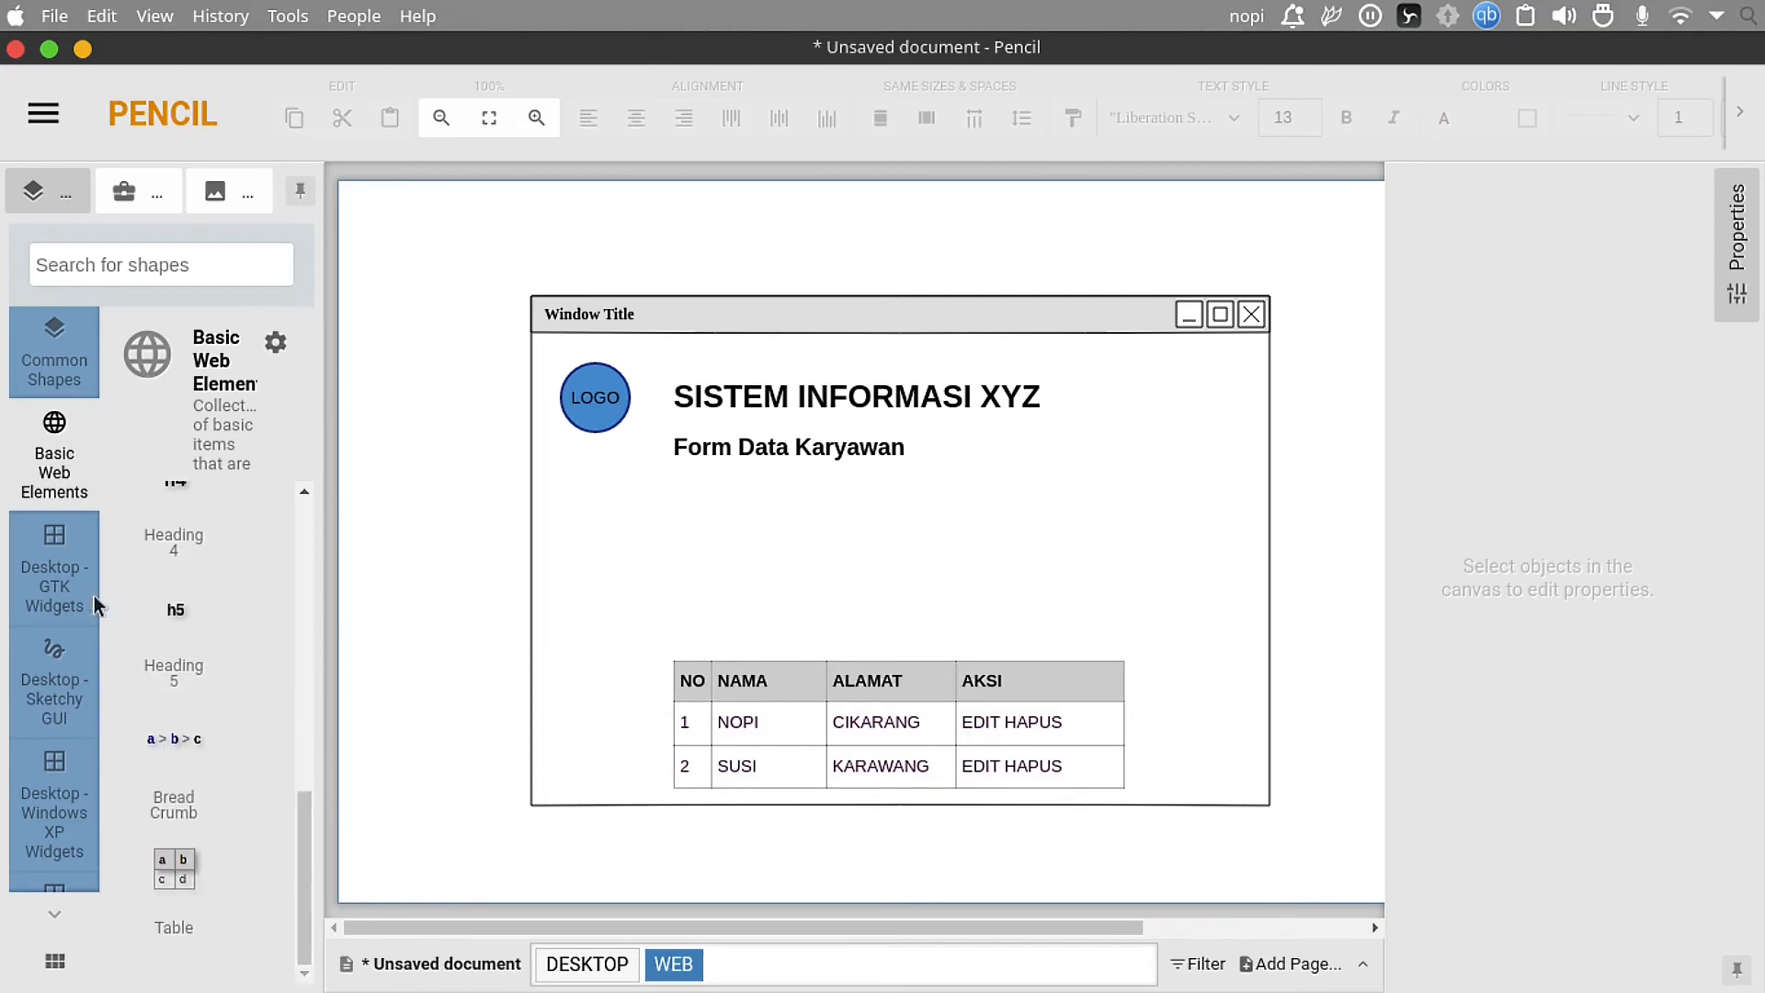
pyautogui.moveTo(150, 813); pyautogui.dragTo(768, 508)
pyautogui.click(480, 578)
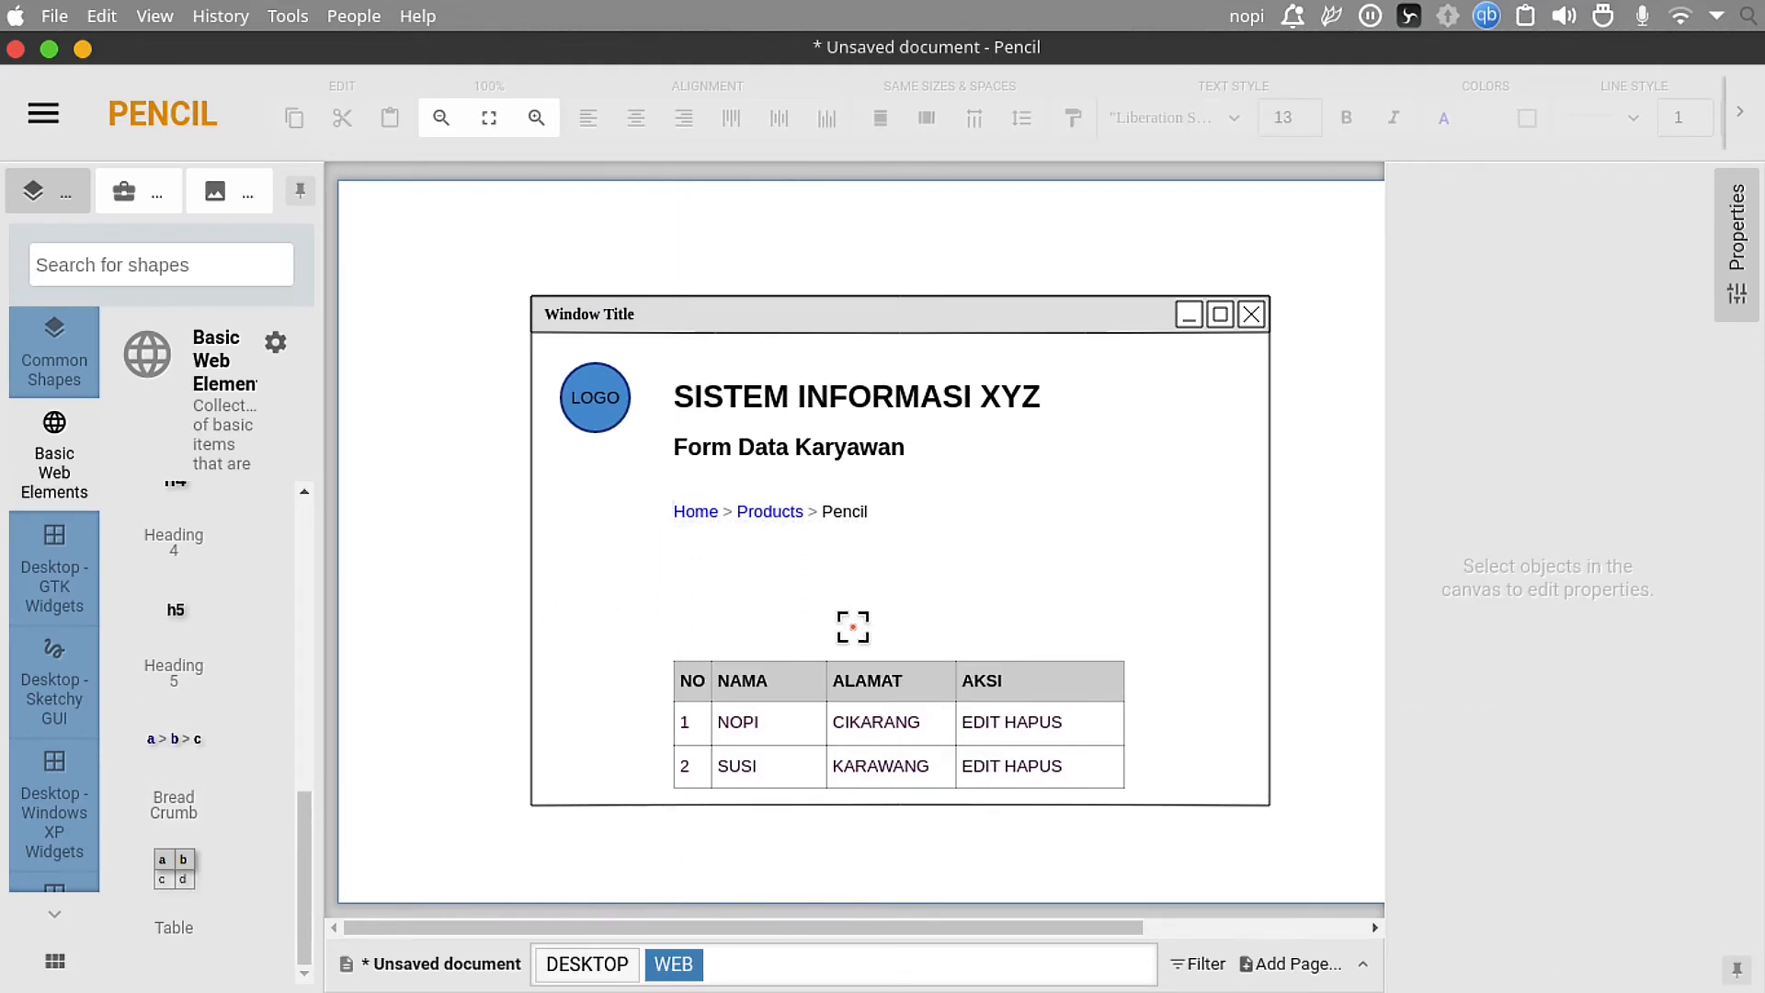
pyautogui.click(645, 589)
pyautogui.click(372, 571)
pyautogui.click(61, 581)
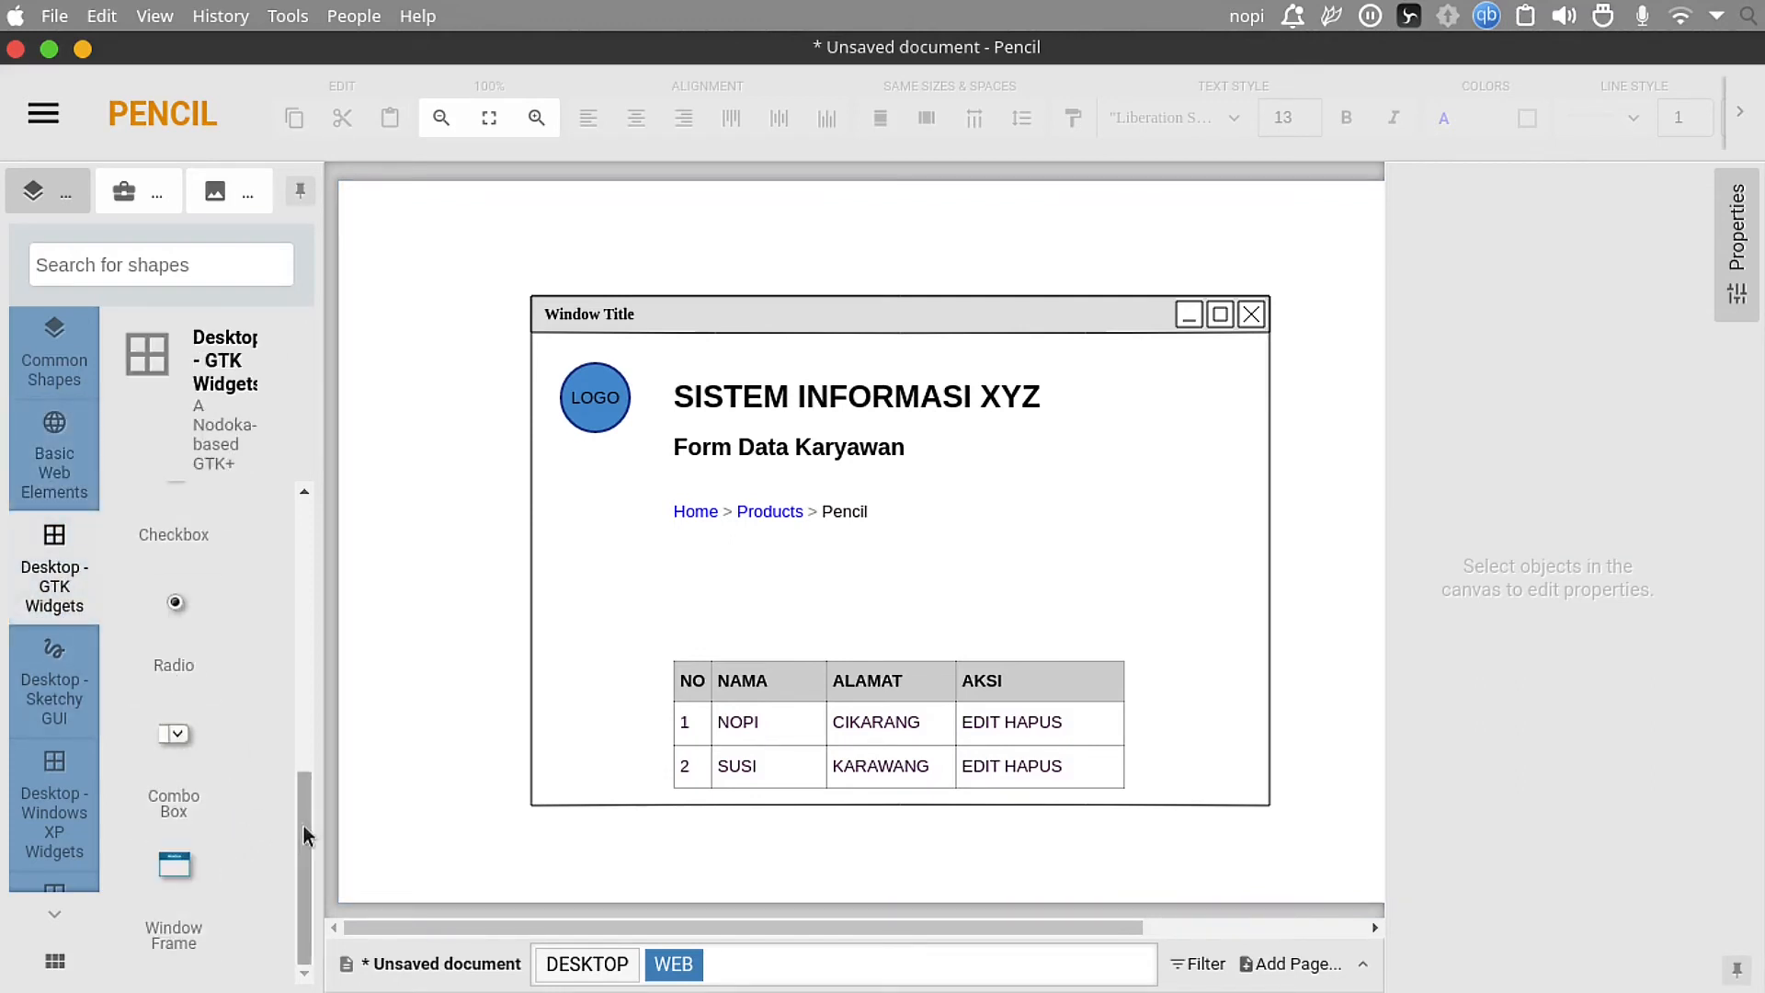
pyautogui.moveTo(304, 826); pyautogui.dragTo(308, 514)
pyautogui.moveTo(190, 553); pyautogui.dragTo(704, 548)
pyautogui.press('Delete')
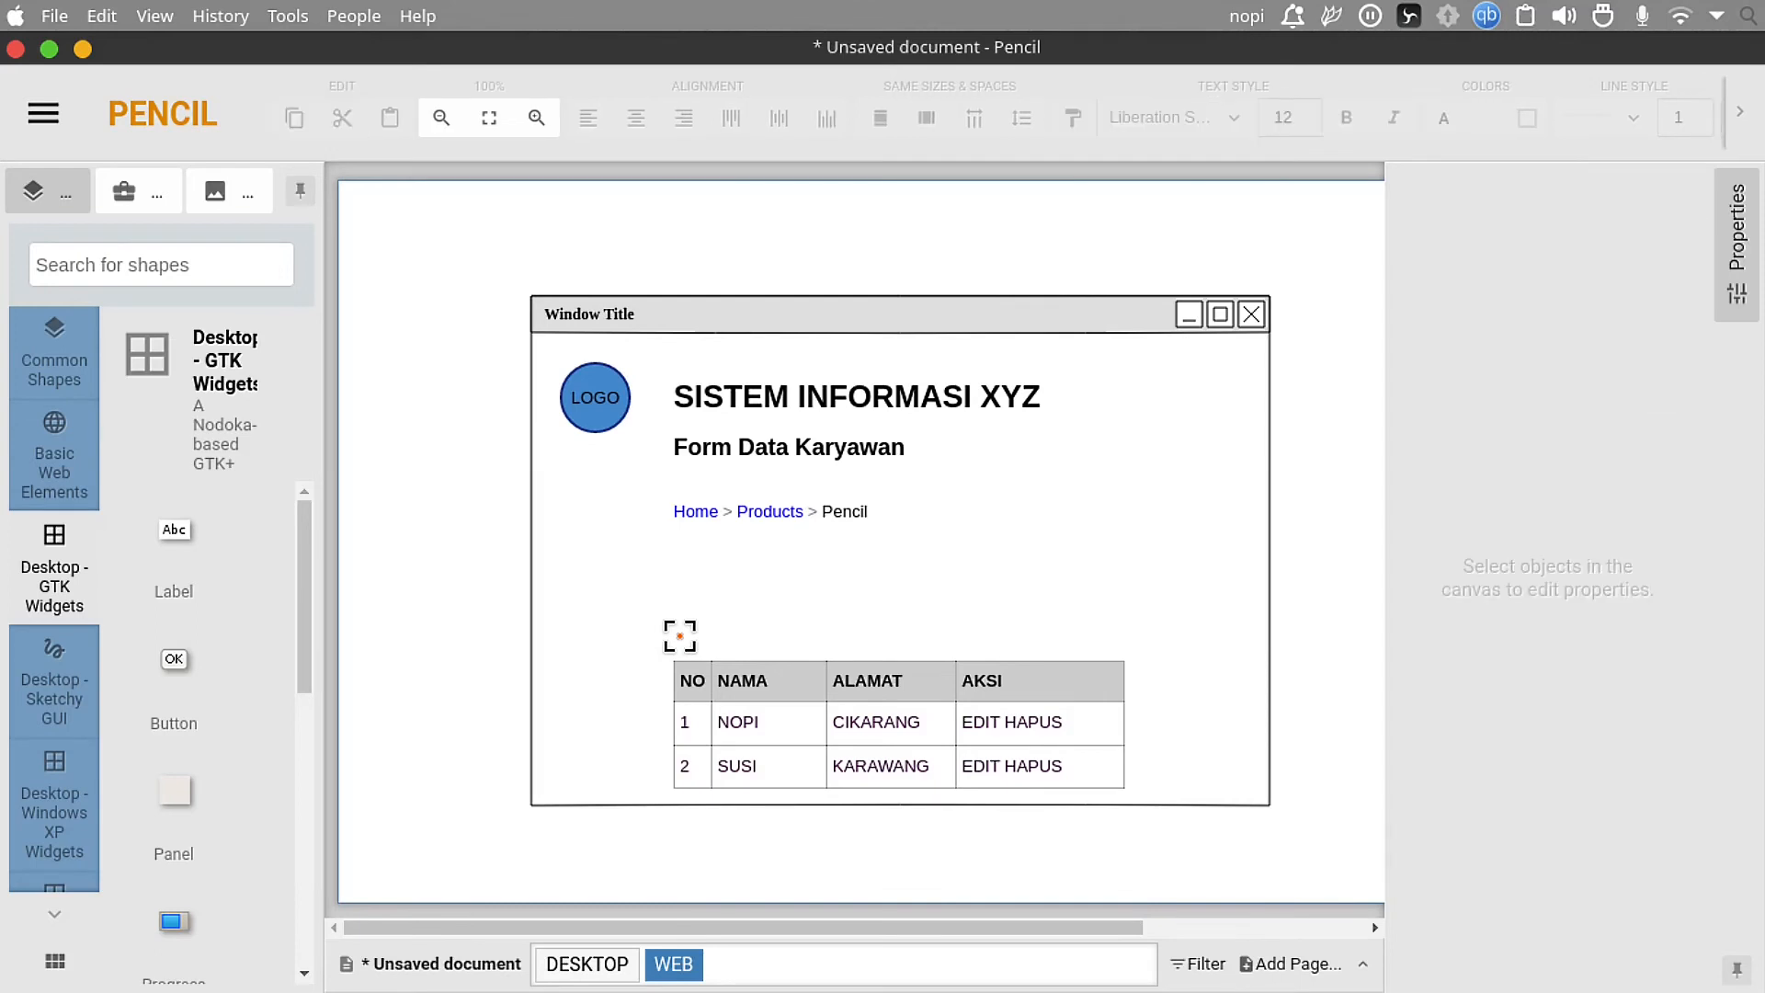
# Step: Ungroup the DESKTOP page's registration form, copy its Nama and Tempat Lahir labels with their text boxes, and return to the WEB page
pyautogui.click(597, 965)
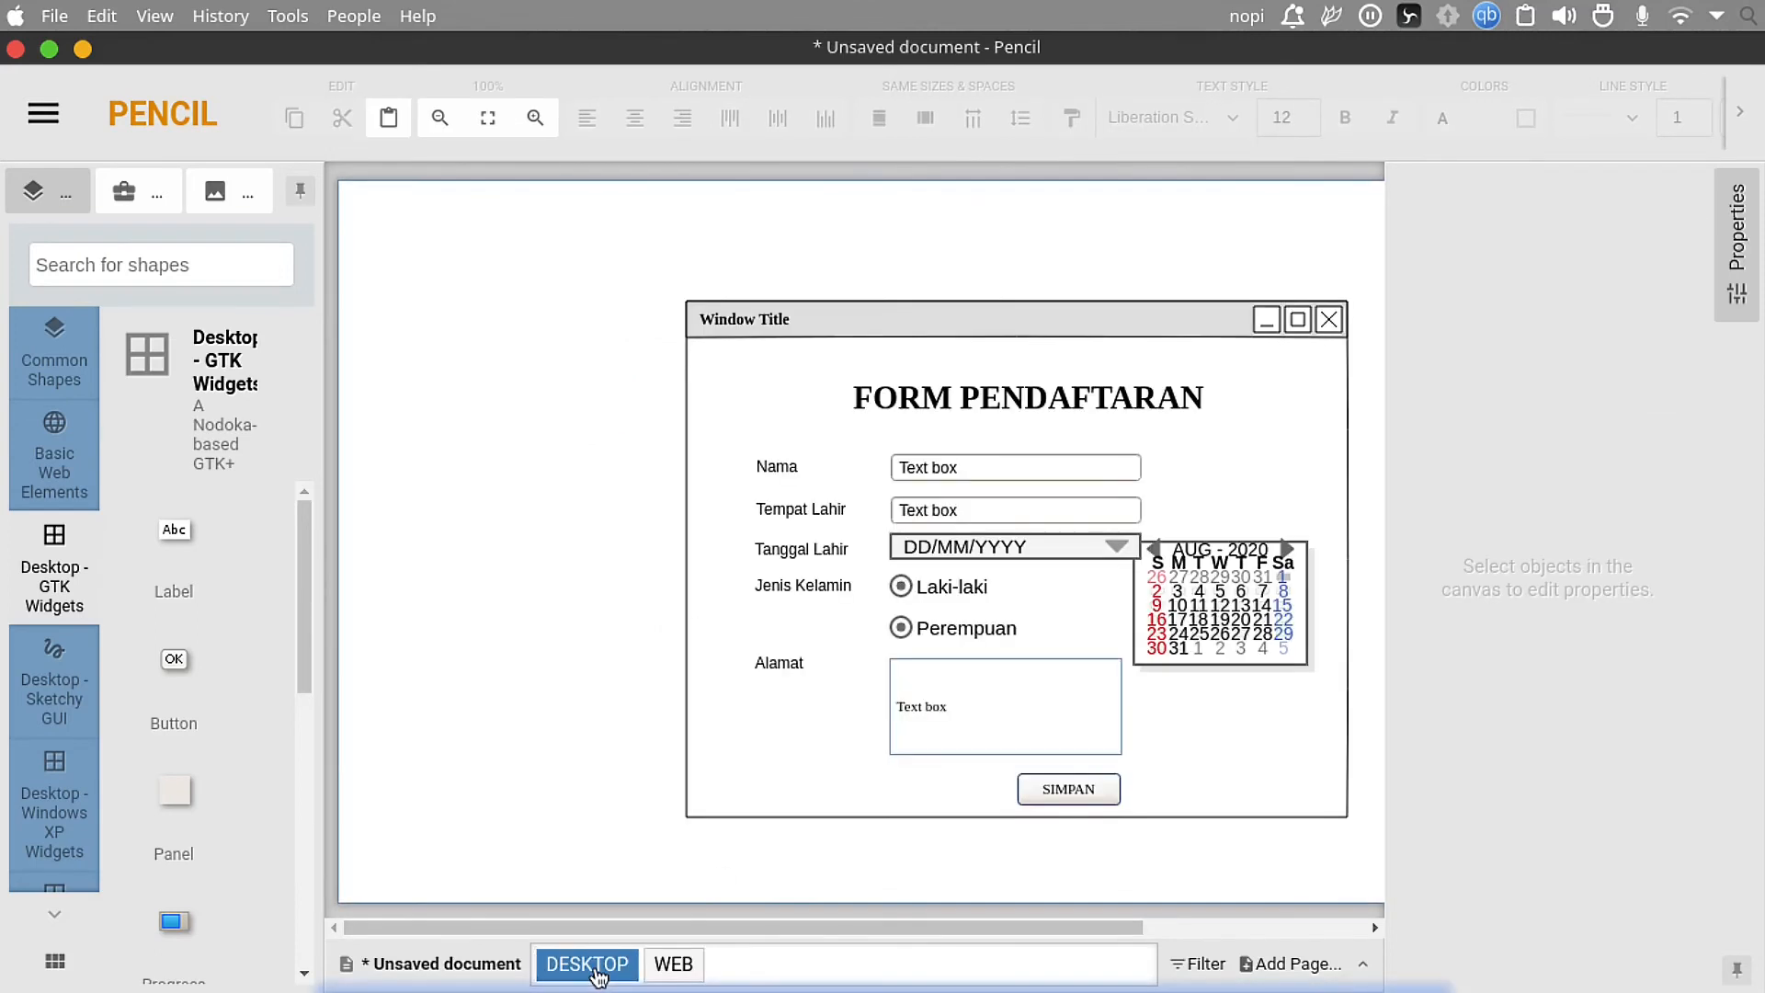
pyautogui.click(998, 501)
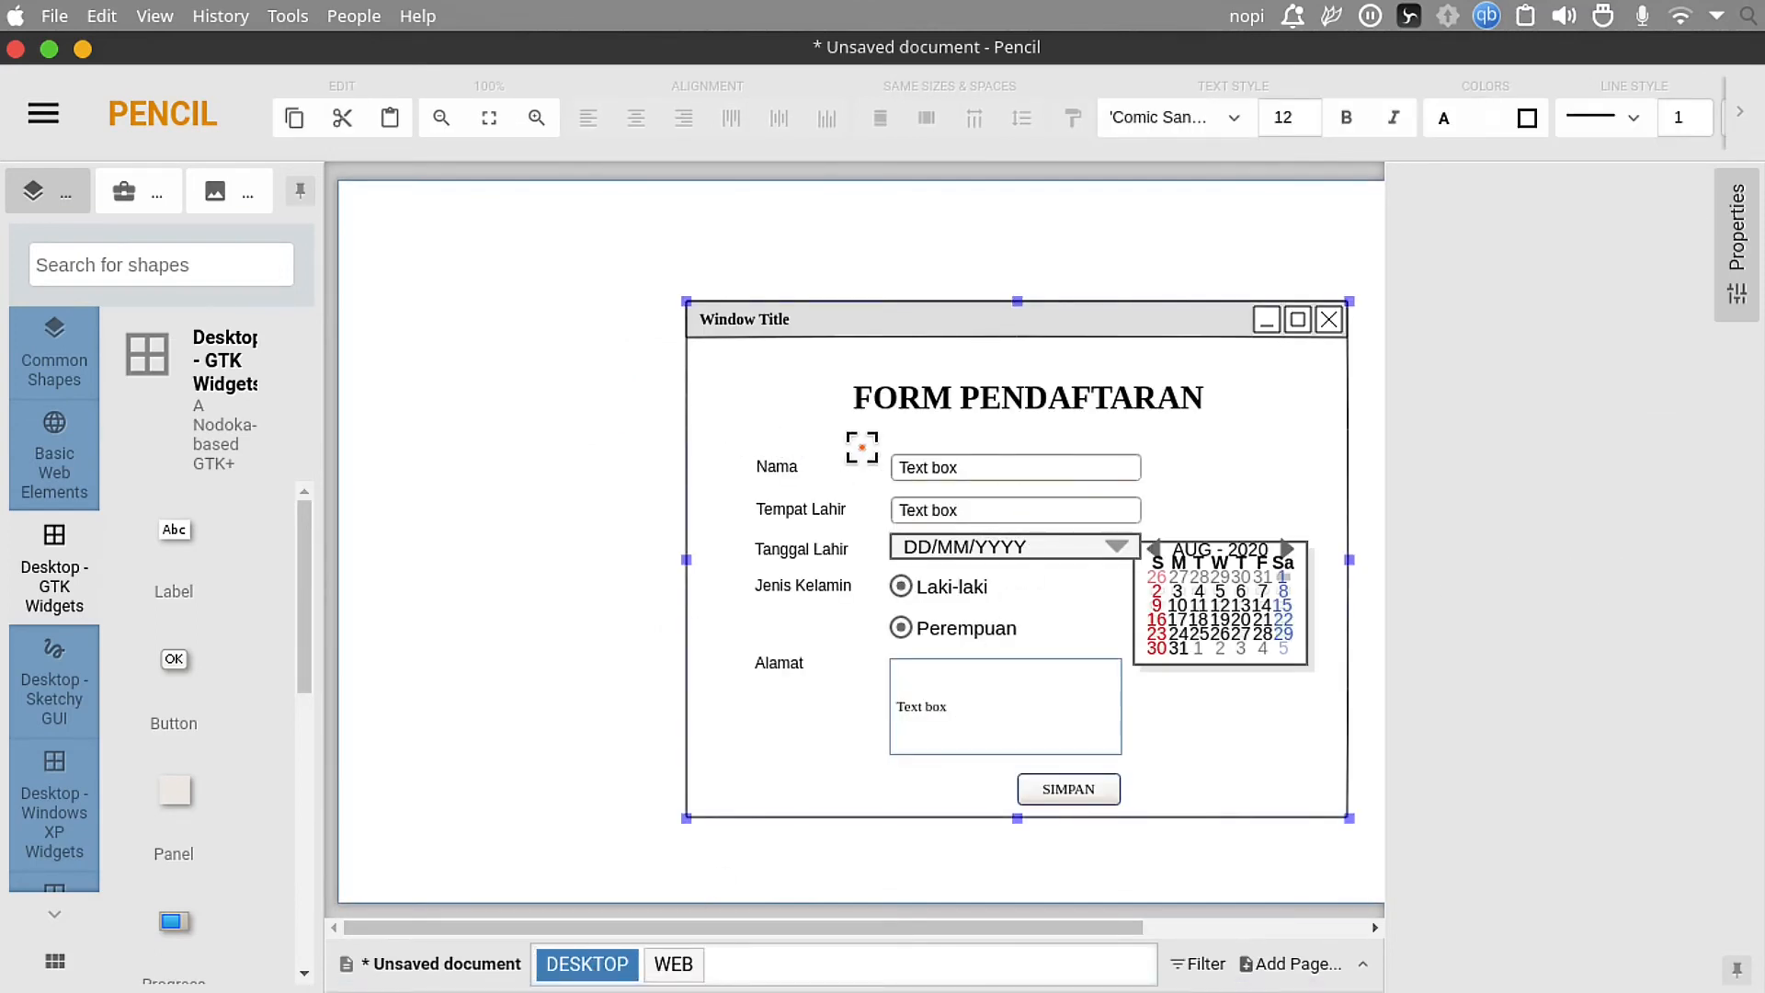
pyautogui.rightClick(864, 438)
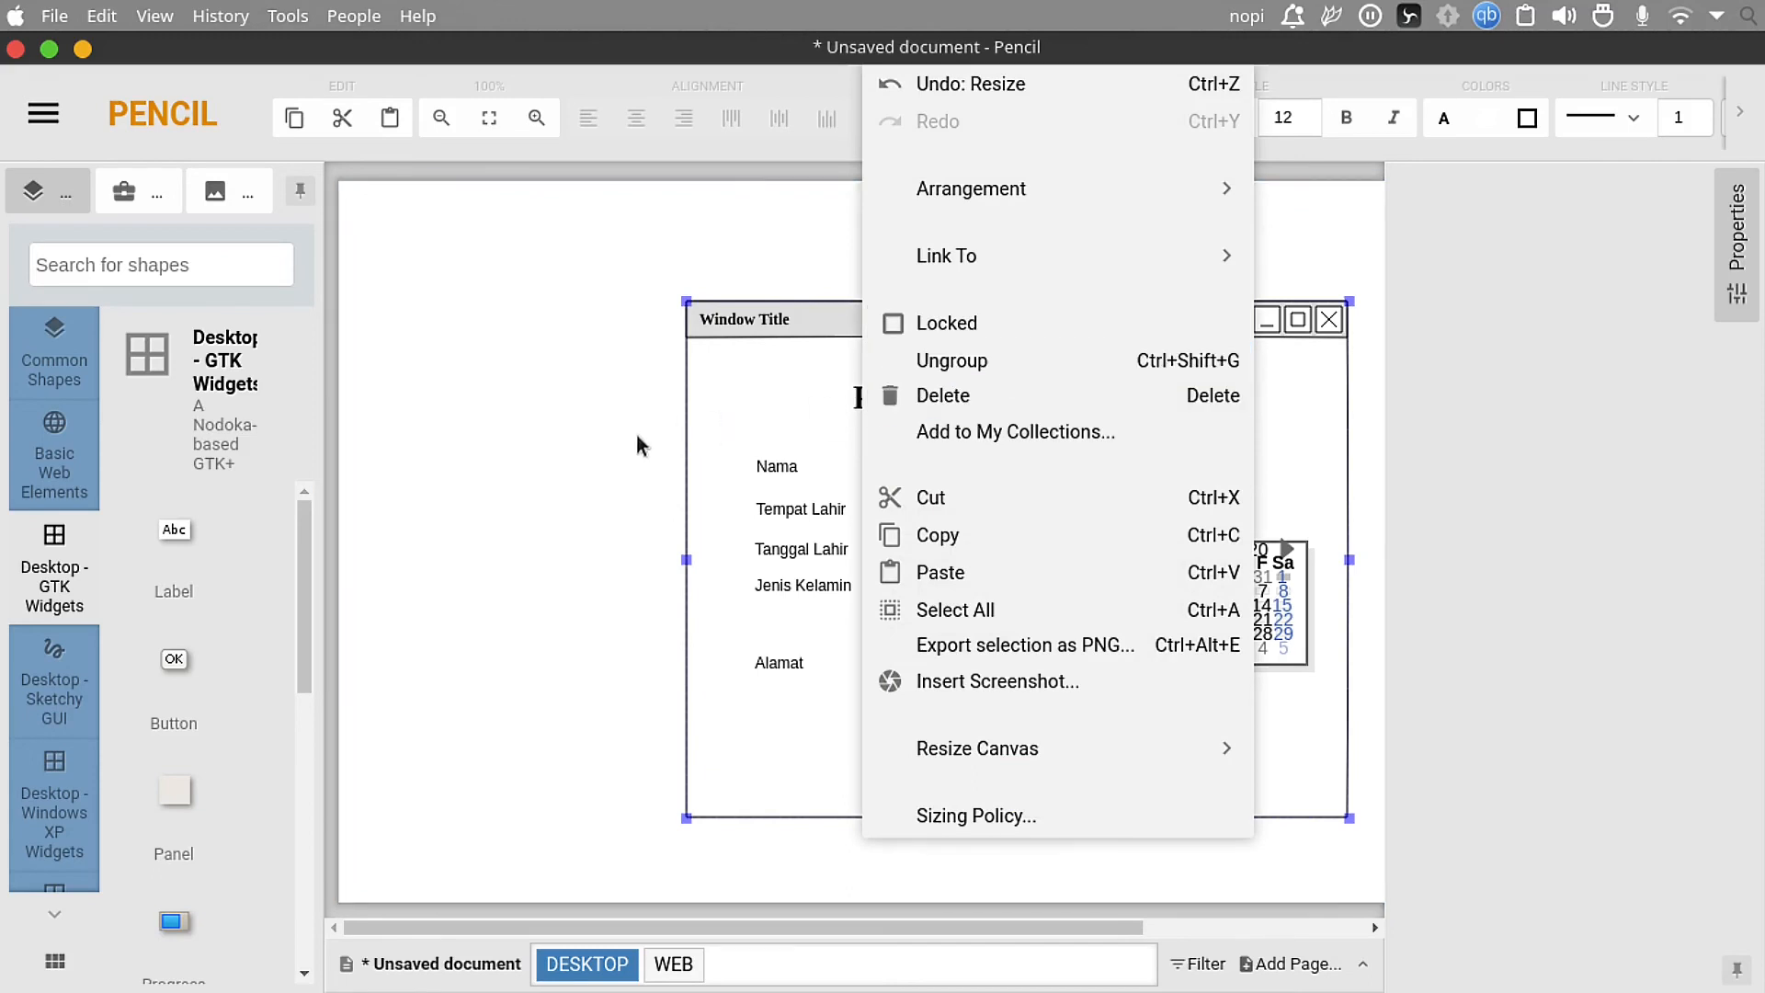
pyautogui.click(997, 366)
pyautogui.moveTo(651, 419); pyautogui.dragTo(1181, 529)
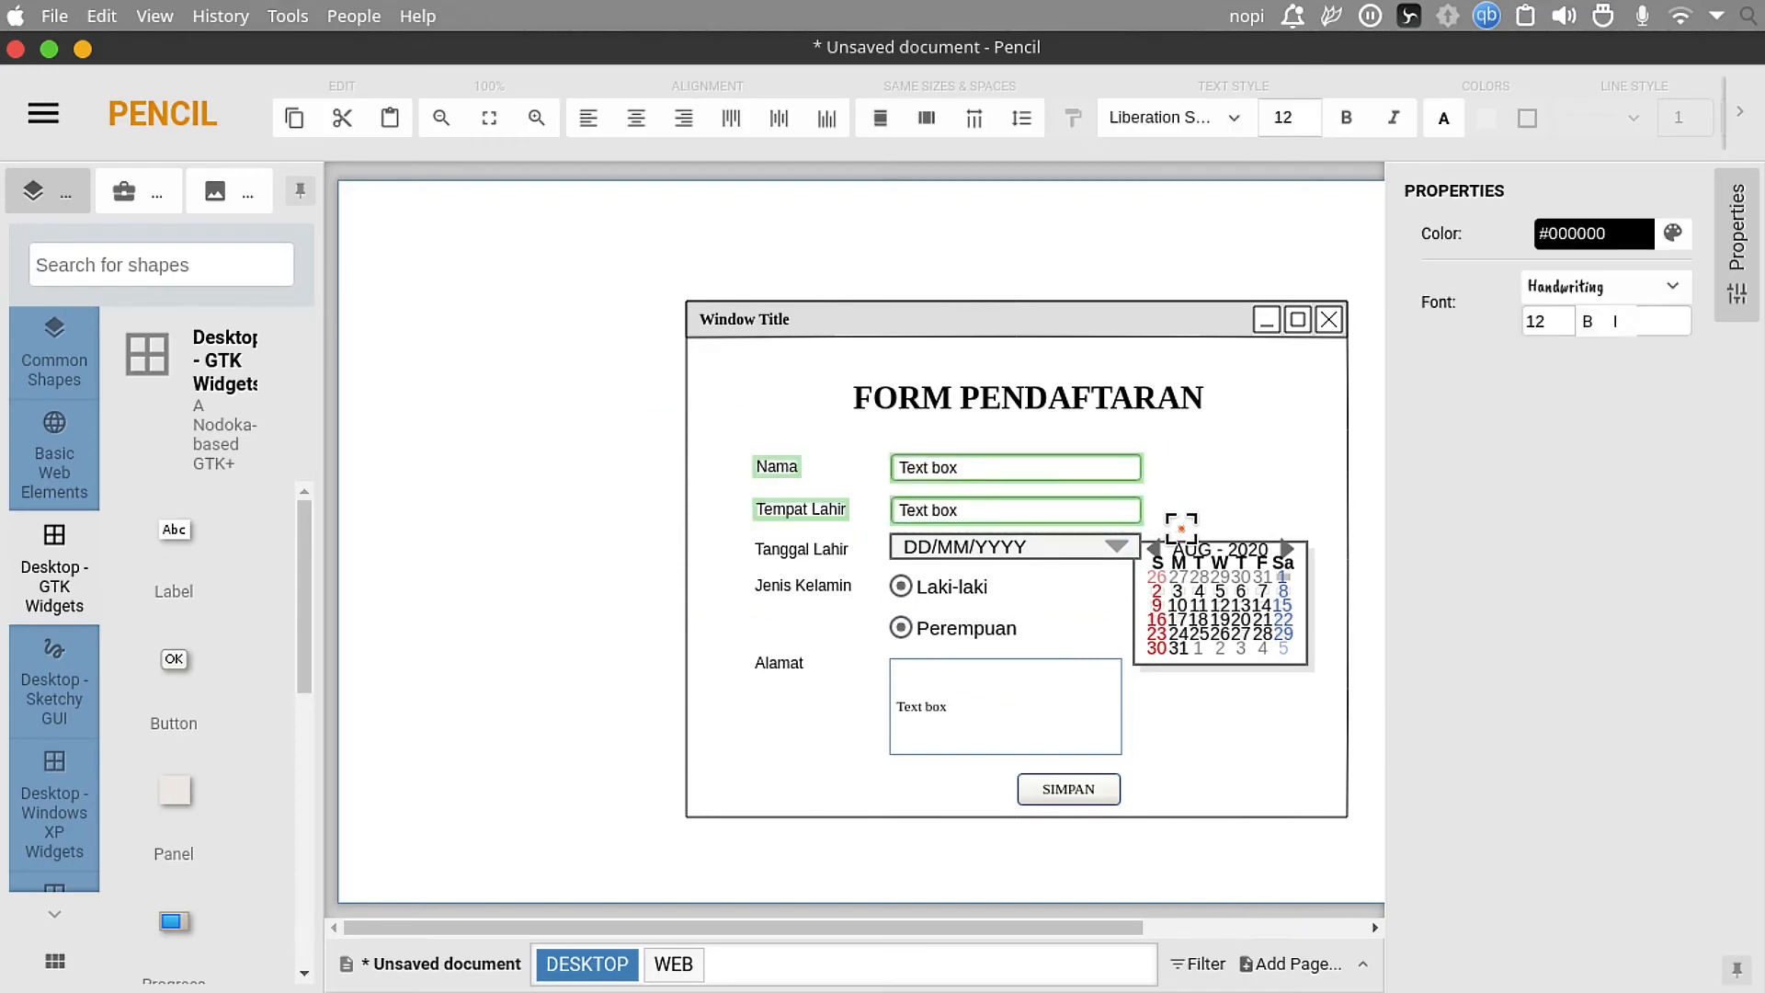
pyautogui.click(672, 961)
pyautogui.hotkey('ctrl', 'v')
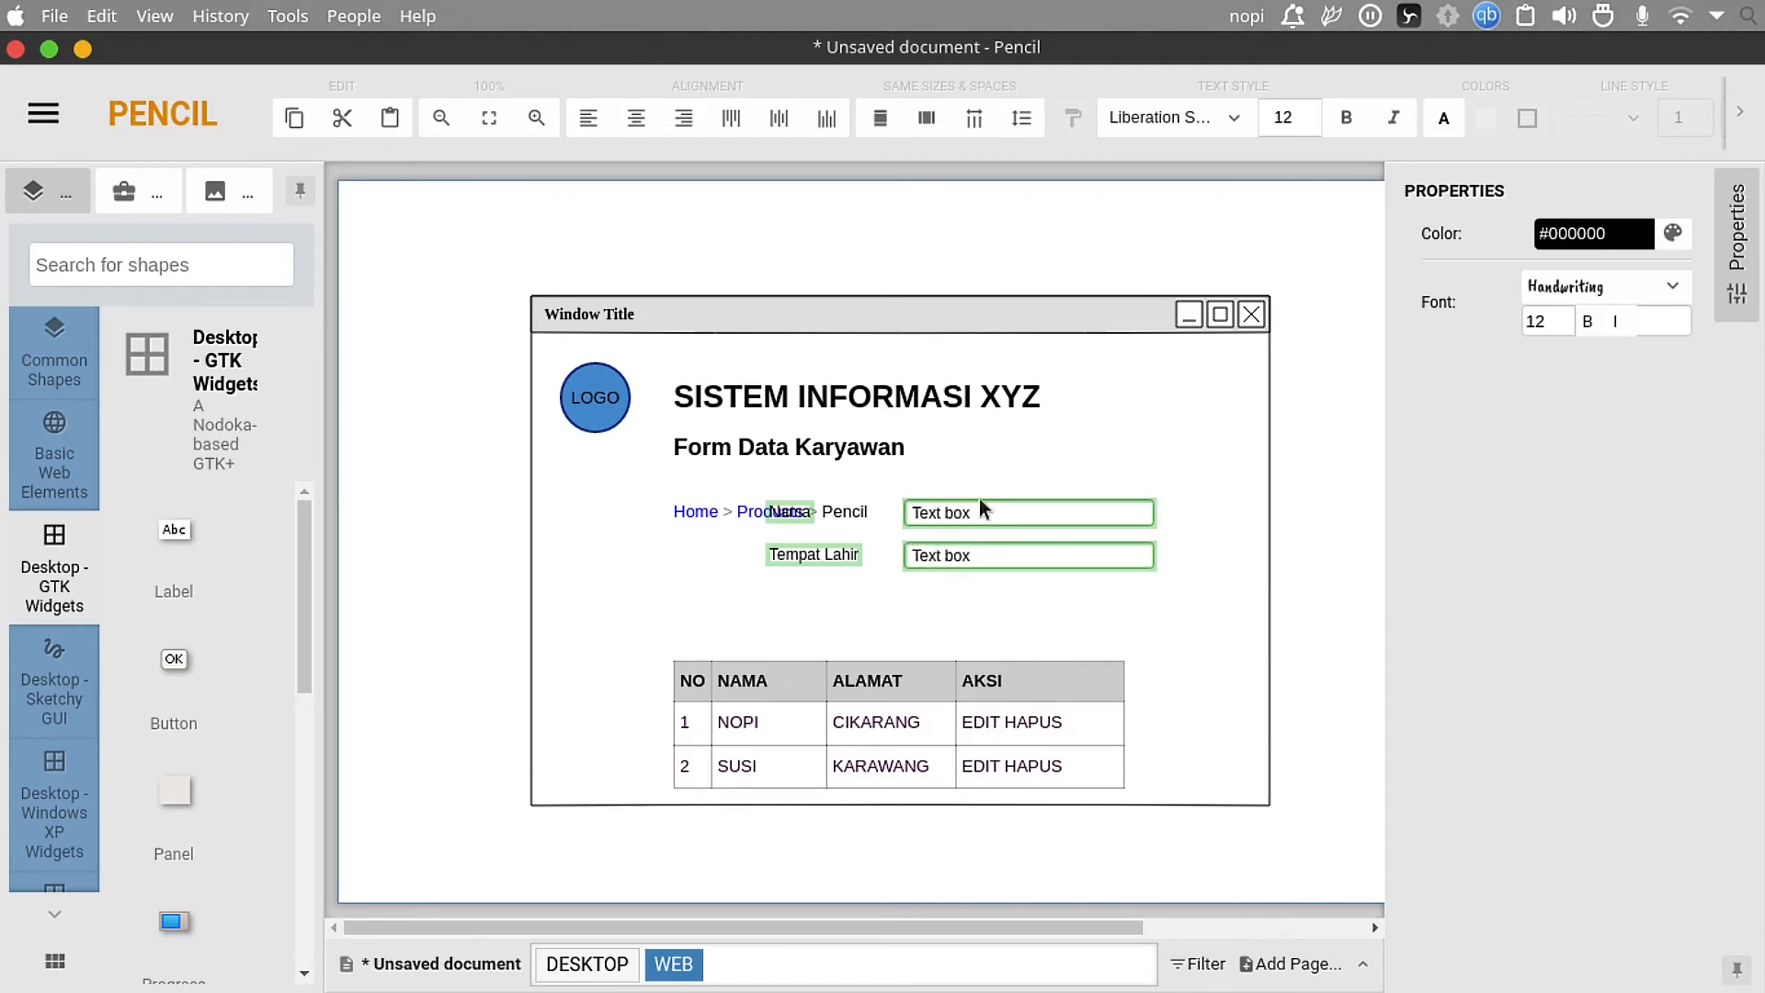
pyautogui.click(1302, 577)
pyautogui.click(1131, 559)
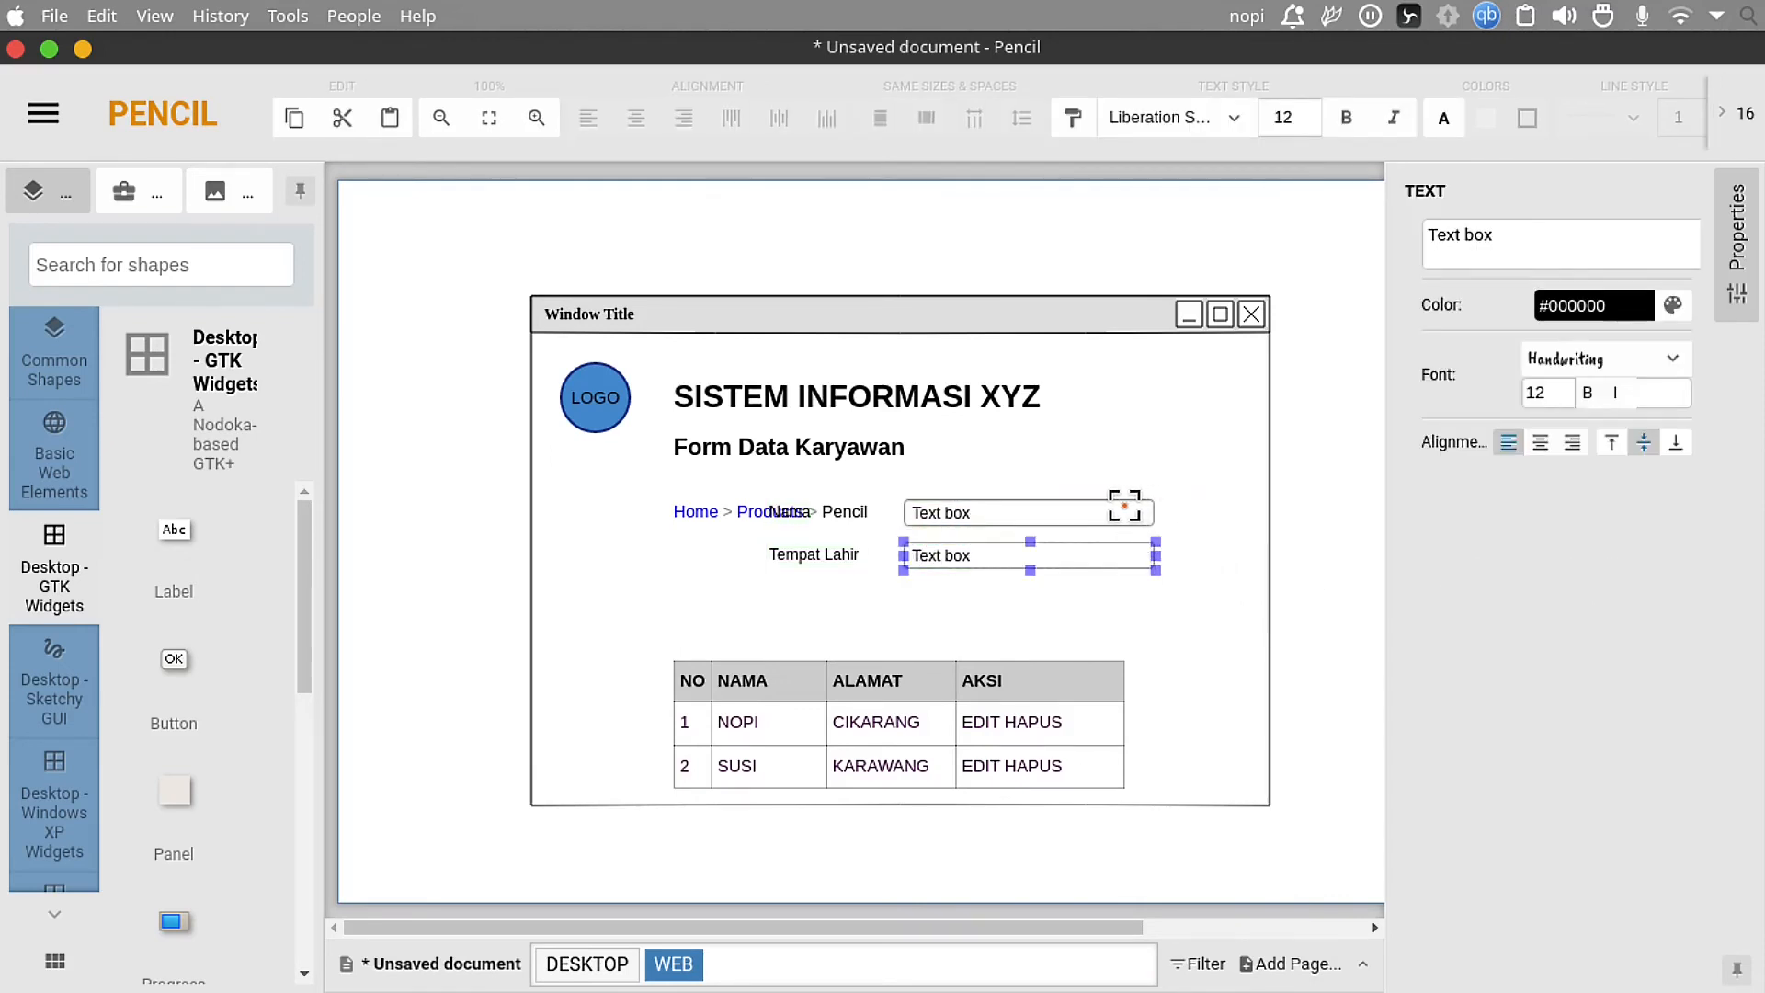
pyautogui.click(844, 554)
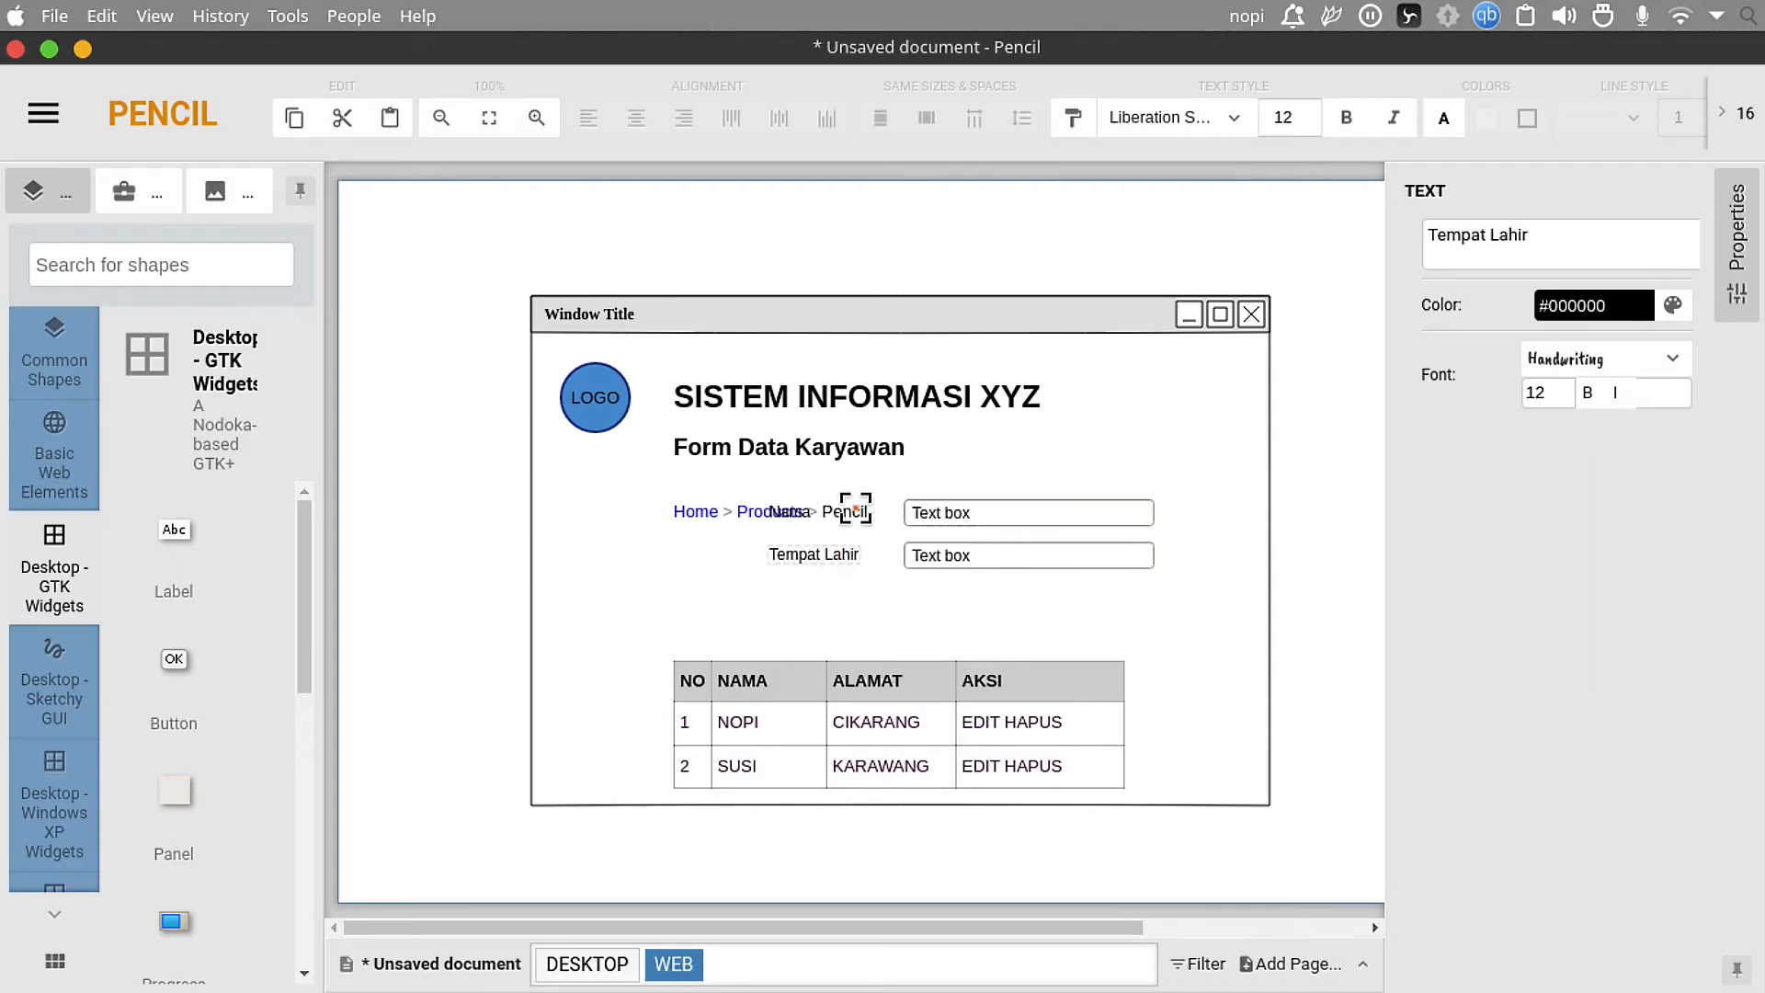
pyautogui.click(855, 507)
pyautogui.moveTo(1280, 545); pyautogui.dragTo(1285, 549)
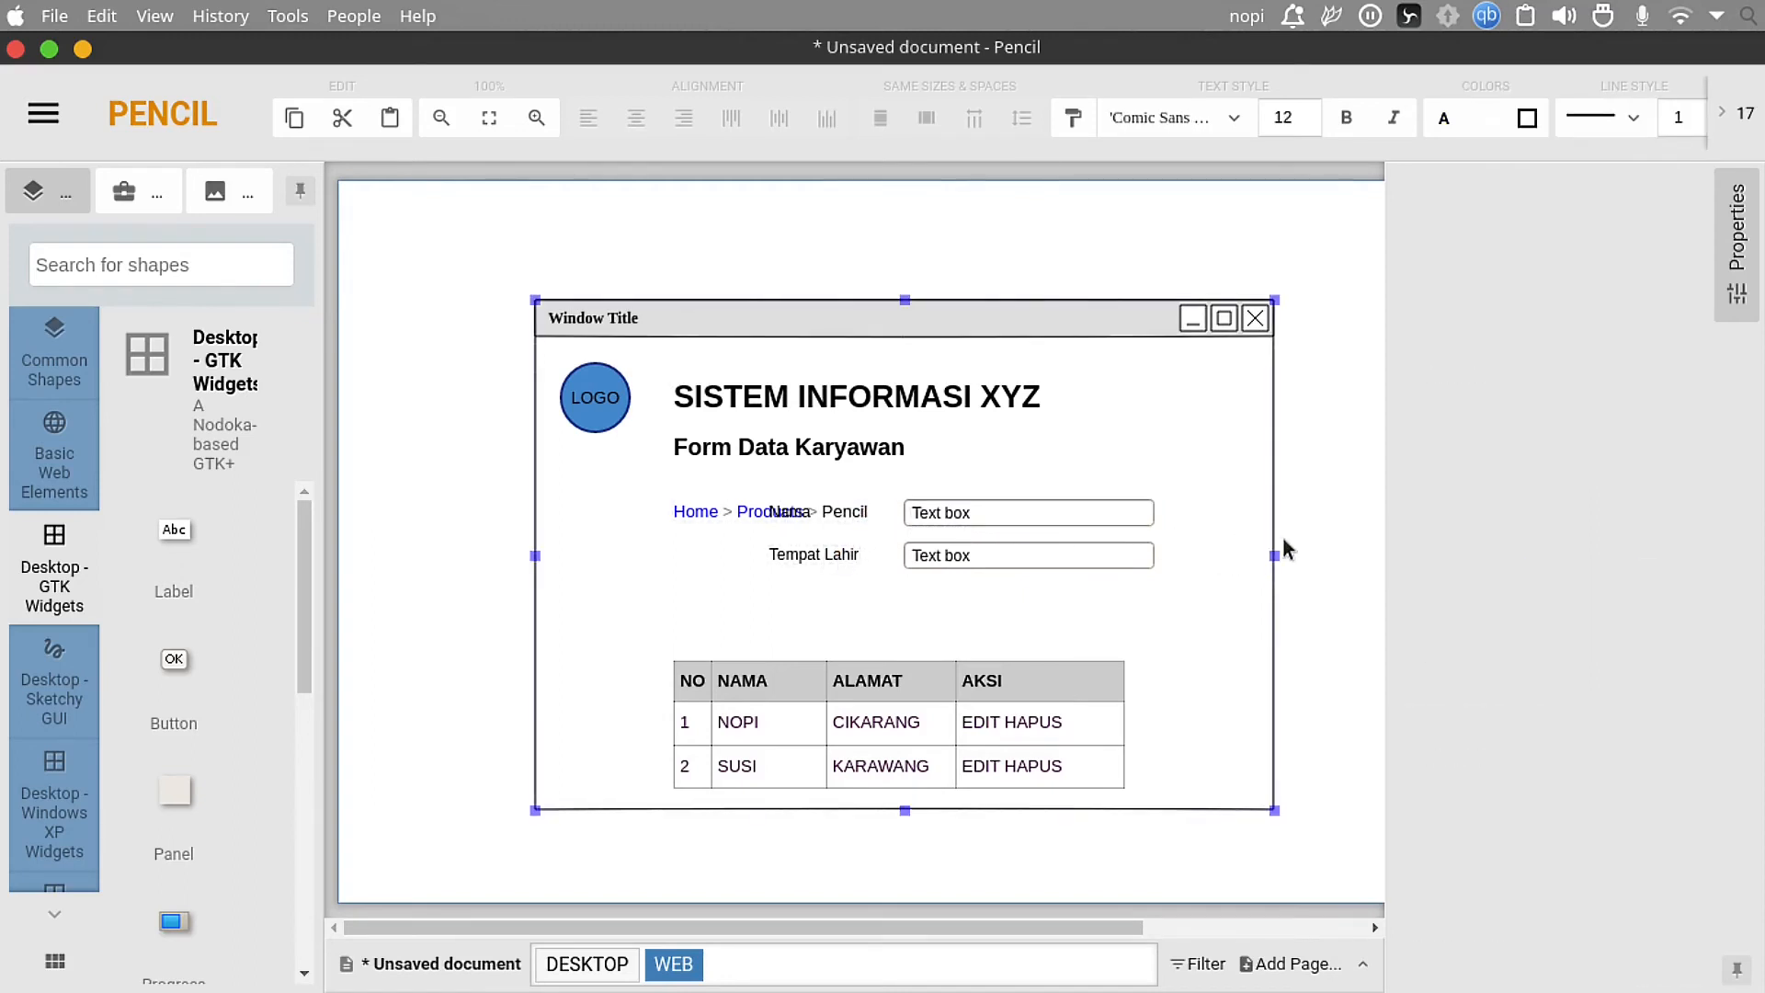
pyautogui.hotkey('ctrl', 'z')
pyautogui.hotkey('ctrl', 'z')
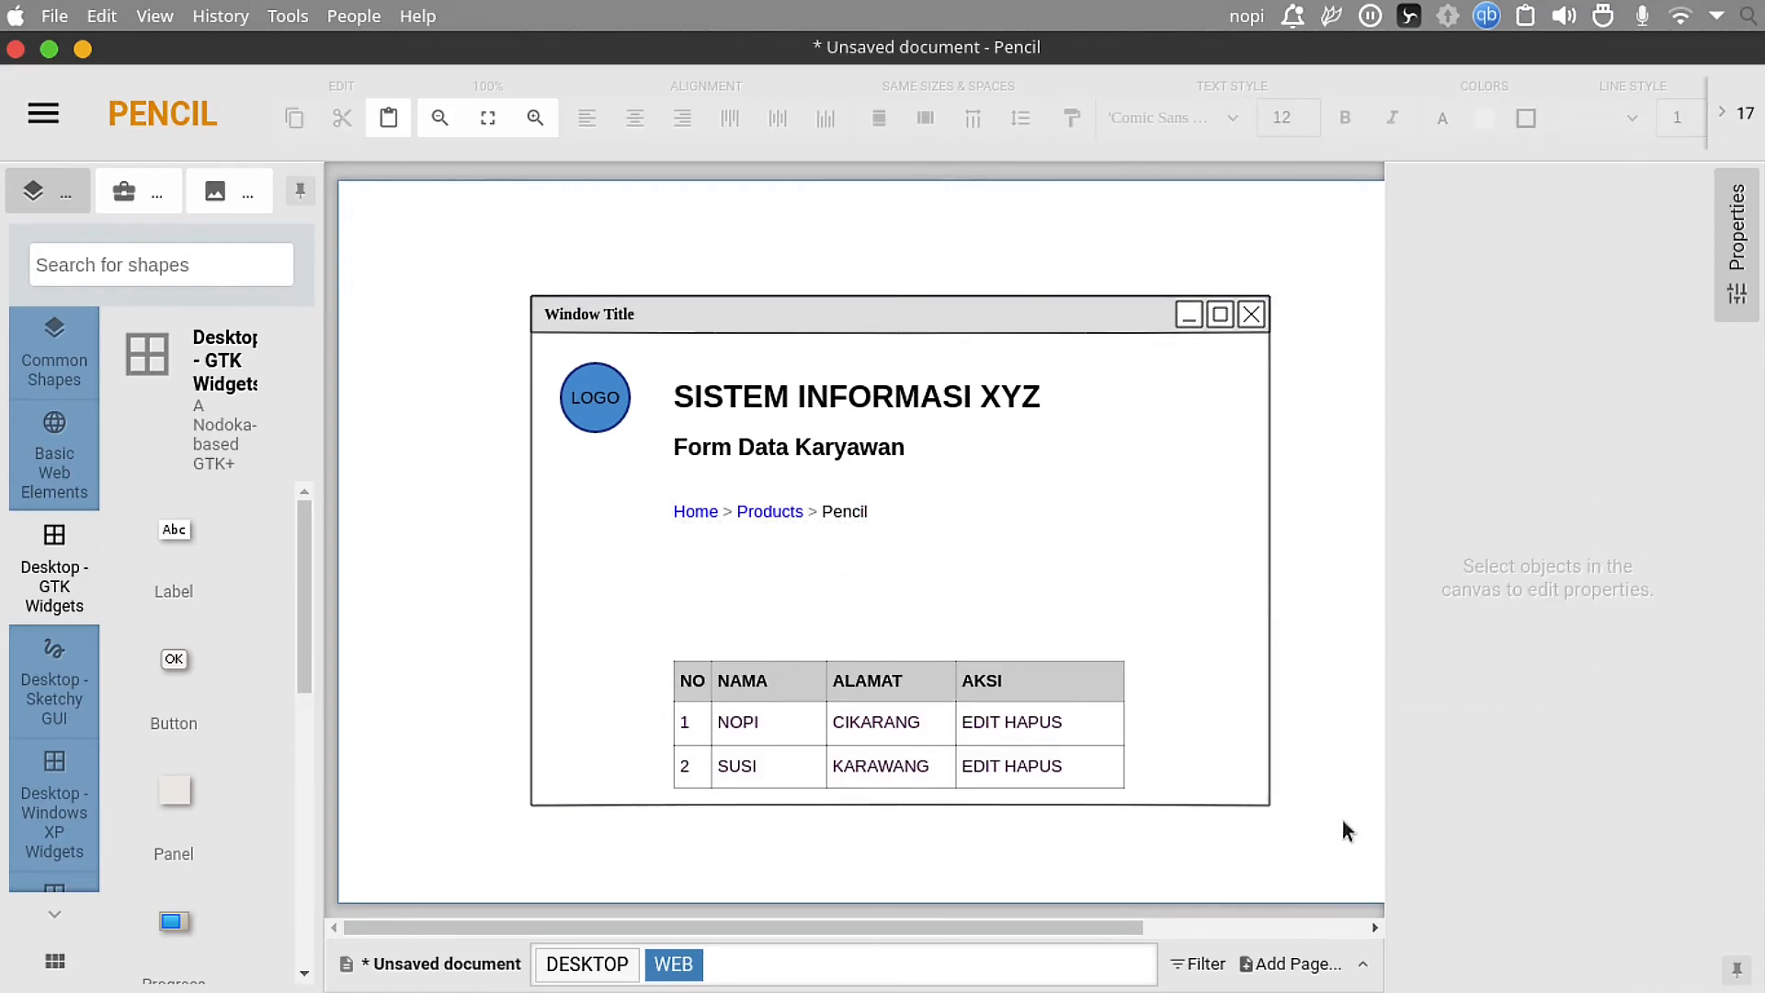
# Step: Paste the copied Nama and Tempat Lahir fields, move them below the bread crumb aligned with its left edge, and deselect them
pyautogui.hotkey('ctrl', 'v')
pyautogui.press('Down')
pyautogui.press('Down')
pyautogui.press('Down')
pyautogui.press('Down')
pyautogui.press('Down')
pyautogui.press('Down')
pyautogui.press('Down')
pyautogui.press('Down')
pyautogui.press('Down')
pyautogui.press('Down')
pyautogui.press('Down')
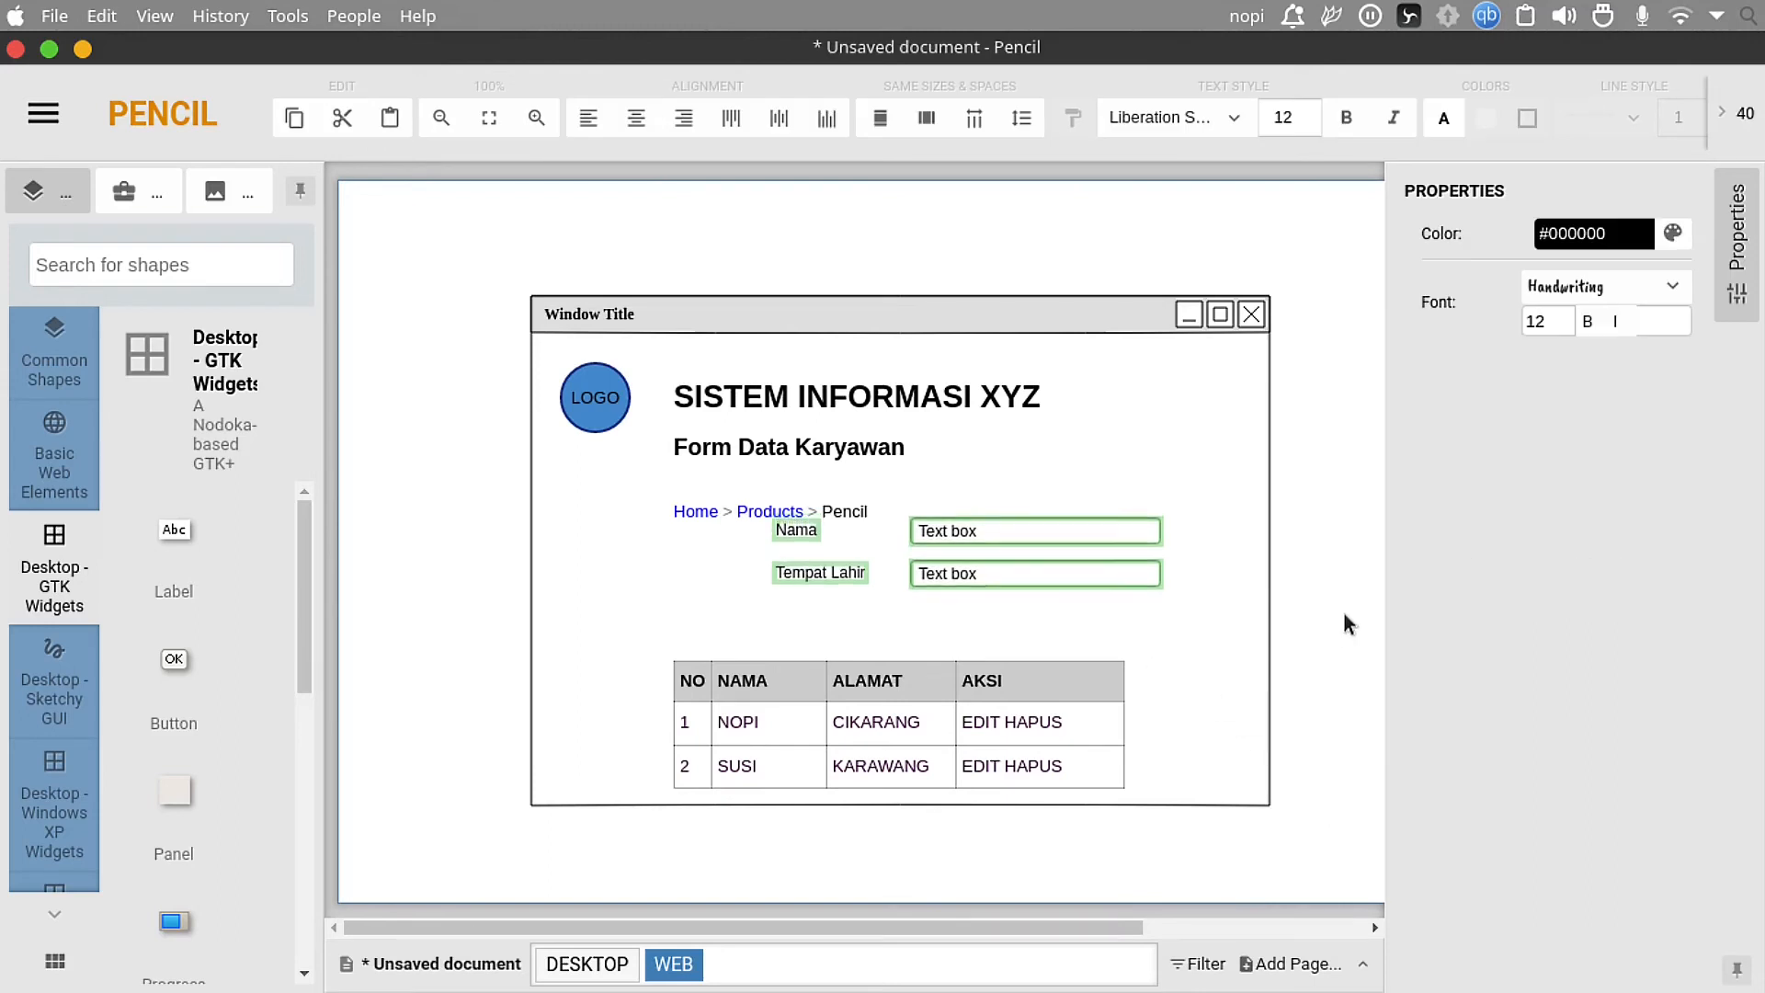
pyautogui.press('Left')
pyautogui.press('Left')
pyautogui.press('Left')
pyautogui.press('Left')
pyautogui.press('Left')
pyautogui.press('Left')
pyautogui.press('Left')
pyautogui.press('Left')
pyautogui.press('Left')
pyautogui.press('Left')
pyautogui.press('Left')
pyautogui.press('Left')
pyautogui.press('Left')
pyautogui.press('Left')
pyautogui.press('Left')
pyautogui.press('Left')
pyautogui.press('Left')
pyautogui.press('Left')
pyautogui.press('Left')
pyautogui.press('Left')
pyautogui.press('Left')
pyautogui.press('Left')
pyautogui.press('Left')
pyautogui.press('Left')
pyautogui.press('Left')
pyautogui.press('Left')
pyautogui.press('Left')
pyautogui.press('Left')
pyautogui.press('Left')
pyautogui.press('Left')
pyautogui.press('Left')
pyautogui.press('Left')
pyautogui.press('Left')
pyautogui.press('Left')
pyautogui.press('Left')
pyautogui.press('Left')
pyautogui.press('Left')
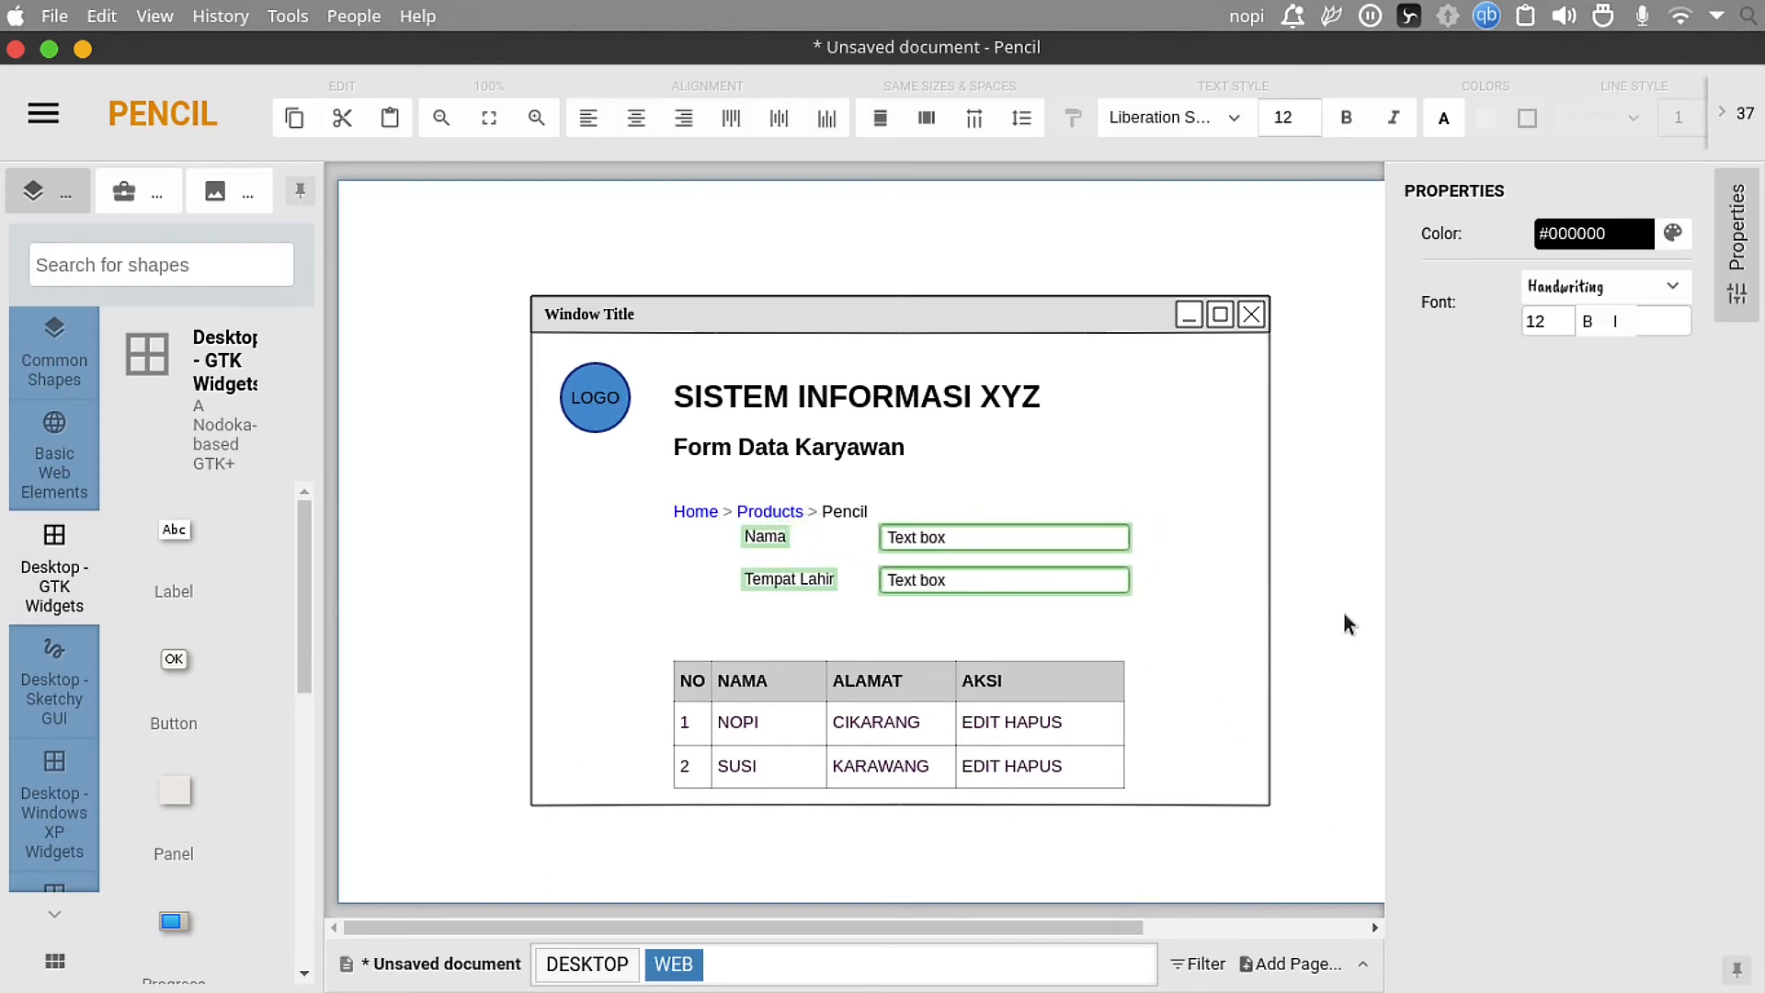
pyautogui.press('Left')
pyautogui.press('Left')
pyautogui.press('Left')
pyautogui.press('Left')
pyautogui.press('Left')
pyautogui.press('Left')
pyautogui.press('Left')
pyautogui.press('Left')
pyautogui.press('Left')
pyautogui.press('Left')
pyautogui.press('Left')
pyautogui.press('Left')
pyautogui.press('Left')
pyautogui.press('Left')
pyautogui.press('Left')
pyautogui.press('Left')
pyautogui.press('Left')
pyautogui.press('Left')
pyautogui.press('Left')
pyautogui.press('Left')
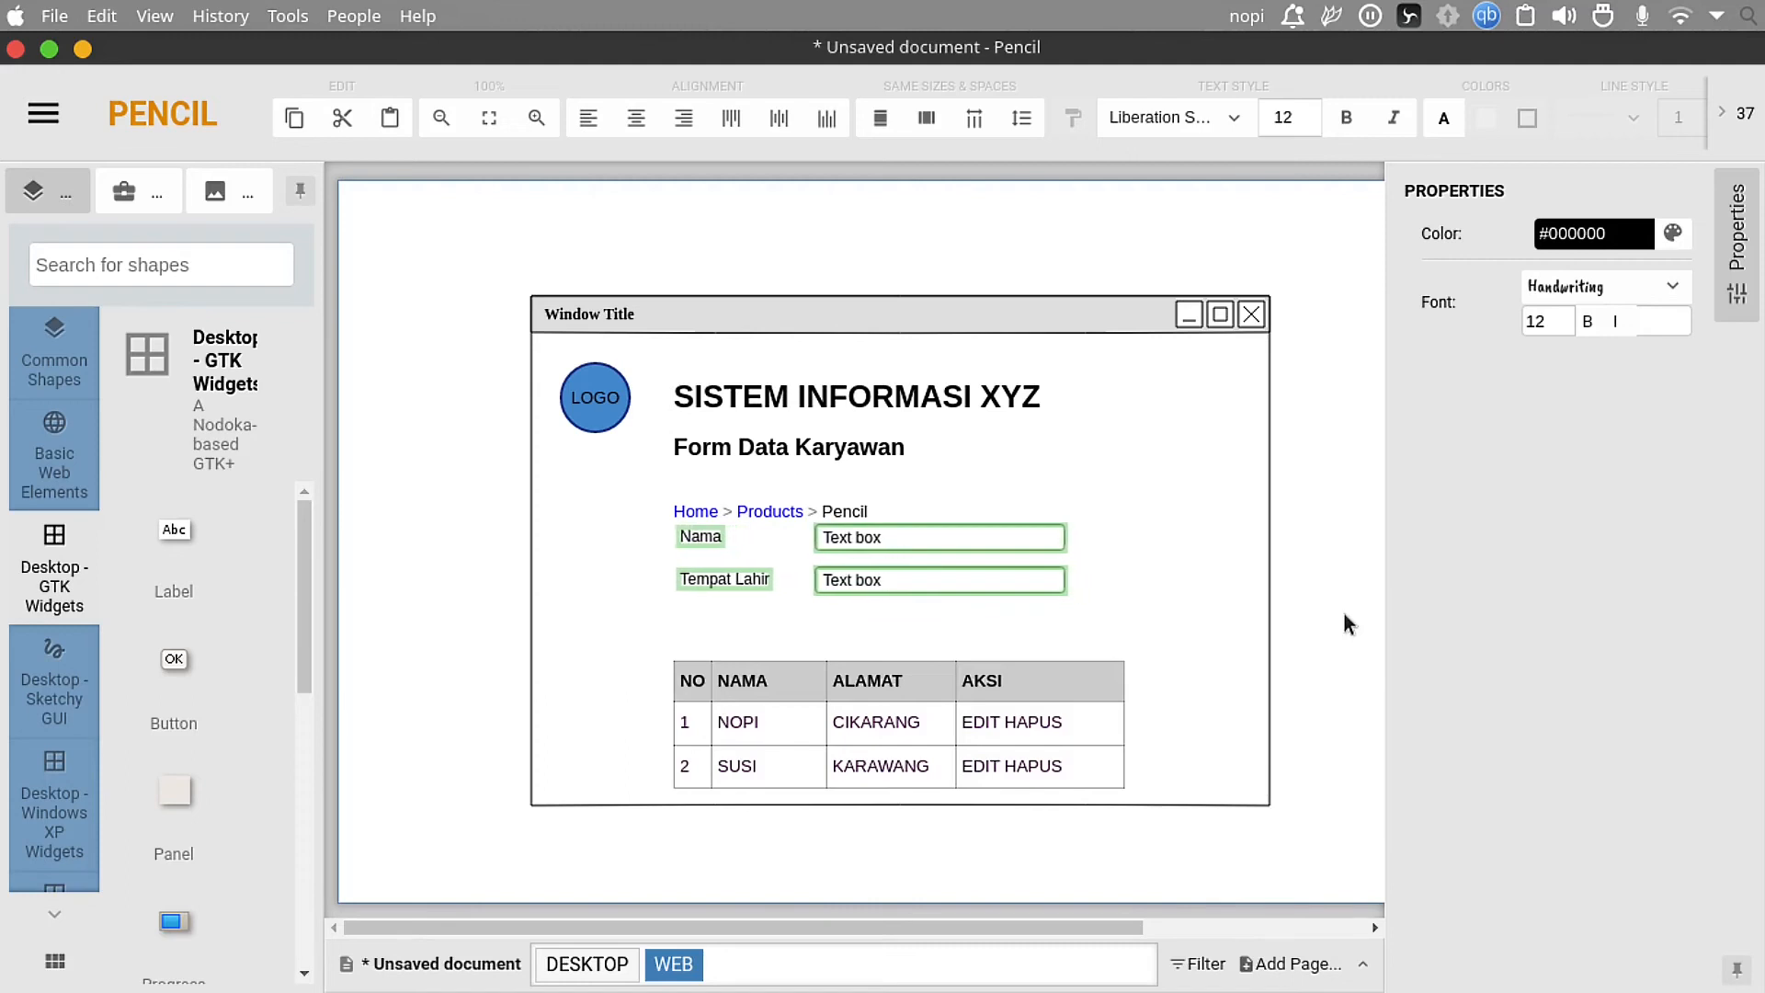
pyautogui.press('Down')
pyautogui.press('Down')
pyautogui.press('Down')
pyautogui.press('Down')
pyautogui.press('Down')
pyautogui.press('Down')
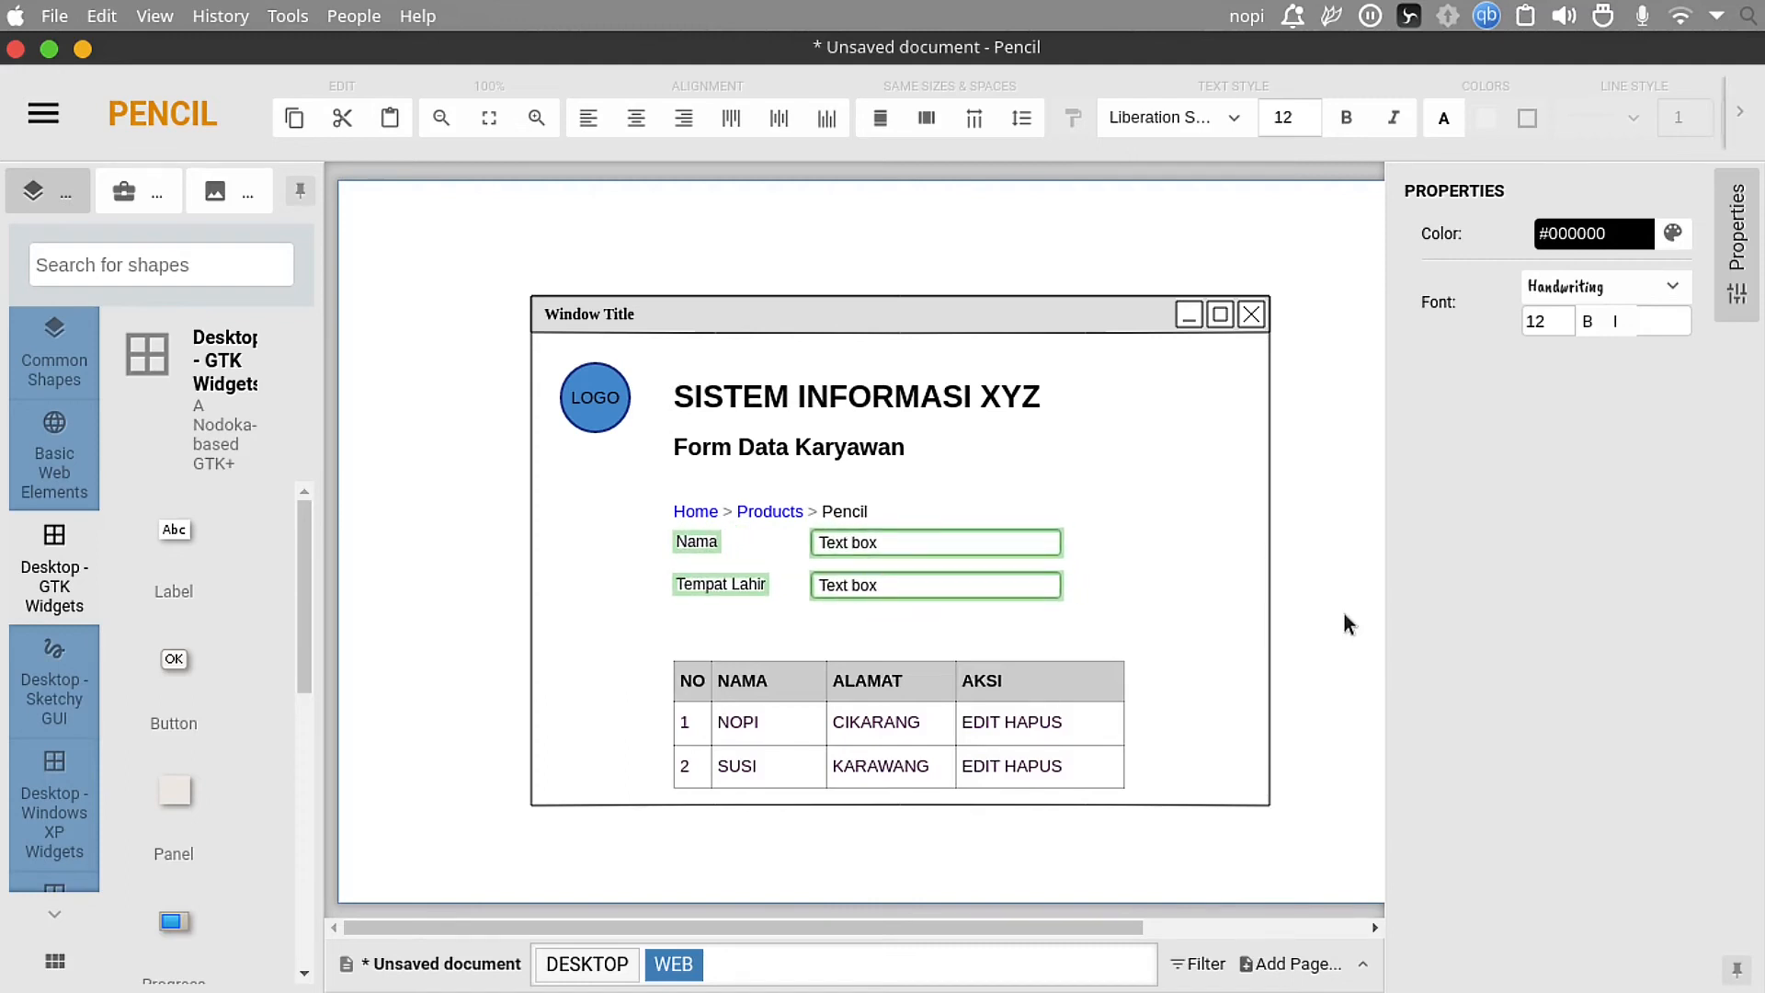
pyautogui.click(1344, 611)
# Step: Place a GTK Button below the Tempat Lahir text box, near its right end, and label it SIMPAN
pyautogui.moveTo(199, 663); pyautogui.dragTo(1016, 634)
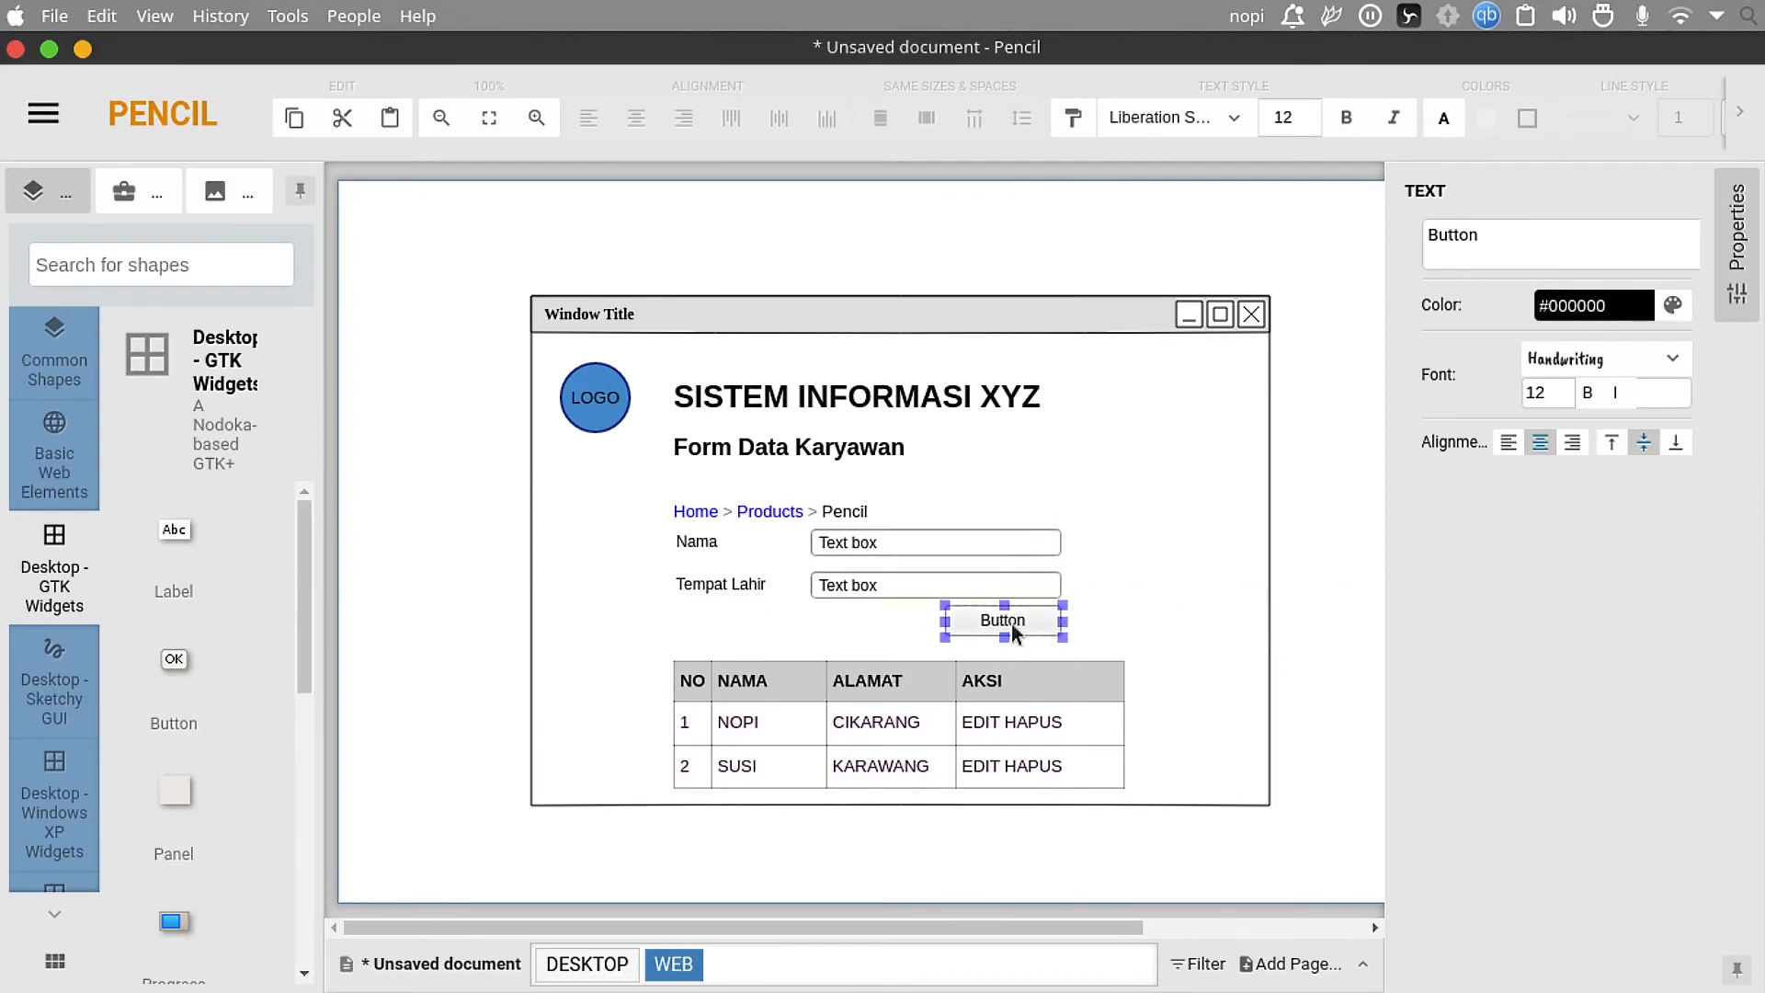
pyautogui.doubleClick(1014, 633)
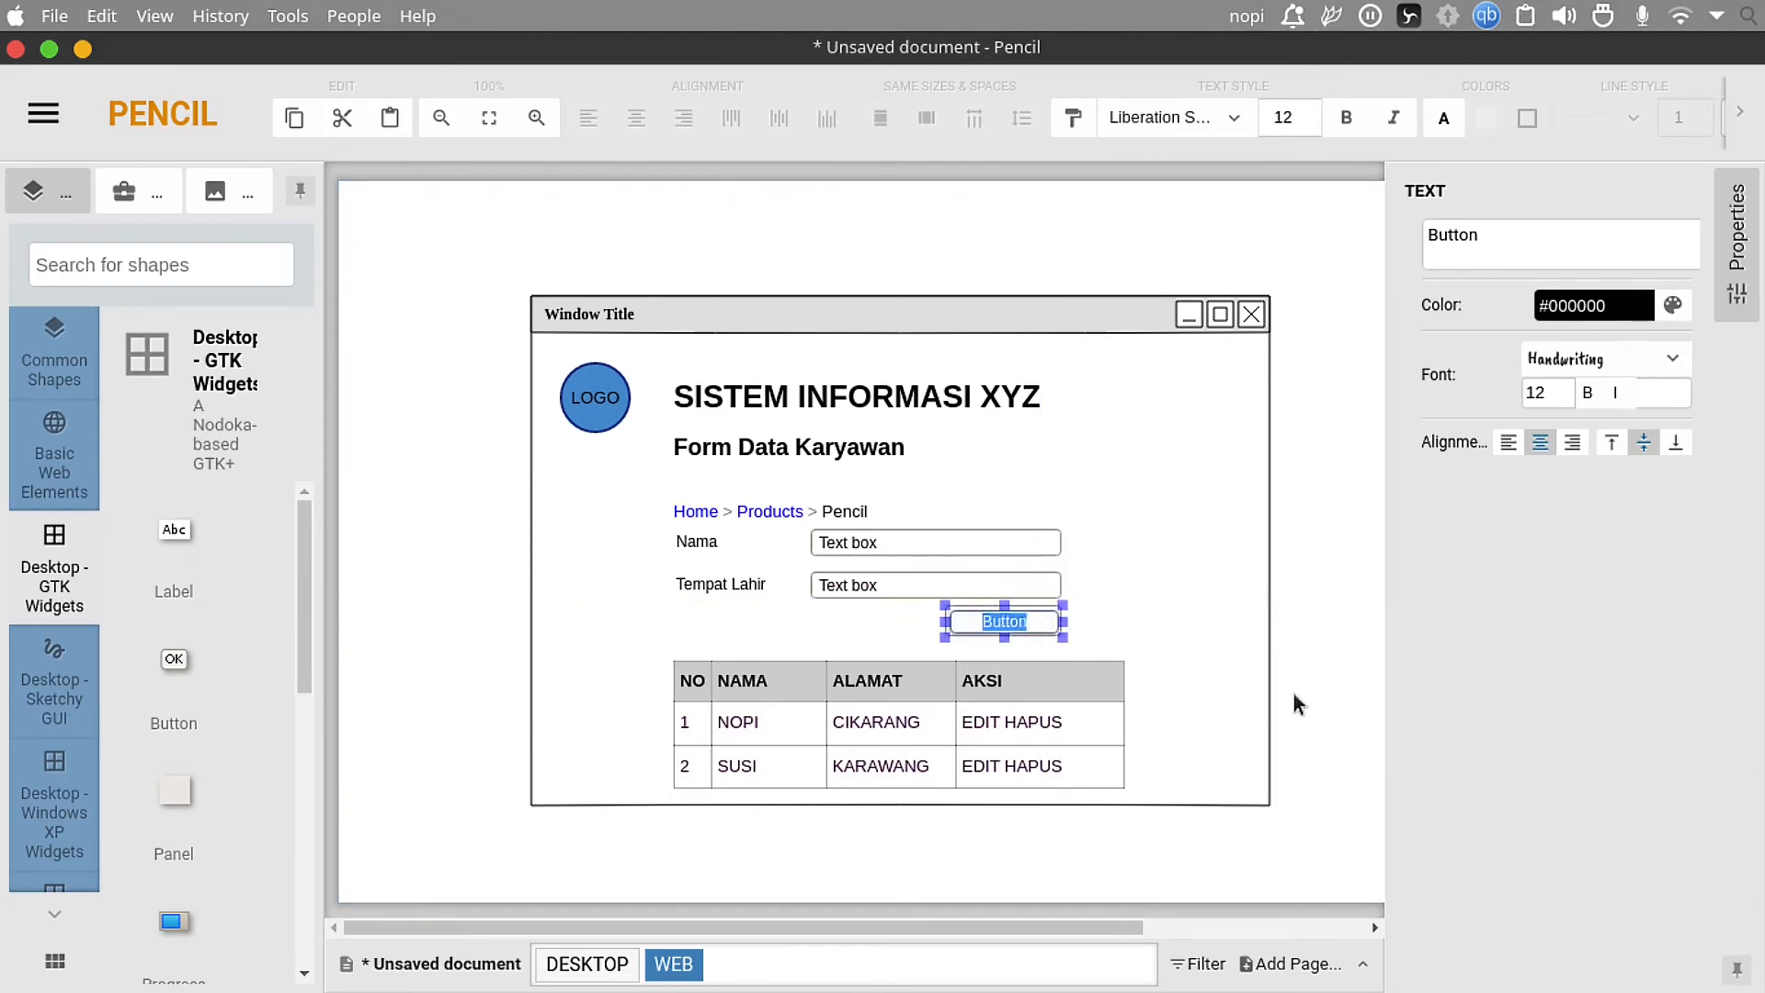
pyautogui.write('sim')
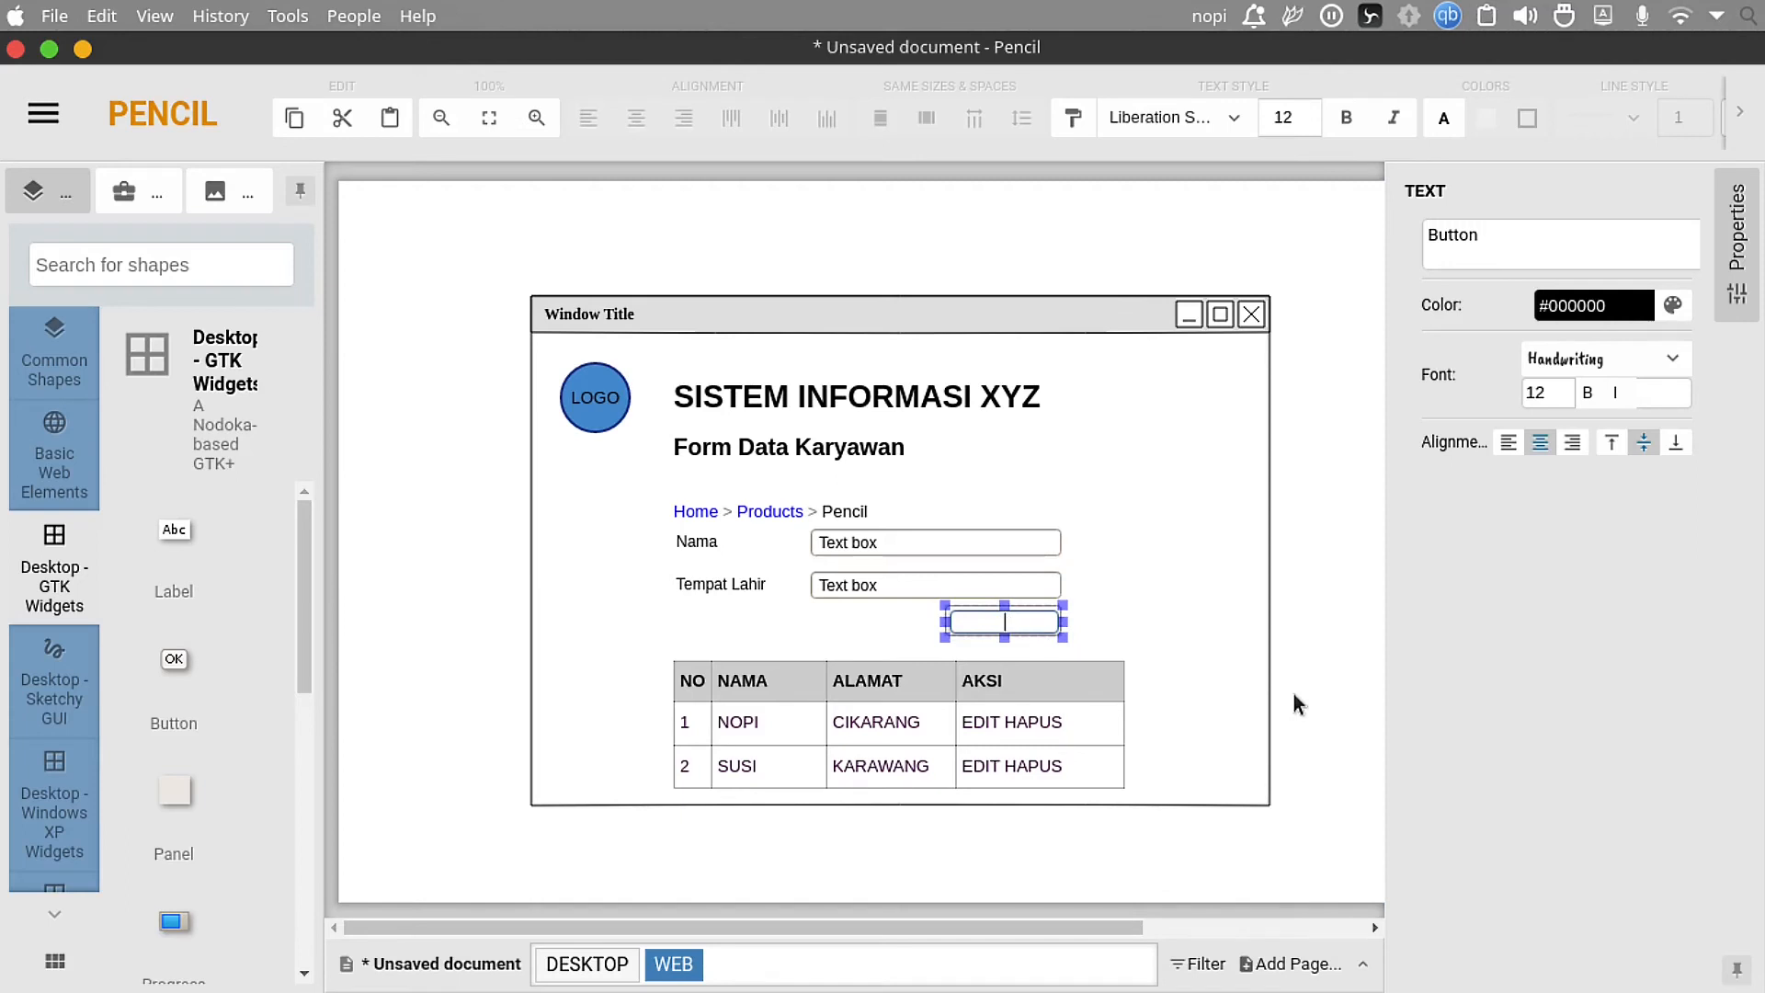
pyautogui.write('SIMPAN')
pyautogui.click(1313, 675)
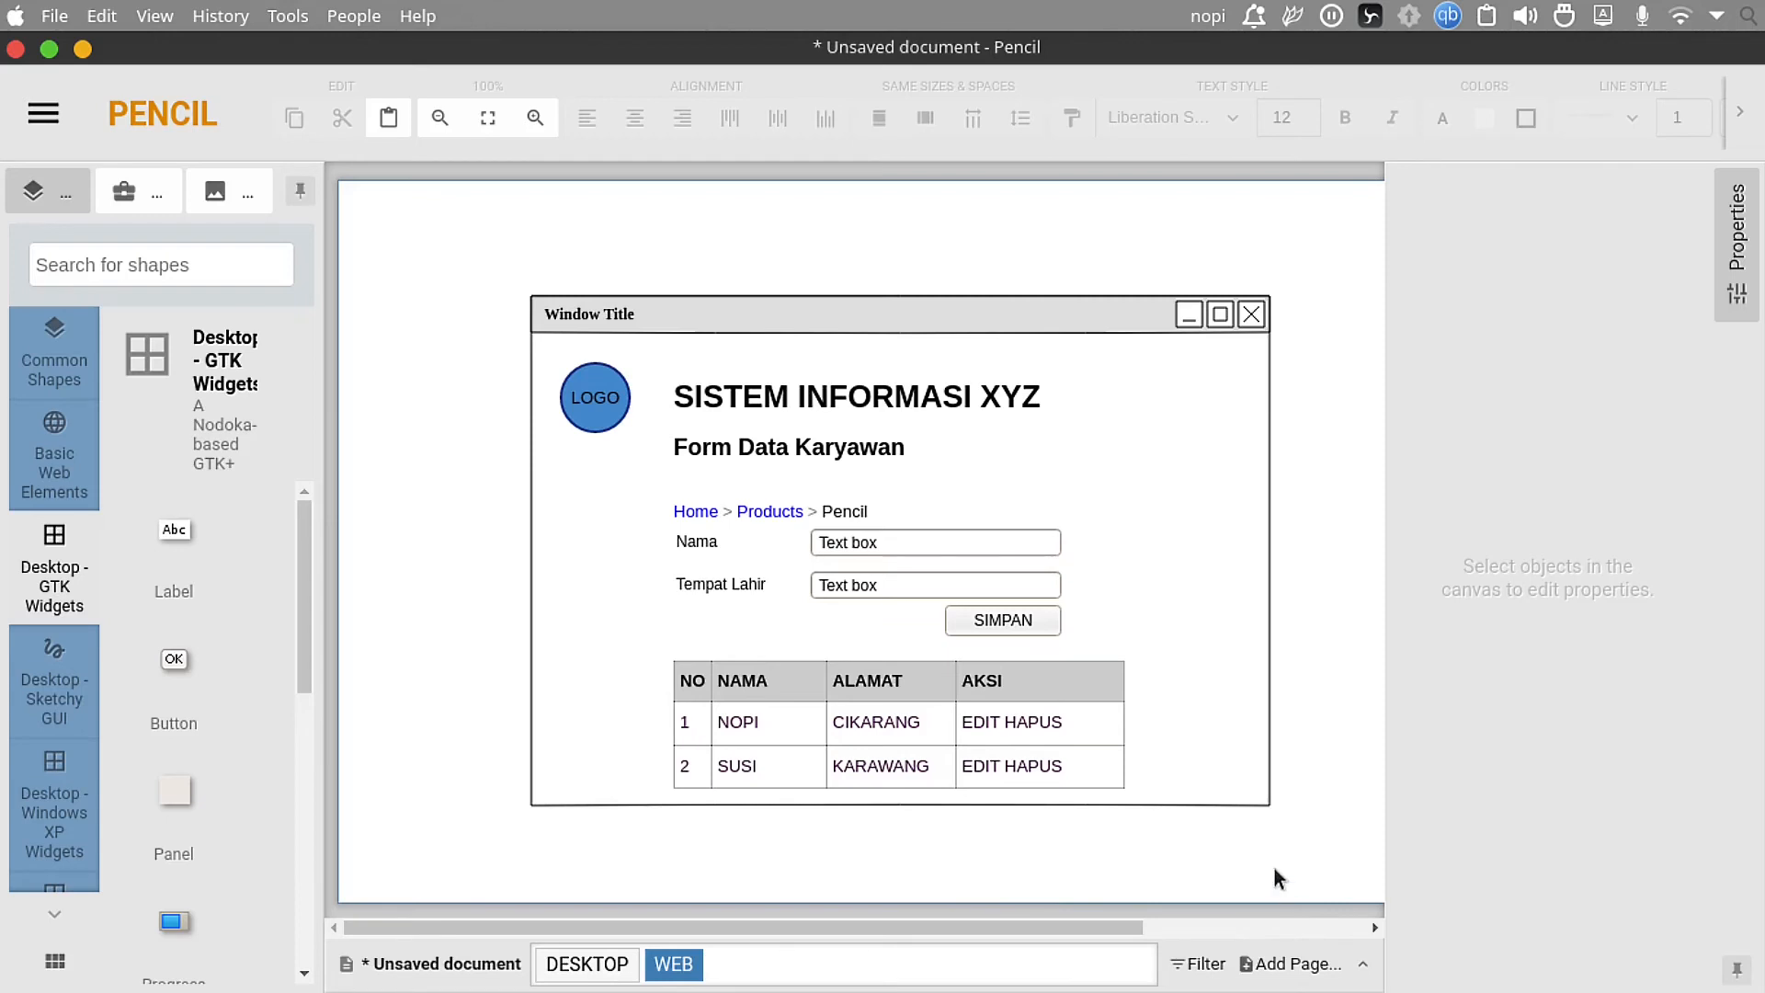
# Step: Add a new page titled MOBILE with the default size and a transparent background
pyautogui.click(1249, 963)
pyautogui.write('MOBIL')
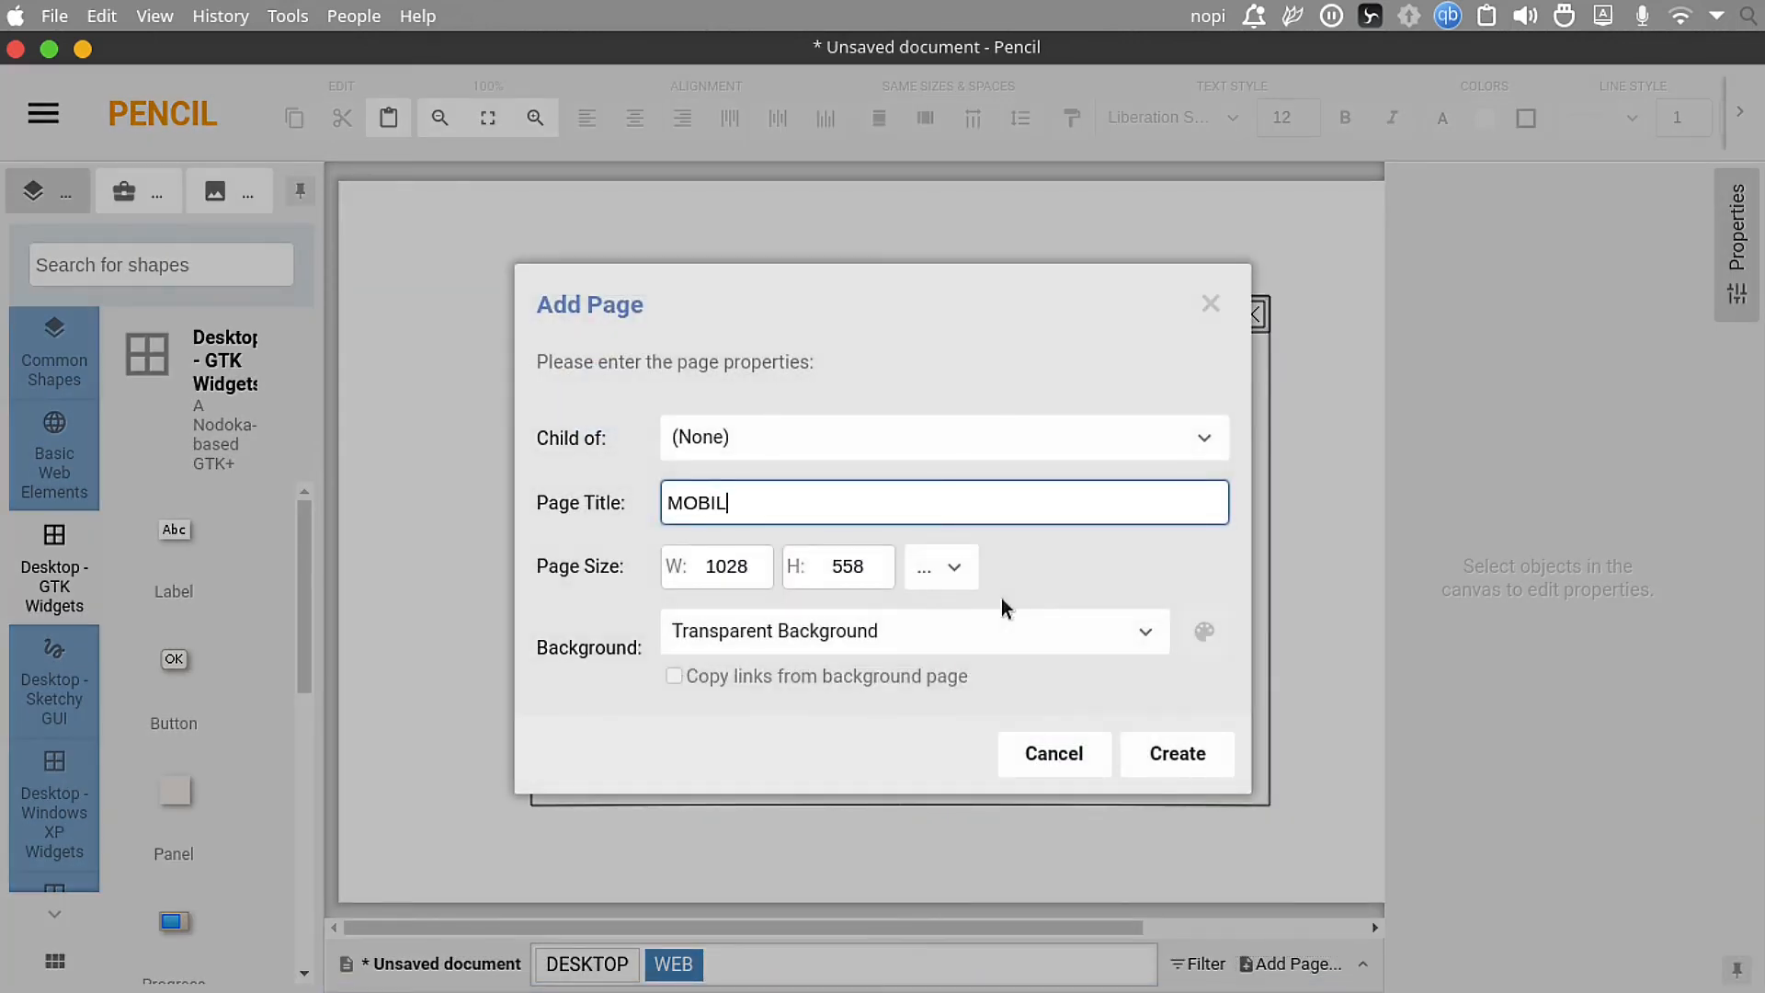
pyautogui.write('E')
pyautogui.press('Return')
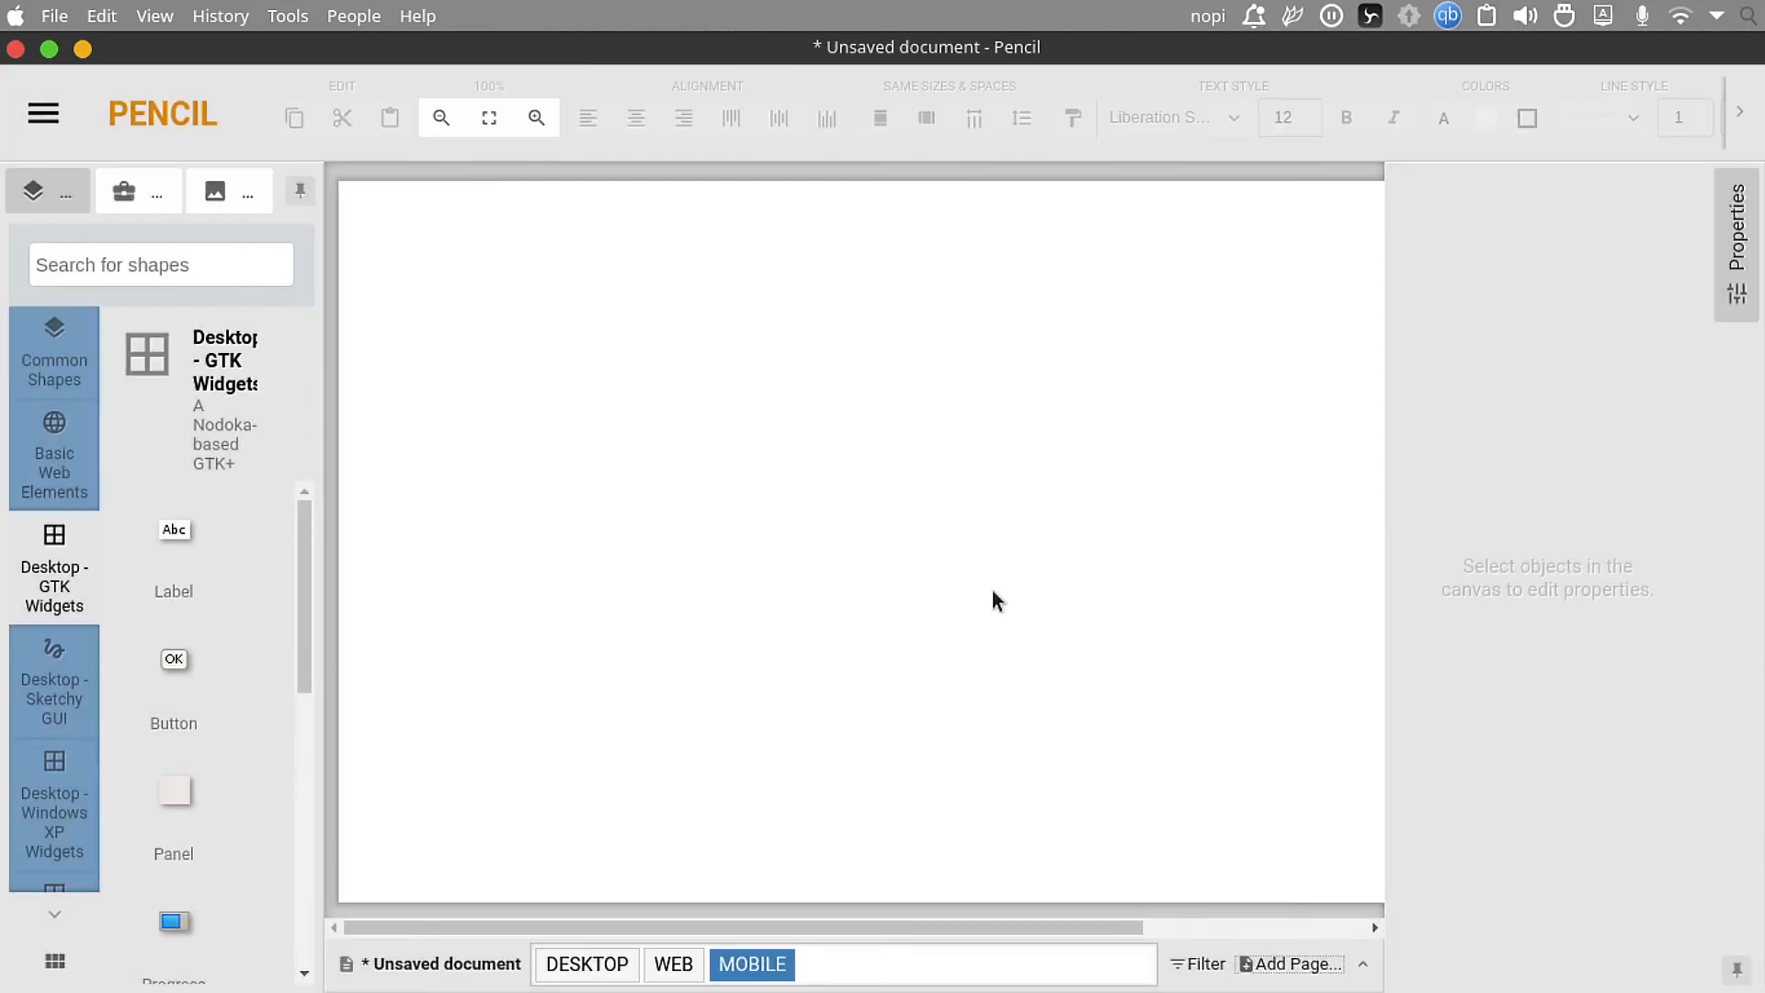
# Step: Place a Phone from the Mobile - Android ICS collection on the MOBILE page
pyautogui.moveTo(313, 624); pyautogui.dragTo(334, 912)
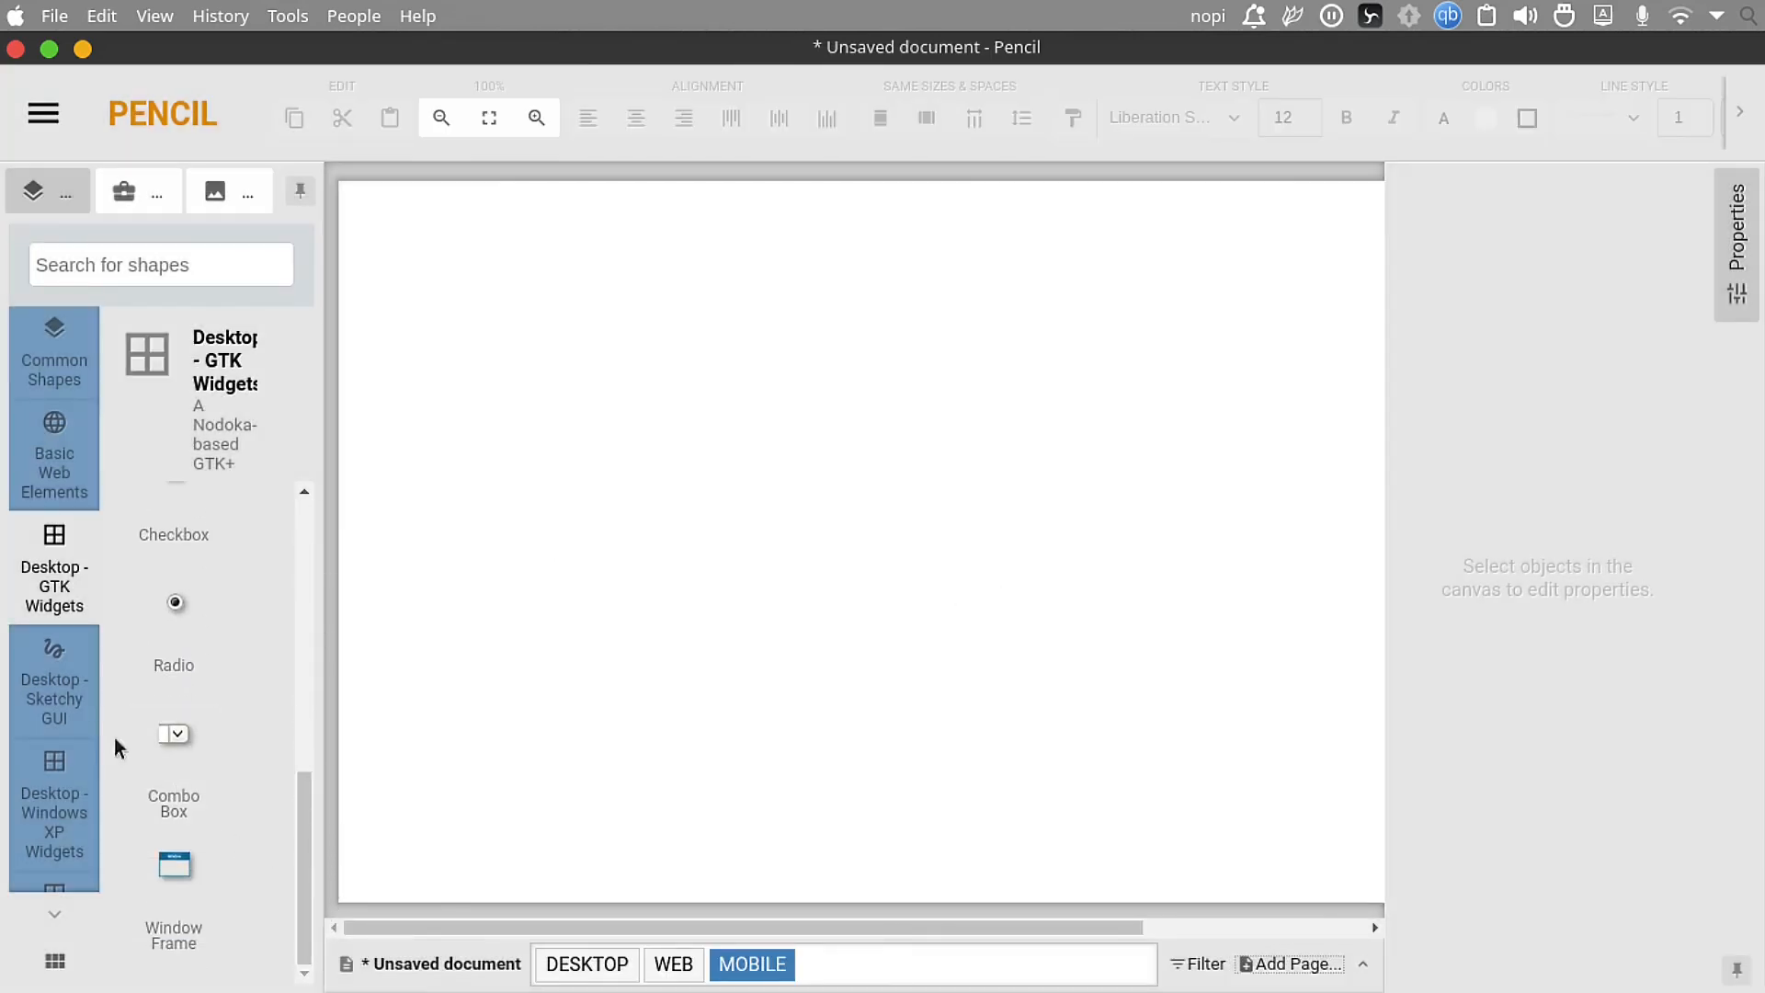
pyautogui.click(81, 715)
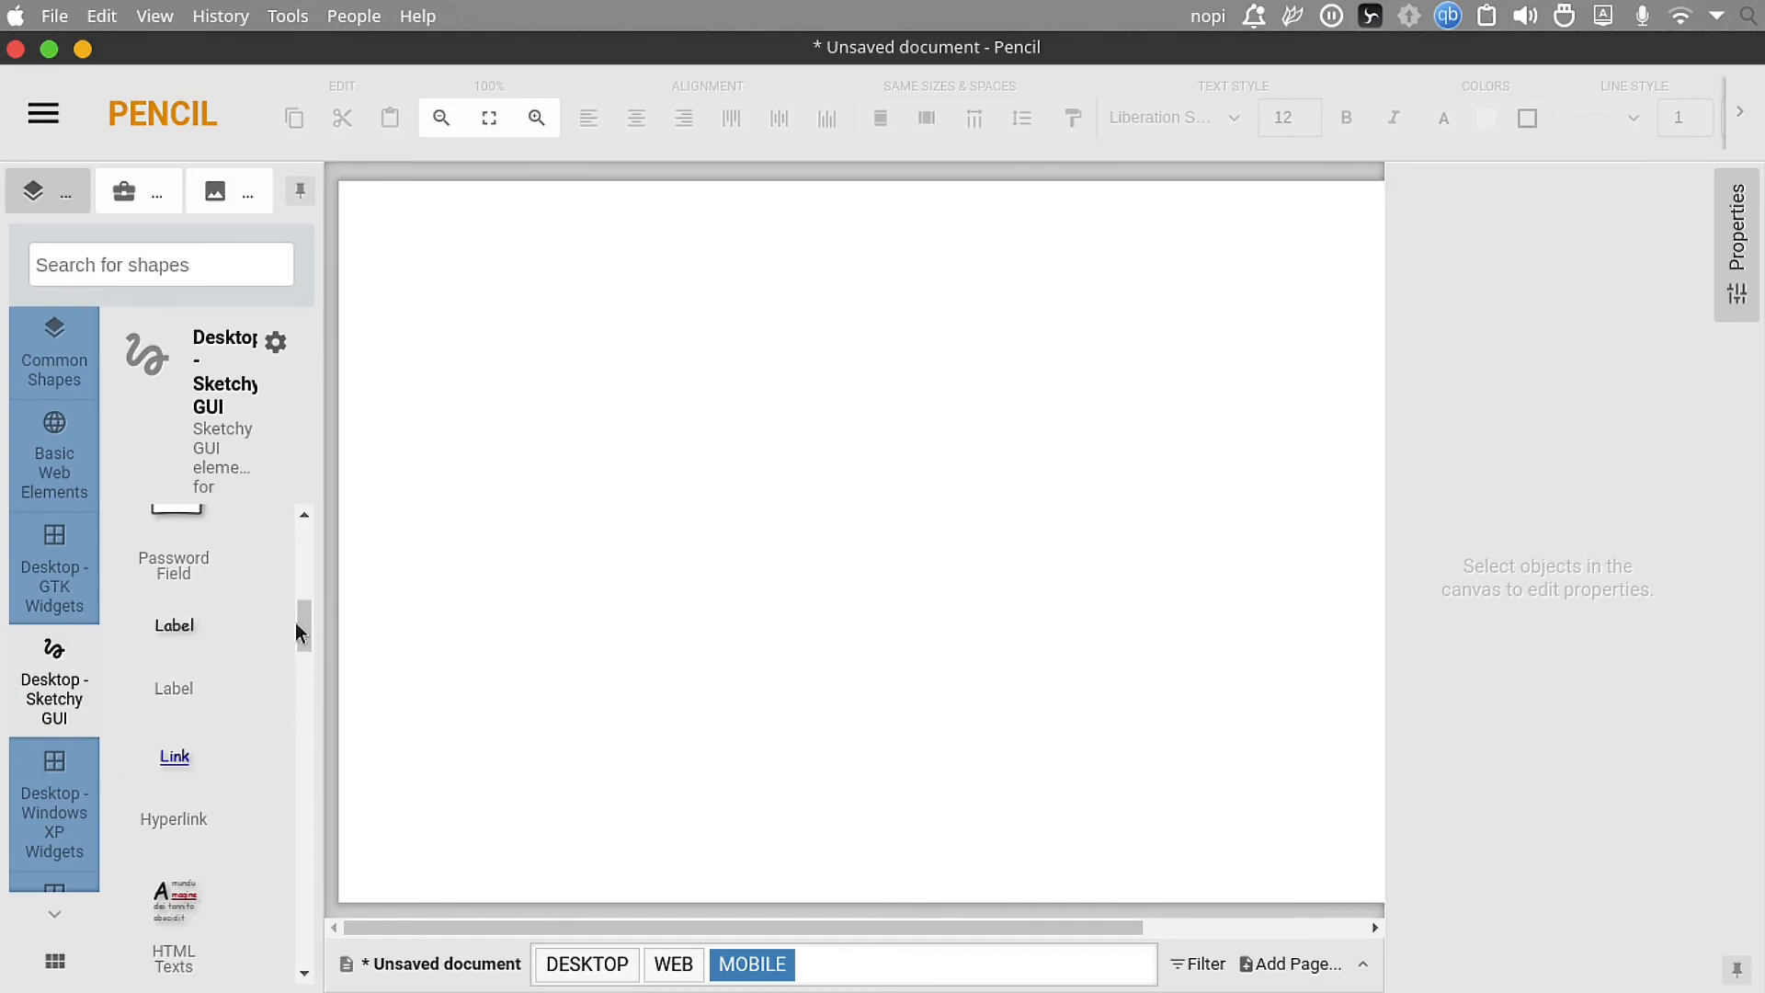
pyautogui.moveTo(295, 621); pyautogui.dragTo(307, 697)
pyautogui.scroll(-5, 71, 754)
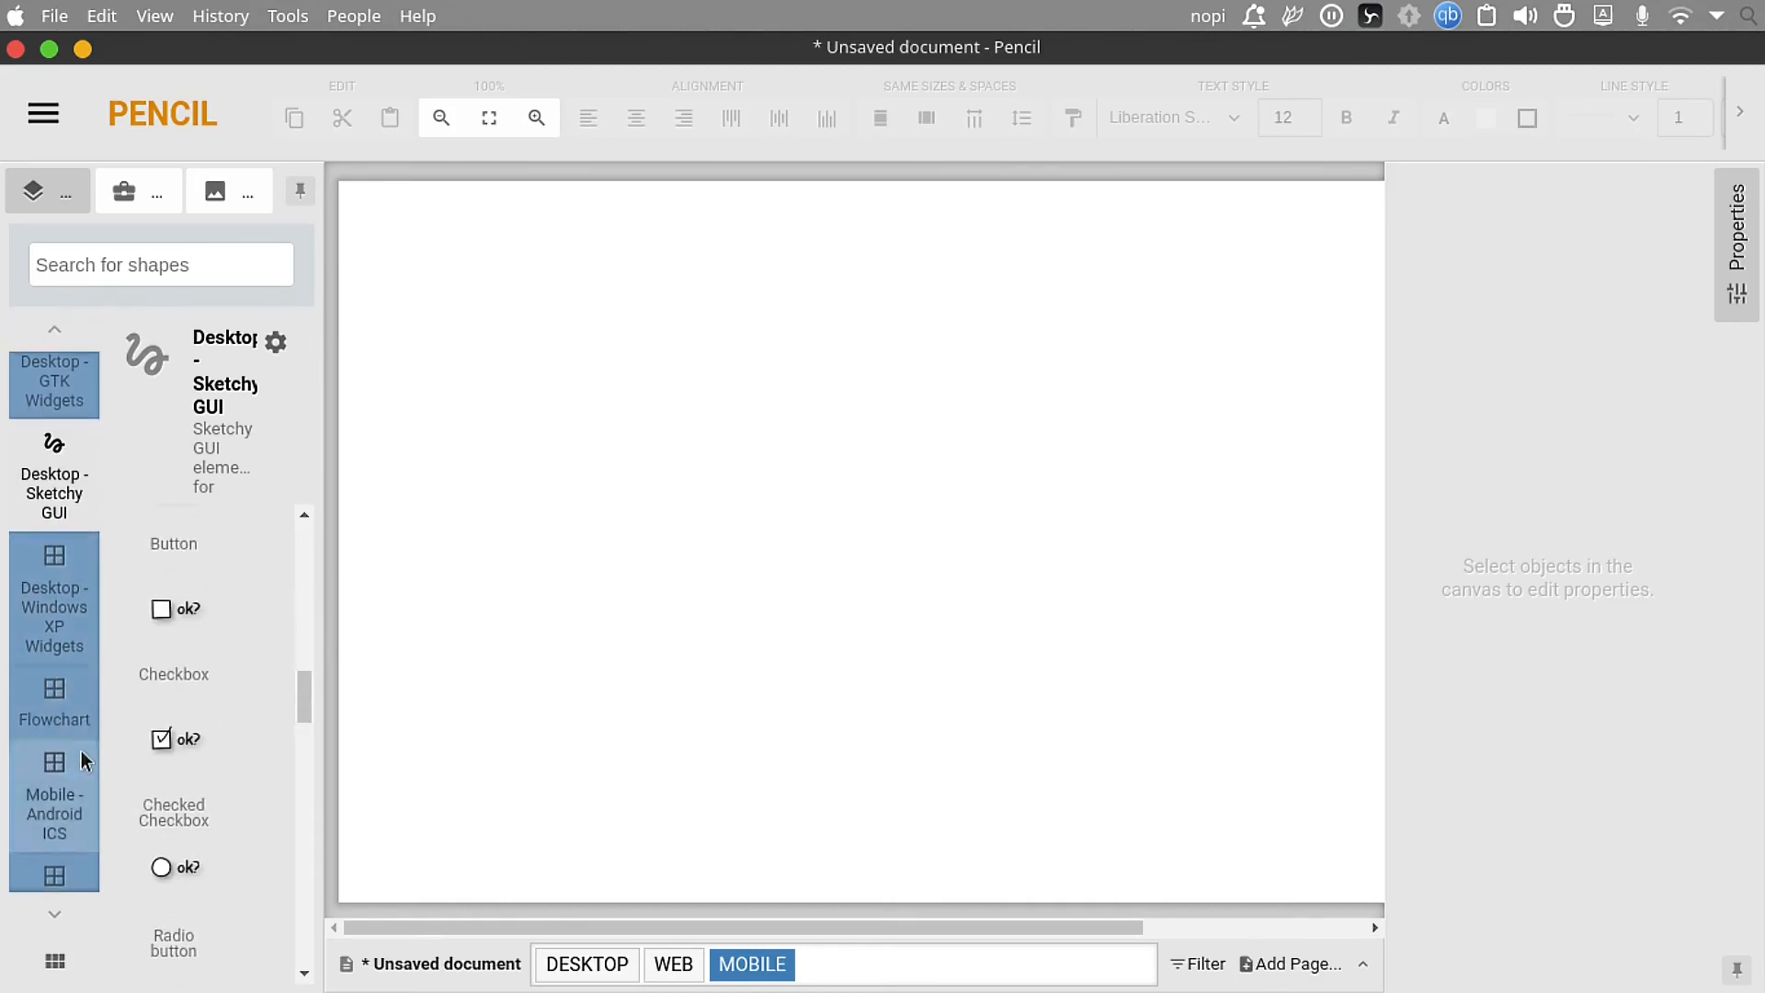
pyautogui.click(72, 658)
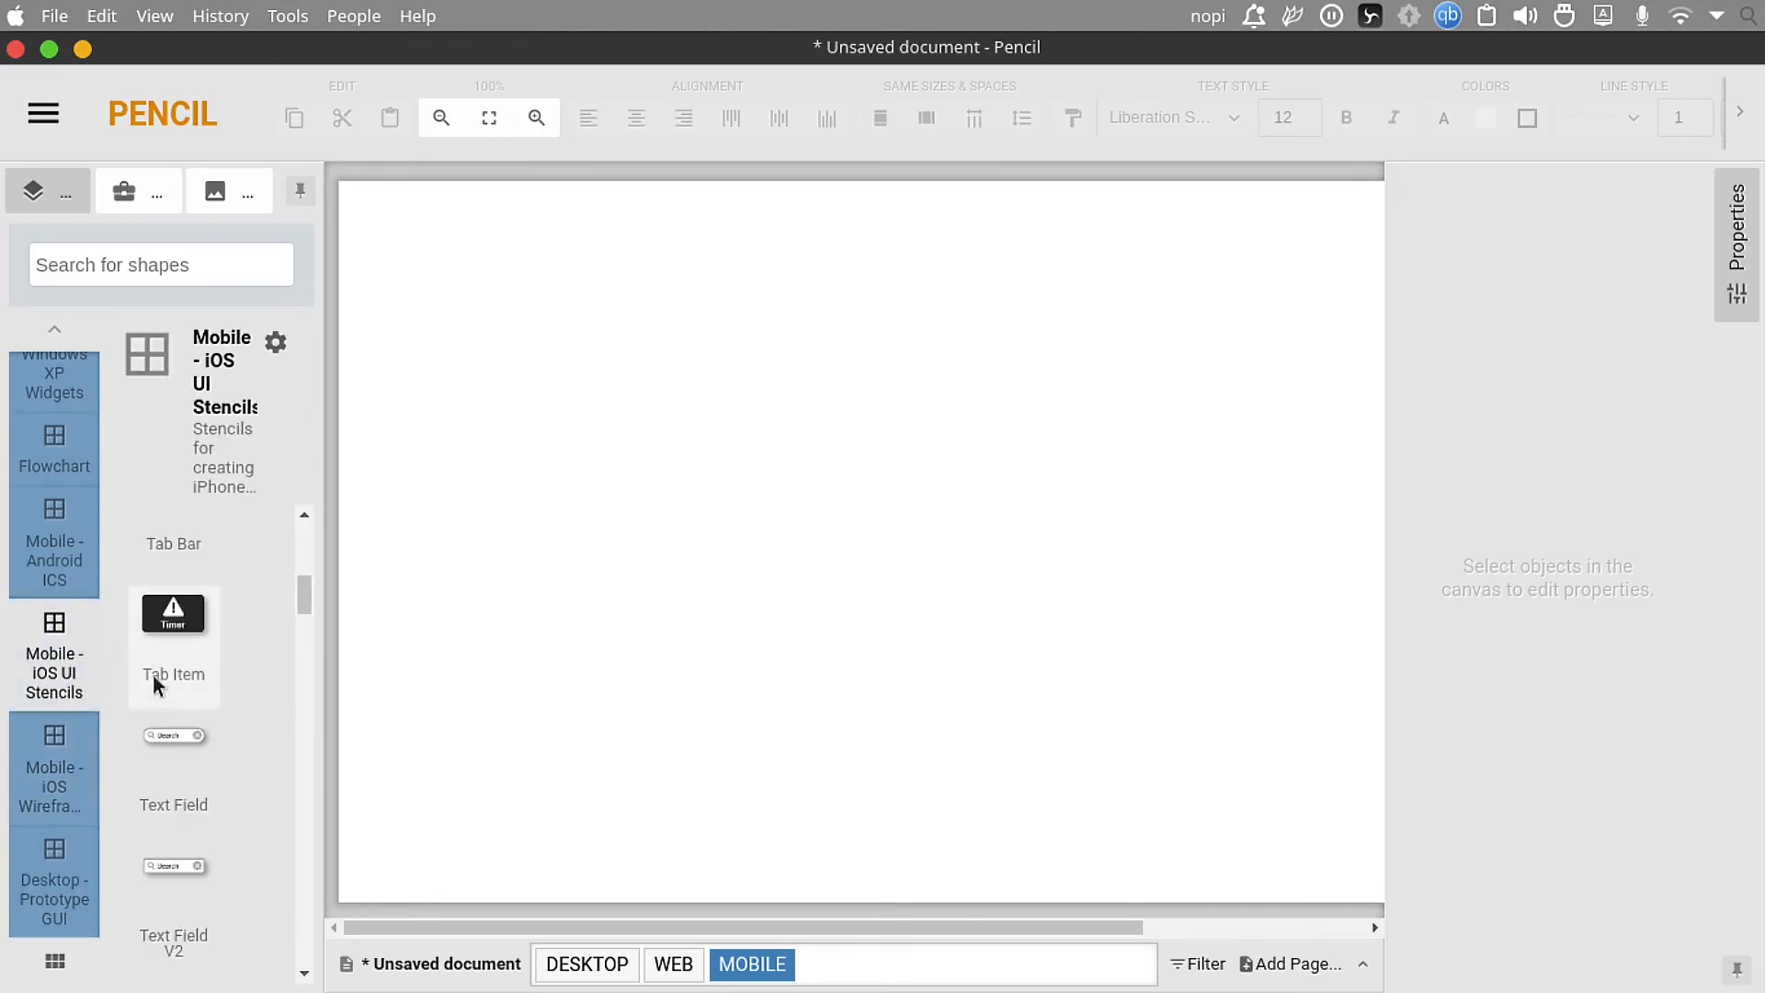
pyautogui.click(78, 534)
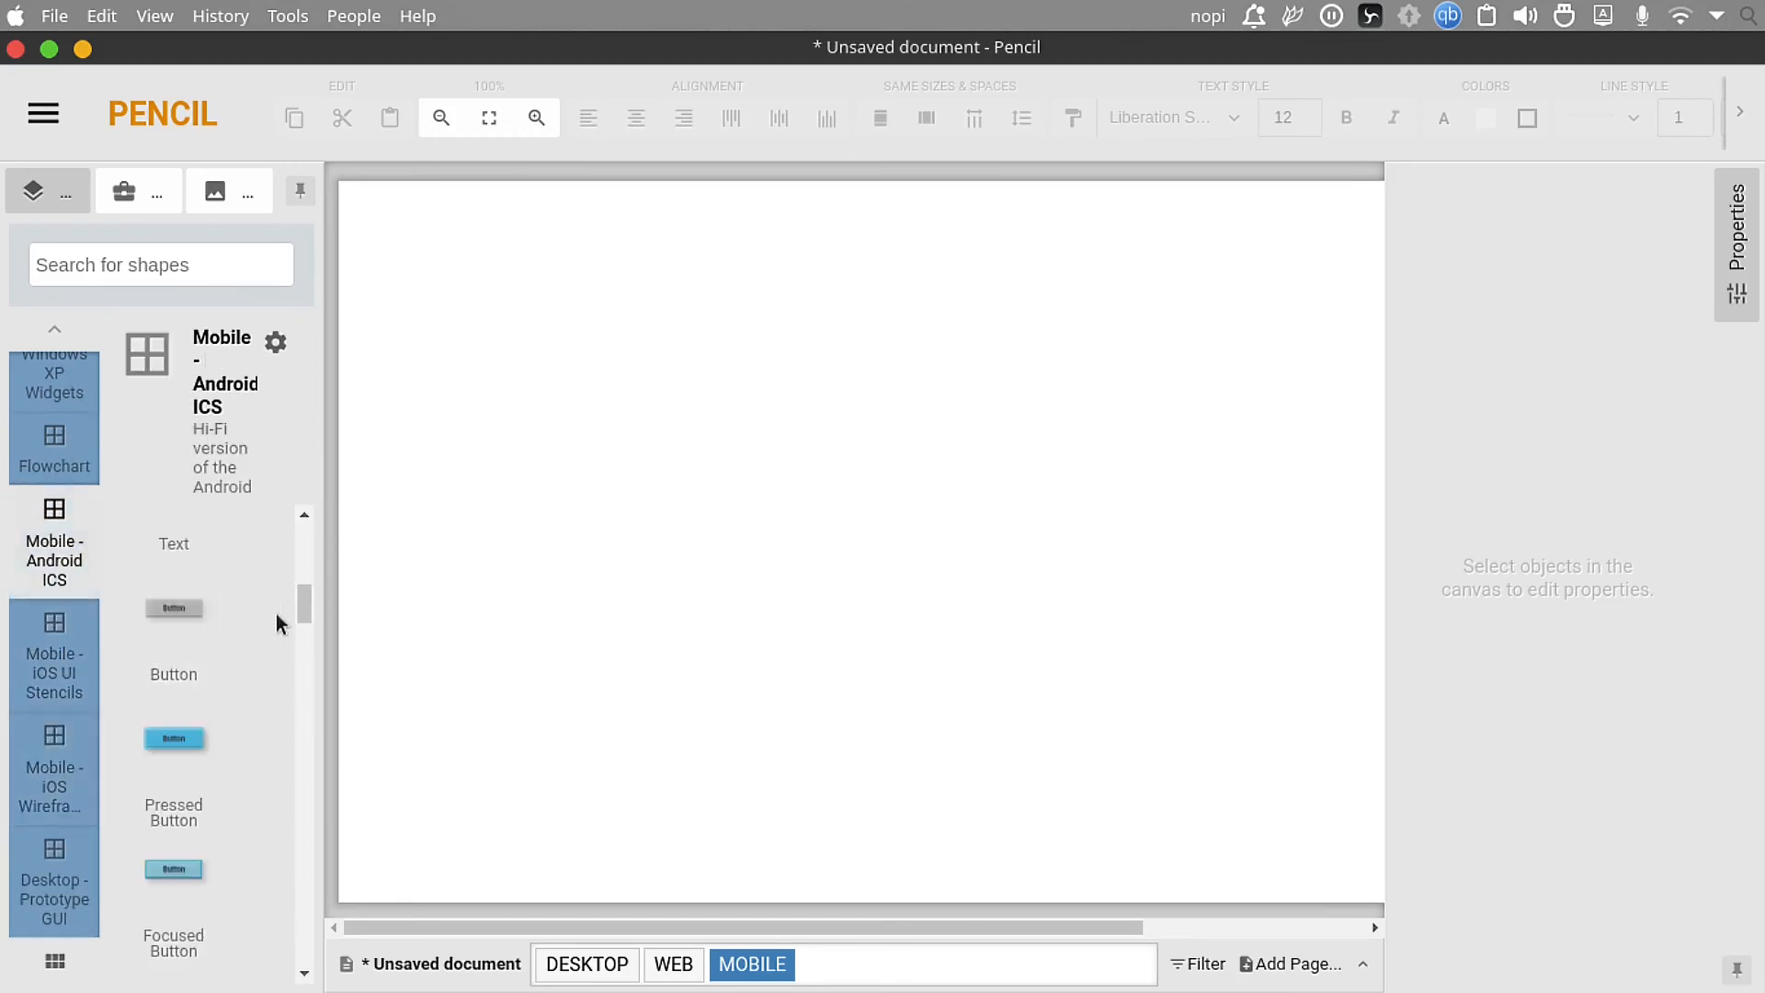
pyautogui.moveTo(298, 599); pyautogui.dragTo(320, 524)
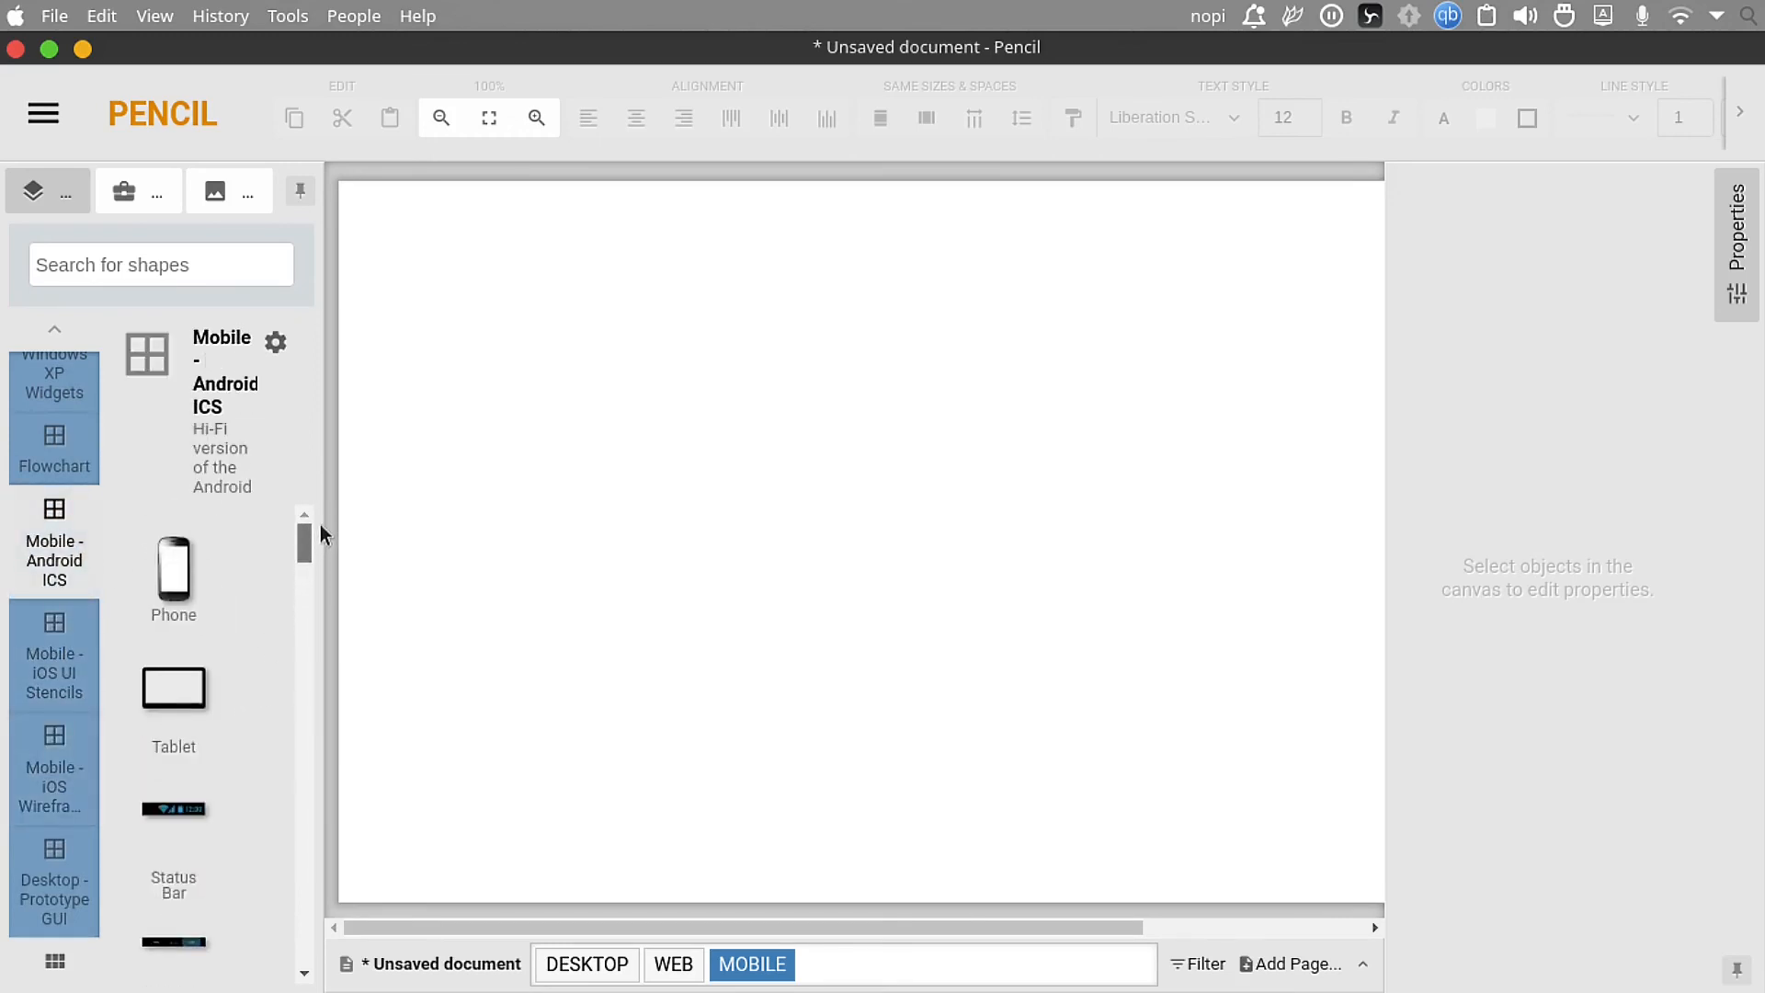
pyautogui.moveTo(206, 593); pyautogui.dragTo(886, 469)
# Step: Resize the canvas to fit its content and switch the phone to the Light Theme, then deselect it
pyautogui.rightClick(853, 442)
pyautogui.moveTo(1146, 734)
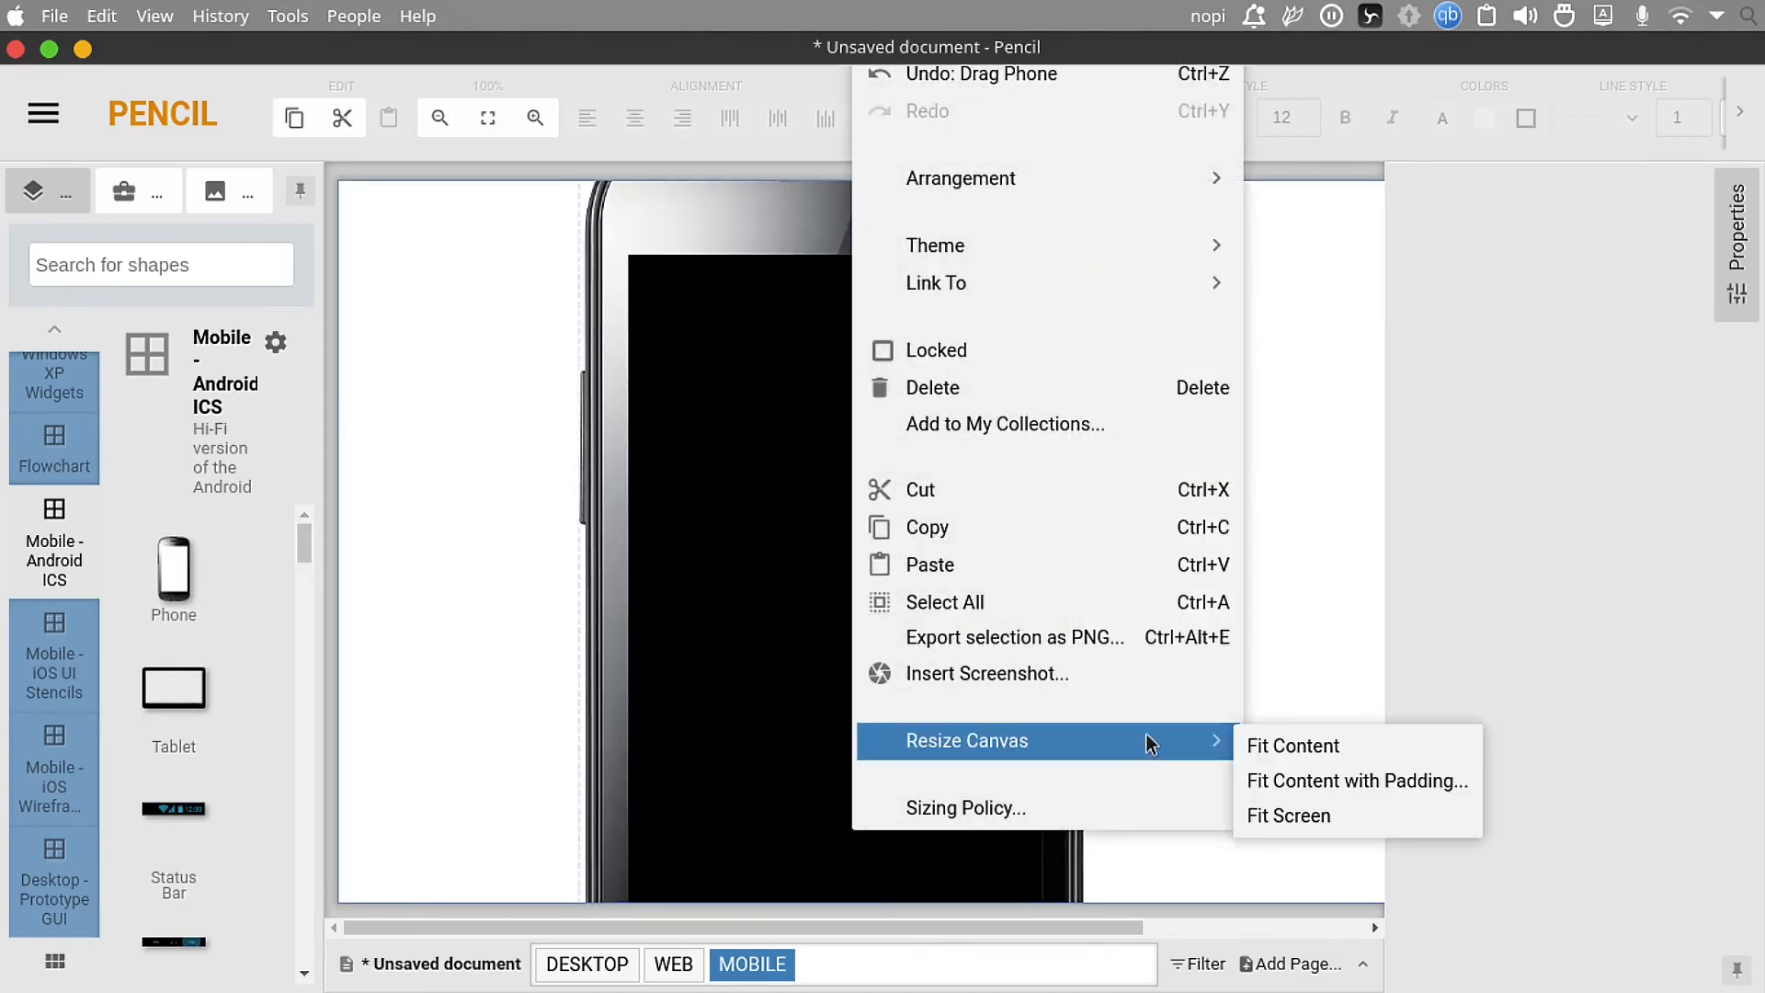
pyautogui.click(1278, 748)
pyautogui.rightClick(874, 455)
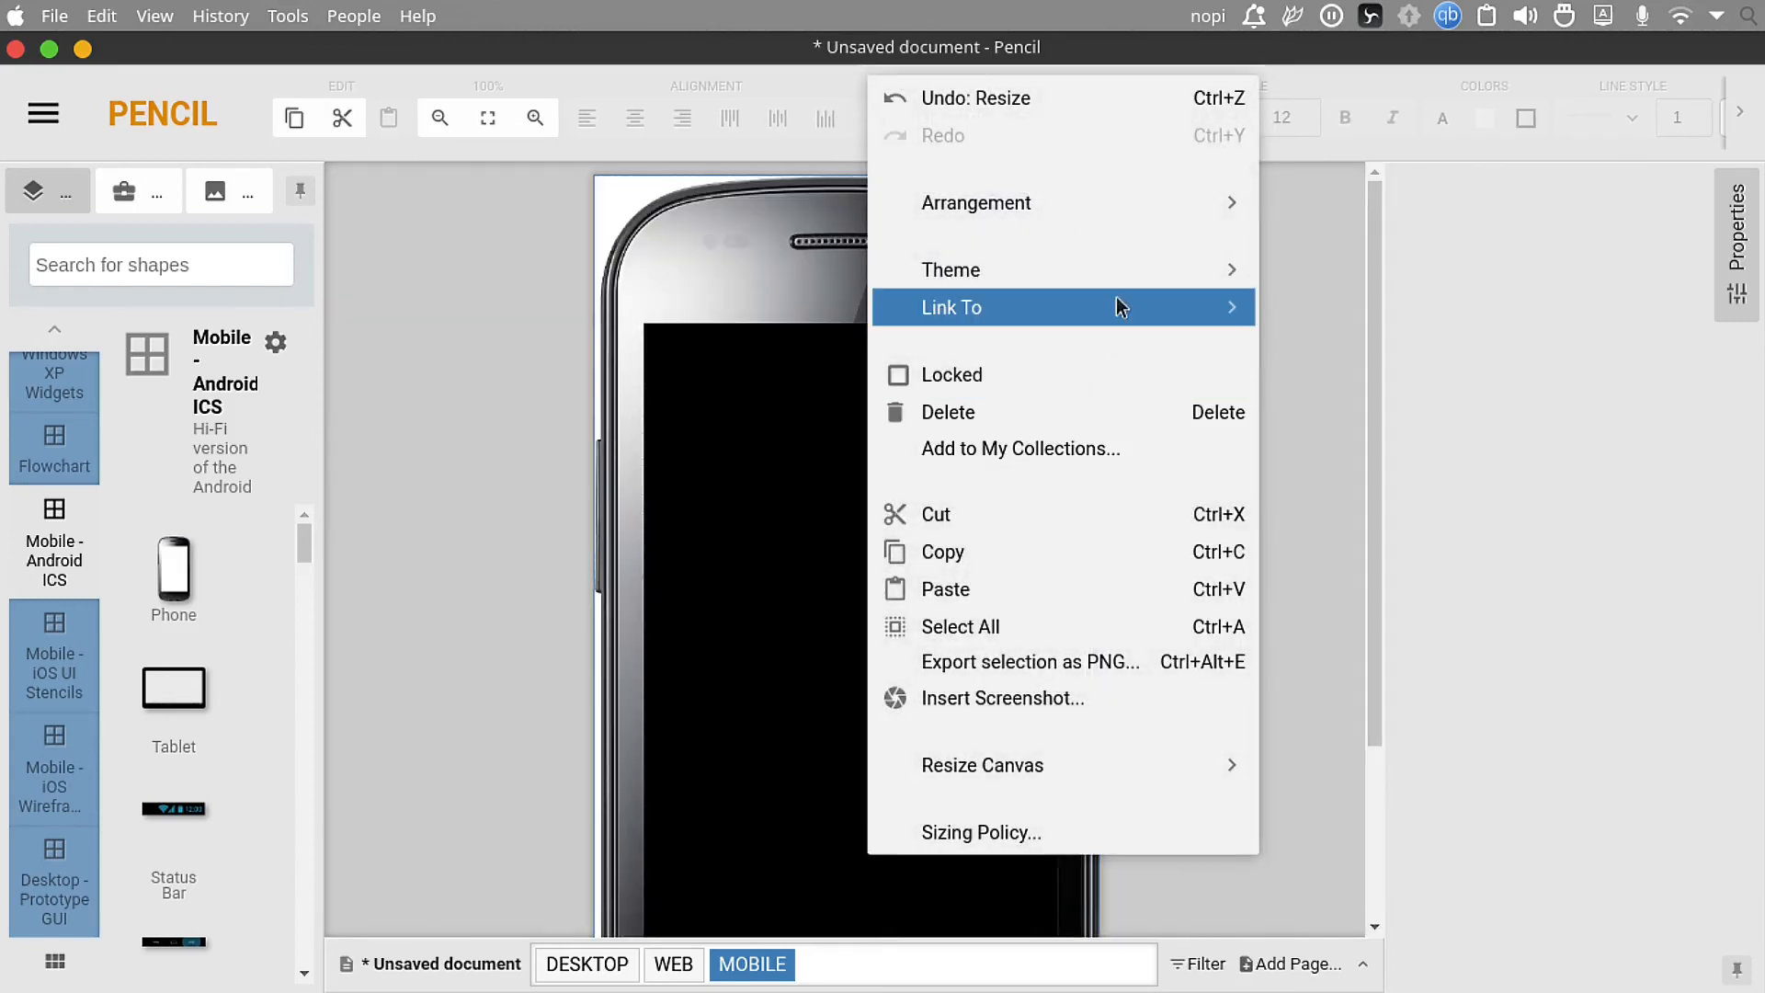
pyautogui.moveTo(1122, 285)
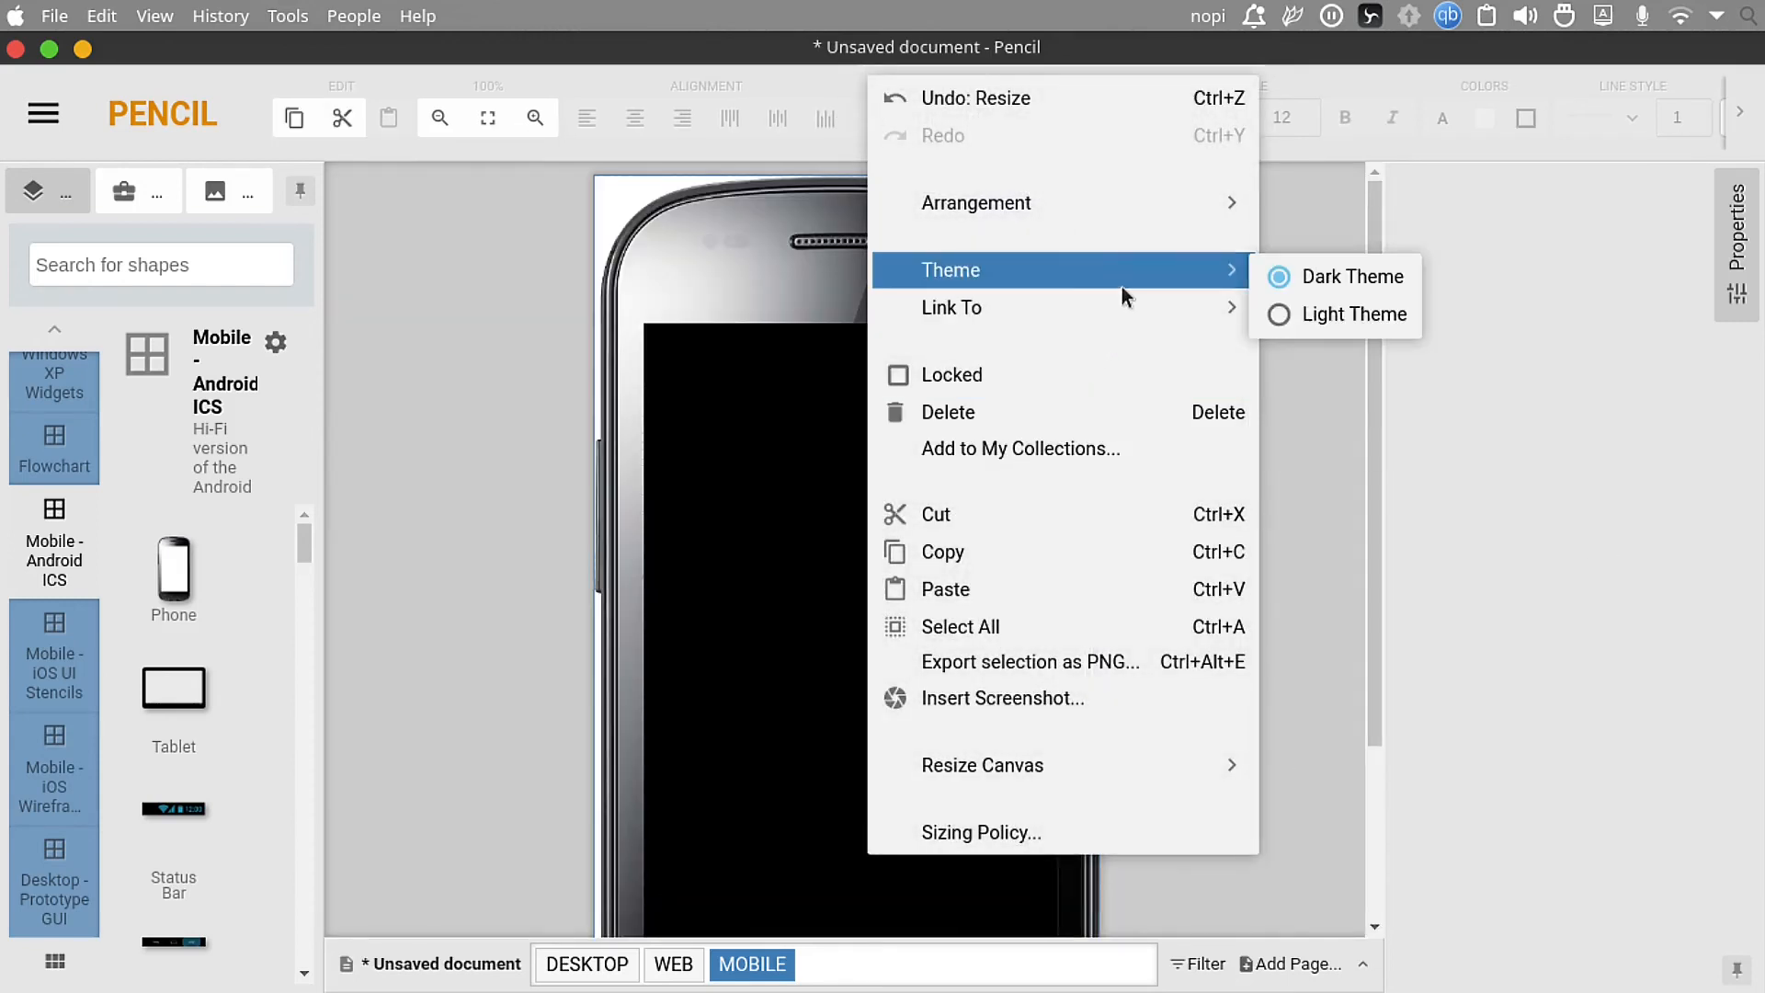
pyautogui.click(1298, 314)
pyautogui.click(1278, 429)
# Step: Place a Status Bar along the top of the phone's screen and a Keyboard along its bottom
pyautogui.scroll(-1, 1355, 455)
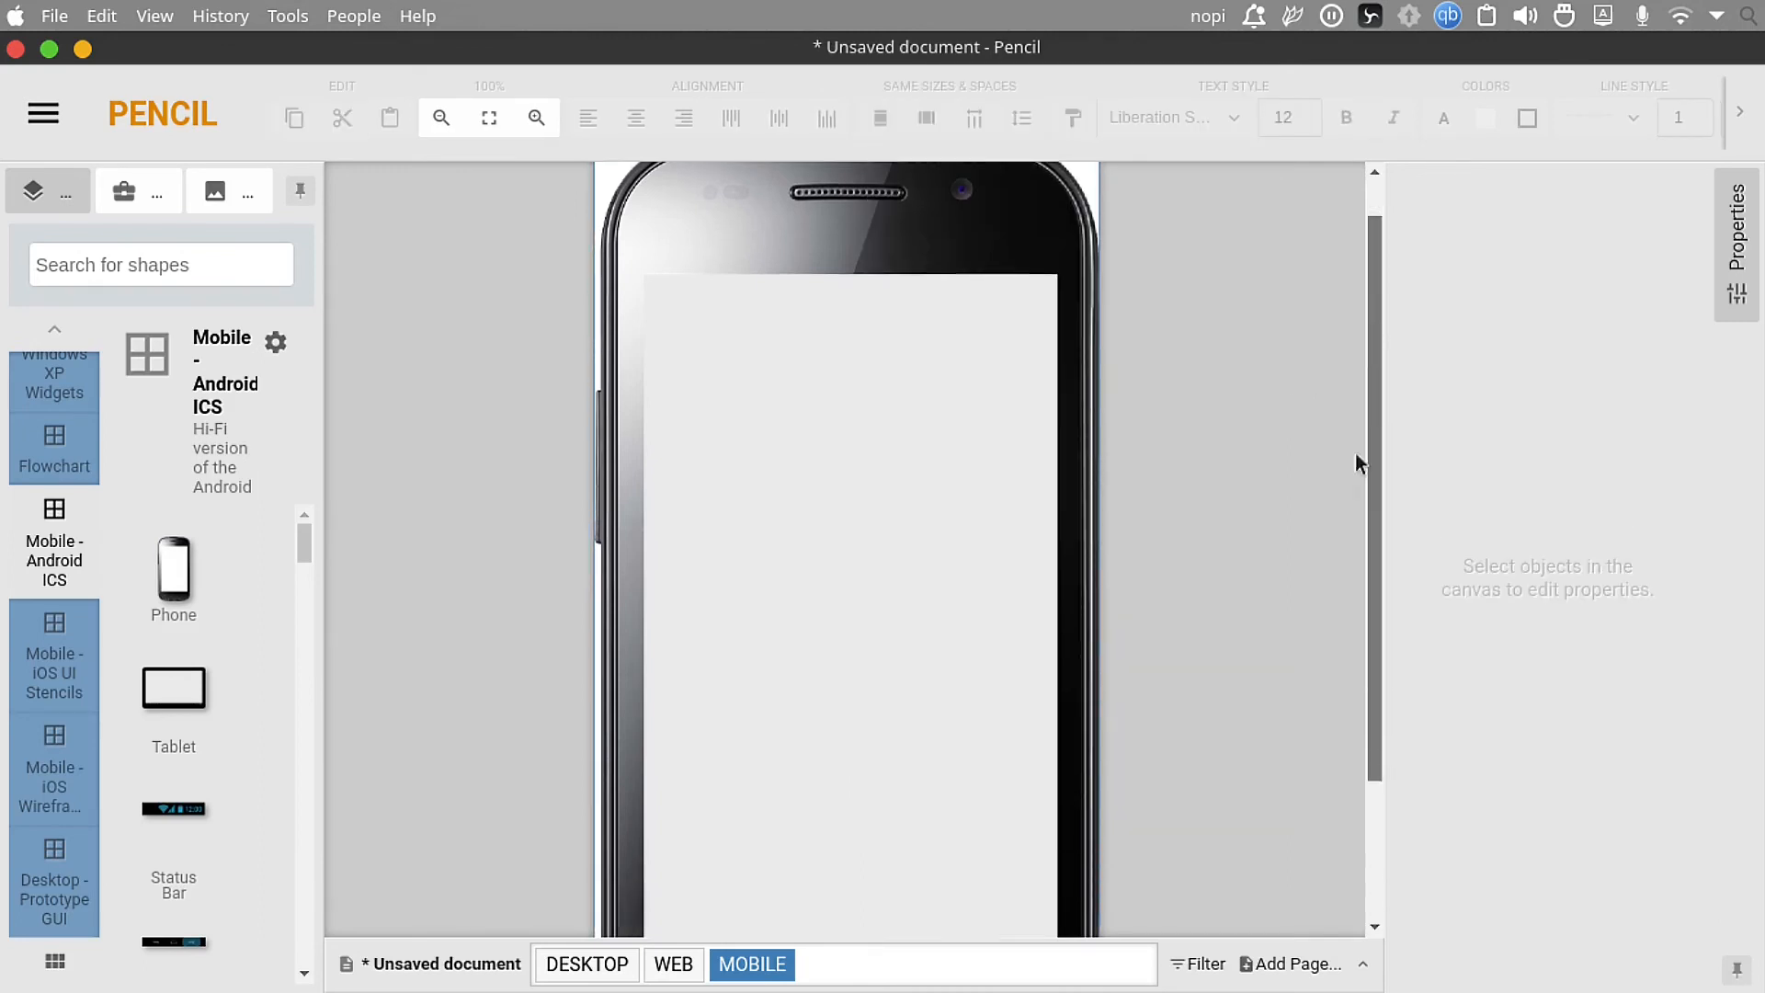
pyautogui.scroll(-5, 1355, 454)
pyautogui.scroll(5, 1394, 631)
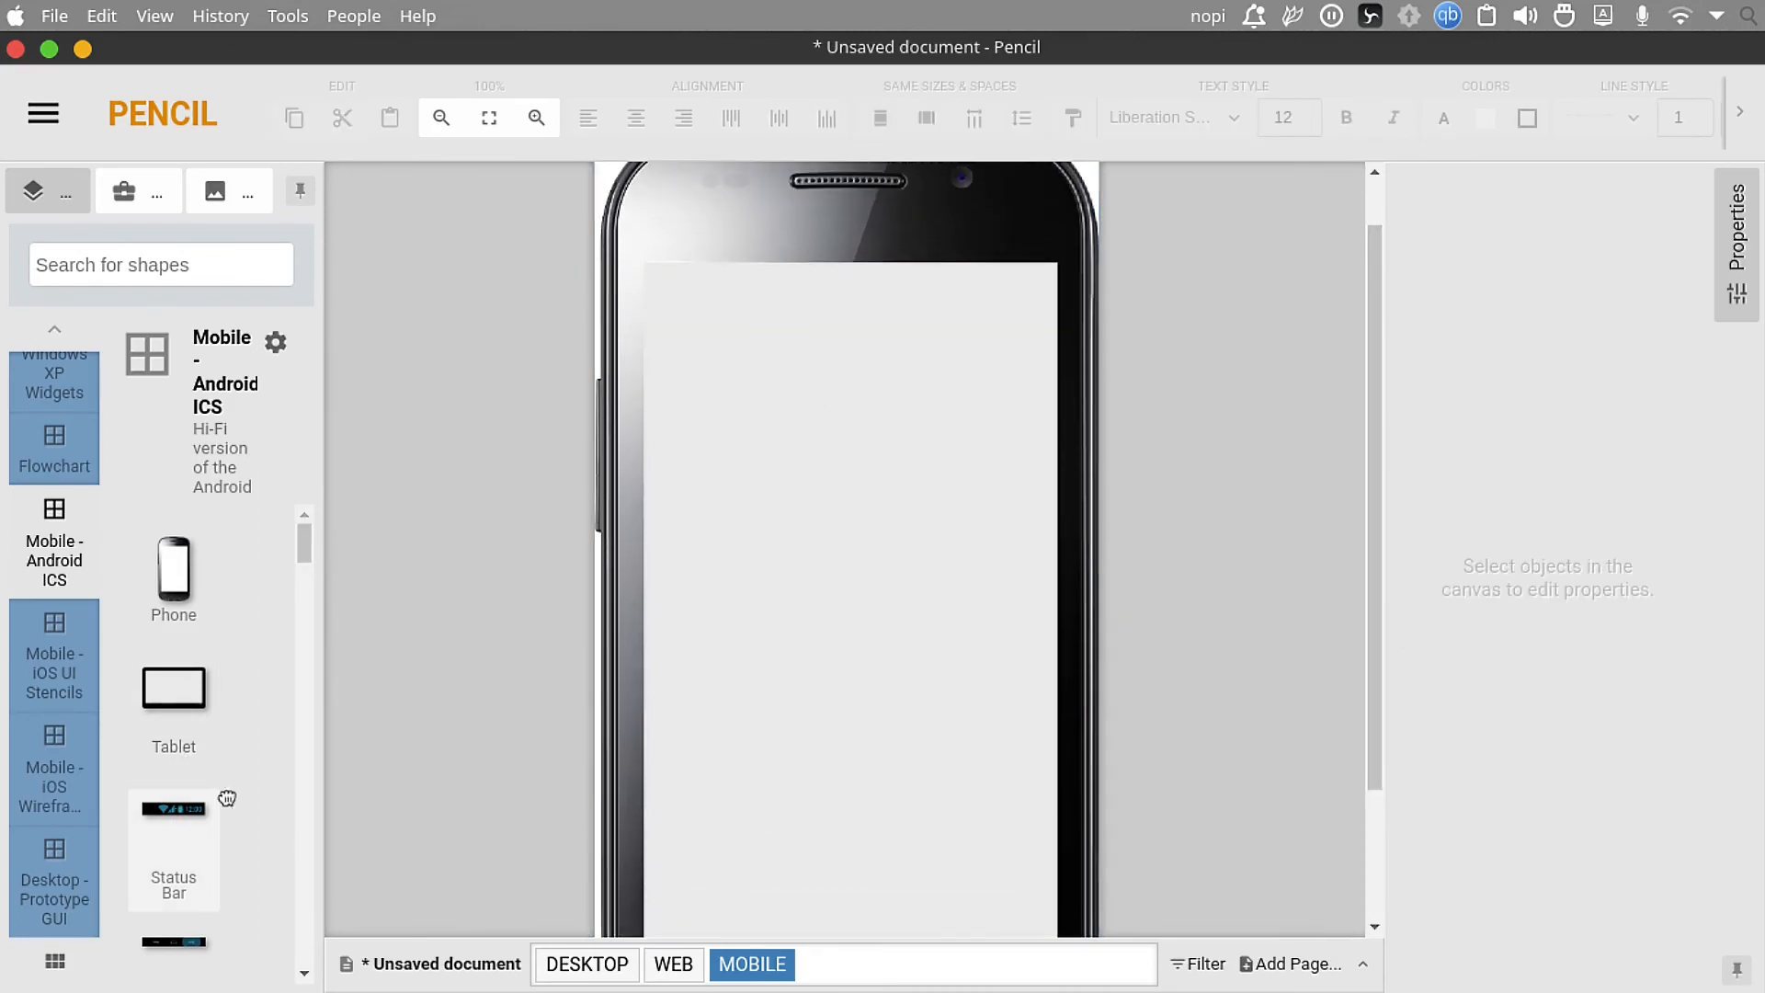
pyautogui.moveTo(227, 798); pyautogui.dragTo(863, 304)
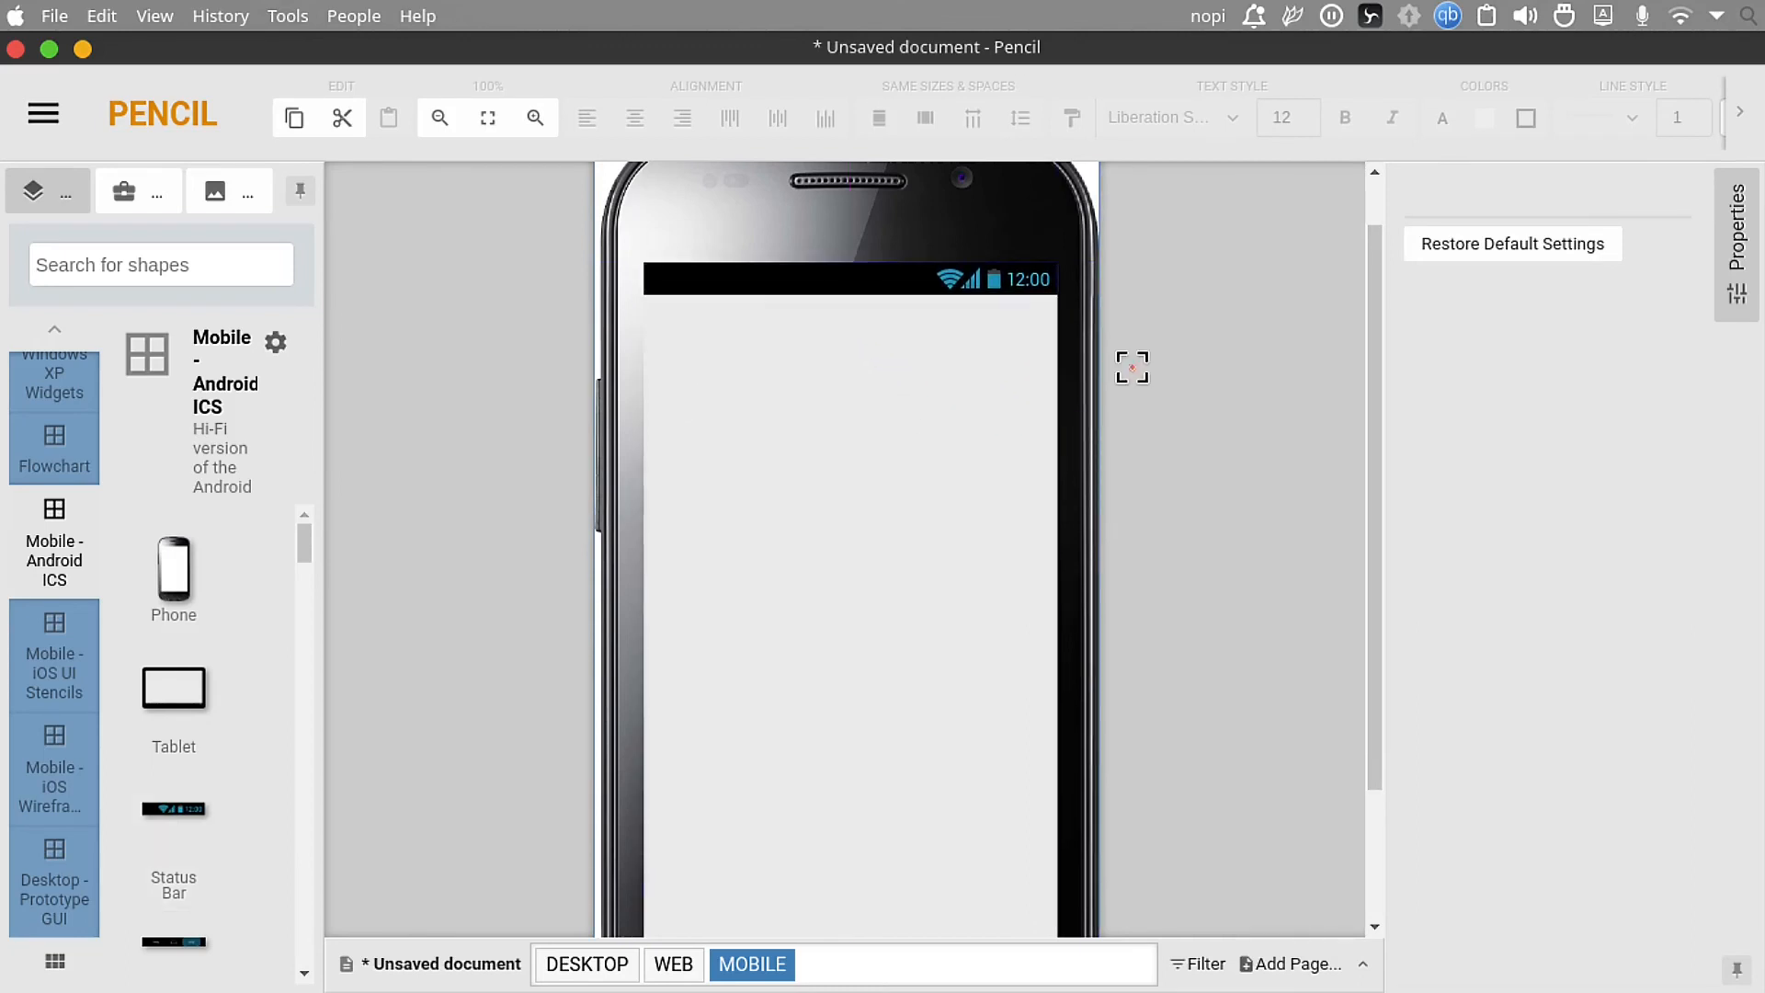
pyautogui.click(1217, 353)
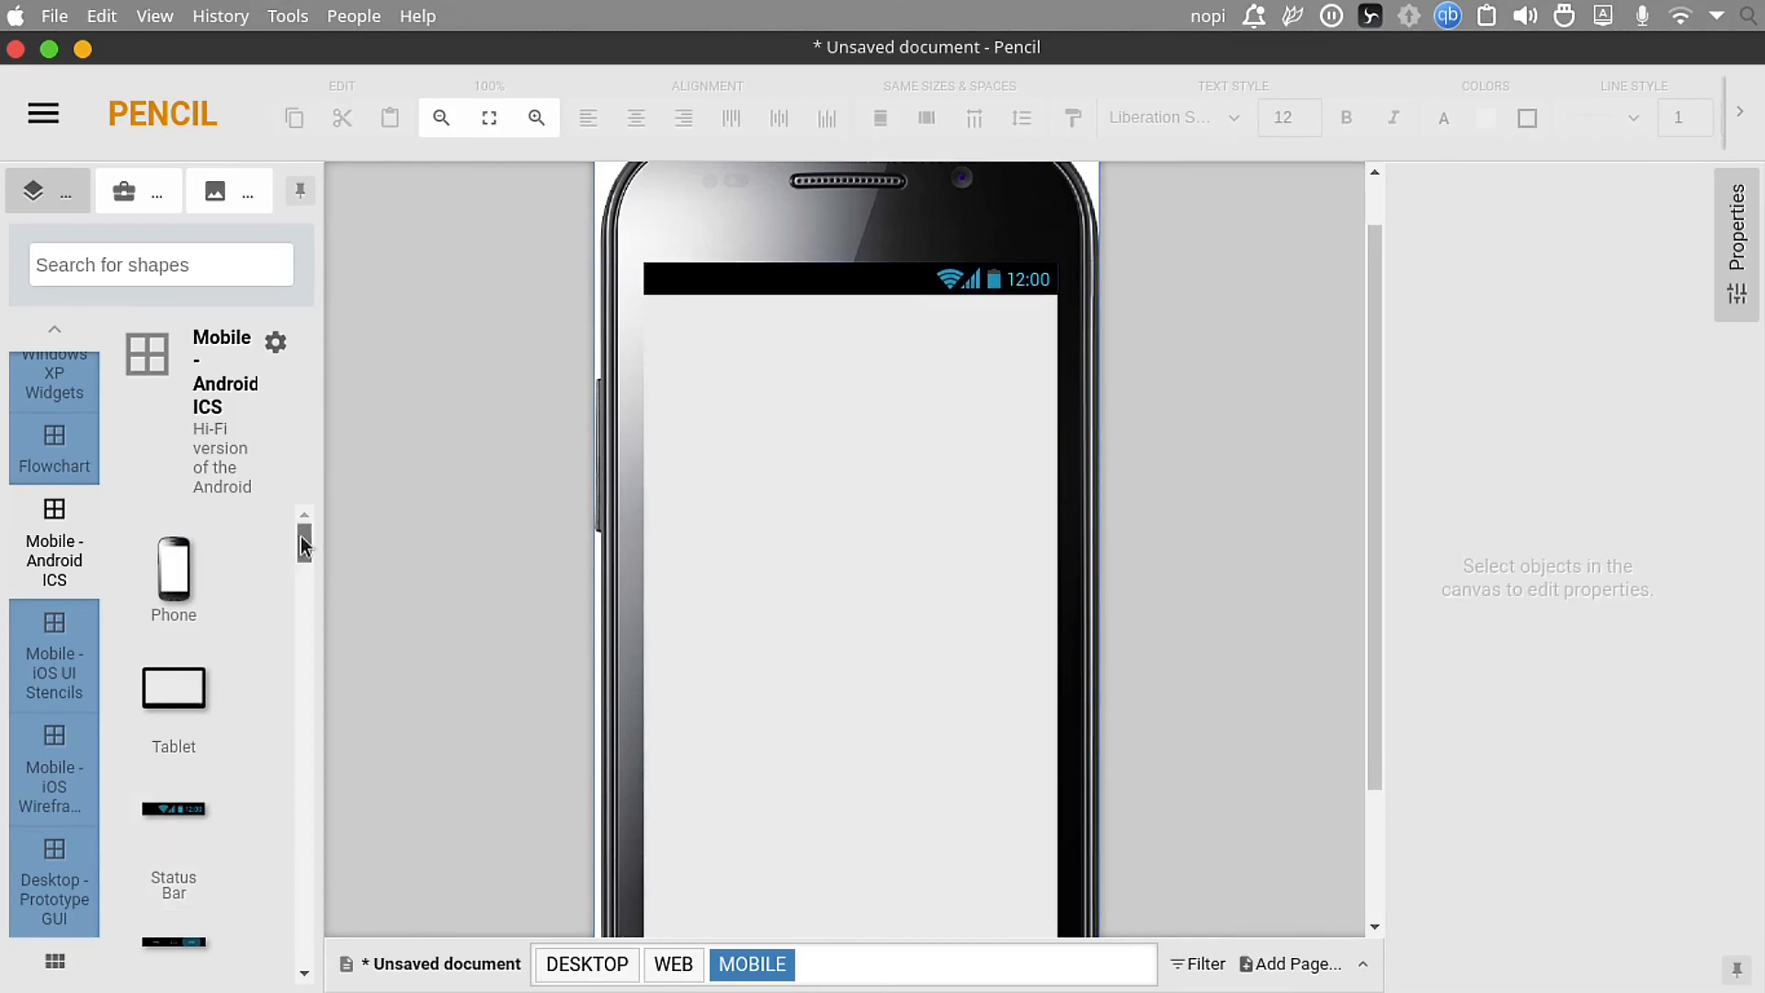
pyautogui.moveTo(304, 545); pyautogui.dragTo(311, 902)
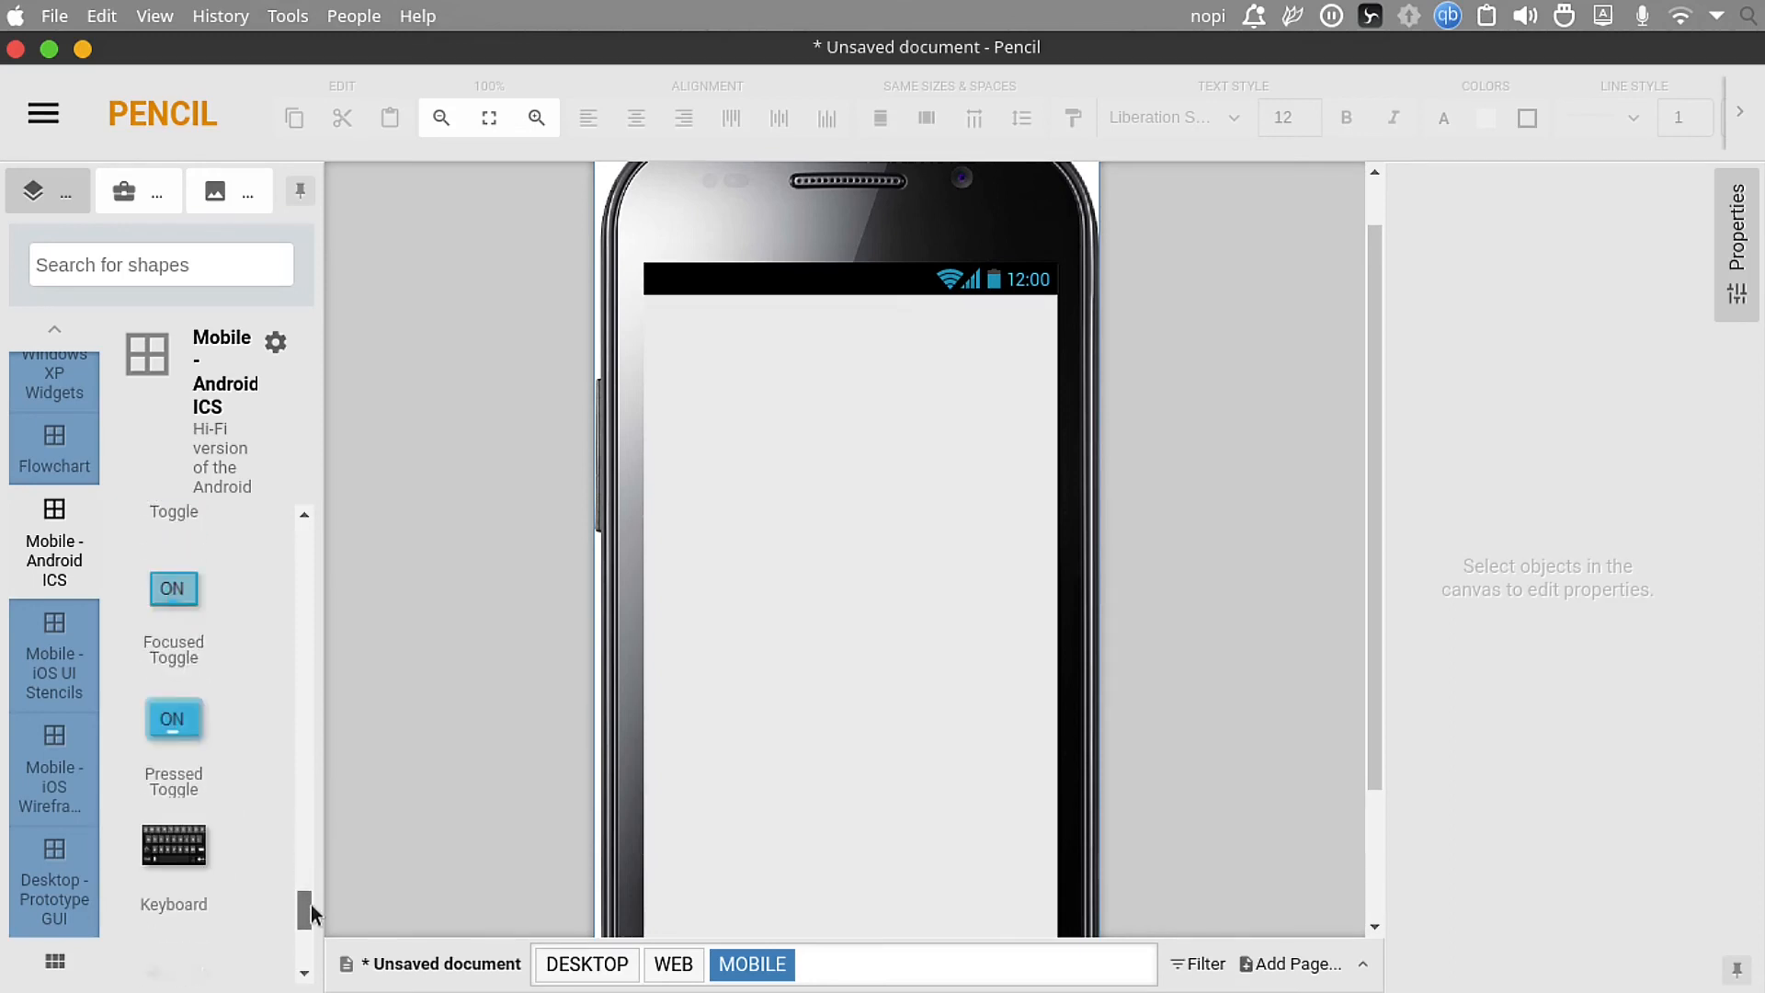
pyautogui.moveTo(200, 830); pyautogui.dragTo(858, 843)
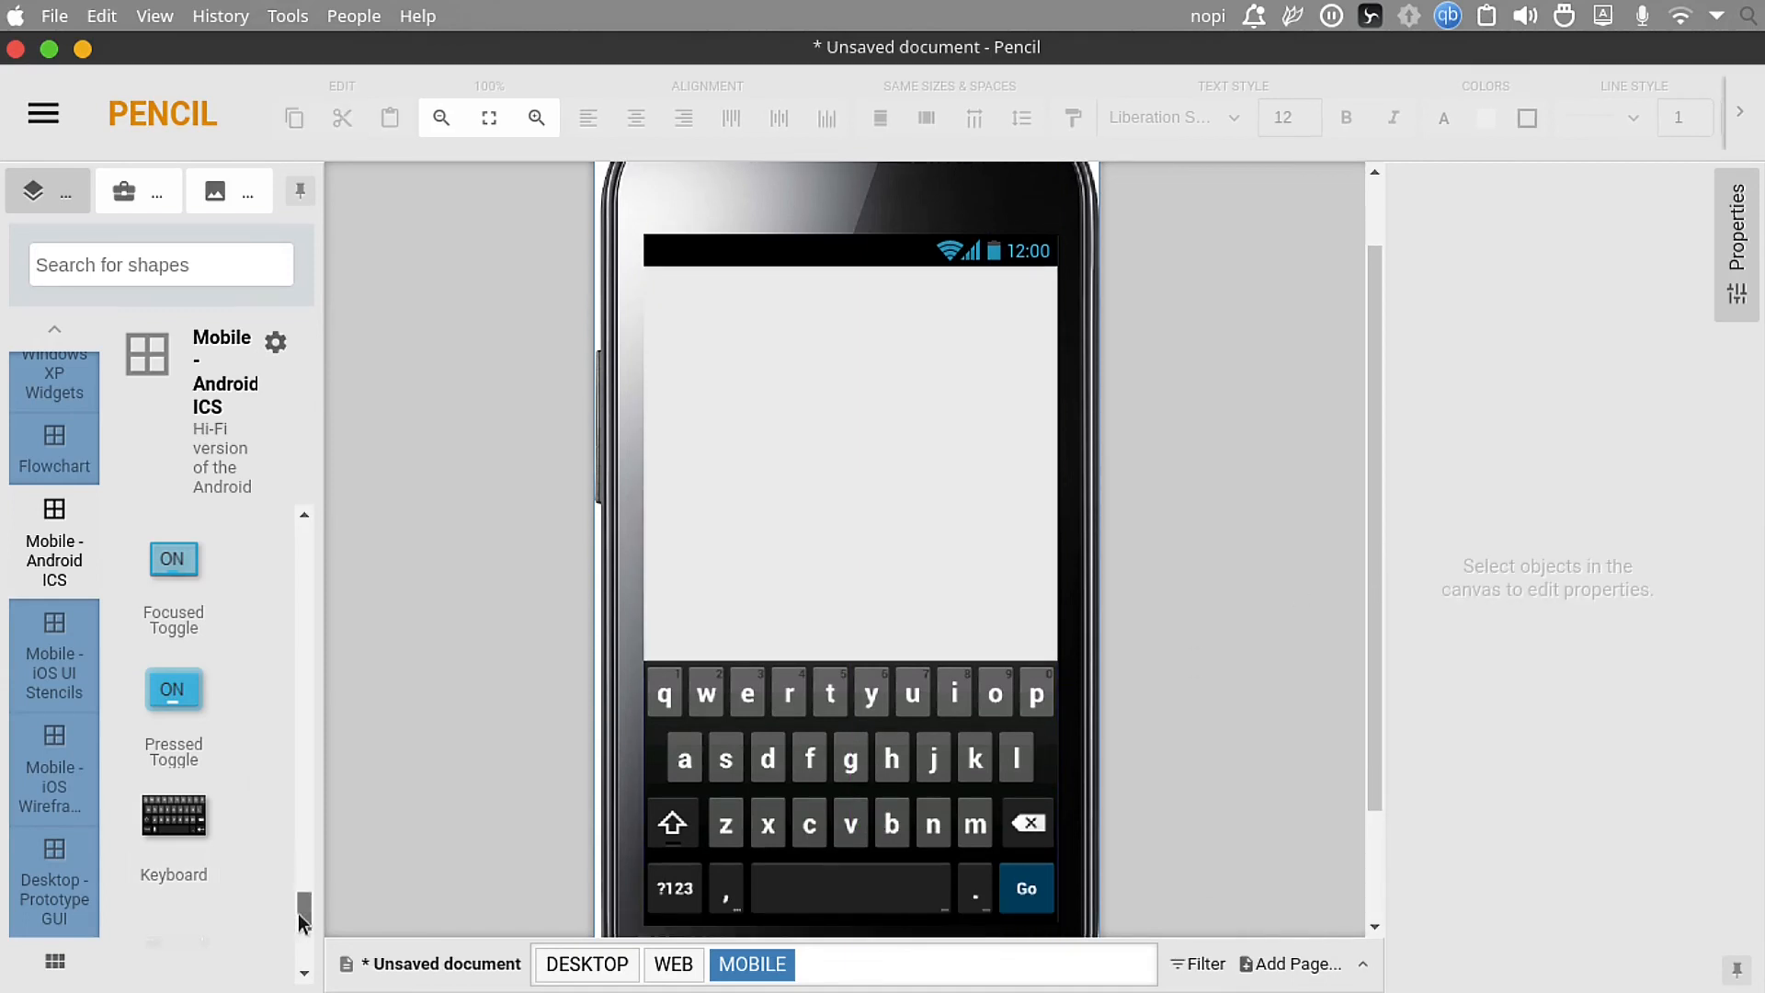
# Step: Place a Pressed Button above the keyboard, right of the screen's centre, and label it LOGIN
pyautogui.moveTo(298, 913); pyautogui.dragTo(323, 429)
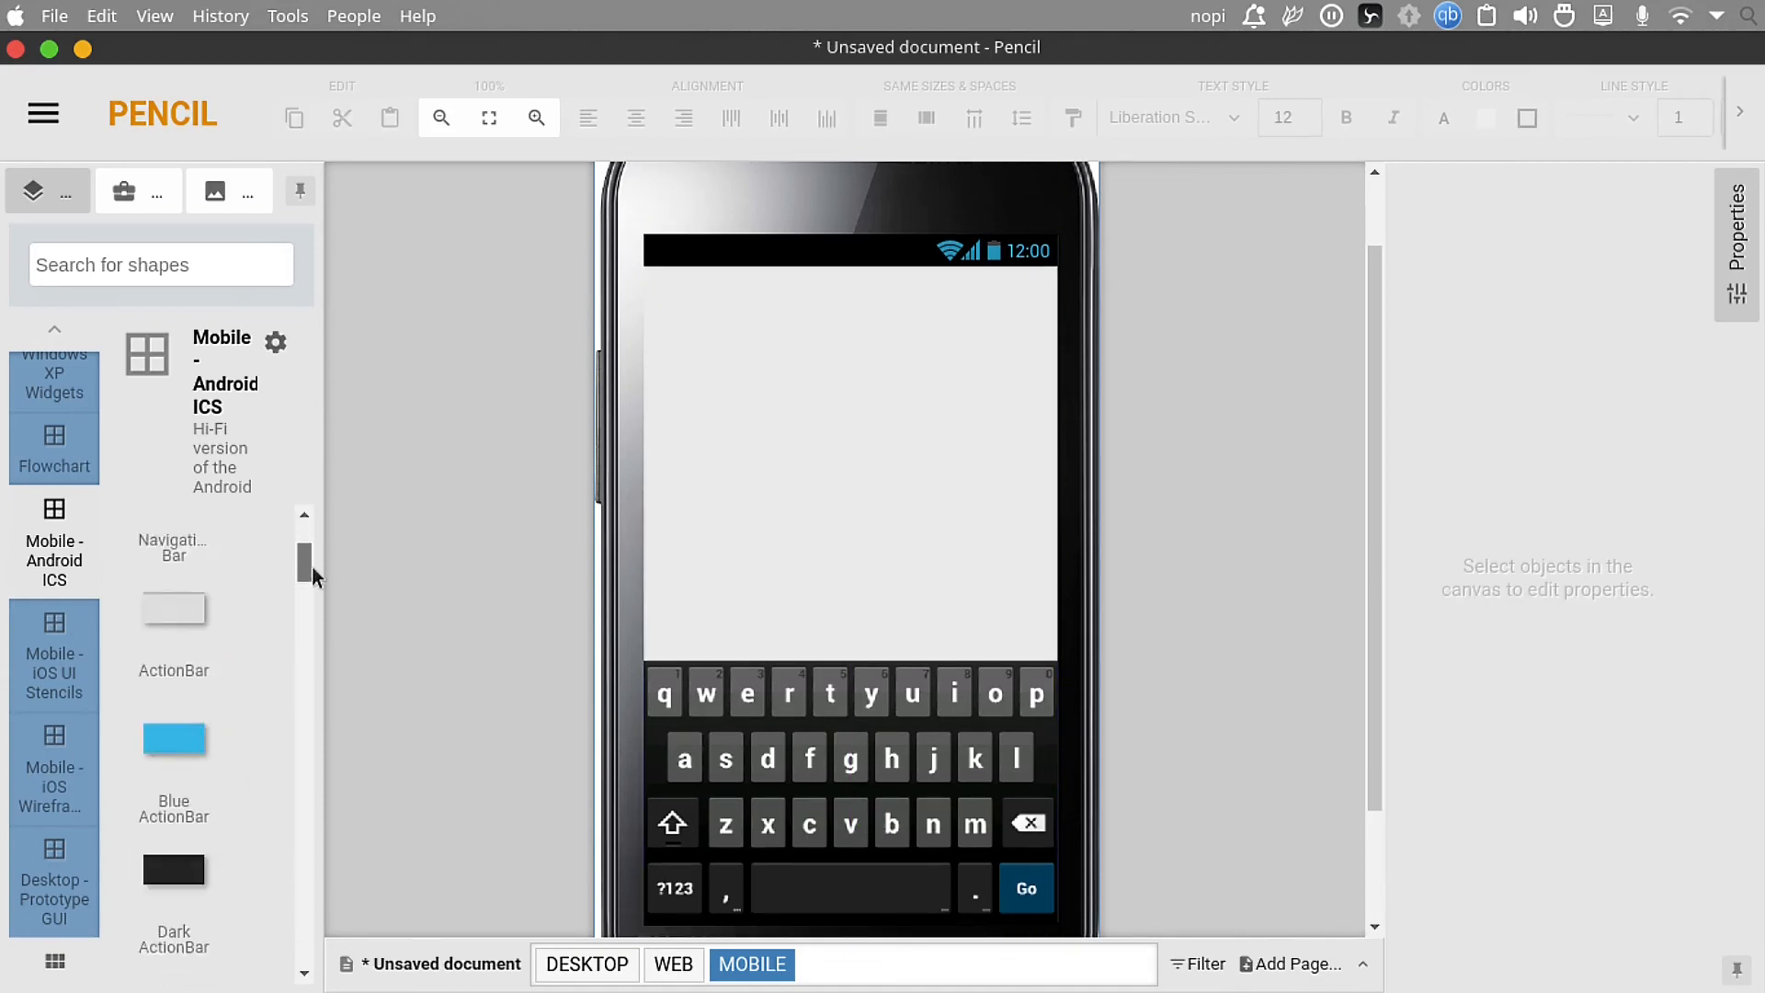
pyautogui.moveTo(323, 541); pyautogui.dragTo(311, 603)
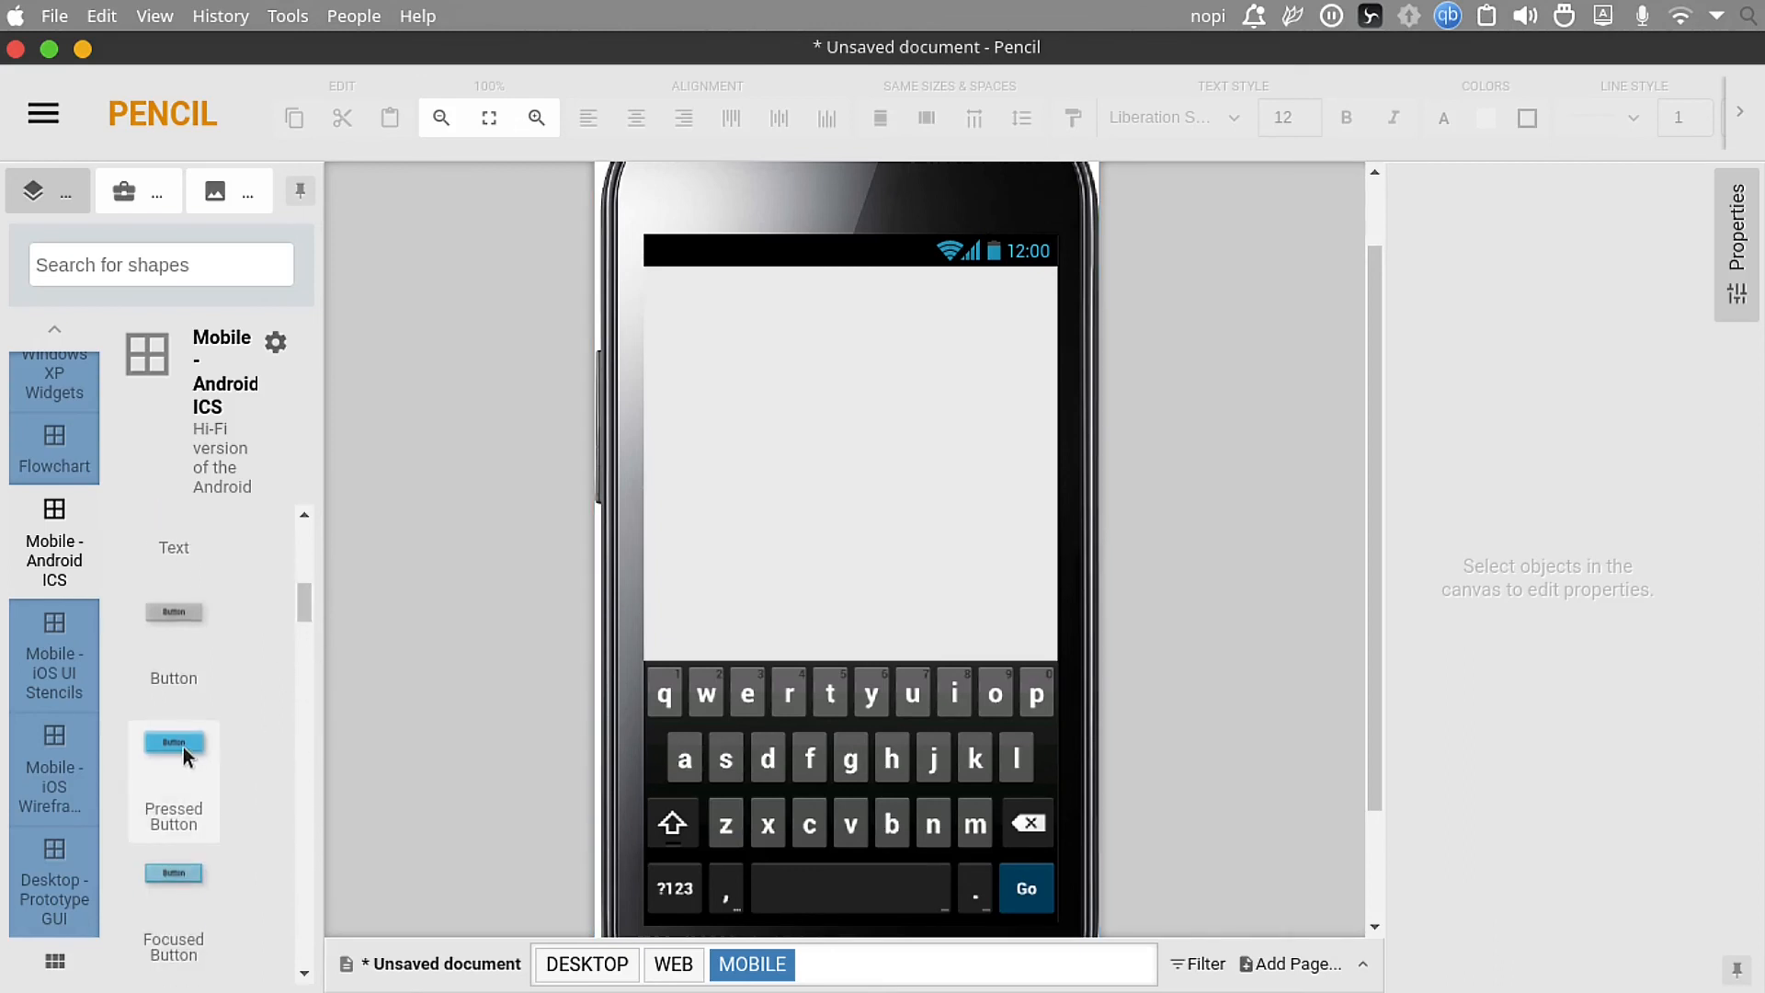
pyautogui.moveTo(183, 746); pyautogui.dragTo(931, 544)
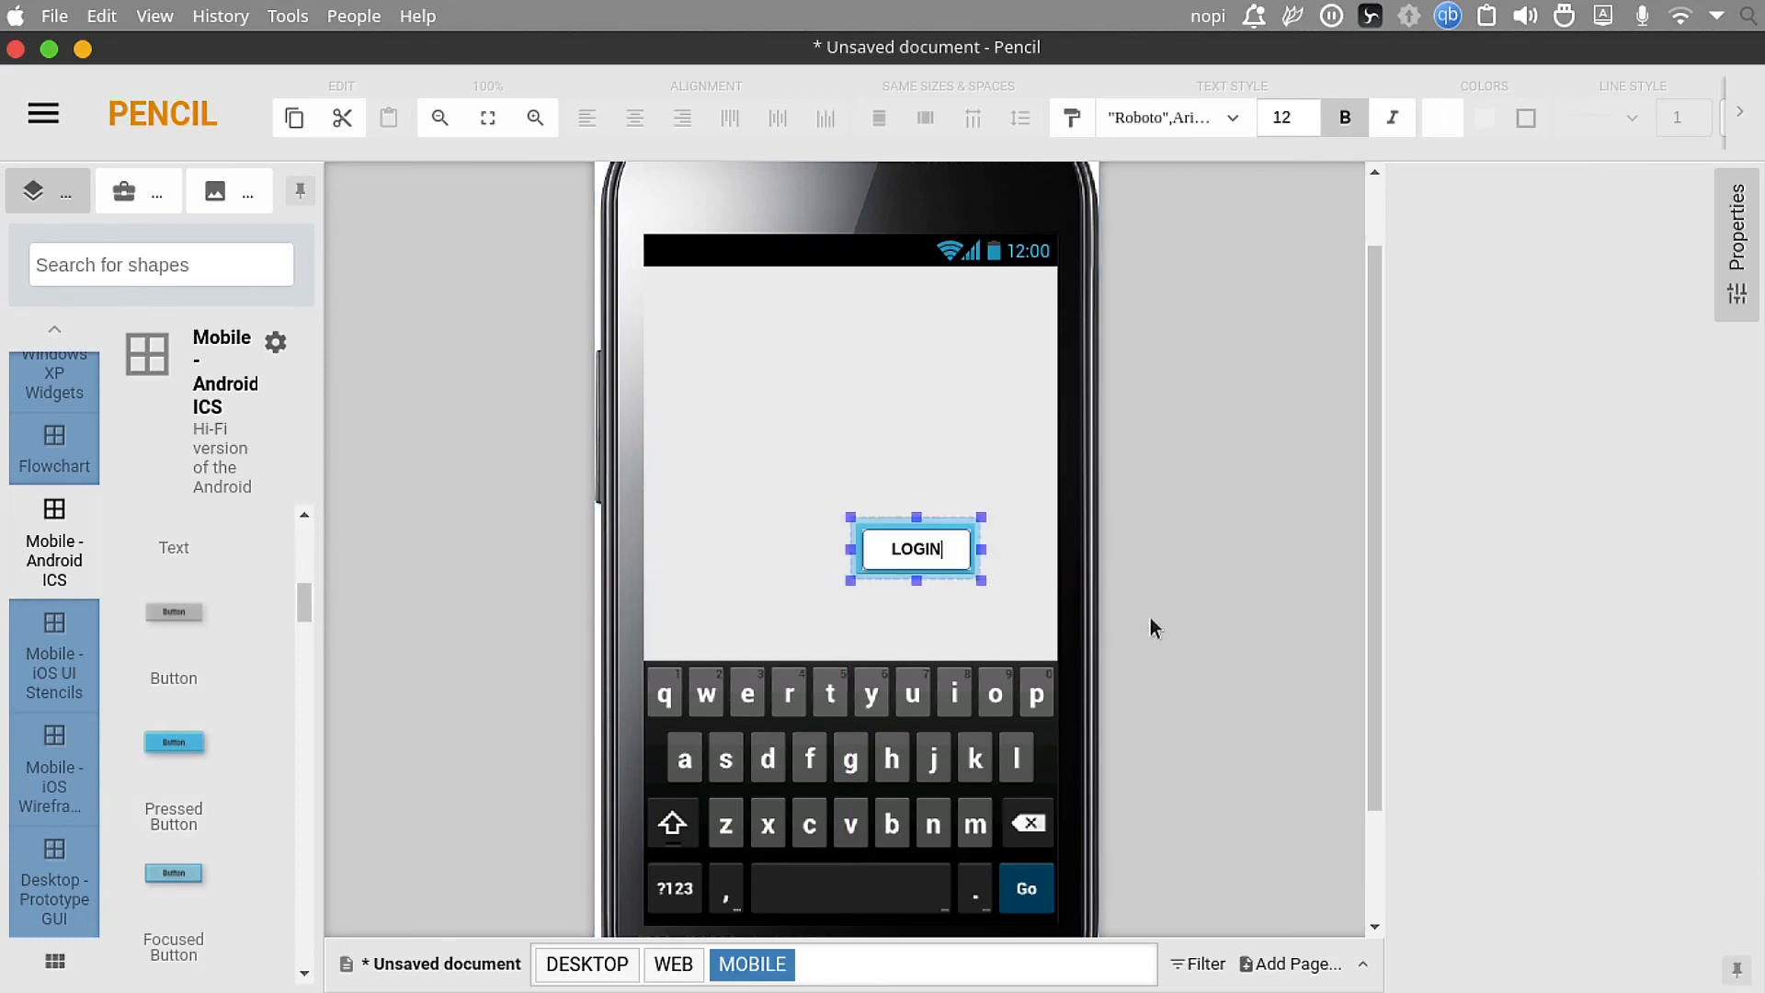
pyautogui.click(1171, 621)
# Step: Place an Activated TextFiew field in the upper part of the phone's screen and set its text to USERNAME
pyautogui.moveTo(306, 610)
pyautogui.mouseDown()
pyautogui.moveTo(307, 537)
pyautogui.moveTo(323, 636)
pyautogui.mouseUp()
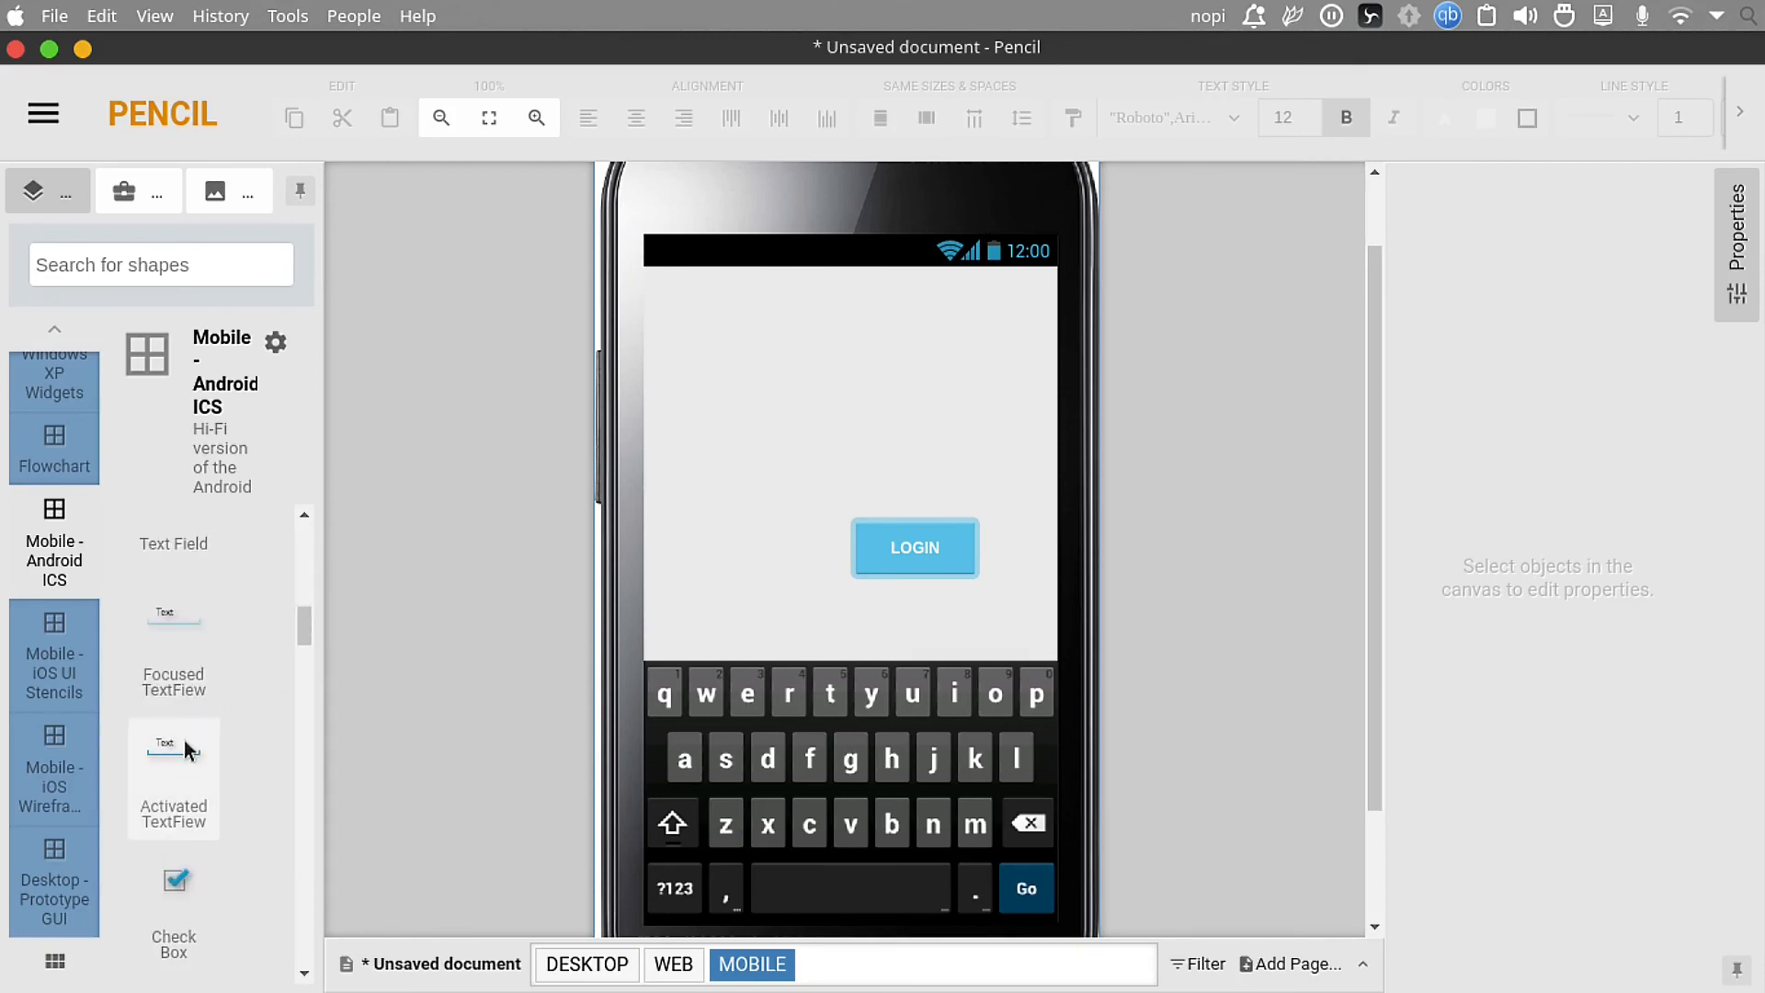
pyautogui.moveTo(193, 774); pyautogui.dragTo(862, 371)
pyautogui.doubleClick(848, 383)
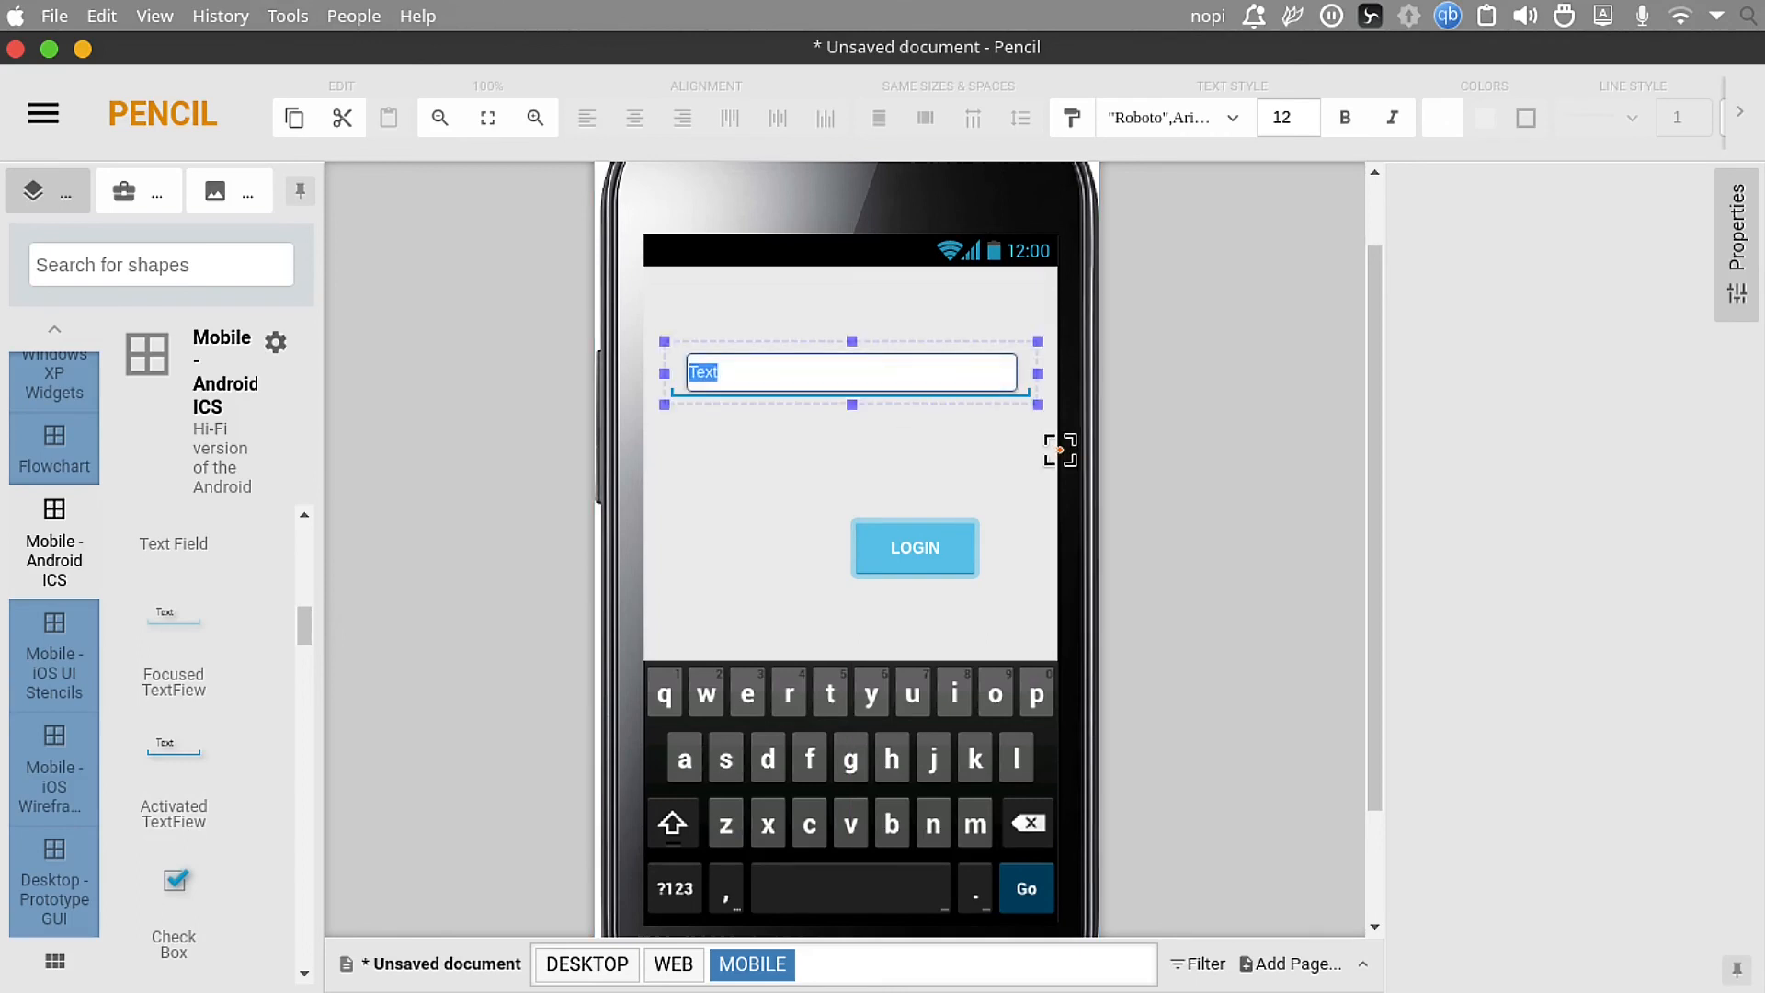
pyautogui.write('u')
pyautogui.press('BackSpace')
pyautogui.write('USERNAME')
pyautogui.click(1210, 528)
# Step: Change the USERNAME field's text colour to the darkest red in the colour grid, hiding the properties pane for more room
pyautogui.doubleClick(795, 387)
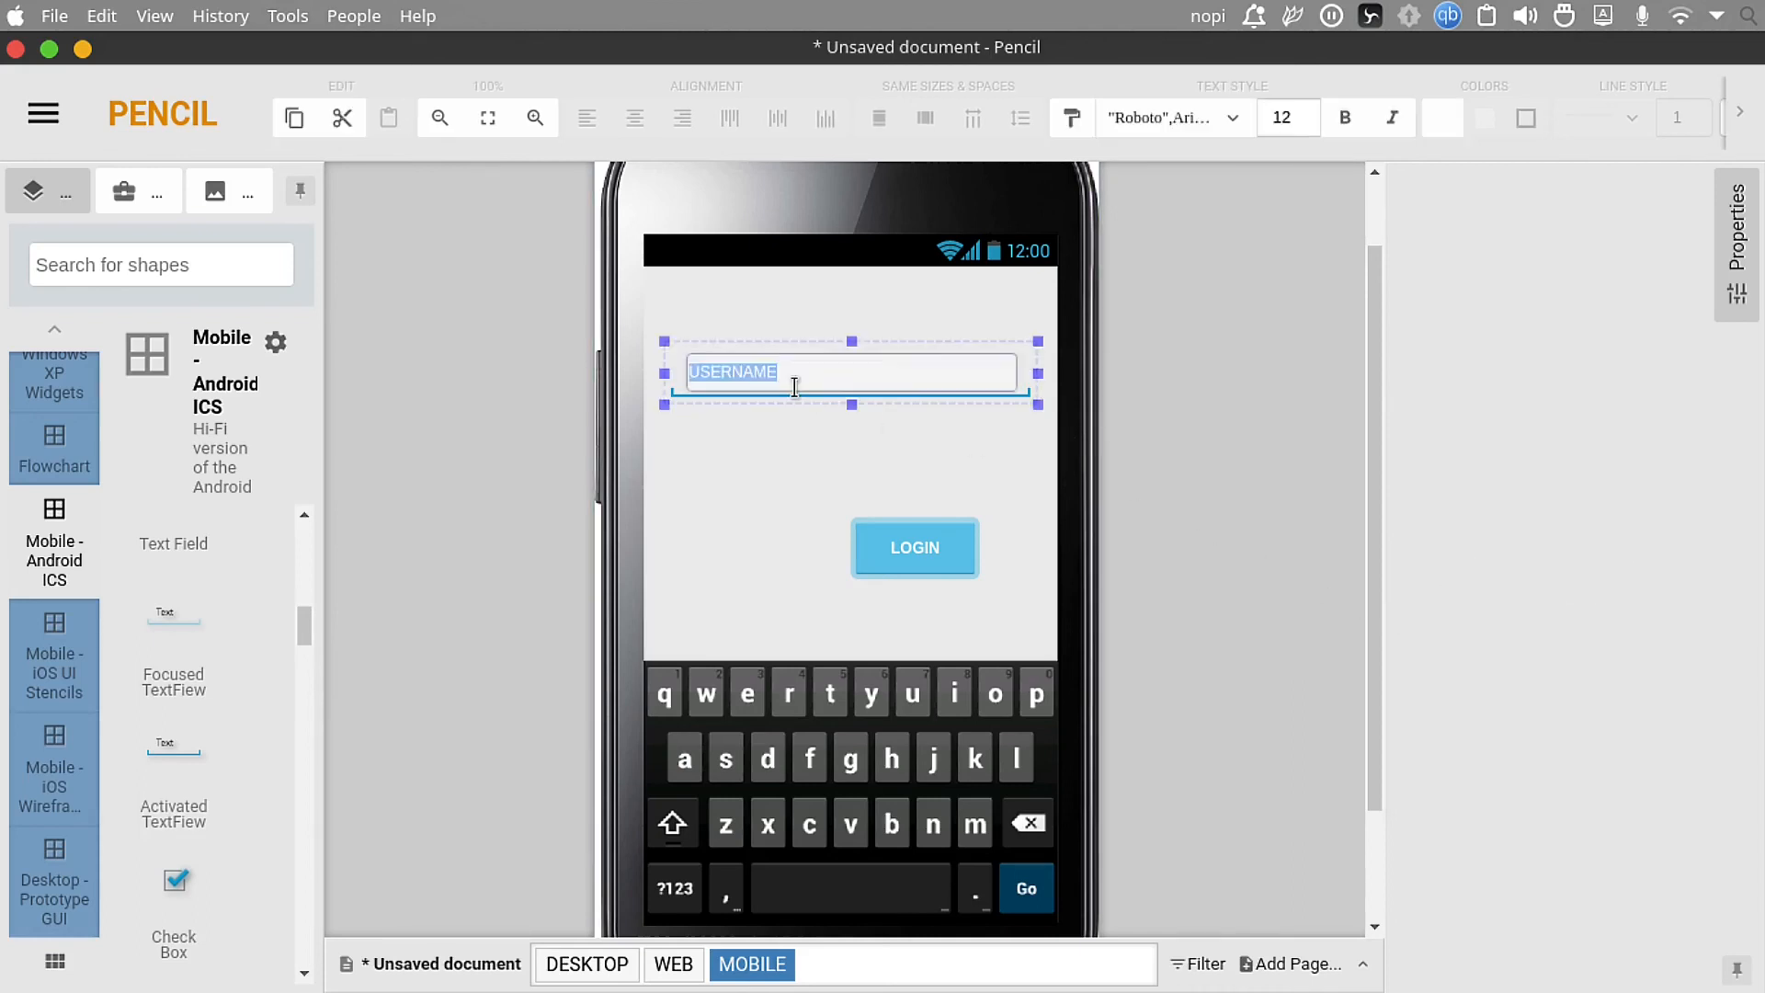
pyautogui.click(1713, 244)
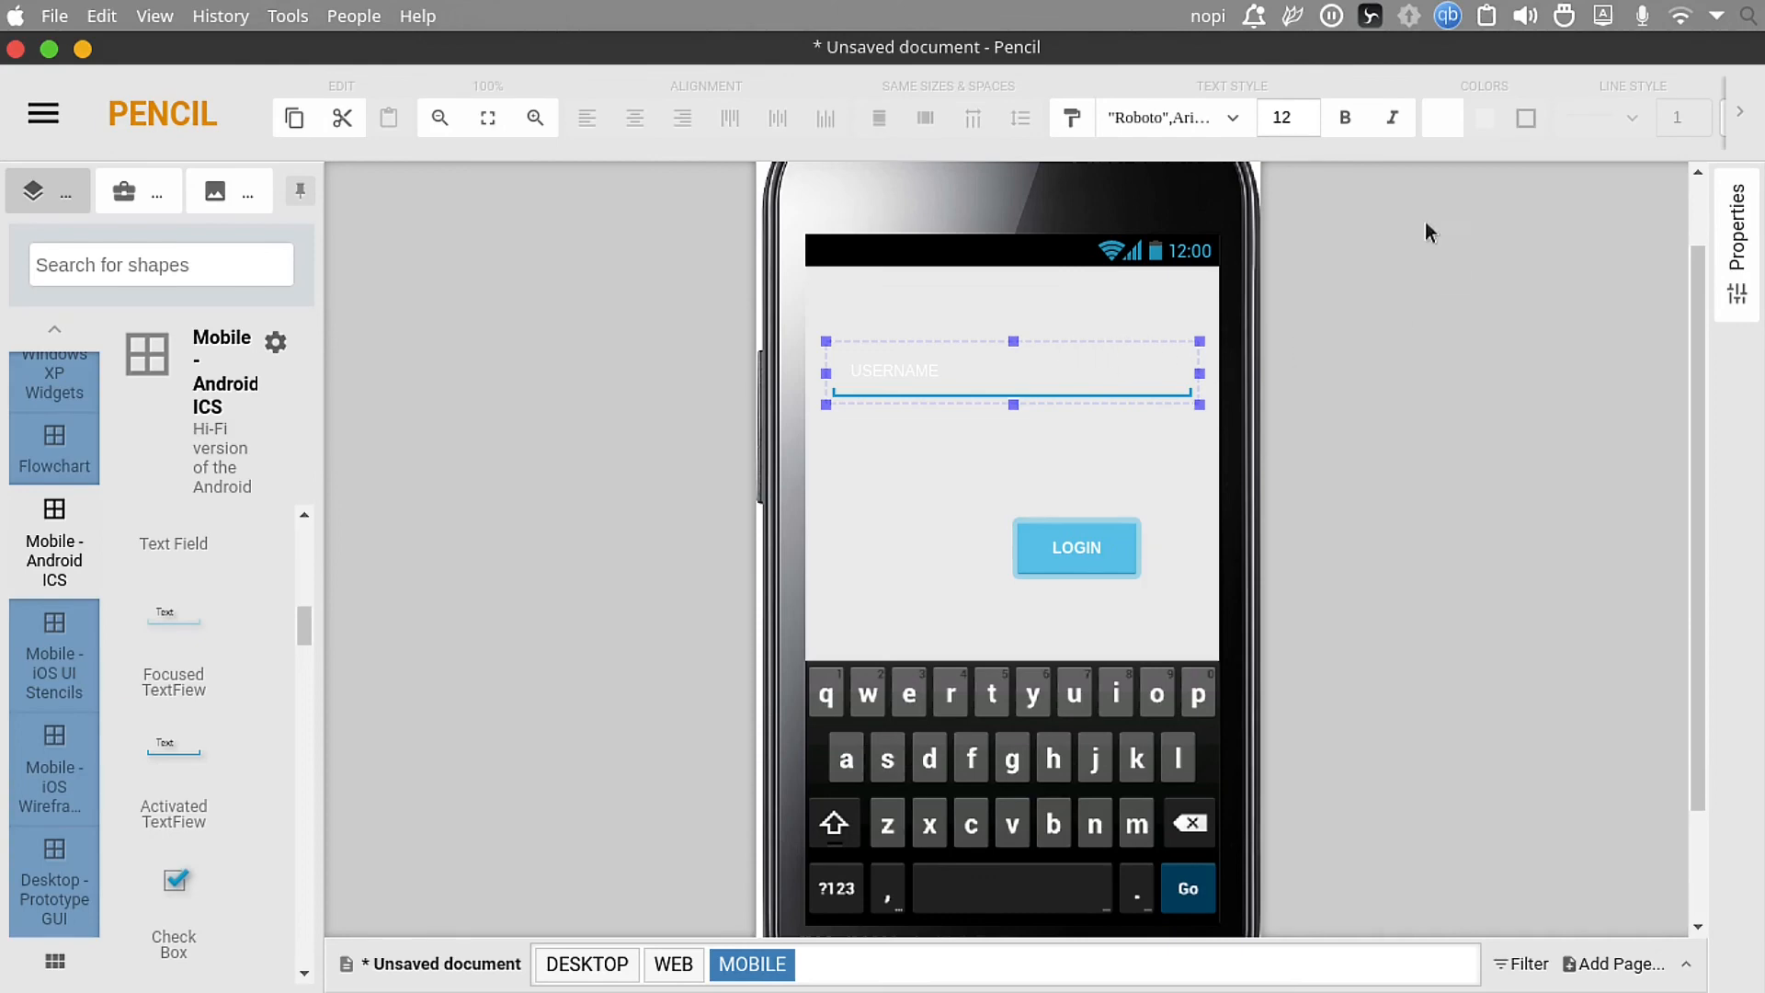
pyautogui.doubleClick(1147, 391)
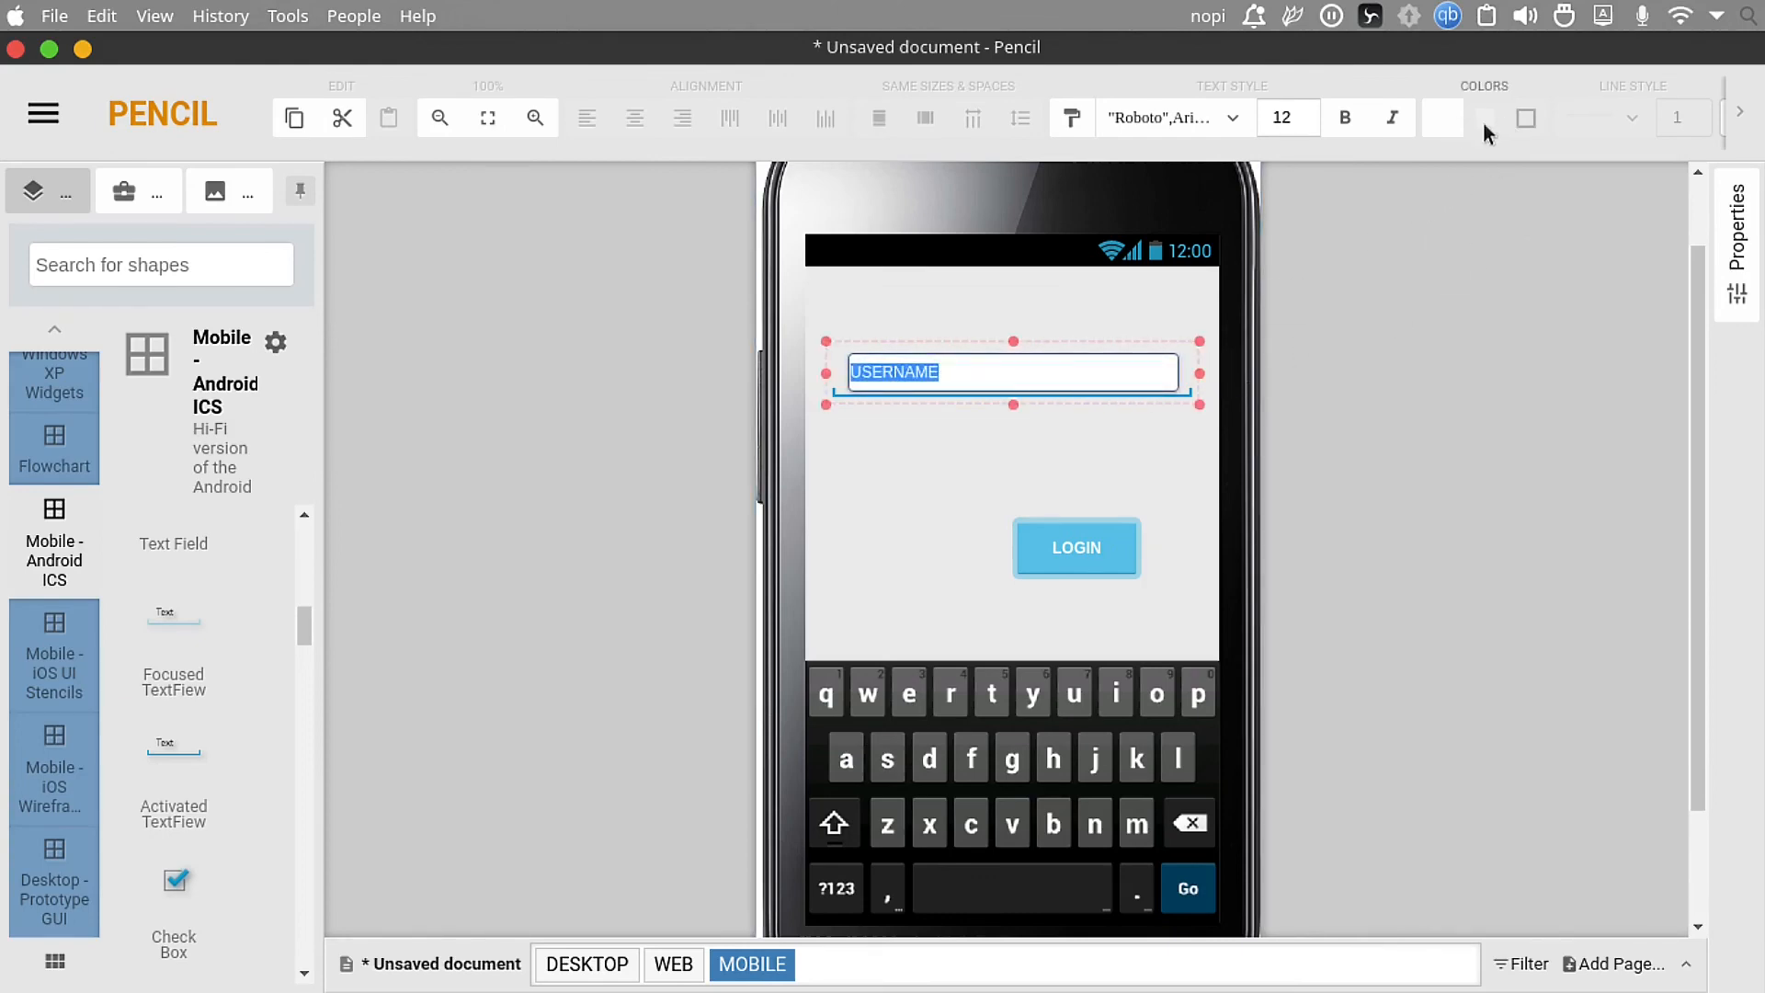
pyautogui.click(1442, 118)
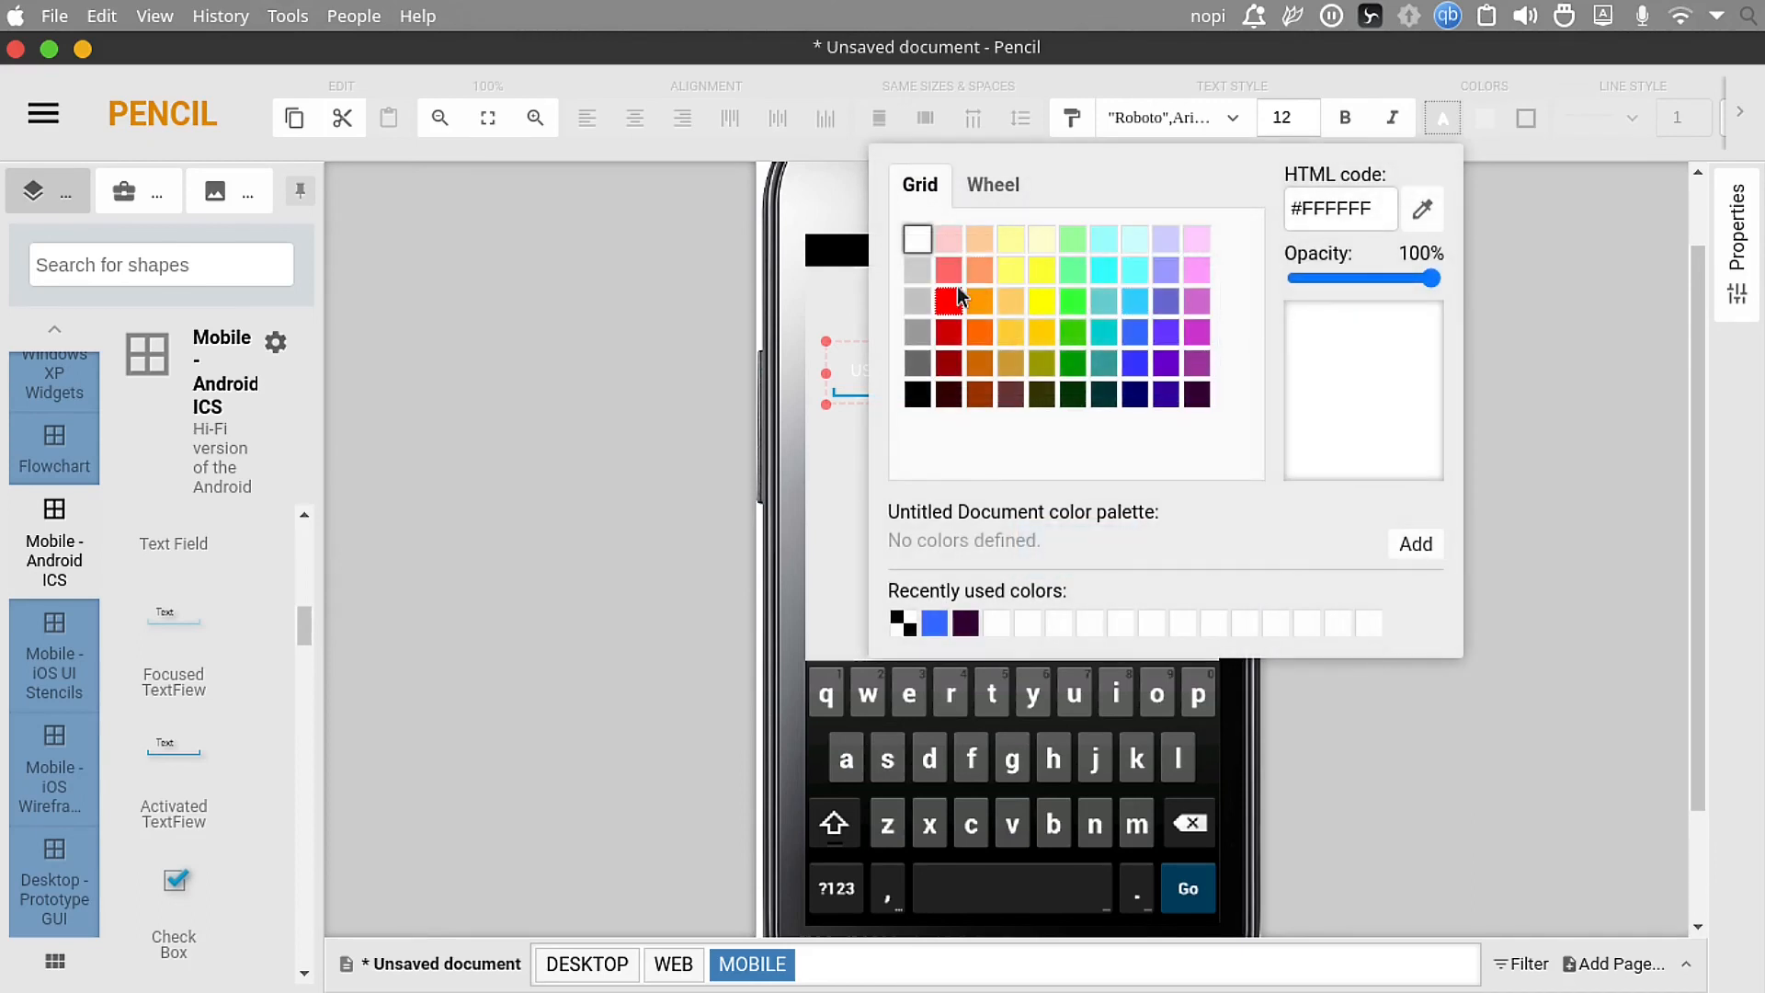
pyautogui.click(946, 398)
pyautogui.click(671, 472)
pyautogui.click(912, 383)
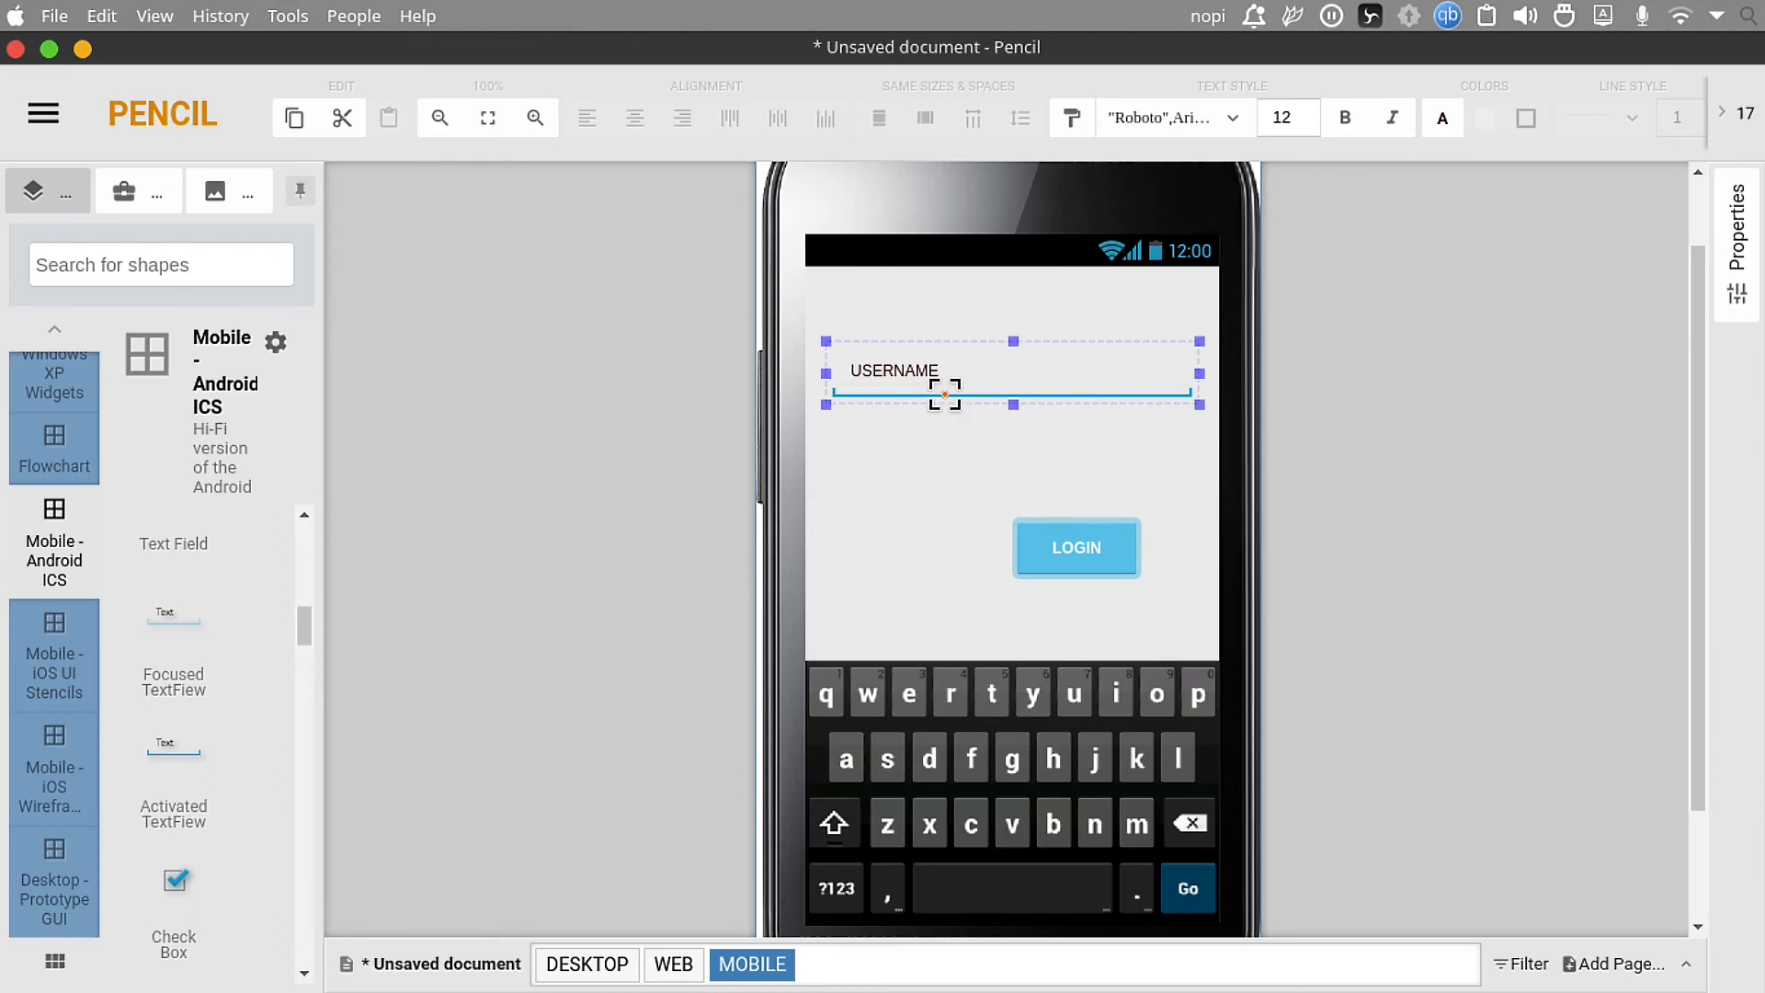
# Step: Duplicate the USERNAME field, place the copy directly below it, and set its text to PASSWORD
pyautogui.hotkey('ctrl', 'd')
pyautogui.moveTo(957, 398); pyautogui.dragTo(931, 453)
pyautogui.doubleClick(929, 455)
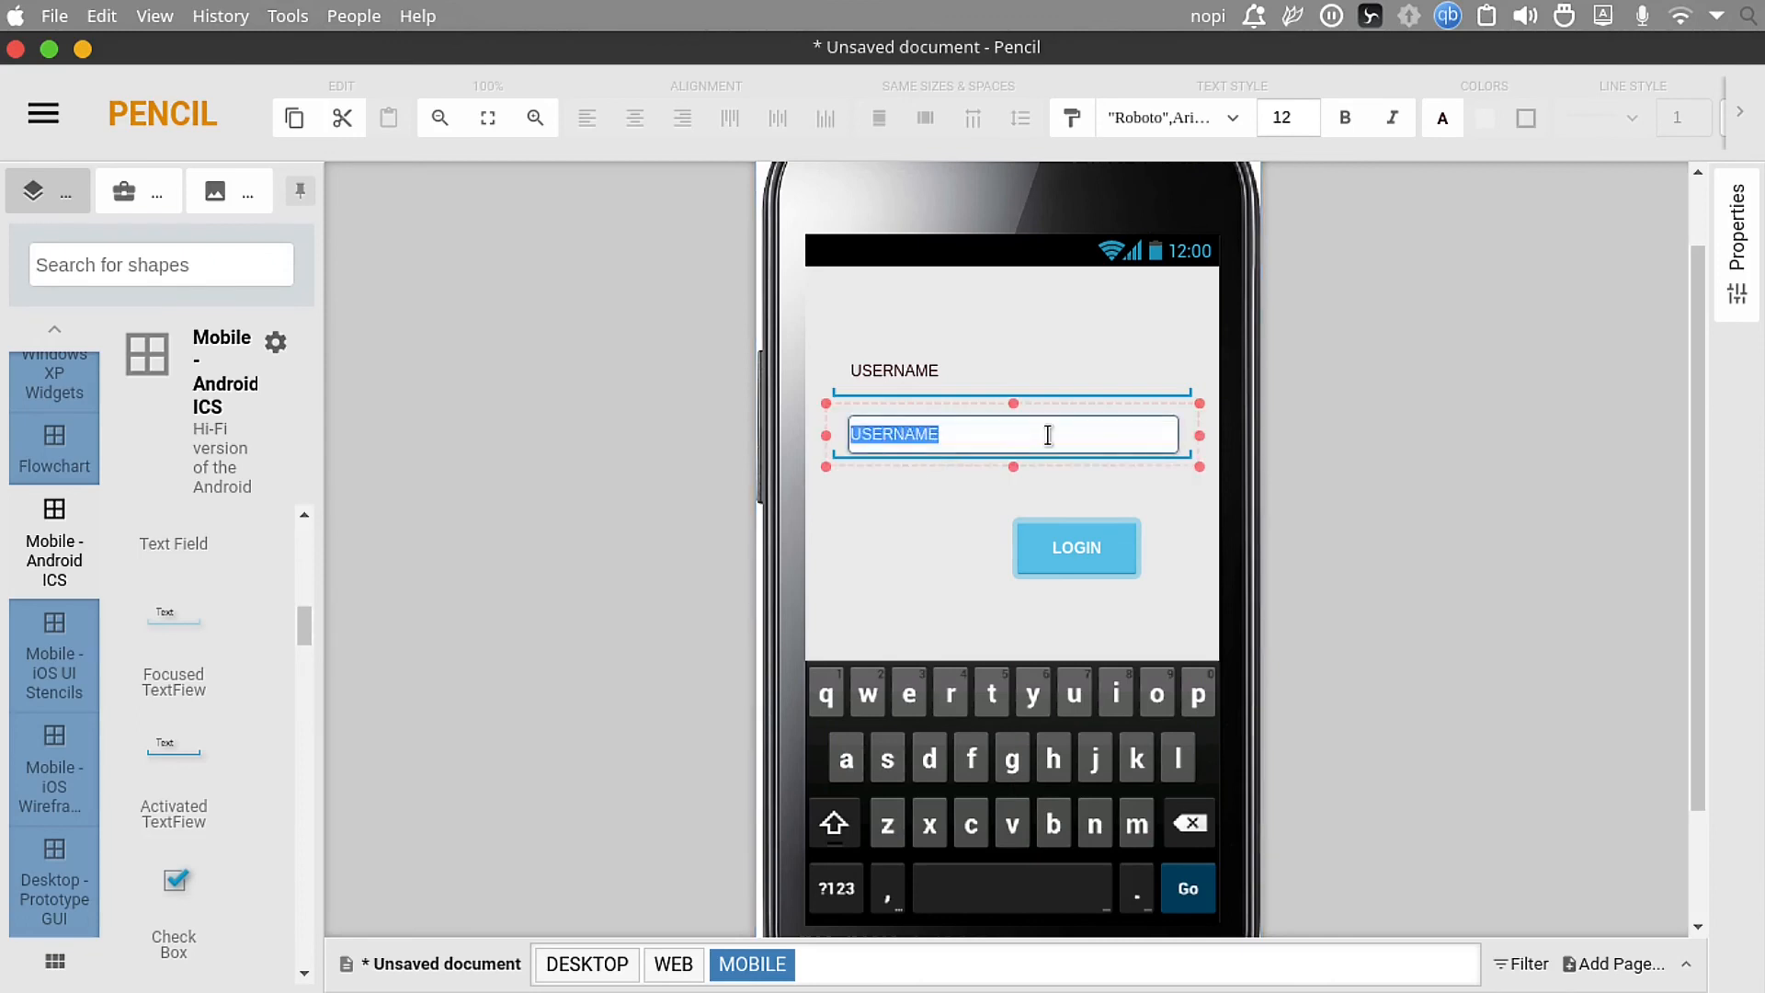
pyautogui.write('PASSWORD')
pyautogui.click(1335, 455)
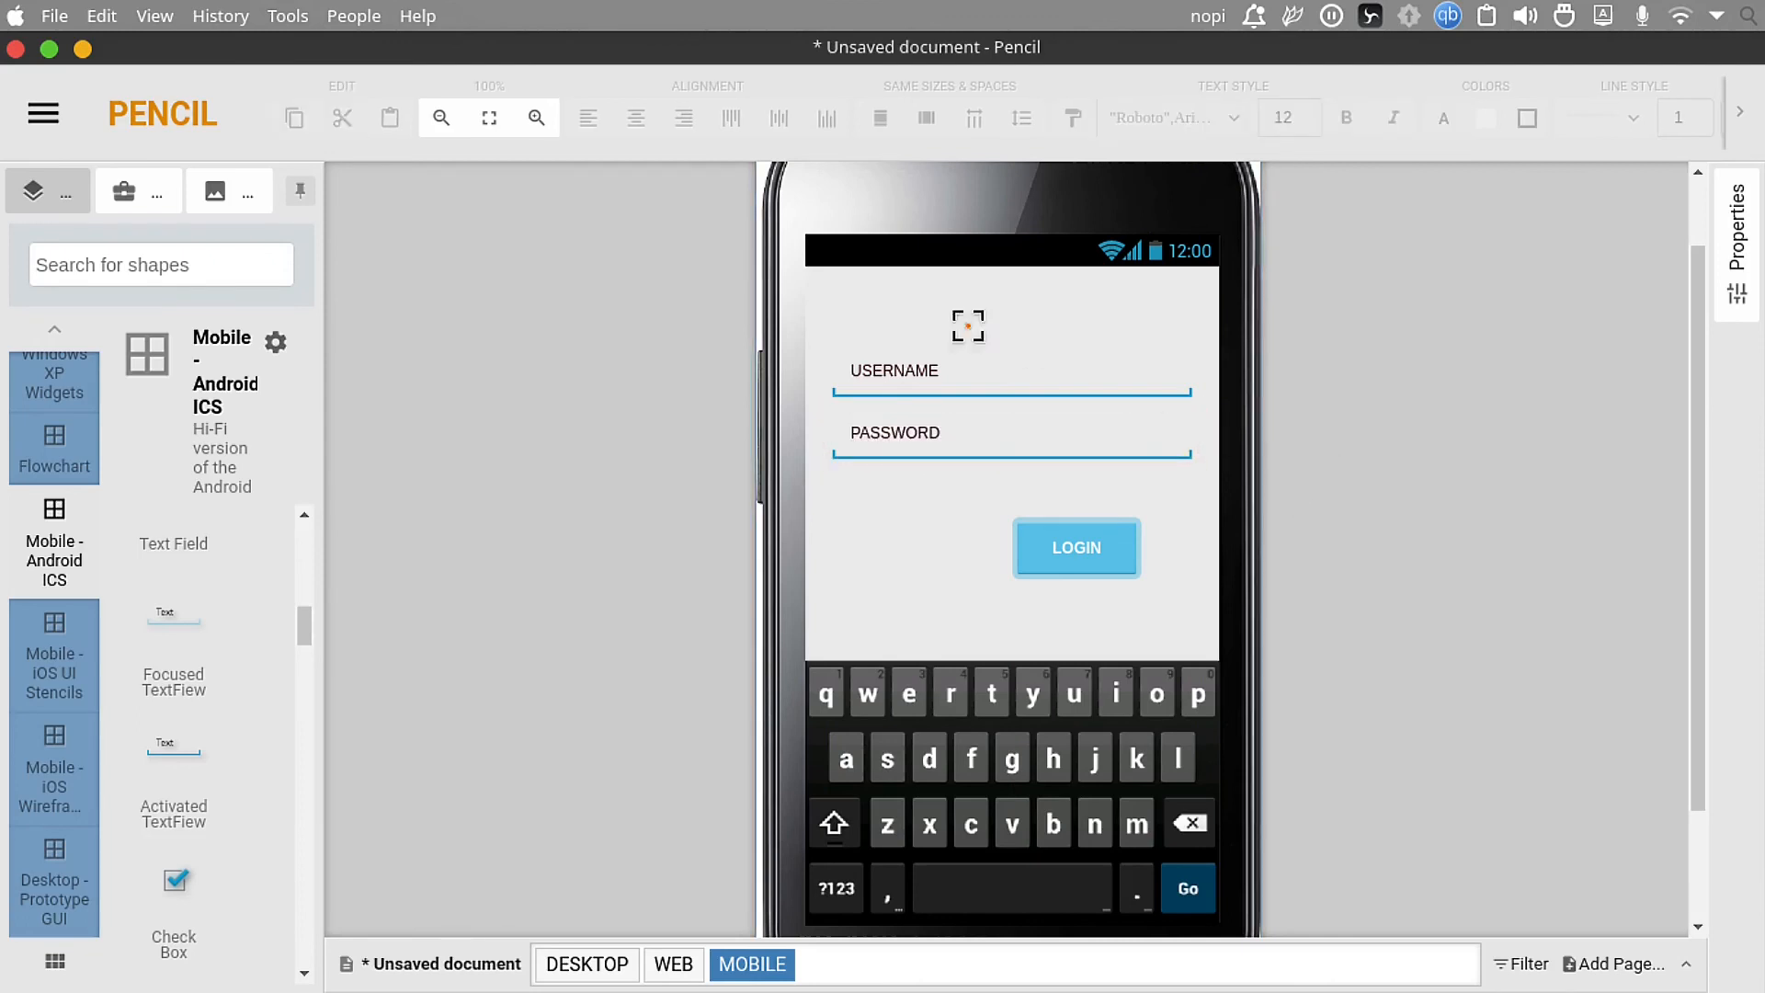
# Step: Select the USERNAME and PASSWORD fields together and nudge them down towards the LOGIN button
pyautogui.moveTo(720, 350); pyautogui.dragTo(1271, 513)
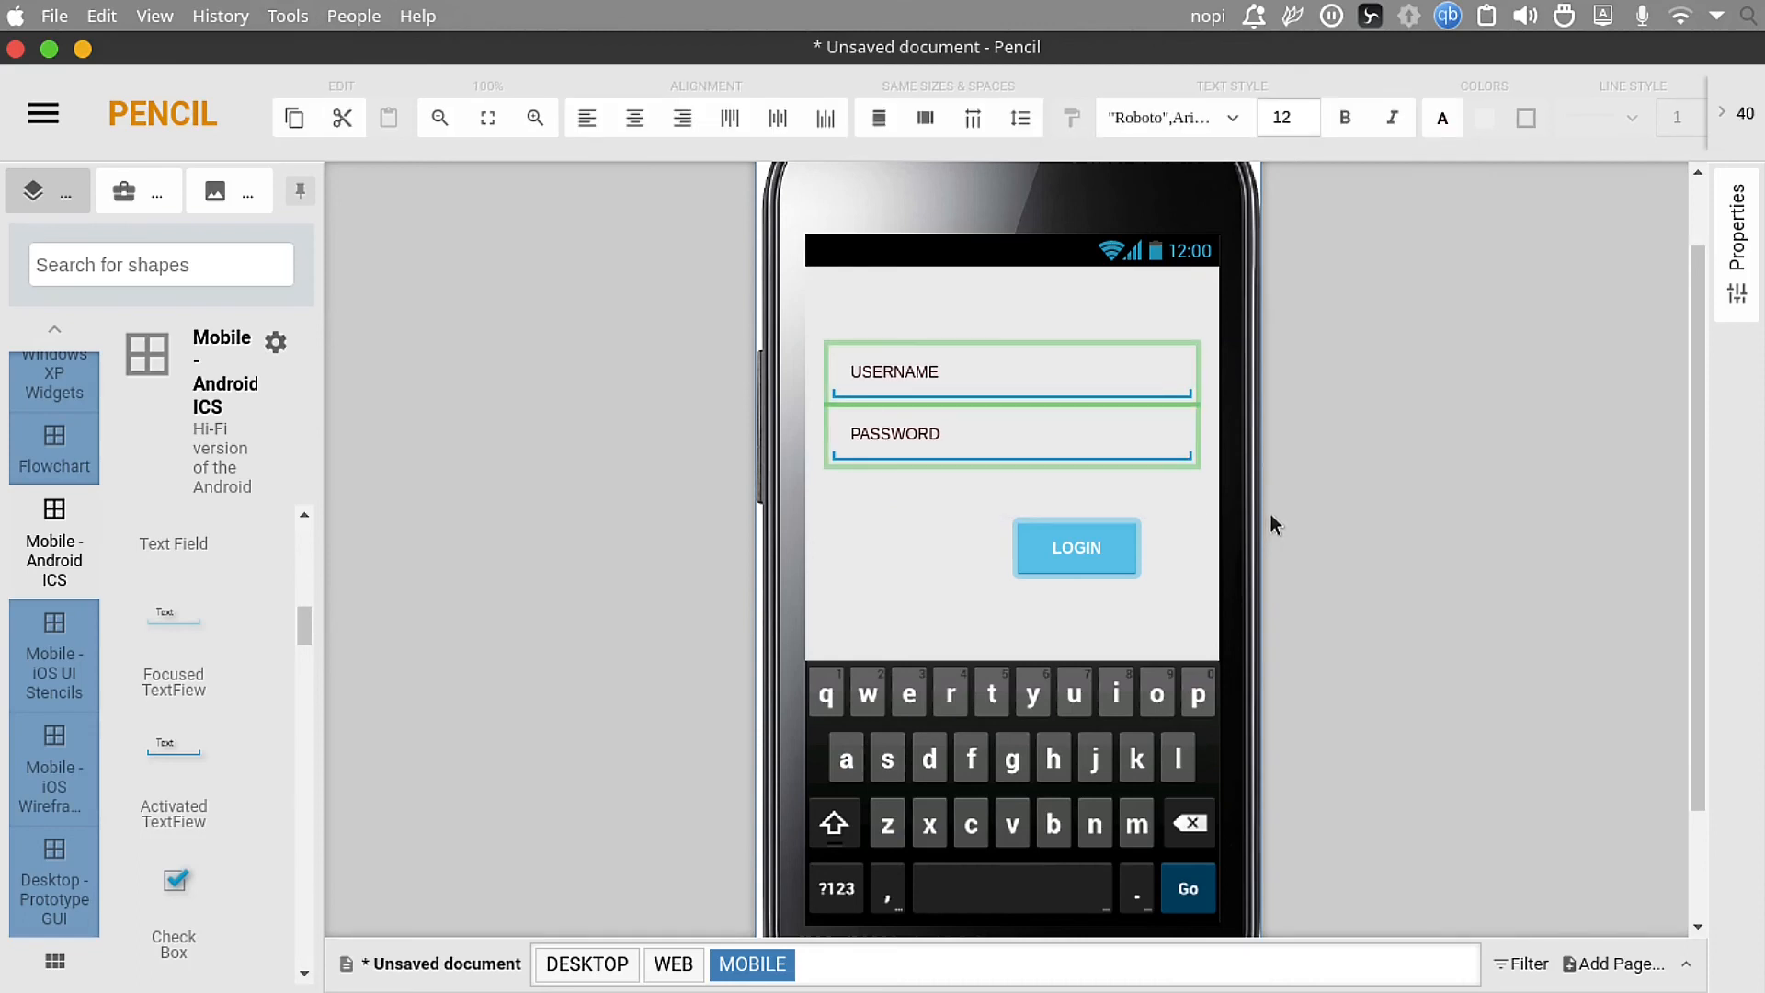
pyautogui.press('Down')
pyautogui.press('Down')
pyautogui.press('Down')
pyautogui.press('Down')
pyautogui.press('Down')
pyautogui.press('Down')
pyautogui.press('Down')
pyautogui.press('Down')
pyautogui.press('Down')
pyautogui.press('Down')
pyautogui.press('Down')
pyautogui.press('Down')
pyautogui.press('Down')
pyautogui.press('Down')
pyautogui.press('Down')
pyautogui.press('Down')
pyautogui.press('Down')
pyautogui.press('Down')
pyautogui.click(1270, 511)
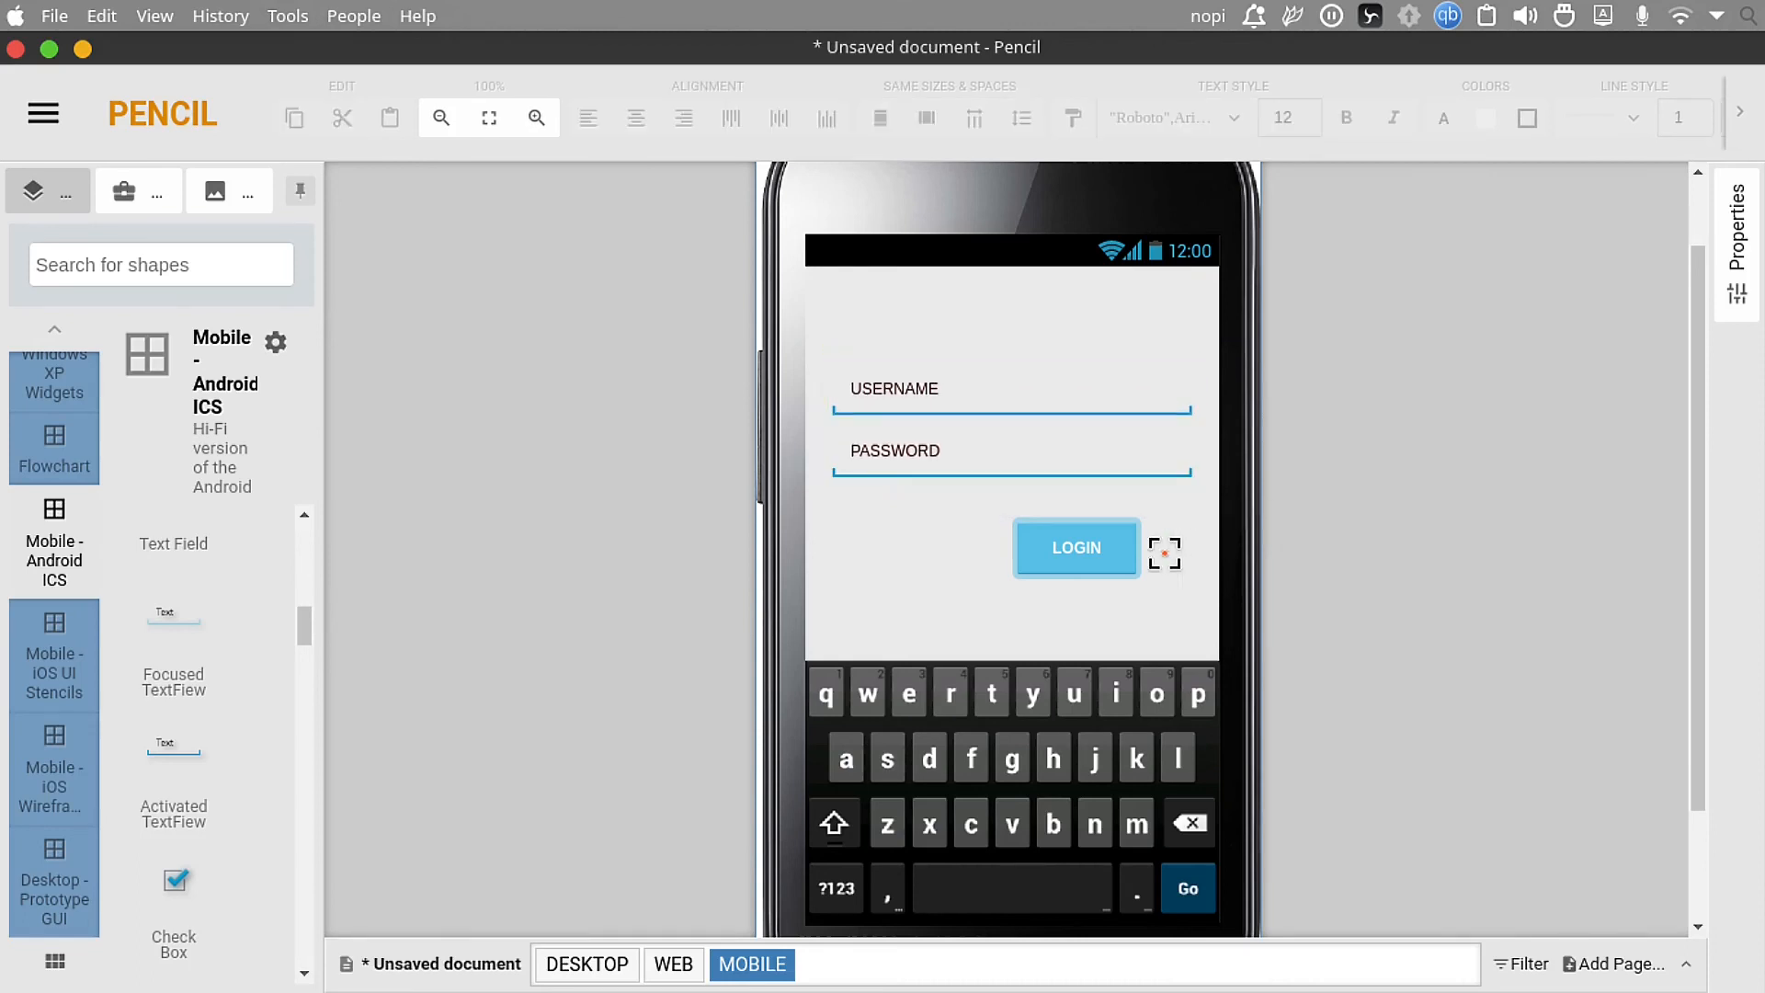
# Step: Widen the LOGIN button on both sides to match the width of the text fields above it
pyautogui.click(1119, 537)
pyautogui.moveTo(1119, 538); pyautogui.dragTo(1195, 552)
pyautogui.click(1380, 555)
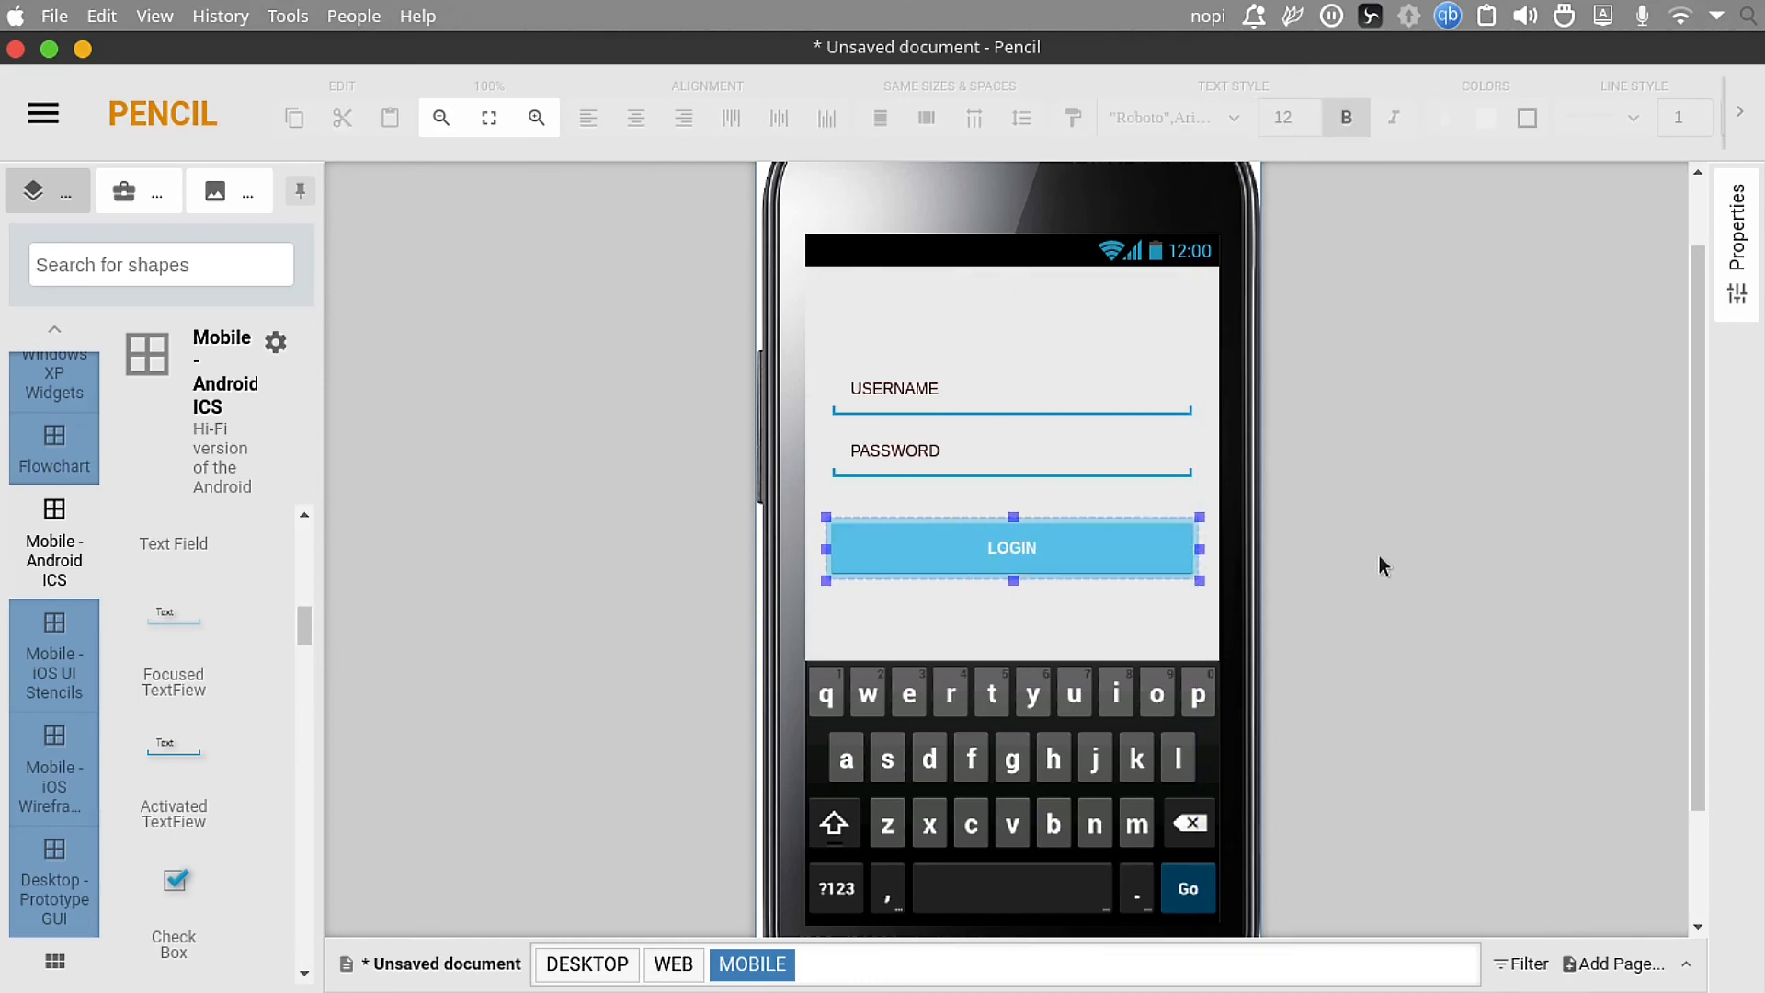
# Step: Place a Contact Picture centred just below the phone's status bar, with the text fields and LOGIN button shifted slightly down
pyautogui.scroll(-5, 236, 748)
pyautogui.moveTo(174, 759); pyautogui.dragTo(1012, 310)
pyautogui.click(1462, 428)
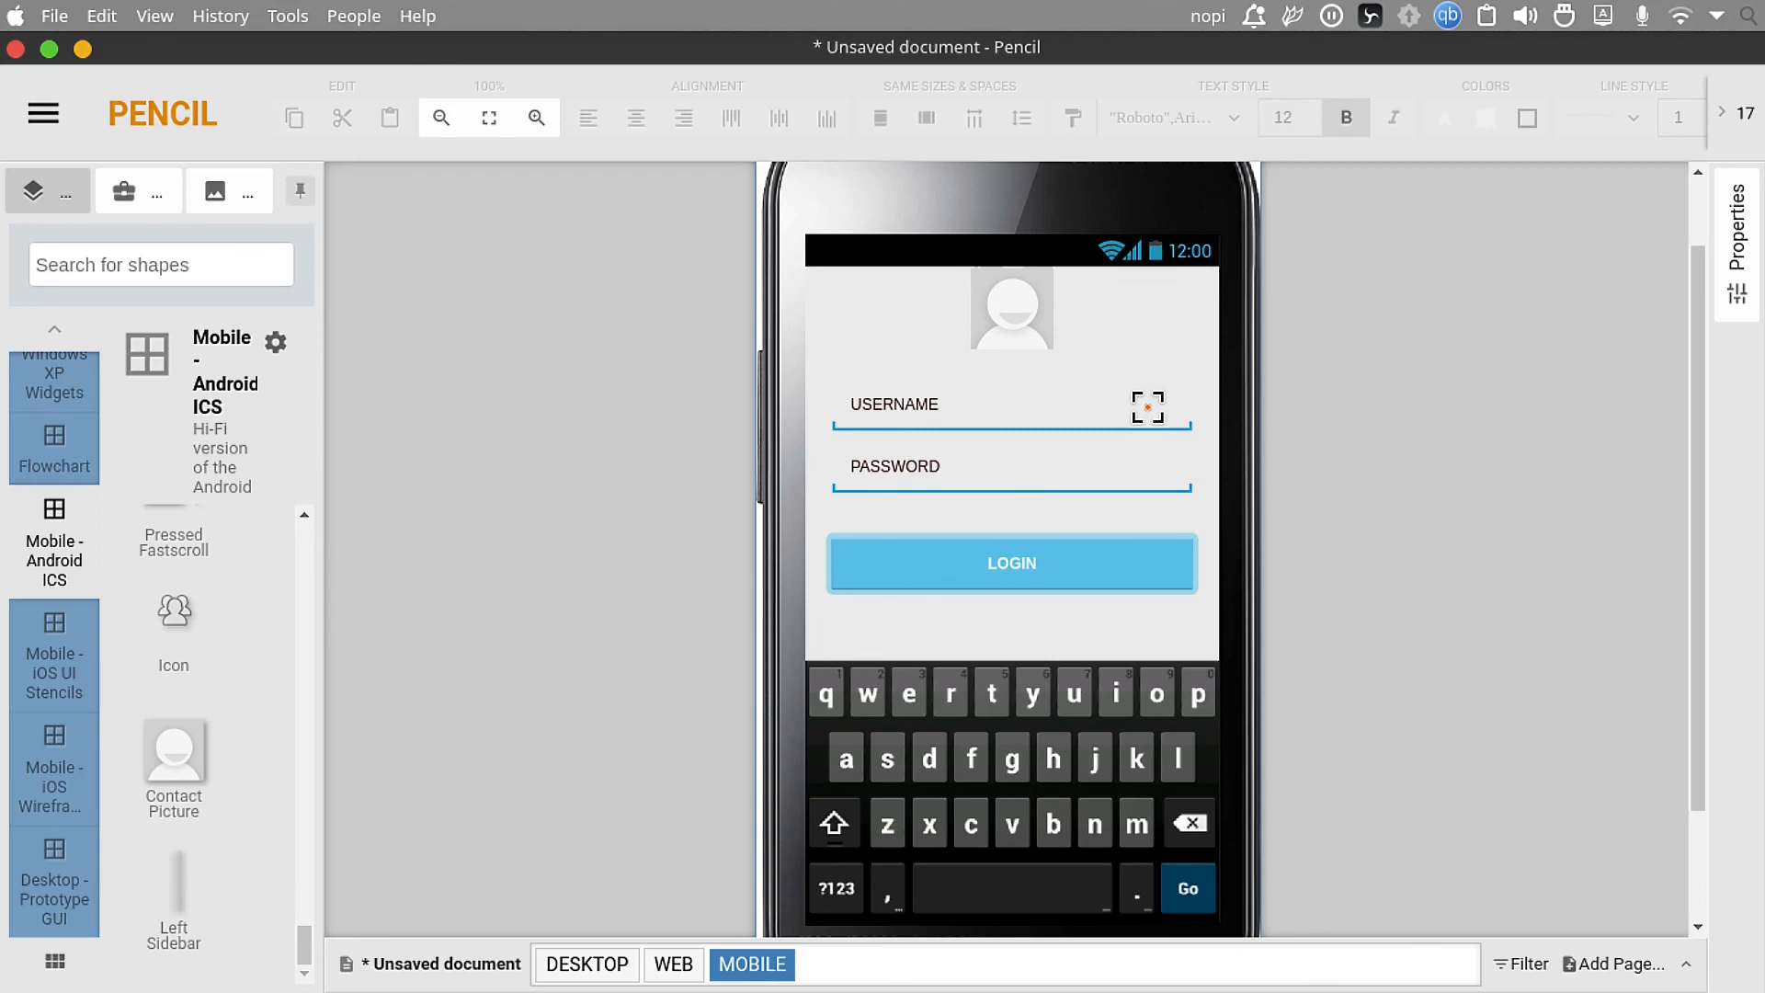
# Step: Select every shape on the MOBILE page and combine them into one group
pyautogui.hotkey('ctrl', 'a')
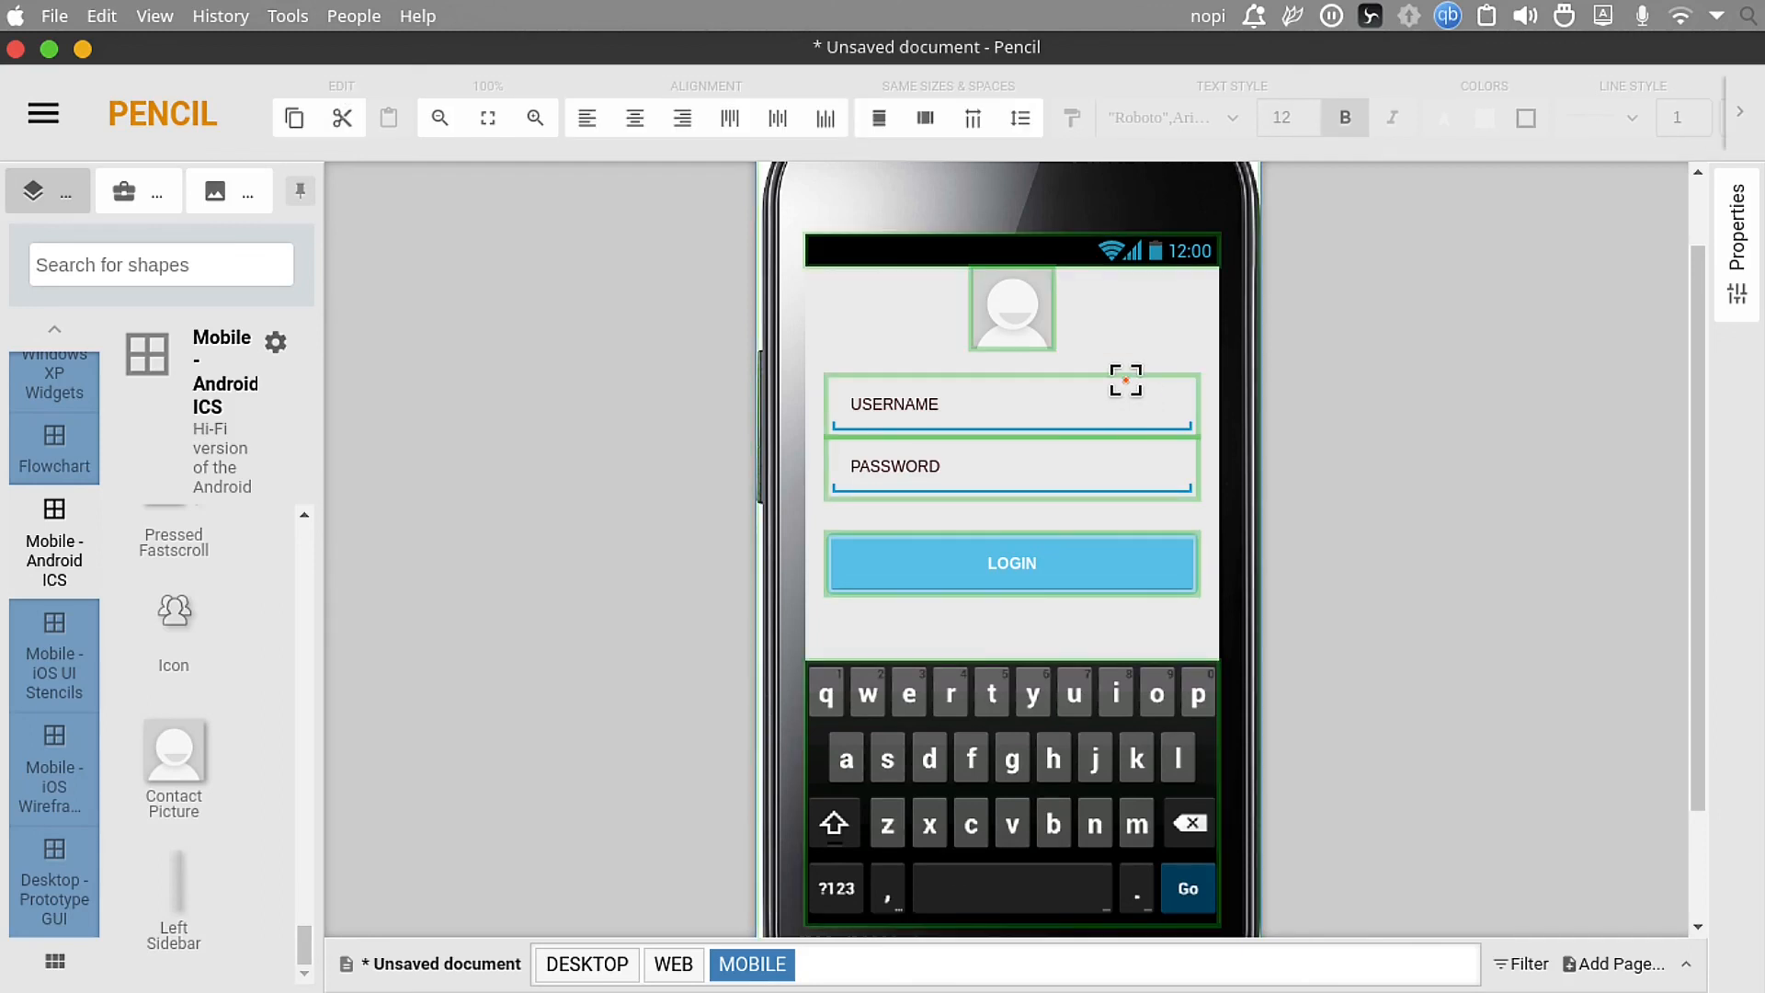
pyautogui.rightClick(1125, 380)
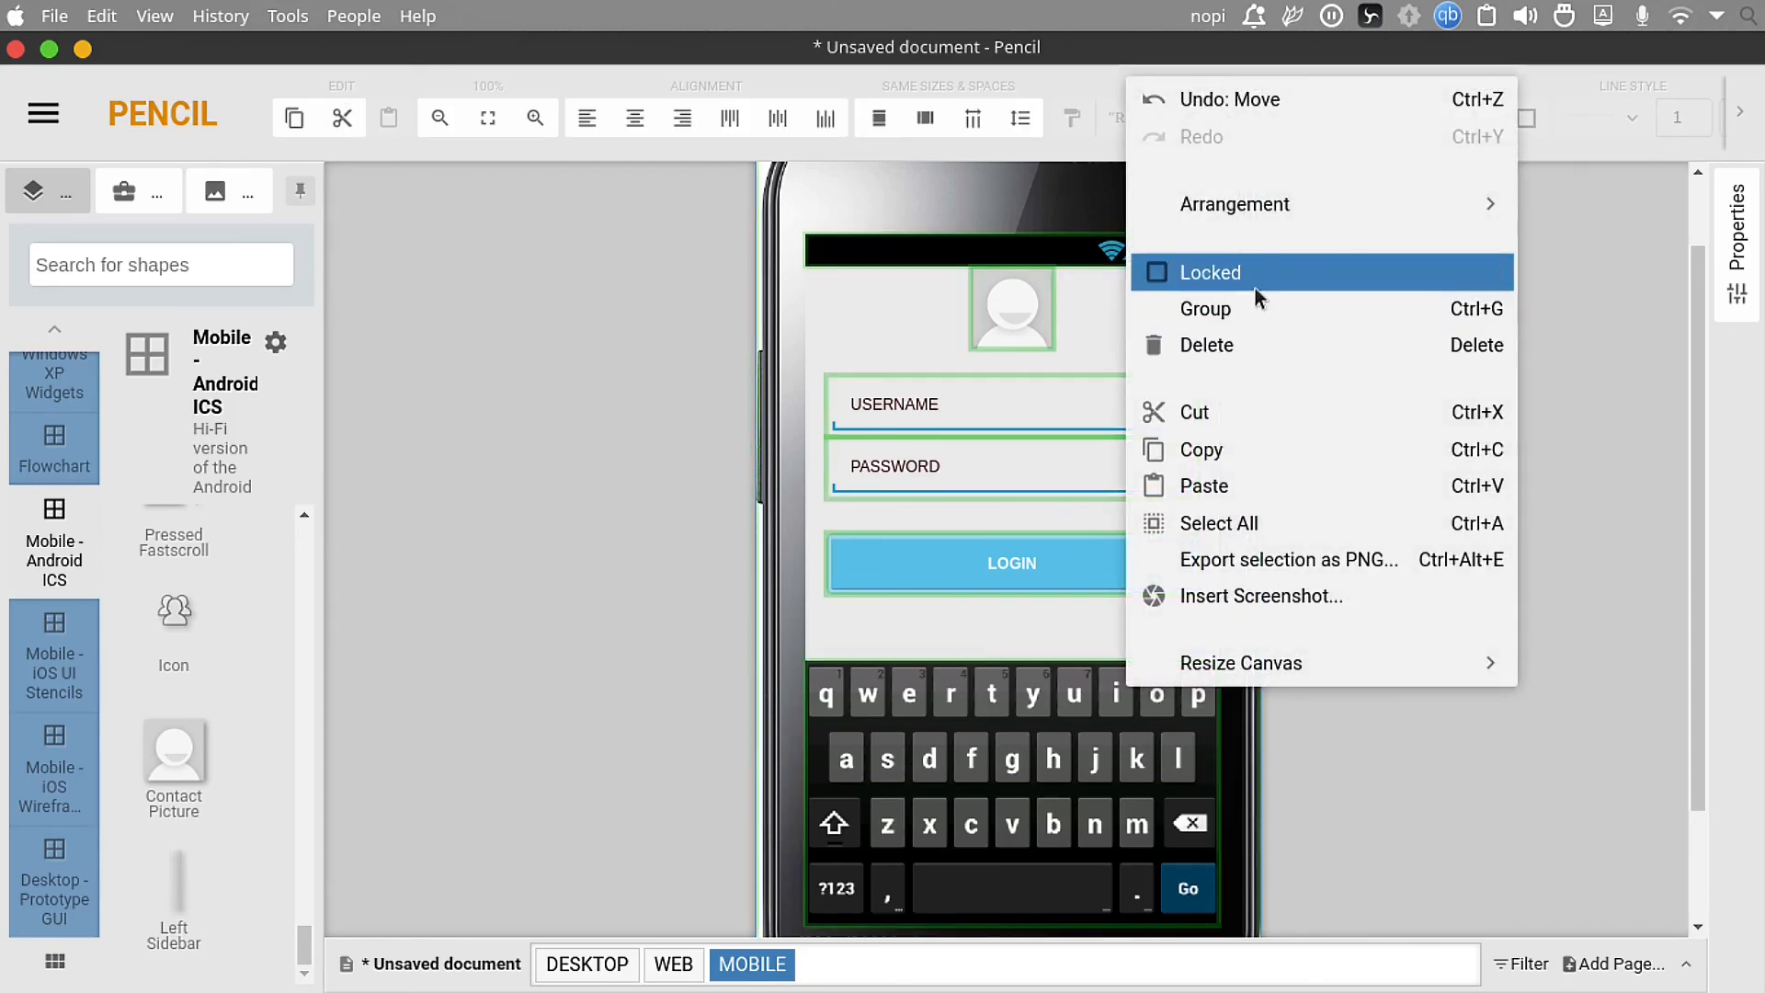
pyautogui.click(1243, 313)
# Step: Export the grouped phone mockup as a PNG image named Mobile in the Pictures folder
pyautogui.rightClick(969, 264)
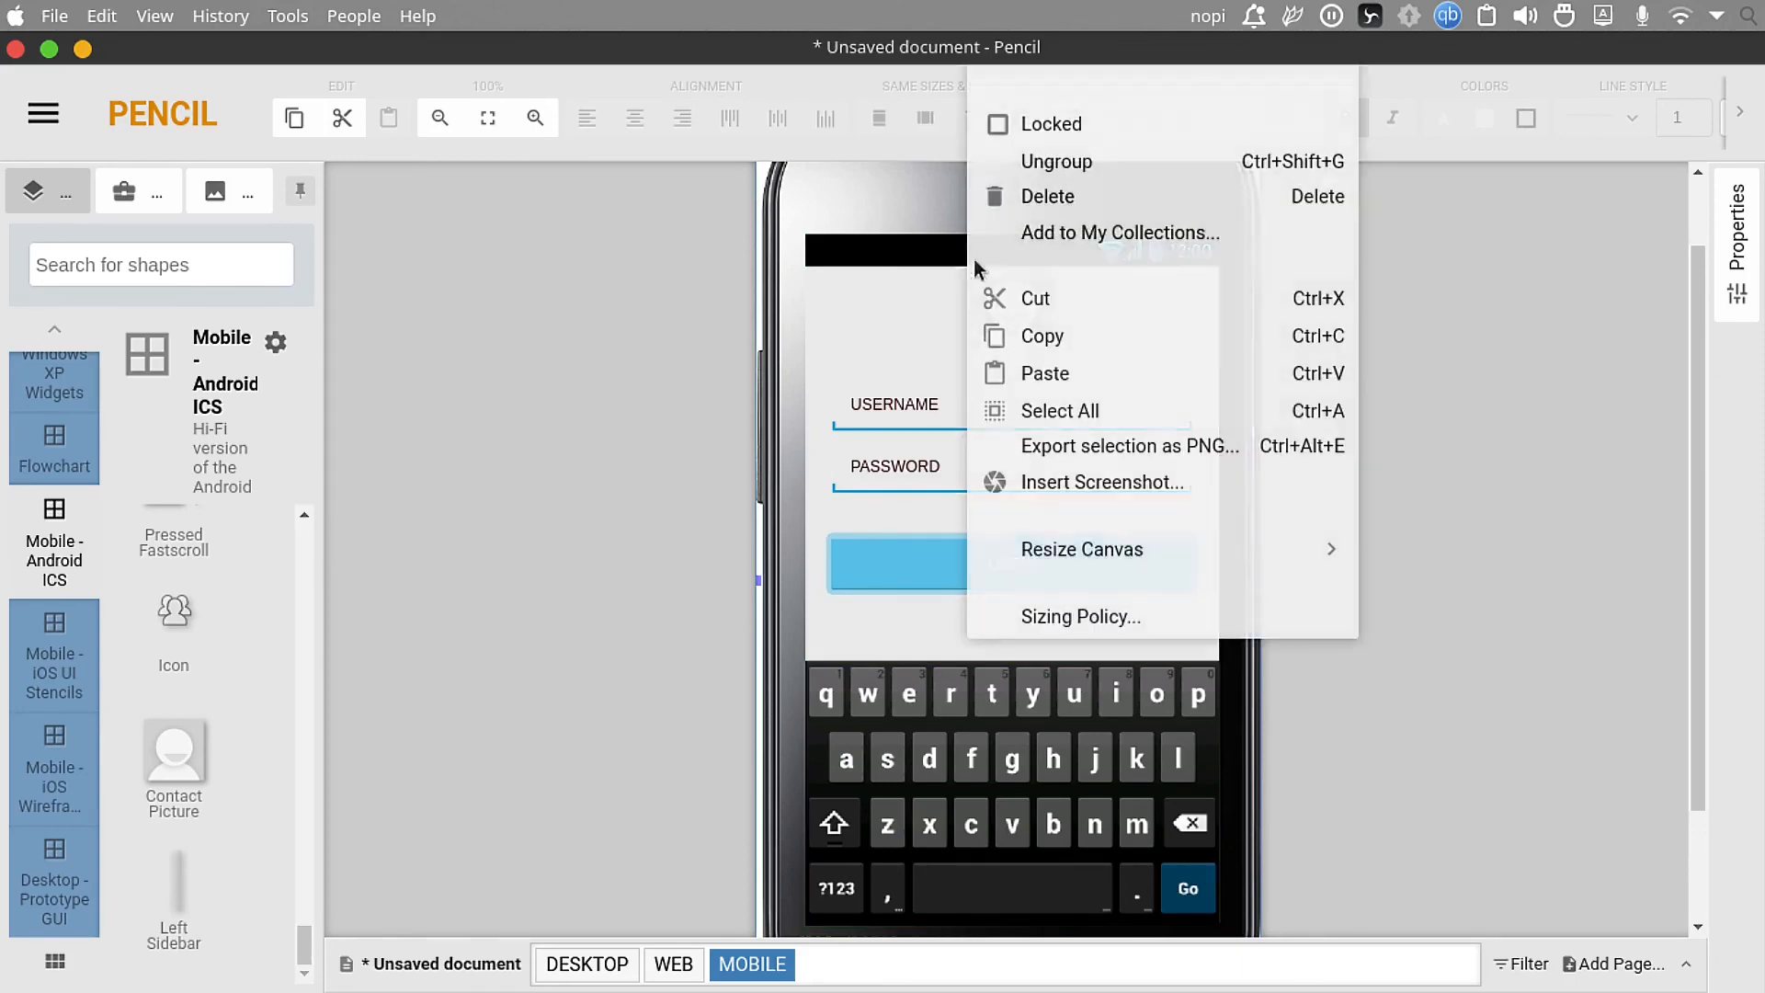
pyautogui.click(1179, 449)
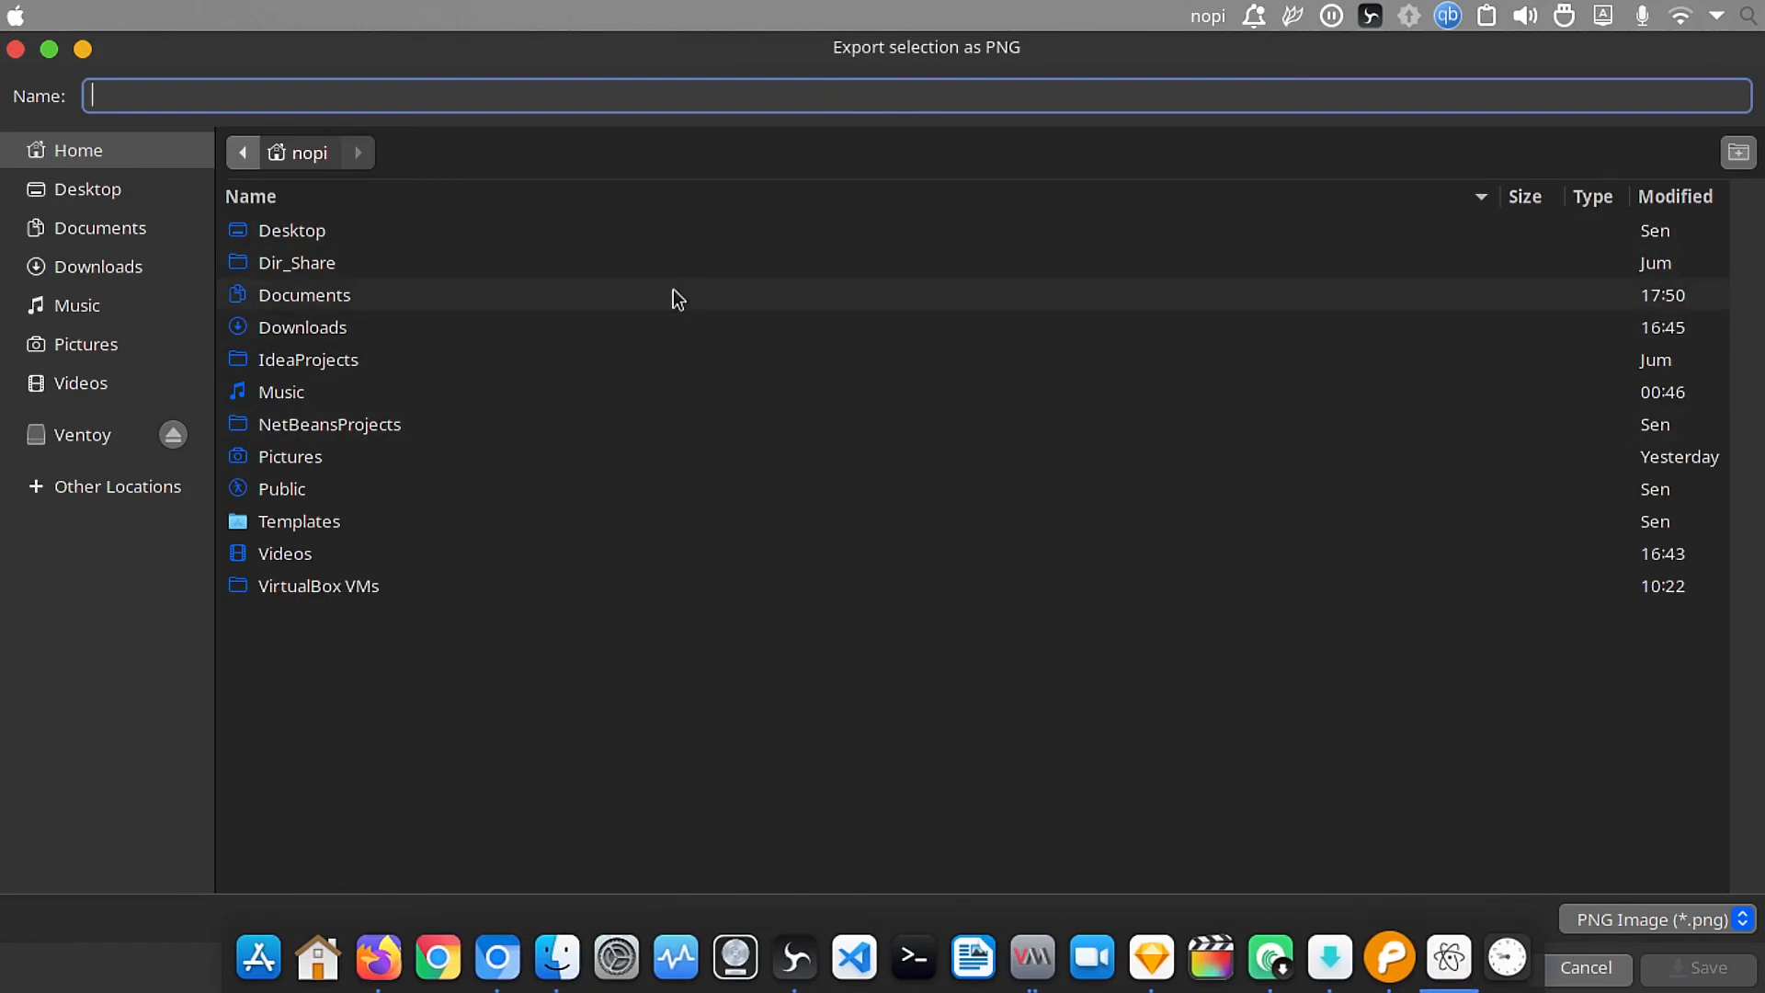
pyautogui.doubleClick(289, 457)
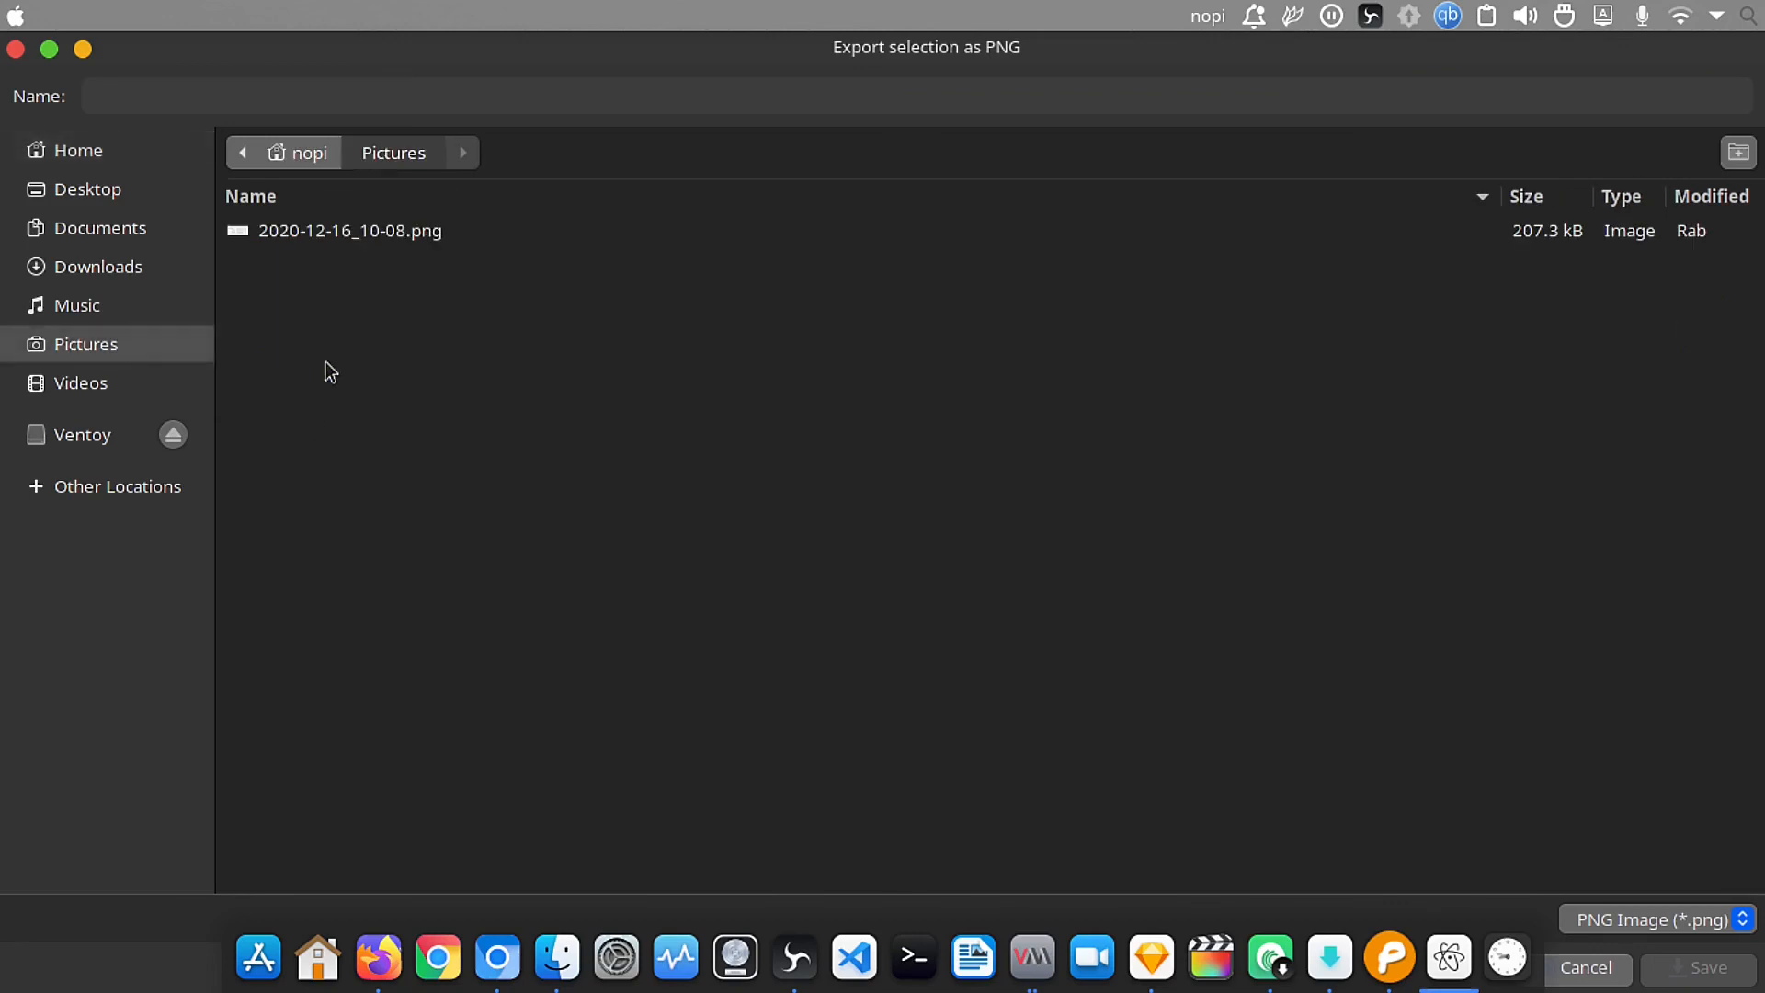
pyautogui.click(441, 104)
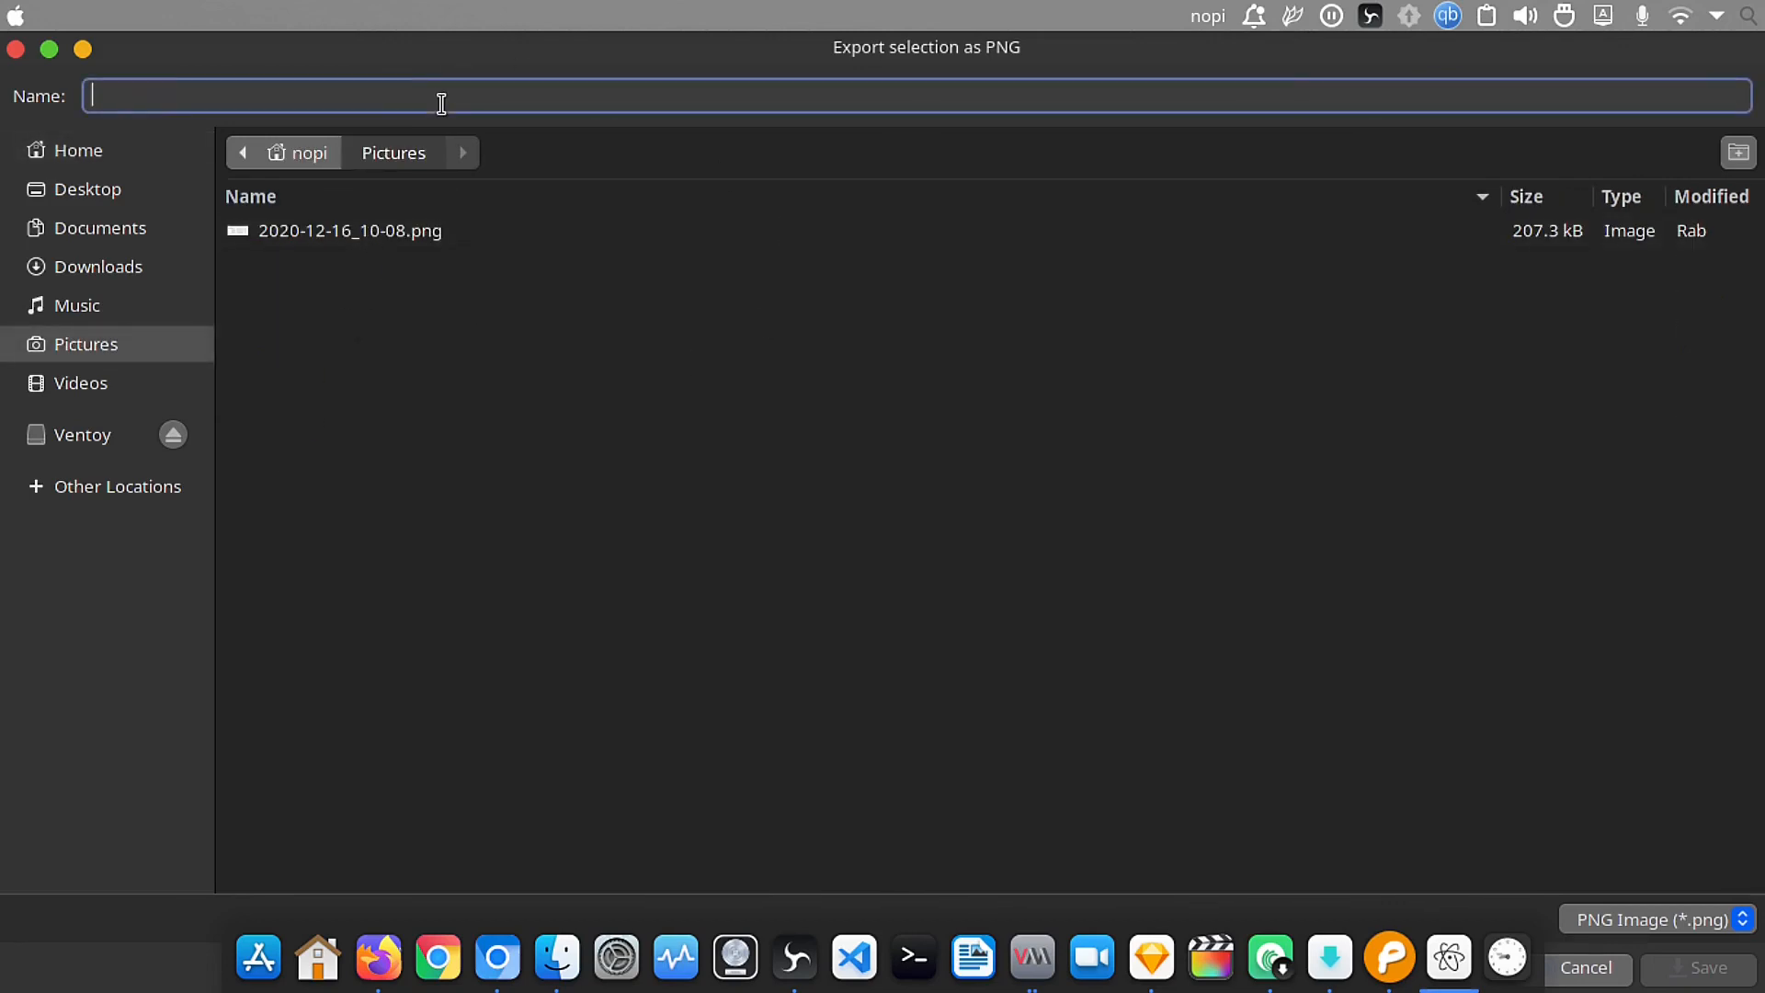
pyautogui.write('mO')
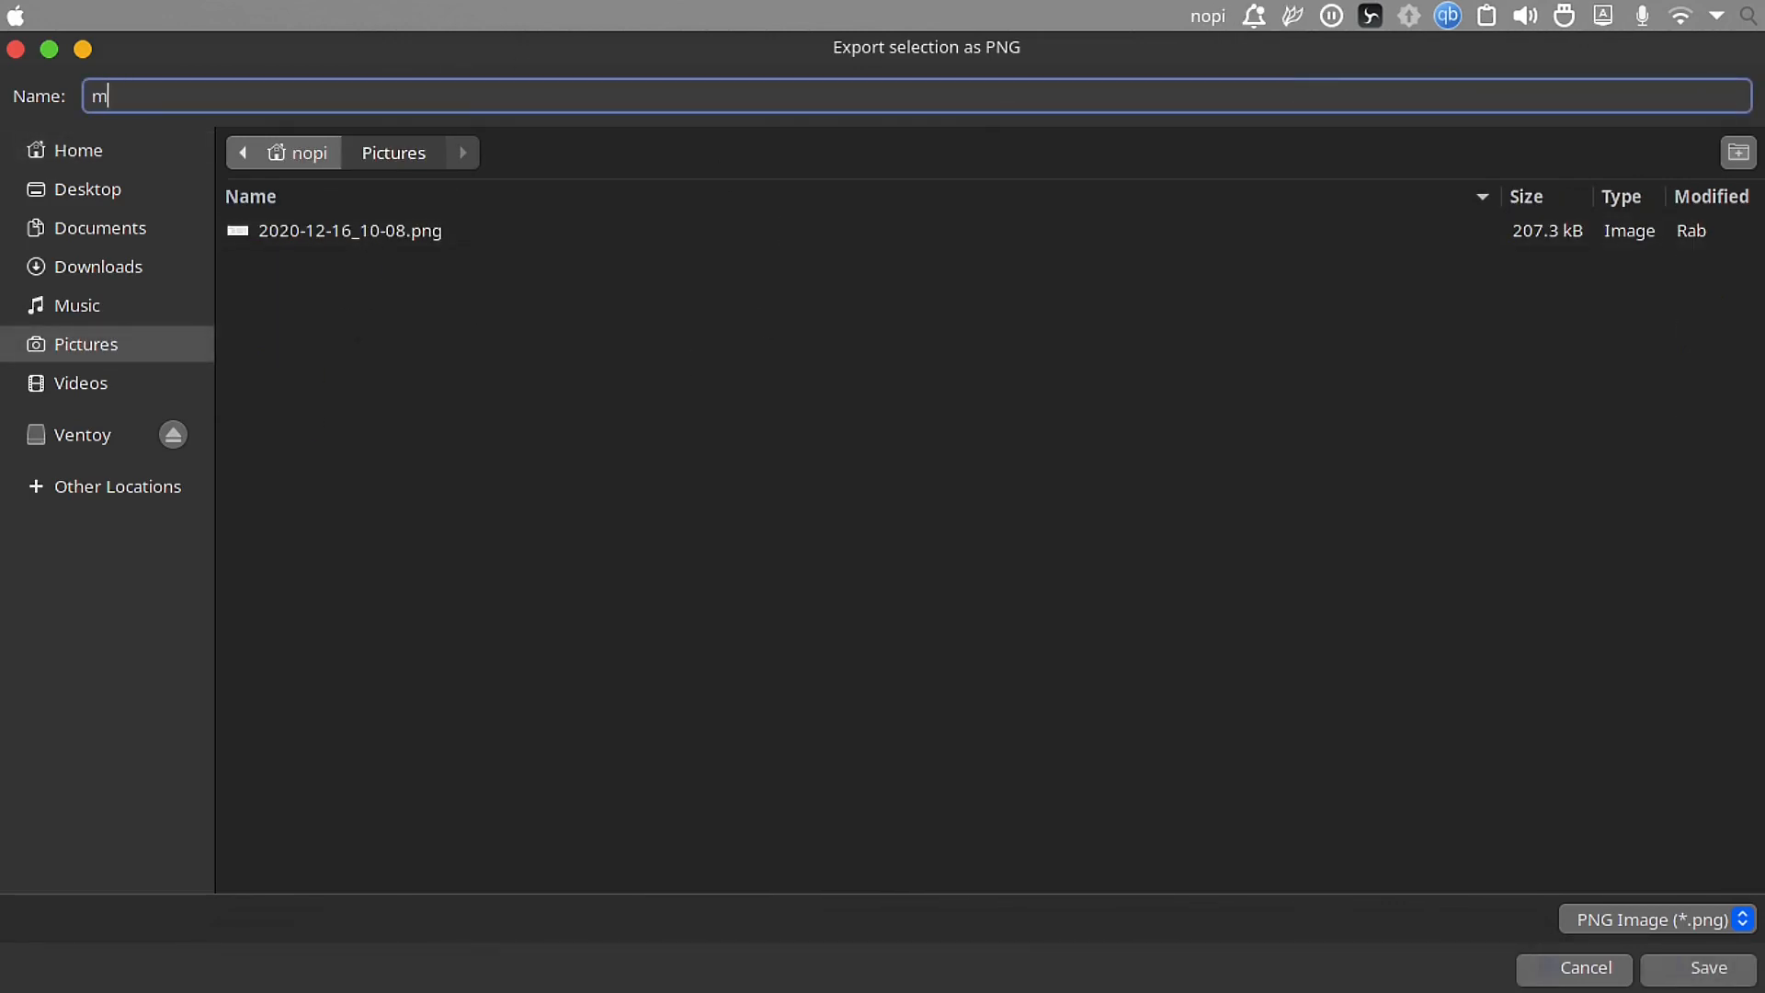
pyautogui.press('BackSpace')
pyautogui.write('Mobi')
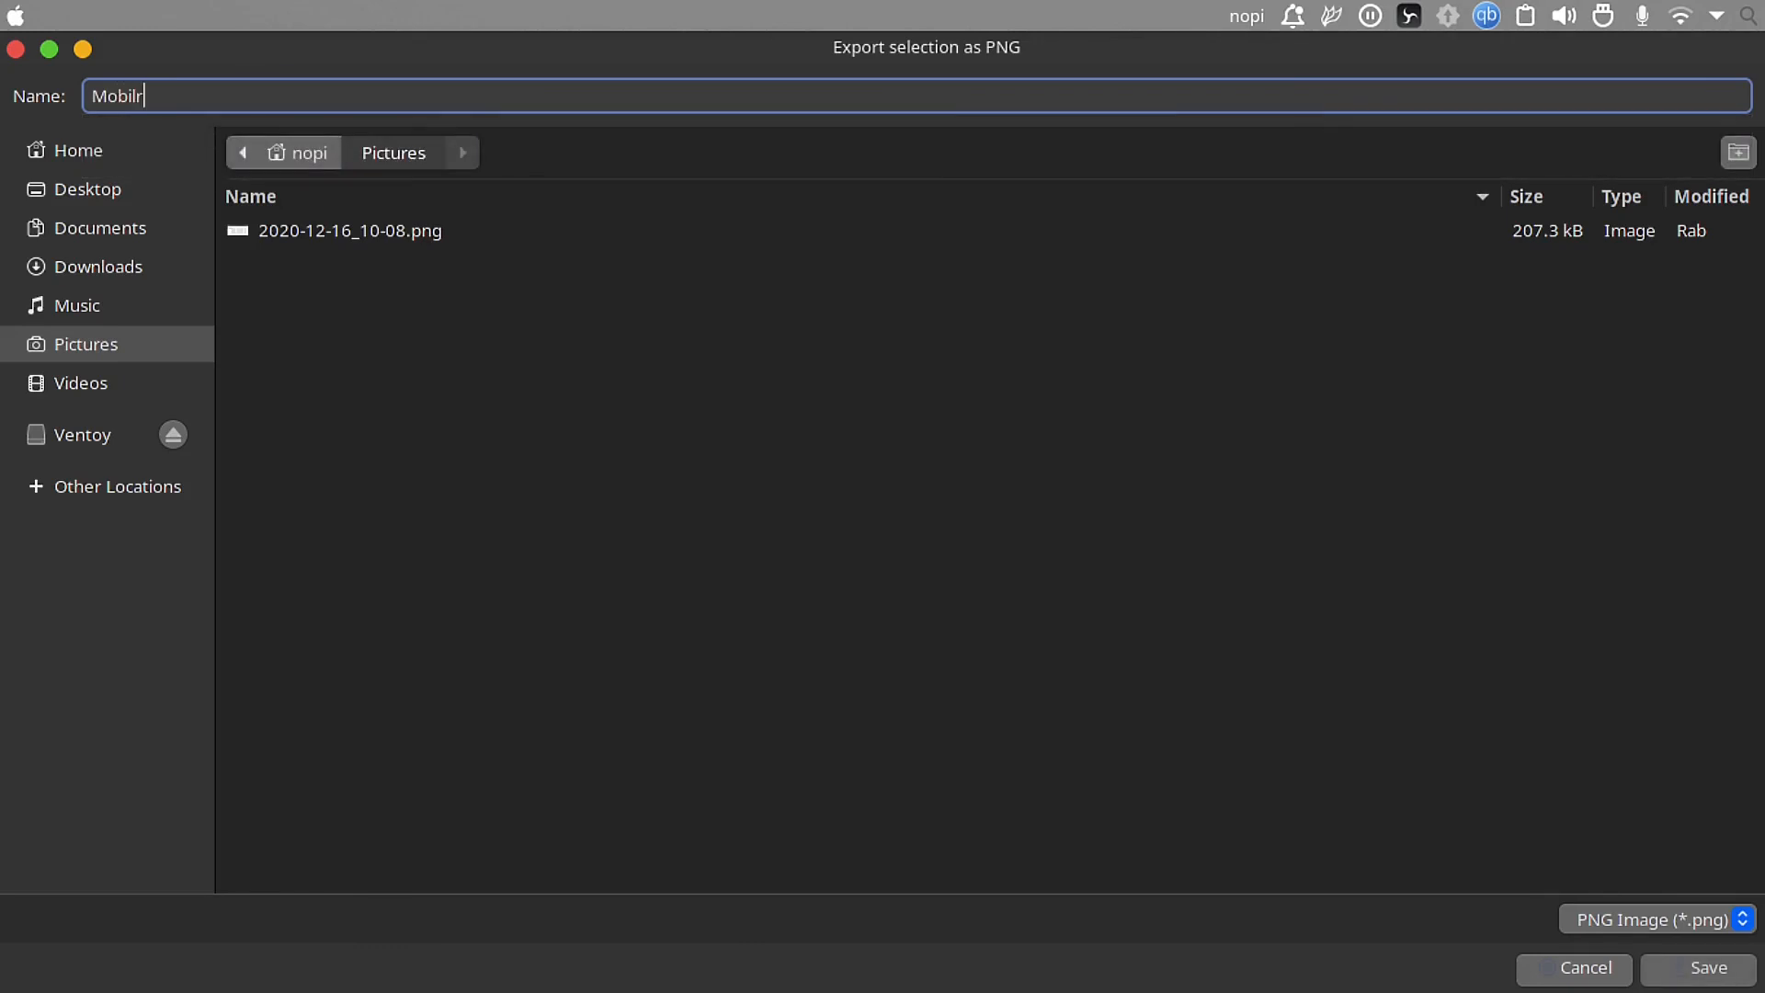
pyautogui.write('le')
pyautogui.click(1707, 967)
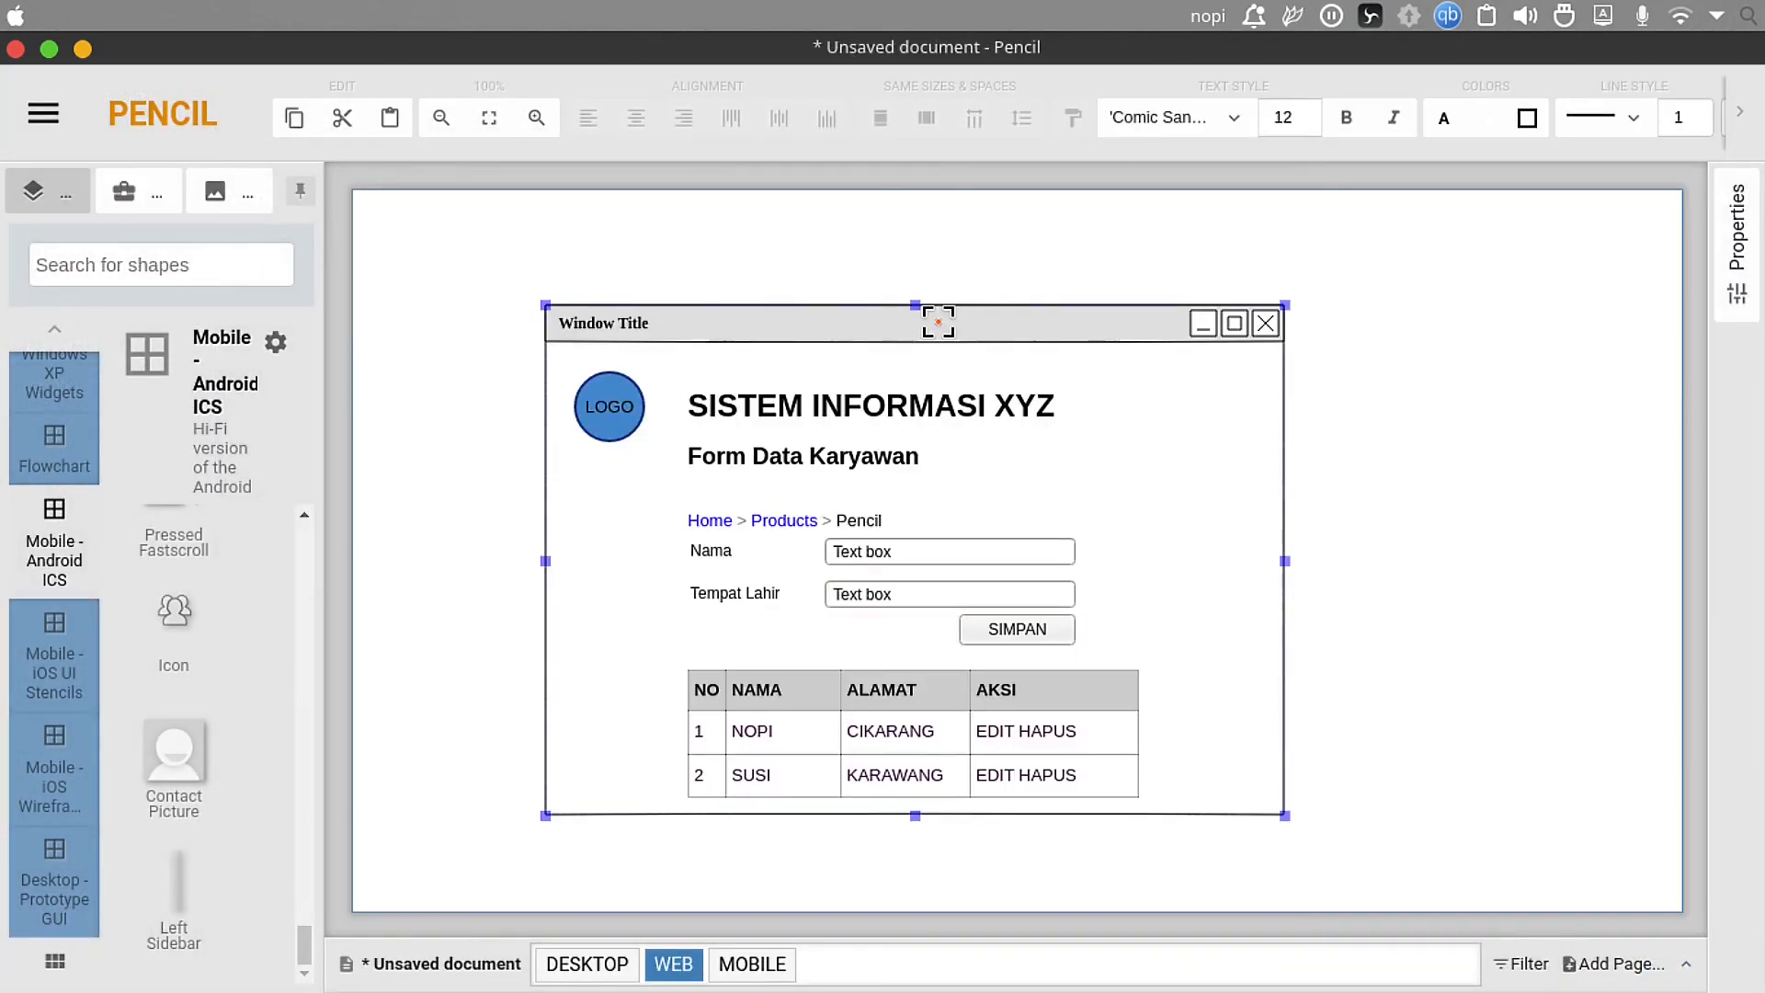
# Step: Export the WEB page's grouped window, shifted slightly up and right, as a PNG named desktop in Pictures, and check the exported image
pyautogui.moveTo(855, 311)
pyautogui.mouseDown()
pyautogui.moveTo(1150, 347)
pyautogui.moveTo(879, 292)
pyautogui.mouseUp()
pyautogui.rightClick(880, 291)
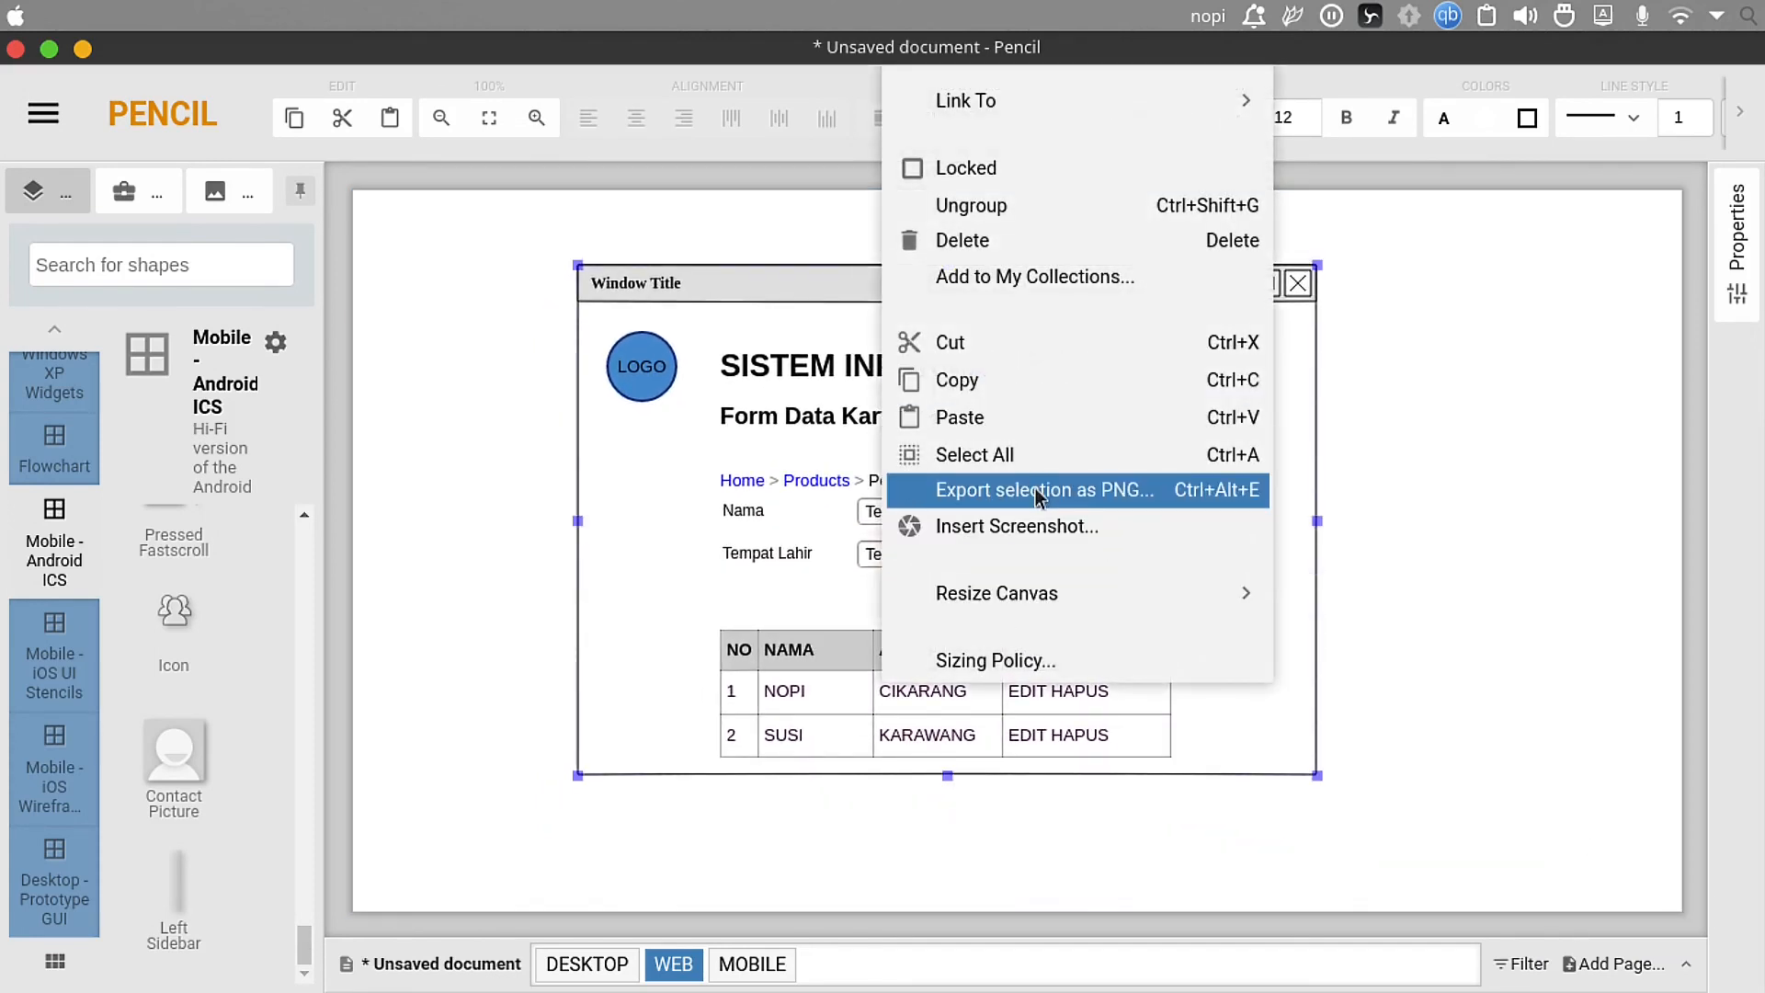
pyautogui.click(1085, 492)
pyautogui.doubleClick(332, 460)
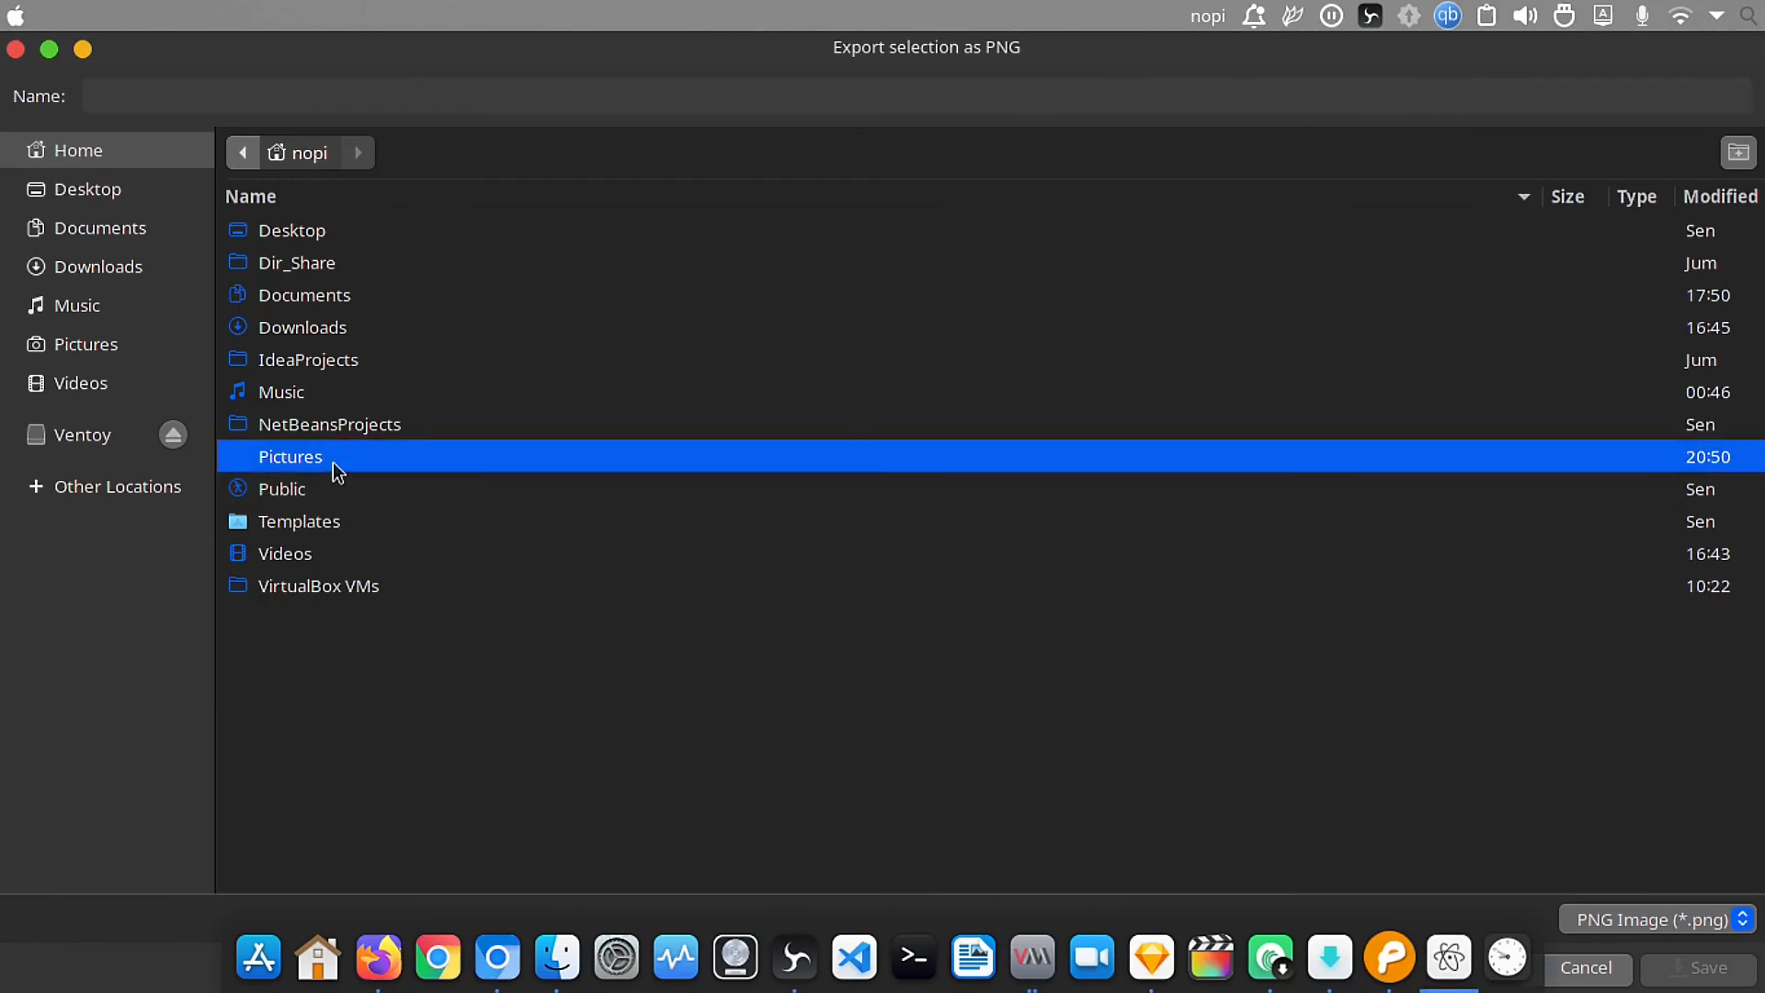
pyautogui.click(395, 83)
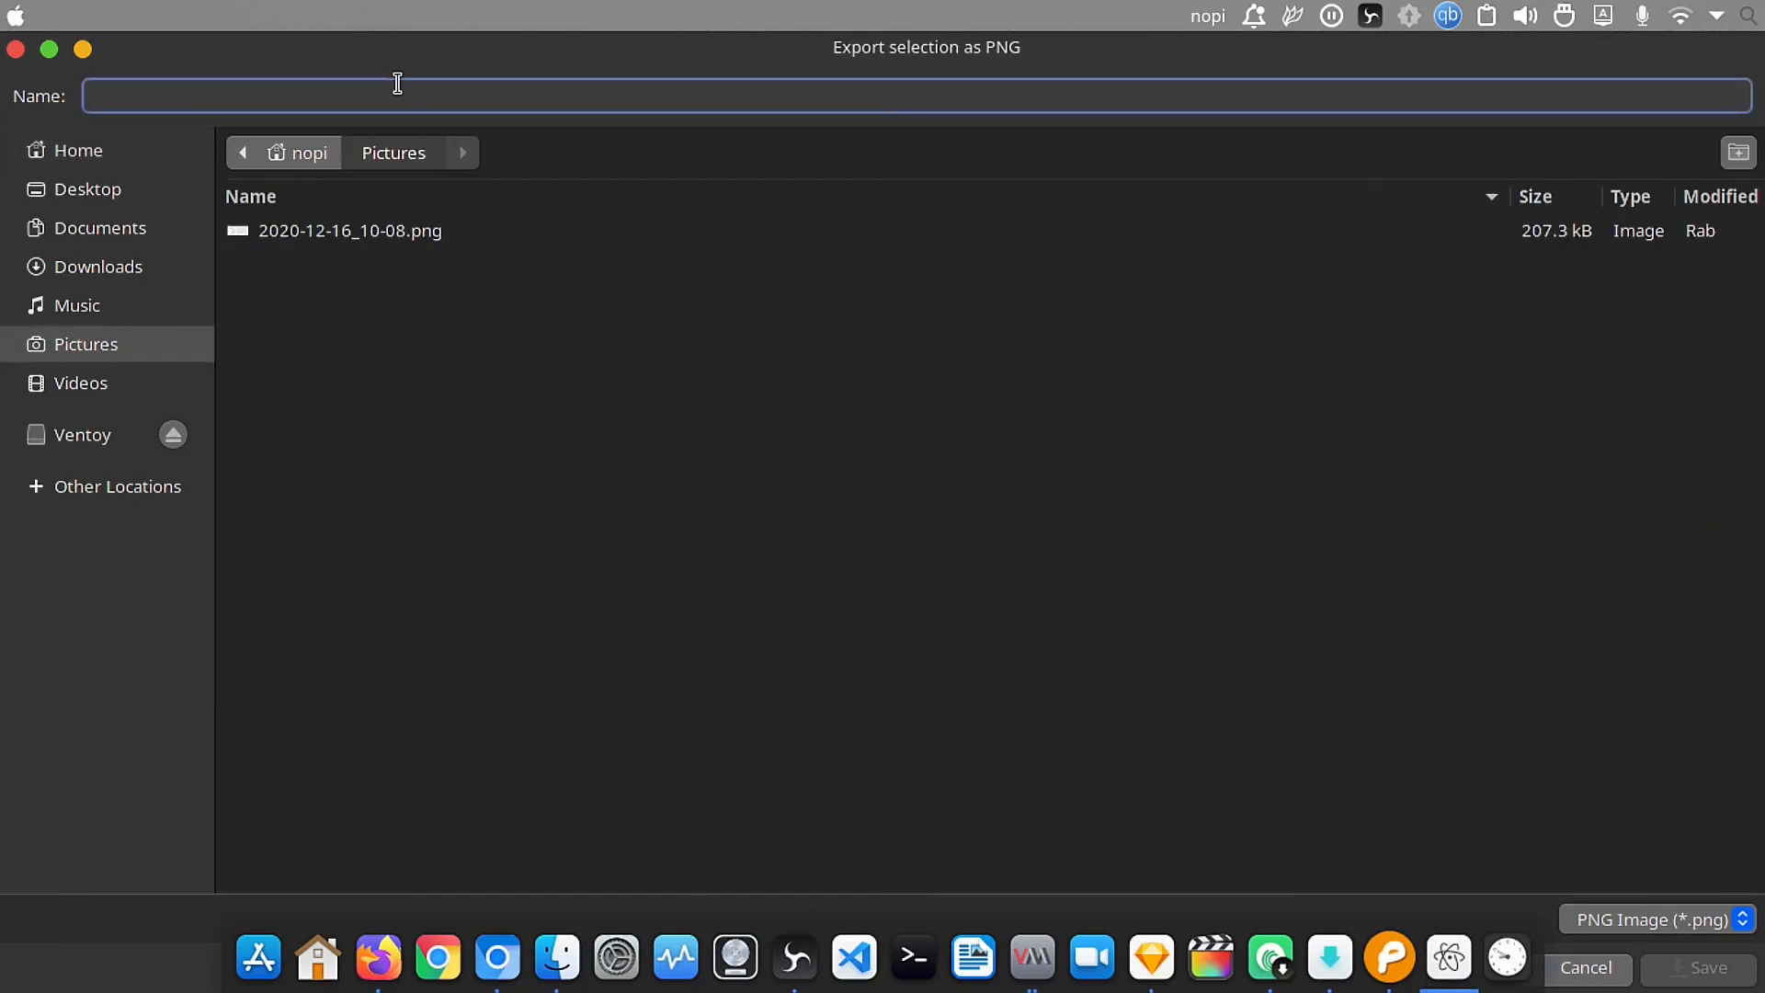
pyautogui.write('de')
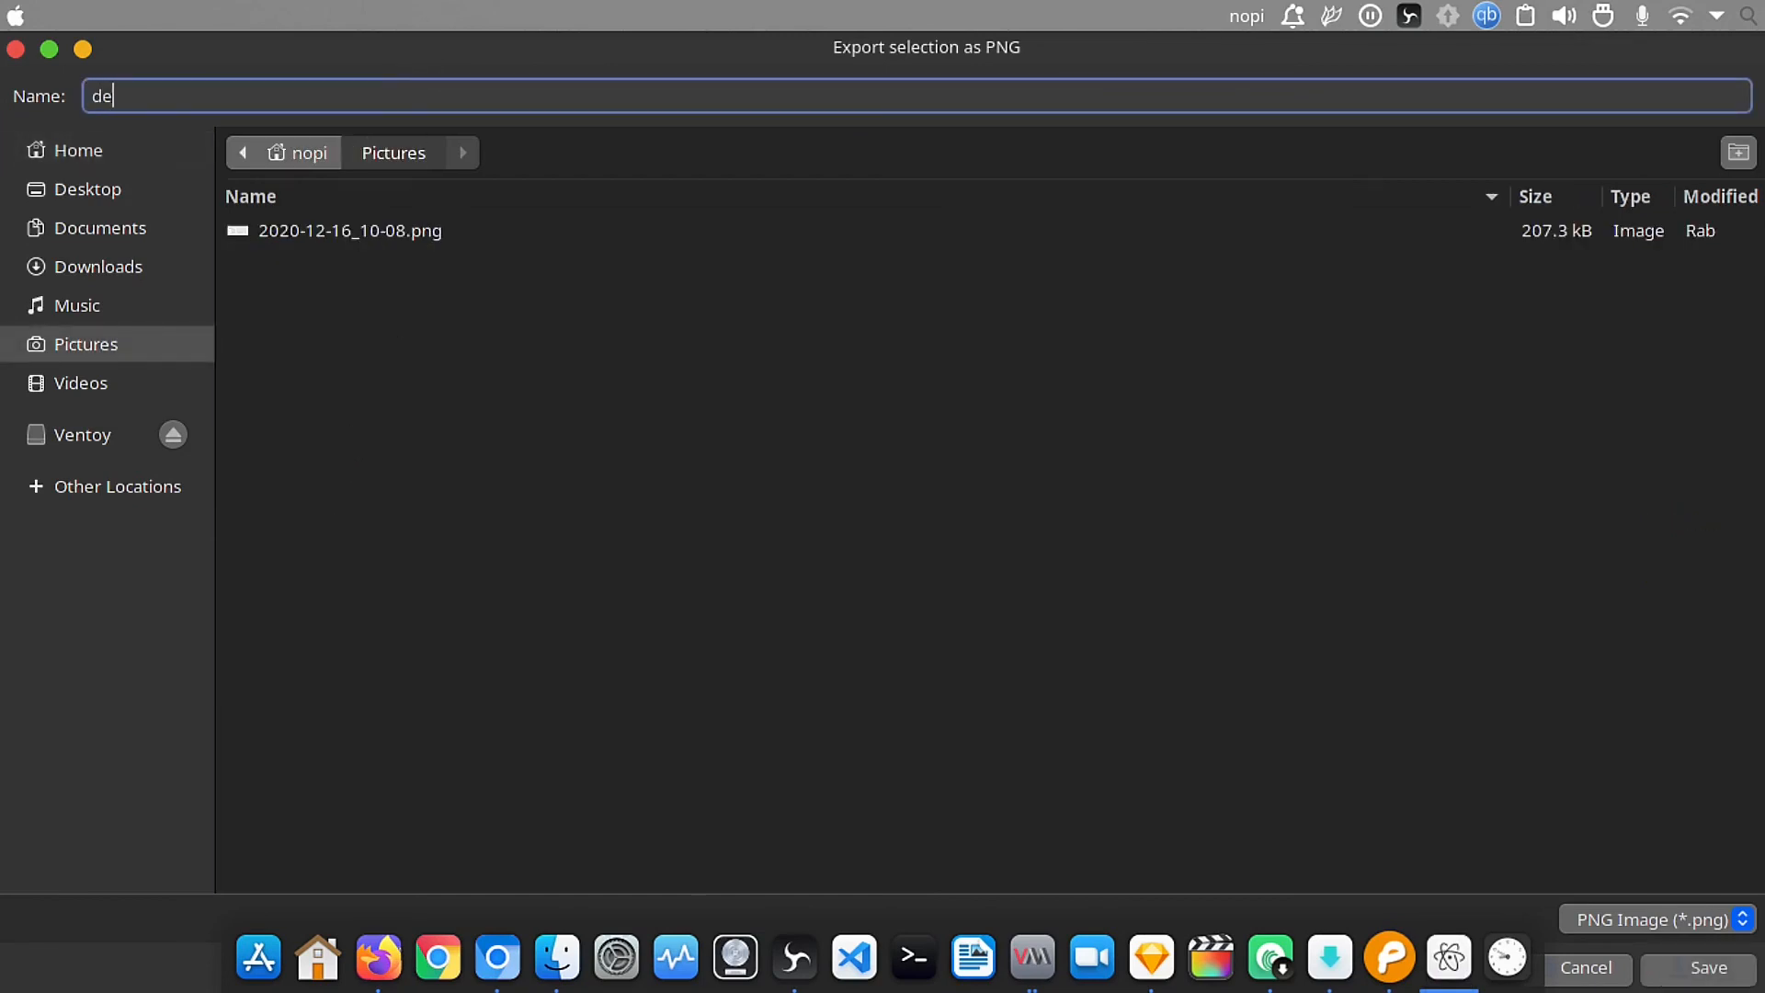
pyautogui.write('sktop')
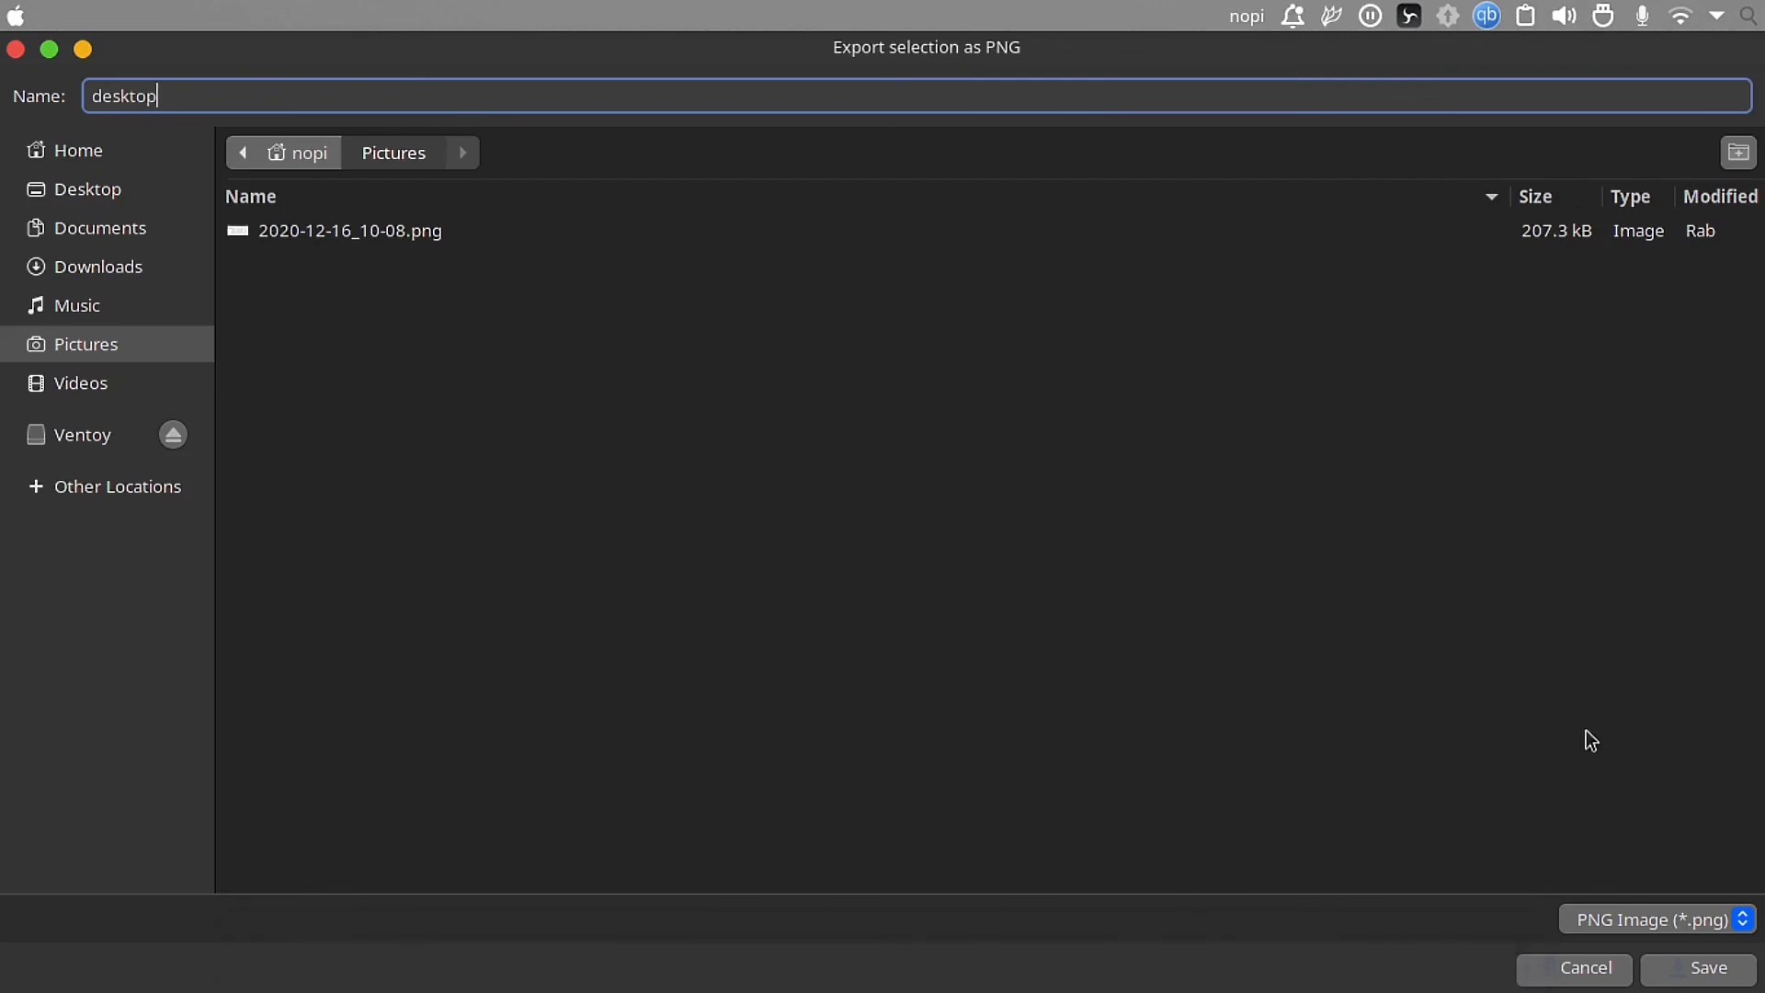
pyautogui.click(1707, 967)
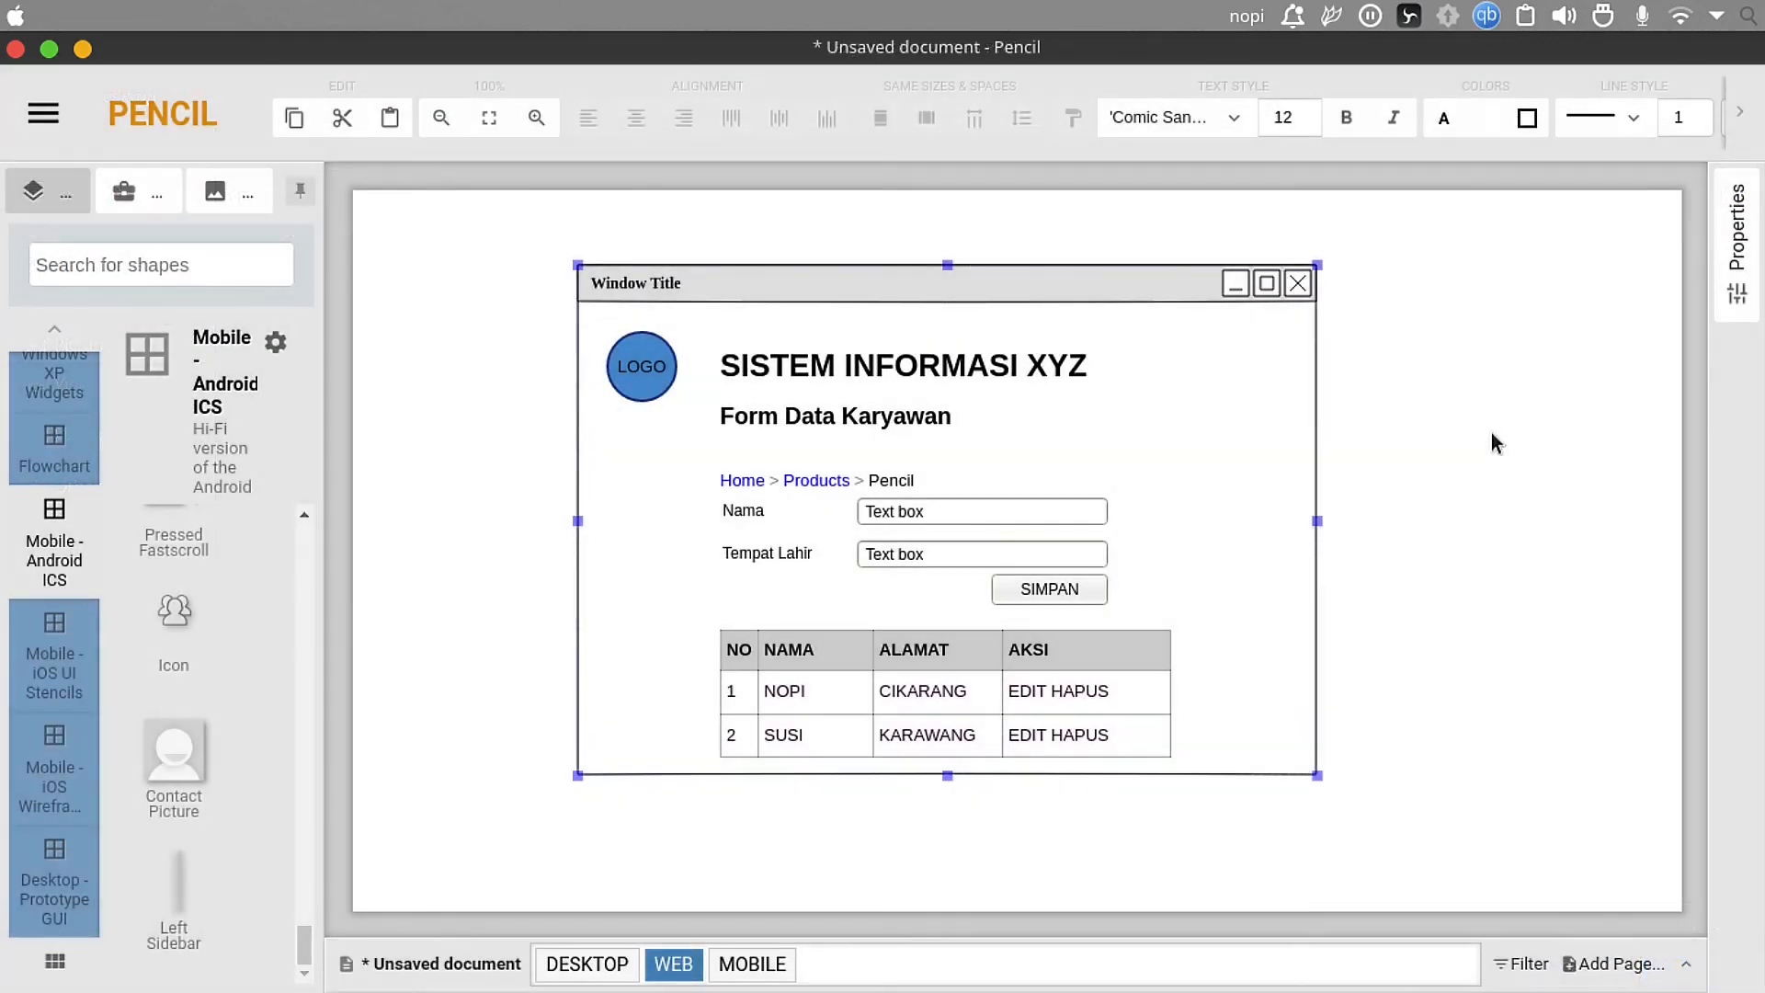
pyautogui.click(1686, 176)
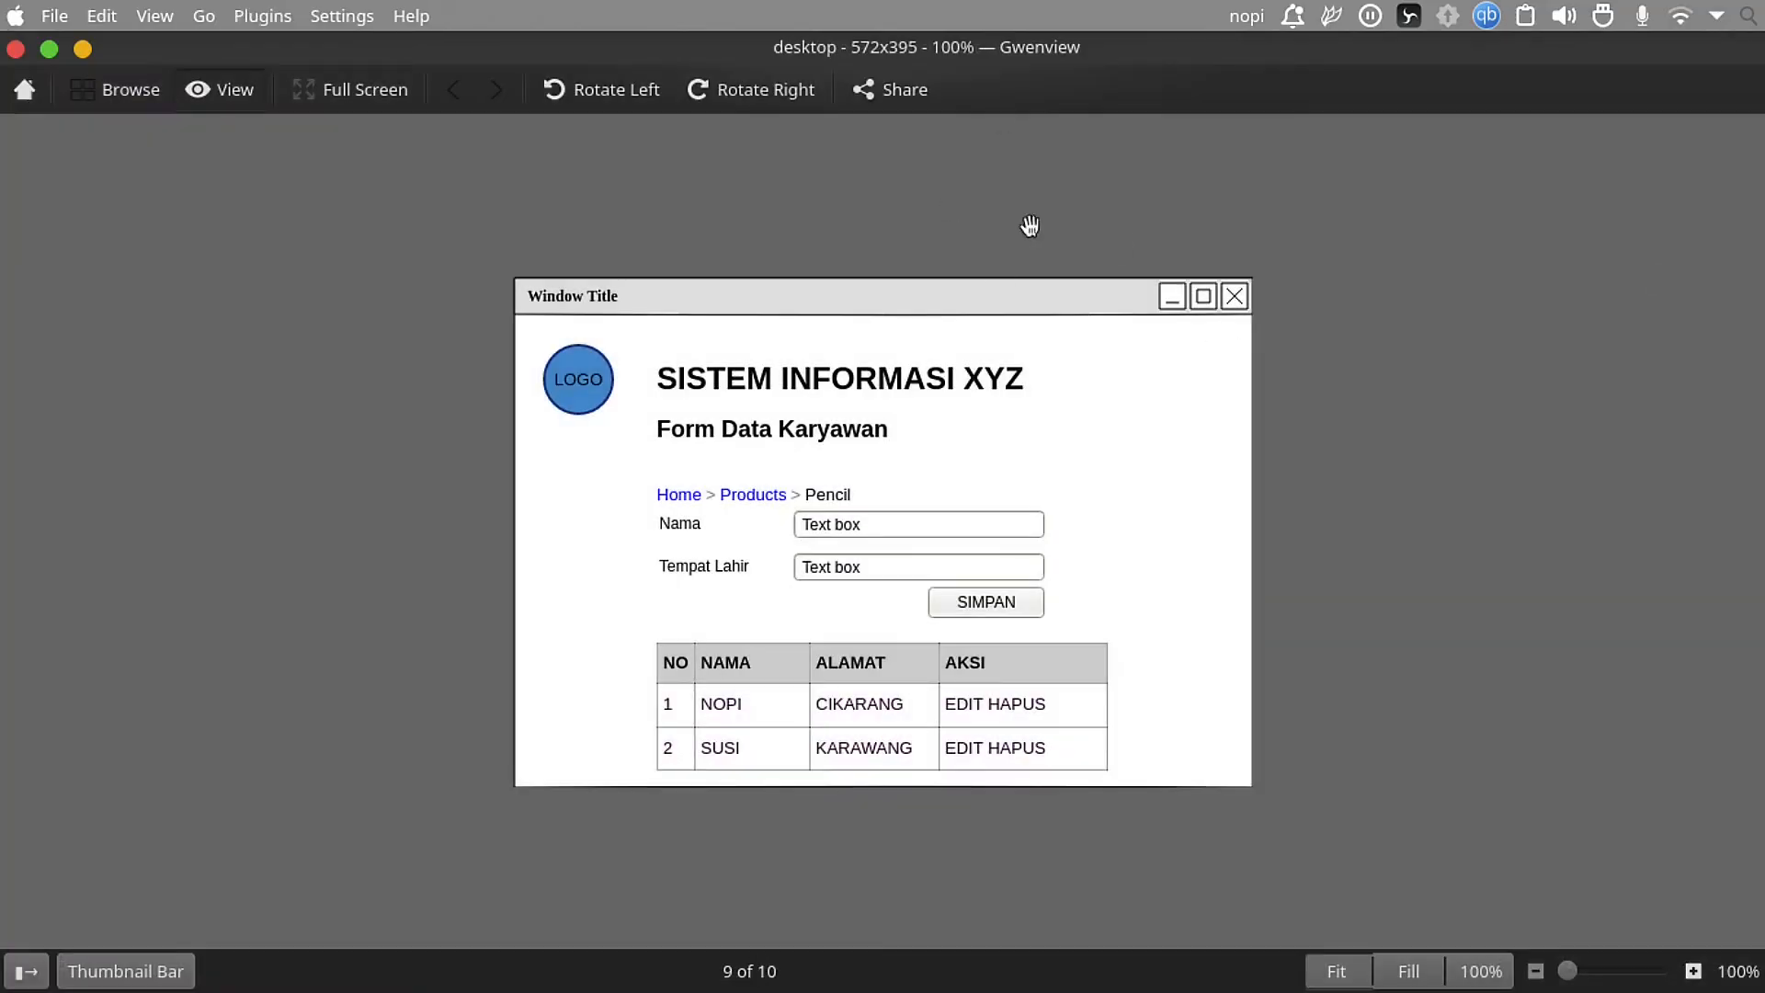
pyautogui.click(15, 48)
# Step: Group all the selected shapes of the registration form on the DESKTOP page
pyautogui.rightClick(1094, 312)
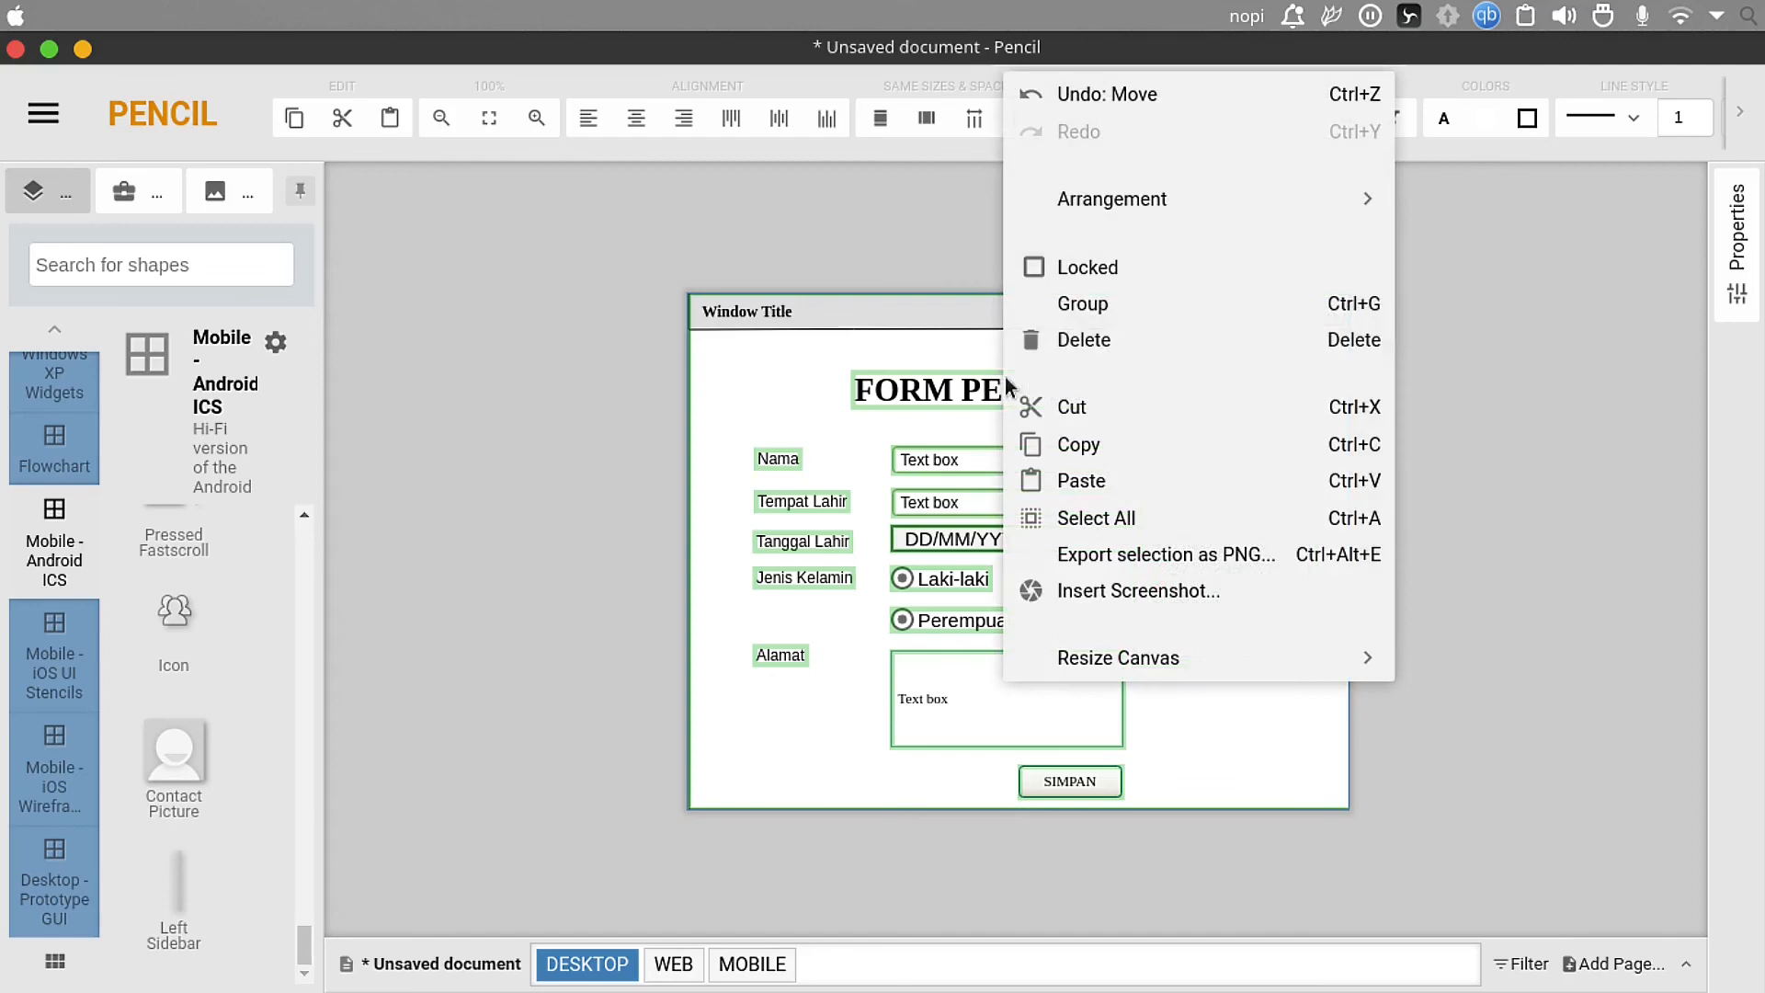
pyautogui.click(1094, 312)
# Step: Export the grouped registration form as a PNG named desktop0 in Pictures, replacing the existing file, and view the exported image
pyautogui.rightClick(1079, 324)
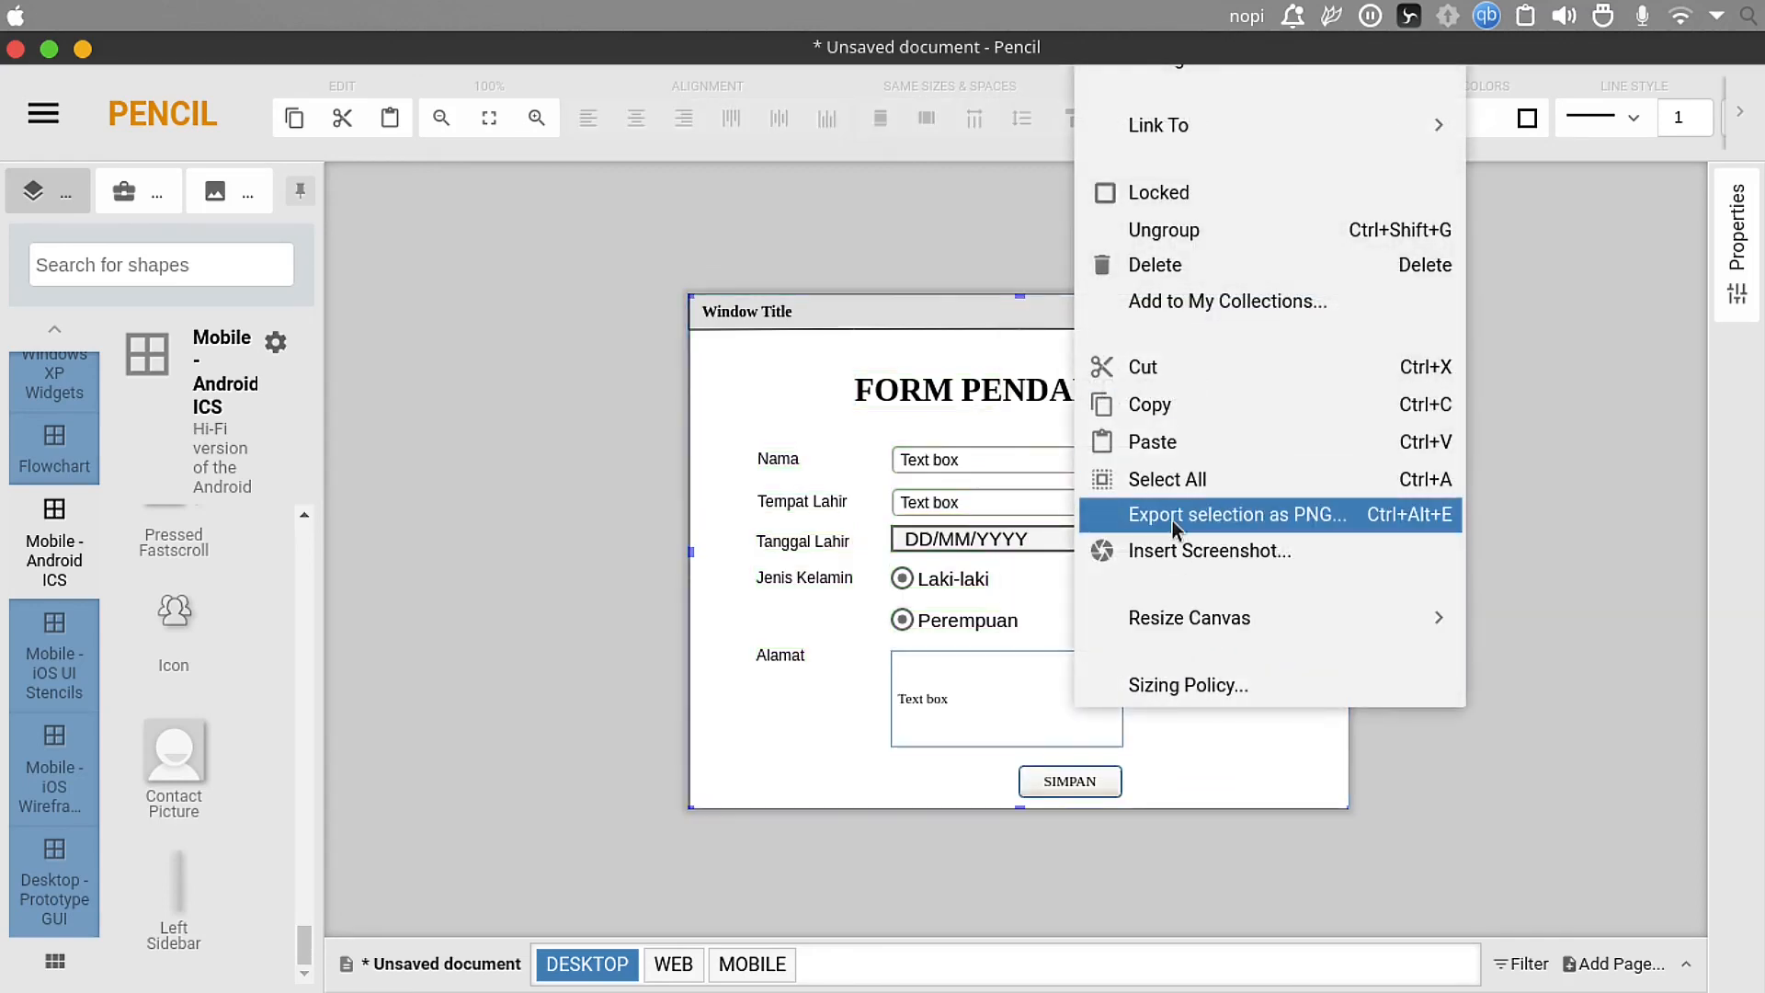
pyautogui.click(1172, 520)
pyautogui.click(289, 463)
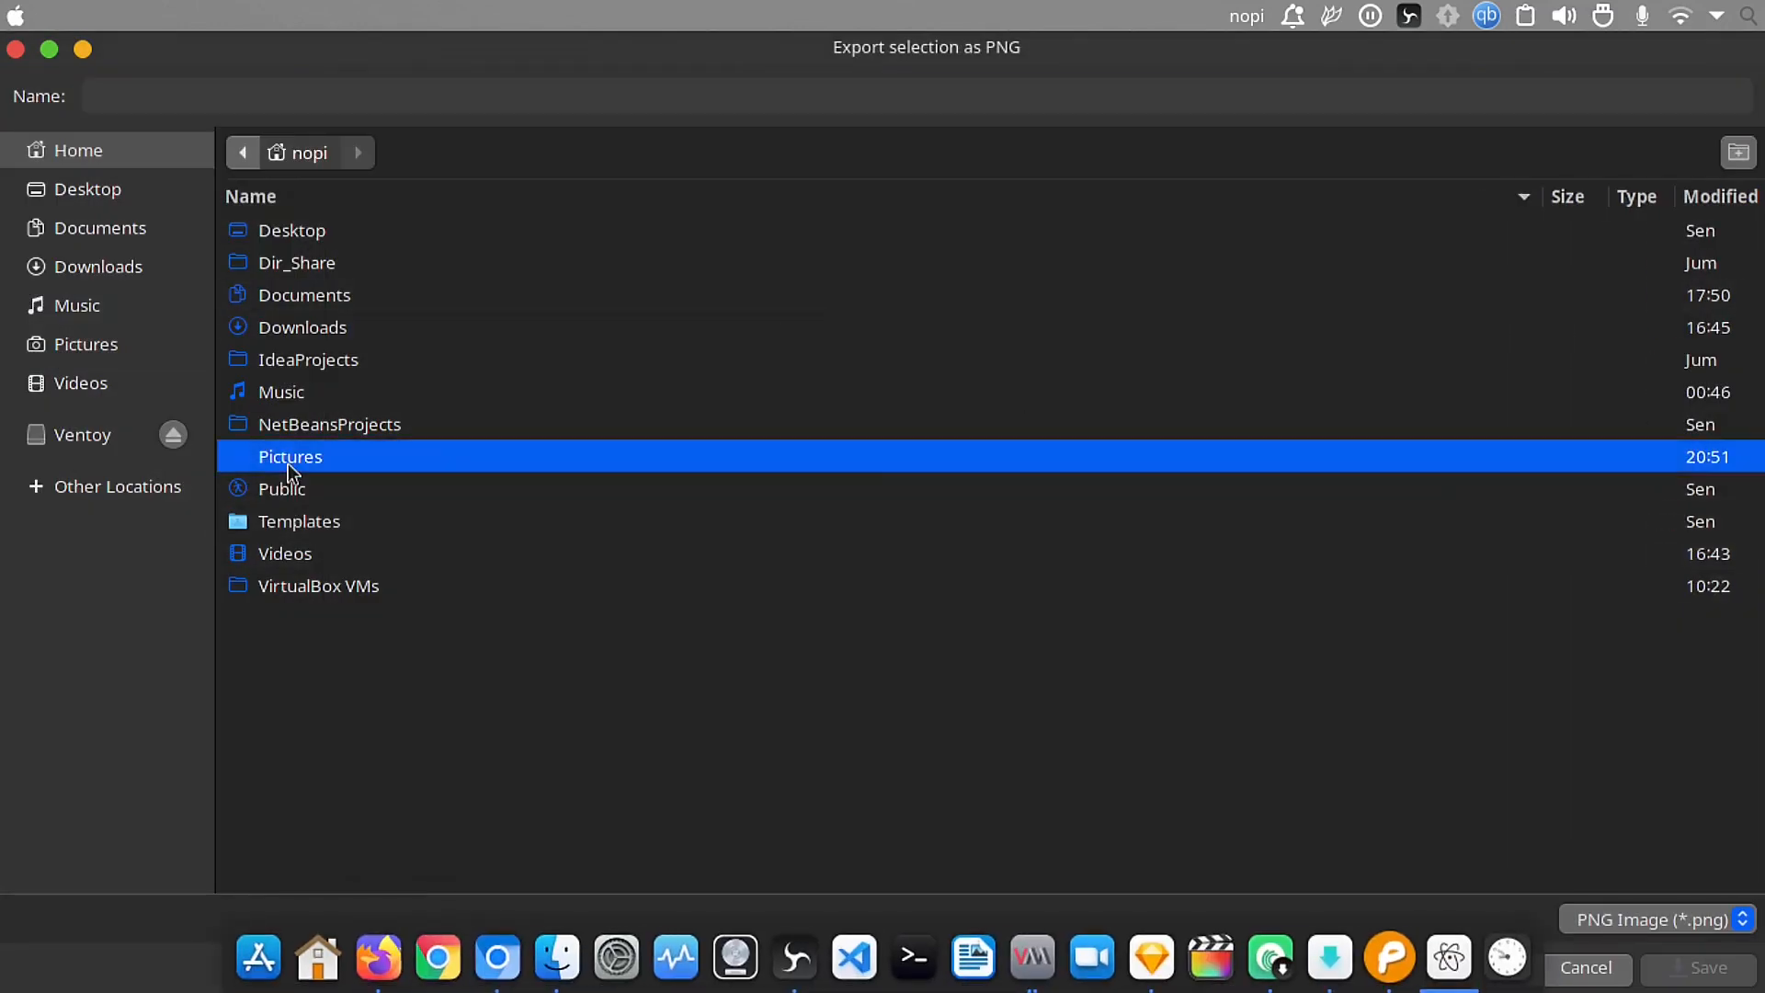
pyautogui.doubleClick(289, 463)
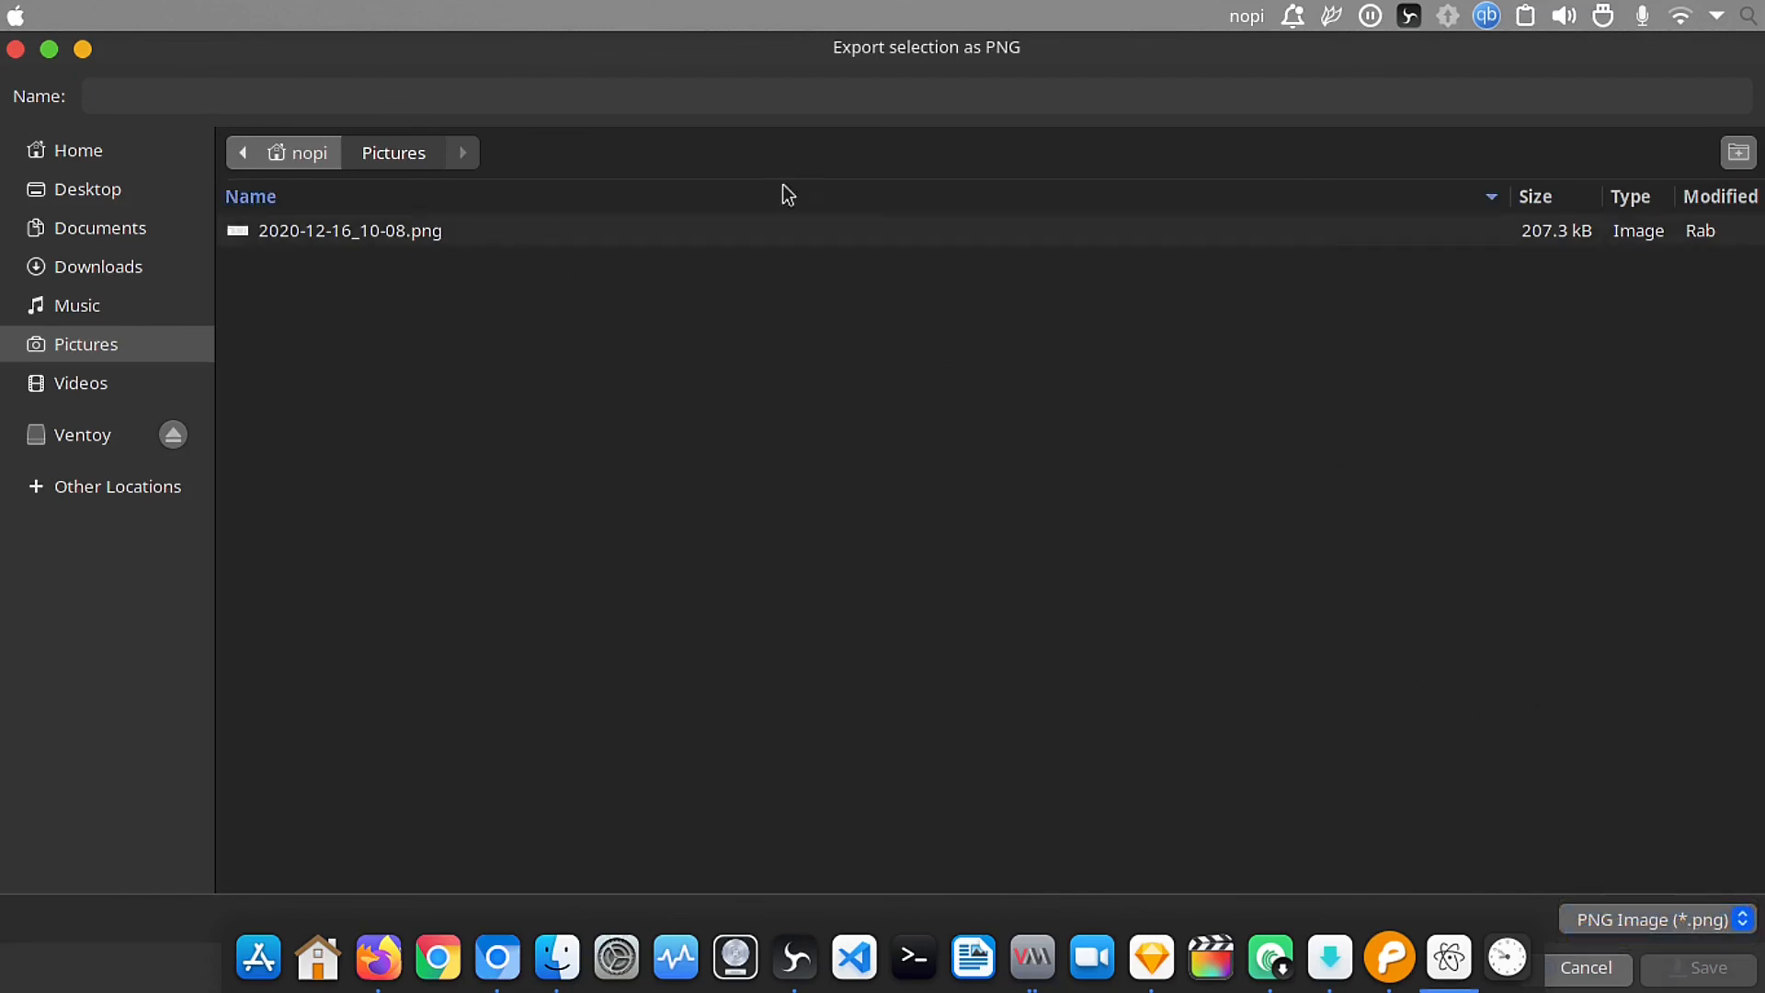
pyautogui.click(555, 101)
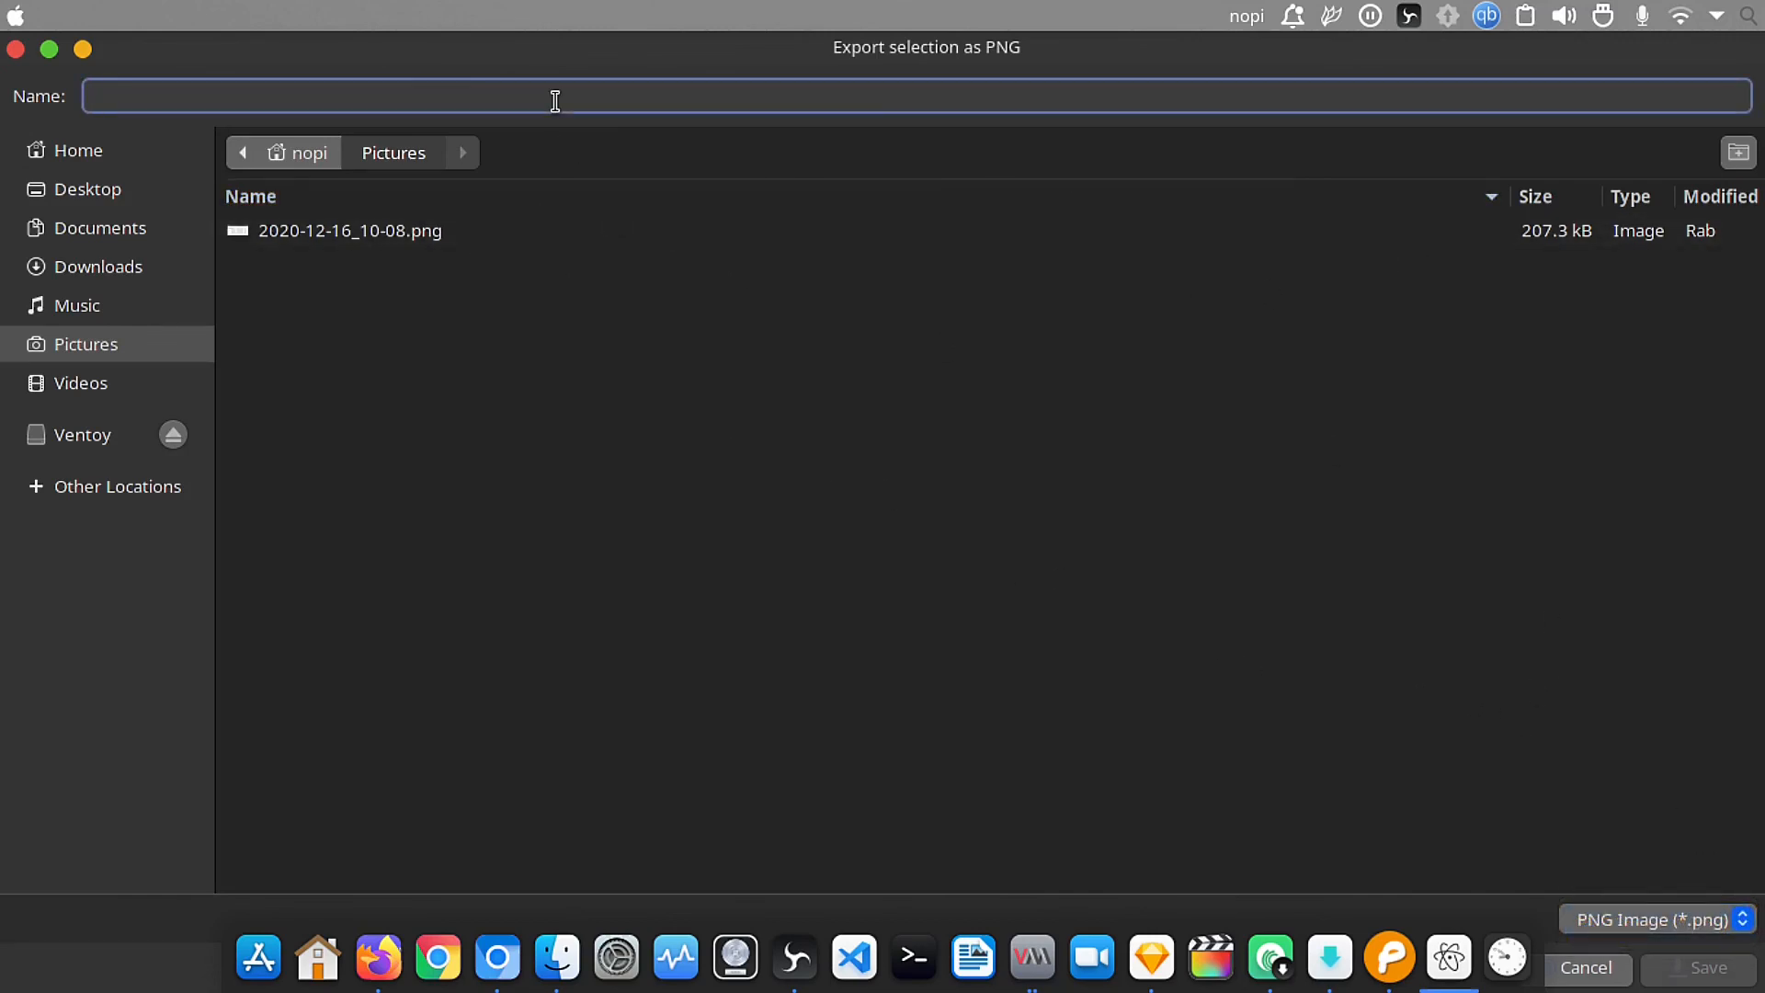
pyautogui.write('deskto')
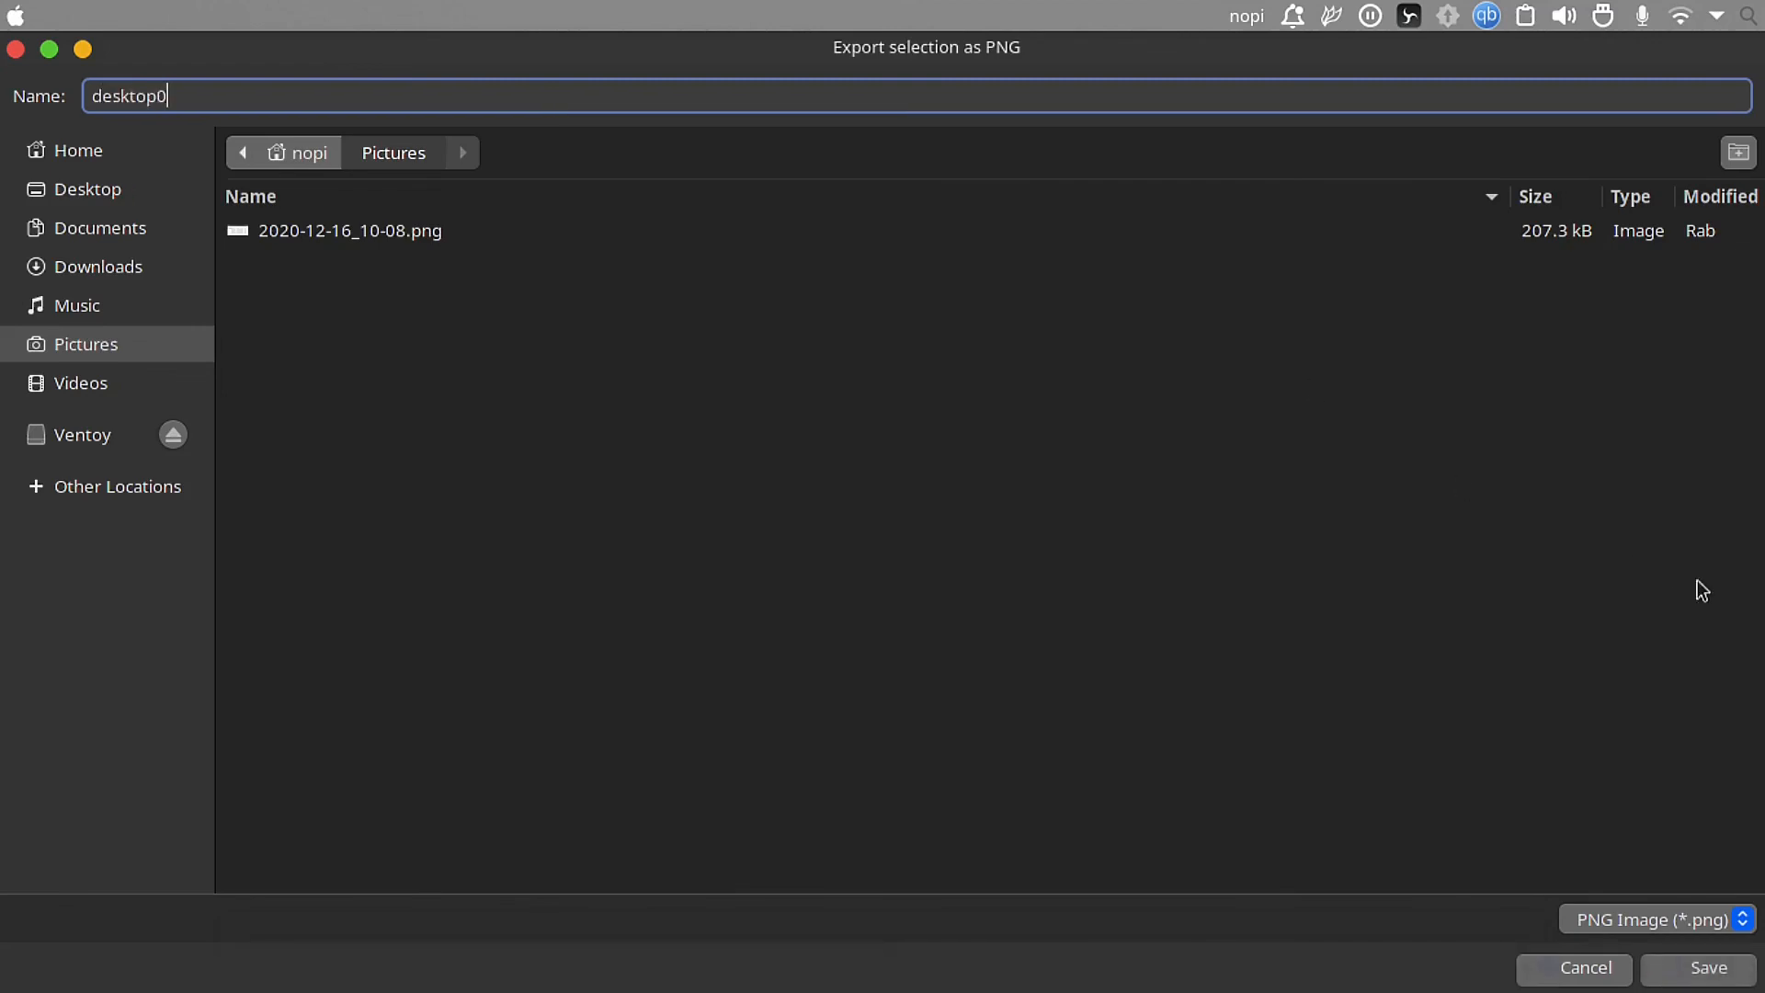
pyautogui.write('p0')
pyautogui.click(1712, 965)
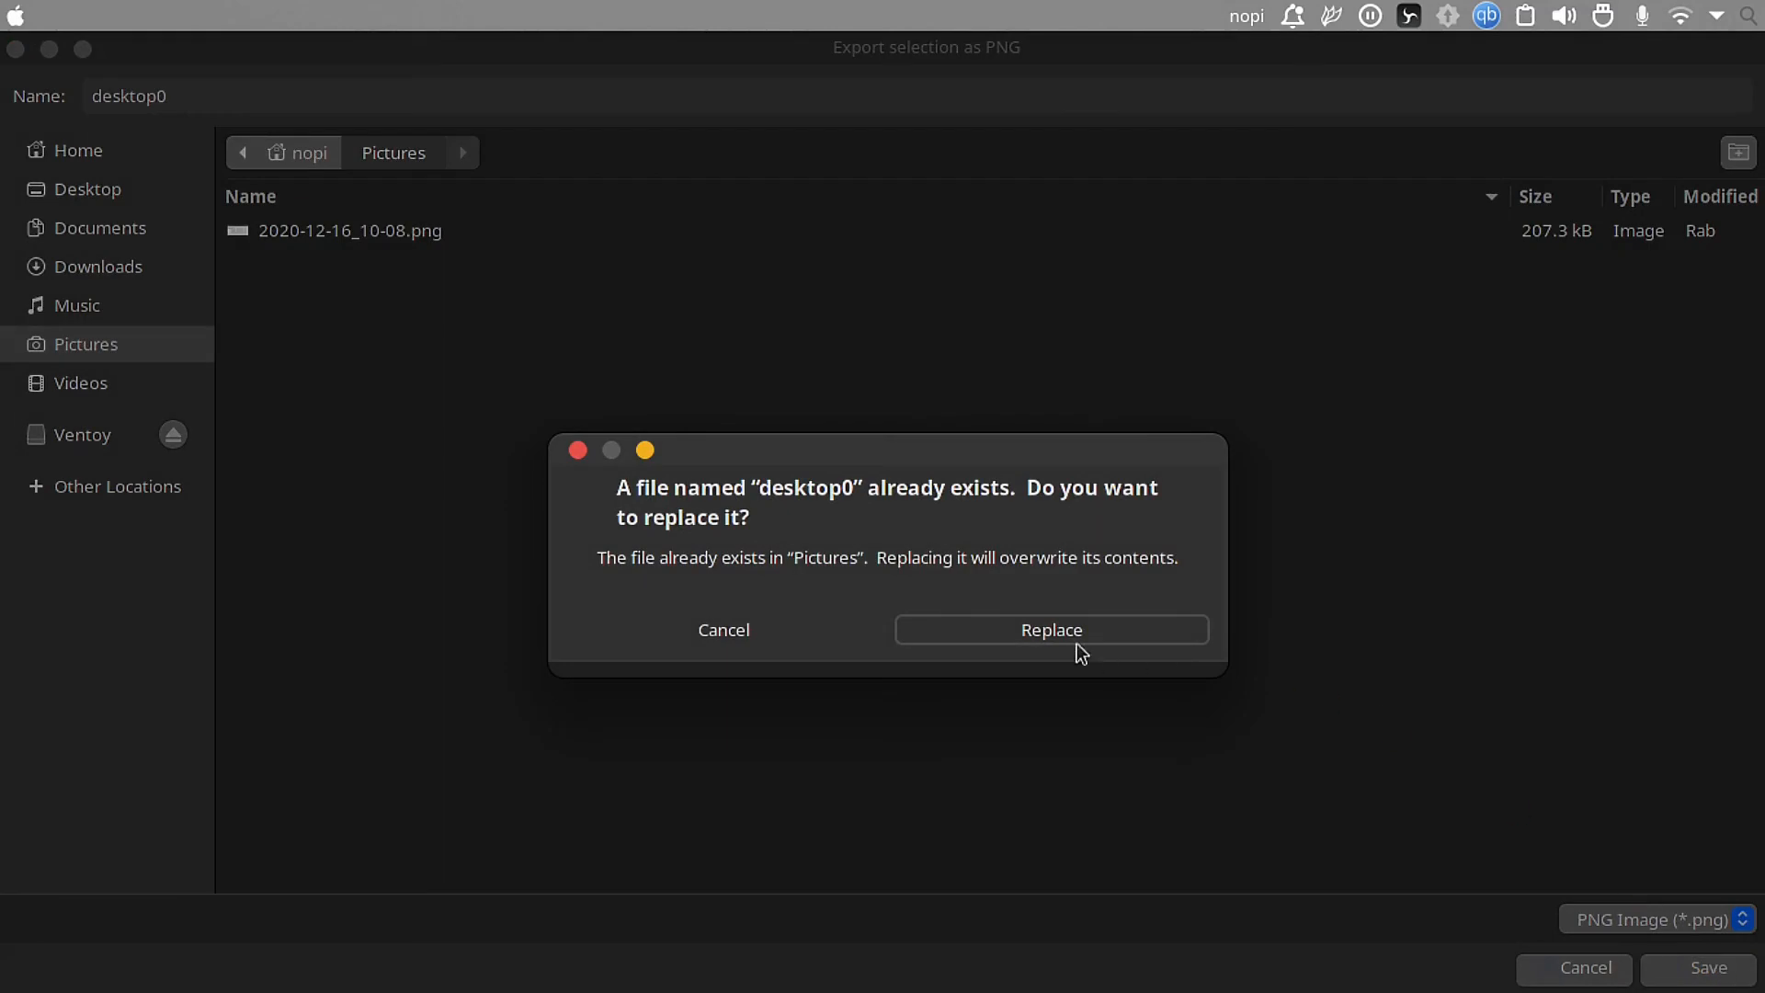
pyautogui.click(1050, 630)
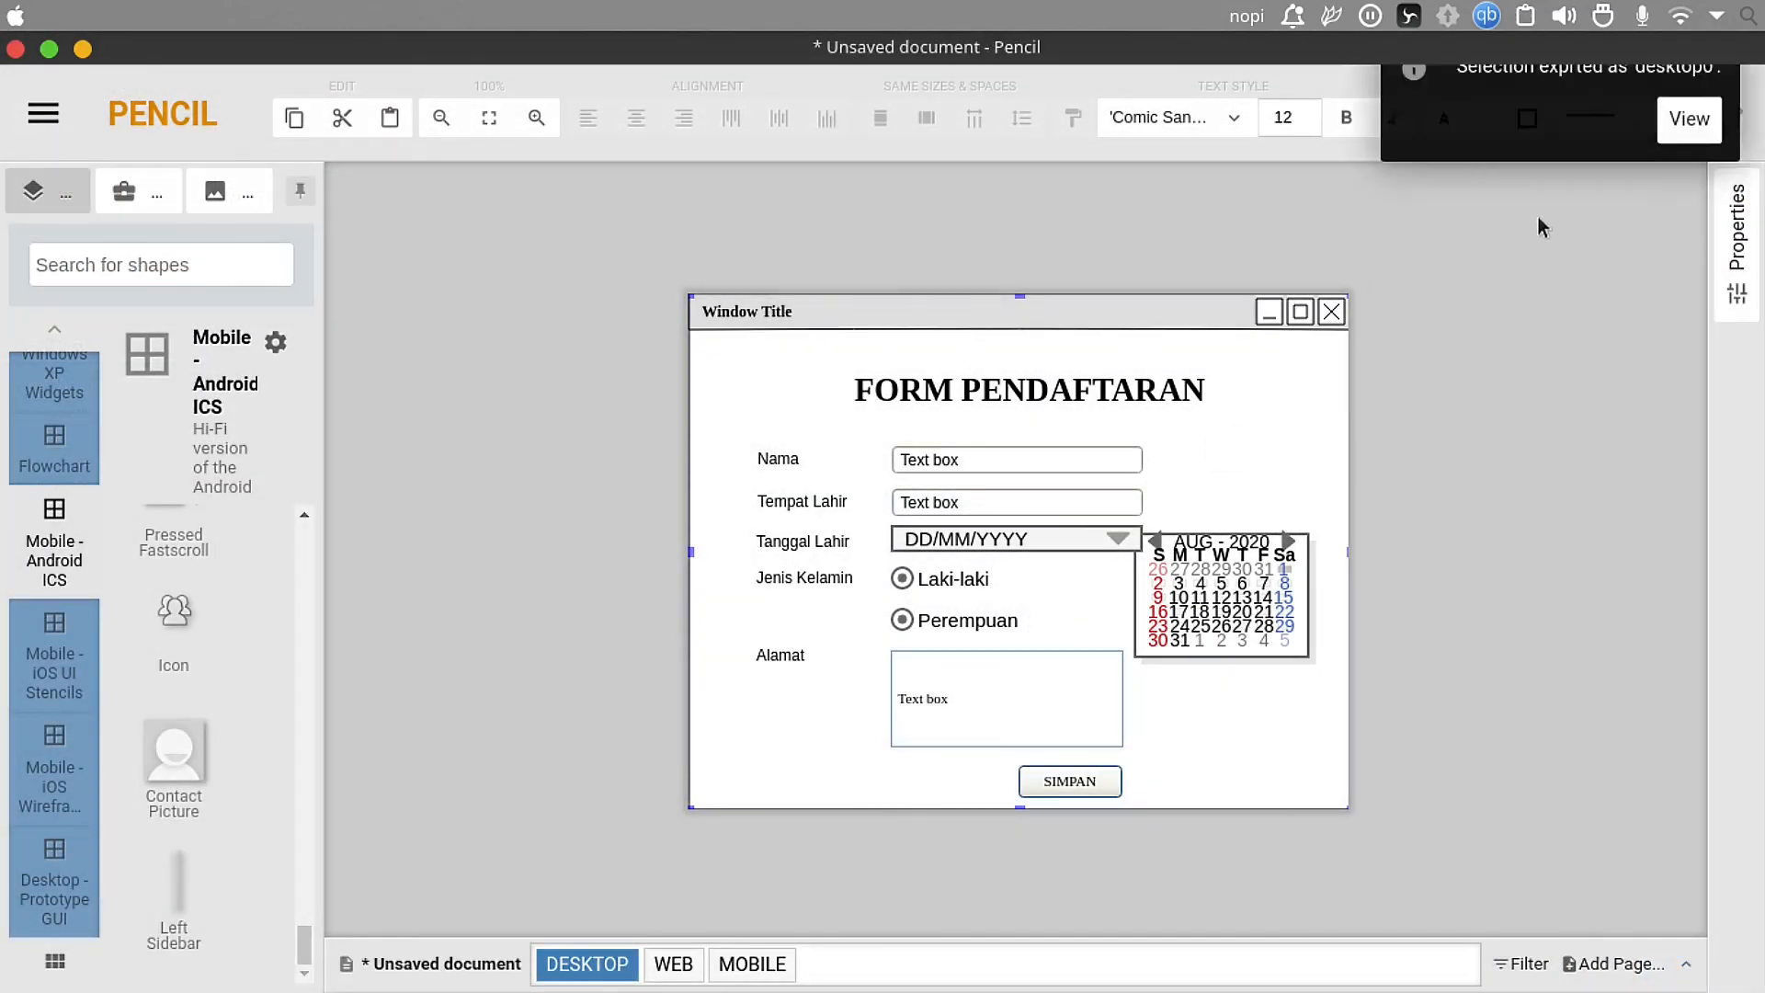
pyautogui.click(1688, 175)
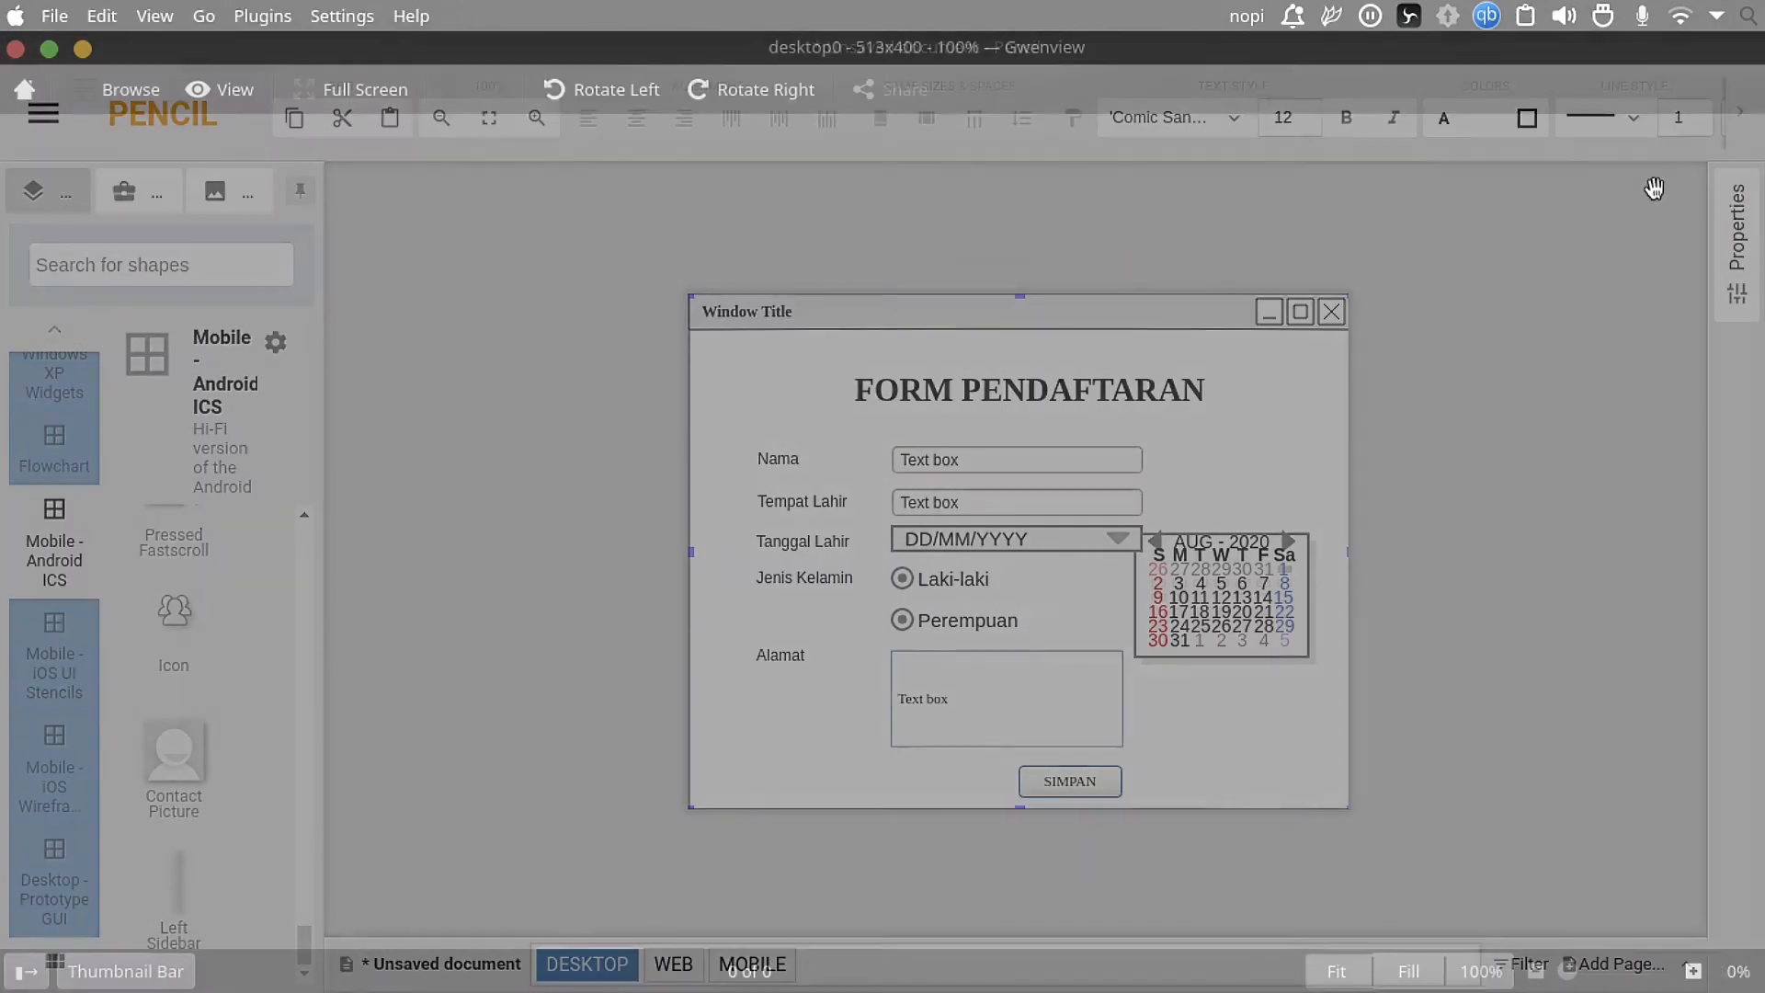